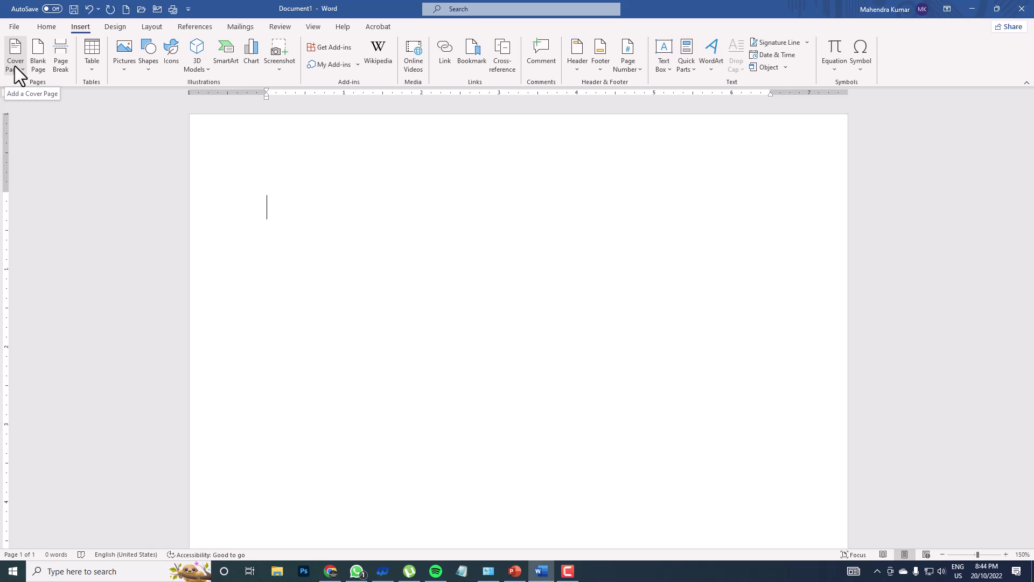
- Insert the built-in Retrospect cover page and select its document title placeholder
{"action": "left_click", "coordinate": [15, 66]}
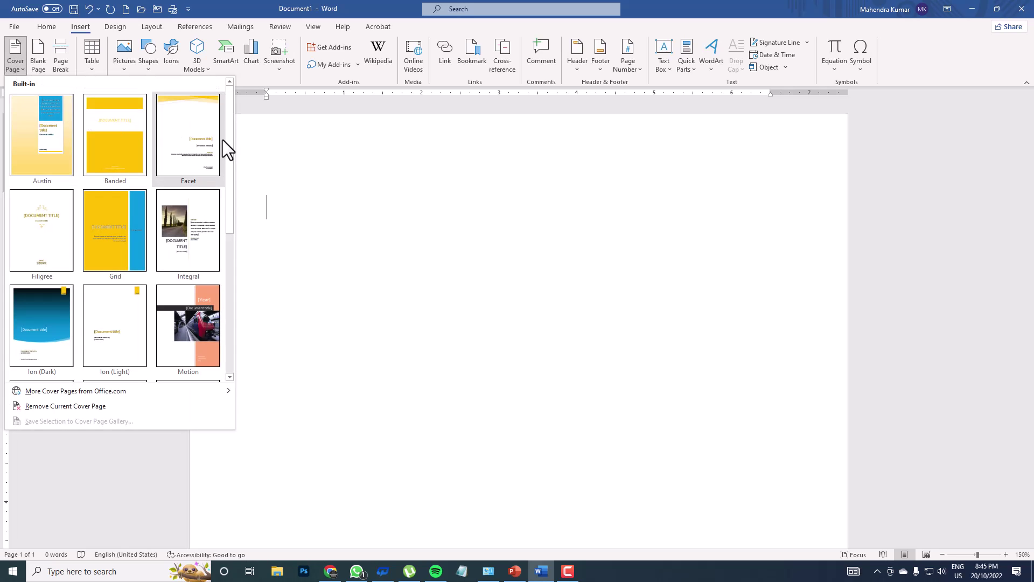
{"action": "scroll", "coordinate": [228, 150], "scroll_direction": "down", "scroll_amount": 3}
{"action": "scroll", "coordinate": [220, 260], "scroll_direction": "up", "scroll_amount": 3}
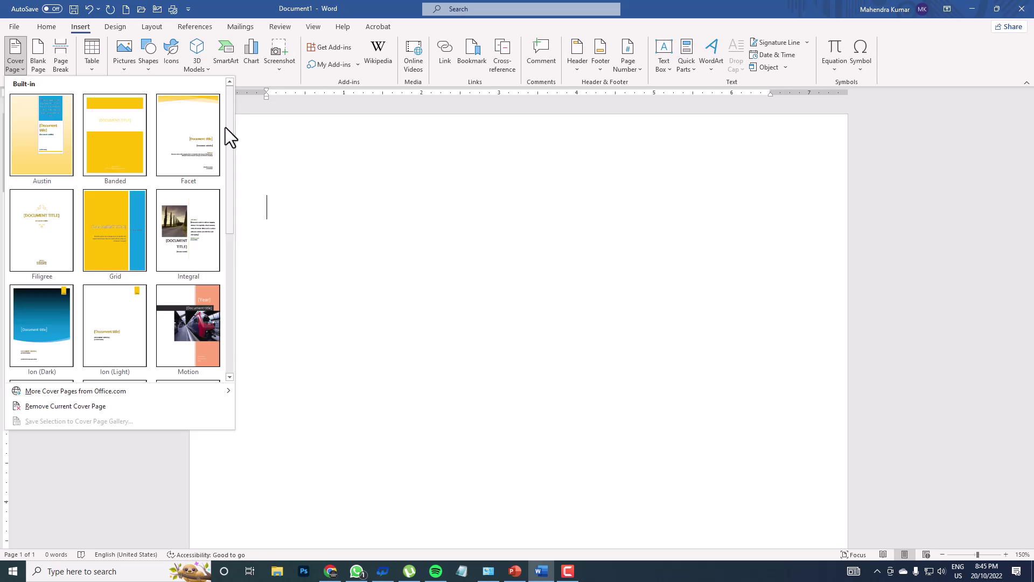
{"action": "left_click_drag", "start_coordinate": [231, 138], "coordinate": [215, 266]}
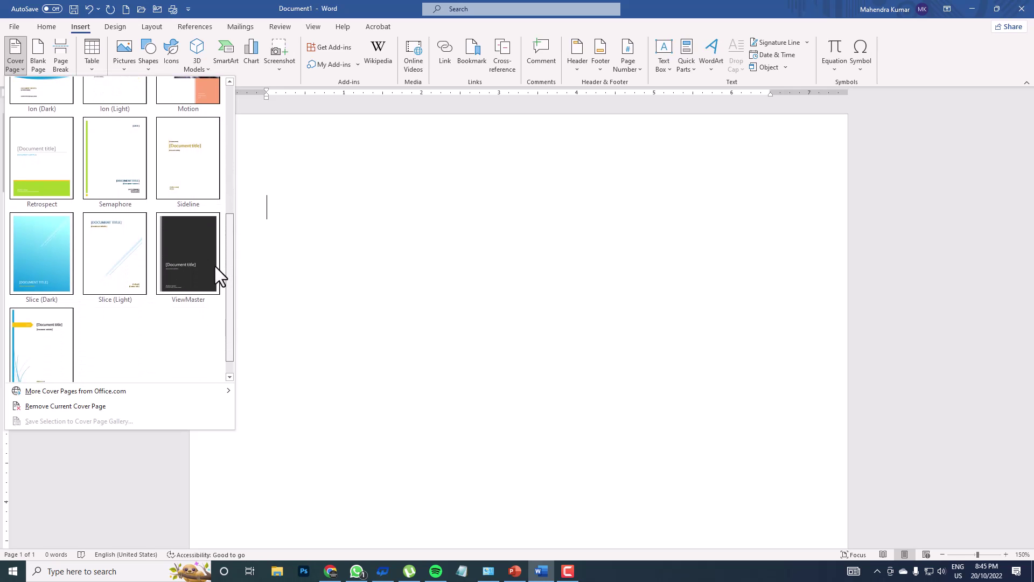
{"action": "left_click", "coordinate": [34, 162]}
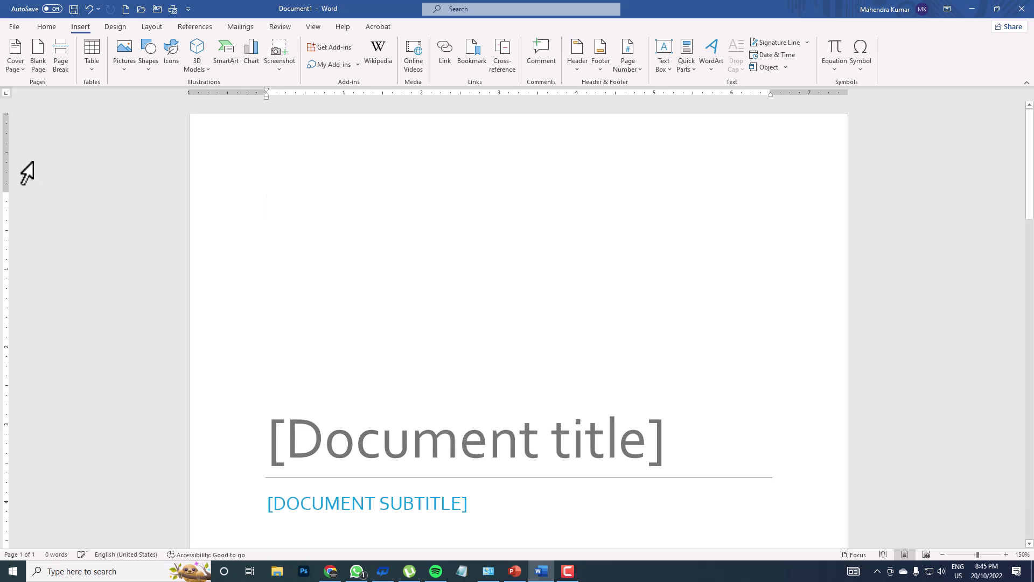
{"action": "scroll", "coordinate": [231, 200], "scroll_direction": "down", "scroll_amount": 6}
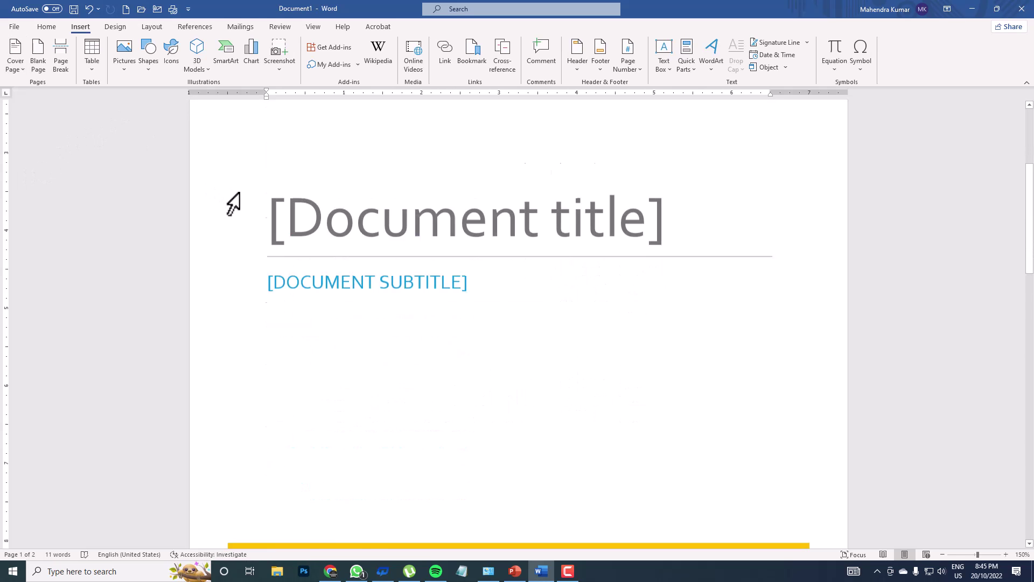
{"action": "scroll", "coordinate": [284, 185], "scroll_direction": "up", "scroll_amount": 8}
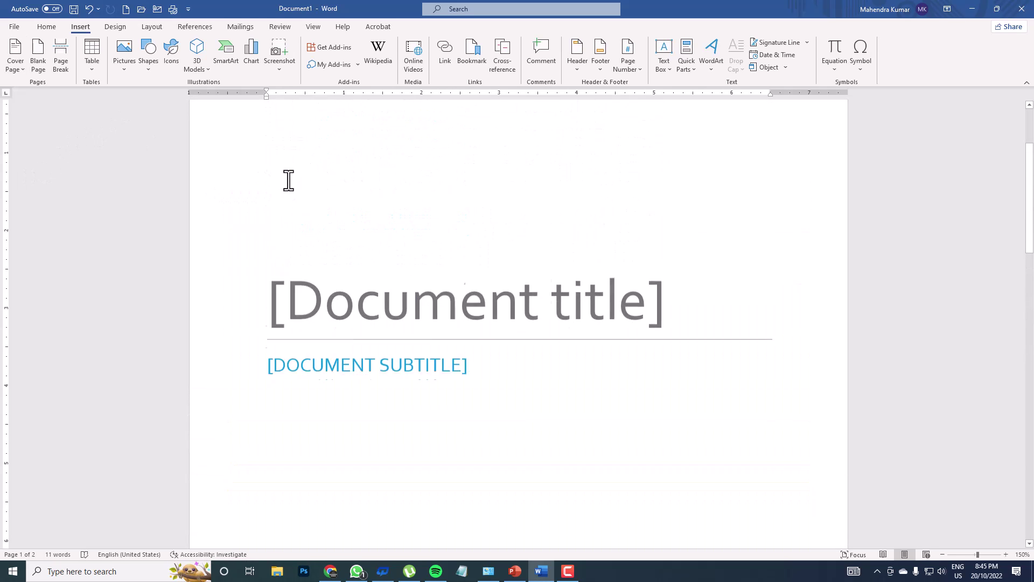
{"action": "scroll", "coordinate": [462, 210], "scroll_direction": "up", "scroll_amount": 2}
{"action": "scroll", "coordinate": [453, 208], "scroll_direction": "down", "scroll_amount": 4}
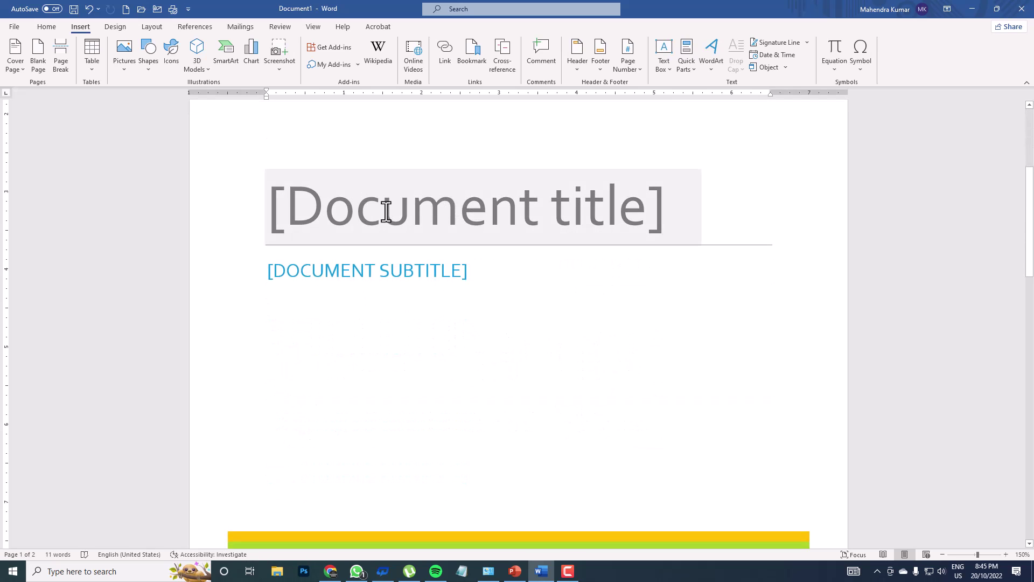
{"action": "left_click", "coordinate": [415, 217]}
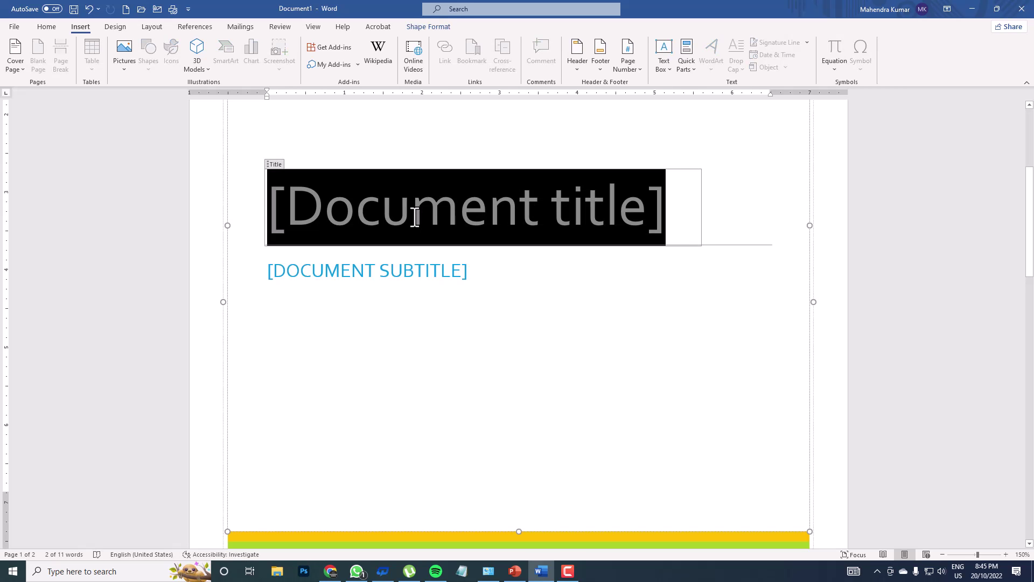
{"action": "type", "text": "W"}
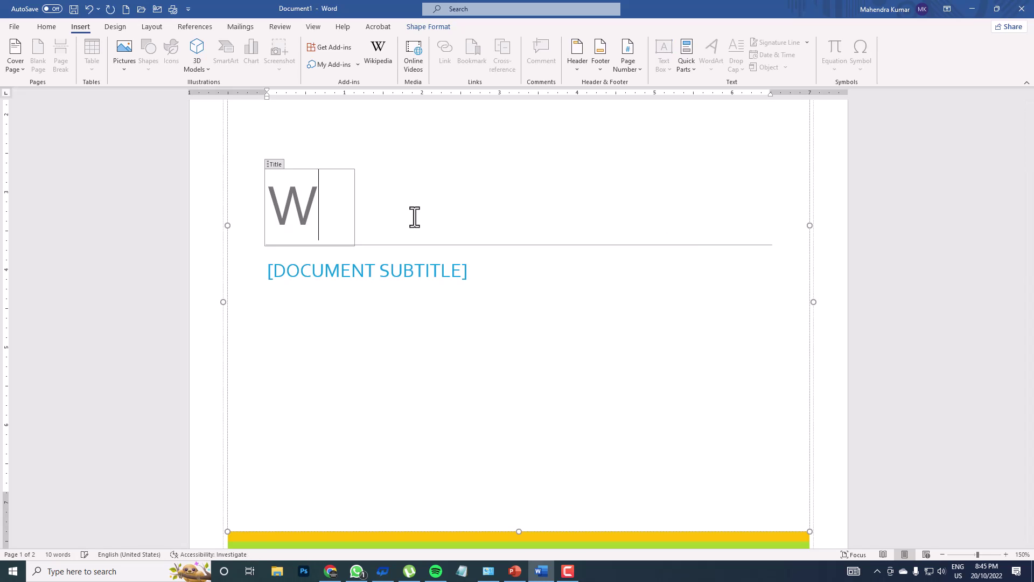
{"action": "type", "text": "ord 2"}
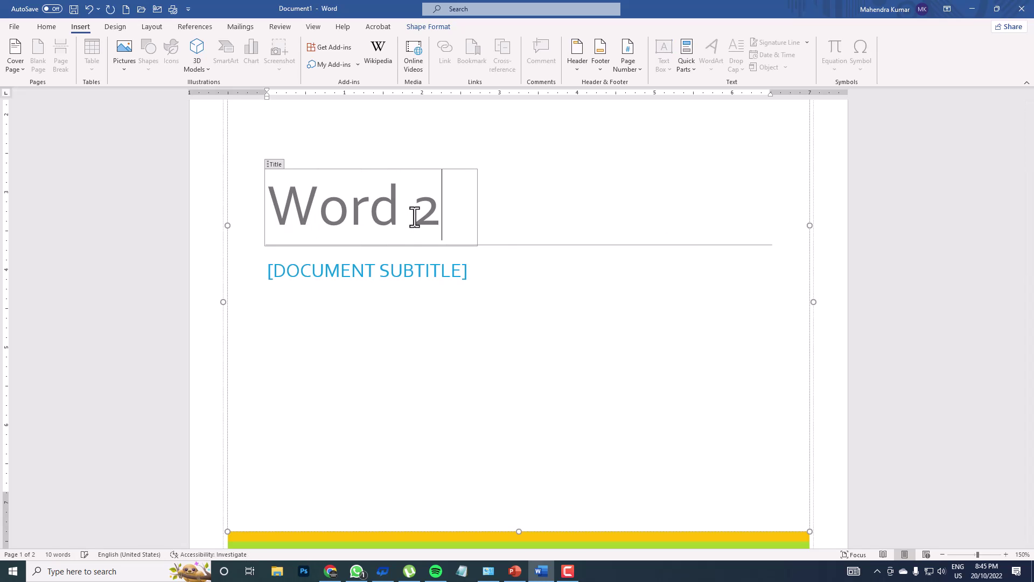
{"action": "type", "text": "01"}
{"action": "key", "text": "BackSpace"}
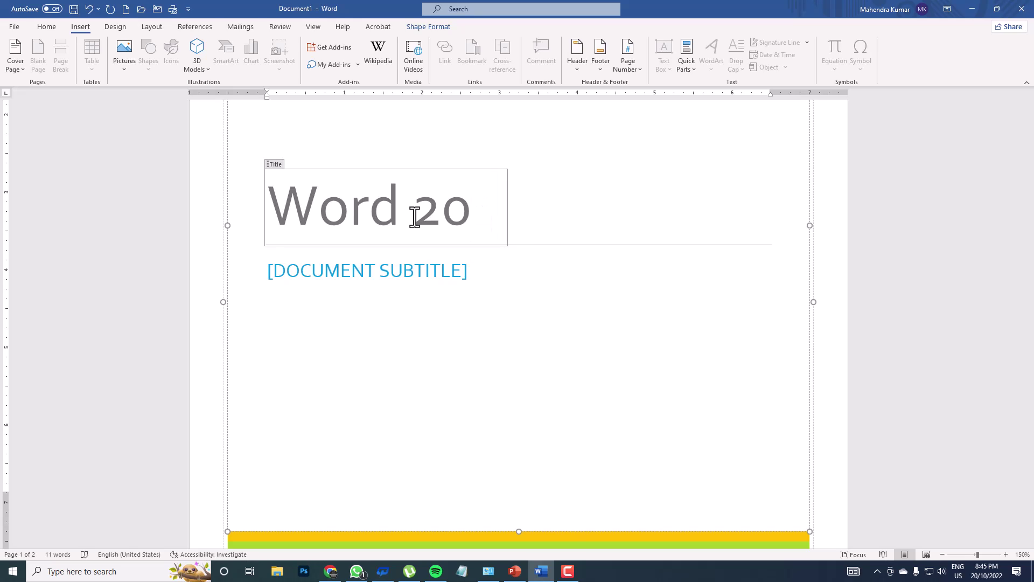
{"action": "key", "text": "BackSpace"}
{"action": "key", "text": "BackSpace"}
{"action": "key", "text": "BackSpace"}
{"action": "key", "text": "BackSpace"}
{"action": "key", "text": "BackSpace"}
{"action": "key", "text": "BackSpace"}
{"action": "key", "text": "BackSpace"}
- Enter "Microsoft word" as the document title on the cover page
{"action": "type", "text": "Microsf"}
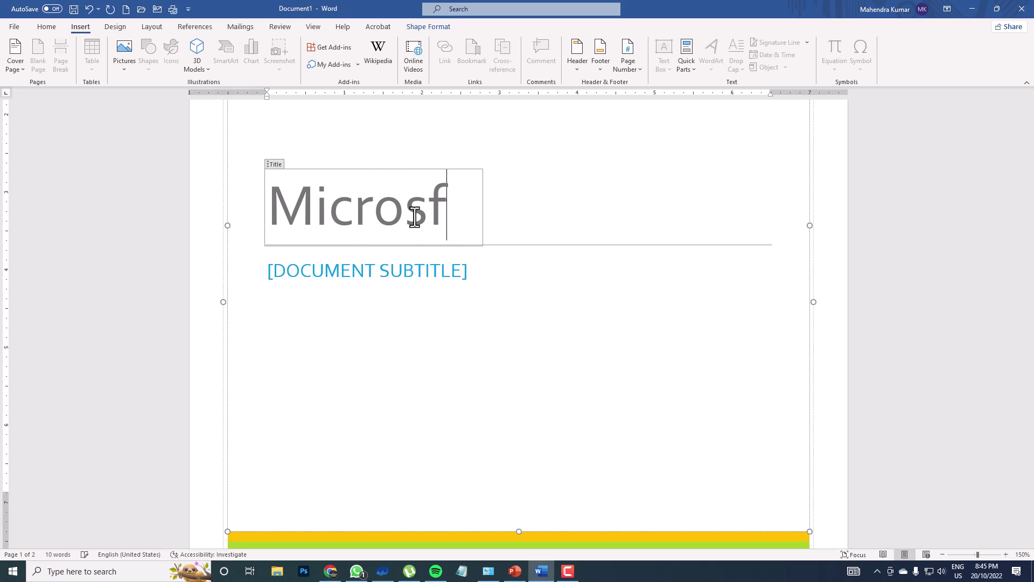
{"action": "key", "text": "BackSpace"}
{"action": "type", "text": "oft "}
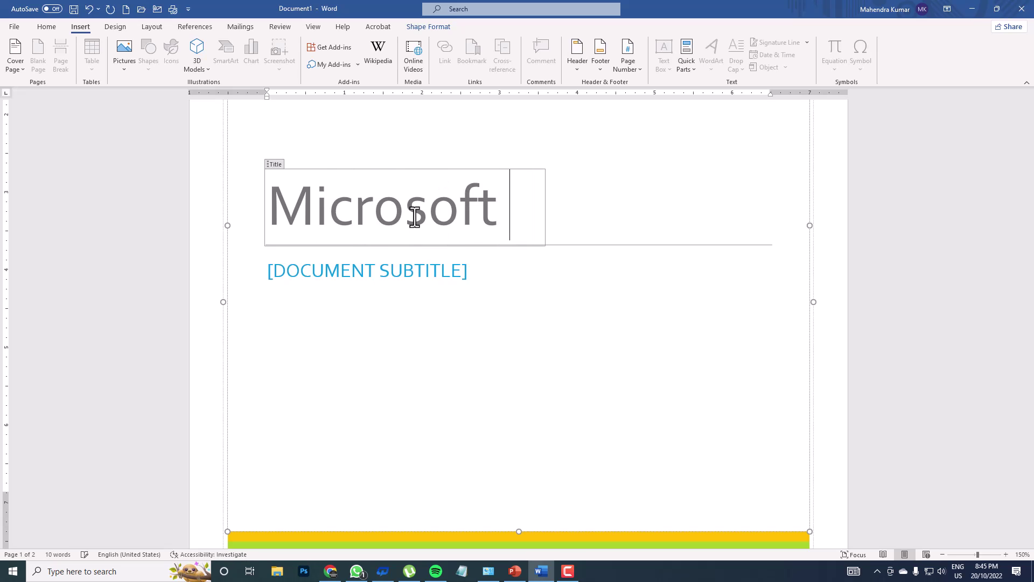
{"action": "type", "text": "word"}
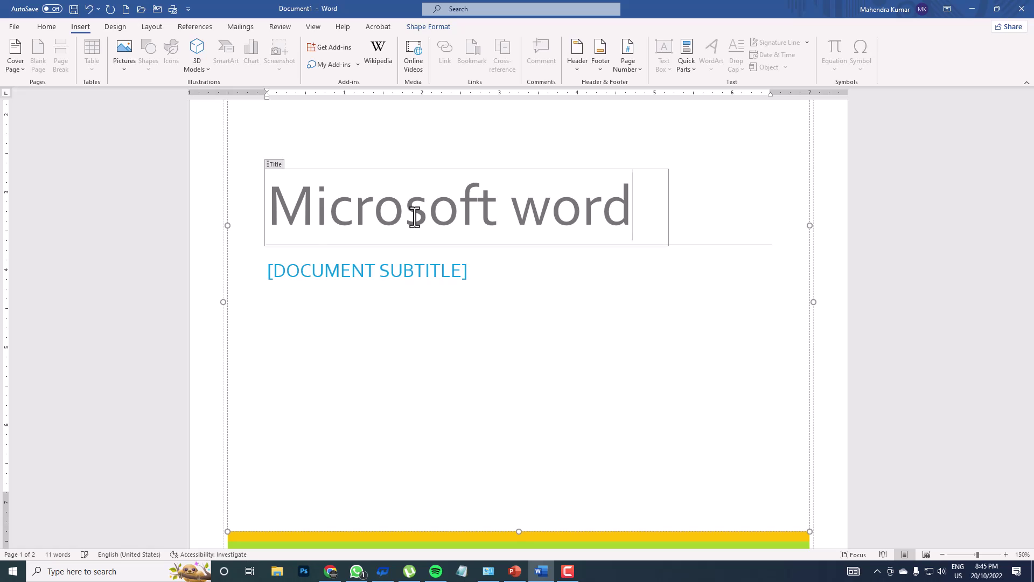
- Replace the cover page's document subtitle placeholder with "LET'S START WORD PROCESSING"
{"action": "left_click", "coordinate": [312, 266]}
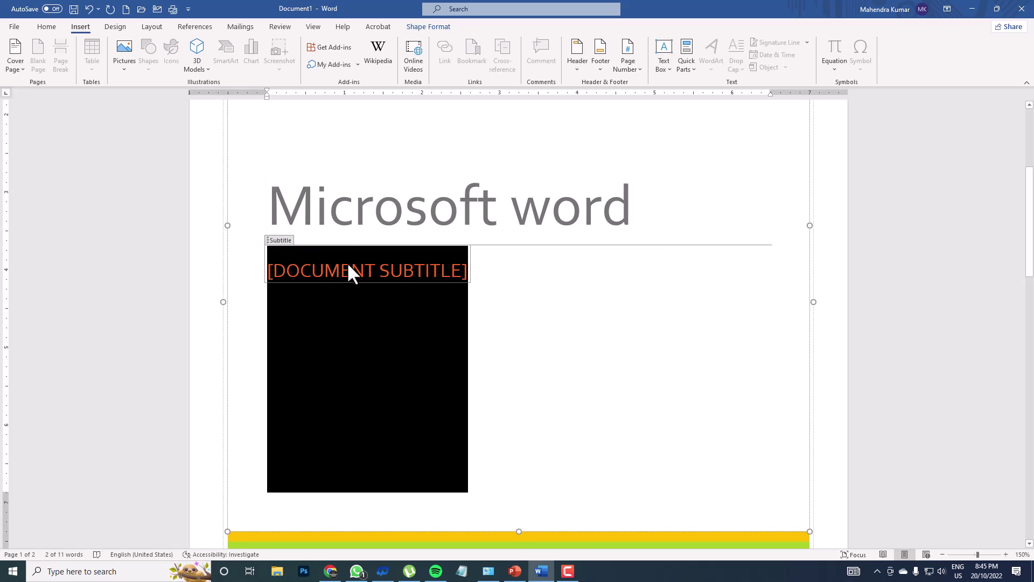
{"action": "type", "text": "LE"}
{"action": "type", "text": "T'S"}
{"action": "type", "text": " START"}
{"action": "type", "text": " W"}
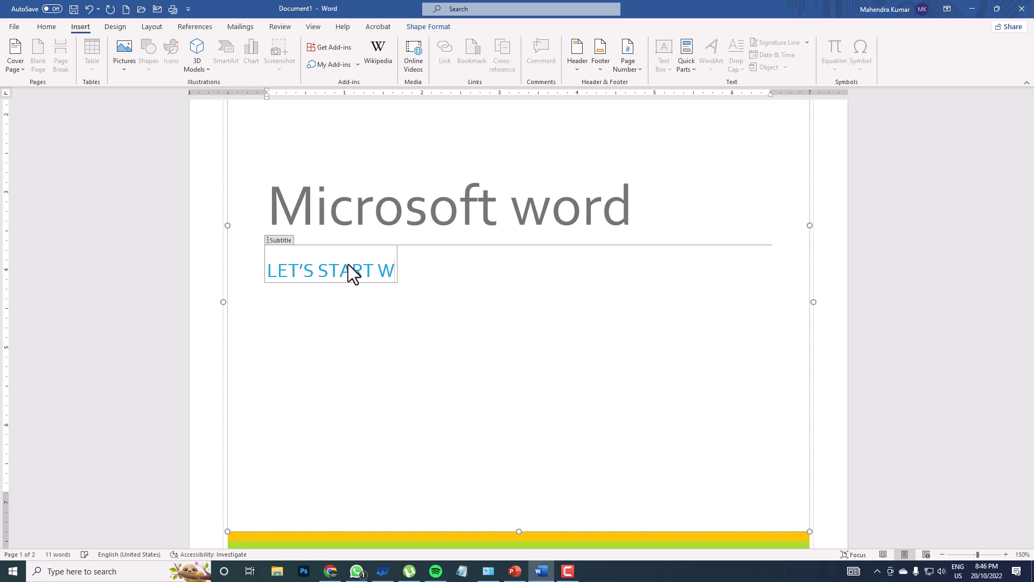
{"action": "type", "text": "ORD PROCESSING"}
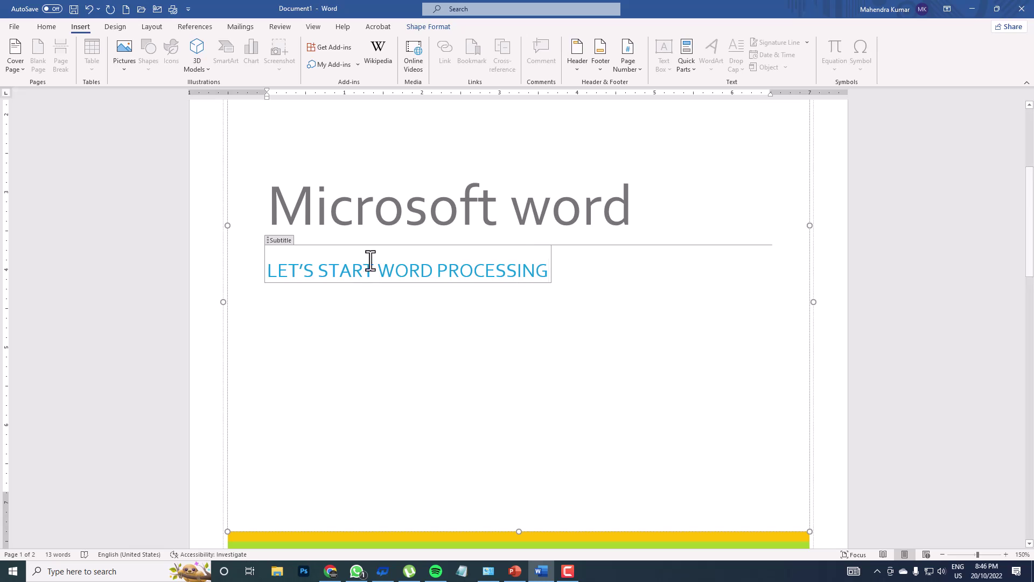
- Fill in the company name and the company address in the cover page's green footer block
{"action": "scroll", "coordinate": [371, 261], "scroll_direction": "down", "scroll_amount": 4}
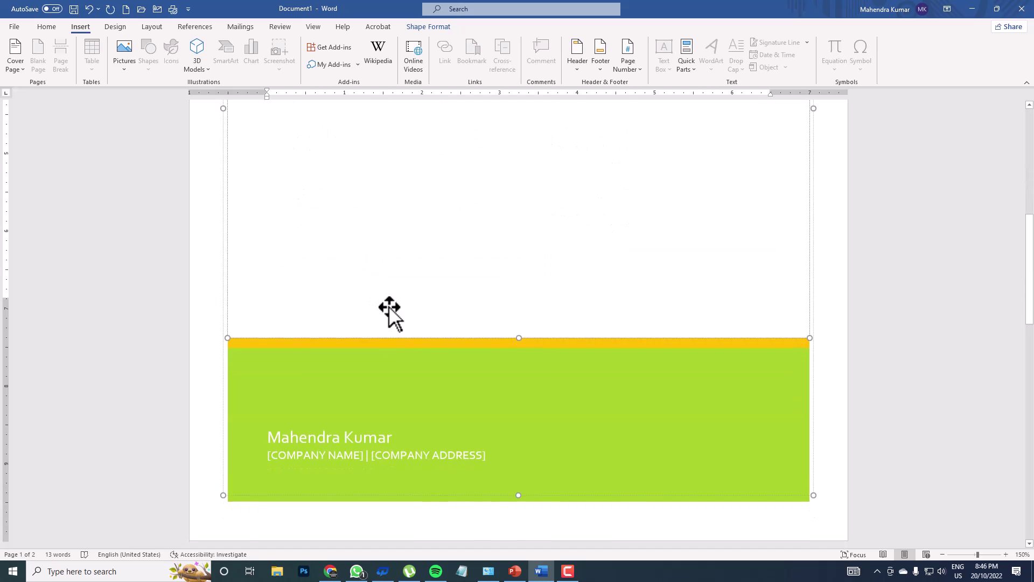
{"action": "left_click", "coordinate": [346, 436]}
{"action": "left_click", "coordinate": [325, 456]}
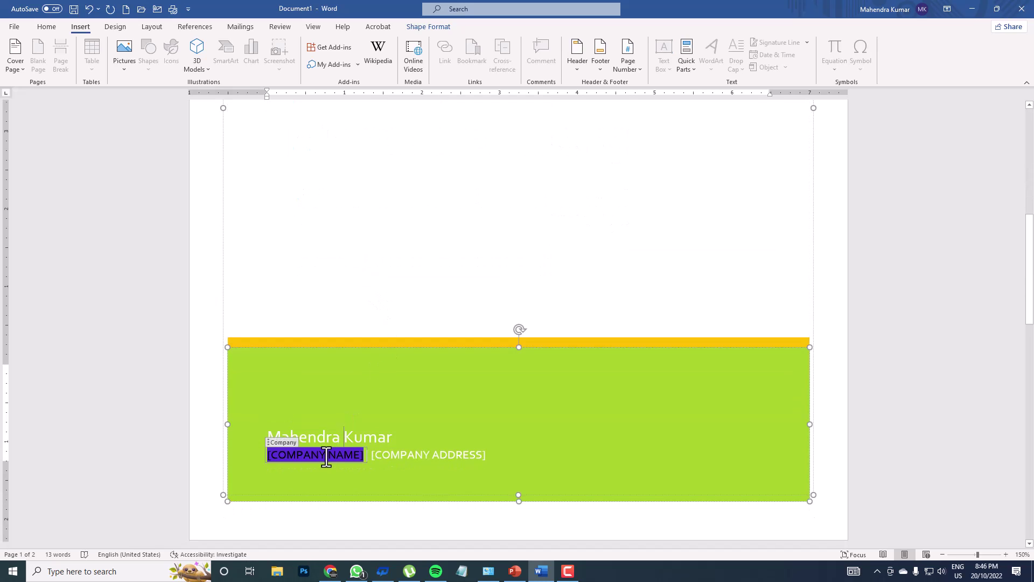
{"action": "type", "text": "M"}
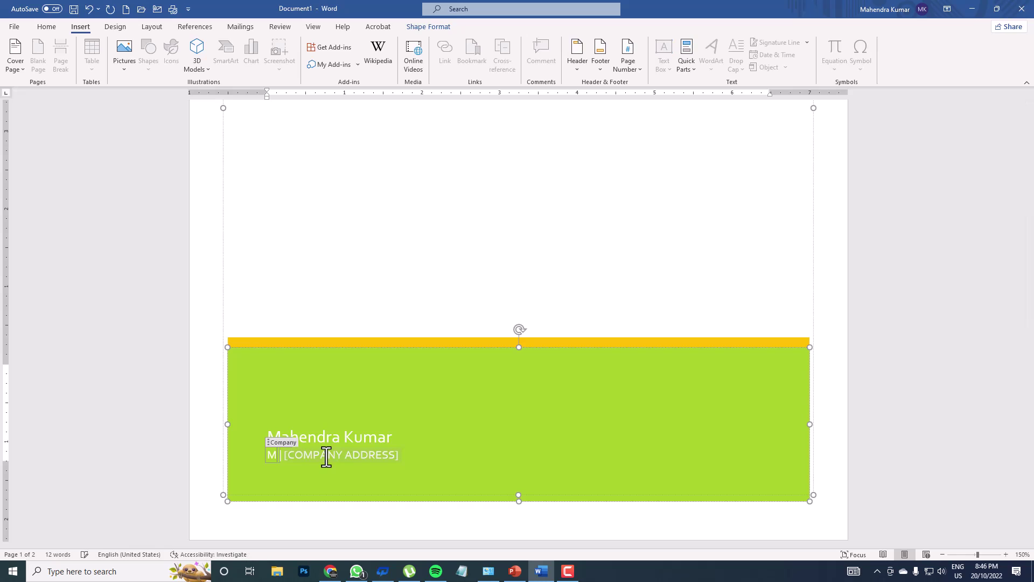
{"action": "type", "text": "ahendra COMPUTER"}
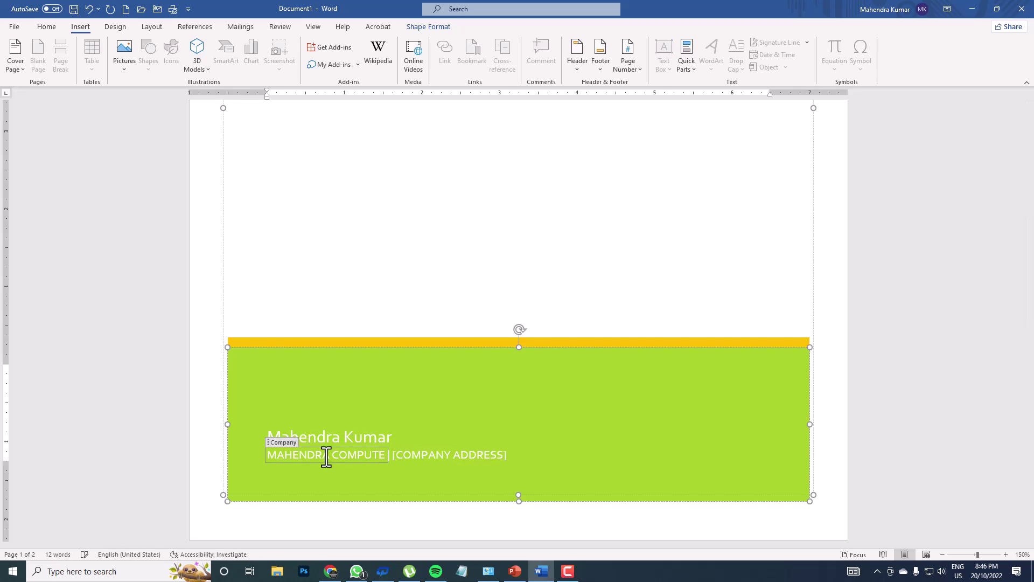
{"action": "left_click", "coordinate": [424, 454]}
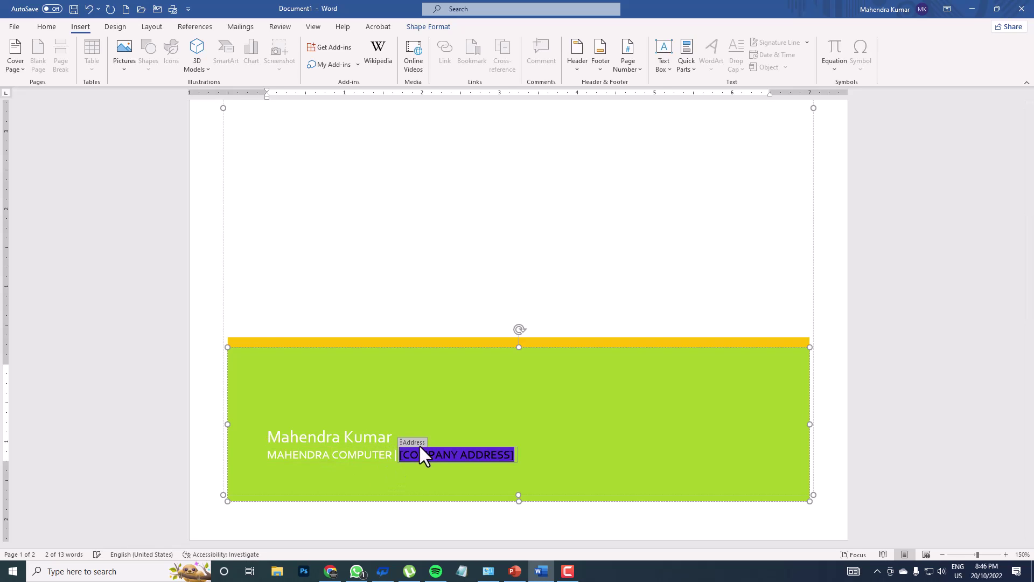
{"action": "type", "text": "SINGRAMAU BAD"}
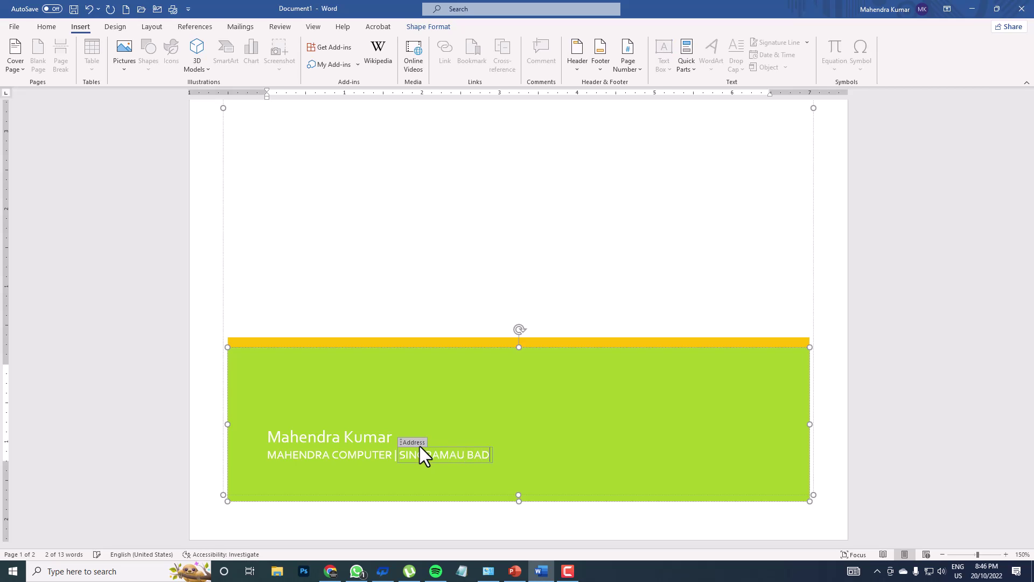
{"action": "type", "text": "LAPUR JAUNPUR"}
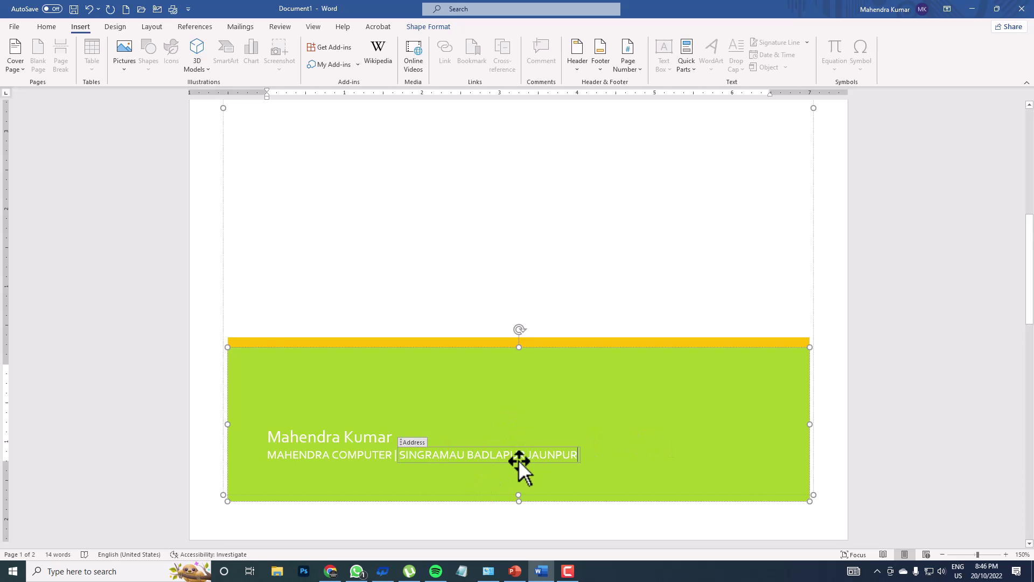
- Leave the address field and review the filled-in cover page along with the blank page that follows it
{"action": "scroll", "coordinate": [511, 461], "scroll_direction": "down", "scroll_amount": 3}
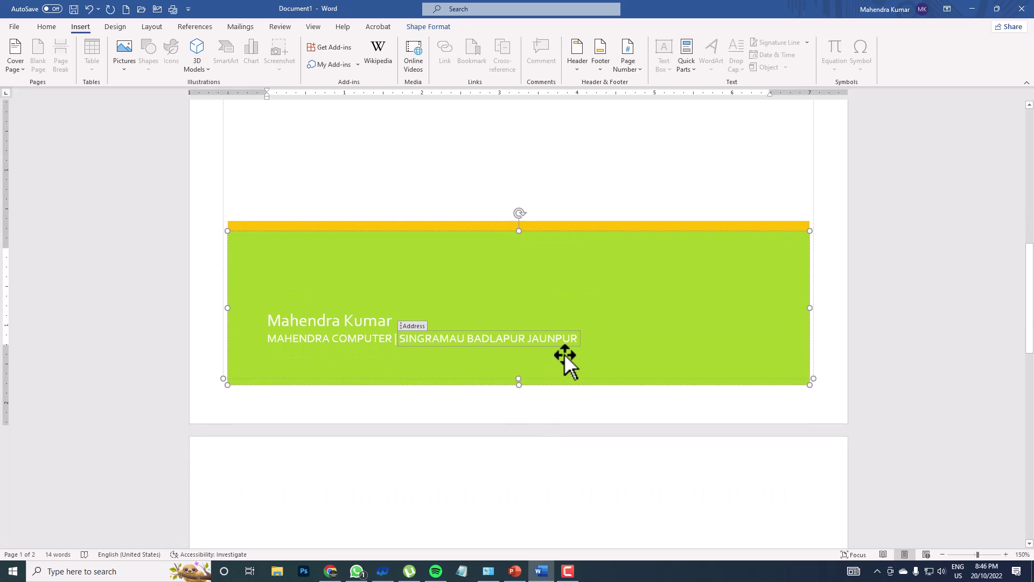
{"action": "scroll", "coordinate": [564, 353], "scroll_direction": "up", "scroll_amount": 13}
{"action": "scroll", "coordinate": [566, 353], "scroll_direction": "down", "scroll_amount": 6}
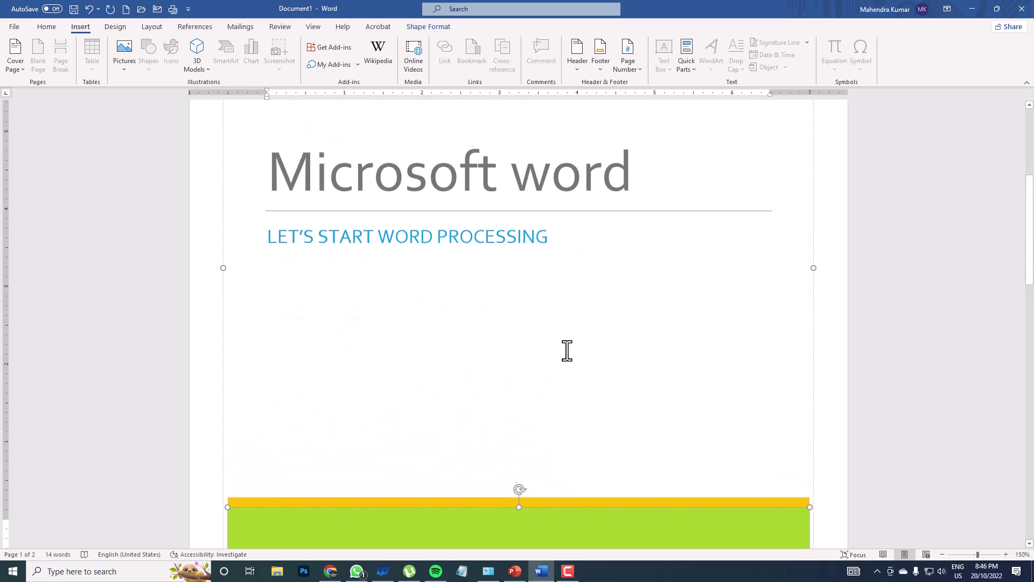
{"action": "scroll", "coordinate": [716, 284], "scroll_direction": "down", "scroll_amount": 14}
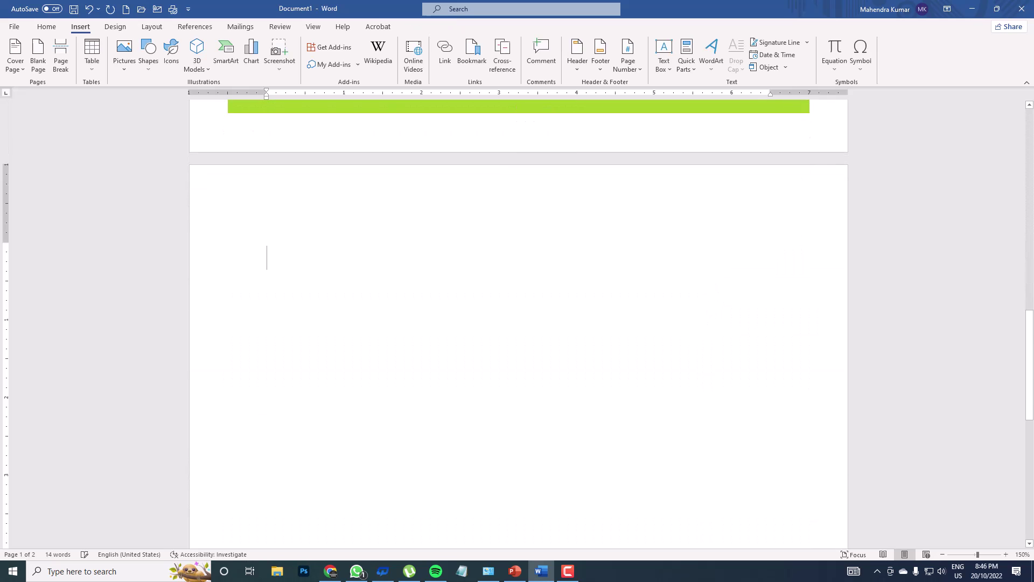
{"action": "key", "text": "Escape"}
{"action": "scroll", "coordinate": [566, 323], "scroll_direction": "up", "scroll_amount": 15}
{"action": "scroll", "coordinate": [537, 328], "scroll_direction": "down", "scroll_amount": 15}
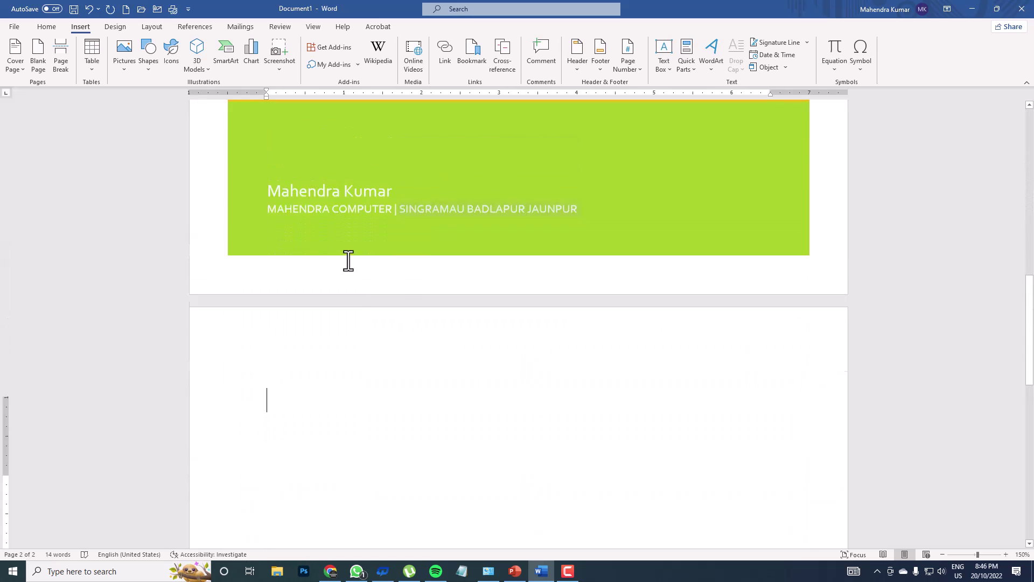
{"action": "scroll", "coordinate": [349, 261], "scroll_direction": "up", "scroll_amount": 12}
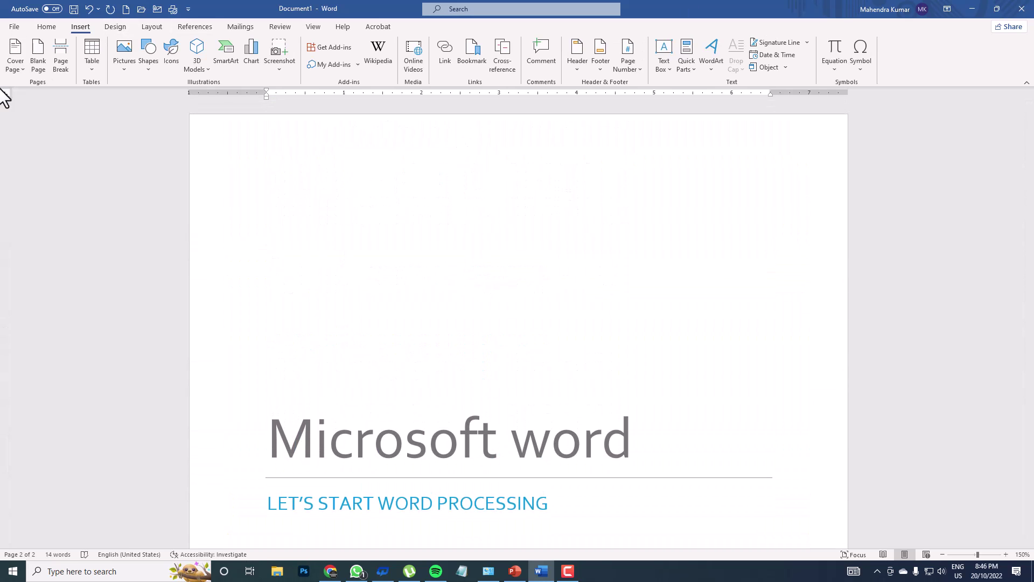
- Replace the current cover page with the built-in Banded design and check its author and company details
{"action": "left_click", "coordinate": [10, 69]}
{"action": "left_click", "coordinate": [102, 148]}
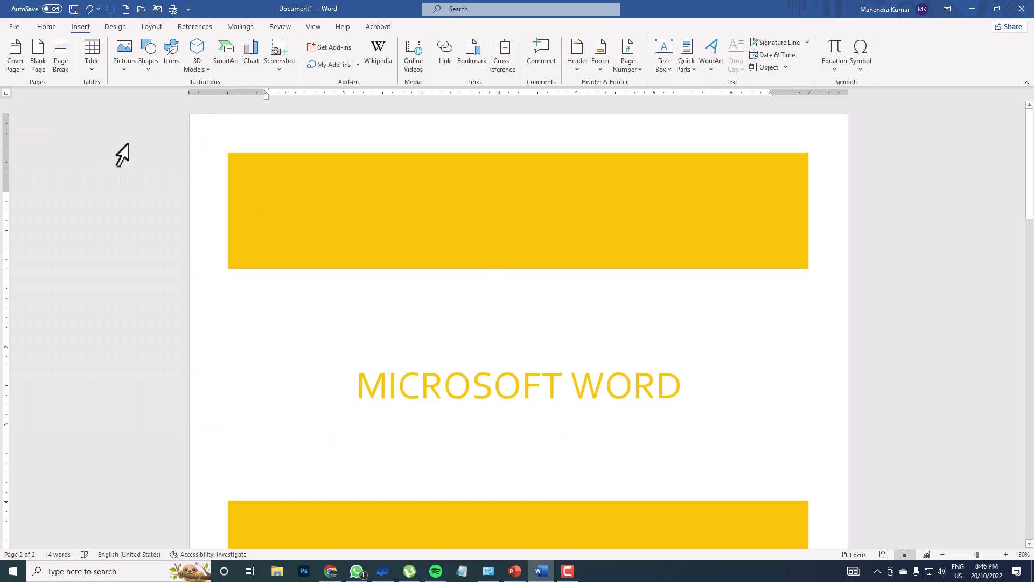
{"action": "scroll", "coordinate": [471, 259], "scroll_direction": "down", "scroll_amount": 10}
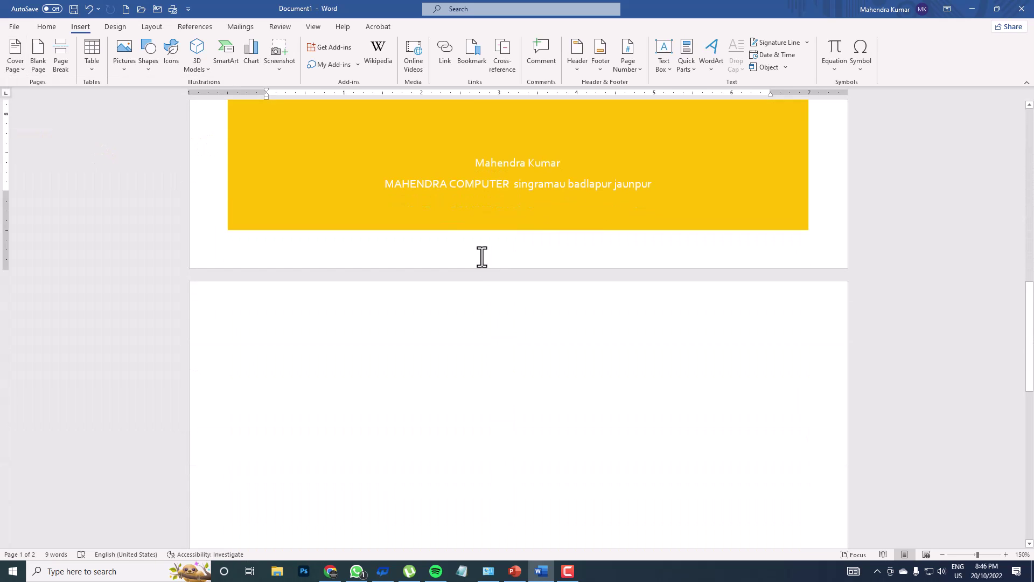
- Swap the cover page for the Ion (Dark) design and check its subtitle and company details
{"action": "left_click", "coordinate": [16, 57]}
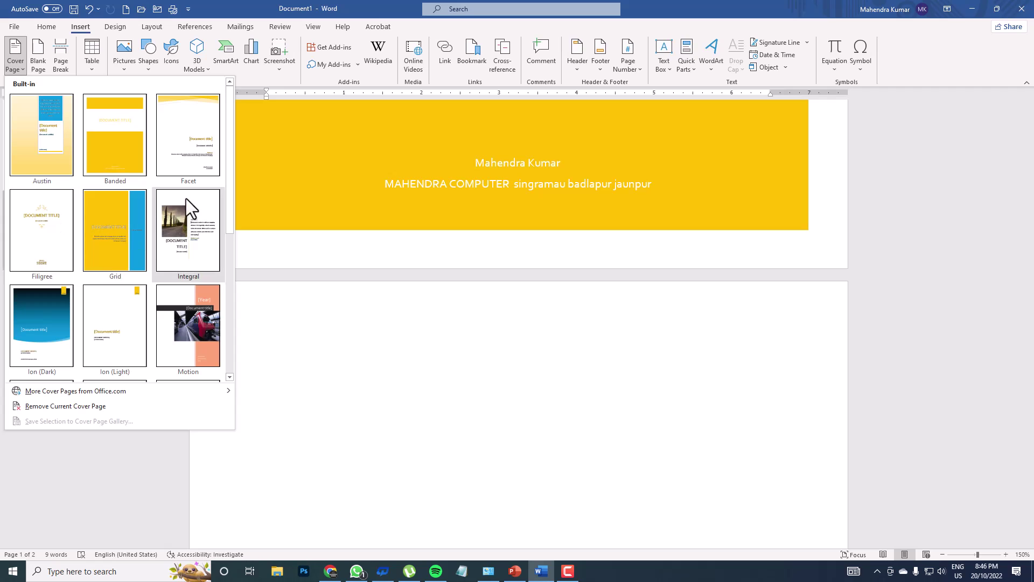
{"action": "left_click", "coordinate": [54, 328]}
{"action": "scroll", "coordinate": [504, 289], "scroll_direction": "down", "scroll_amount": 5}
{"action": "scroll", "coordinate": [504, 291], "scroll_direction": "down", "scroll_amount": 3}
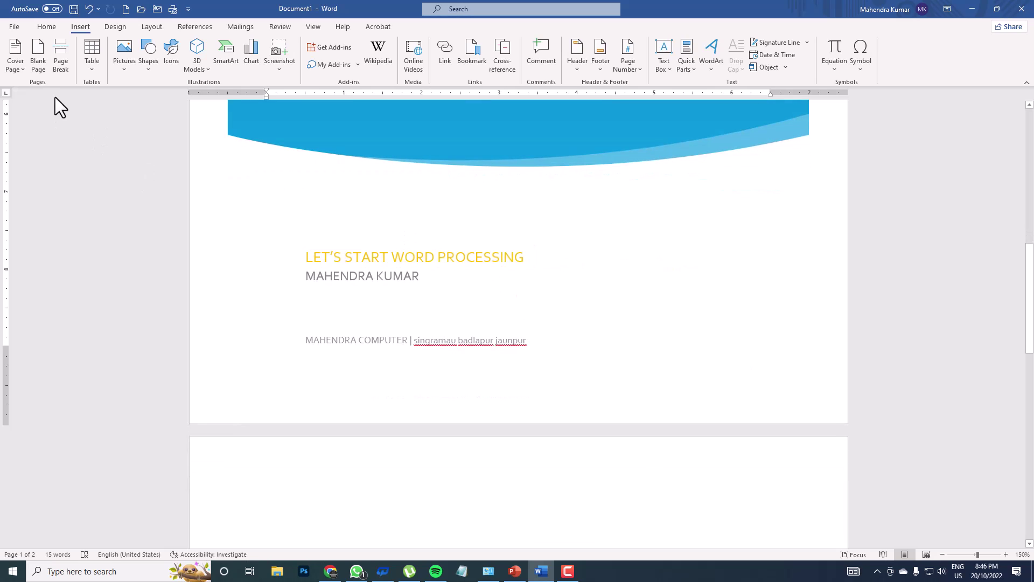
- Change the cover page from Ion (Dark) to the Banded design and go to the blank page below it
{"action": "left_click", "coordinate": [16, 61]}
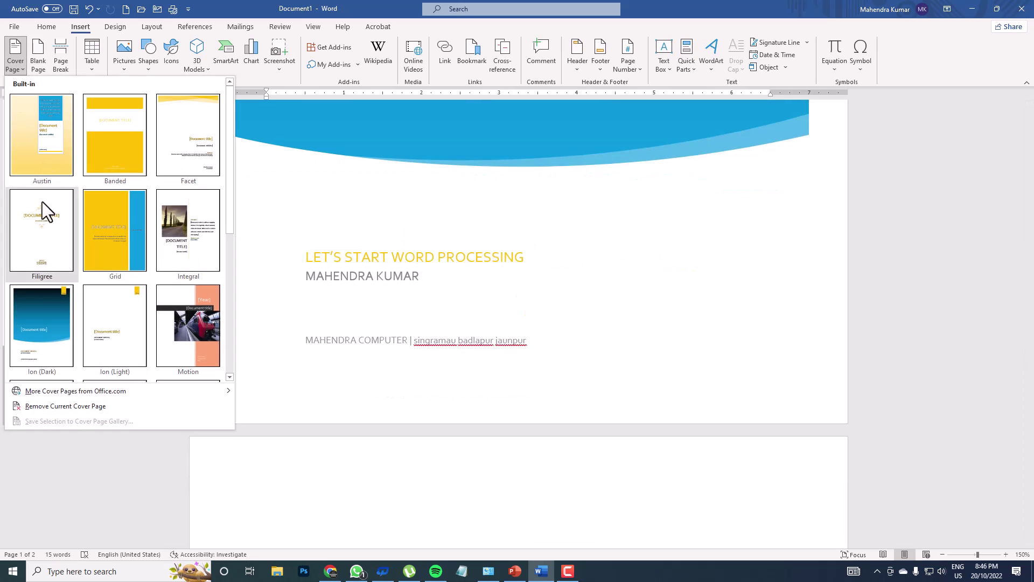
{"action": "left_click", "coordinate": [128, 148]}
{"action": "scroll", "coordinate": [386, 286], "scroll_direction": "down", "scroll_amount": 8}
{"action": "scroll", "coordinate": [391, 288], "scroll_direction": "down", "scroll_amount": 4}
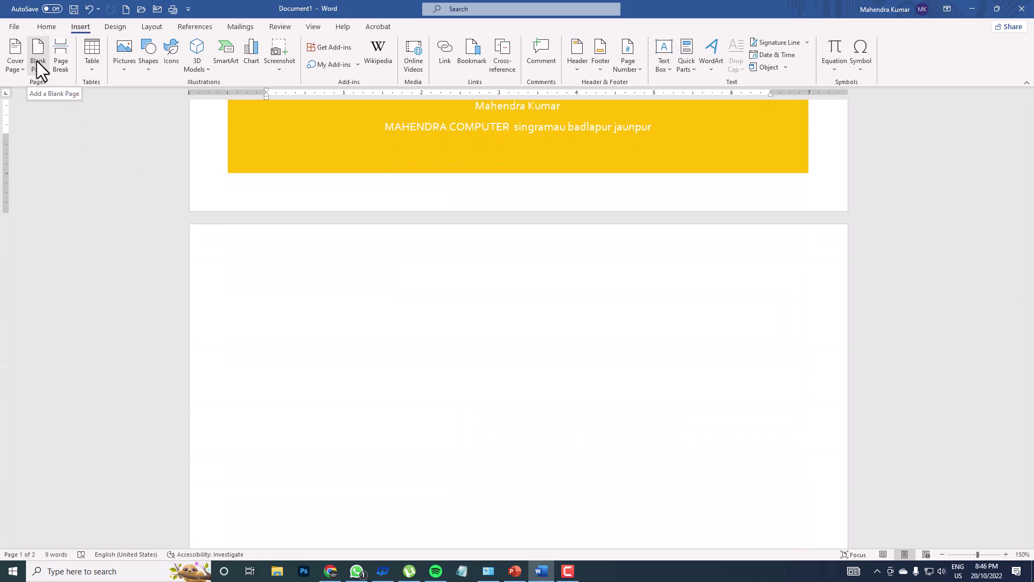
- Insert blank pages after the cover page, starting from the empty second page, and review them
{"action": "scroll", "coordinate": [388, 258], "scroll_direction": "down", "scroll_amount": 3}
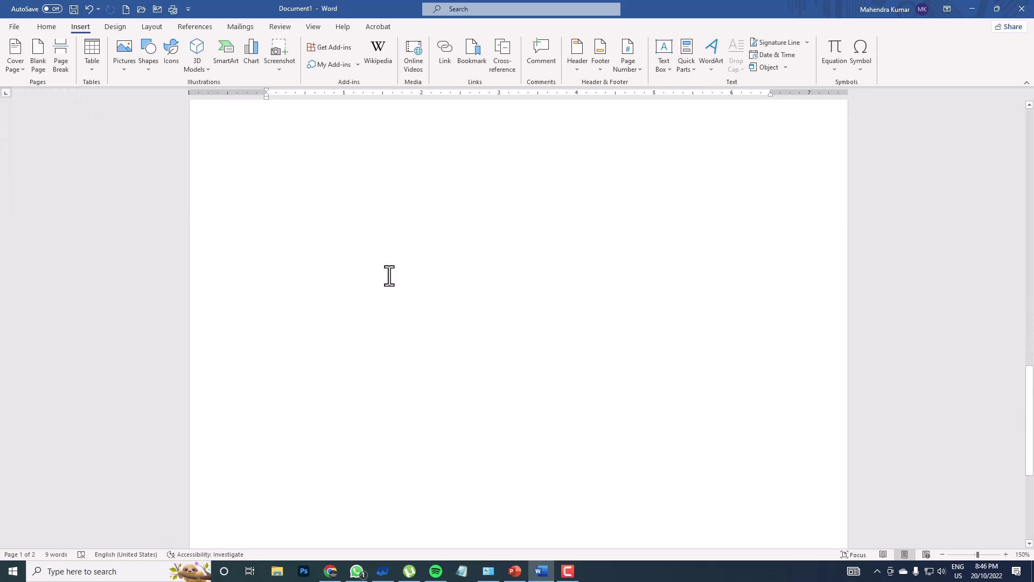
{"action": "scroll", "coordinate": [344, 241], "scroll_direction": "down", "scroll_amount": 2}
{"action": "left_click", "coordinate": [277, 222]}
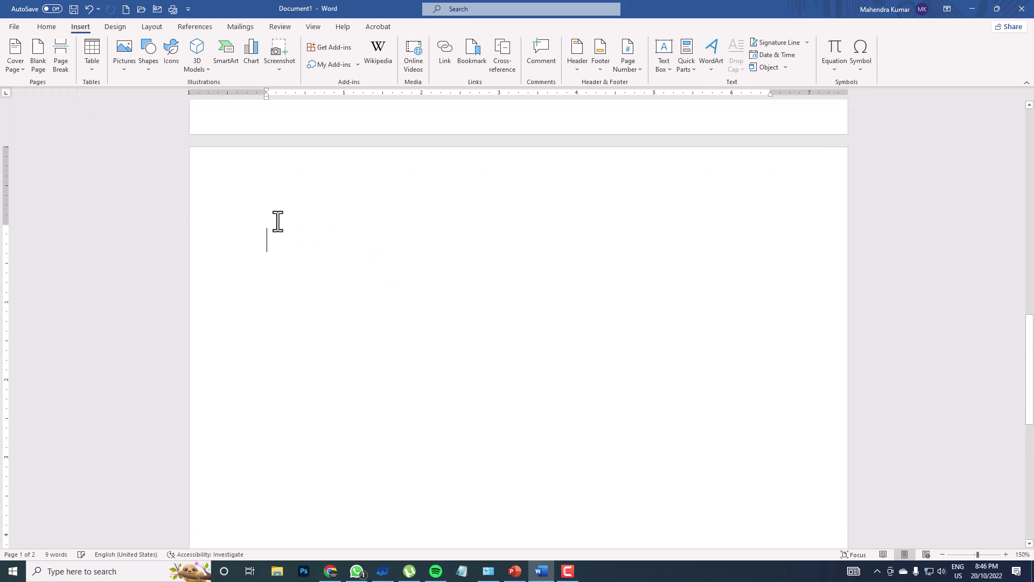
{"action": "left_click", "coordinate": [38, 52]}
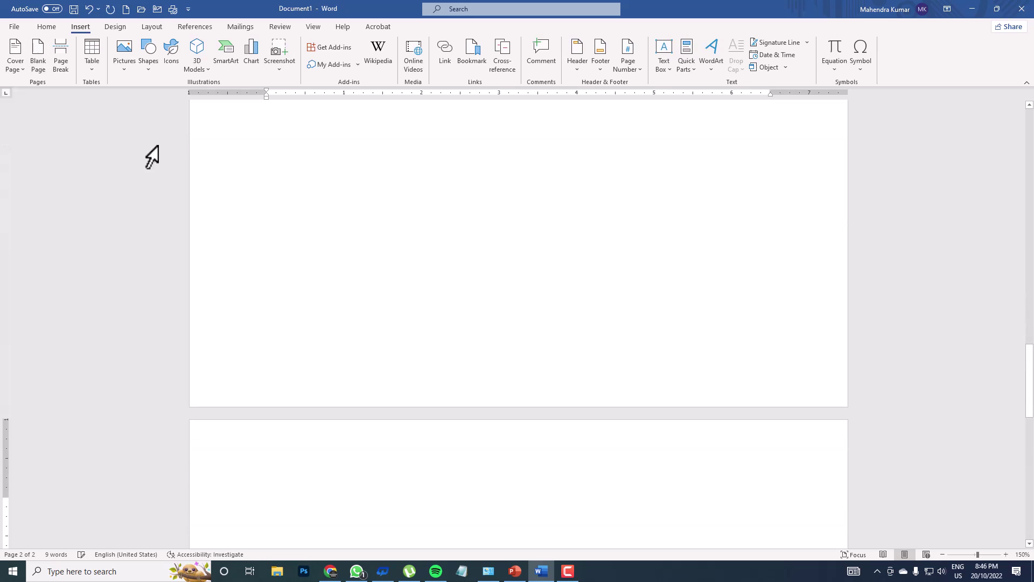
{"action": "left_click", "coordinate": [38, 52]}
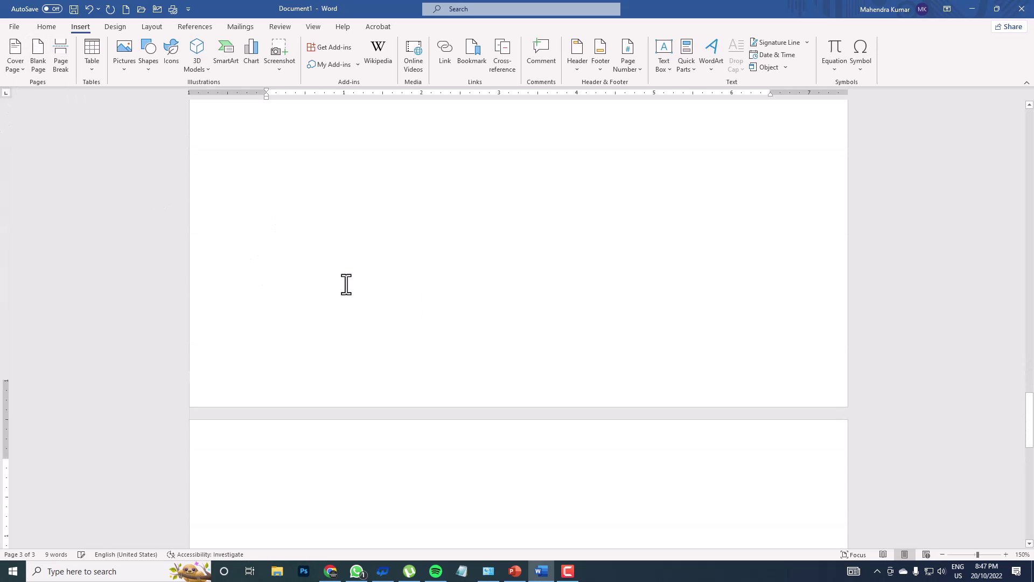
{"action": "left_click_drag", "start_coordinate": [1030, 485], "coordinate": [1030, 342]}
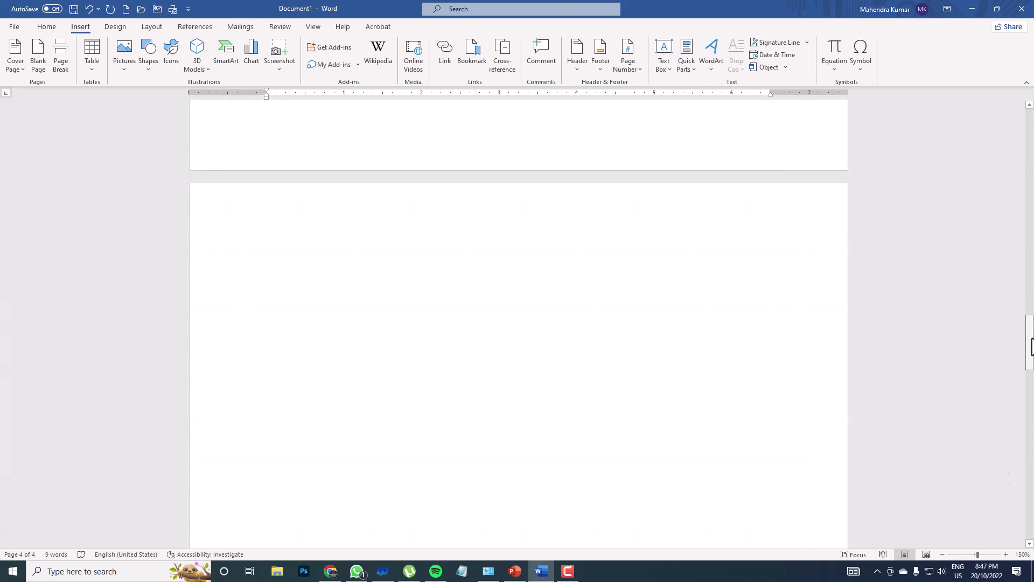
- Add several more blank pages to the document and return to the page just below the cover
{"action": "left_click", "coordinate": [41, 55]}
{"action": "left_click", "coordinate": [41, 55]}
{"action": "left_click", "coordinate": [41, 55]}
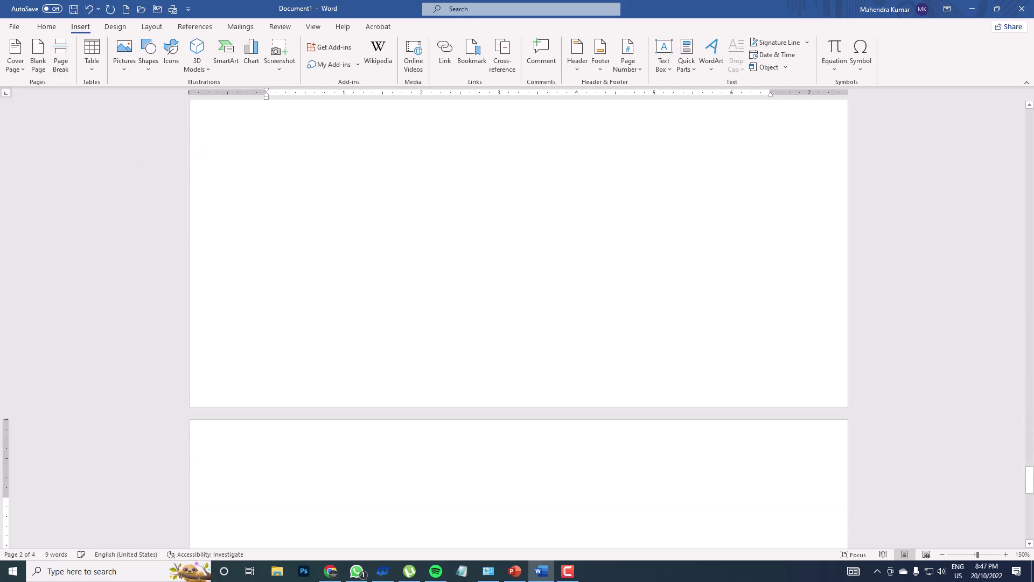
{"action": "left_click_drag", "start_coordinate": [1029, 479], "coordinate": [1031, 170]}
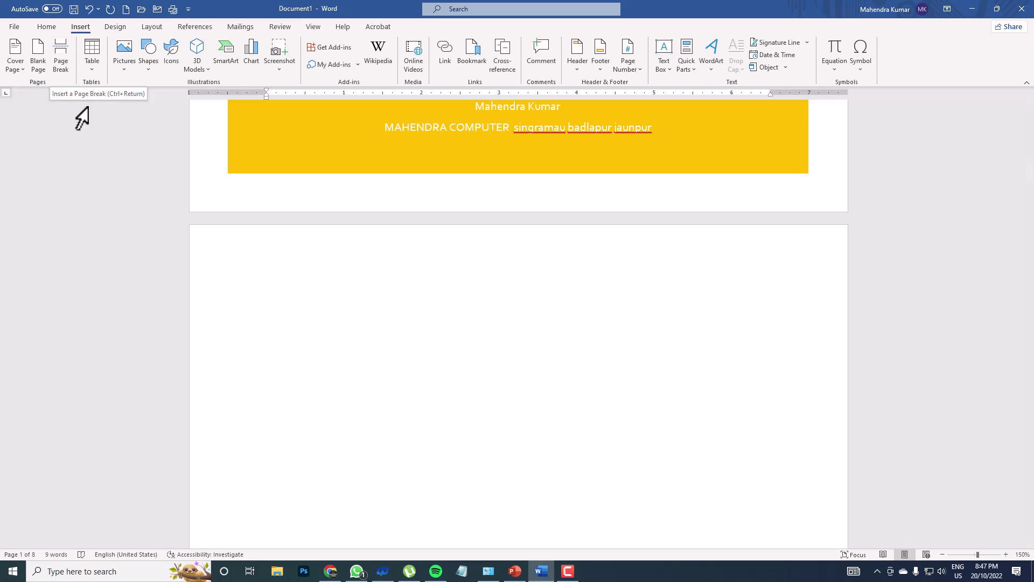
- Generate sample paragraphs on the second page with =rand() and look over the text
{"action": "left_click", "coordinate": [237, 290]}
{"action": "type", "text": "=rand"}
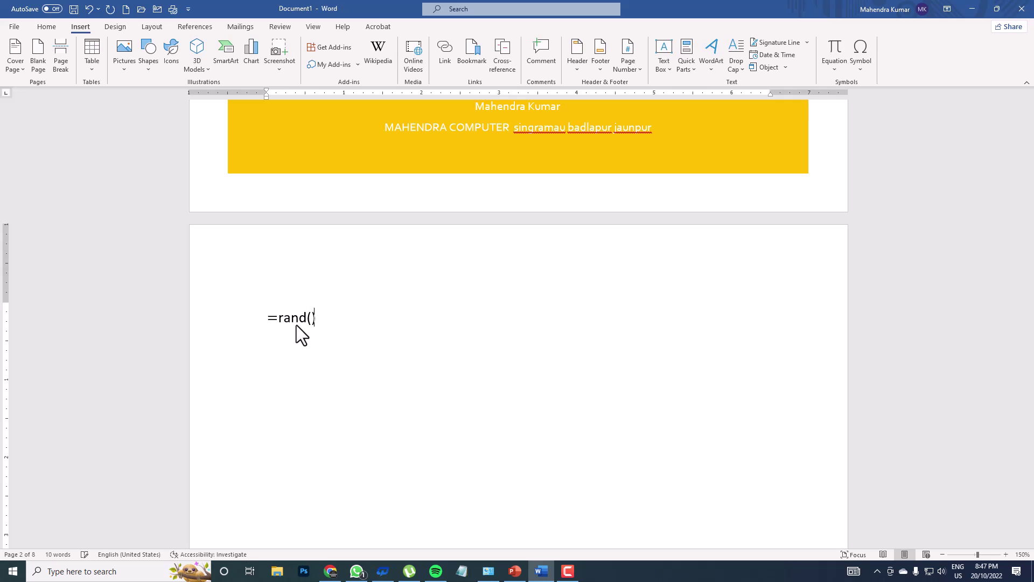
{"action": "type", "text": "()"}
{"action": "key", "text": "Return"}
{"action": "scroll", "coordinate": [296, 325], "scroll_direction": "up", "scroll_amount": 2}
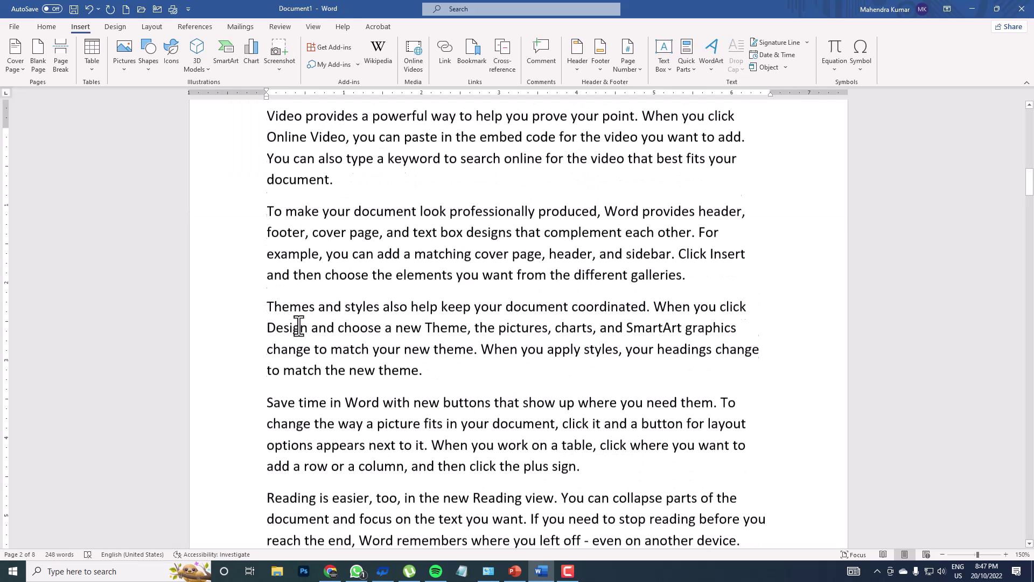
{"action": "scroll", "coordinate": [273, 334], "scroll_direction": "up", "scroll_amount": 3}
{"action": "scroll", "coordinate": [270, 307], "scroll_direction": "down", "scroll_amount": 8}
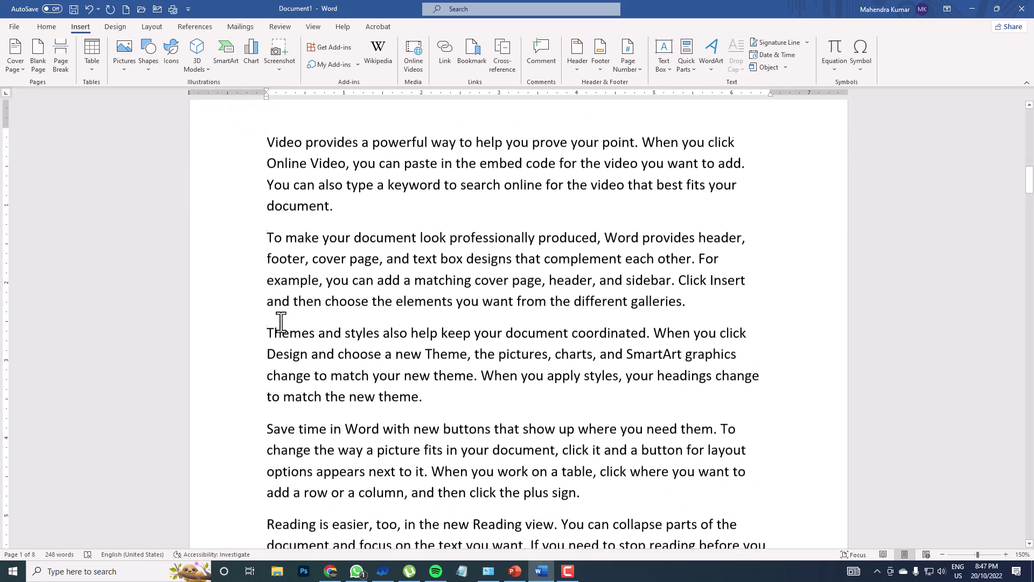
- Insert a page break before the "Themes and styles" paragraph and check how the text is split
{"action": "scroll", "coordinate": [278, 347], "scroll_direction": "up", "scroll_amount": 3}
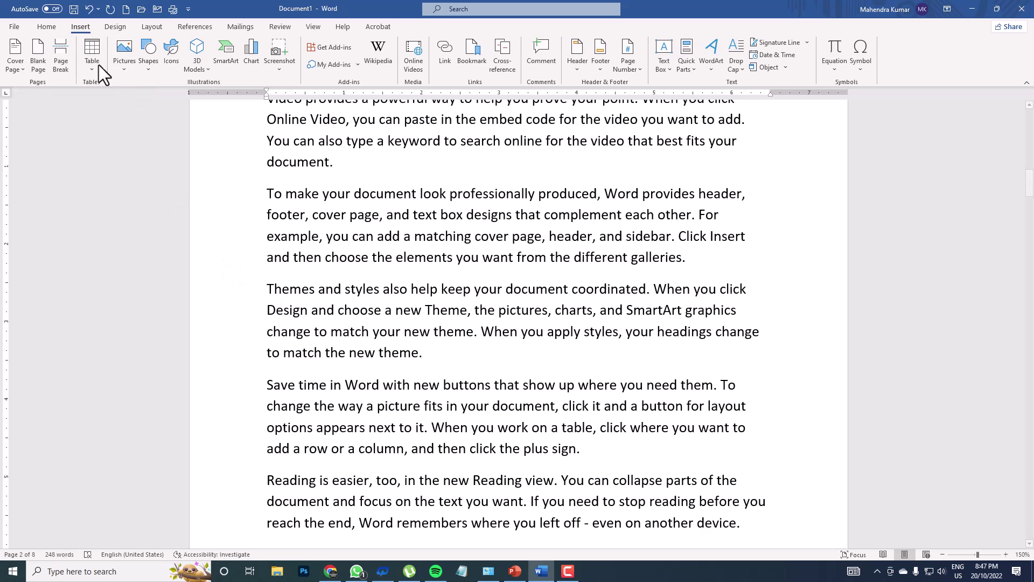
{"action": "left_click", "coordinate": [67, 51]}
{"action": "scroll", "coordinate": [323, 351], "scroll_direction": "down", "scroll_amount": 3}
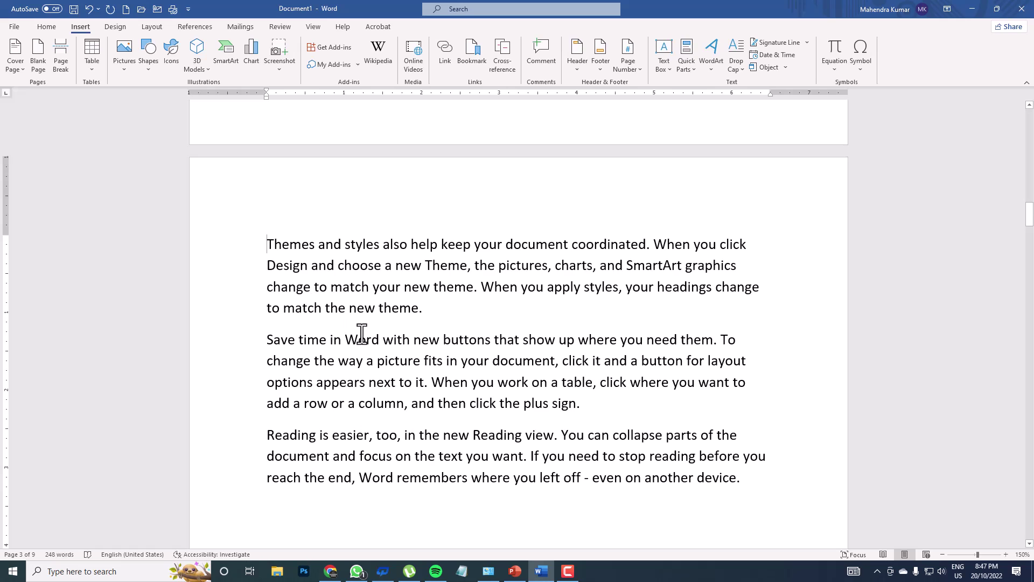
{"action": "scroll", "coordinate": [361, 334], "scroll_direction": "up", "scroll_amount": 5}
{"action": "scroll", "coordinate": [361, 334], "scroll_direction": "up", "scroll_amount": 5}
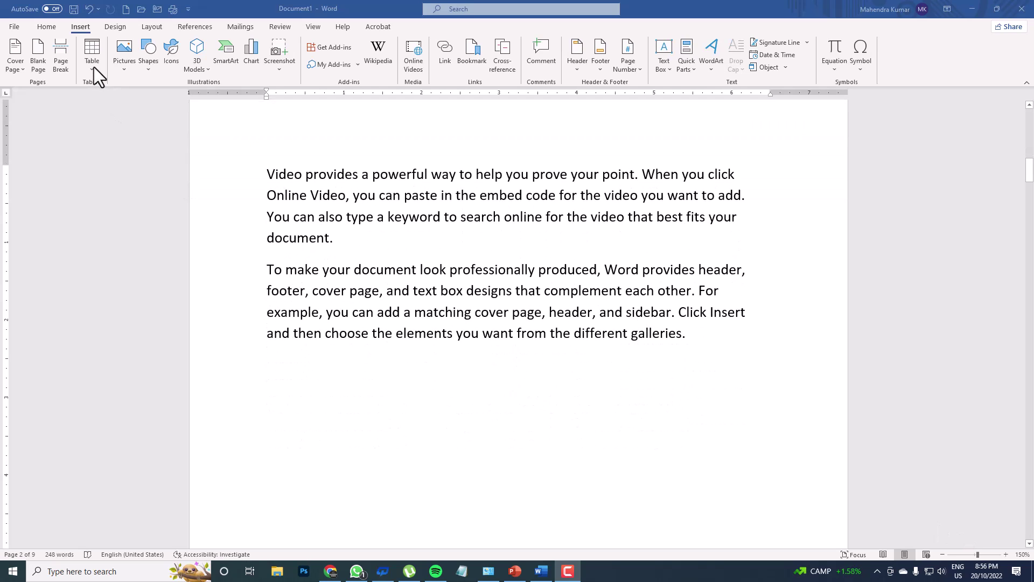
- Insert a table with six columns and six rows below the two sample paragraphs on the second page
{"action": "left_click", "coordinate": [93, 66]}
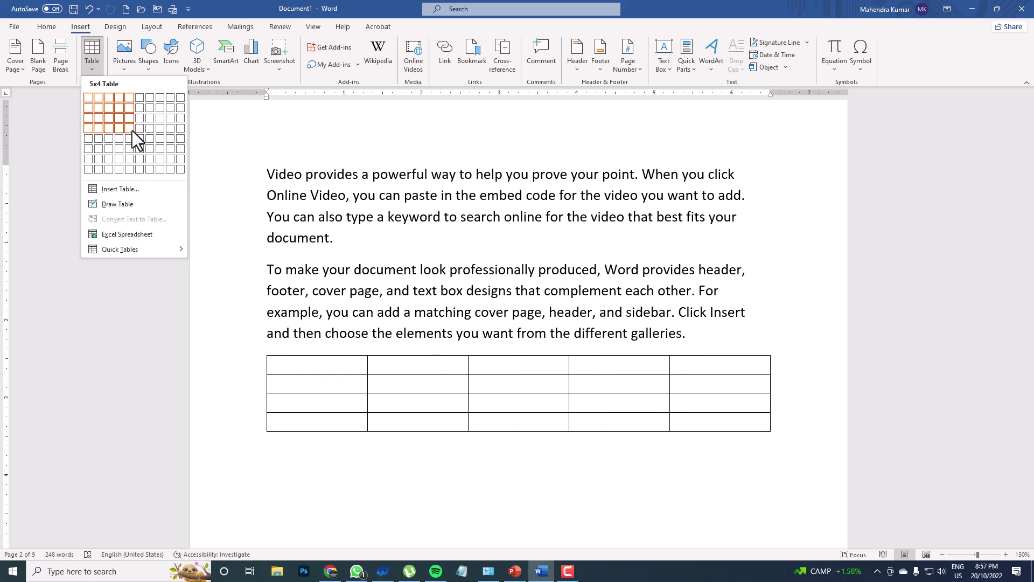
{"action": "left_click", "coordinate": [89, 65]}
{"action": "left_click", "coordinate": [89, 65]}
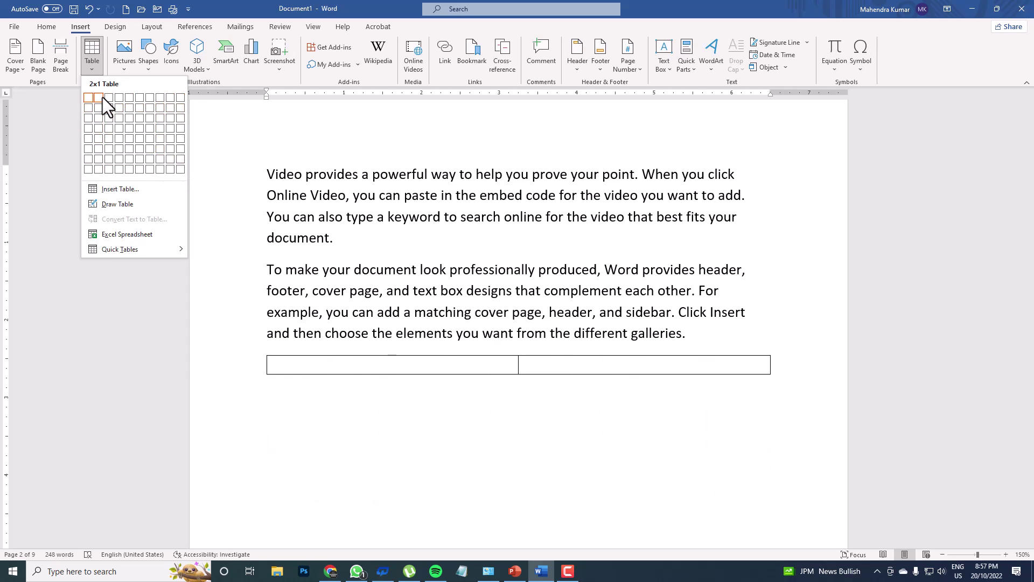
{"action": "left_click", "coordinate": [141, 149]}
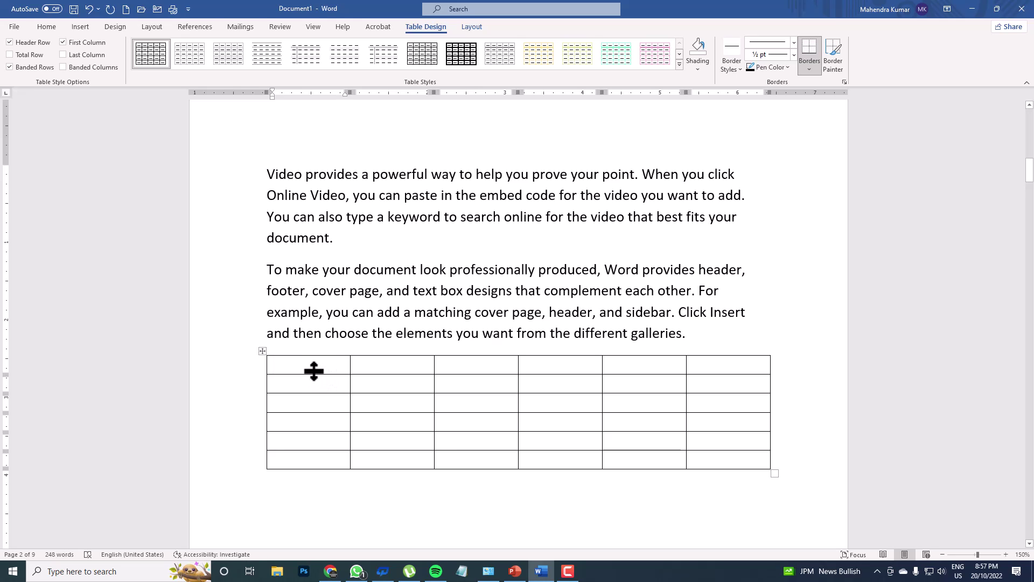
- Try out several cells of the new table and enter "Education Qualification" as the first column heading
{"action": "left_click", "coordinate": [316, 386]}
{"action": "left_click", "coordinate": [340, 418]}
{"action": "left_click", "coordinate": [397, 408]}
{"action": "left_click", "coordinate": [414, 371]}
{"action": "left_click", "coordinate": [342, 366]}
{"action": "type", "text": "Education Qualification"}
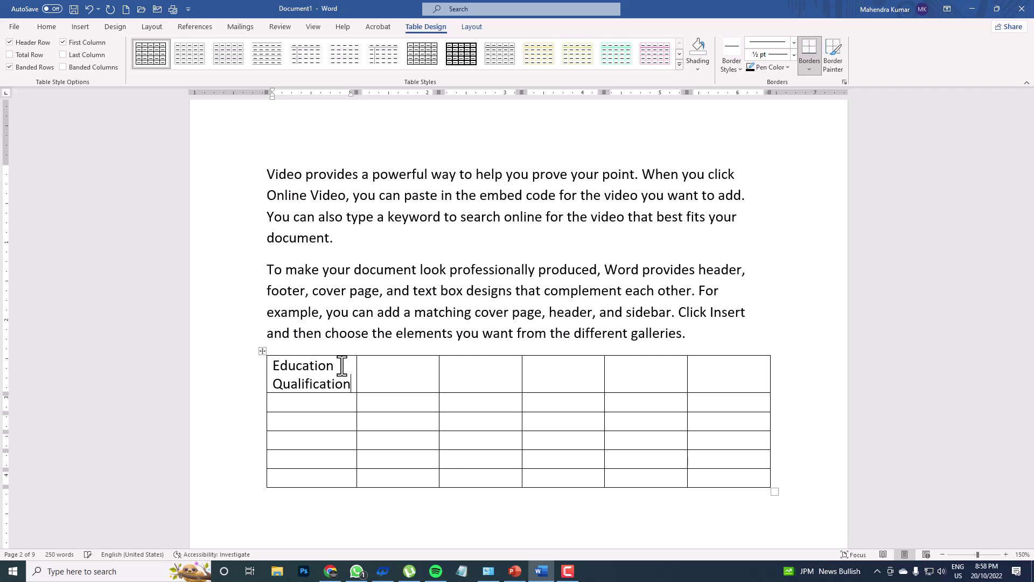
{"action": "left_click", "coordinate": [307, 443]}
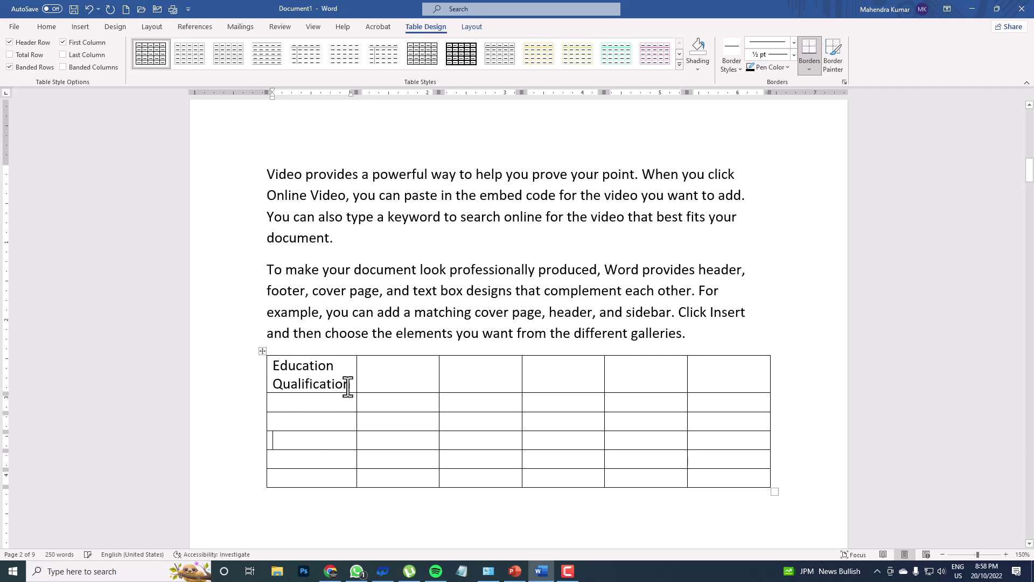
- Fill the next four header cells with "Board", "Percetage", "Division" and "Years"
{"action": "left_click", "coordinate": [373, 381]}
{"action": "type", "text": "Board/"}
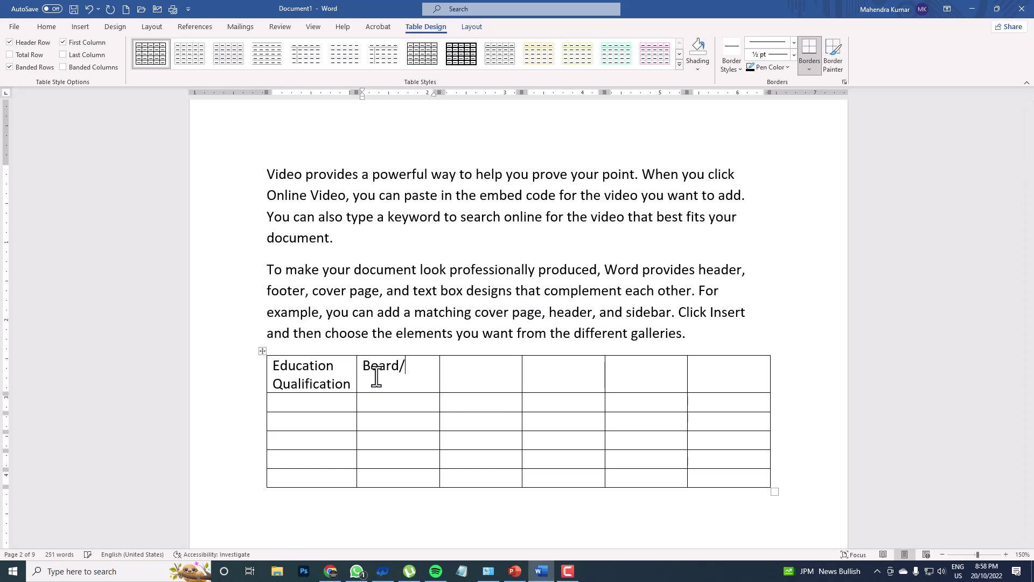
{"action": "key", "text": "BackSpace"}
{"action": "key", "text": "Tab"}
{"action": "type", "text": "Percetage"}
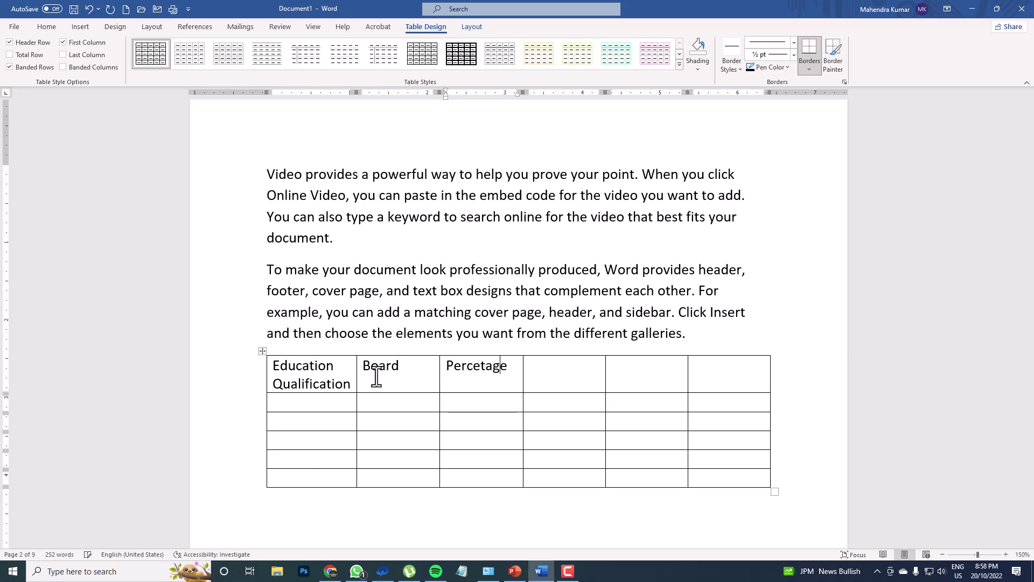
{"action": "key", "text": "Tab"}
{"action": "type", "text": "Division"}
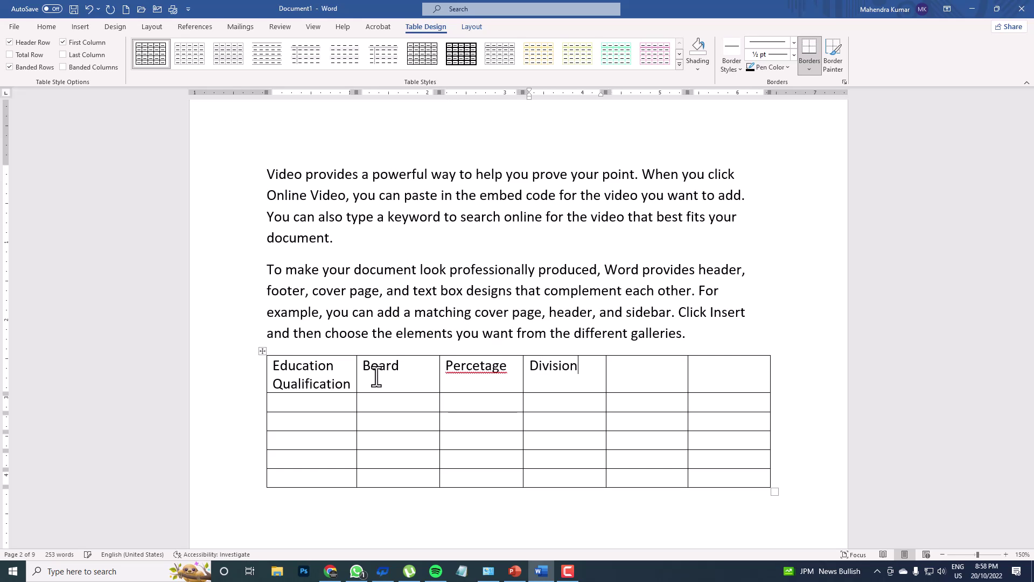
{"action": "key", "text": "Tab"}
{"action": "type", "text": "Years"}
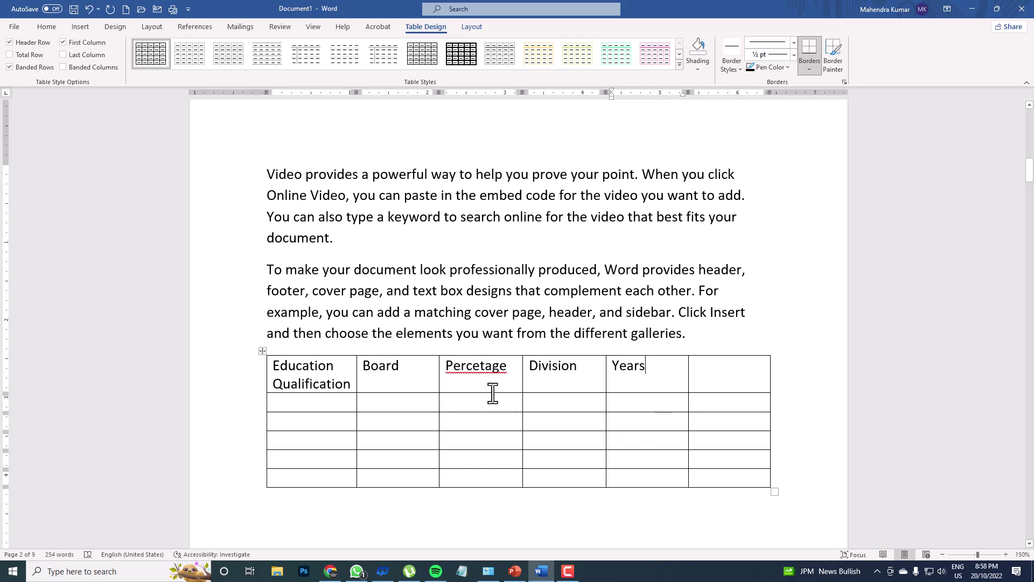
- Correct the misspelled third column heading to "Percentage" using the spelling suggestion
{"action": "right_click", "coordinate": [481, 377]}
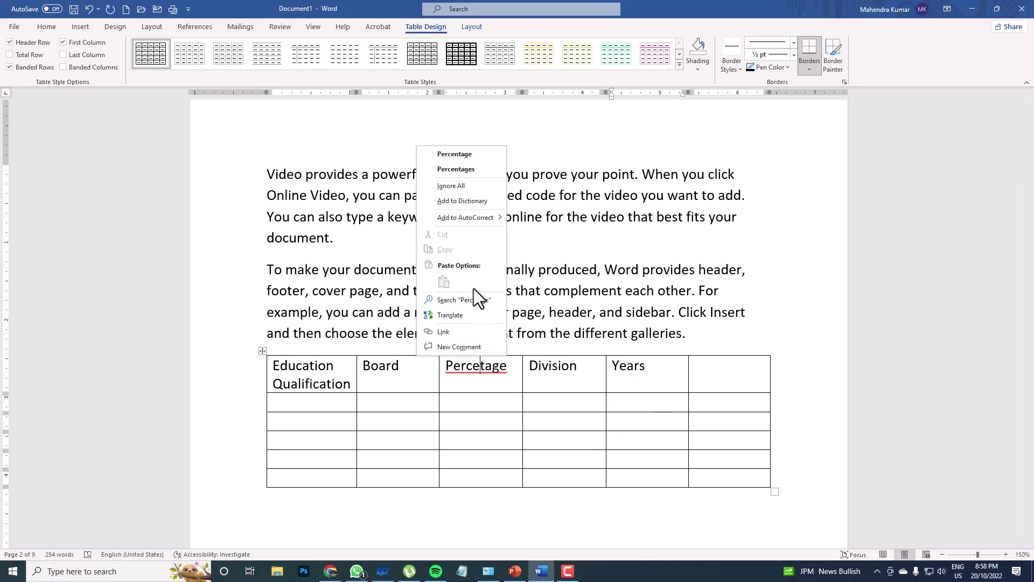
{"action": "left_click", "coordinate": [482, 382]}
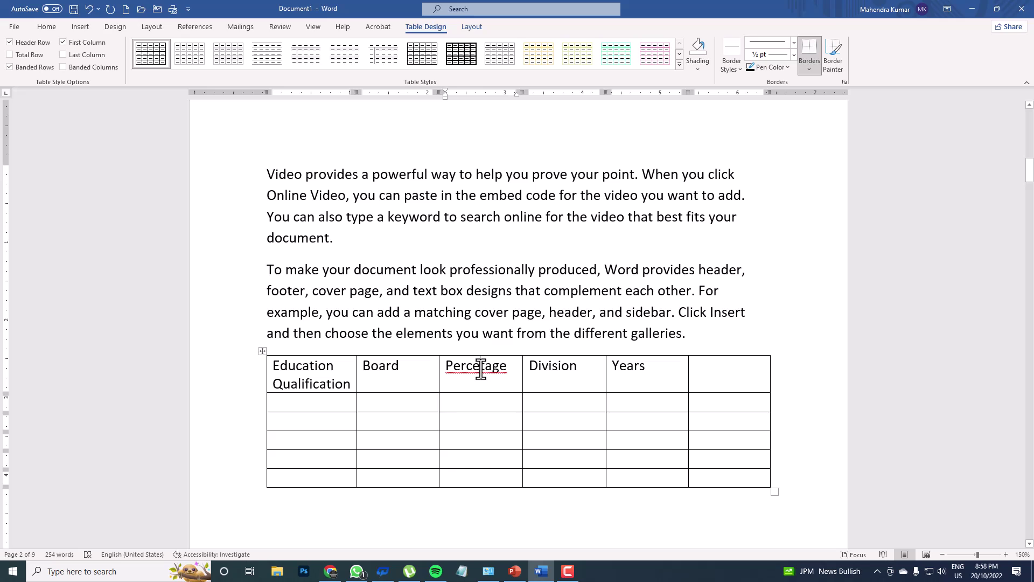
{"action": "right_click", "coordinate": [481, 370]}
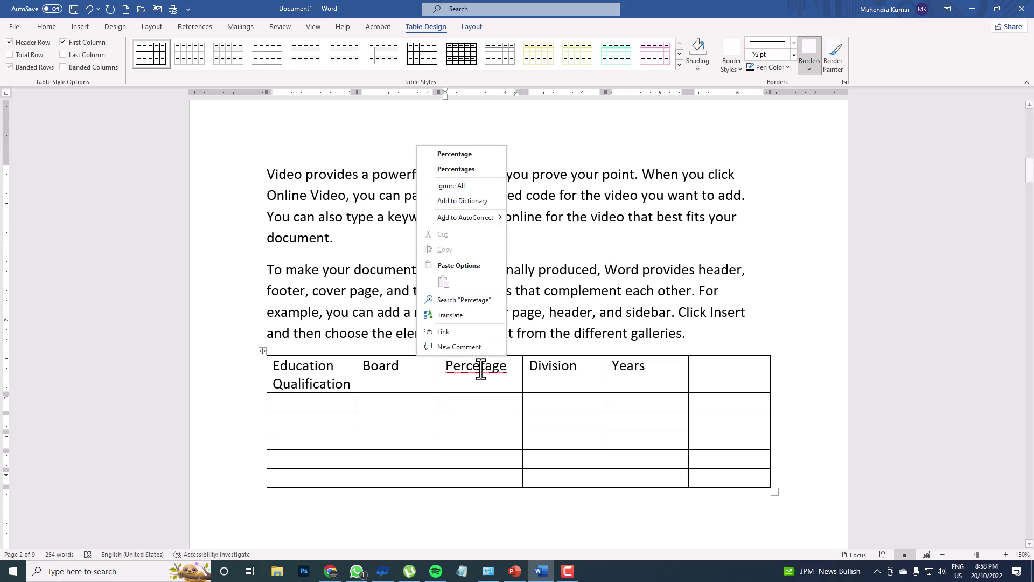
{"action": "left_click", "coordinate": [471, 155]}
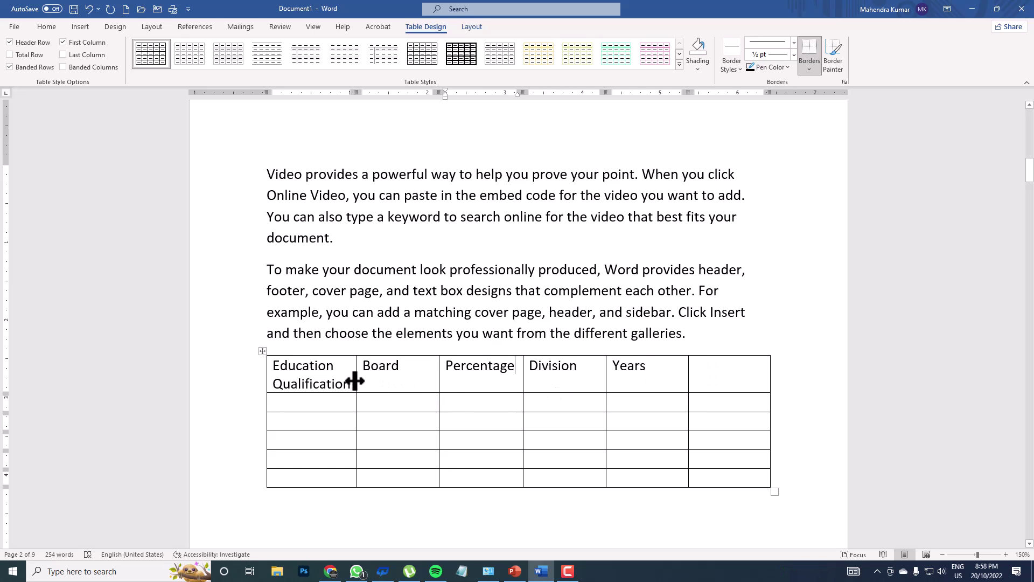
- Insert a second table with five columns and five rows below the first one through the Insert Table dialog
{"action": "scroll", "coordinate": [354, 380], "scroll_direction": "down", "scroll_amount": 3}
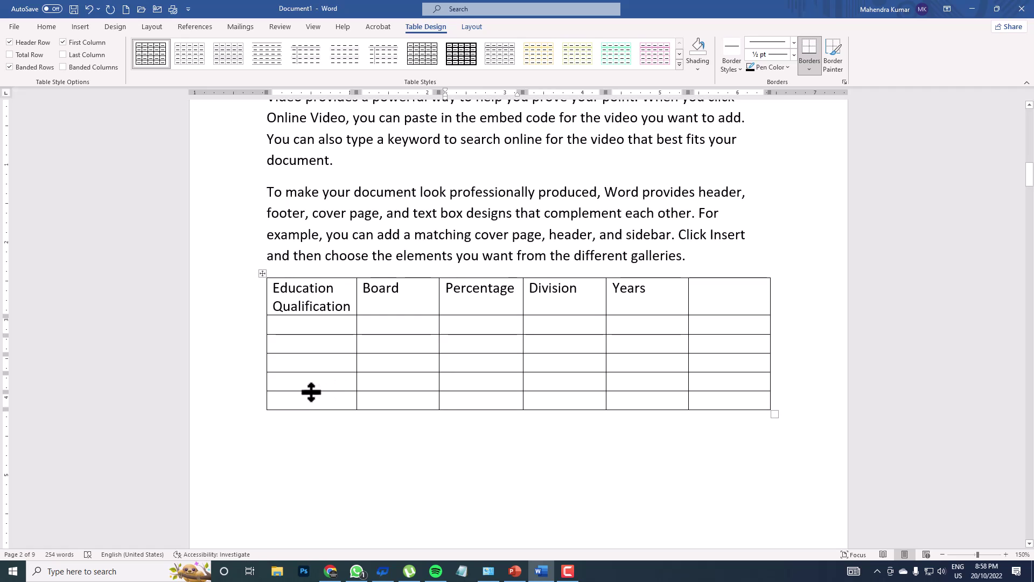
{"action": "left_click", "coordinate": [281, 440]}
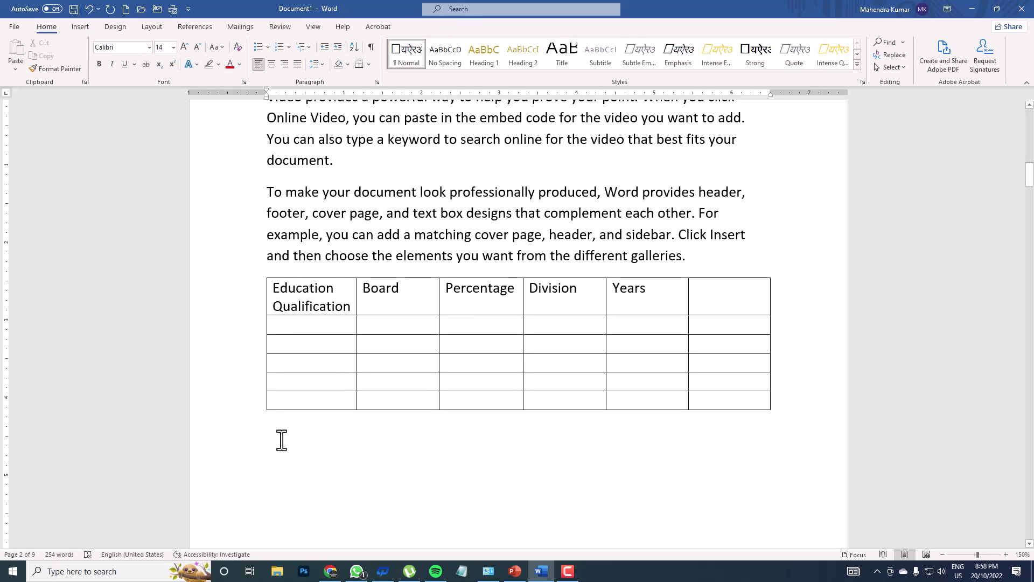
{"action": "left_click", "coordinate": [76, 28]}
{"action": "left_click", "coordinate": [89, 66]}
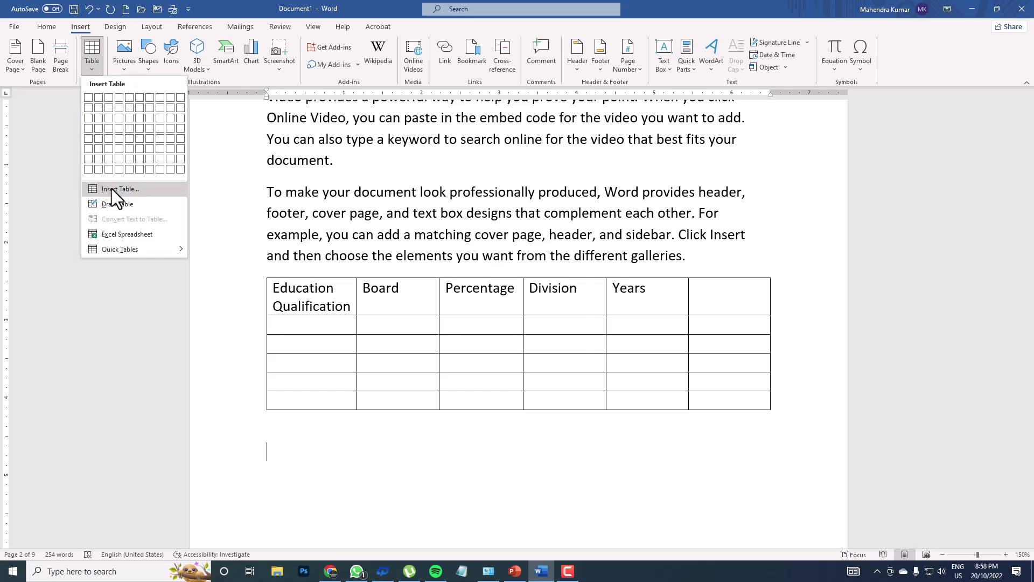
{"action": "left_click", "coordinate": [112, 188]}
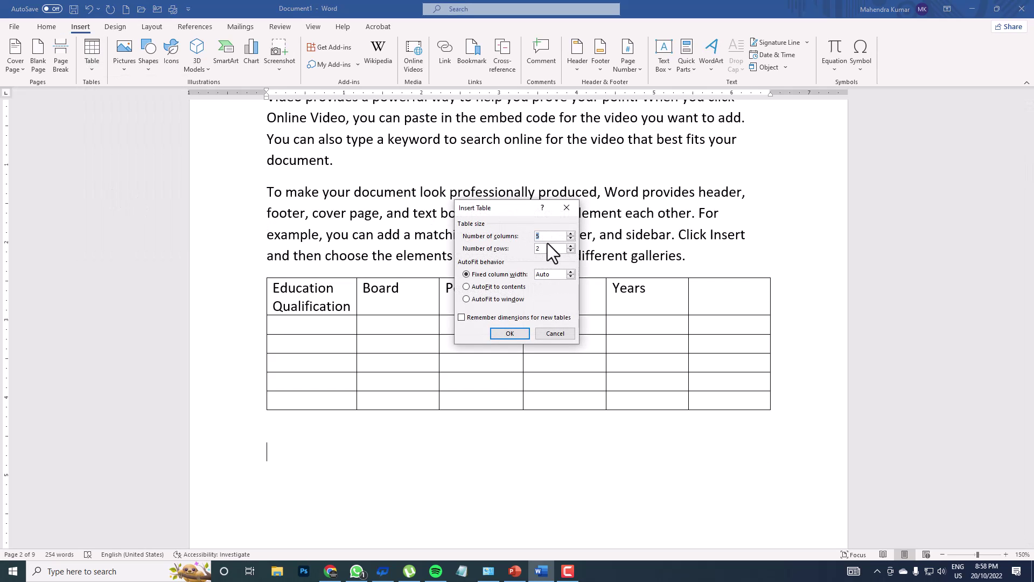
{"action": "key", "text": "Tab"}
{"action": "left_click", "coordinate": [510, 333]}
{"action": "scroll", "coordinate": [520, 334], "scroll_direction": "down", "scroll_amount": 1}
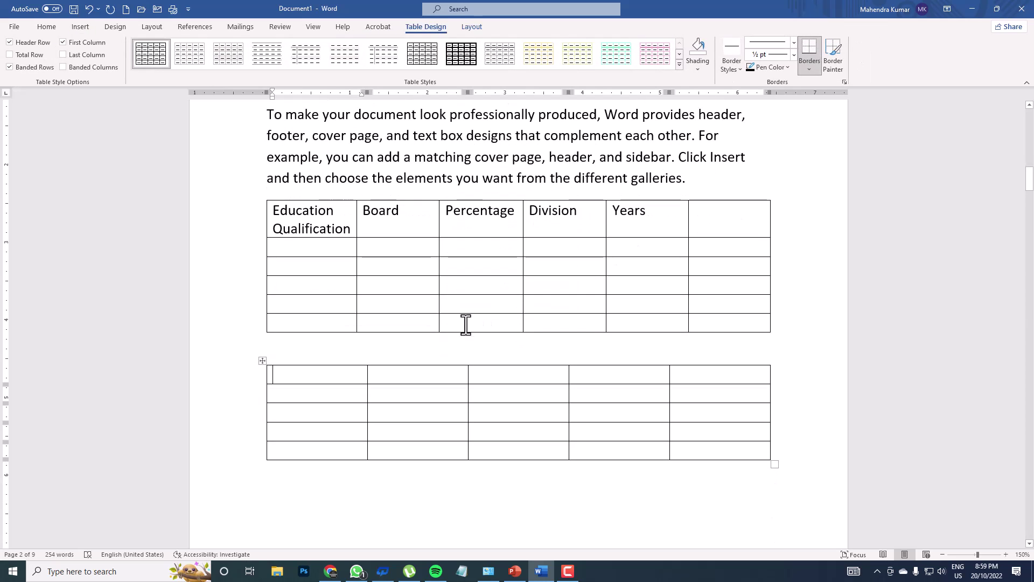
- Draw a single-cell table about 6.4" wide and 2.15" high below the second table with Draw Table
{"action": "left_click", "coordinate": [284, 492]}
{"action": "scroll", "coordinate": [283, 479], "scroll_direction": "down", "scroll_amount": 1}
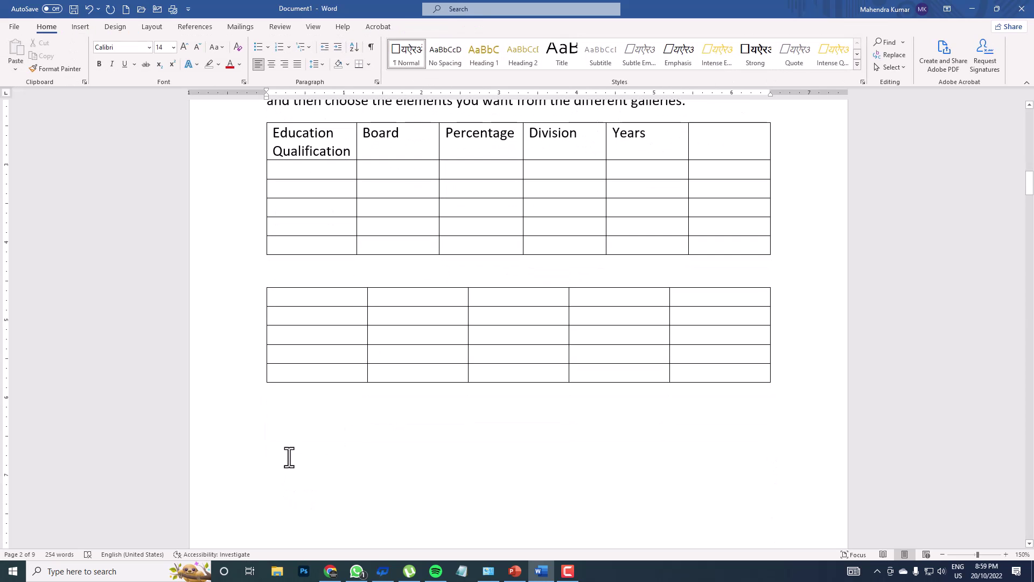
{"action": "left_click", "coordinate": [76, 25]}
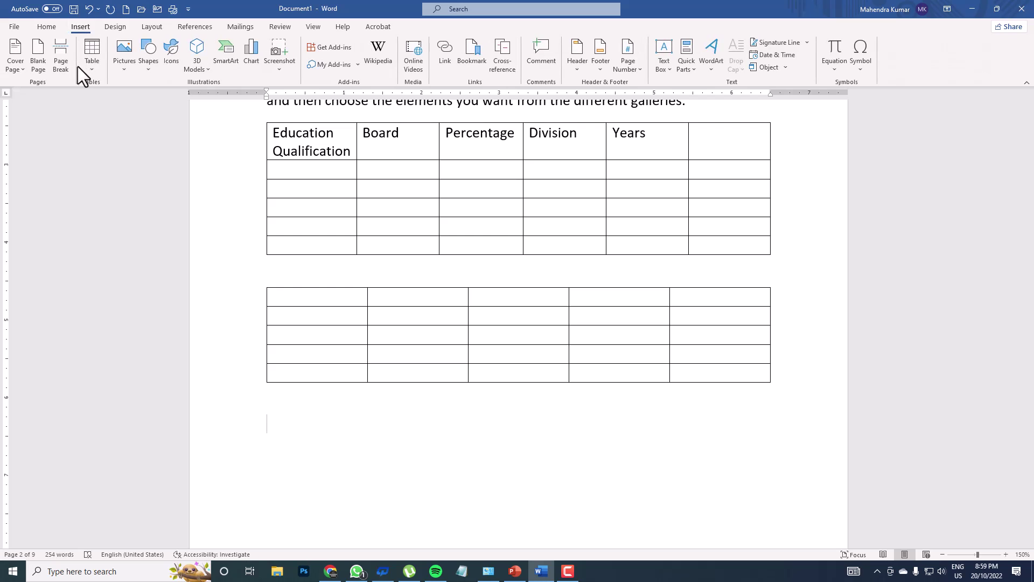
{"action": "left_click", "coordinate": [88, 65]}
{"action": "left_click", "coordinate": [114, 202]}
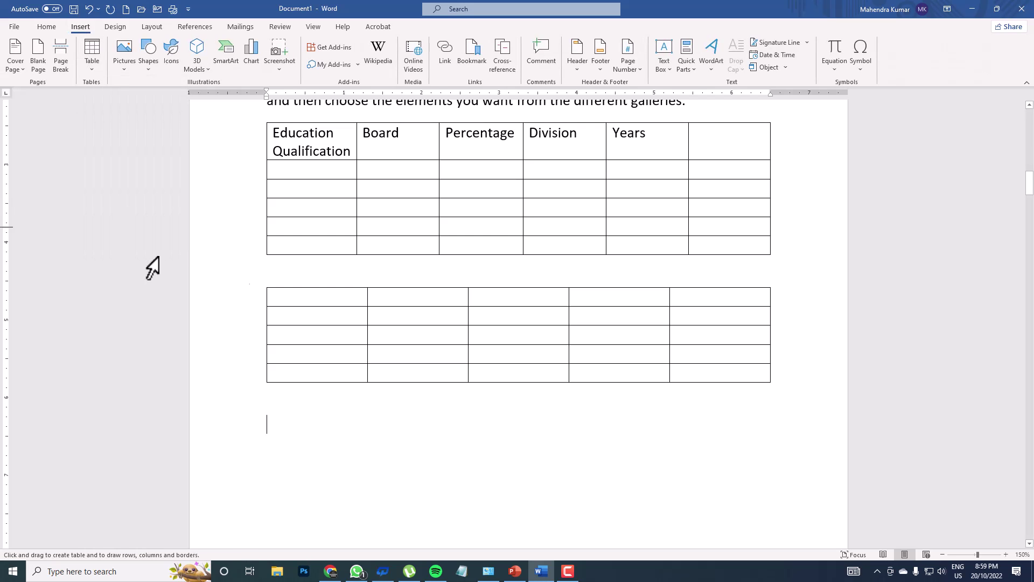
{"action": "scroll", "coordinate": [115, 249], "scroll_direction": "down", "scroll_amount": 2}
{"action": "mouse_move", "coordinate": [271, 296]}
{"action": "left_mouse_down"}
{"action": "mouse_move", "coordinate": [339, 358]}
{"action": "mouse_move", "coordinate": [700, 463]}
{"action": "mouse_move", "coordinate": [745, 454]}
{"action": "mouse_move", "coordinate": [767, 465]}
{"action": "left_mouse_up"}
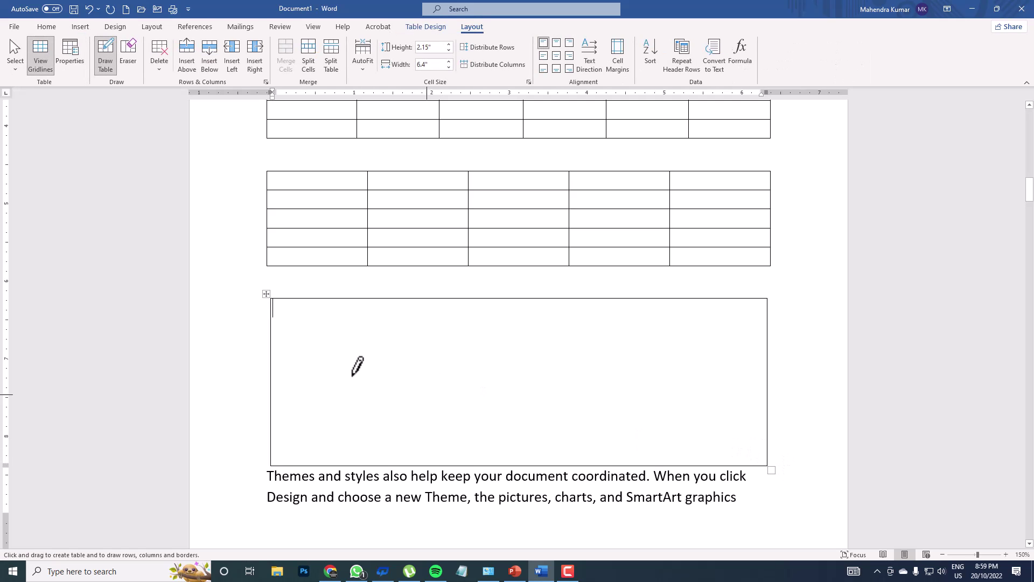
- Divide the drawn table into three rows and three columns with drawn lines, making the middle column about 1.23" wide
{"action": "left_click_drag", "start_coordinate": [272, 338], "coordinate": [671, 339]}
{"action": "mouse_move", "coordinate": [589, 421]}
{"action": "left_mouse_down"}
{"action": "mouse_move", "coordinate": [612, 418]}
{"action": "mouse_move", "coordinate": [598, 414]}
{"action": "left_mouse_up"}
{"action": "left_click_drag", "start_coordinate": [371, 354], "coordinate": [367, 488]}
{"action": "mouse_move", "coordinate": [464, 301]}
{"action": "left_mouse_down"}
{"action": "mouse_move", "coordinate": [447, 484]}
{"action": "mouse_move", "coordinate": [460, 485]}
{"action": "left_mouse_up"}
{"action": "scroll", "coordinate": [418, 393], "scroll_direction": "up", "scroll_amount": 3}
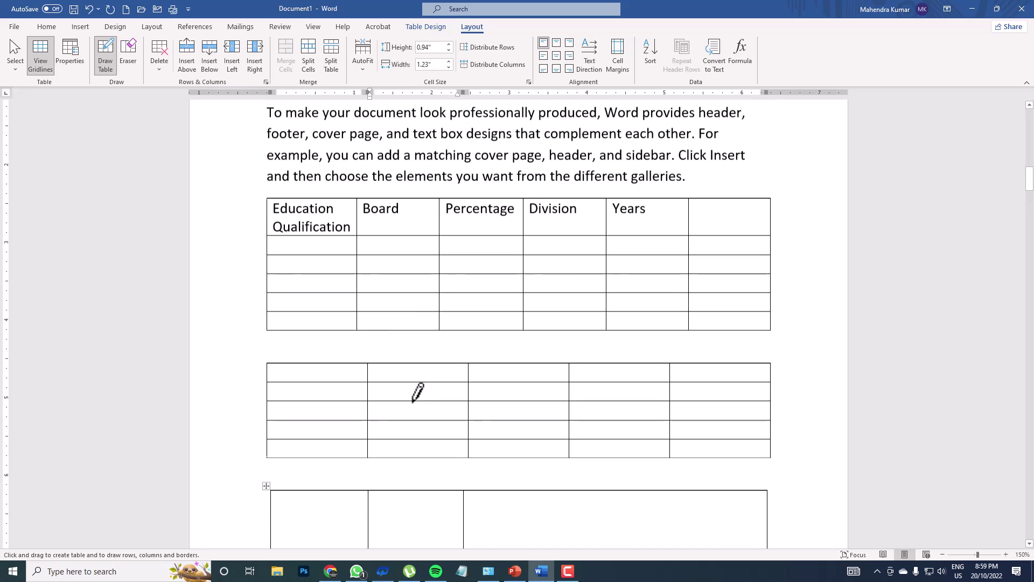
{"action": "key", "text": "Escape"}
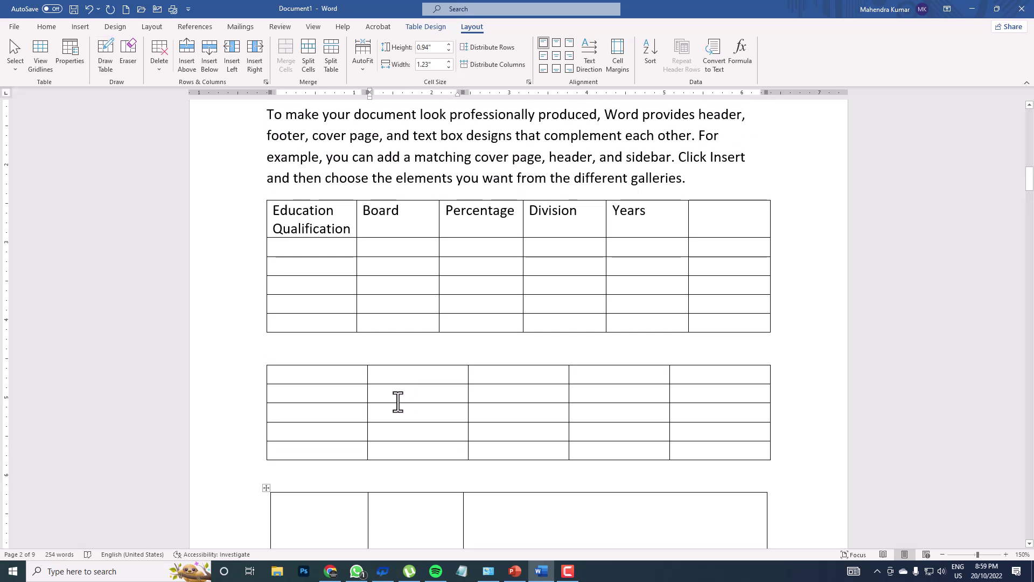
- Delete the entire second table, the empty one with five columns and five rows
{"action": "left_click", "coordinate": [302, 372]}
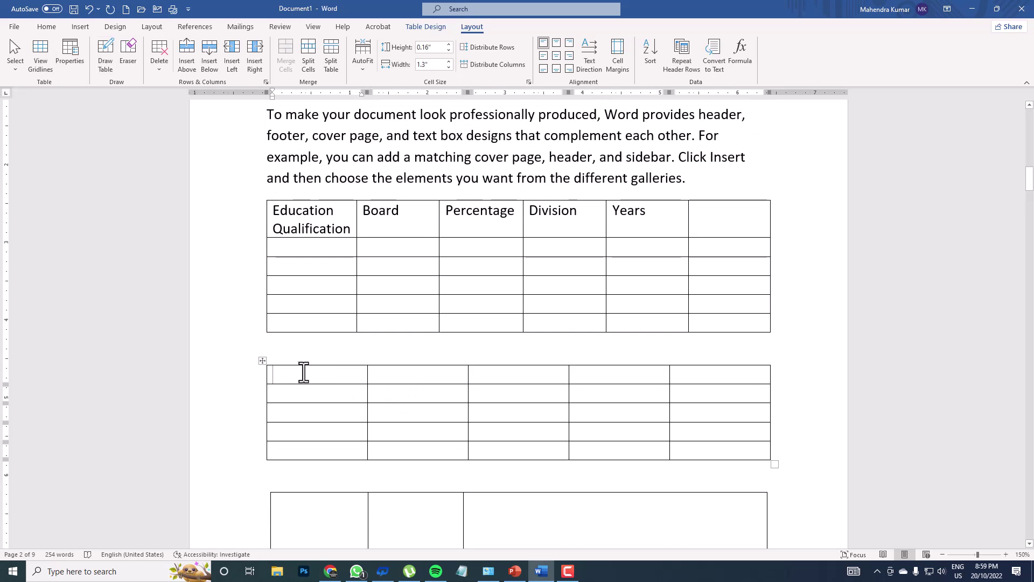
{"action": "left_click", "coordinate": [262, 361]}
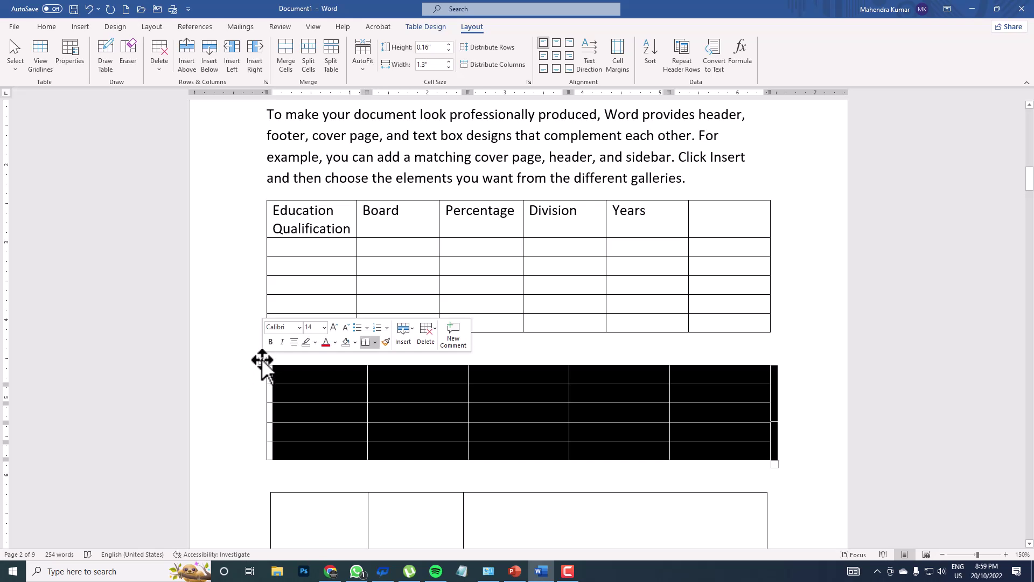
{"action": "key", "text": "Delete"}
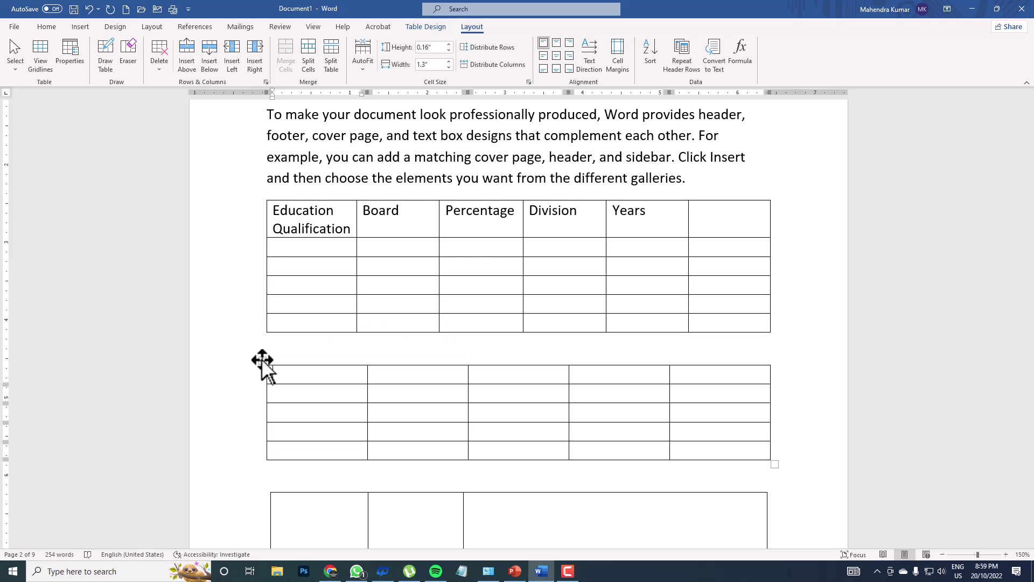
{"action": "right_click", "coordinate": [262, 360]}
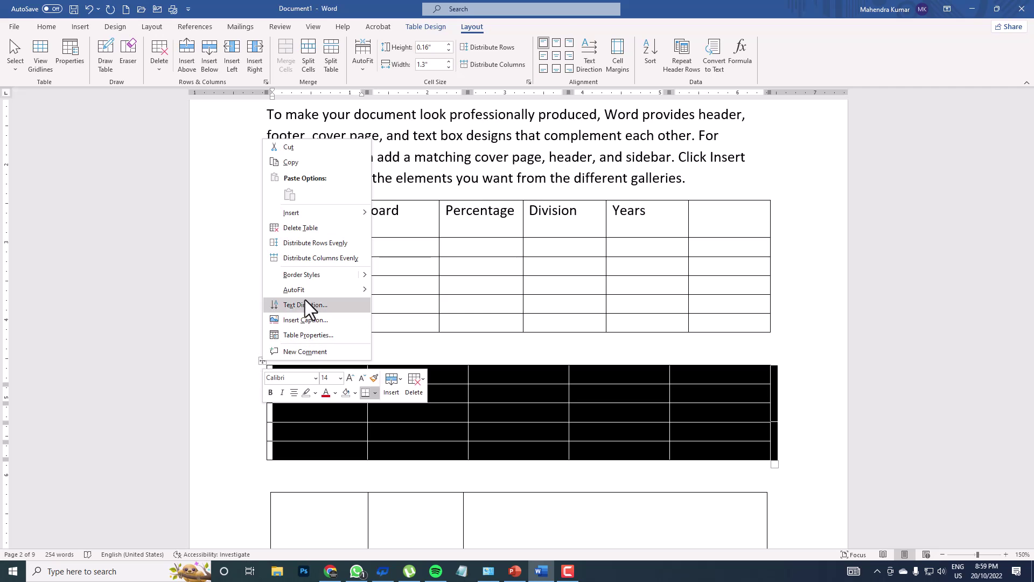
{"action": "left_click", "coordinate": [316, 230]}
- Delete the whole hand-drawn table above the "Themes and styles" paragraph
{"action": "scroll", "coordinate": [292, 382], "scroll_direction": "down", "scroll_amount": 1}
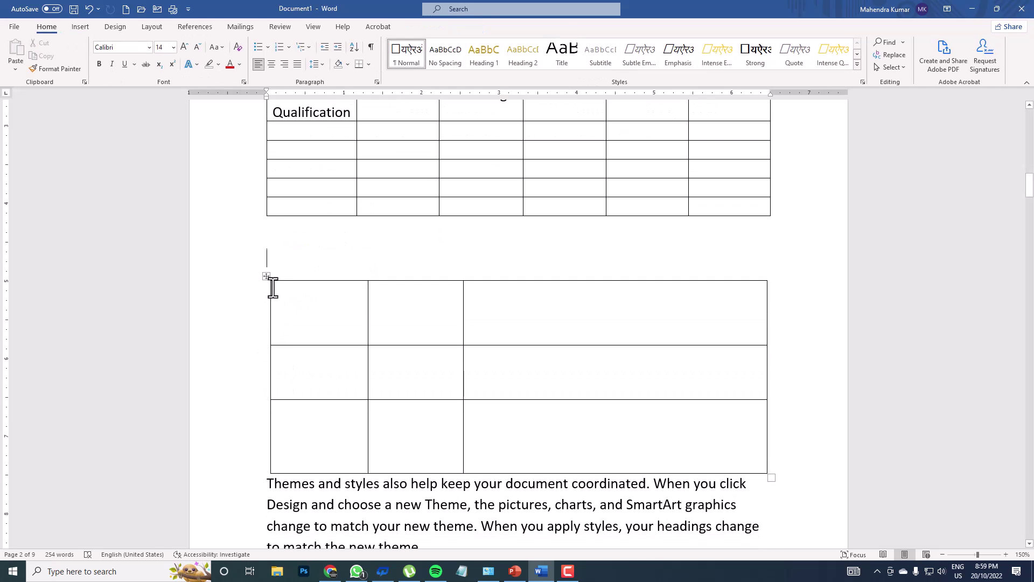
{"action": "right_click", "coordinate": [266, 276]}
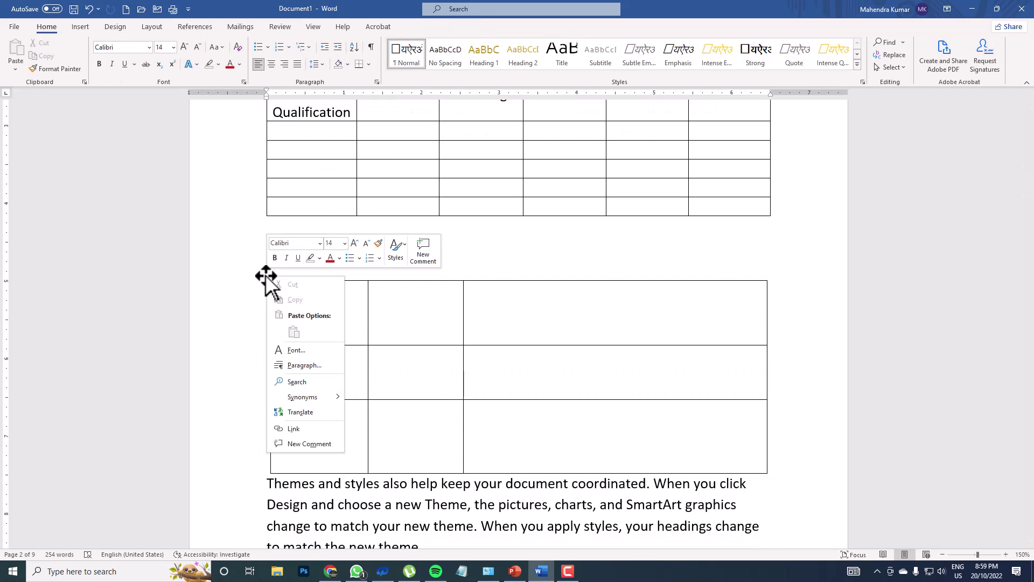
{"action": "key", "text": "Escape"}
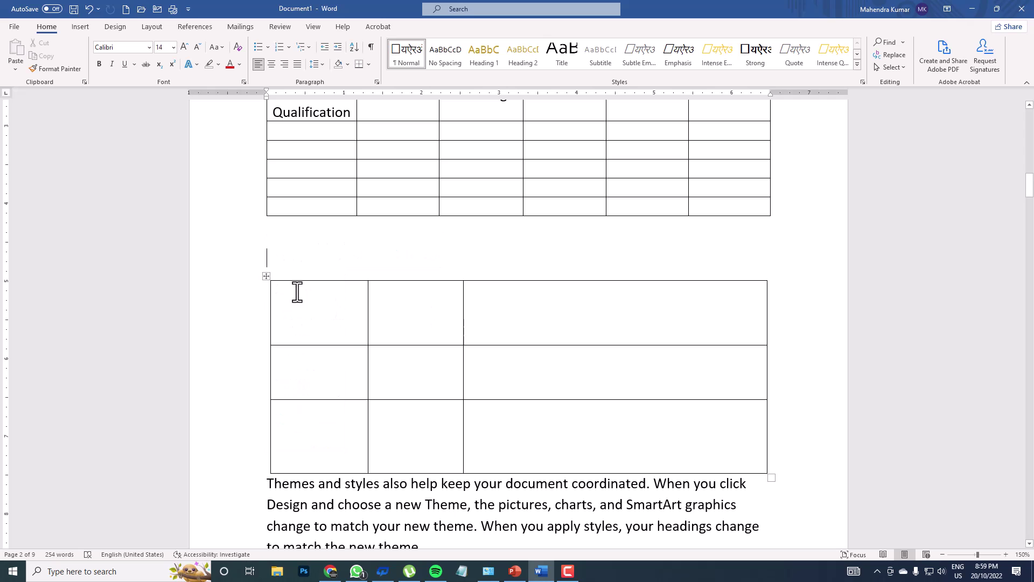
{"action": "left_click", "coordinate": [266, 276]}
{"action": "right_click", "coordinate": [266, 276]}
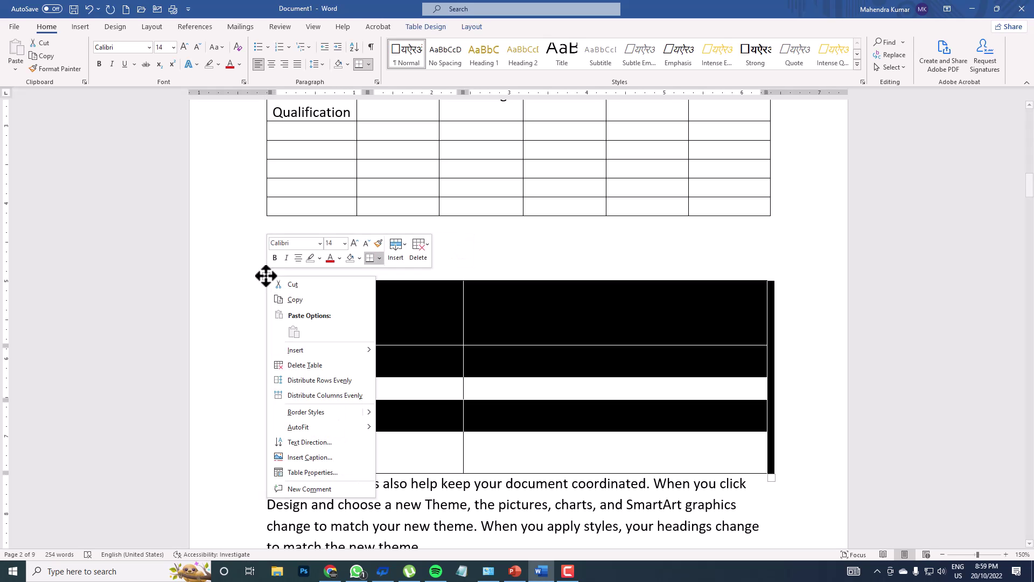
{"action": "left_click", "coordinate": [309, 365]}
- Widen the first column of the remaining table so that the heading "Education Qualification" fits on one line
{"action": "scroll", "coordinate": [335, 359], "scroll_direction": "up", "scroll_amount": 3}
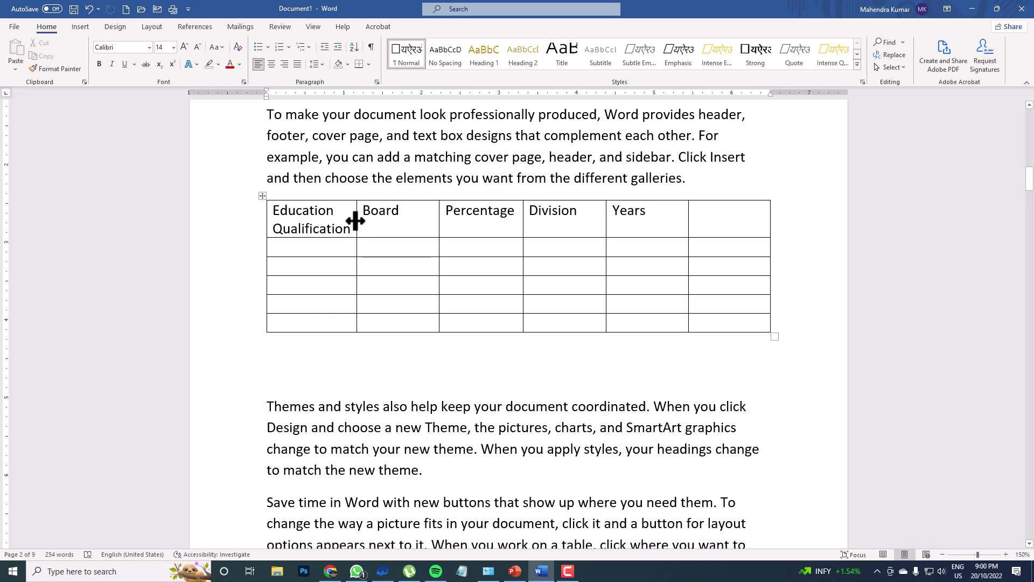
{"action": "left_click_drag", "start_coordinate": [356, 221], "coordinate": [489, 230]}
{"action": "left_click_drag", "start_coordinate": [381, 228], "coordinate": [508, 230]}
{"action": "left_click_drag", "start_coordinate": [412, 224], "coordinate": [435, 227]}
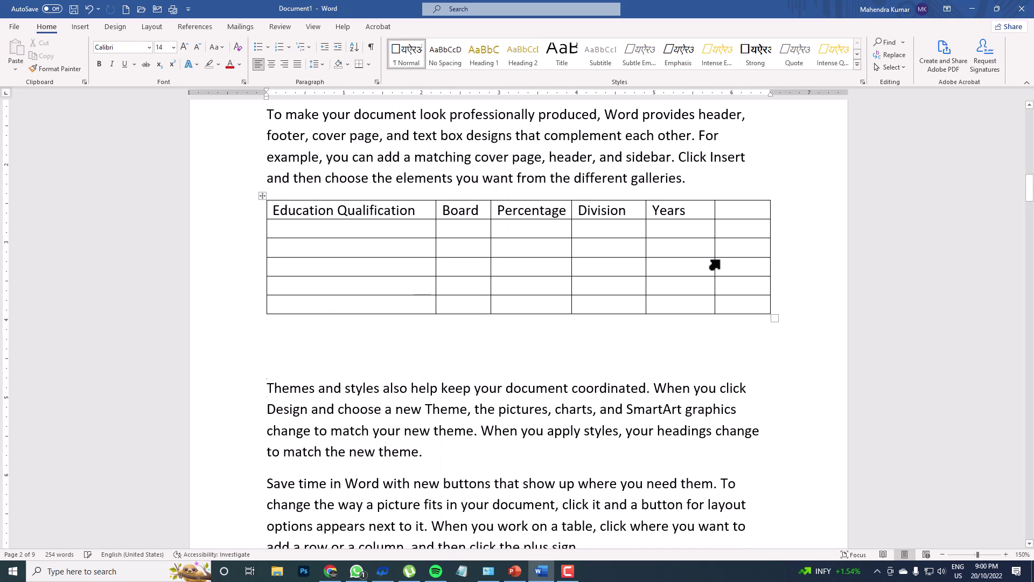
- Delete the empty last column, after "Years", from the table
{"action": "left_click_drag", "start_coordinate": [736, 210], "coordinate": [736, 305]}
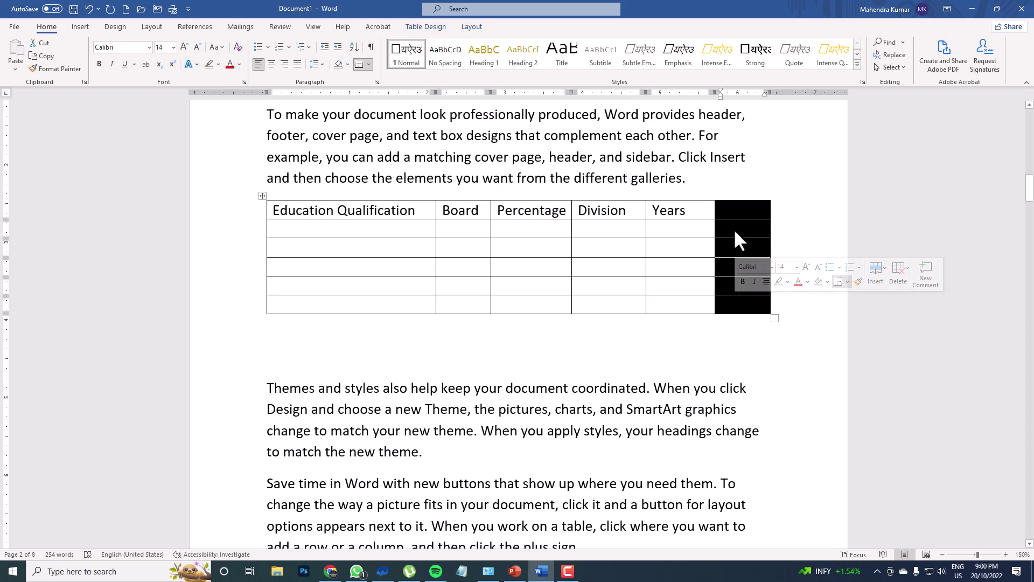
{"action": "left_click", "coordinate": [897, 270]}
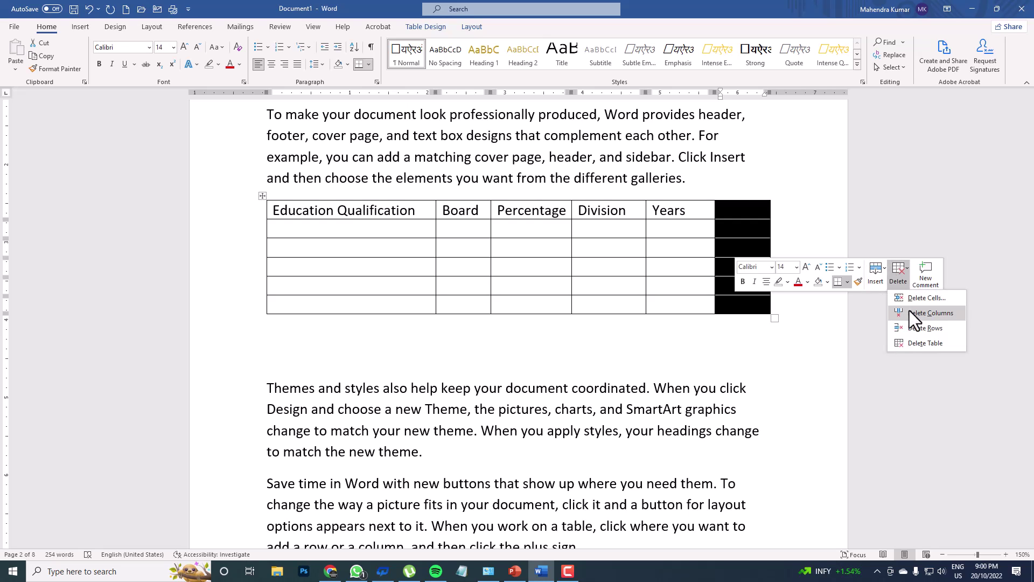
{"action": "left_click", "coordinate": [910, 310]}
{"action": "left_click_drag", "start_coordinate": [669, 213], "coordinate": [683, 295]}
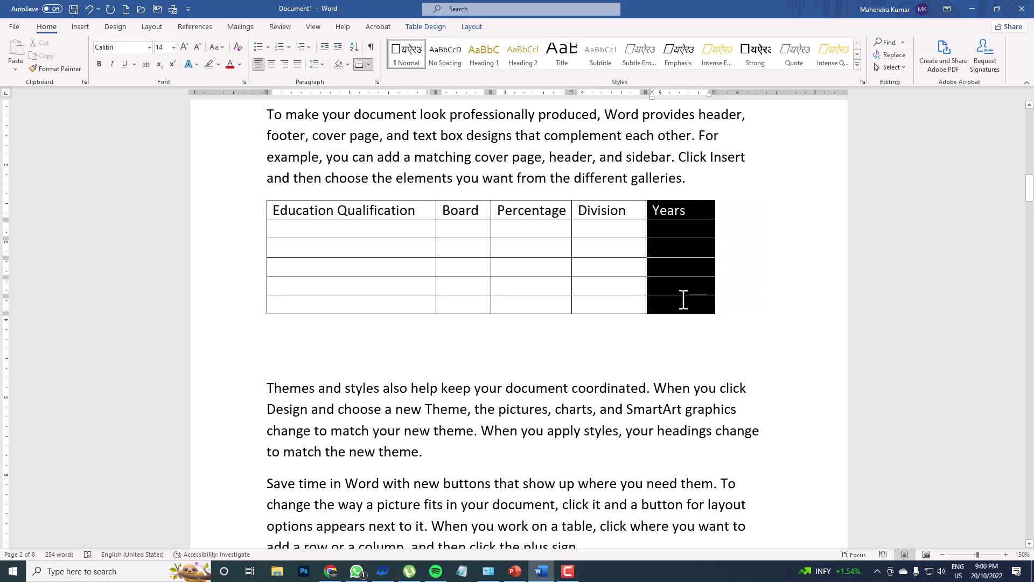
{"action": "right_click", "coordinate": [669, 261]}
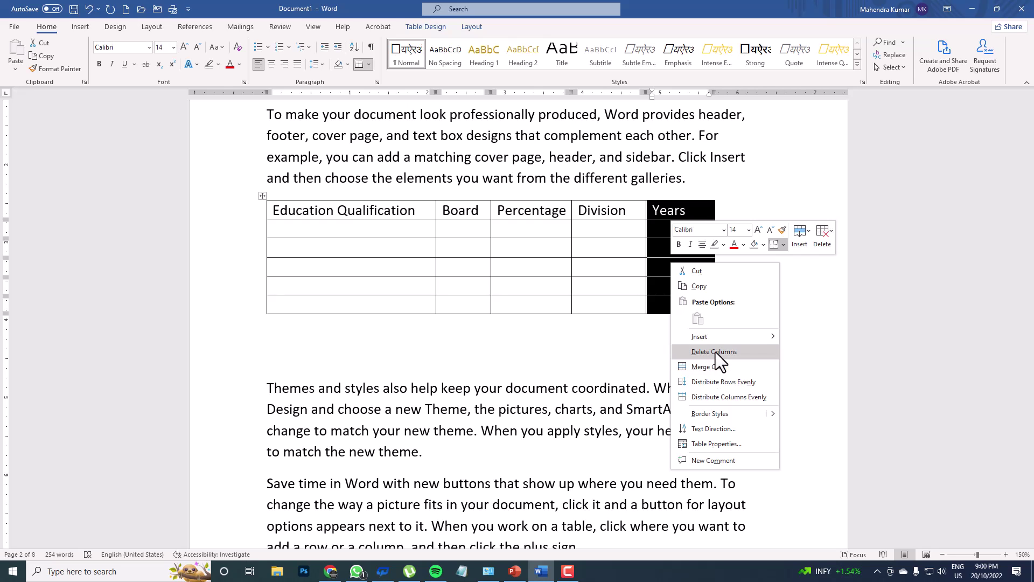
{"action": "left_click", "coordinate": [627, 322]}
- Delete the second empty row below the table's header row
{"action": "left_click_drag", "start_coordinate": [341, 250], "coordinate": [662, 253]}
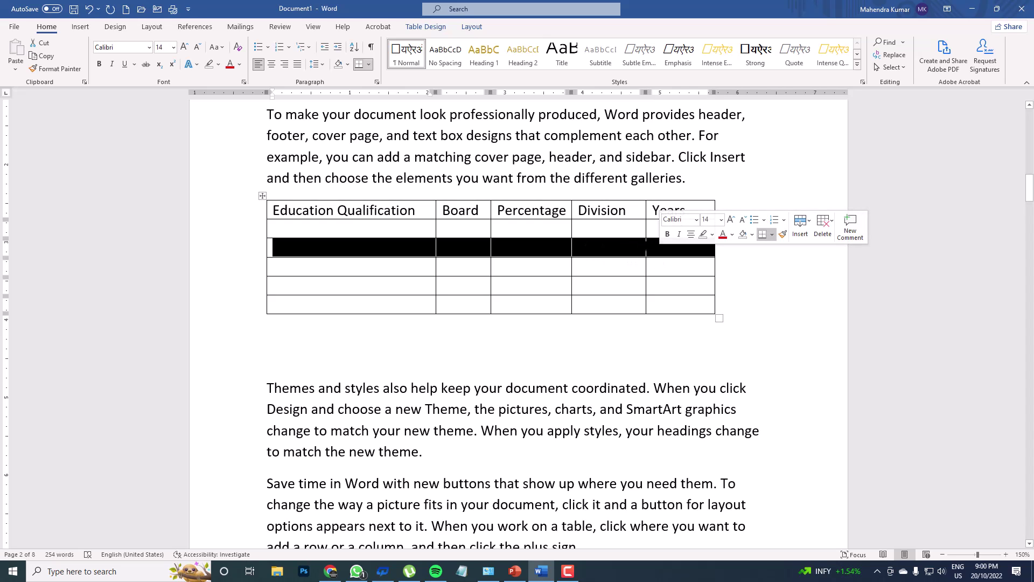
{"action": "right_click", "coordinate": [649, 248]}
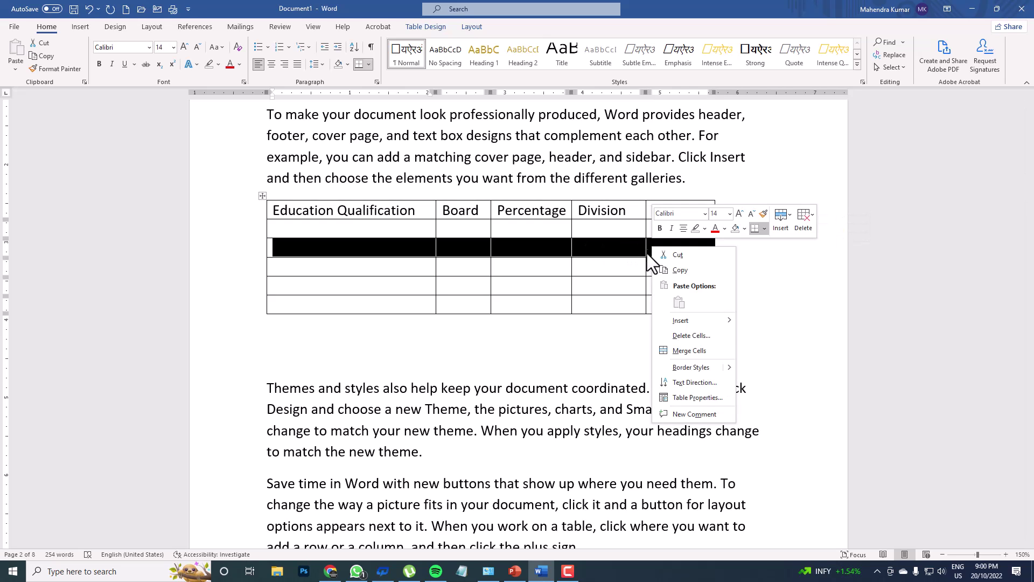
{"action": "left_click", "coordinate": [680, 333]}
{"action": "left_click", "coordinate": [494, 303]}
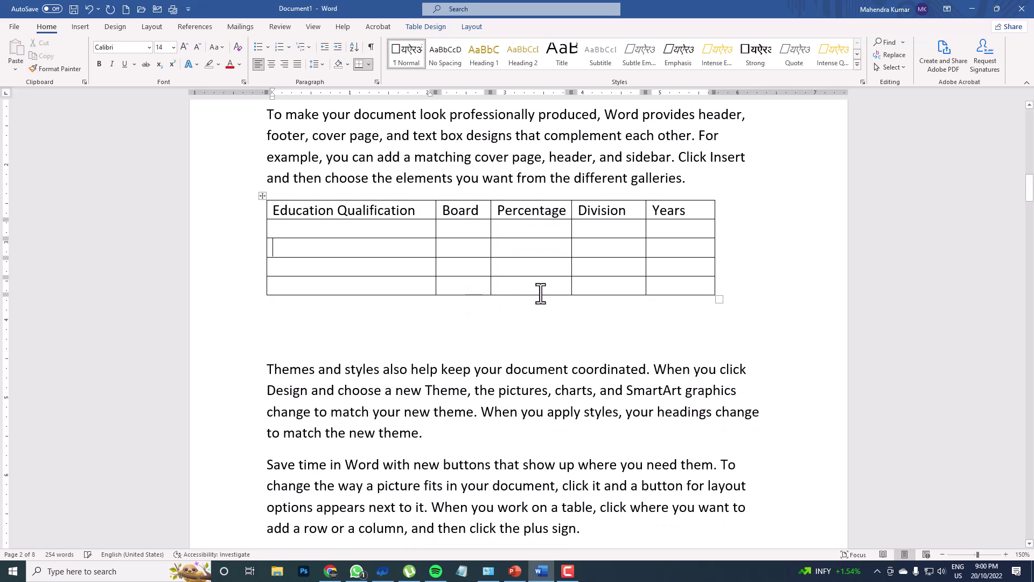
- Add two new rows at the end of the table
{"action": "left_click", "coordinate": [718, 281]}
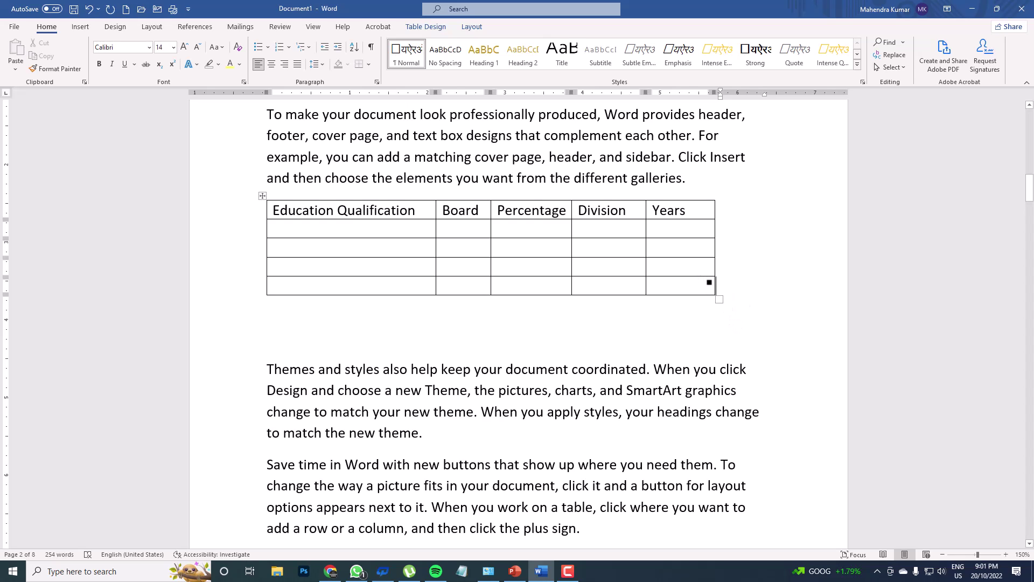
{"action": "key", "text": "Return"}
{"action": "left_click", "coordinate": [716, 305]}
{"action": "key", "text": "Return"}
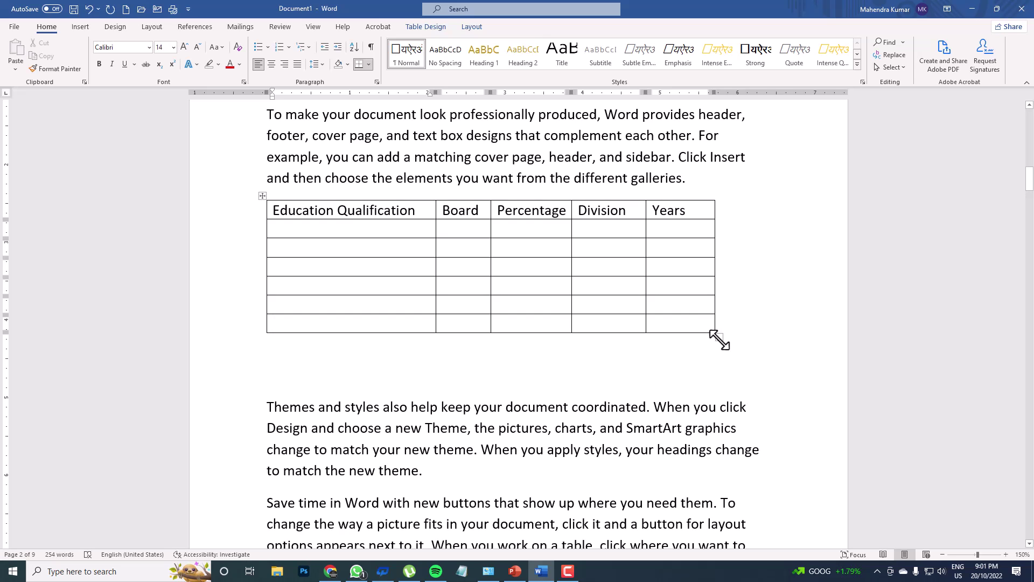
- Enlarge the whole table slightly past the right text margin and remove one blank line below it
{"action": "left_click_drag", "start_coordinate": [720, 340], "coordinate": [801, 350]}
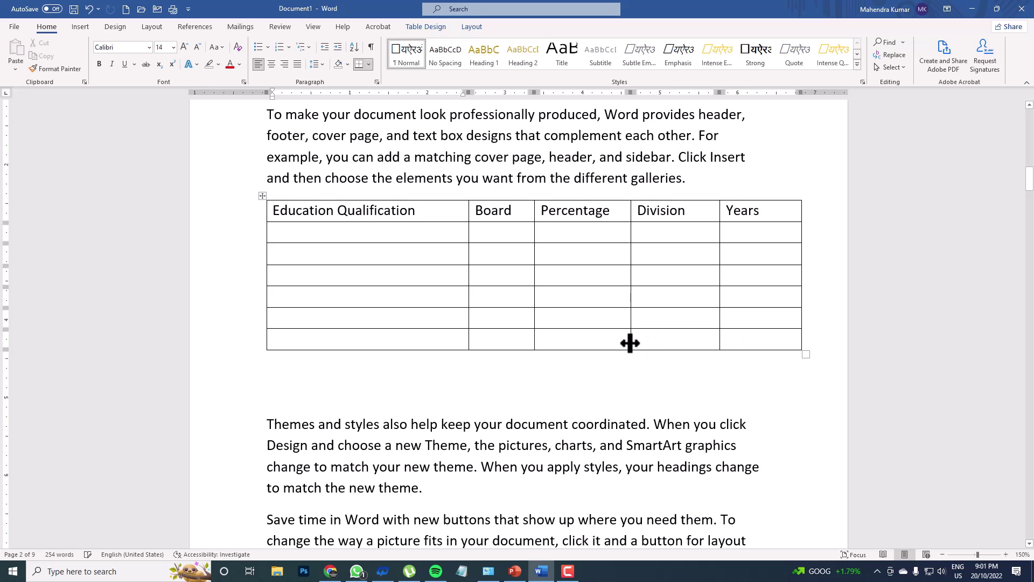
{"action": "left_click", "coordinate": [332, 396]}
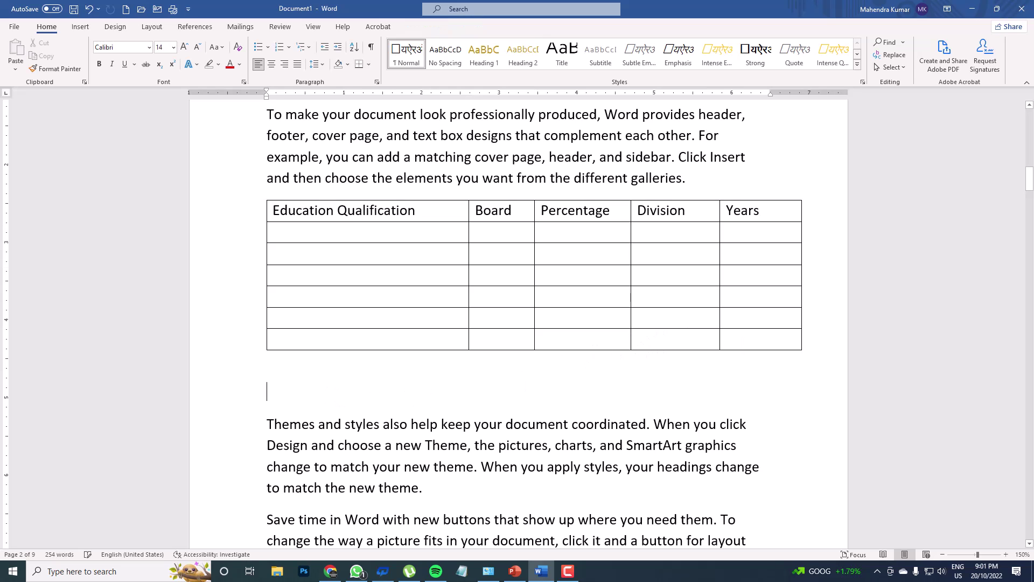
{"action": "key", "text": "BackSpace"}
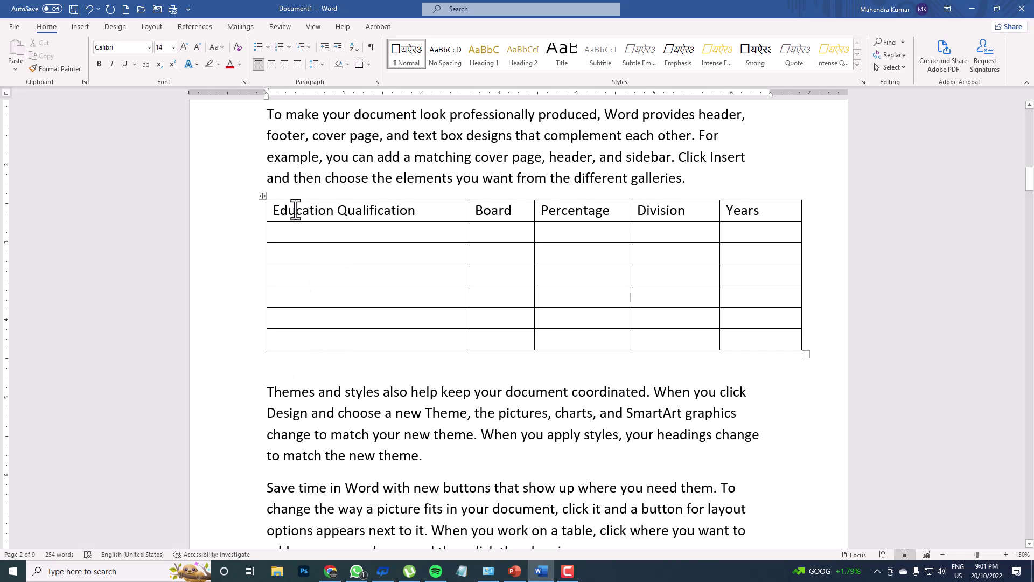
- Apply the pink grid table style to the whole education table
{"action": "left_click", "coordinate": [260, 192]}
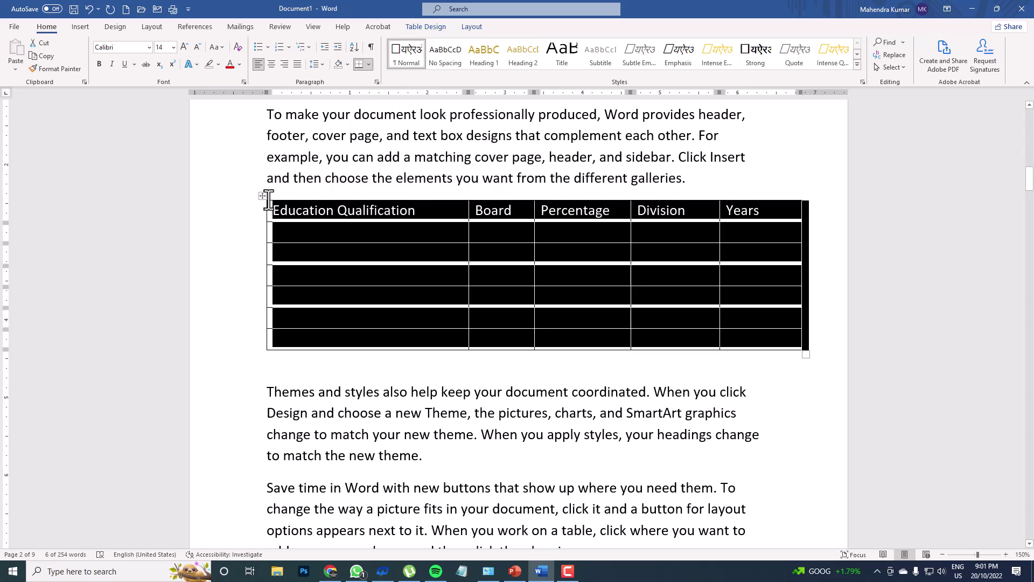
{"action": "left_click", "coordinate": [422, 24]}
{"action": "left_click", "coordinate": [470, 28]}
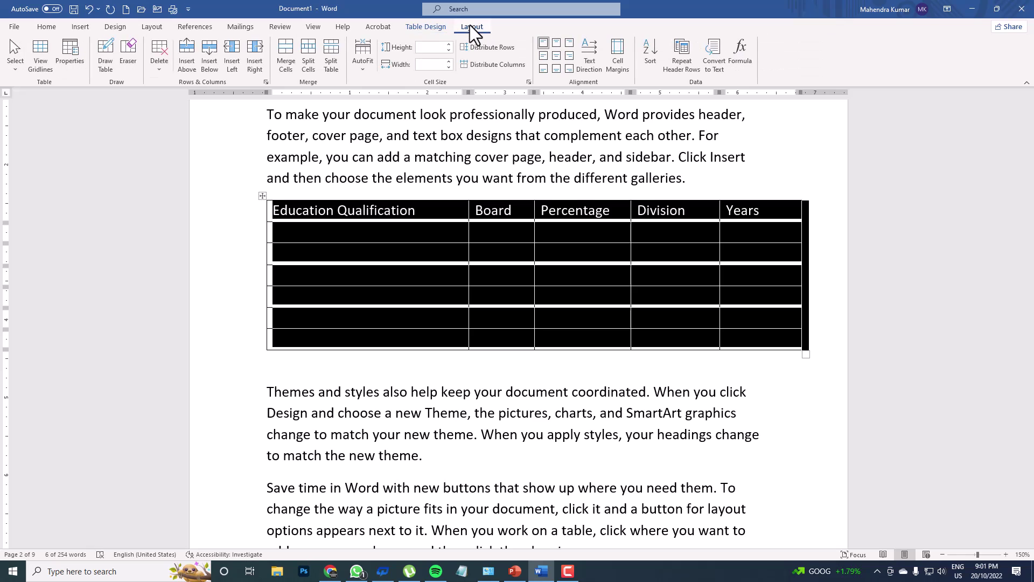
{"action": "left_click", "coordinate": [436, 27]}
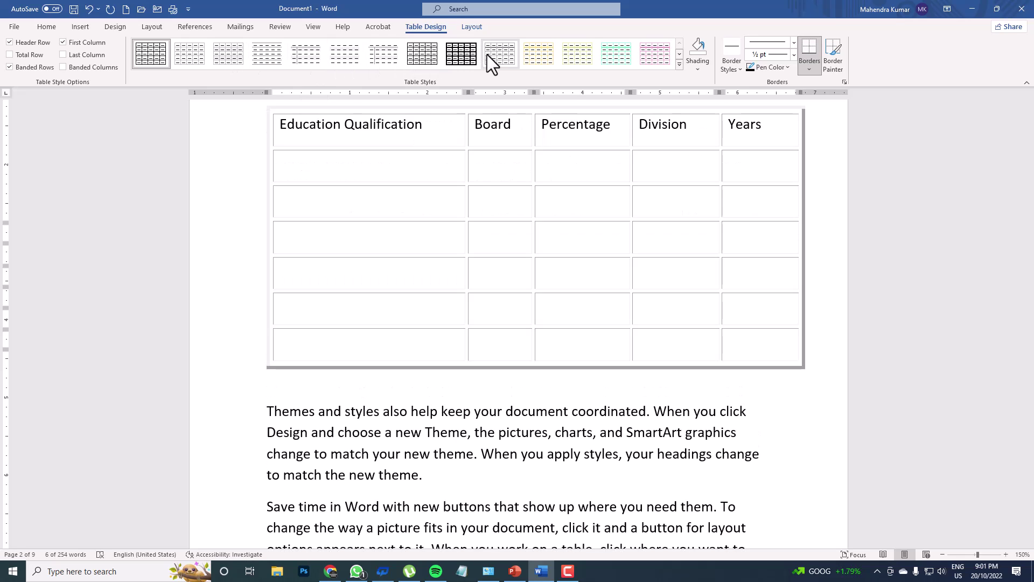
{"action": "left_click", "coordinate": [651, 53]}
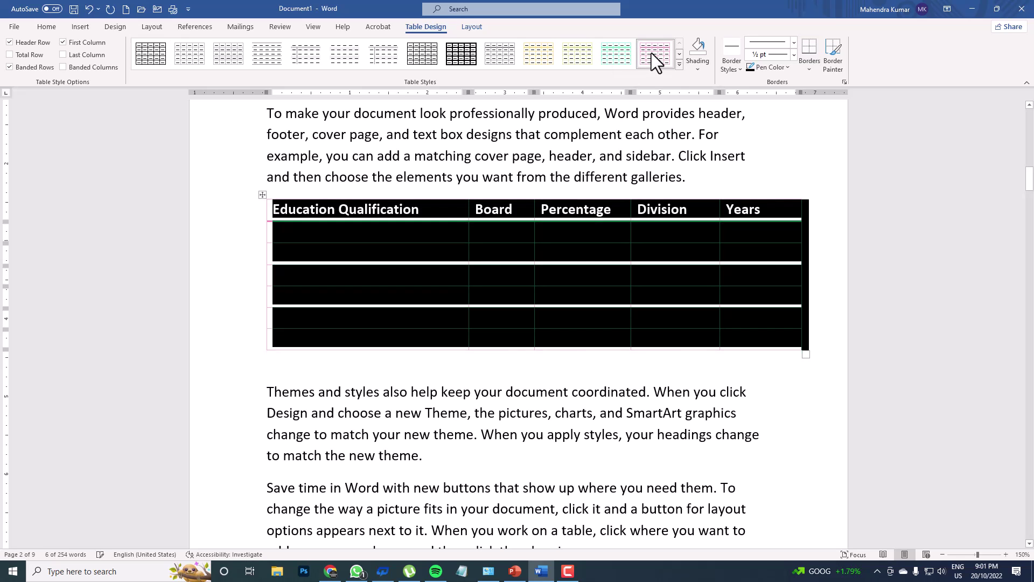
{"action": "left_click", "coordinate": [375, 259]}
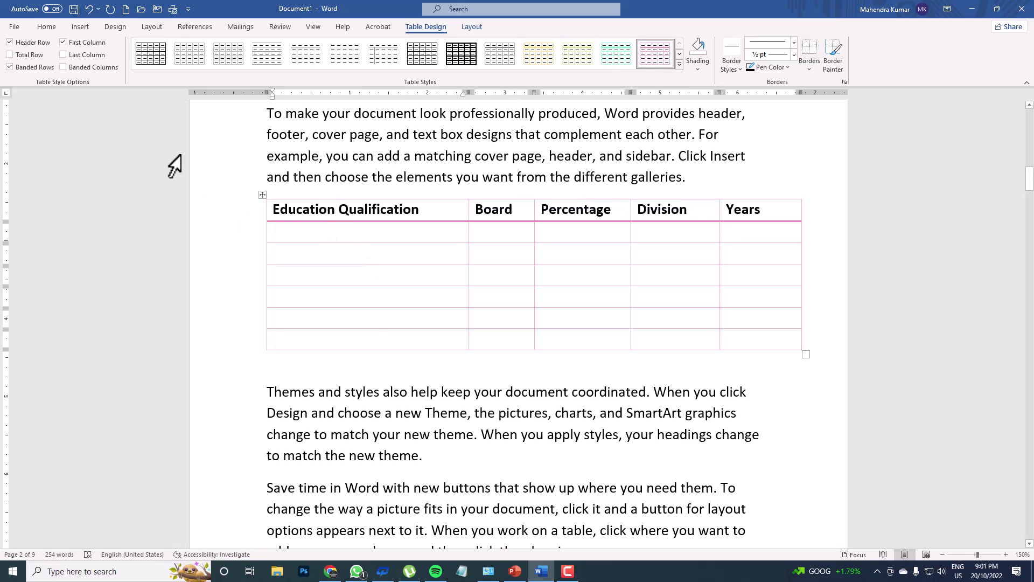
- Turn off the Header Row style option for the education table
{"action": "left_click_drag", "start_coordinate": [281, 209], "coordinate": [736, 348]}
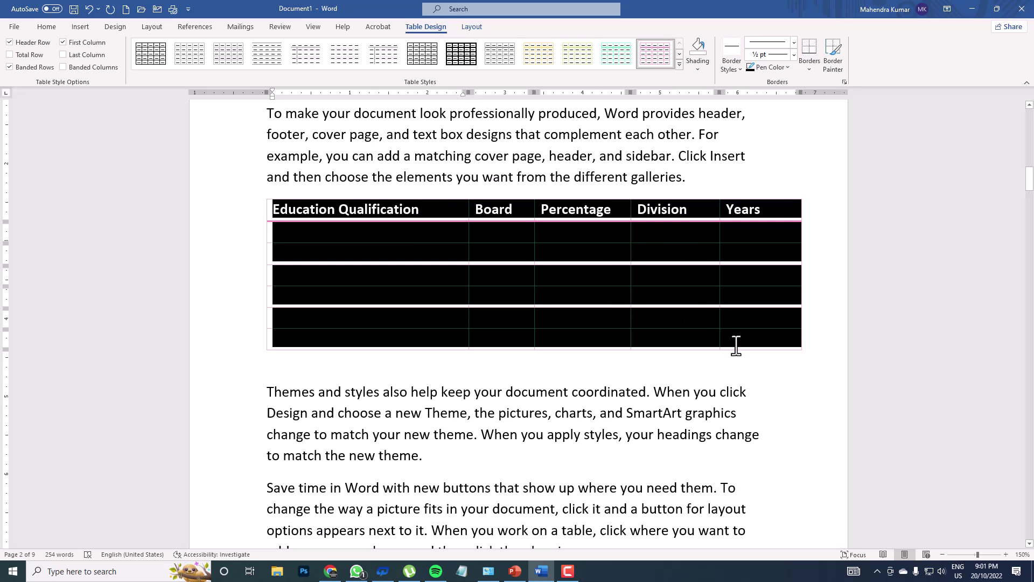
{"action": "left_click", "coordinate": [34, 42]}
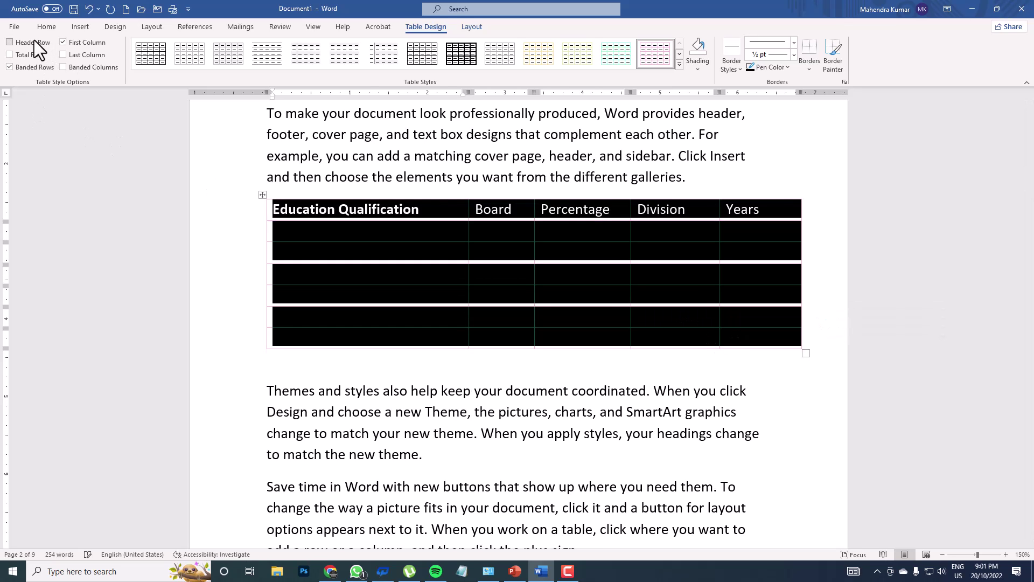
{"action": "left_click", "coordinate": [308, 223]}
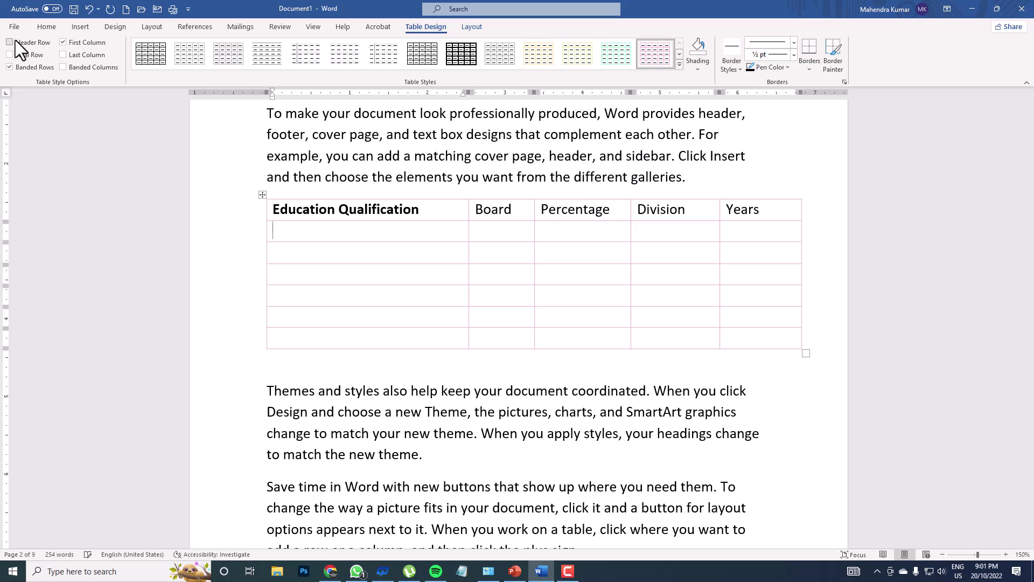
- Switch the table's First Column style option off and on twice to compare its formatting
{"action": "left_click", "coordinate": [76, 42]}
{"action": "left_click", "coordinate": [76, 42]}
{"action": "left_click", "coordinate": [76, 42]}
{"action": "left_click", "coordinate": [76, 42]}
- Turn off the Banded Rows style option for the table
{"action": "left_click", "coordinate": [35, 67]}
{"action": "left_click", "coordinate": [10, 66]}
{"action": "left_click", "coordinate": [10, 67]}
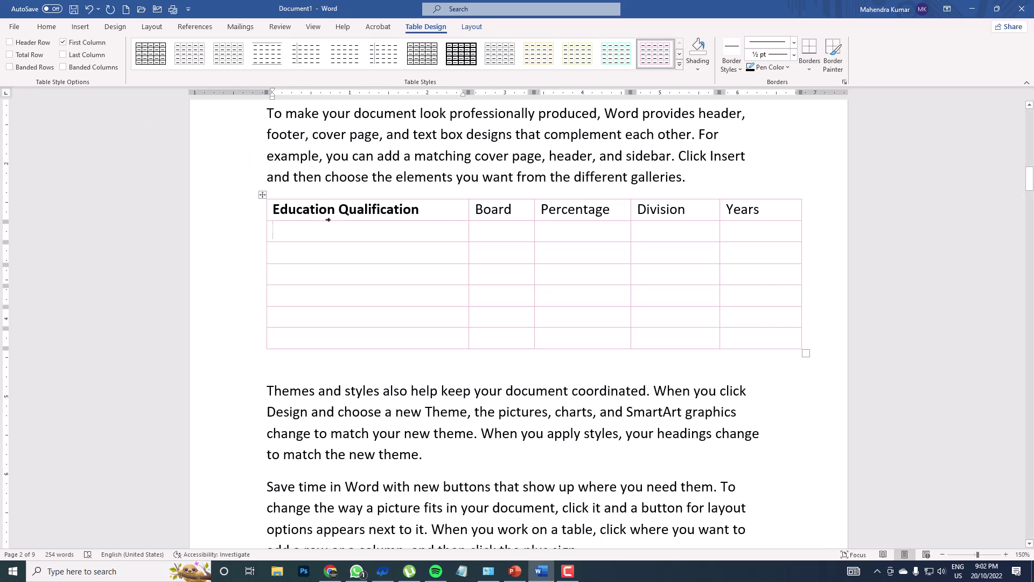
{"action": "left_click_drag", "start_coordinate": [330, 249], "coordinate": [725, 261]}
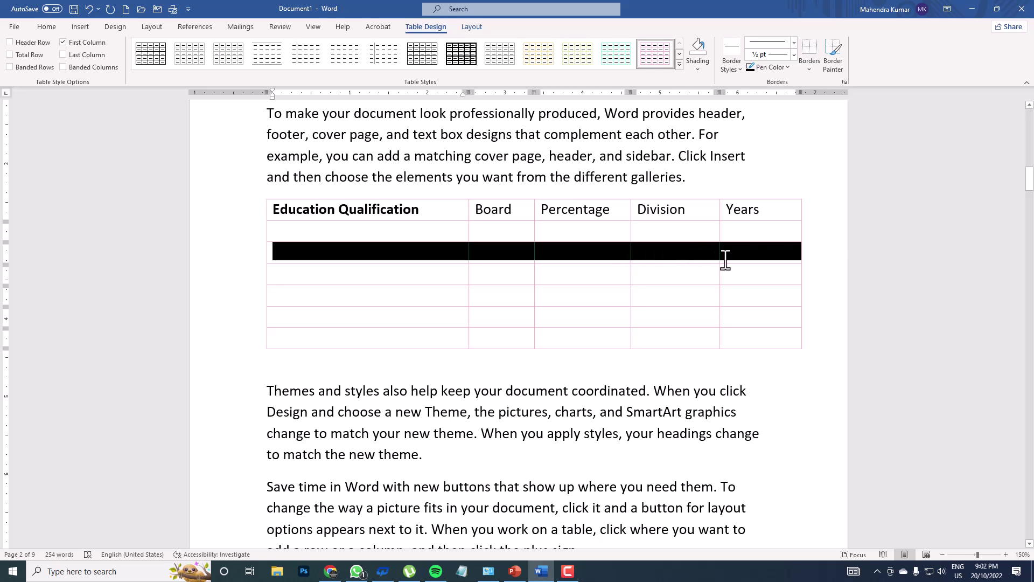
{"action": "left_click_drag", "start_coordinate": [386, 316], "coordinate": [746, 322]}
{"action": "left_click_drag", "start_coordinate": [404, 272], "coordinate": [727, 280]}
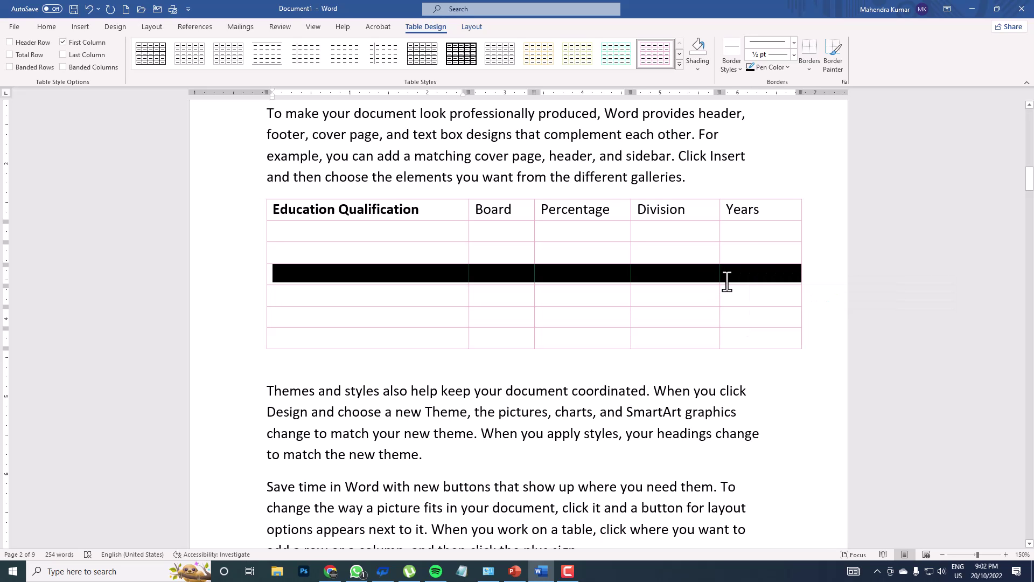
- Shade the header row of the education table with the standard orange color
{"action": "left_click", "coordinate": [543, 278]}
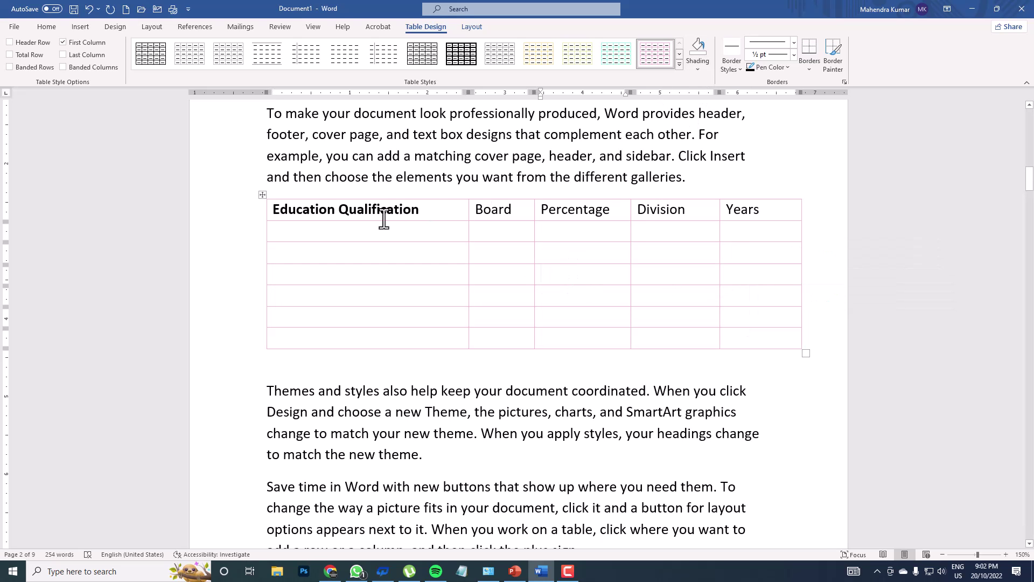
{"action": "left_click_drag", "start_coordinate": [274, 210], "coordinate": [757, 216]}
{"action": "left_click", "coordinate": [697, 71]}
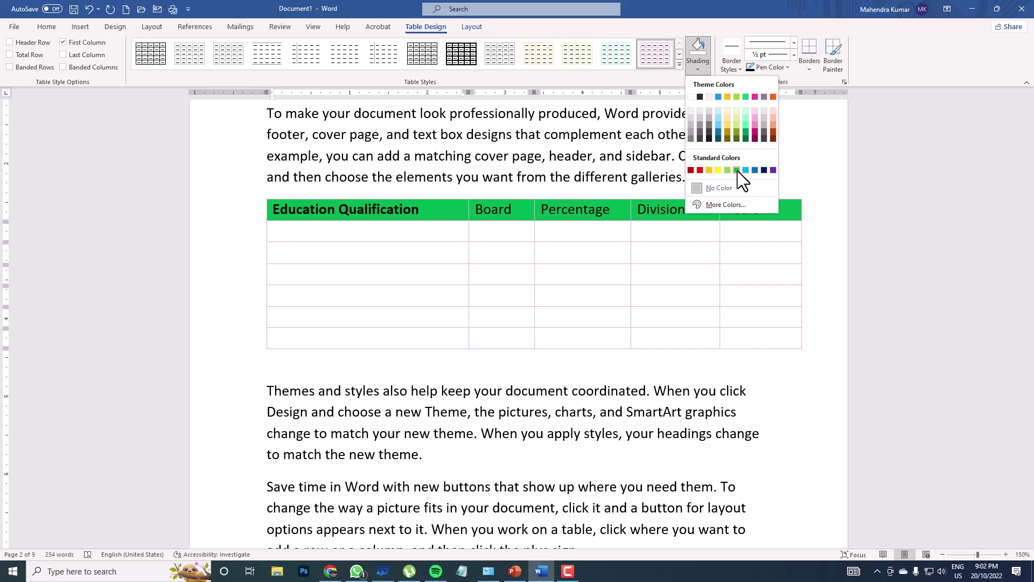
{"action": "left_click", "coordinate": [710, 169]}
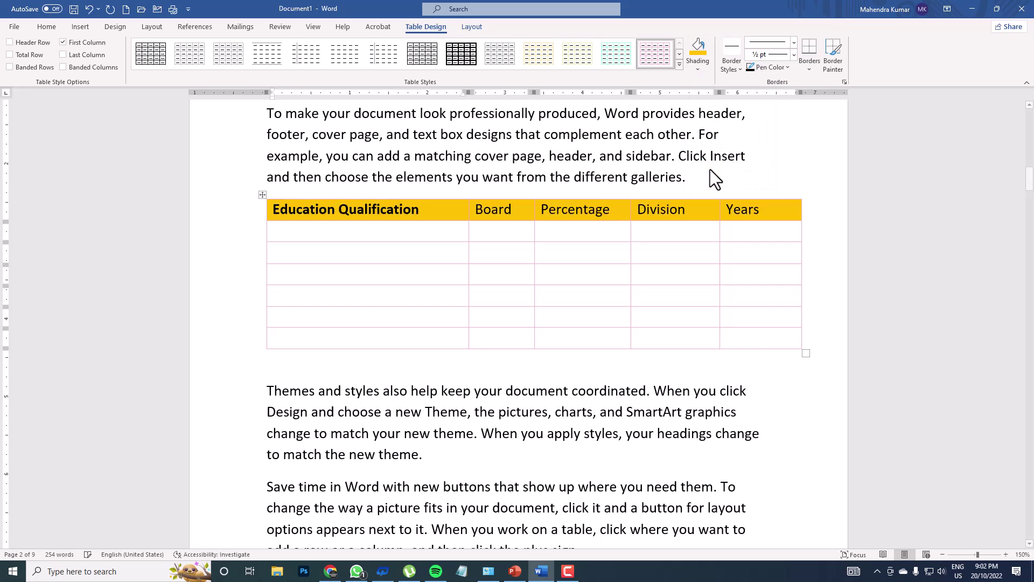
{"action": "left_click", "coordinate": [657, 249]}
- Paint the table's outer left and right borders with the 1 ½ pt dark pink theme border style
{"action": "left_click", "coordinate": [735, 70]}
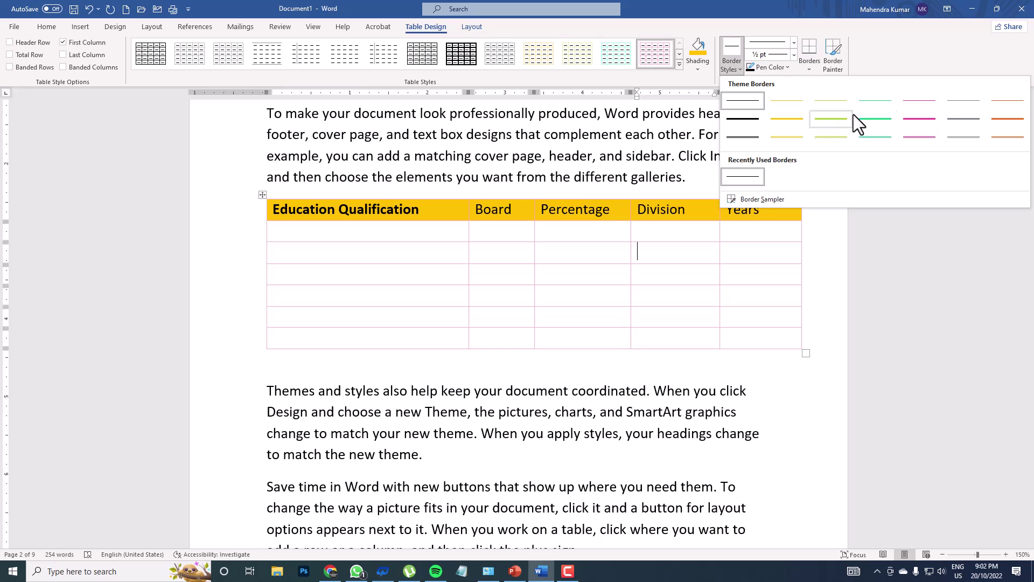
{"action": "left_click", "coordinate": [919, 118]}
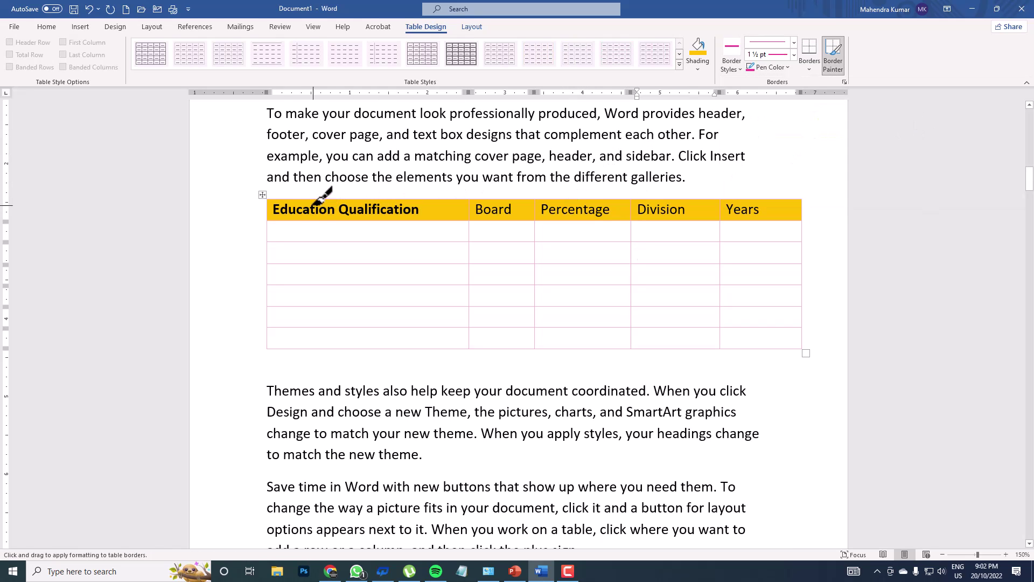
{"action": "left_click_drag", "start_coordinate": [272, 222], "coordinate": [275, 345]}
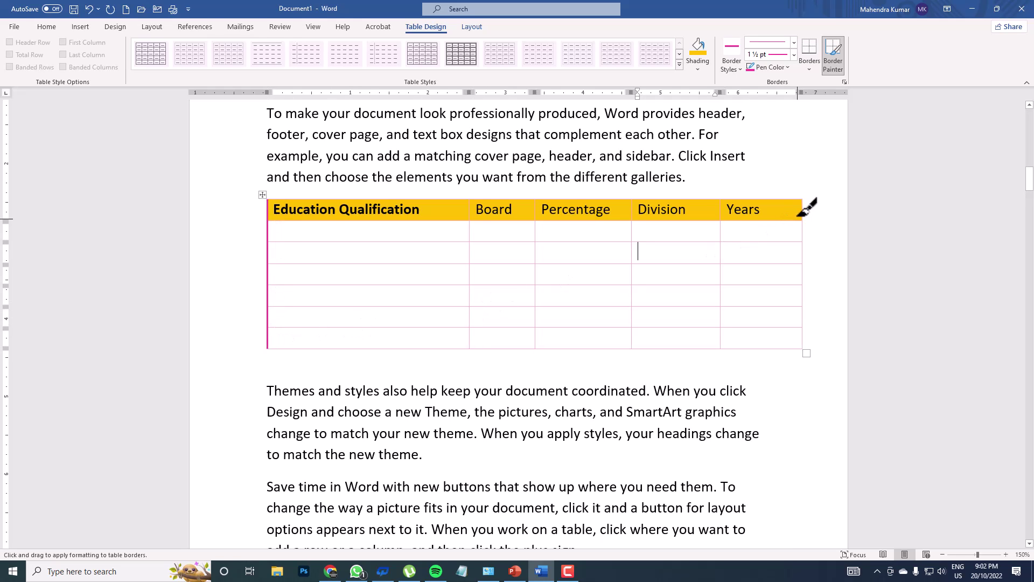
{"action": "left_click_drag", "start_coordinate": [801, 209], "coordinate": [790, 339]}
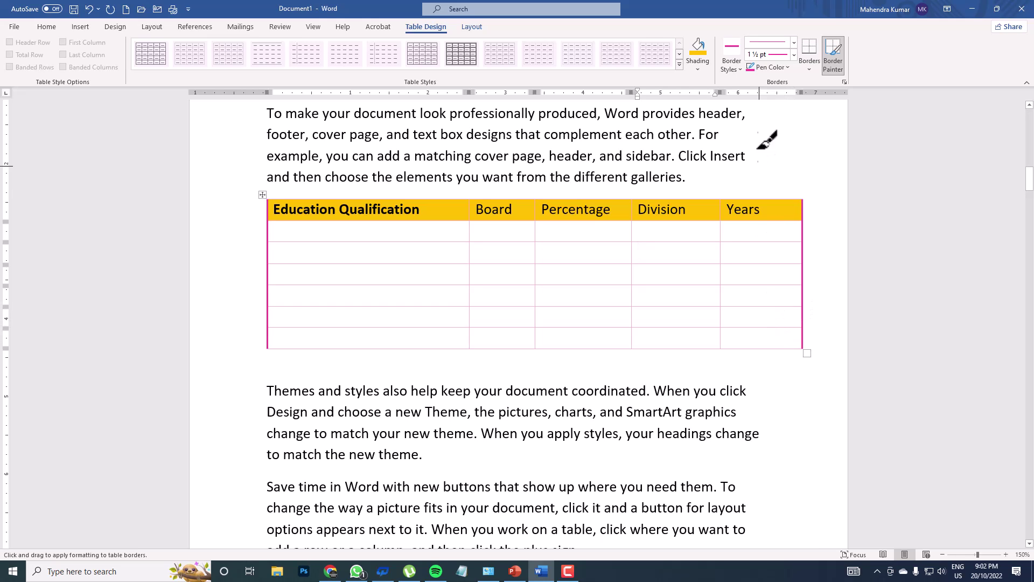
- Increase the border line weight to 3 pt and repaint the table's outer right and left borders
{"action": "left_click", "coordinate": [794, 53]}
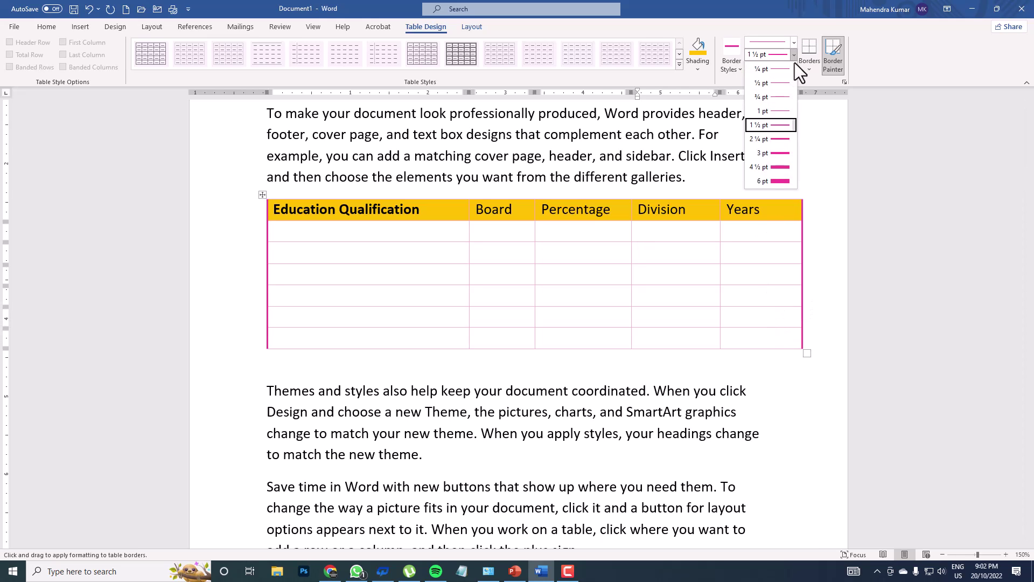
{"action": "left_click", "coordinate": [778, 154]}
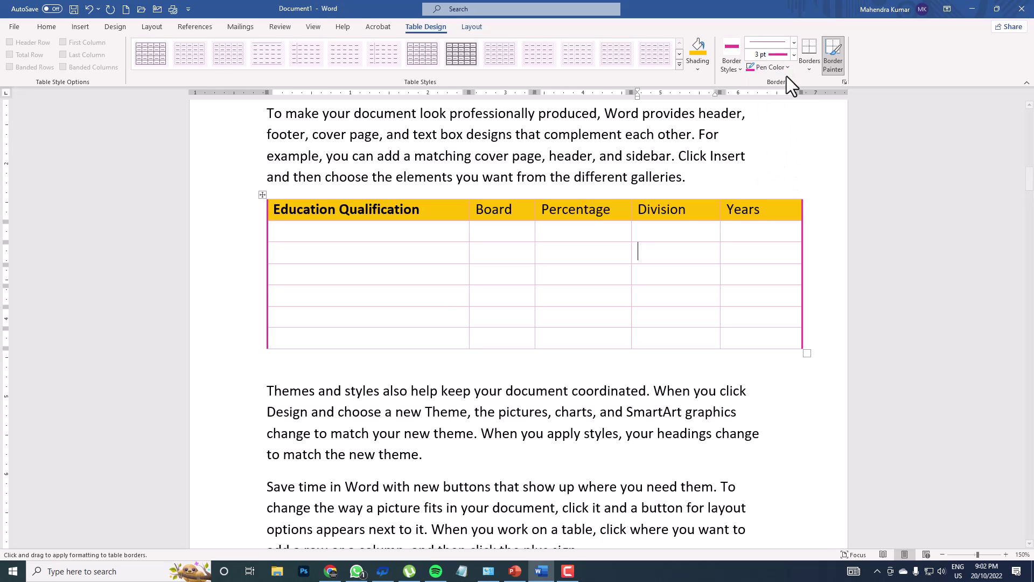
{"action": "left_click_drag", "start_coordinate": [802, 219], "coordinate": [801, 319]}
{"action": "left_click_drag", "start_coordinate": [804, 204], "coordinate": [795, 337]}
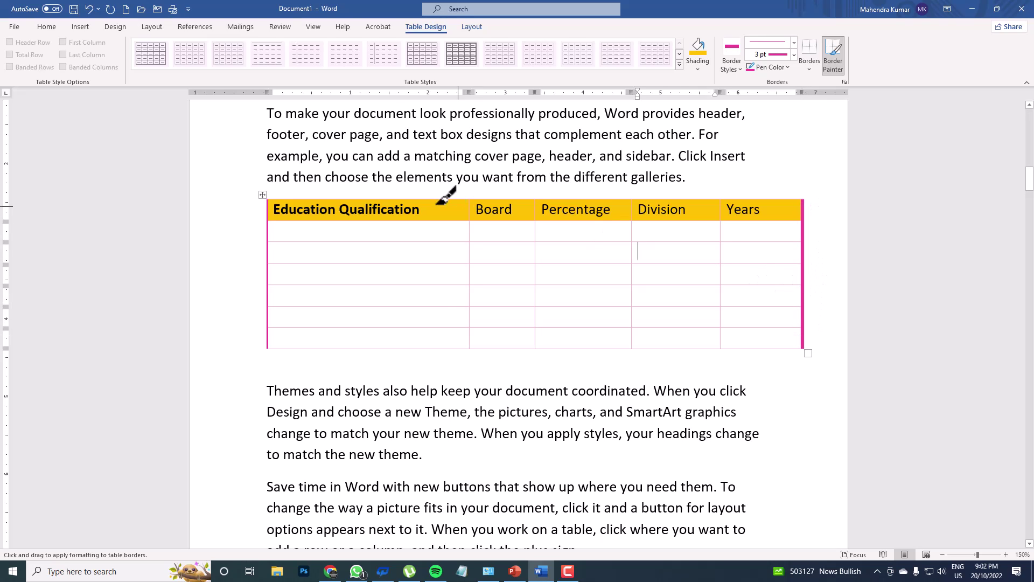
{"action": "left_click_drag", "start_coordinate": [268, 200], "coordinate": [267, 345]}
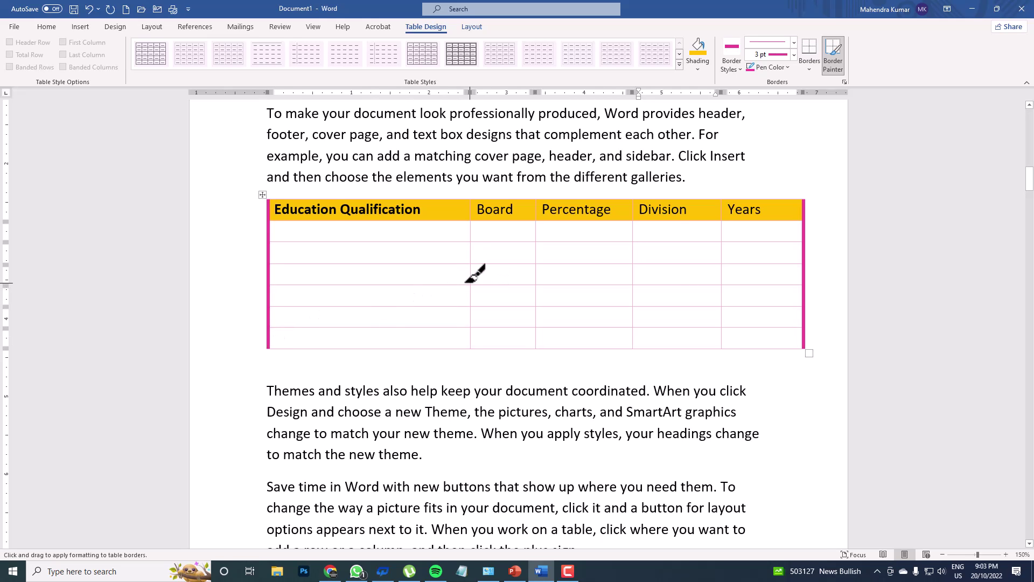
{"action": "key", "text": "Escape"}
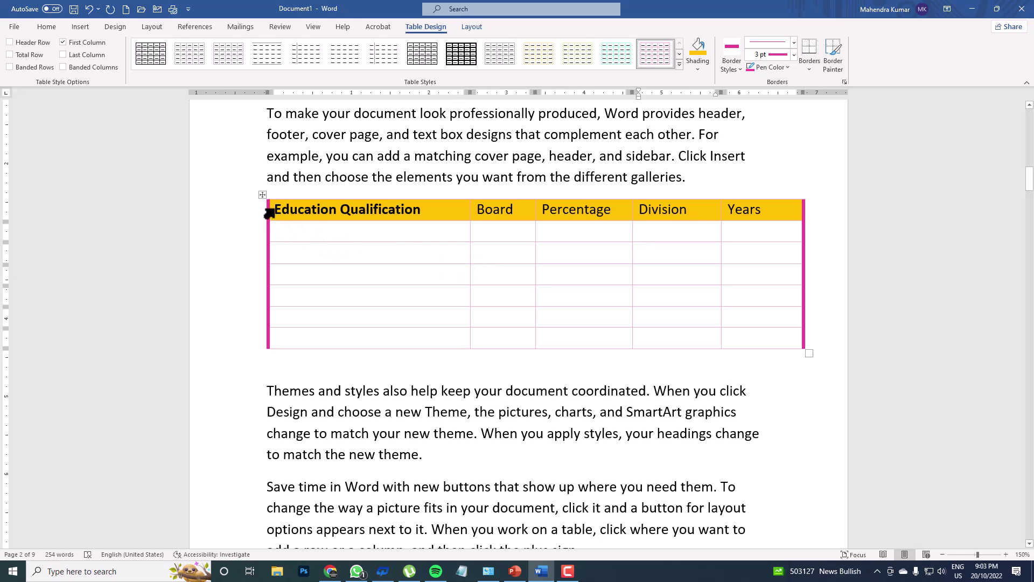
- Apply the All border setting to the whole table through Borders and Shading, using a heavier ½ pt light pink line style
{"action": "left_click_drag", "start_coordinate": [278, 211], "coordinate": [764, 336]}
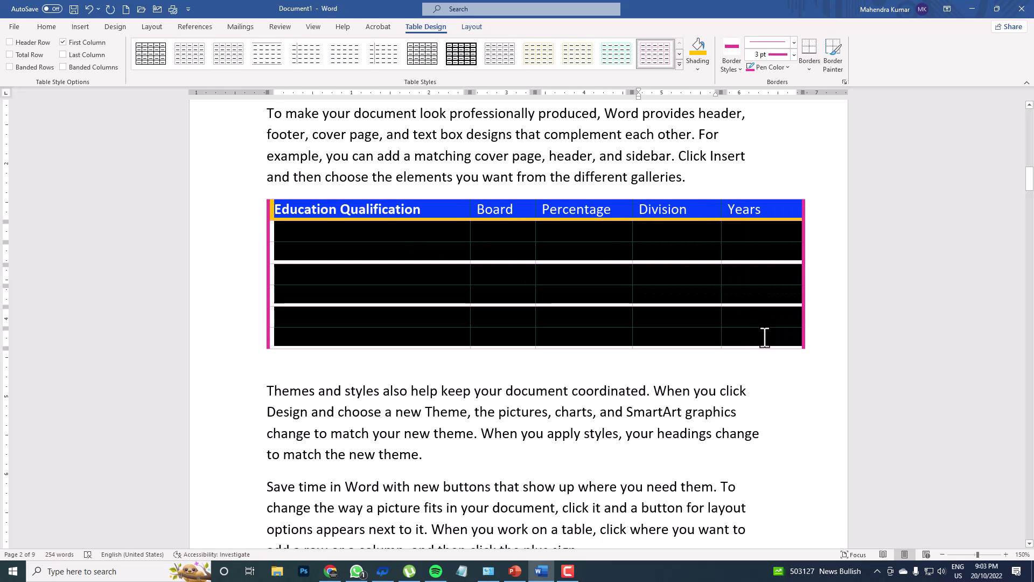
{"action": "left_click", "coordinate": [806, 69]}
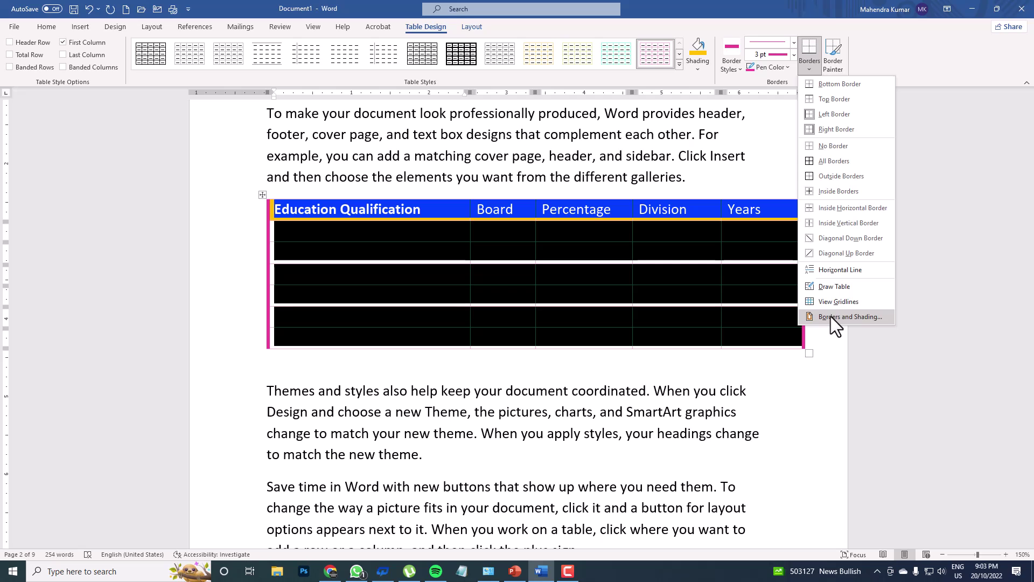
{"action": "left_click", "coordinate": [830, 316]}
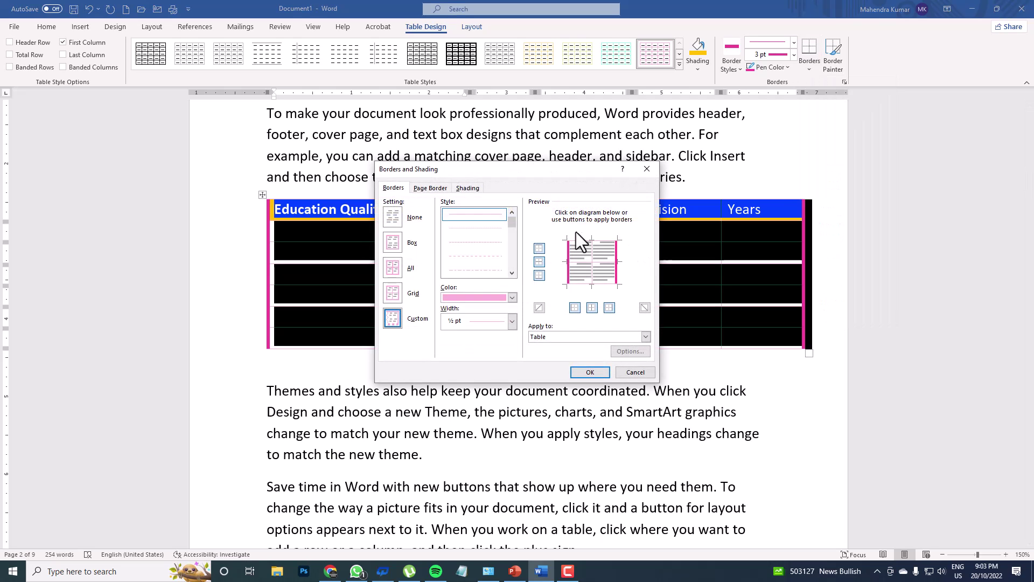
{"action": "left_click", "coordinate": [391, 266]}
{"action": "left_click", "coordinate": [390, 241]}
{"action": "left_click", "coordinate": [512, 251]}
{"action": "left_click", "coordinate": [474, 270]}
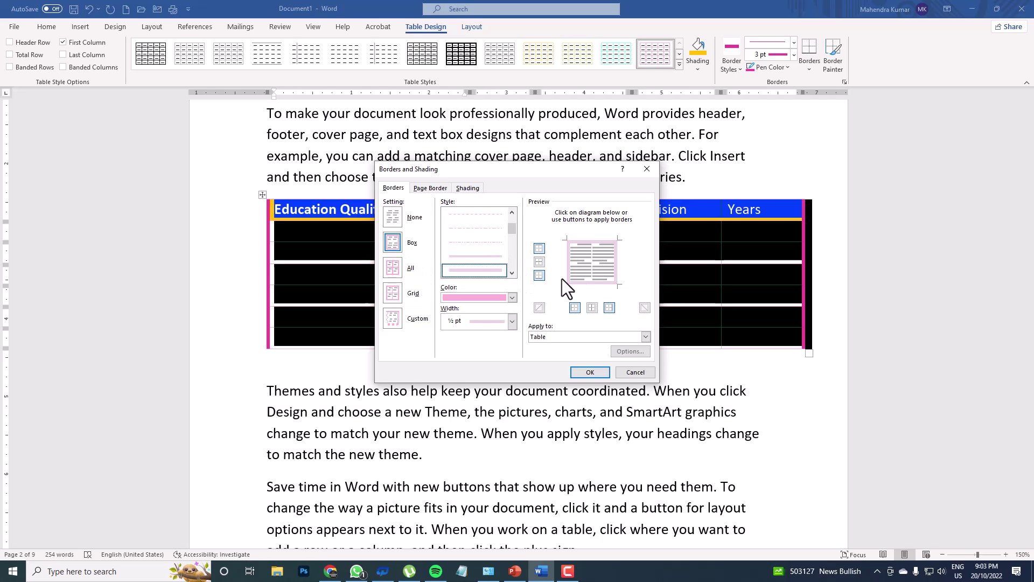
{"action": "left_click", "coordinate": [399, 268]}
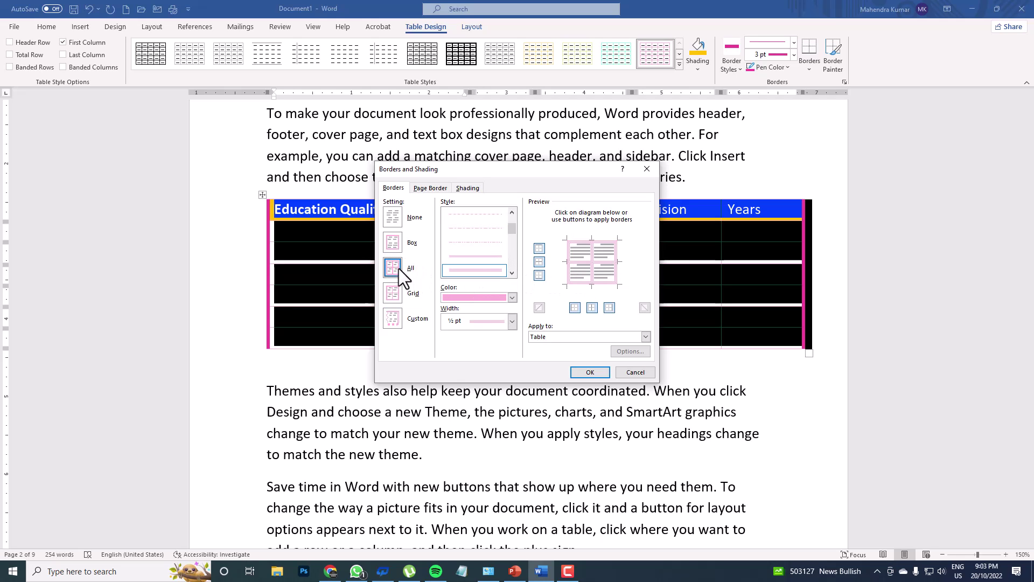
{"action": "left_click", "coordinate": [603, 370]}
{"action": "left_click", "coordinate": [642, 326]}
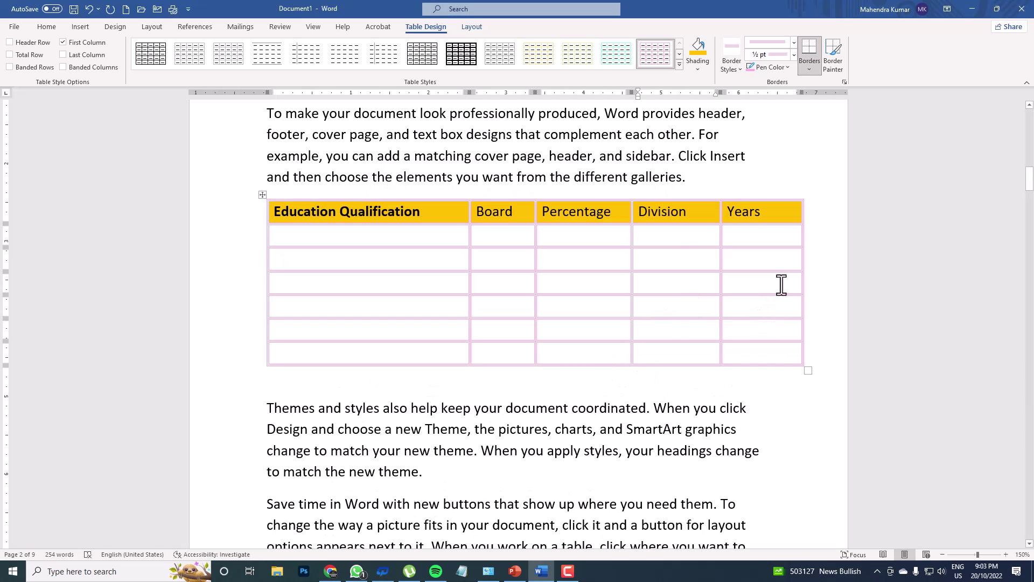
- Set the border pen color to white and paint over the borders around the Years column with Border Painter
{"action": "left_click", "coordinate": [835, 63]}
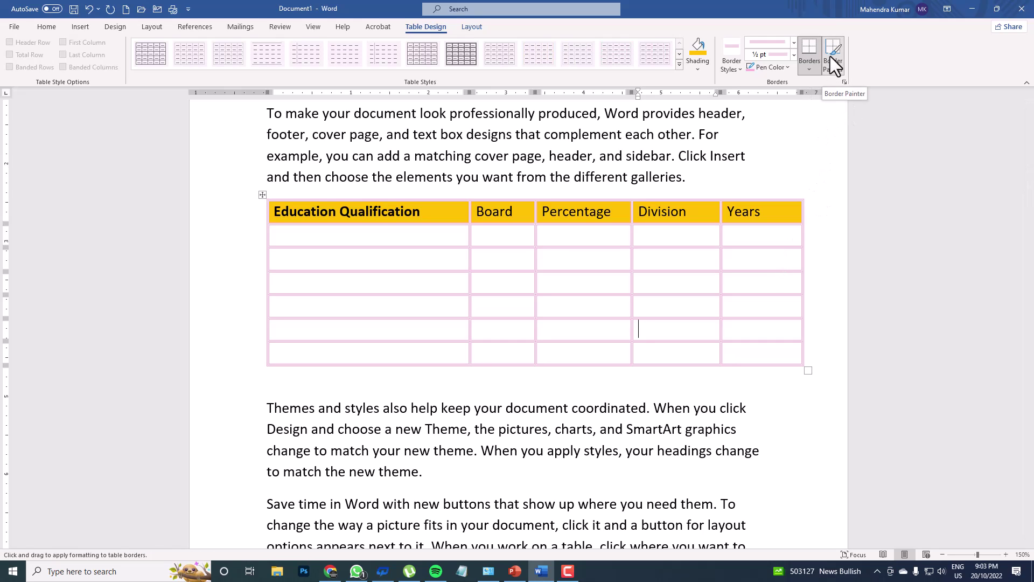
{"action": "left_click", "coordinate": [789, 69]}
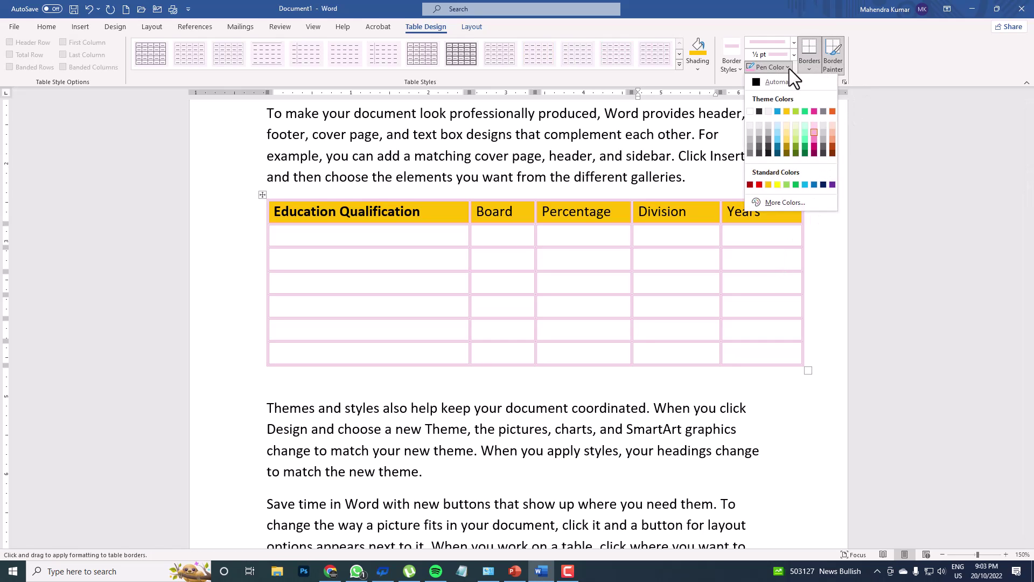
{"action": "left_click", "coordinate": [751, 111]}
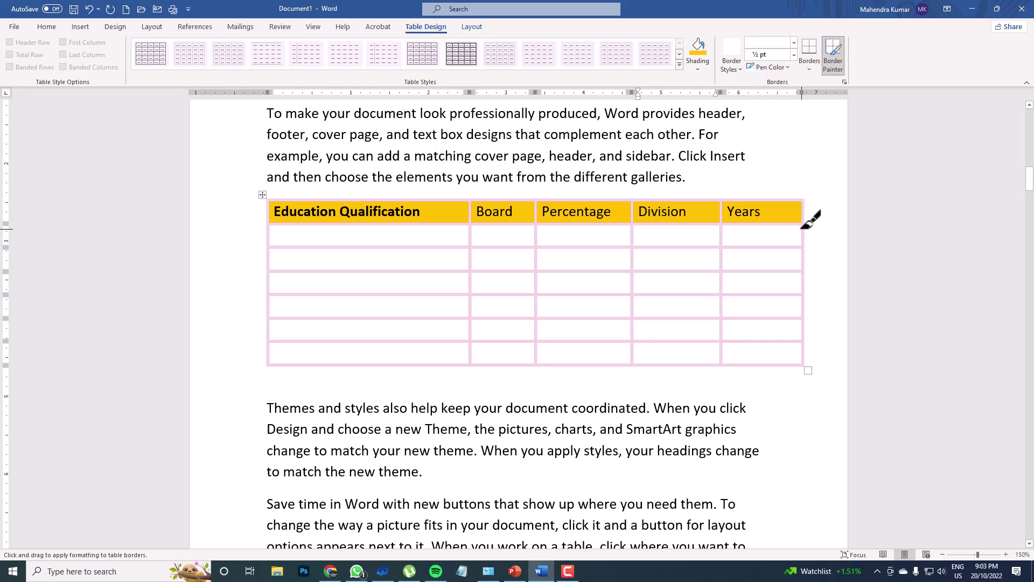
{"action": "left_click_drag", "start_coordinate": [803, 207], "coordinate": [804, 353]}
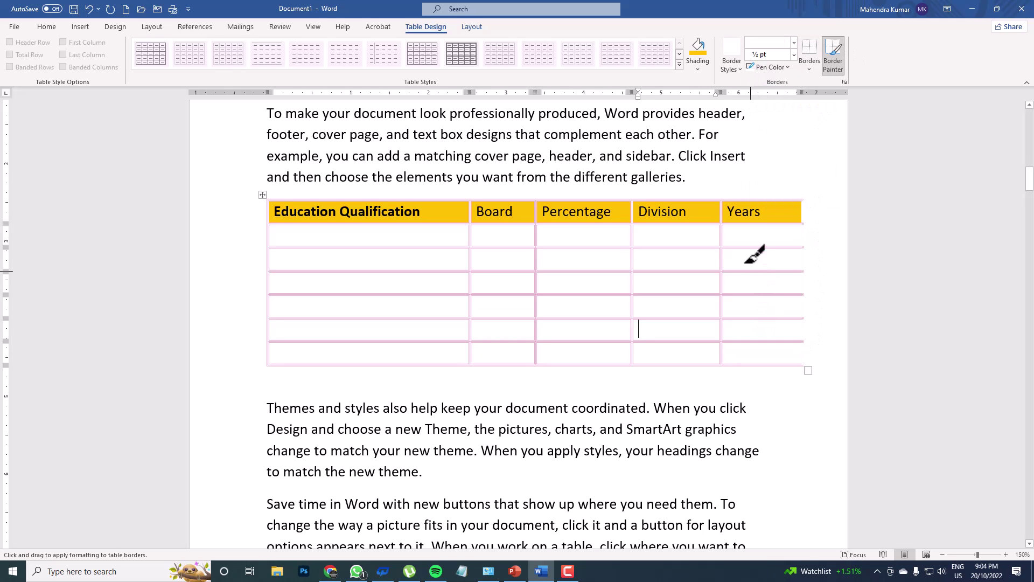
{"action": "left_click_drag", "start_coordinate": [724, 225], "coordinate": [802, 226]}
{"action": "mouse_move", "coordinate": [786, 263]}
{"action": "left_mouse_down"}
{"action": "mouse_move", "coordinate": [792, 338]}
{"action": "mouse_move", "coordinate": [720, 358]}
{"action": "mouse_move", "coordinate": [790, 365]}
{"action": "mouse_move", "coordinate": [774, 294]}
{"action": "mouse_move", "coordinate": [796, 294]}
{"action": "left_mouse_up"}
{"action": "mouse_move", "coordinate": [748, 271]}
{"action": "left_mouse_down"}
{"action": "mouse_move", "coordinate": [780, 271]}
{"action": "mouse_move", "coordinate": [765, 247]}
{"action": "mouse_move", "coordinate": [784, 247]}
{"action": "mouse_move", "coordinate": [789, 222]}
{"action": "mouse_move", "coordinate": [803, 222]}
{"action": "left_mouse_up"}
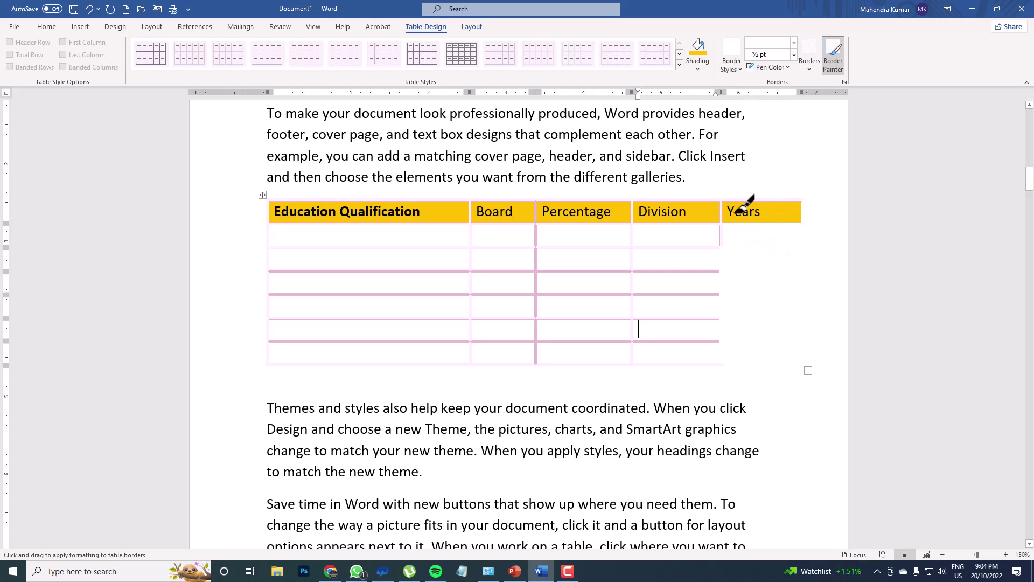
{"action": "left_click_drag", "start_coordinate": [720, 205], "coordinate": [787, 196]}
{"action": "left_click_drag", "start_coordinate": [721, 204], "coordinate": [718, 247]}
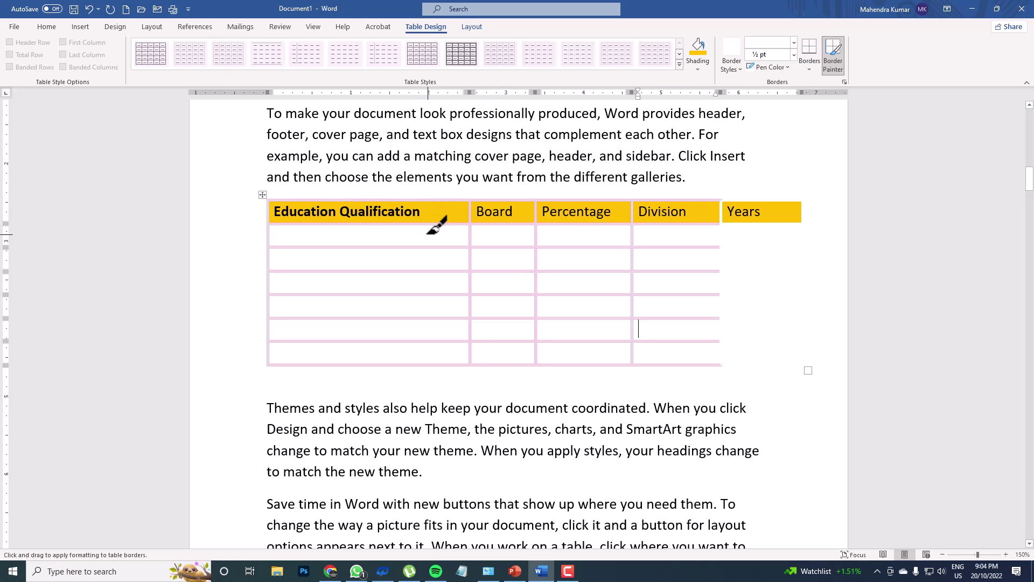
{"action": "key", "text": "Escape"}
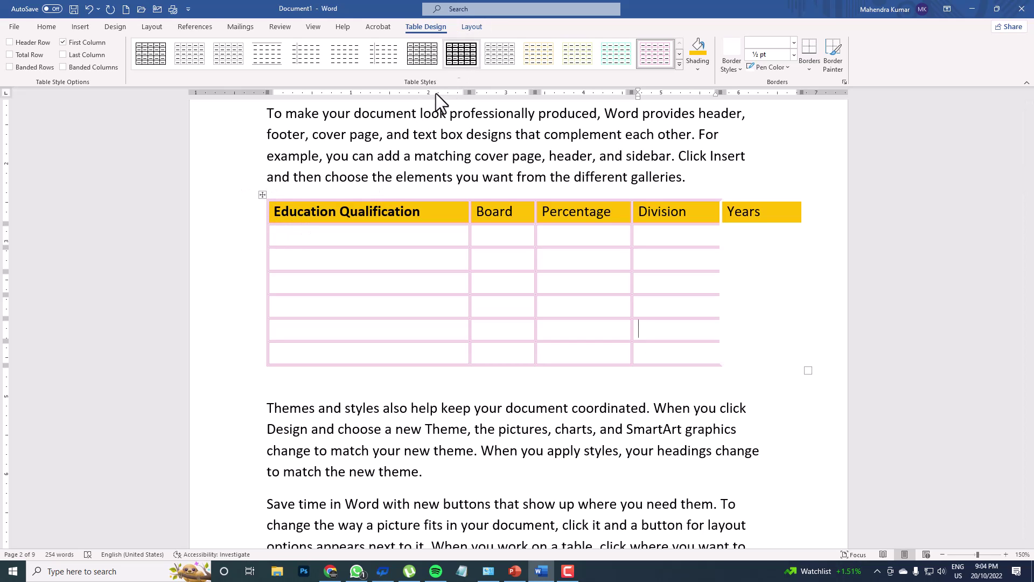
- Undo the table's border painting, border style and header shading changes, back to the plain pink grid
{"action": "left_click", "coordinate": [476, 26]}
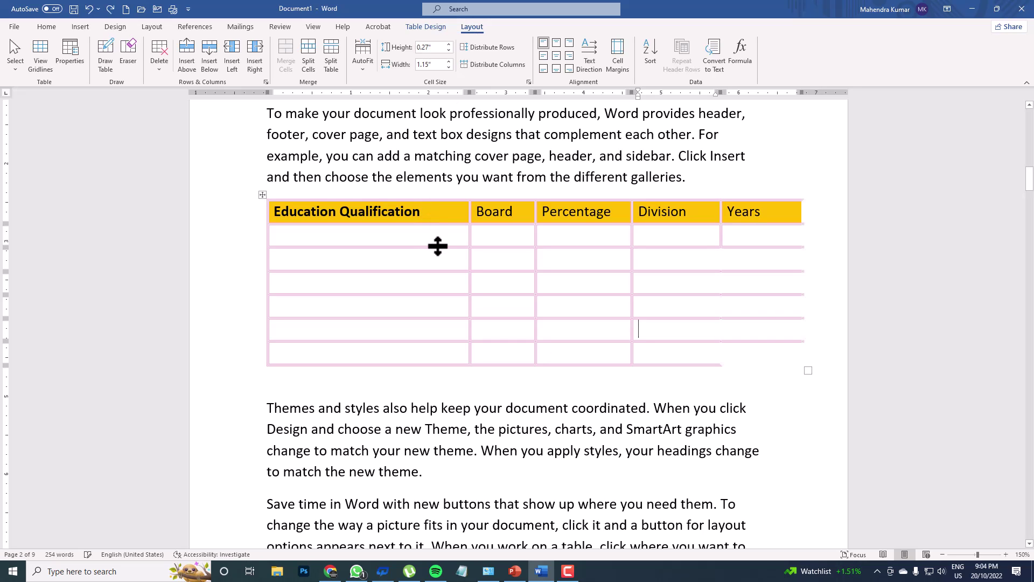
{"action": "key", "text": "ctrl+z"}
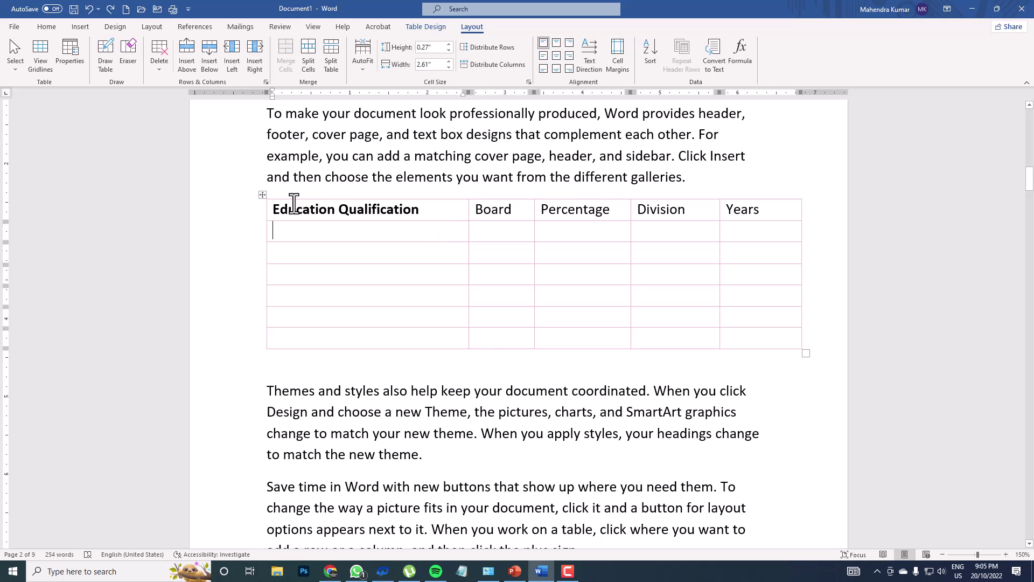
- Select the empty cell below Education Qualification, followed by the entire Board column
{"action": "left_click", "coordinate": [15, 56]}
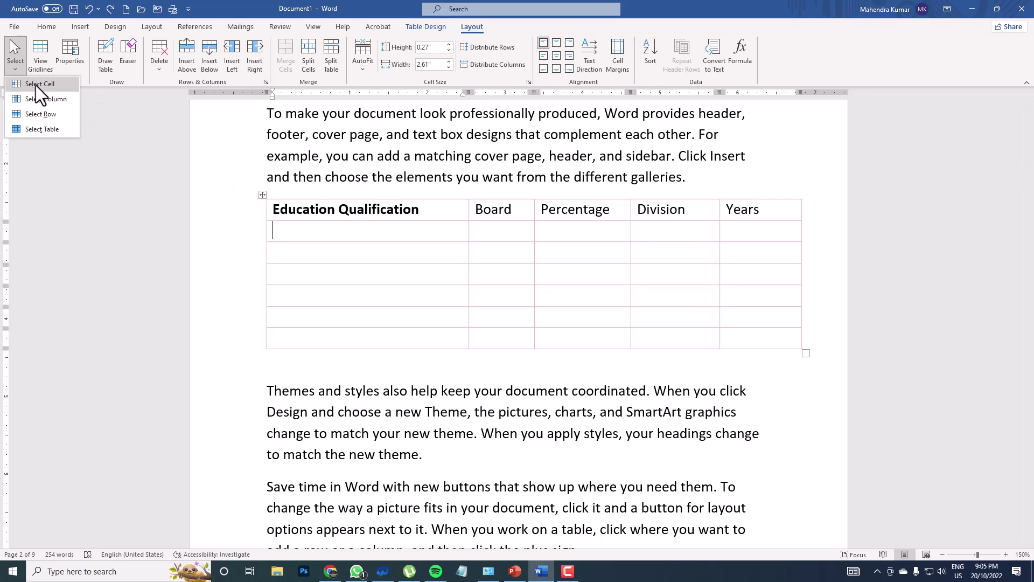
{"action": "left_click", "coordinate": [36, 84]}
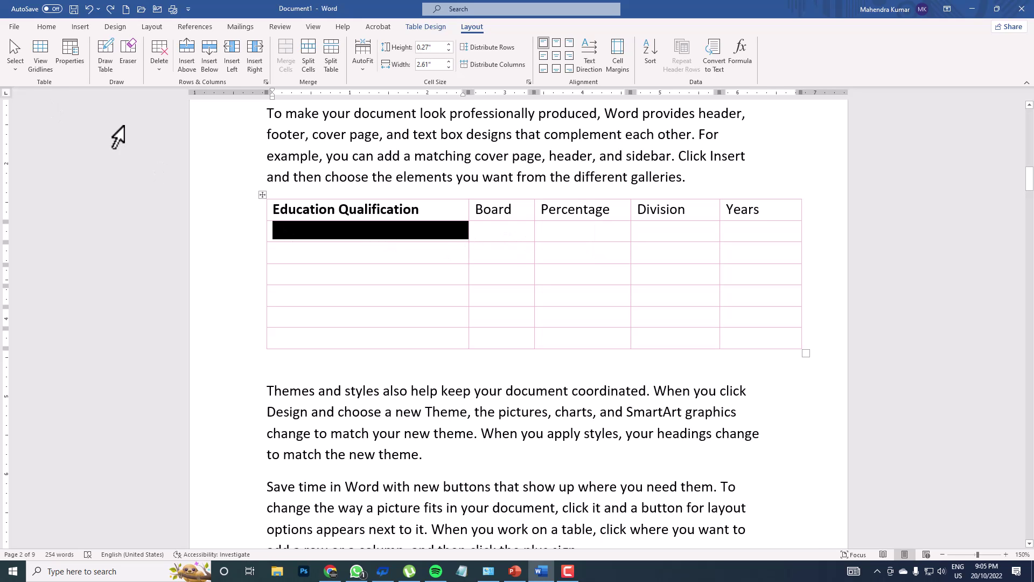
{"action": "left_click", "coordinate": [496, 276]}
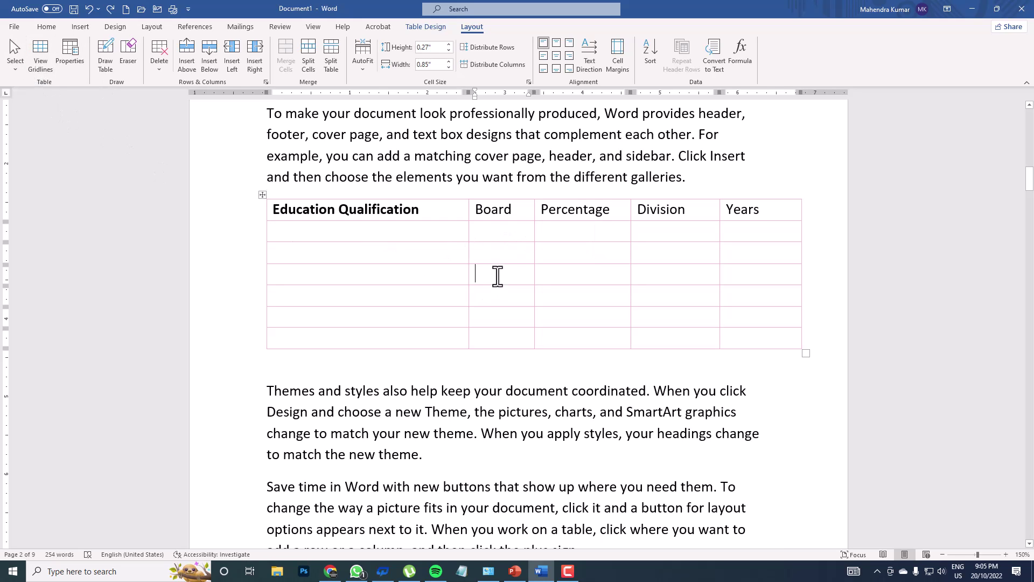
{"action": "left_click", "coordinate": [15, 65]}
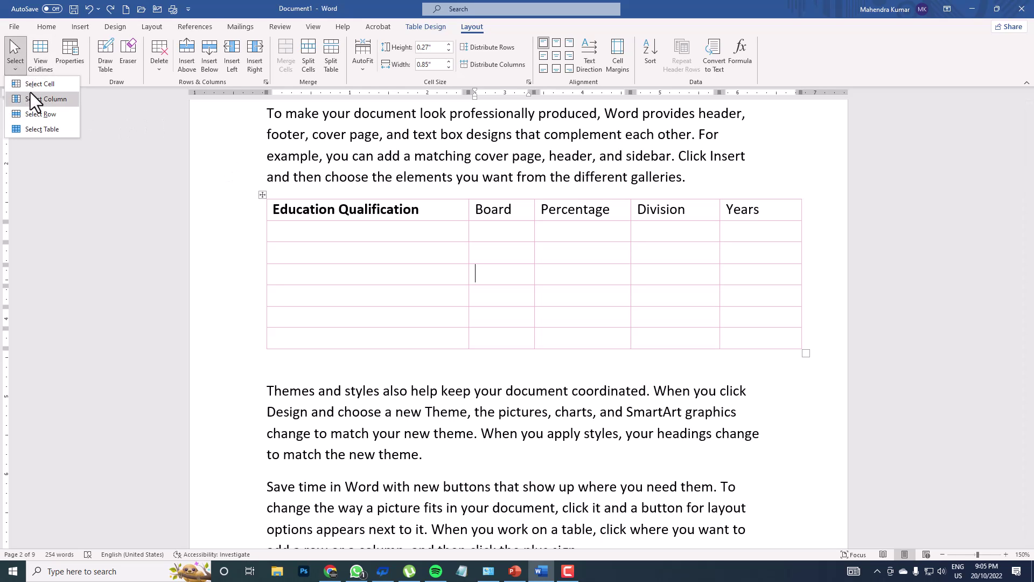
{"action": "left_click", "coordinate": [47, 99]}
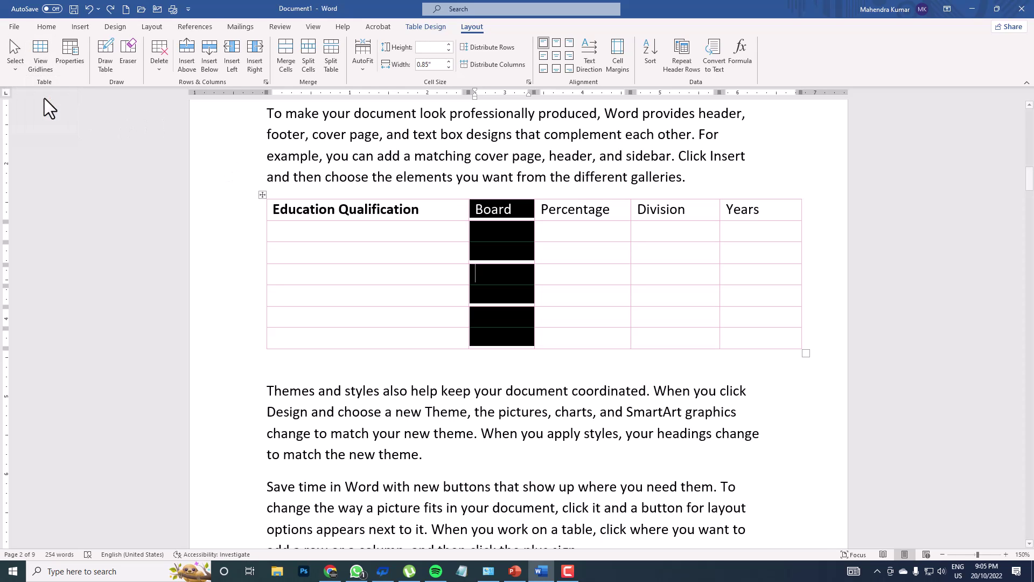
- Extend the Board column selection to all rows of the table, and clear the selection
{"action": "left_click", "coordinate": [17, 69]}
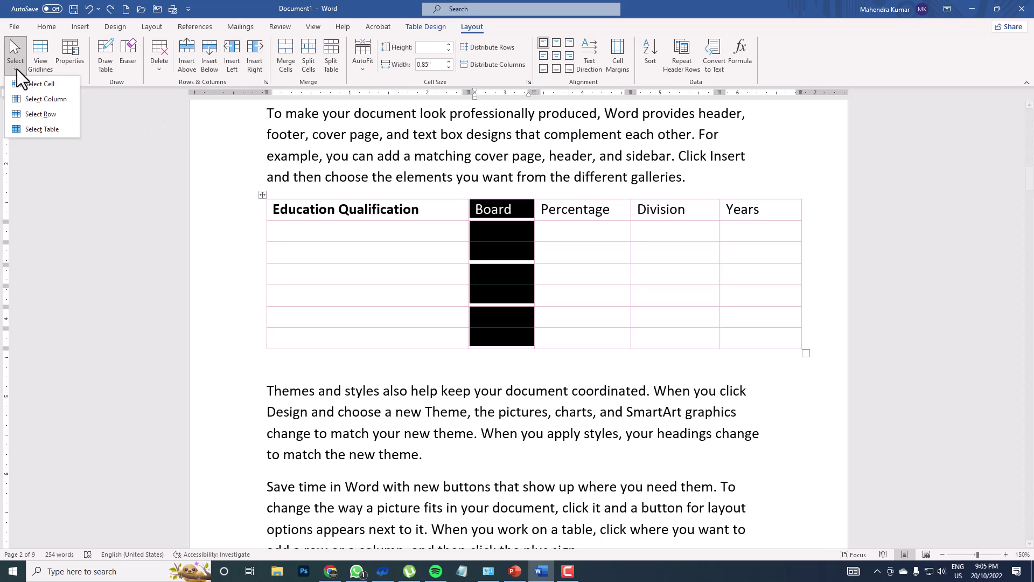
{"action": "left_click", "coordinate": [34, 108]}
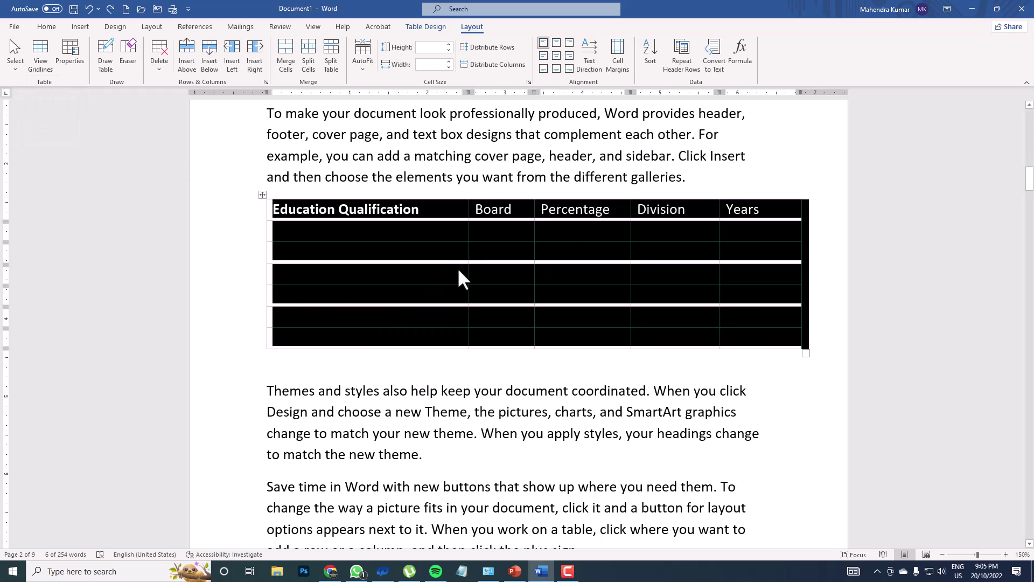
{"action": "left_click", "coordinate": [403, 252]}
- Select the entire third table row starting from its Percentage cell, and clear the selection
{"action": "left_click", "coordinate": [493, 258]}
{"action": "left_click", "coordinate": [624, 254]}
{"action": "left_click", "coordinate": [609, 253]}
{"action": "left_click", "coordinate": [24, 65]}
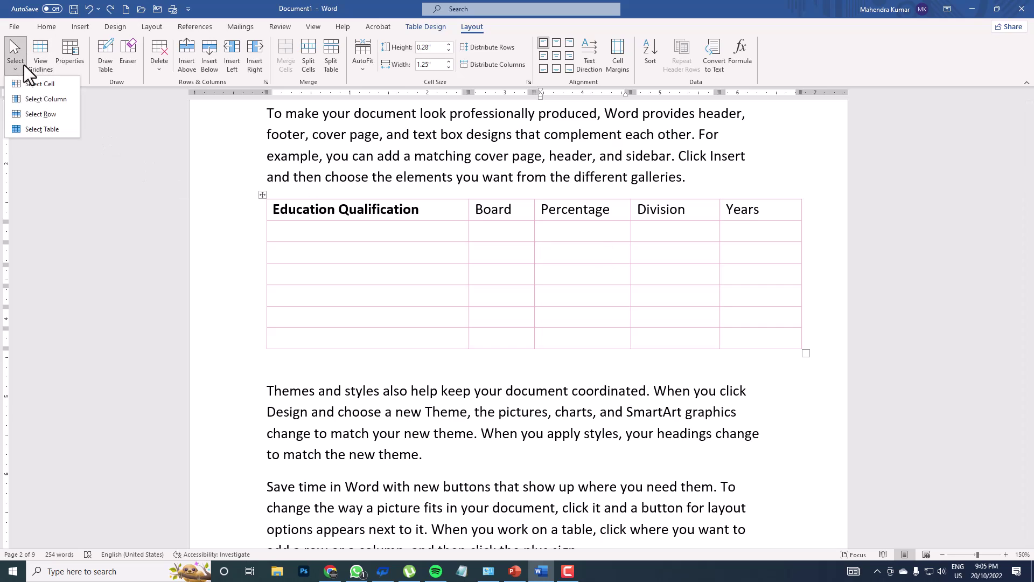
{"action": "left_click", "coordinate": [47, 115]}
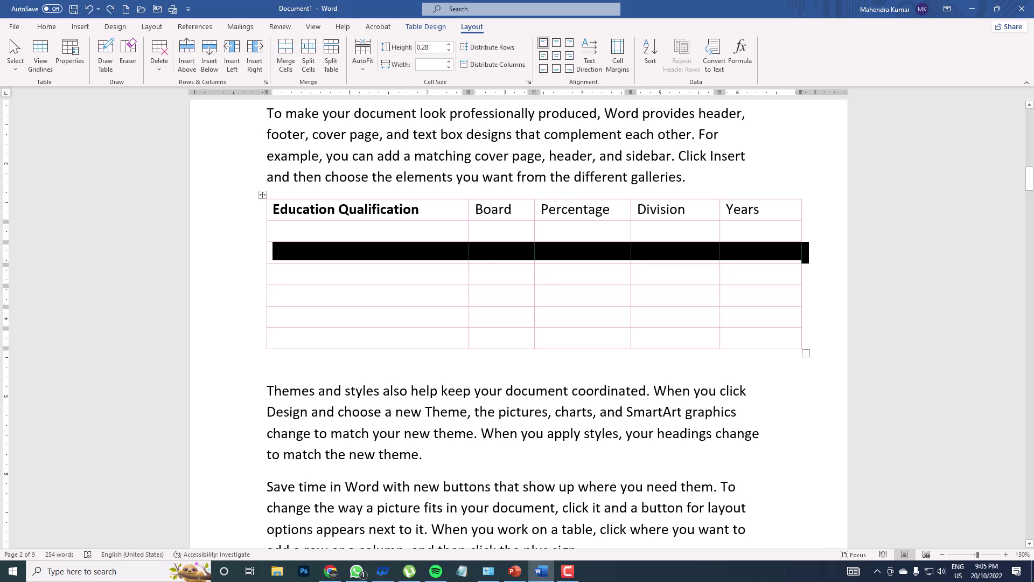
{"action": "key", "text": "Down"}
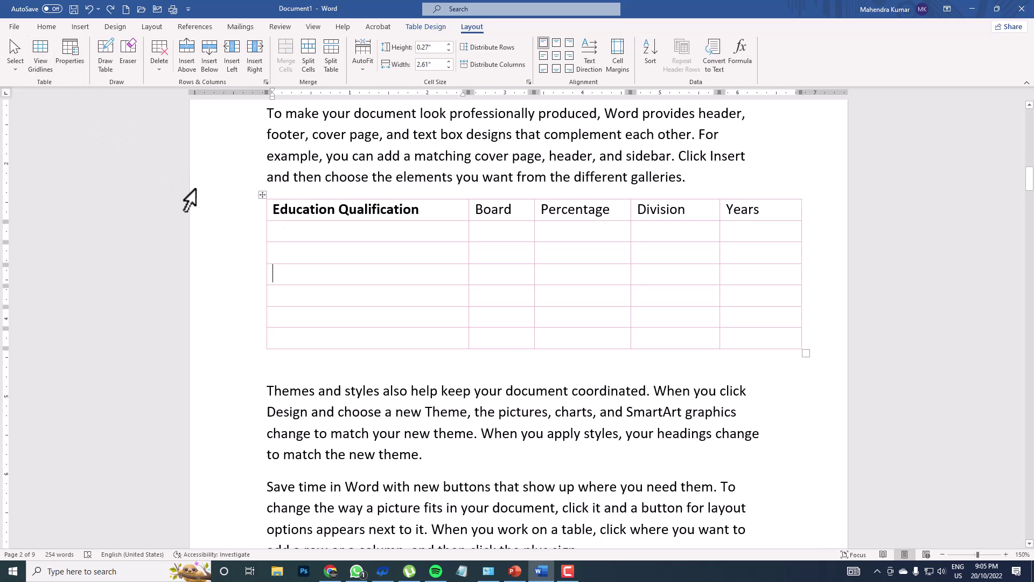
- Remove all borders from the whole table and clear the table selection
{"action": "left_click", "coordinate": [263, 193]}
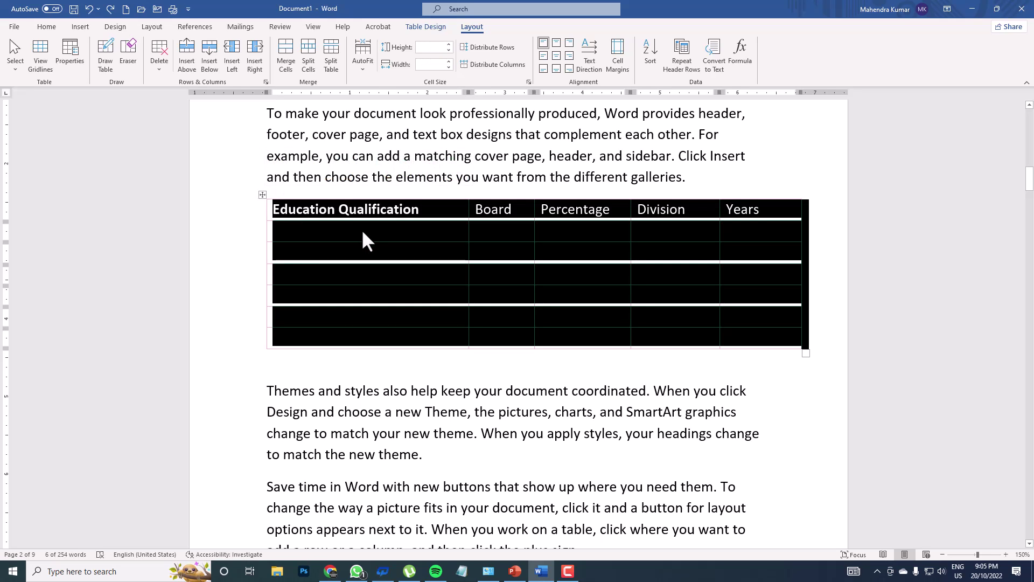
{"action": "left_click", "coordinate": [425, 30]}
{"action": "left_click", "coordinate": [809, 69]}
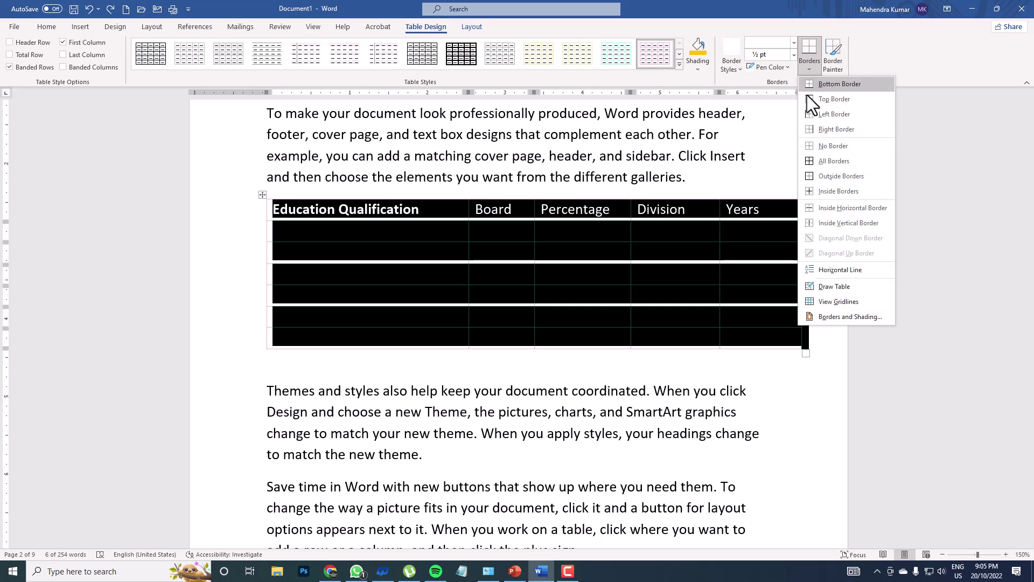
{"action": "left_click", "coordinate": [825, 147]}
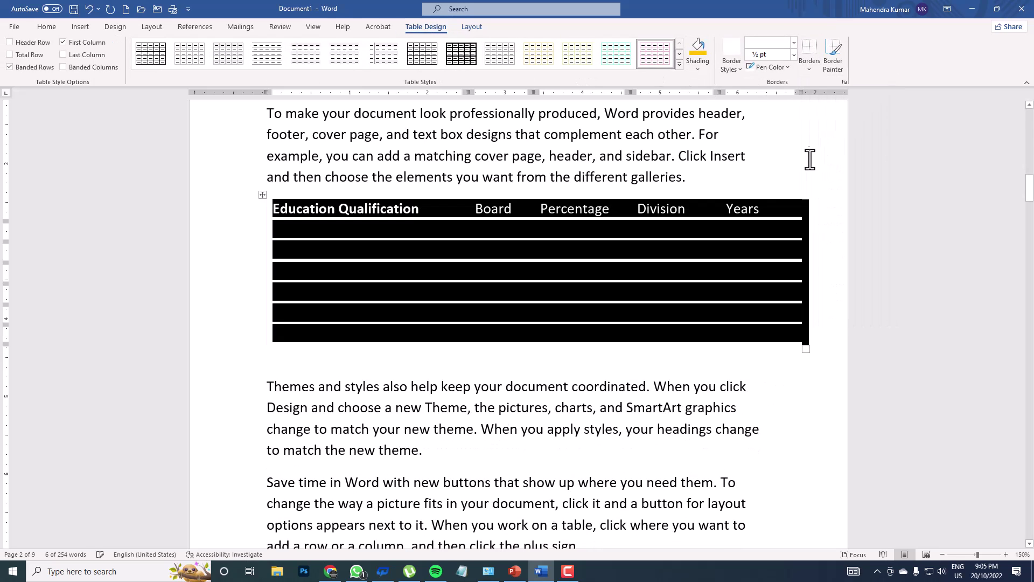
{"action": "left_click", "coordinate": [680, 293]}
- Check the borderless cells by selecting the empty ones under Education Qualification, Board and Percentage in turn
{"action": "left_click", "coordinate": [326, 247]}
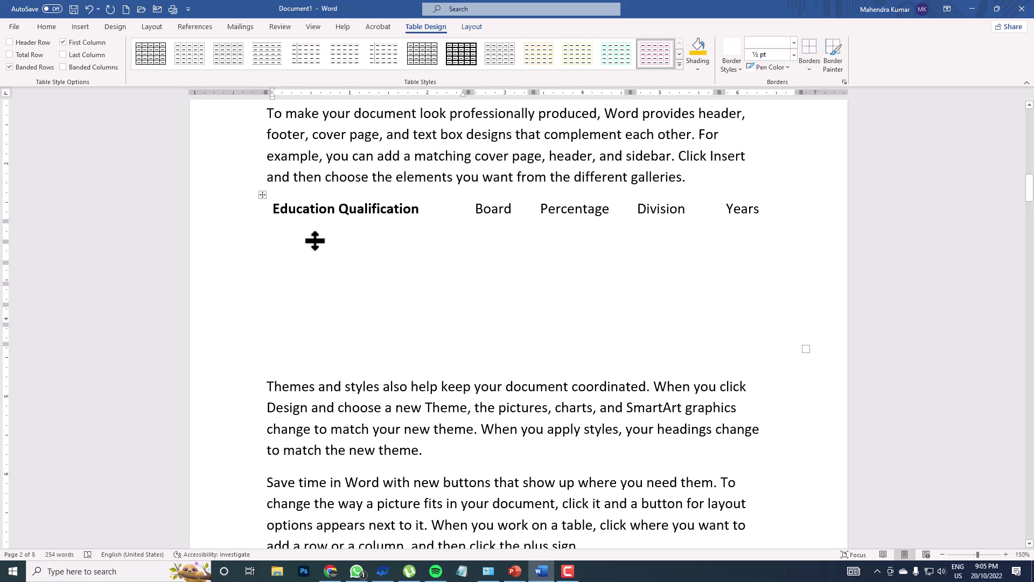
{"action": "left_click_drag", "start_coordinate": [322, 230], "coordinate": [318, 302]}
{"action": "left_click_drag", "start_coordinate": [494, 228], "coordinate": [494, 289]}
{"action": "left_click_drag", "start_coordinate": [558, 227], "coordinate": [565, 291]}
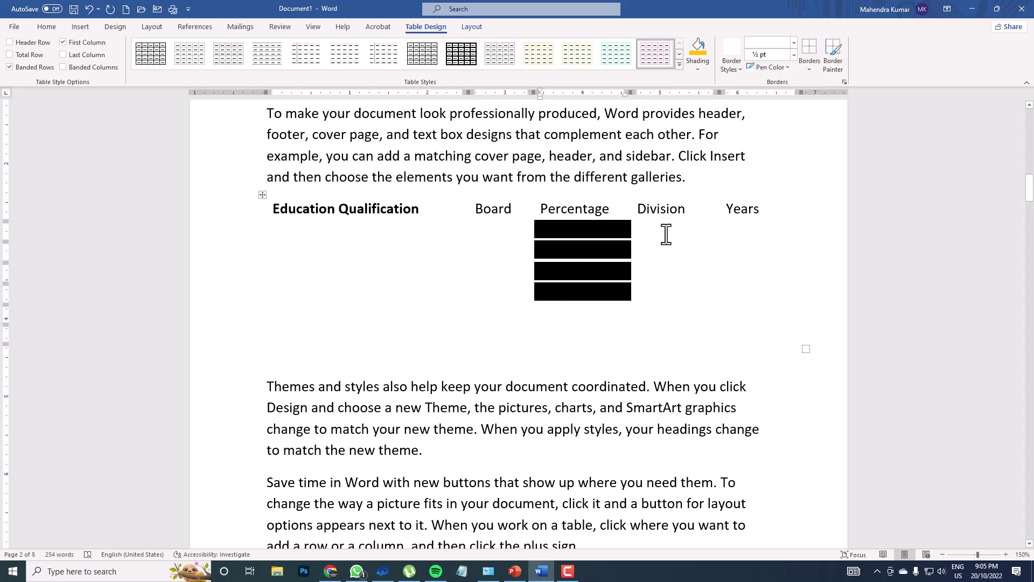
{"action": "left_click", "coordinate": [665, 232]}
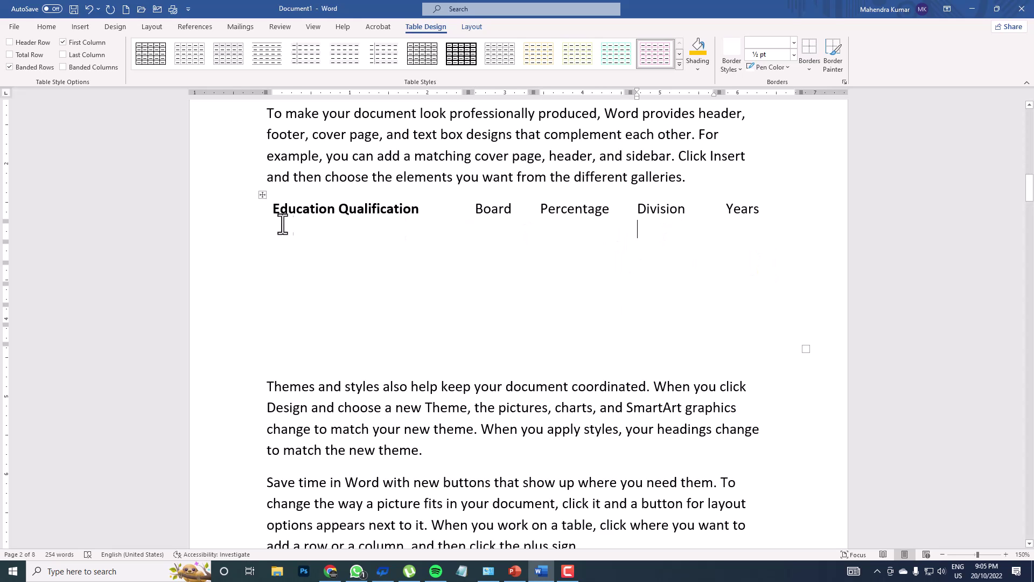
- Show the gridlines of the borderless table and place the cursor in an empty Board cell
{"action": "left_click", "coordinate": [262, 193]}
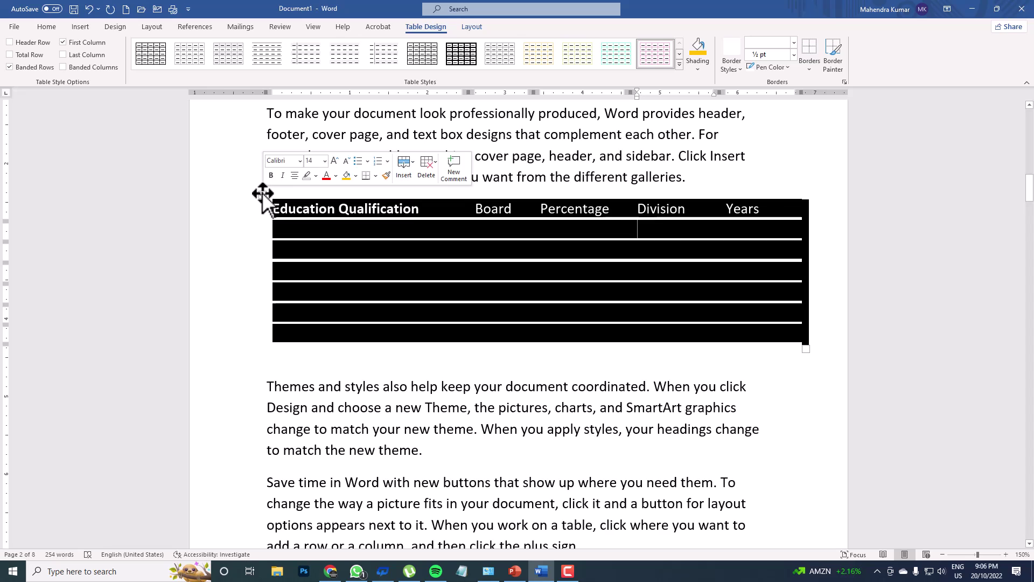
{"action": "left_click", "coordinate": [469, 27]}
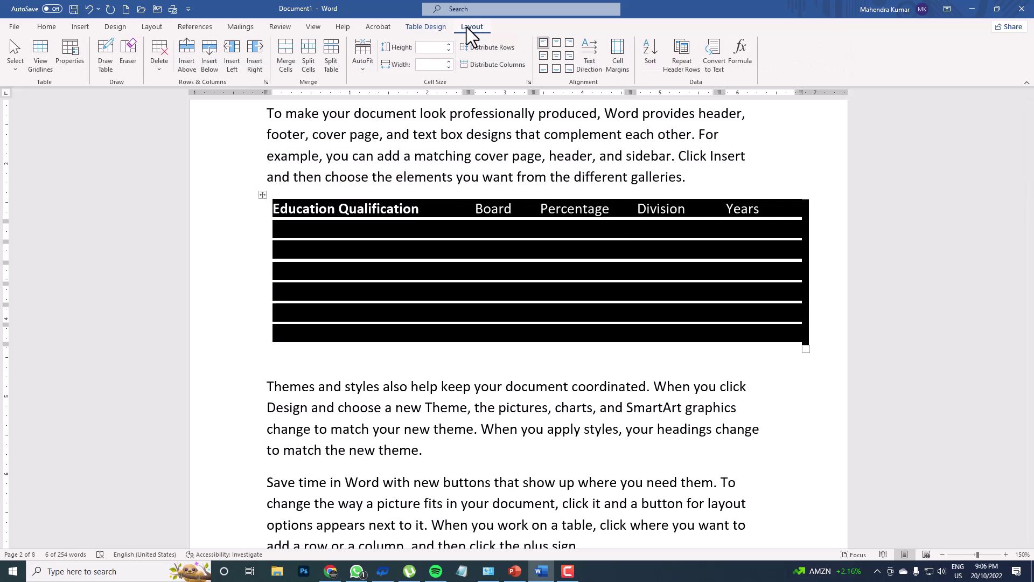
{"action": "left_click", "coordinate": [41, 54]}
{"action": "left_click", "coordinate": [489, 269]}
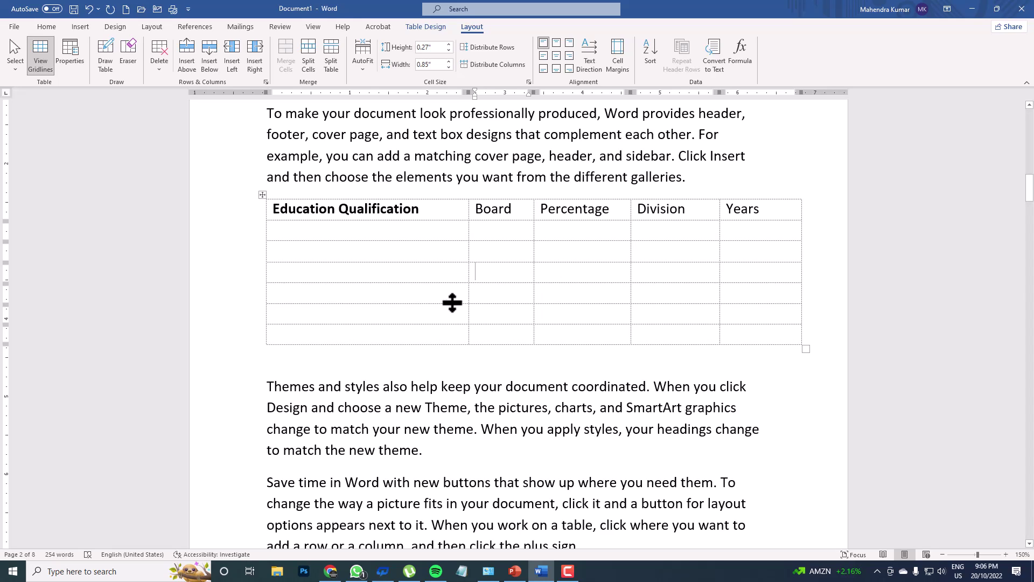
- Enter Highschool in the cell below Education Qualification and check the table in the print preview
{"action": "type", "text": "dkf"}
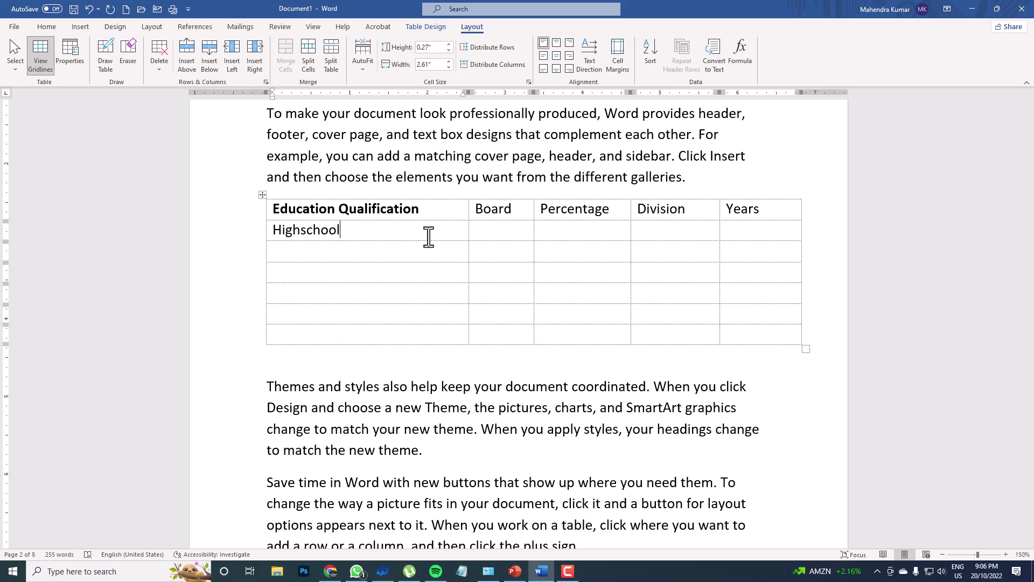
{"action": "key", "text": "ctrl+p"}
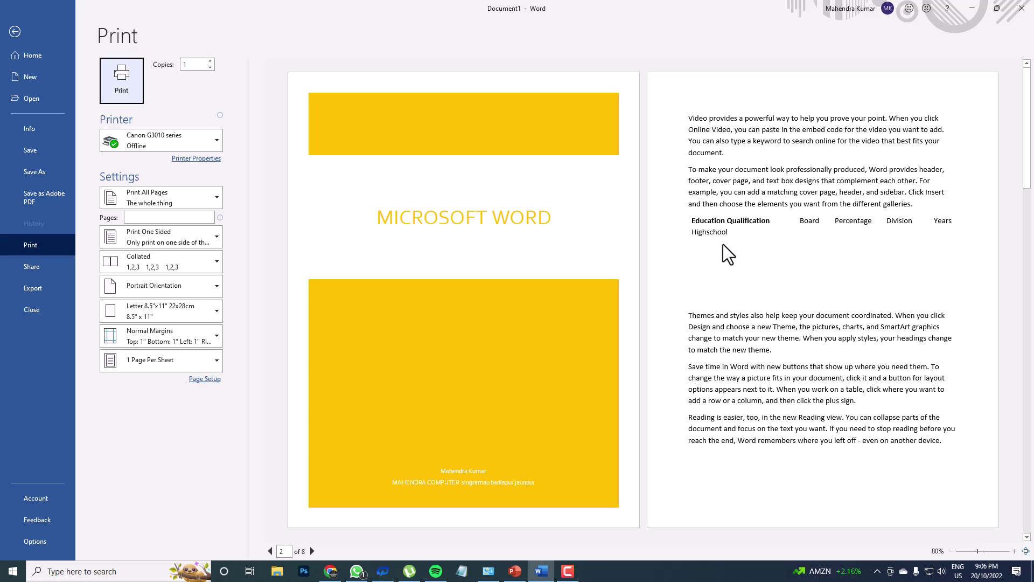
{"action": "key", "text": "Escape"}
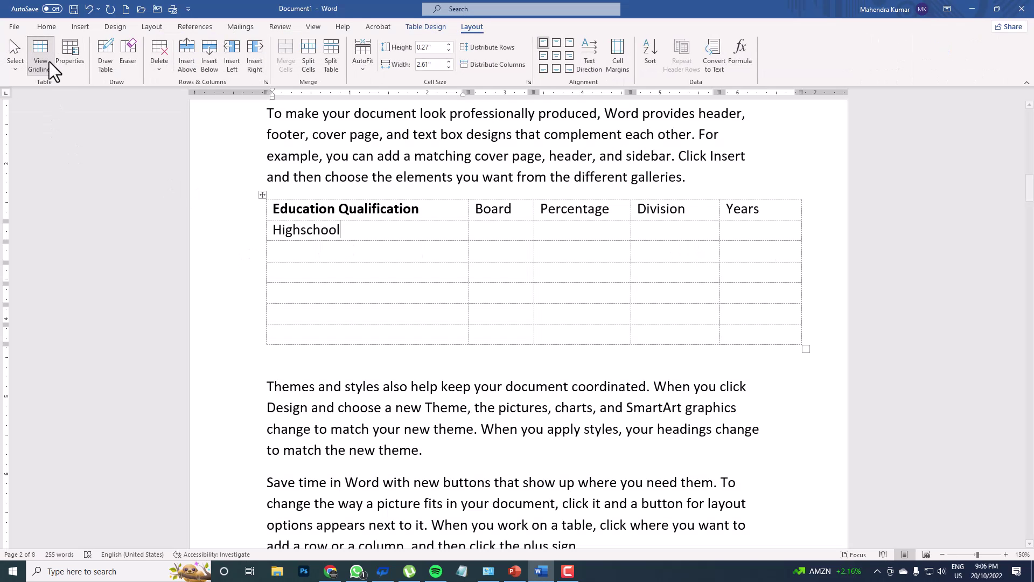
- Narrow the Education Qualification column to about 2.13" and move the Board column's far edge slightly inward
{"action": "left_click", "coordinate": [356, 257]}
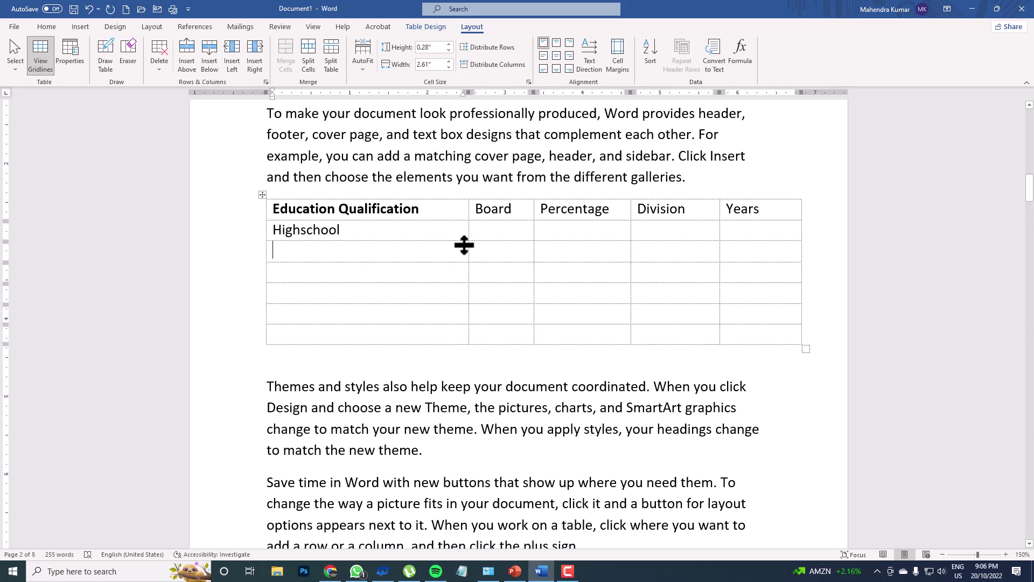
{"action": "left_click_drag", "start_coordinate": [468, 231], "coordinate": [432, 235]}
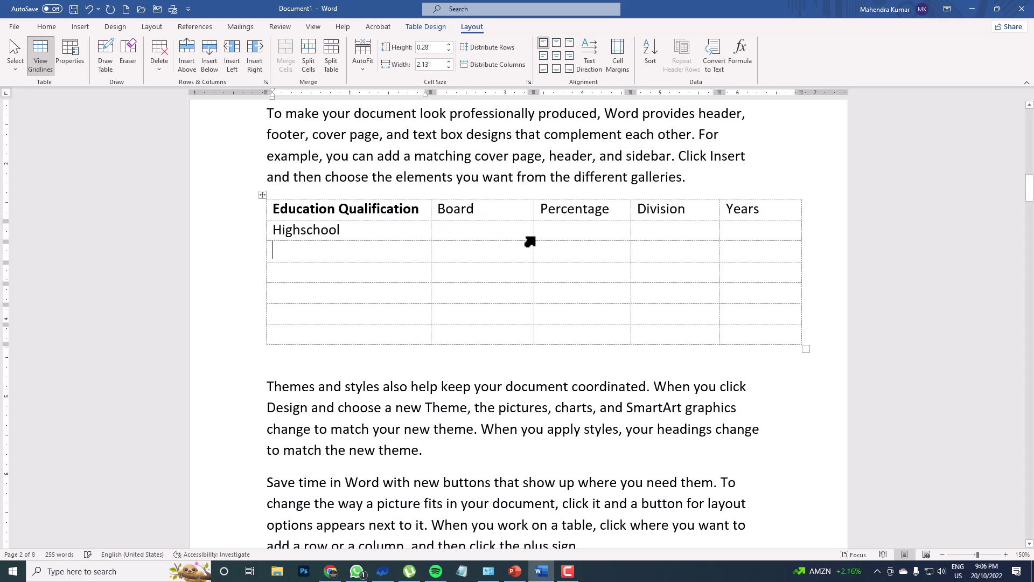
{"action": "left_click_drag", "start_coordinate": [533, 234], "coordinate": [519, 233]}
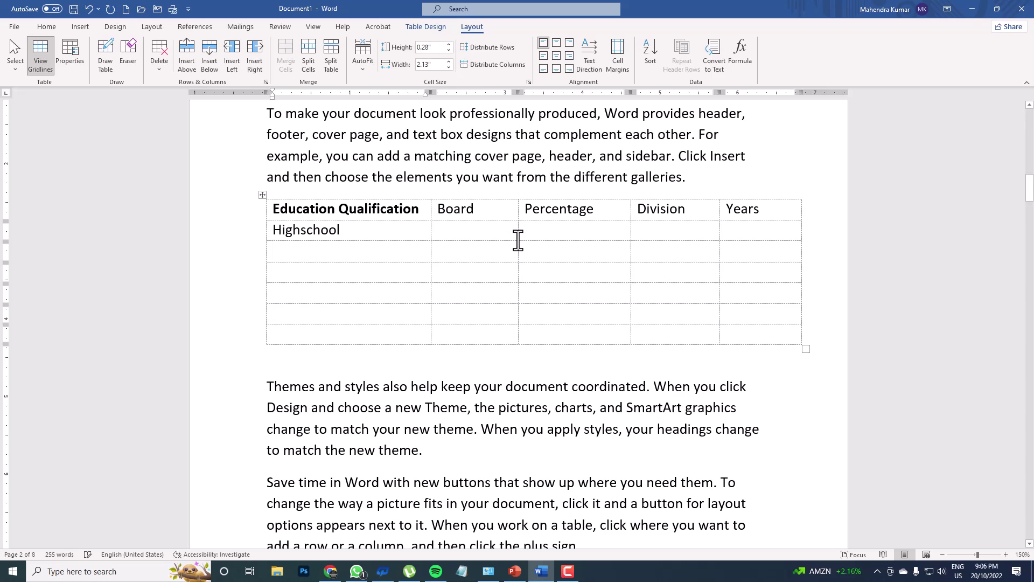
- Look through the table, row, column, cell and alt text settings in Table Properties, and close without changes
{"action": "left_click", "coordinate": [70, 58]}
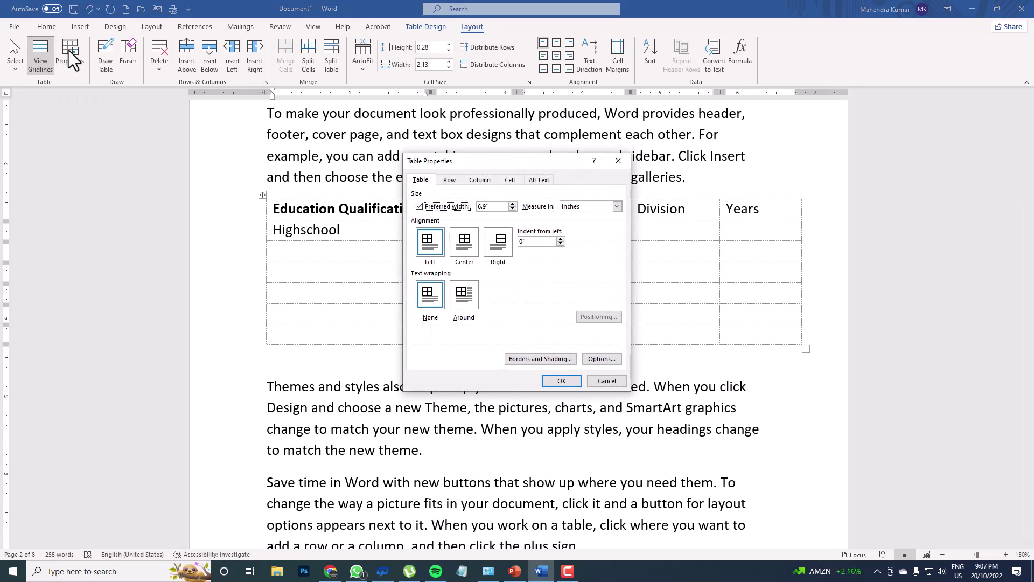
{"action": "left_click", "coordinate": [445, 180]}
{"action": "left_click", "coordinate": [474, 179]}
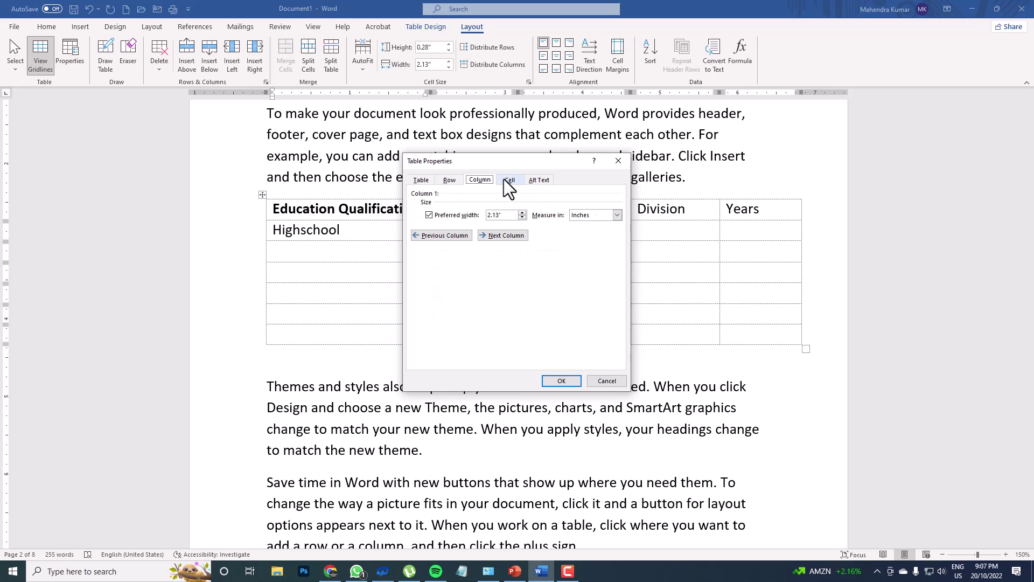
{"action": "left_click", "coordinate": [508, 180]}
{"action": "left_click", "coordinate": [535, 179]}
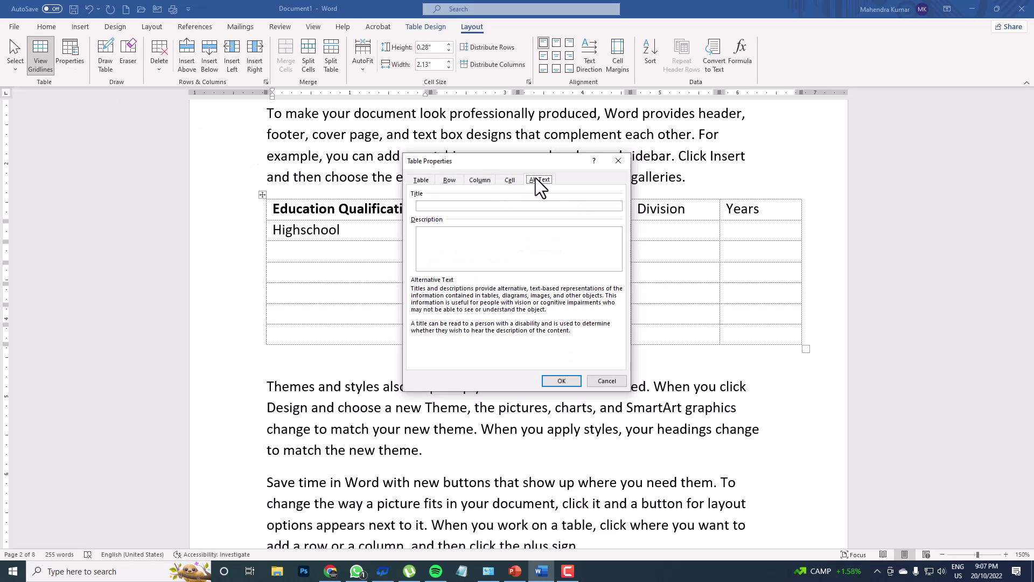
{"action": "left_click", "coordinate": [426, 179]}
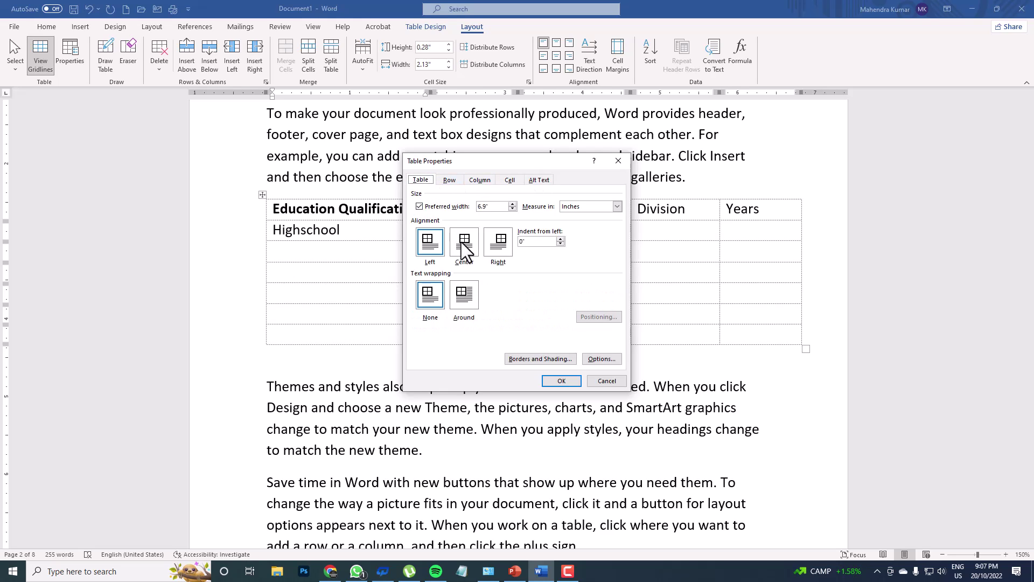
{"action": "key", "text": "Escape"}
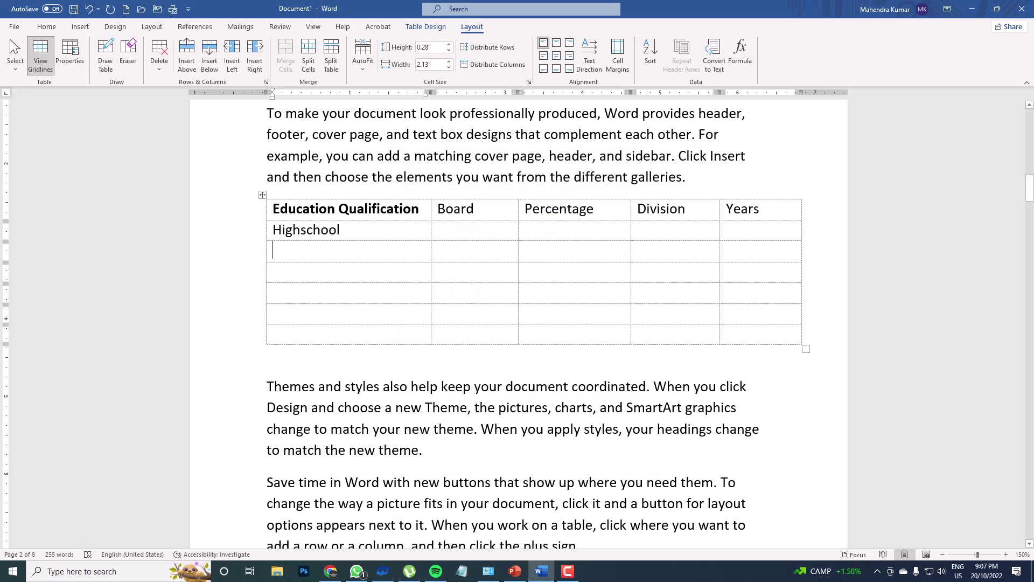
- Center the whole table between the page margins and shrink it to about 4.52" wide
{"action": "left_click", "coordinate": [259, 193]}
{"action": "left_click", "coordinate": [68, 56]}
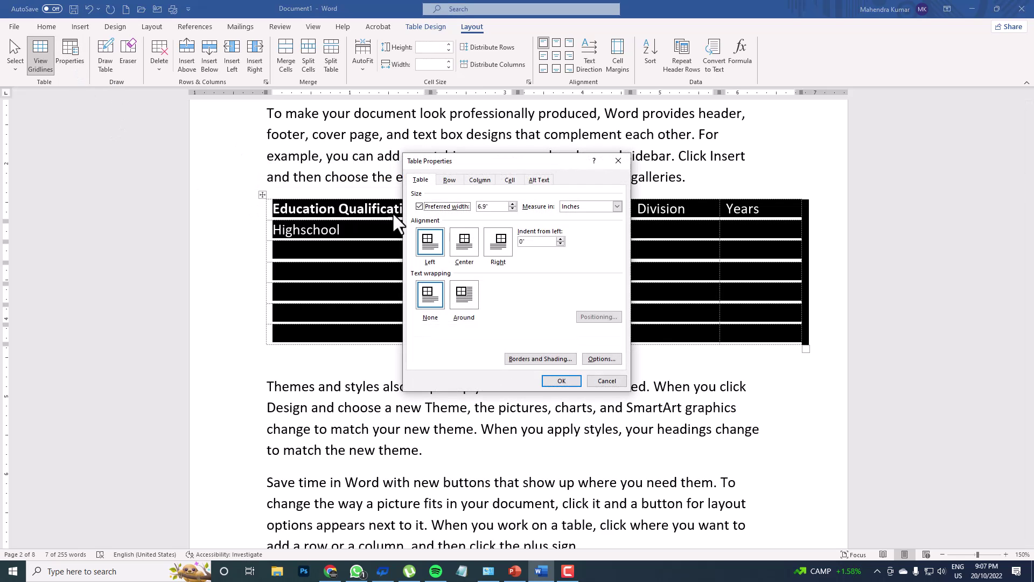
{"action": "left_click", "coordinate": [464, 242]}
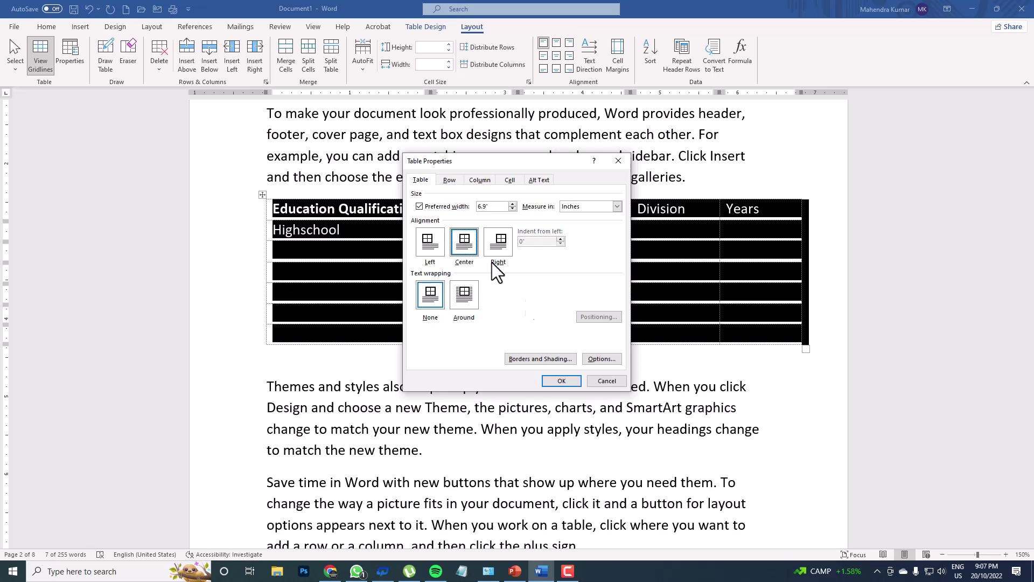
{"action": "left_click", "coordinate": [561, 381]}
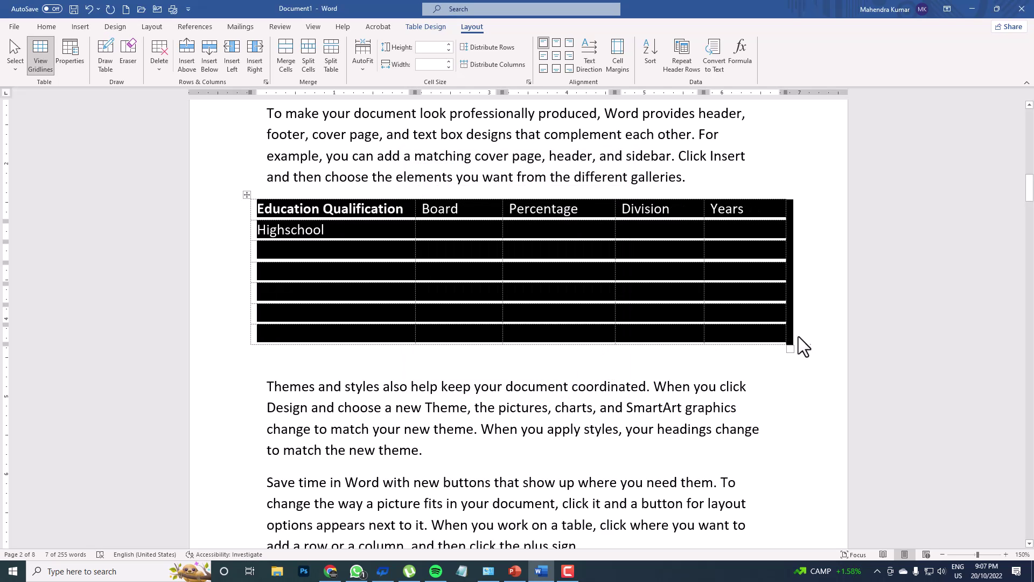
{"action": "left_click_drag", "start_coordinate": [792, 351], "coordinate": [600, 302]}
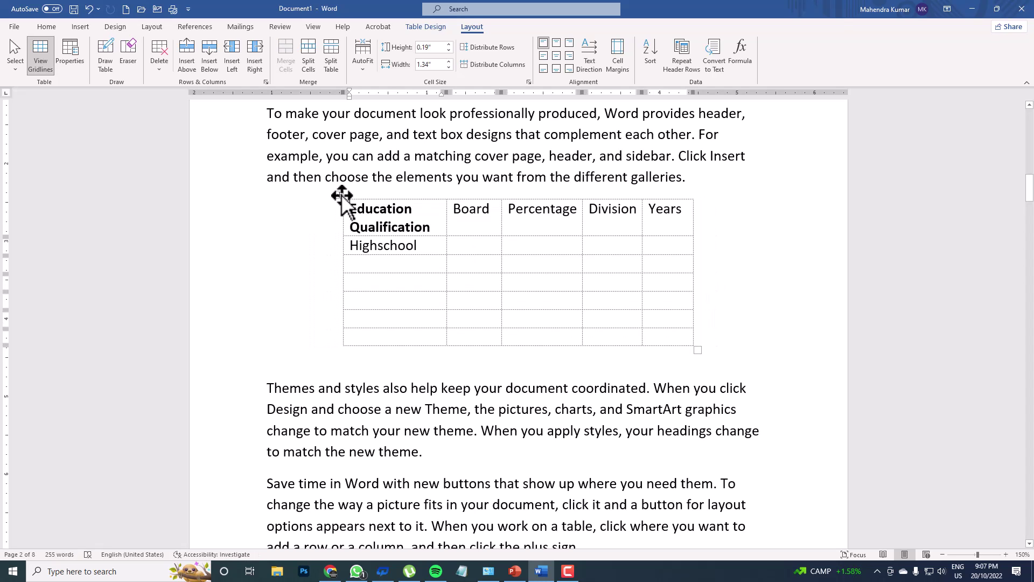
- Select the whole resized table and set its alignment to Left in the table properties
{"action": "left_click", "coordinate": [342, 195]}
{"action": "left_click", "coordinate": [34, 59]}
{"action": "left_click", "coordinate": [33, 60]}
{"action": "left_click", "coordinate": [47, 62]}
{"action": "left_click", "coordinate": [47, 63]}
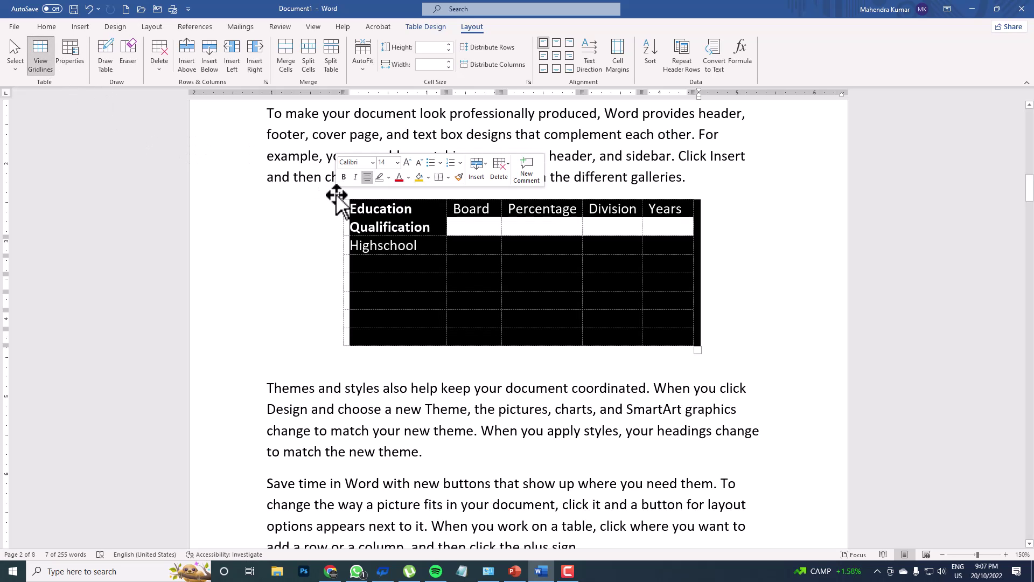
{"action": "left_click", "coordinate": [61, 50]}
{"action": "left_click", "coordinate": [432, 245]}
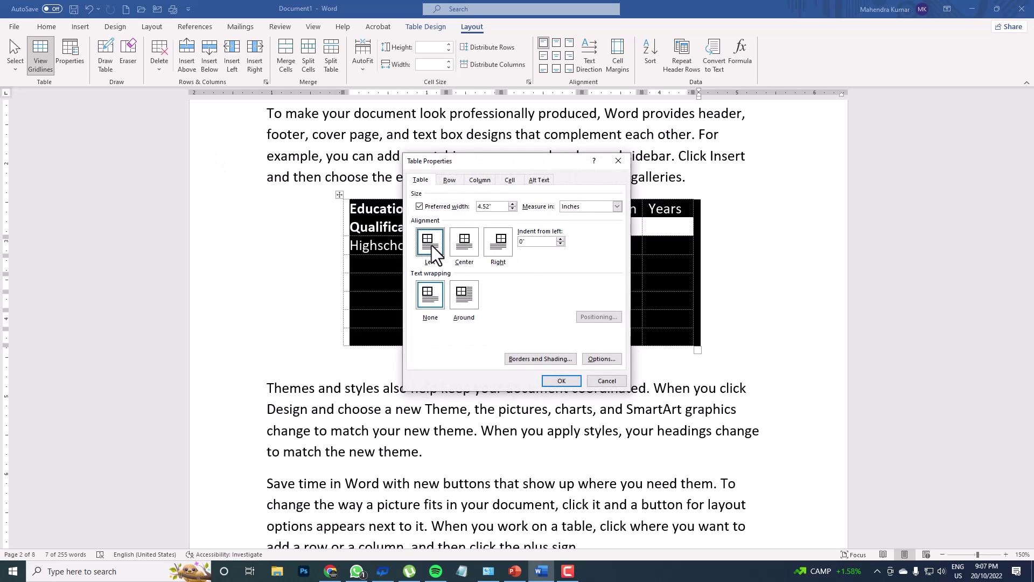
{"action": "left_click", "coordinate": [565, 381]}
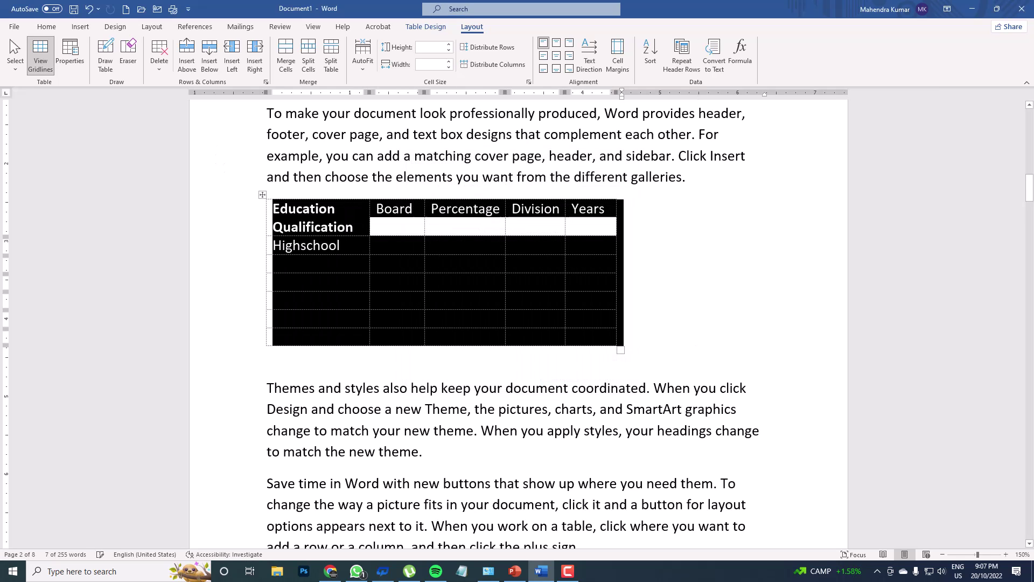
- Set the table's alignment to Right in the table properties
{"action": "left_click", "coordinate": [73, 51]}
{"action": "left_click", "coordinate": [495, 245]}
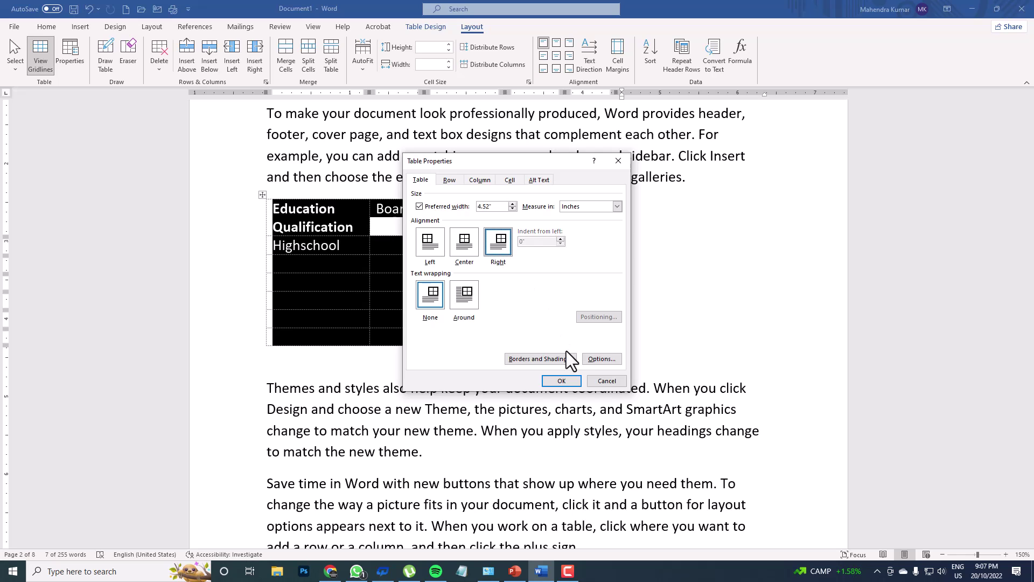
{"action": "left_click", "coordinate": [567, 378]}
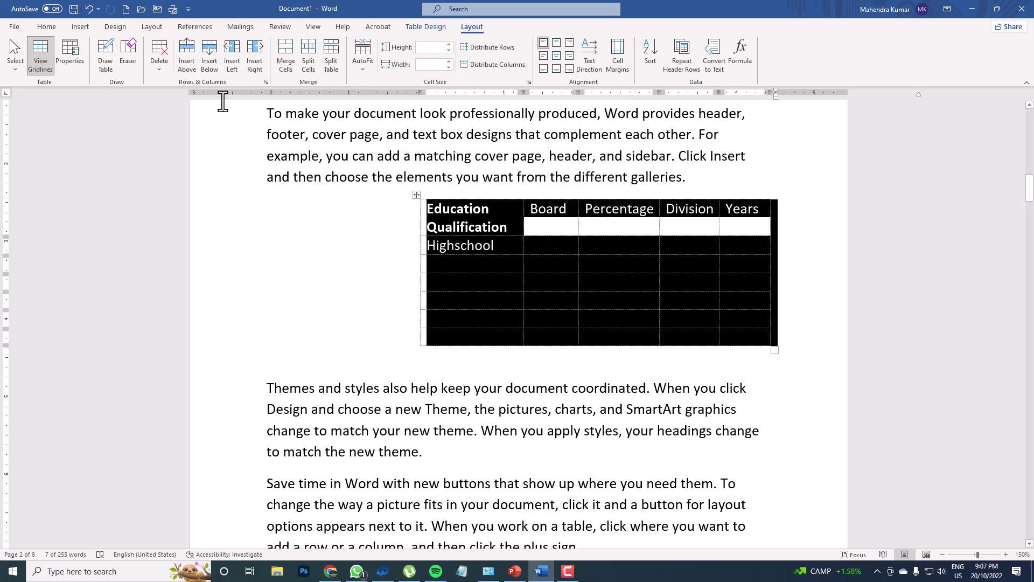
- Set the right-aligned table's text wrapping to Around and apply it
{"action": "left_click", "coordinate": [76, 62]}
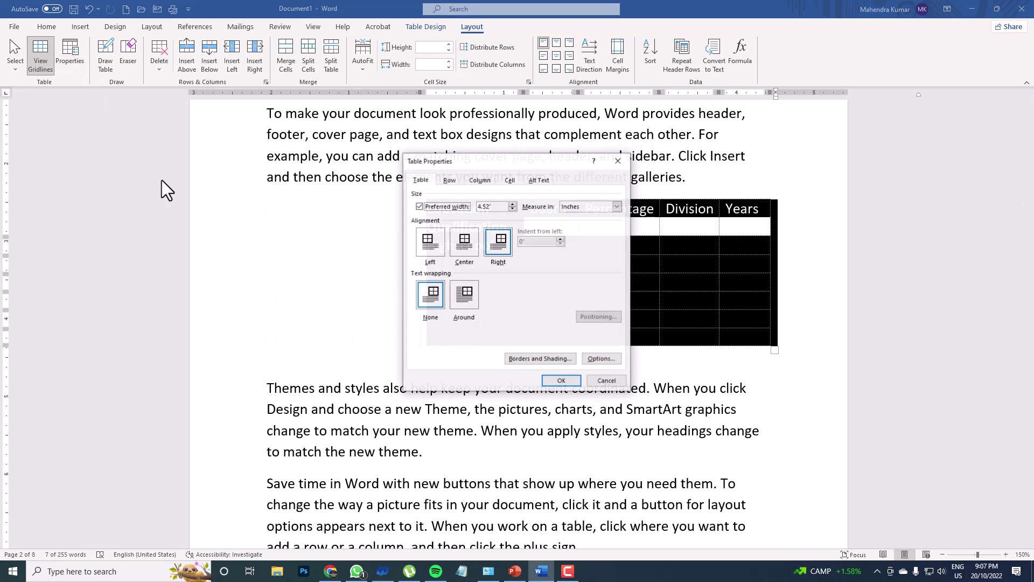
{"action": "left_click", "coordinate": [435, 306]}
{"action": "left_click", "coordinate": [463, 299]}
{"action": "left_click", "coordinate": [434, 301]}
{"action": "left_click", "coordinate": [468, 302]}
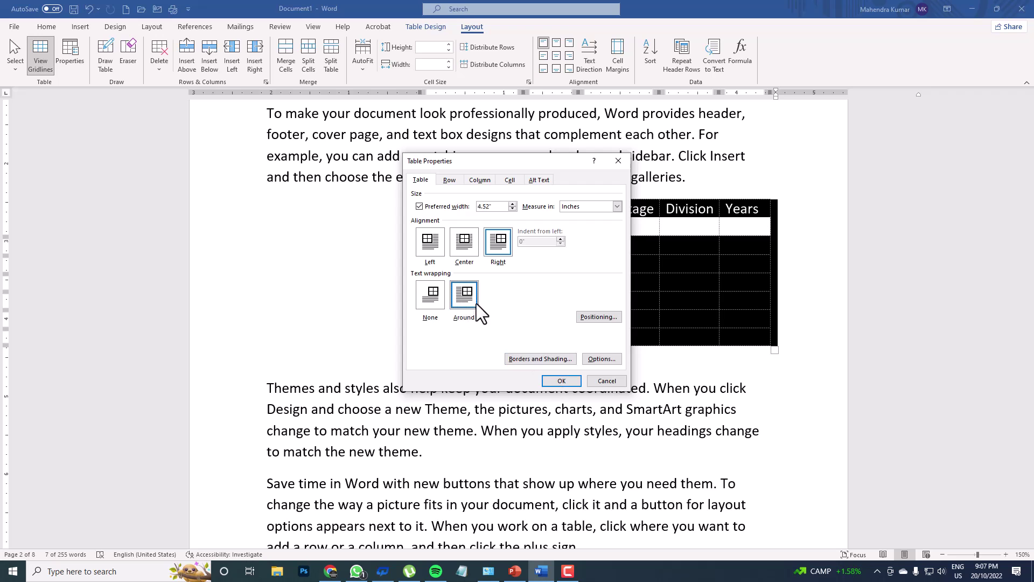
{"action": "left_click", "coordinate": [558, 383]}
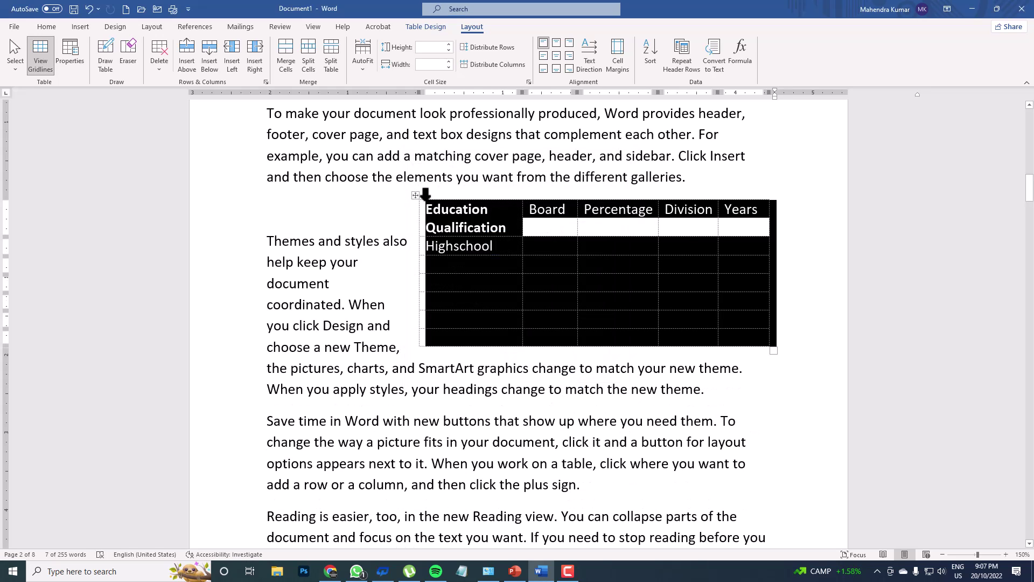
- Move the wrapped table to the start of the page at the left margin, beside the first paragraph
{"action": "left_click", "coordinate": [475, 263]}
{"action": "scroll", "coordinate": [475, 264], "scroll_direction": "up", "scroll_amount": 1}
{"action": "left_click_drag", "start_coordinate": [418, 234], "coordinate": [263, 147]}
{"action": "scroll", "coordinate": [323, 203], "scroll_direction": "up", "scroll_amount": 3}
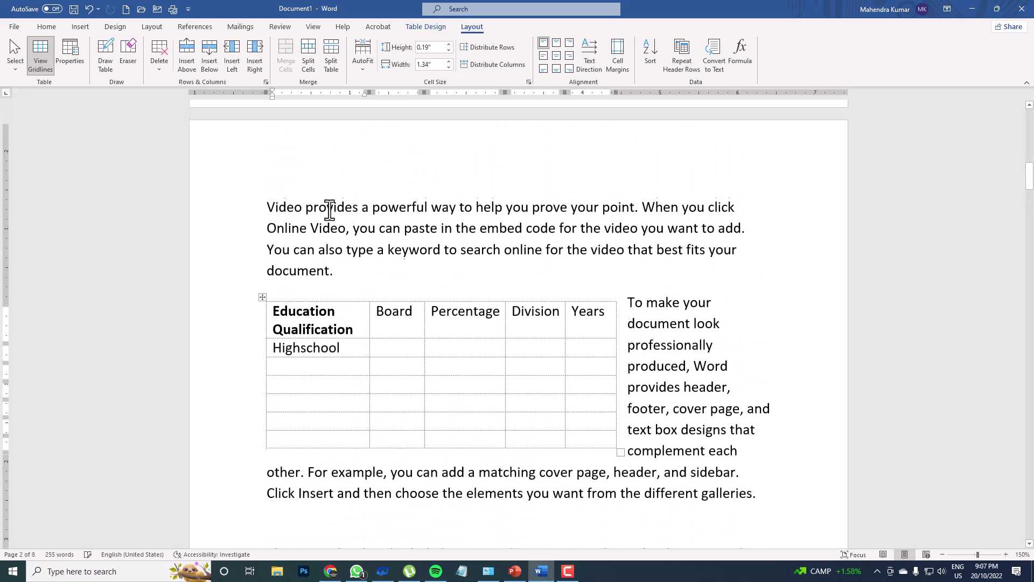
{"action": "left_click_drag", "start_coordinate": [263, 302], "coordinate": [279, 206]}
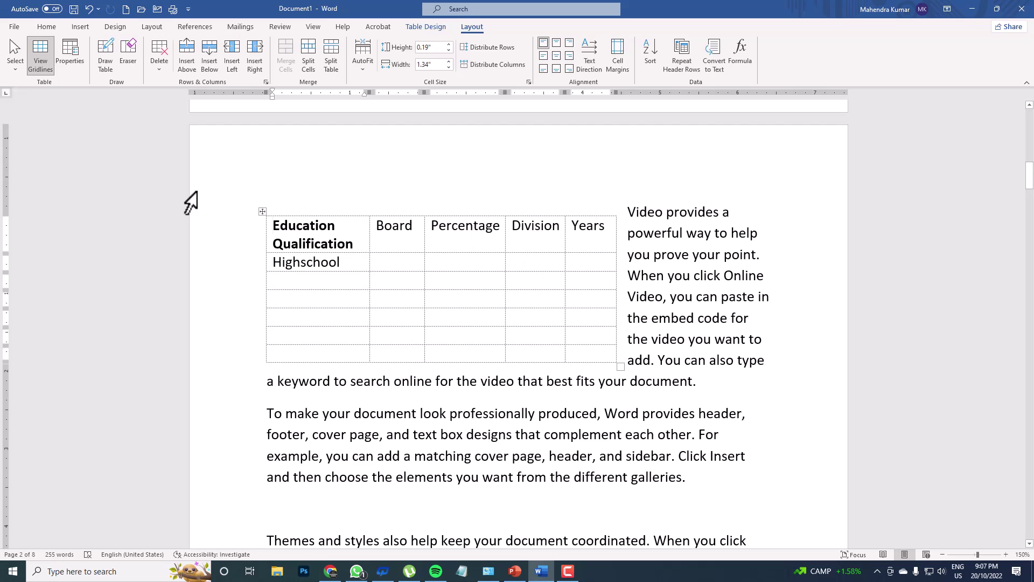
{"action": "left_click", "coordinate": [262, 209]}
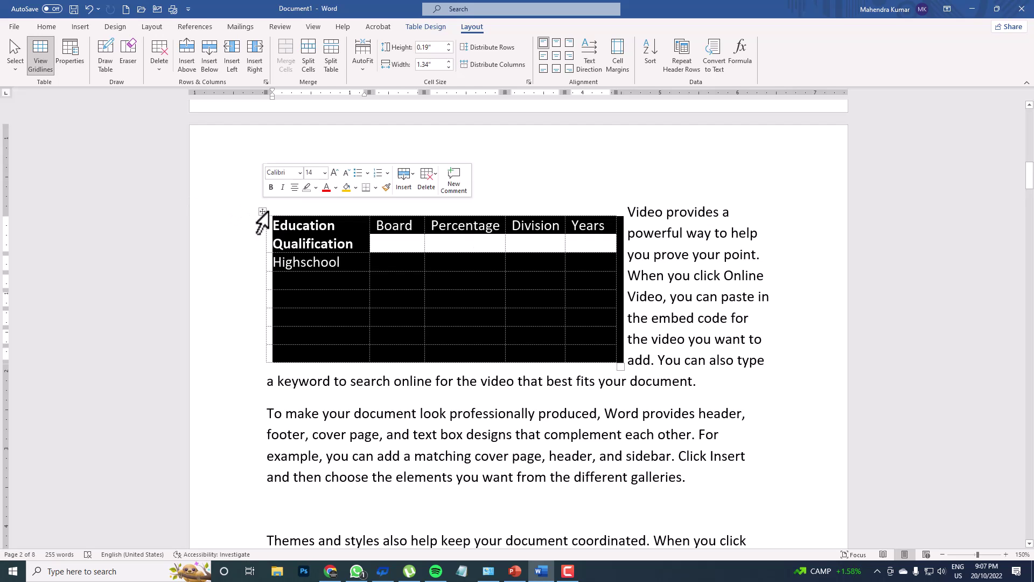
- Select the entire document and justify its text around the wrapped table
{"action": "left_click", "coordinate": [668, 277]}
{"action": "scroll", "coordinate": [474, 346], "scroll_direction": "down", "scroll_amount": 3}
{"action": "scroll", "coordinate": [612, 351], "scroll_direction": "up", "scroll_amount": 3}
{"action": "key", "text": "ctrl+a"}
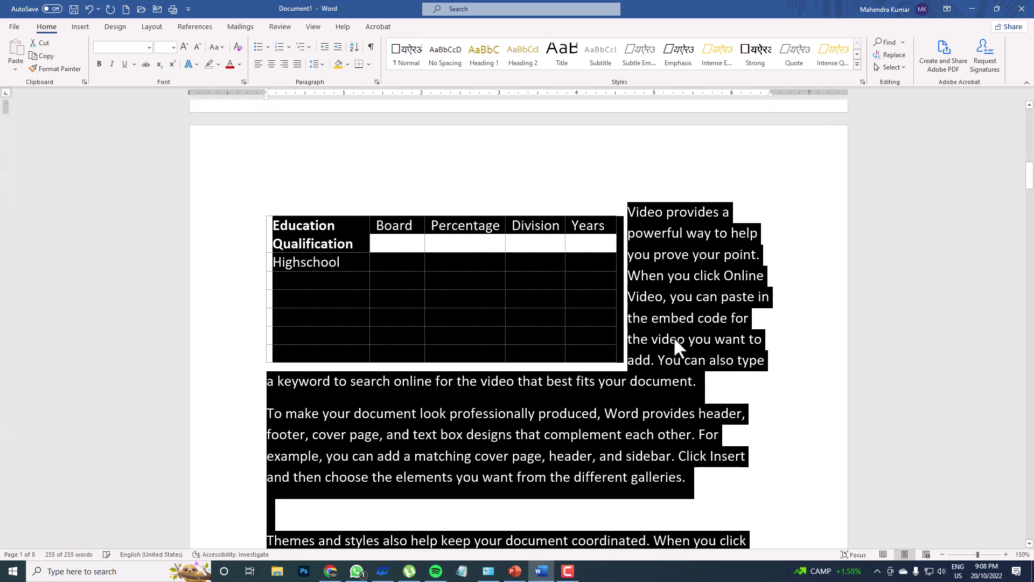
{"action": "left_click", "coordinate": [684, 339]}
{"action": "key", "text": "ctrl+a"}
{"action": "left_click", "coordinate": [298, 62]}
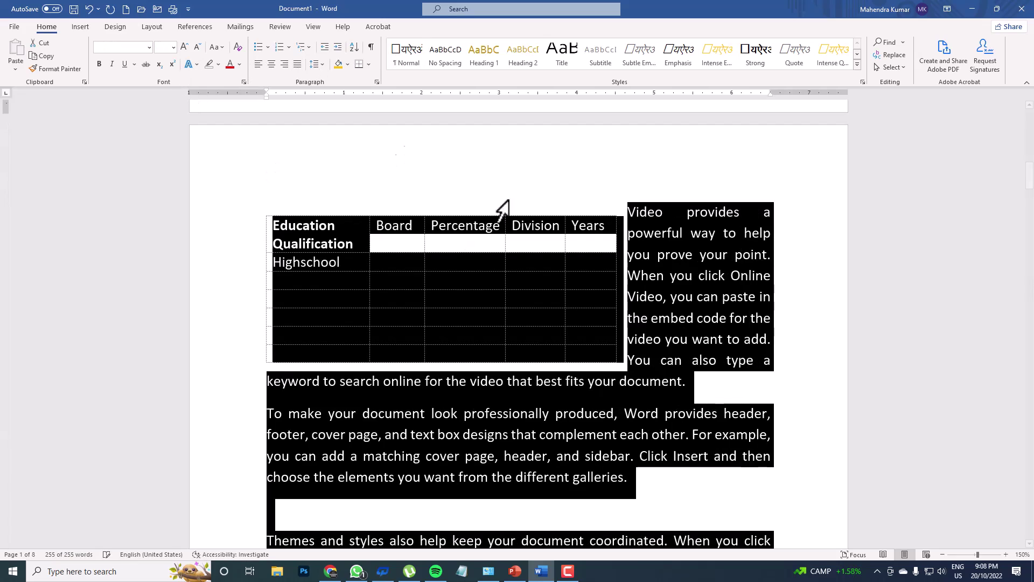
{"action": "left_click", "coordinate": [736, 219]}
{"action": "scroll", "coordinate": [721, 289], "scroll_direction": "down", "scroll_amount": 4}
{"action": "scroll", "coordinate": [722, 290], "scroll_direction": "down", "scroll_amount": 3}
- Nudge the wrapped table slightly upward at the left margin to line up with the first paragraph
{"action": "scroll", "coordinate": [716, 381], "scroll_direction": "up", "scroll_amount": 8}
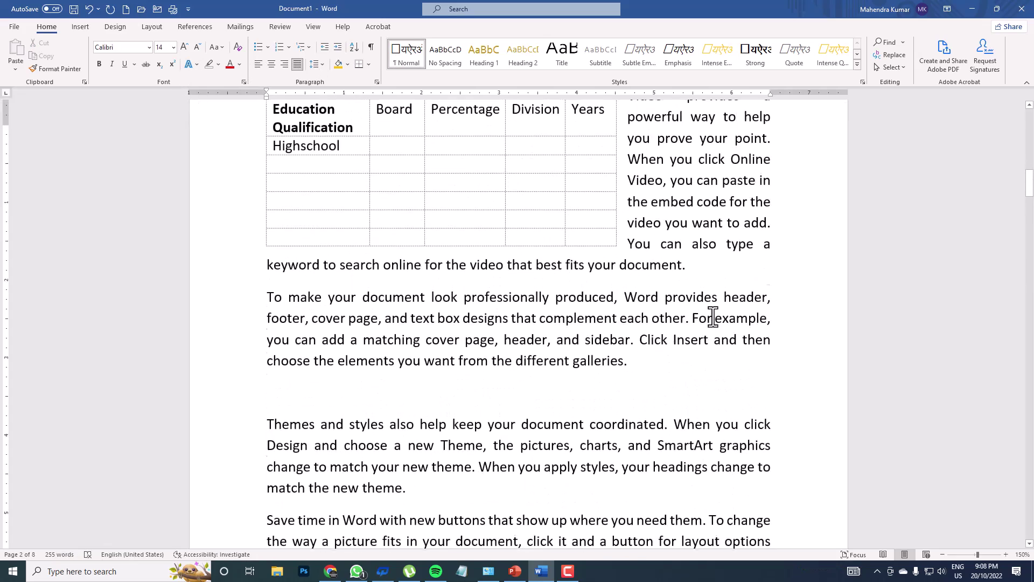
{"action": "left_click", "coordinate": [619, 337]}
{"action": "mouse_move", "coordinate": [263, 250]}
{"action": "left_mouse_down"}
{"action": "mouse_move", "coordinate": [265, 275]}
{"action": "mouse_move", "coordinate": [361, 330]}
{"action": "mouse_move", "coordinate": [419, 266]}
{"action": "mouse_move", "coordinate": [418, 240]}
{"action": "mouse_move", "coordinate": [274, 240]}
{"action": "left_mouse_up"}
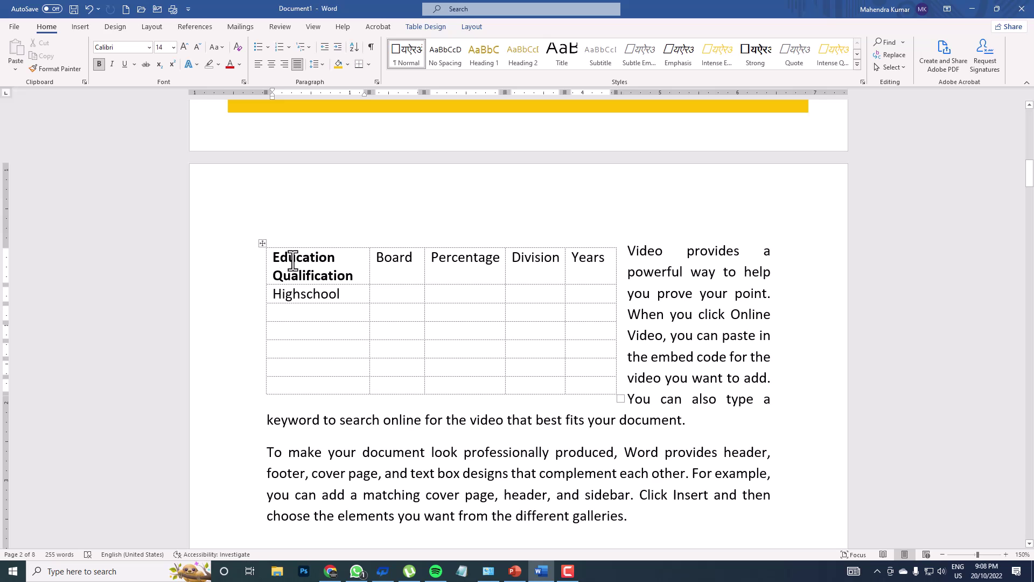
- Draw a single-cell table about 2.92" wide and 1.01" high near the start of the blank page
{"action": "left_click", "coordinate": [82, 27]}
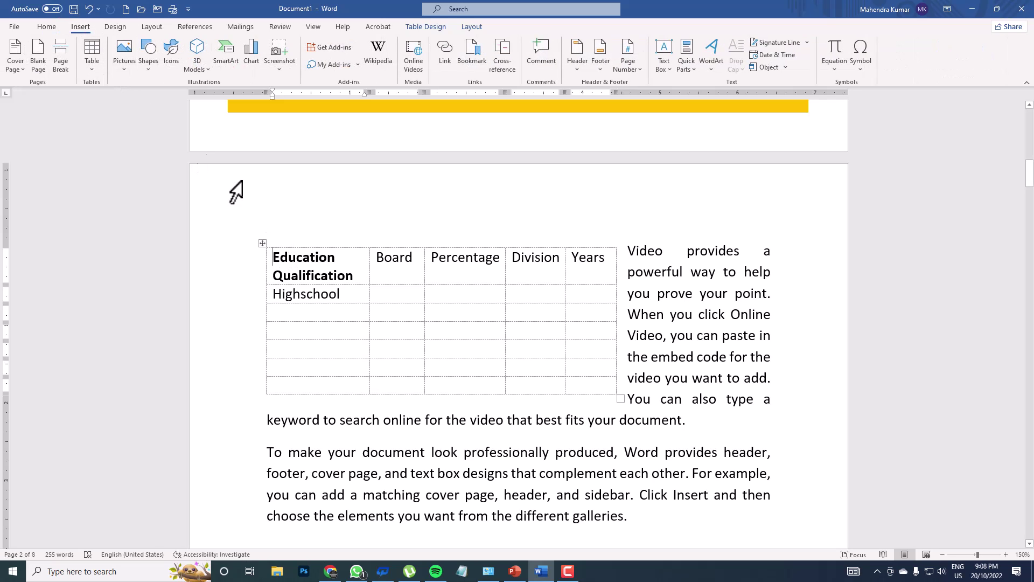
{"action": "left_click", "coordinate": [96, 66]}
{"action": "left_click", "coordinate": [464, 25]}
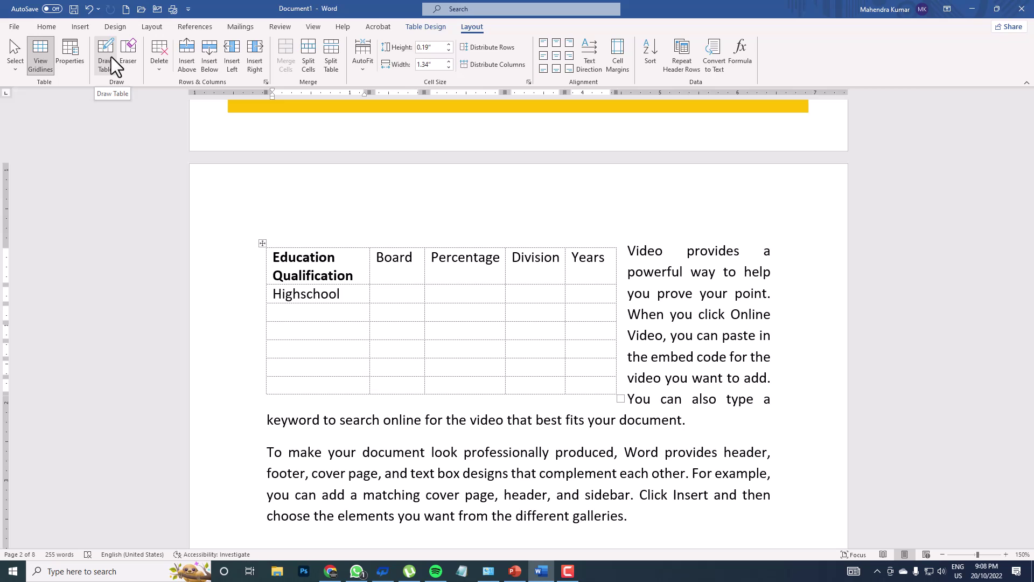
{"action": "left_click", "coordinate": [111, 57]}
{"action": "scroll", "coordinate": [342, 231], "scroll_direction": "down", "scroll_amount": 8}
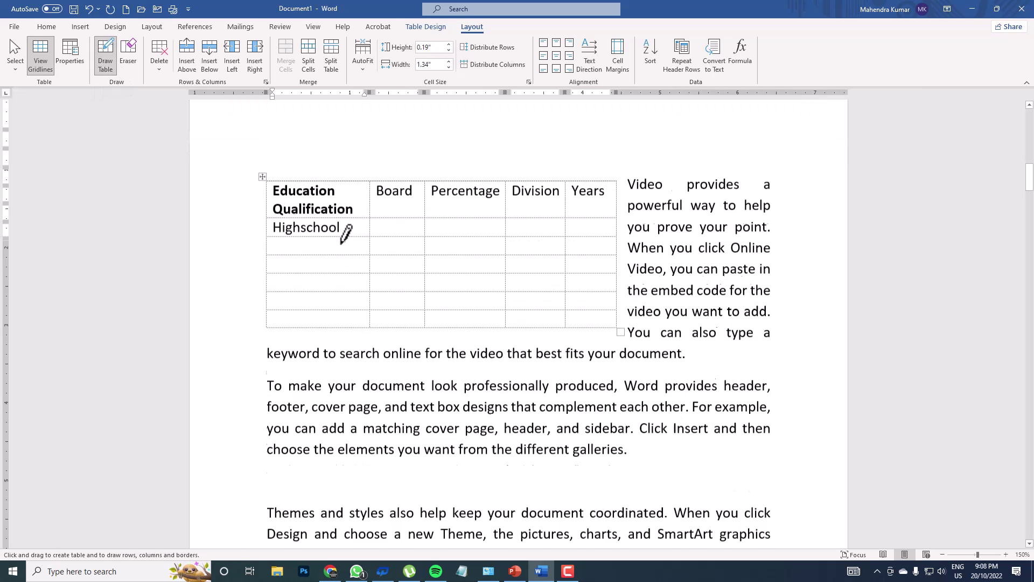
{"action": "mouse_move", "coordinate": [278, 335]}
{"action": "left_mouse_down"}
{"action": "mouse_move", "coordinate": [282, 381]}
{"action": "mouse_move", "coordinate": [507, 414]}
{"action": "left_mouse_up"}
{"action": "scroll", "coordinate": [367, 337], "scroll_direction": "down", "scroll_amount": 4}
{"action": "mouse_move", "coordinate": [291, 260]}
{"action": "left_mouse_down"}
{"action": "mouse_move", "coordinate": [331, 341]}
{"action": "mouse_move", "coordinate": [508, 345]}
{"action": "left_mouse_up"}
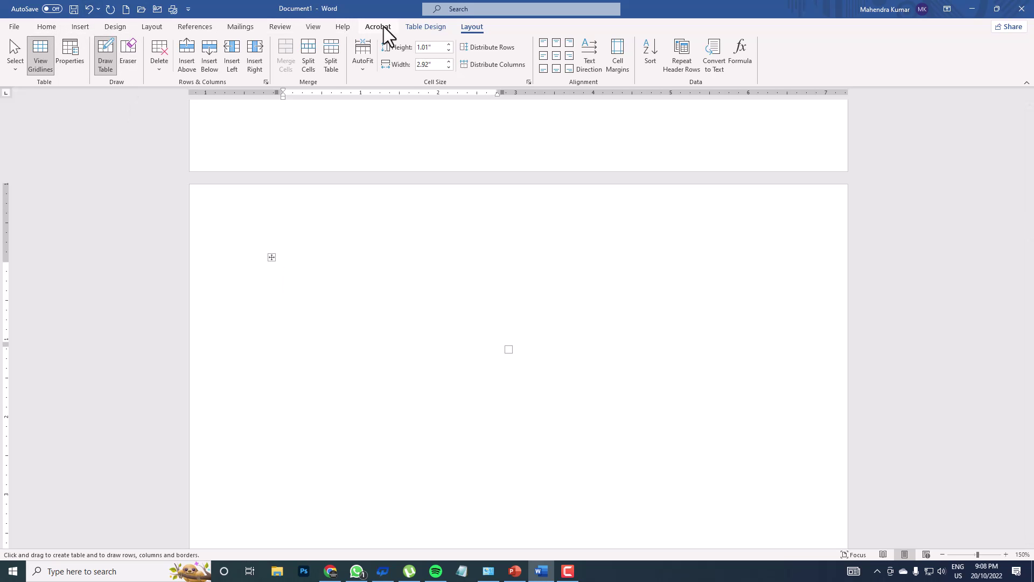
- Choose a dark theme pen color and apply All Borders to the drawn table
{"action": "left_click", "coordinate": [431, 25]}
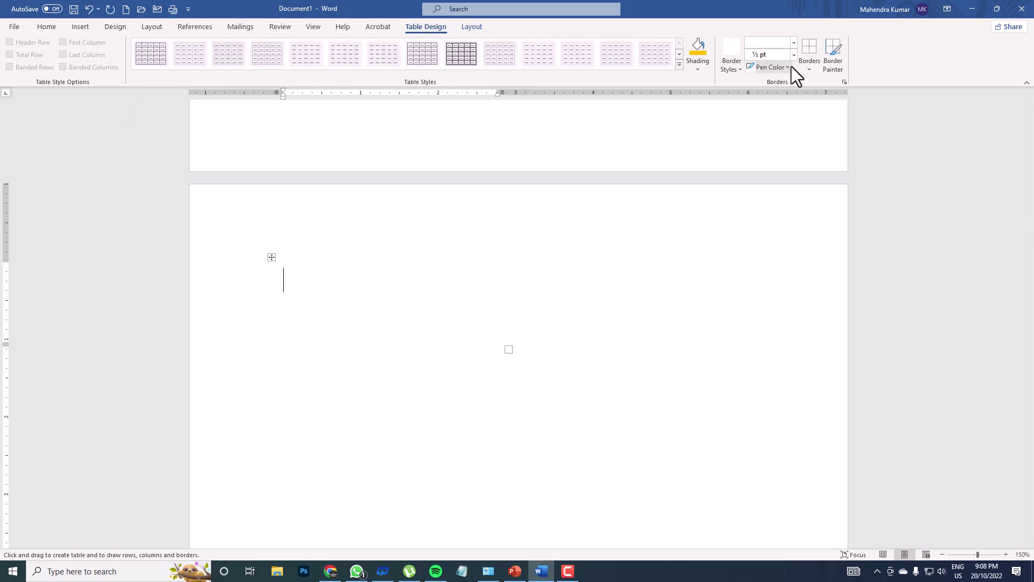
{"action": "left_click", "coordinate": [788, 68]}
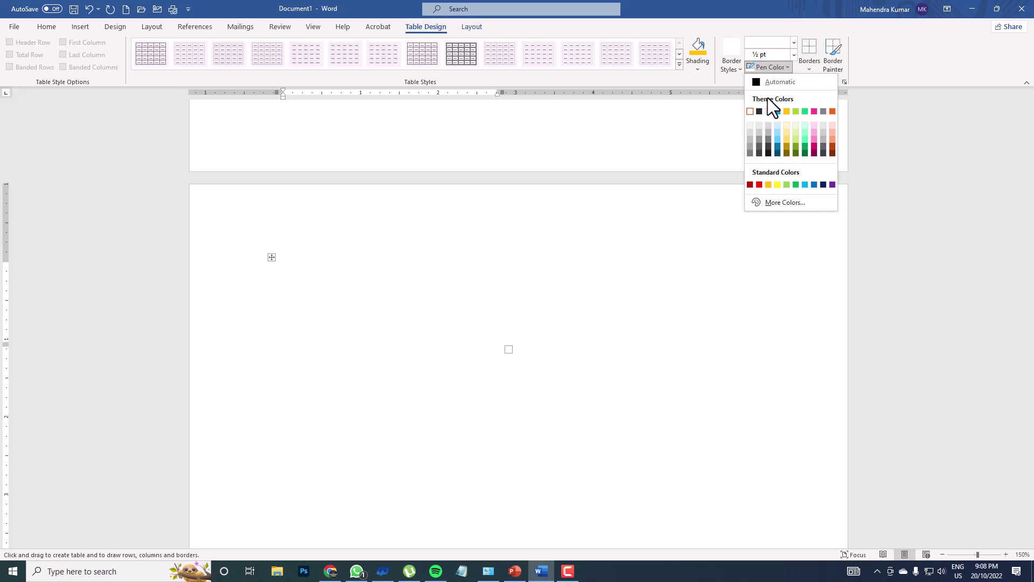
{"action": "left_click", "coordinate": [760, 111]}
{"action": "left_click", "coordinate": [809, 69]}
{"action": "left_click", "coordinate": [834, 64]}
{"action": "left_click", "coordinate": [814, 63]}
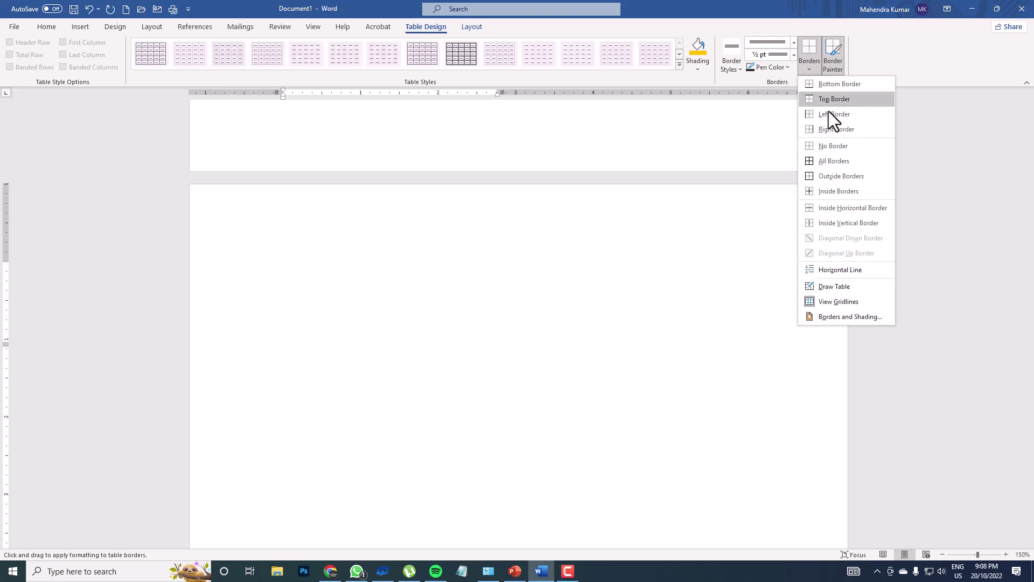
{"action": "left_click", "coordinate": [827, 162]}
{"action": "key", "text": "Escape"}
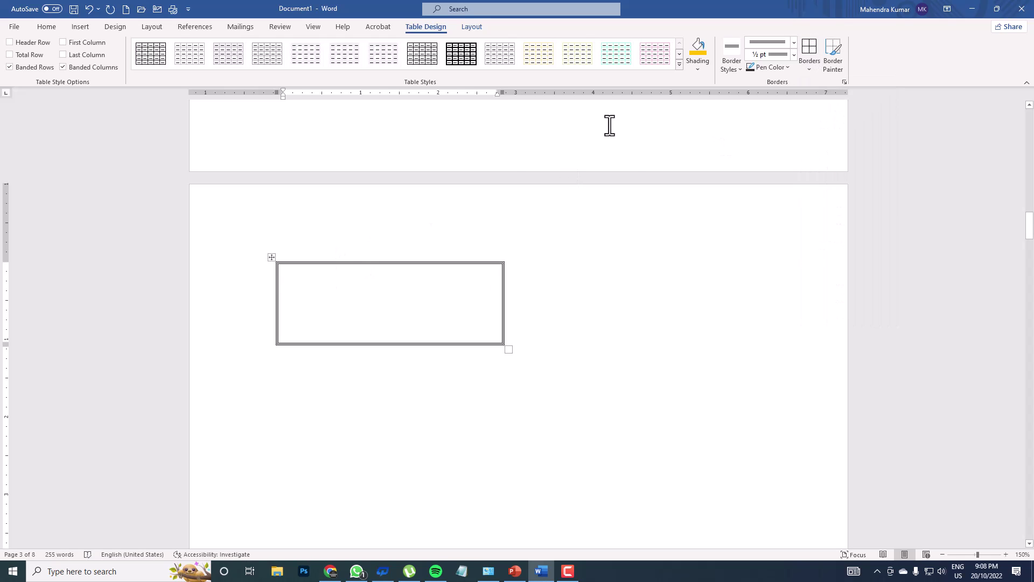
- Choose a single-line border style with the Border Painter, and delete the drawn table
{"action": "left_click", "coordinate": [790, 53]}
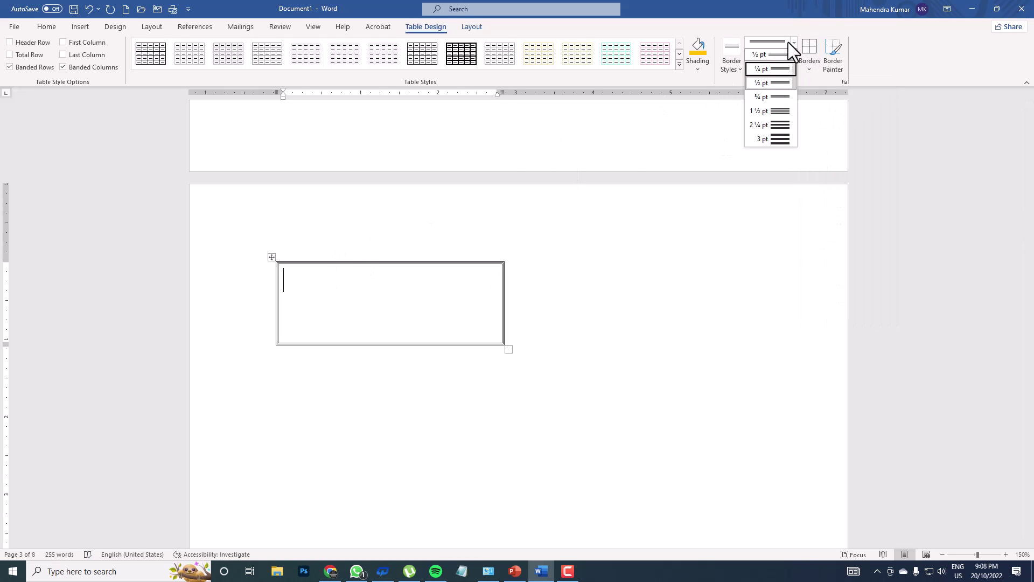
{"action": "left_click", "coordinate": [792, 41]}
{"action": "left_click", "coordinate": [774, 70]}
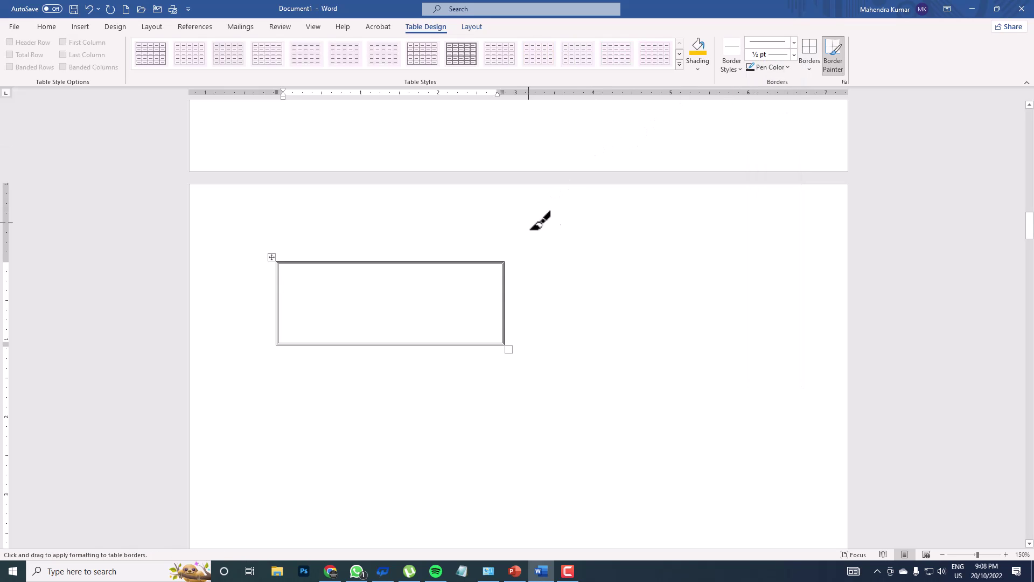
{"action": "left_click", "coordinate": [505, 307]}
{"action": "key", "text": "Delete"}
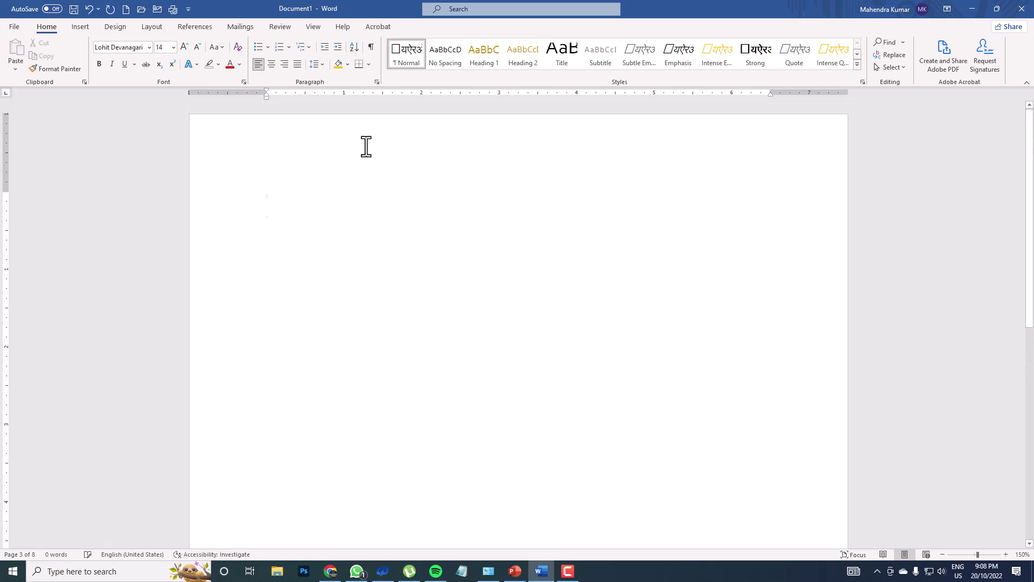
- Insert a table with ten columns and five rows on the empty page
{"action": "left_click", "coordinate": [88, 27]}
{"action": "left_click", "coordinate": [93, 64]}
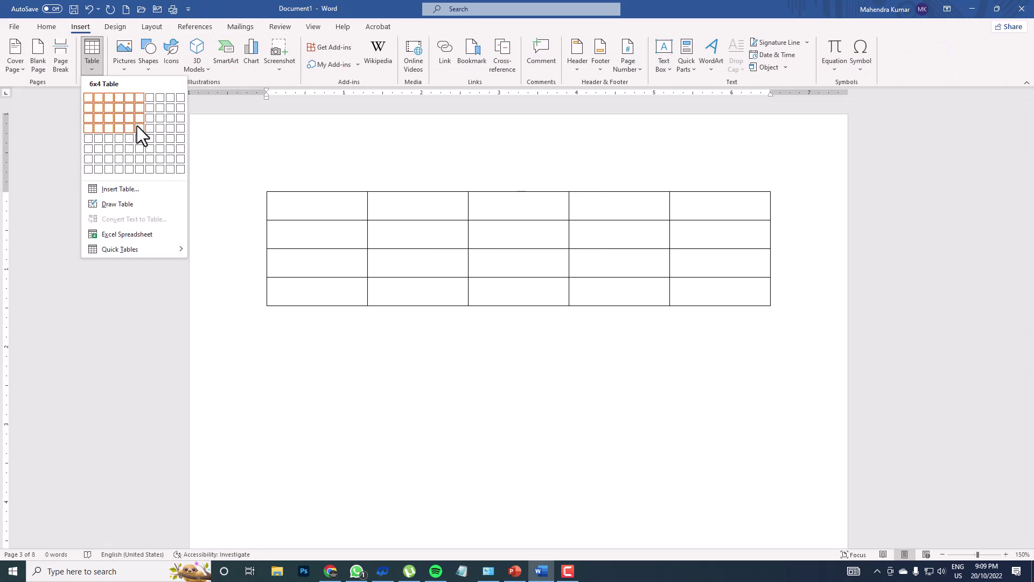
{"action": "left_click", "coordinate": [177, 141]}
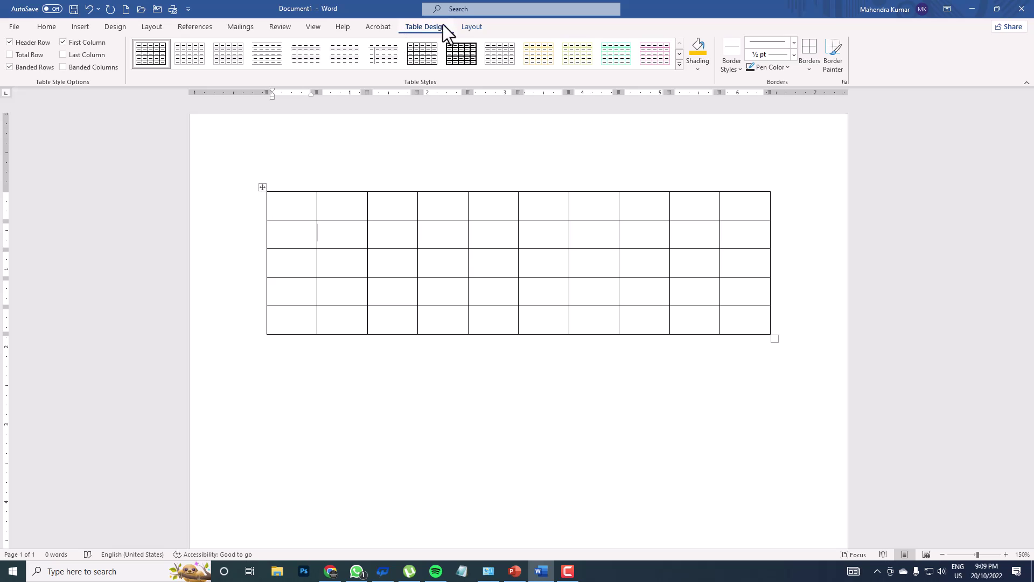
- Erase four columns of the ten-column table and widen the table until each cell is about 0.97" wide
{"action": "left_click", "coordinate": [468, 27]}
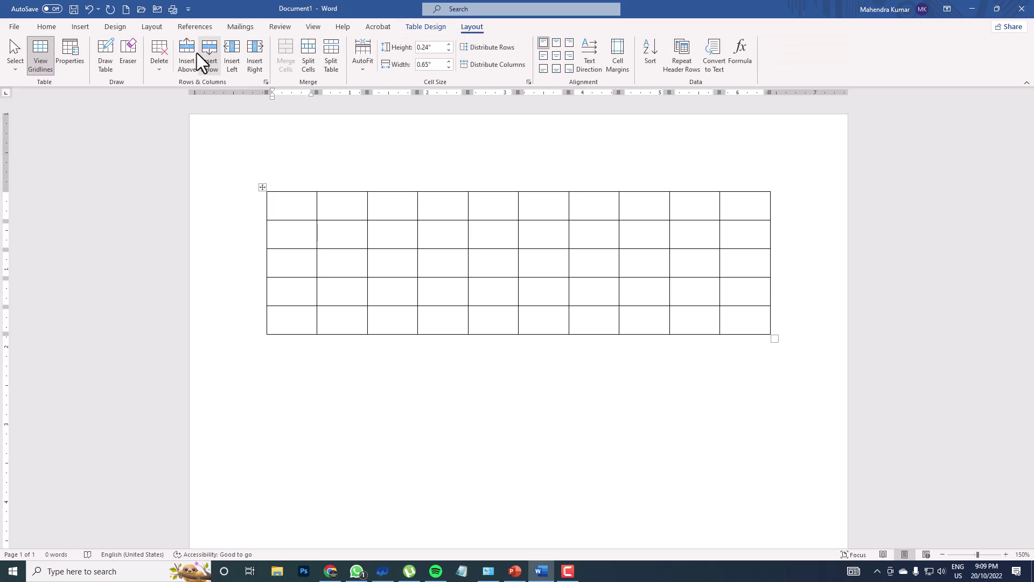
{"action": "left_click", "coordinate": [127, 56]}
{"action": "left_click_drag", "start_coordinate": [279, 187], "coordinate": [284, 335]}
{"action": "left_click_drag", "start_coordinate": [295, 190], "coordinate": [295, 343]}
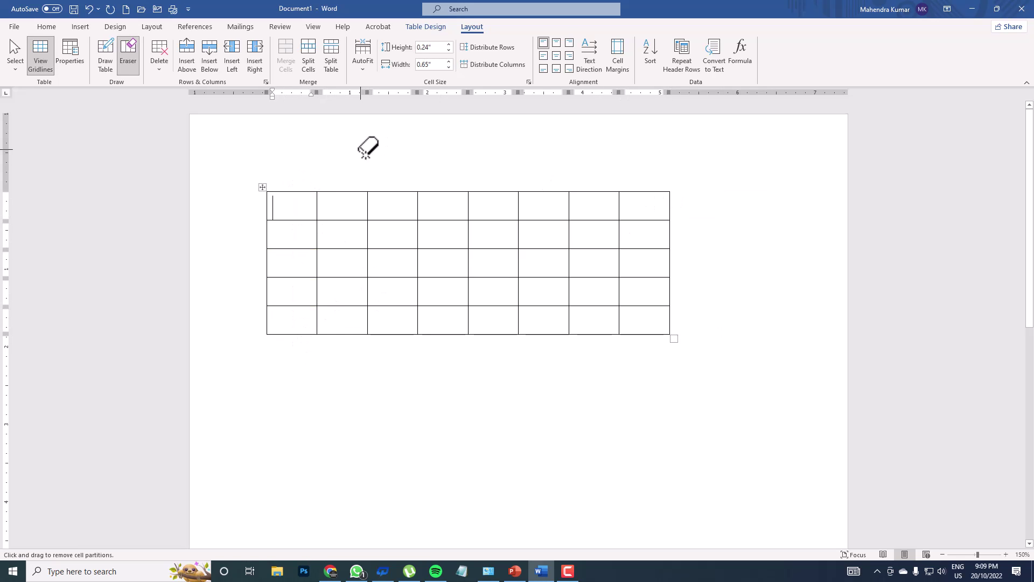
{"action": "mouse_move", "coordinate": [645, 197]}
{"action": "left_mouse_down"}
{"action": "mouse_move", "coordinate": [655, 346]}
{"action": "mouse_move", "coordinate": [680, 352]}
{"action": "left_mouse_up"}
{"action": "mouse_move", "coordinate": [570, 196]}
{"action": "left_mouse_down"}
{"action": "mouse_move", "coordinate": [609, 198]}
{"action": "mouse_move", "coordinate": [622, 181]}
{"action": "left_mouse_up"}
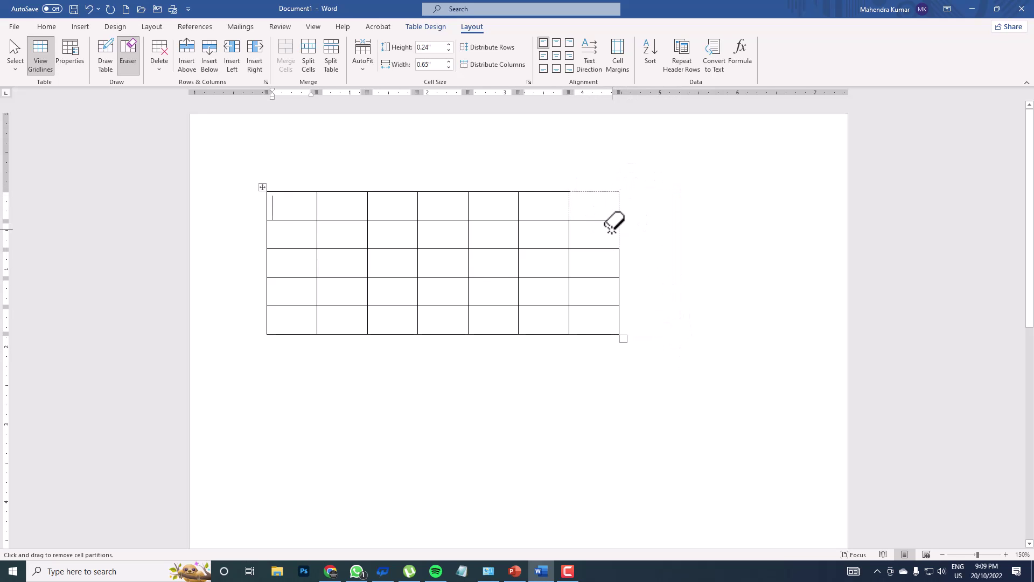
{"action": "mouse_move", "coordinate": [591, 217]}
{"action": "left_mouse_down"}
{"action": "mouse_move", "coordinate": [619, 237]}
{"action": "mouse_move", "coordinate": [606, 226]}
{"action": "mouse_move", "coordinate": [609, 353]}
{"action": "left_mouse_up"}
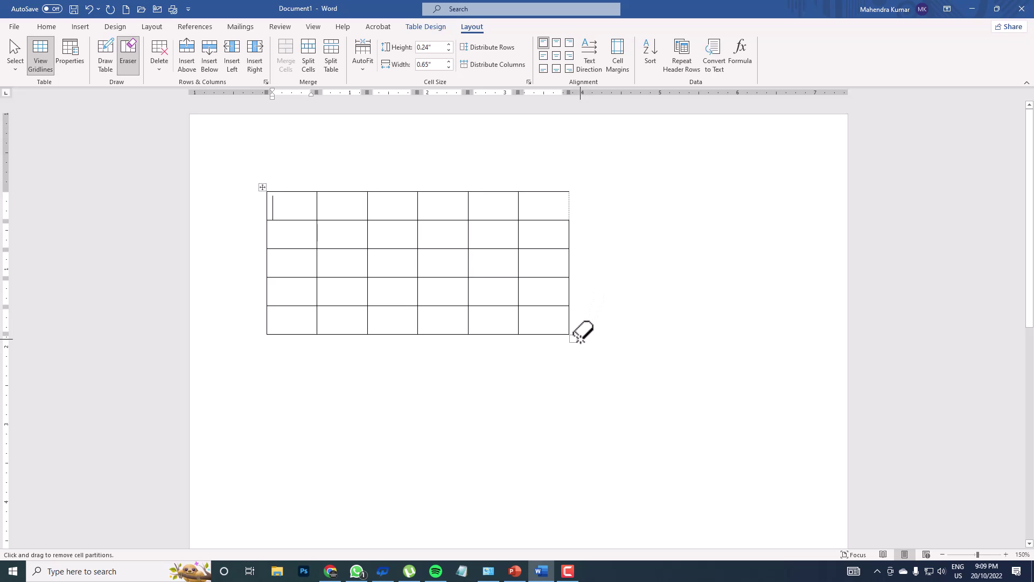
{"action": "key", "text": "Escape"}
{"action": "left_click_drag", "start_coordinate": [574, 339], "coordinate": [716, 324]}
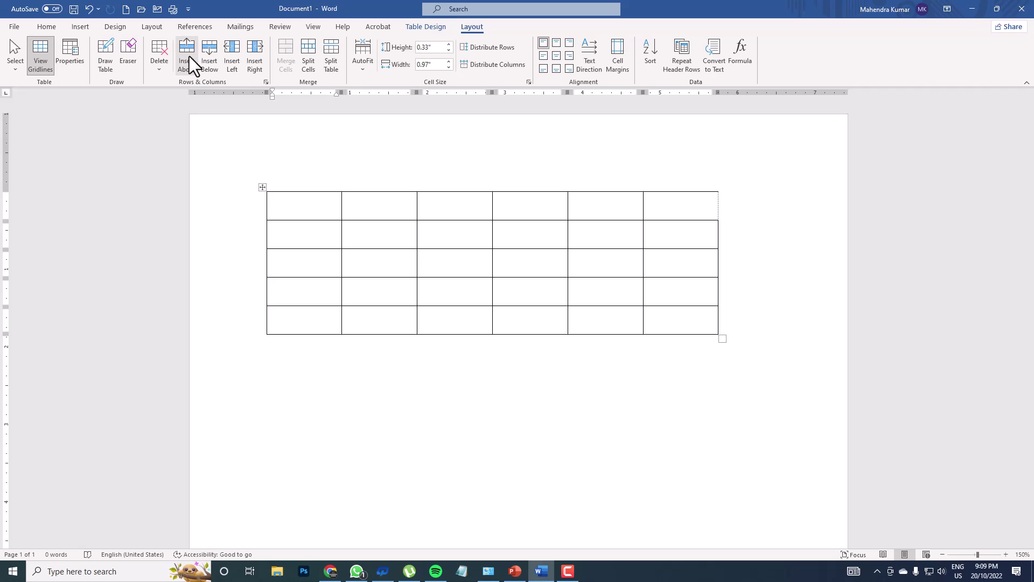
- Select the table's second row and insert four rows above it
{"action": "left_click_drag", "start_coordinate": [284, 233], "coordinate": [700, 240]}
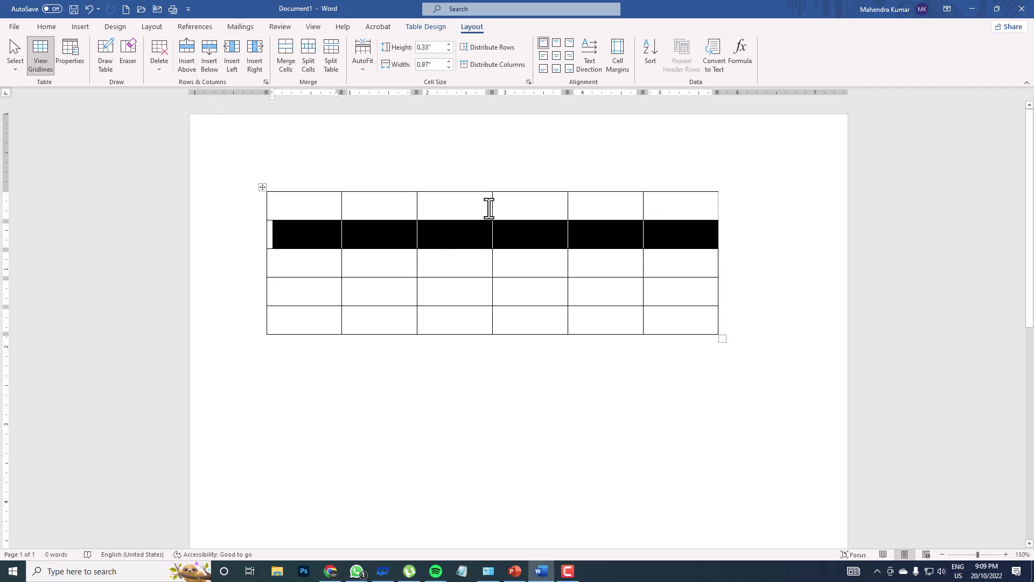
{"action": "left_click", "coordinate": [192, 50]}
{"action": "left_click", "coordinate": [192, 50]}
{"action": "left_click", "coordinate": [192, 50]}
{"action": "left_click", "coordinate": [192, 50]}
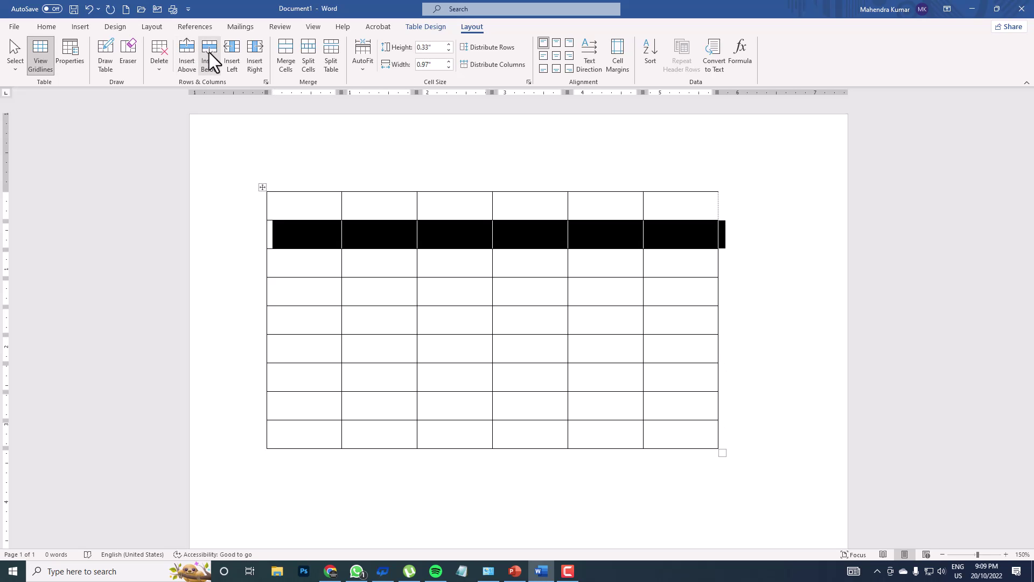
- Insert five rows below the selected second row
{"action": "left_click", "coordinate": [209, 53]}
{"action": "left_click", "coordinate": [209, 53]}
{"action": "left_click", "coordinate": [209, 53]}
{"action": "left_click", "coordinate": [210, 53]}
{"action": "left_click", "coordinate": [209, 53]}
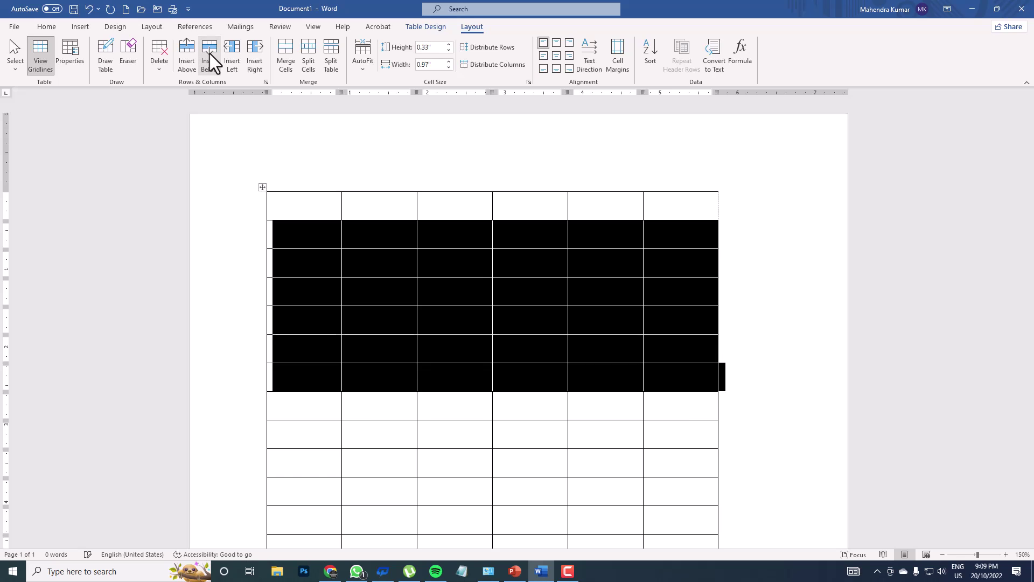
- Select the third column's cells and insert one new column to their left and one to their right
{"action": "left_click", "coordinate": [352, 232]}
{"action": "left_click_drag", "start_coordinate": [473, 212], "coordinate": [454, 433]}
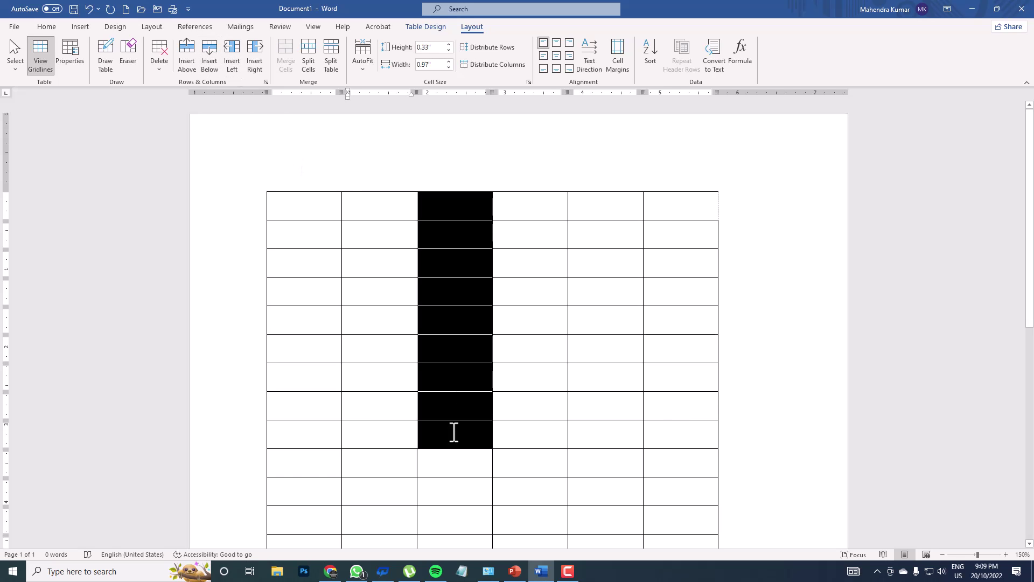
{"action": "left_click", "coordinate": [233, 56]}
{"action": "left_click", "coordinate": [263, 53]}
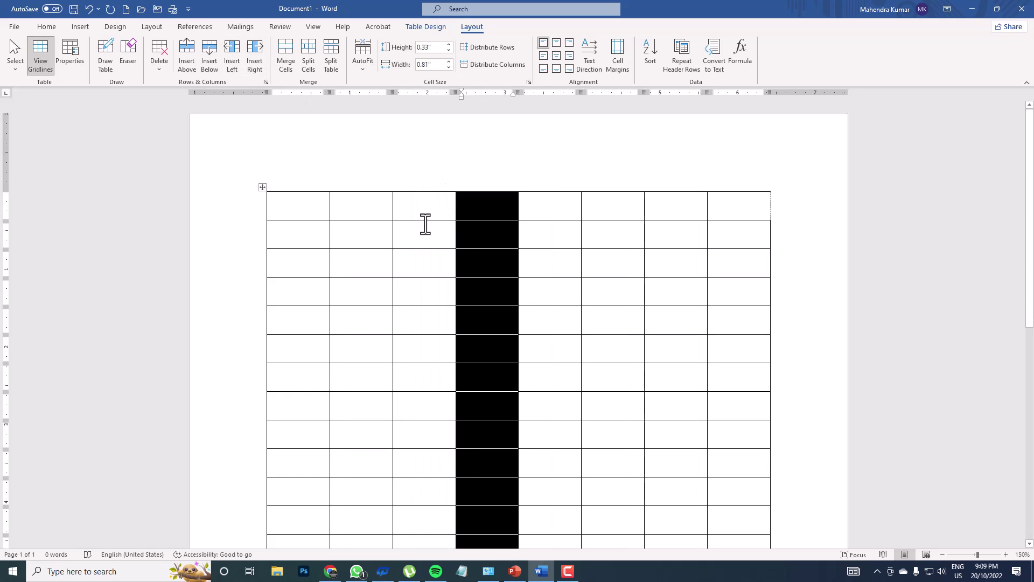
{"action": "scroll", "coordinate": [425, 224], "scroll_direction": "down", "scroll_amount": 3}
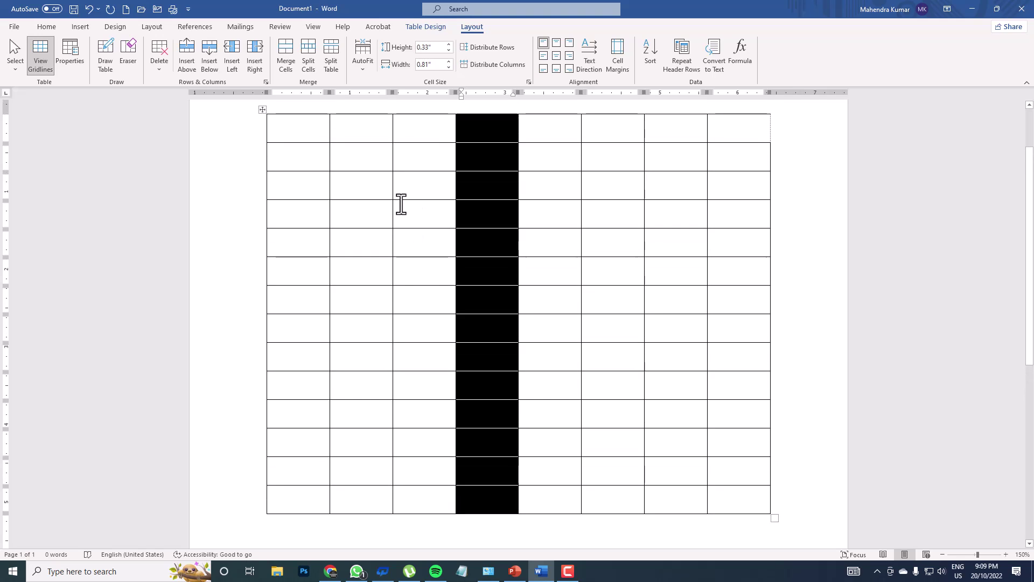
{"action": "left_click", "coordinate": [402, 204]}
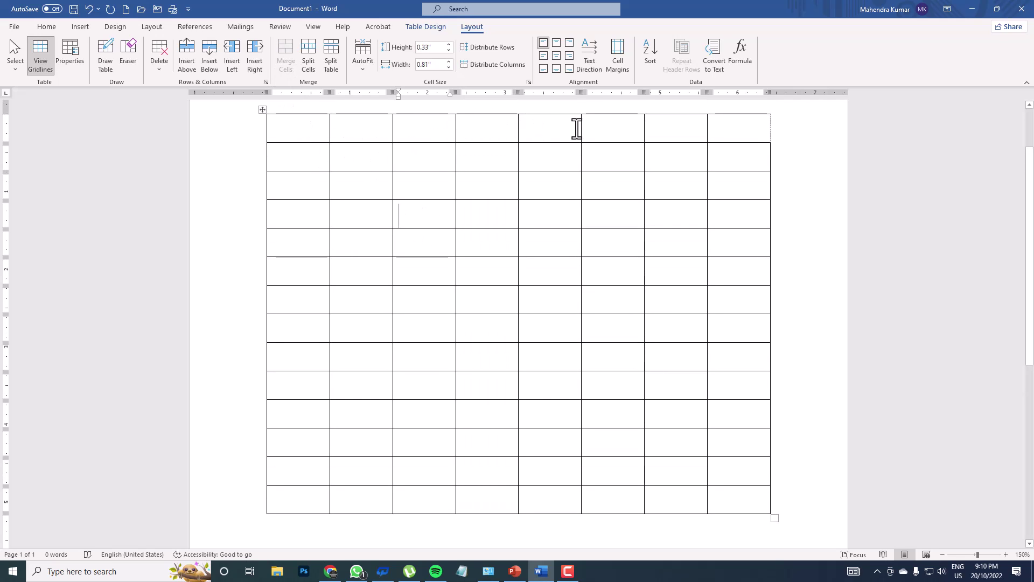
- Merge the last three cells of the table's first row into one cell
{"action": "left_click_drag", "start_coordinate": [620, 128], "coordinate": [729, 132]}
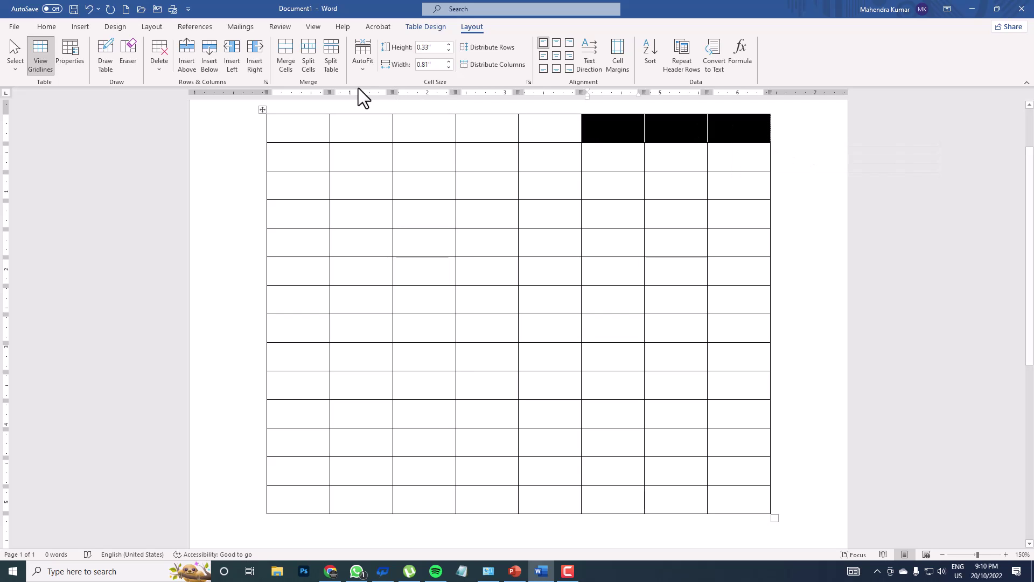
{"action": "left_click", "coordinate": [289, 48]}
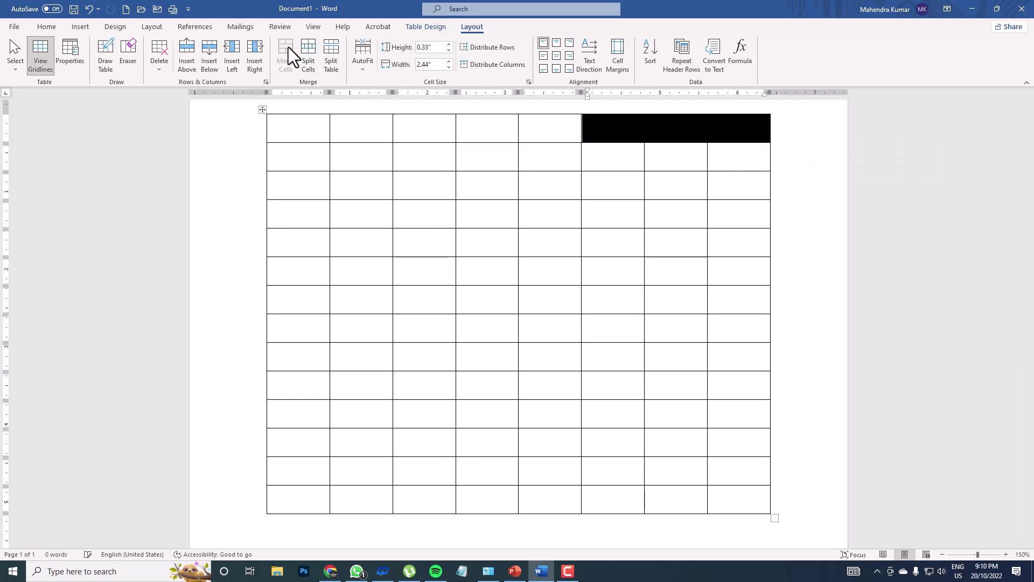
{"action": "left_click", "coordinate": [641, 135]}
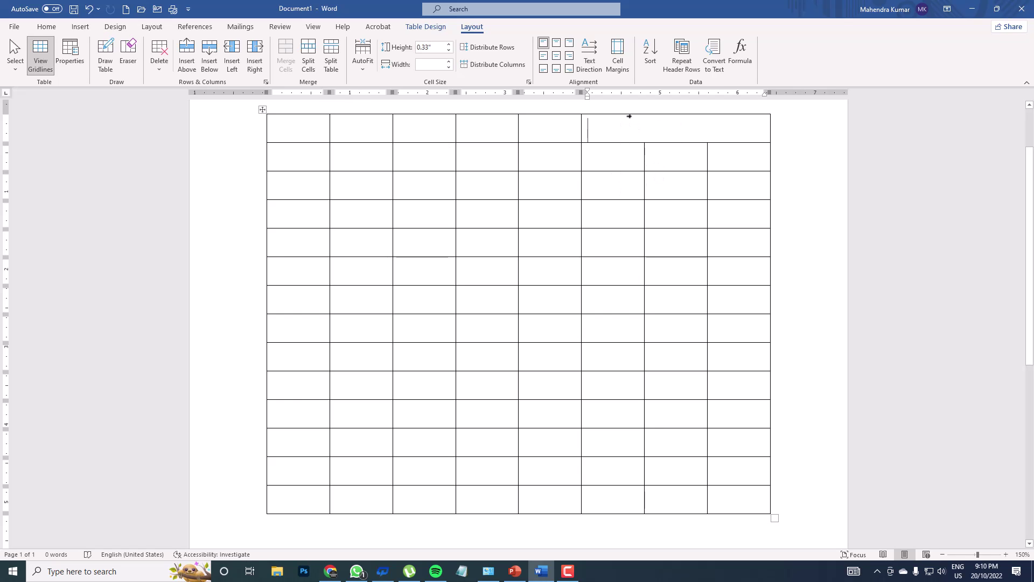
- Split the merged cell at the end of the table's first row into five columns and one row
{"action": "left_click", "coordinate": [308, 54]}
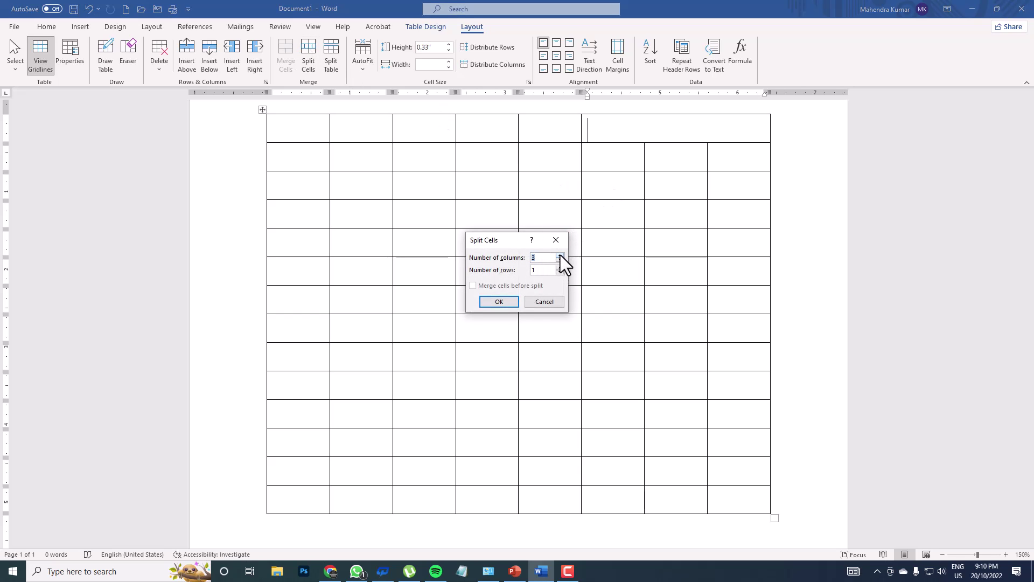
{"action": "left_click", "coordinate": [506, 302]}
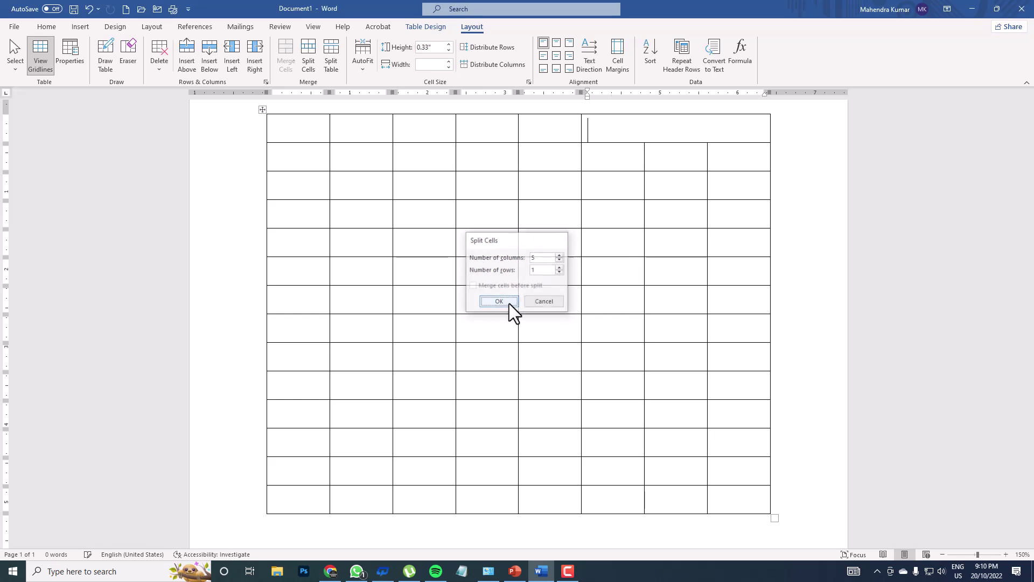
{"action": "left_click", "coordinate": [600, 252]}
{"action": "left_click", "coordinate": [647, 135]}
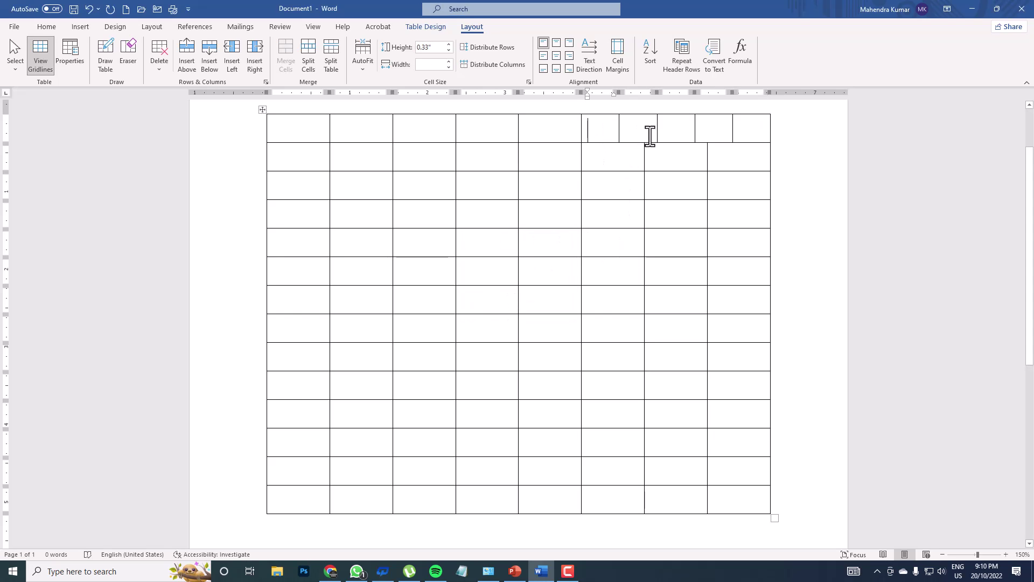
{"action": "left_click_drag", "start_coordinate": [602, 127], "coordinate": [746, 132]}
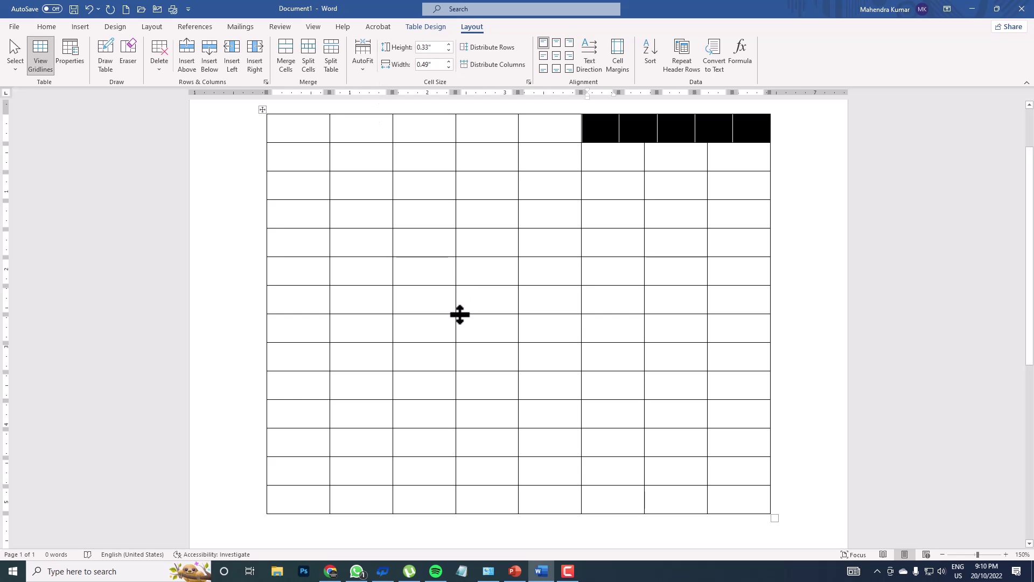
- Delete the existing table and insert a new one with four columns and three rows
{"action": "key", "text": "ctrl+a"}
{"action": "key", "text": "Delete"}
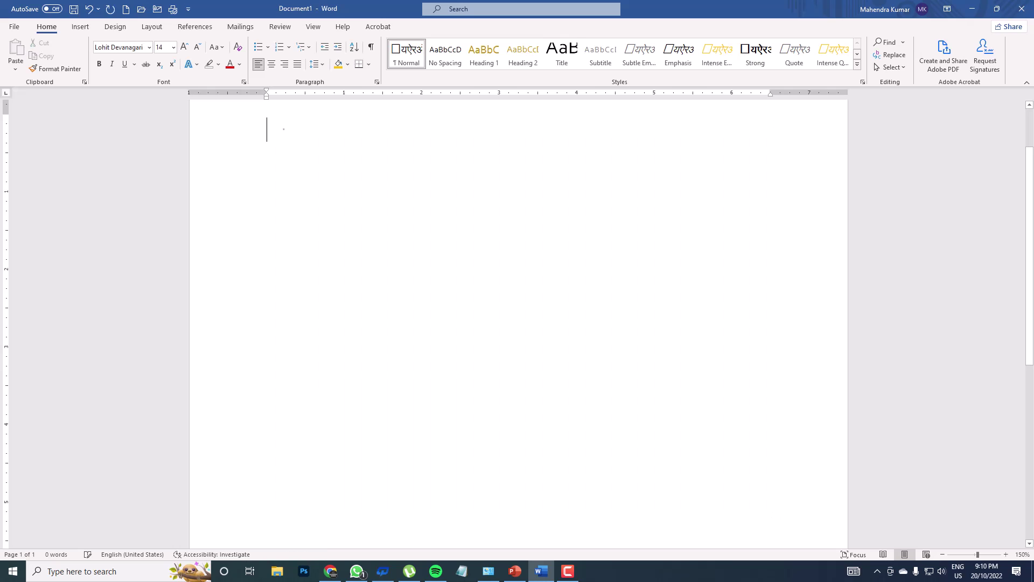
{"action": "left_click", "coordinate": [88, 29]}
{"action": "left_click", "coordinate": [100, 66]}
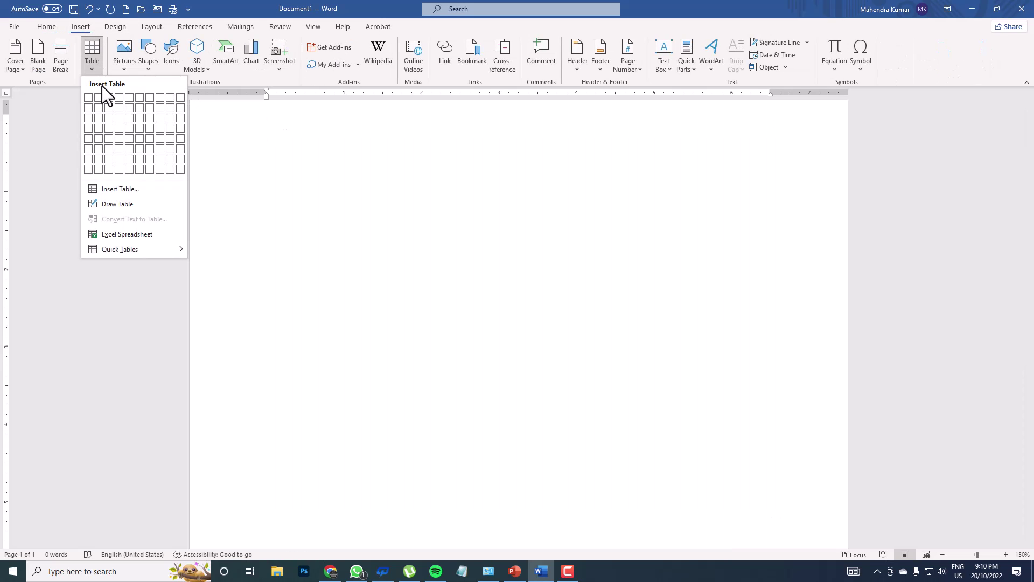
{"action": "left_click", "coordinate": [116, 115]}
- Fill the table's first row with the headings Name, Address, Salary and Tax
{"action": "type", "text": "Name"}
{"action": "key", "text": "Tab"}
{"action": "type", "text": "Addr"}
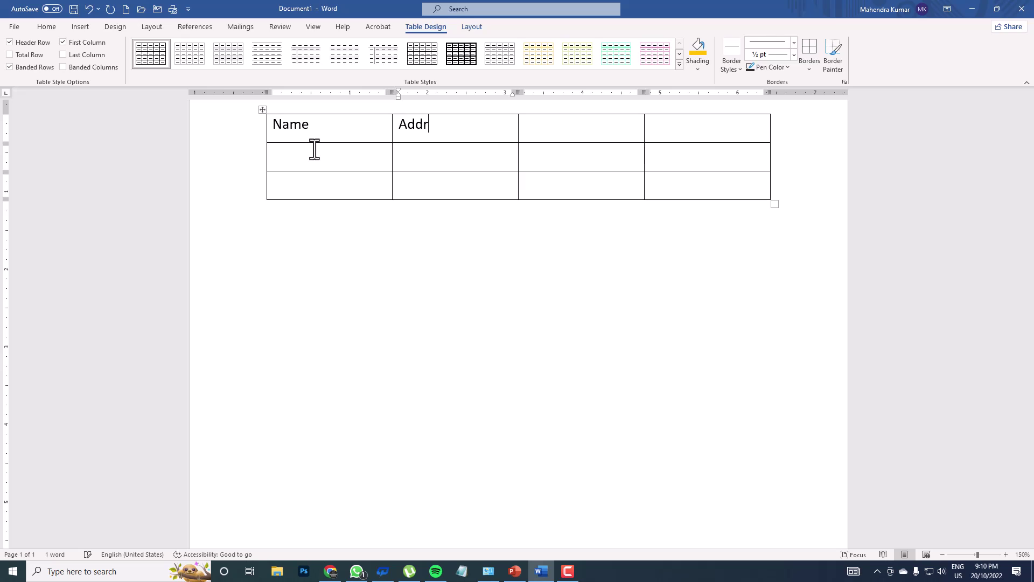
{"action": "key", "text": "Tab"}
{"action": "type", "text": "Salary"}
{"action": "key", "text": "Tab"}
{"action": "type", "text": "TAx"}
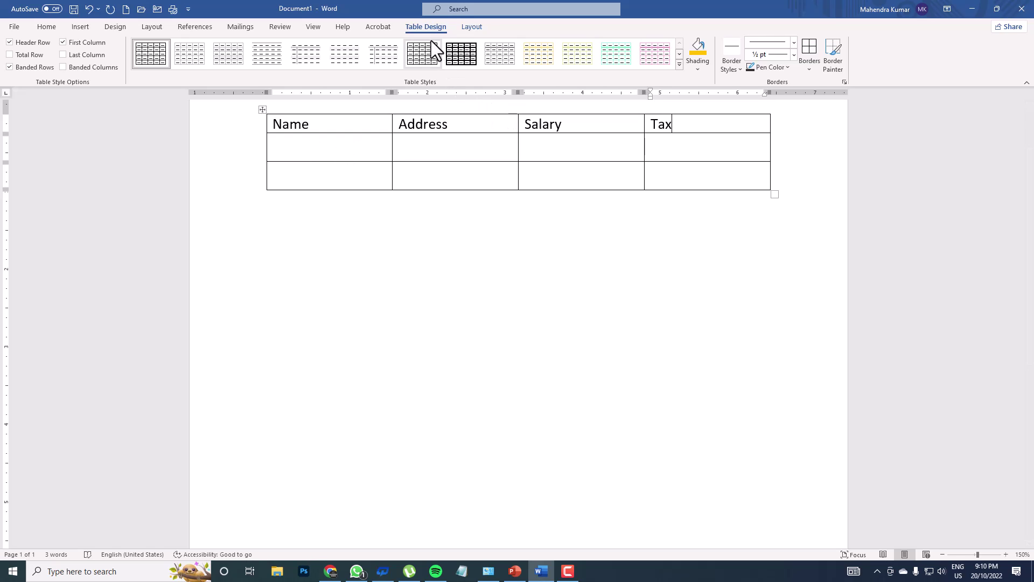
- Add two blank rows below the table's last row
{"action": "left_click", "coordinate": [471, 27]}
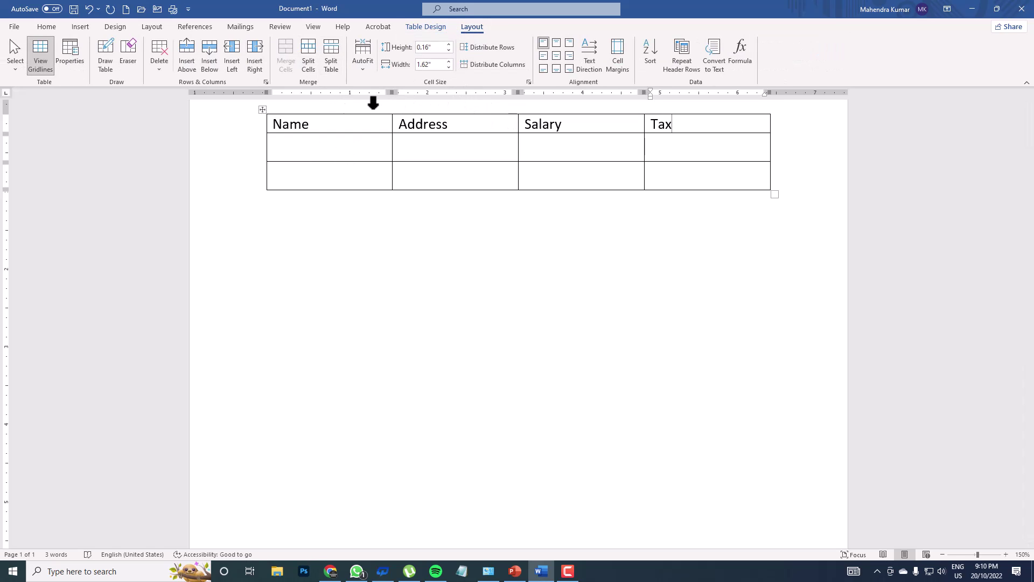
{"action": "left_click_drag", "start_coordinate": [722, 179], "coordinate": [330, 127]}
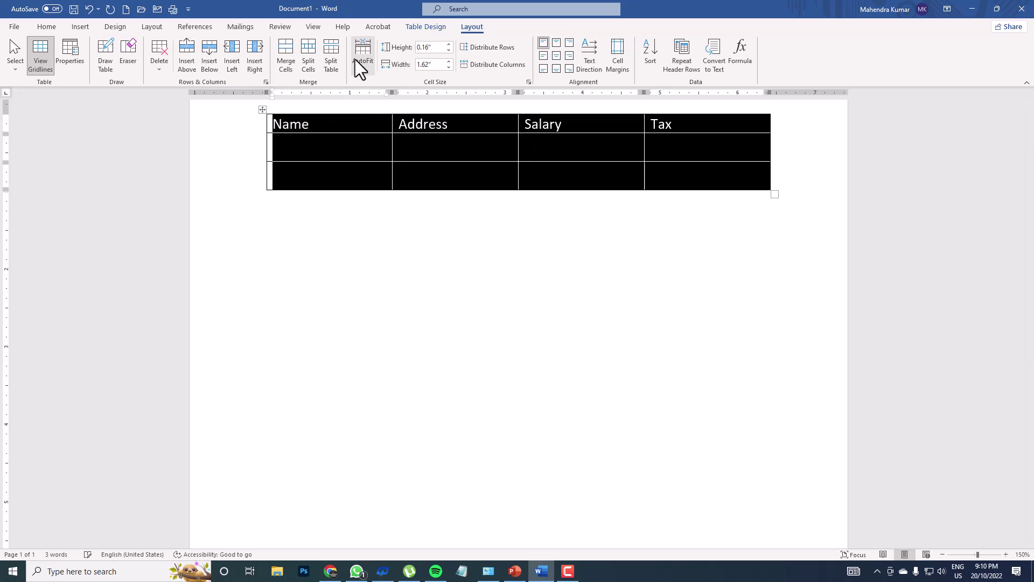
{"action": "left_click", "coordinate": [382, 167]}
{"action": "left_click_drag", "start_coordinate": [327, 150], "coordinate": [658, 146]}
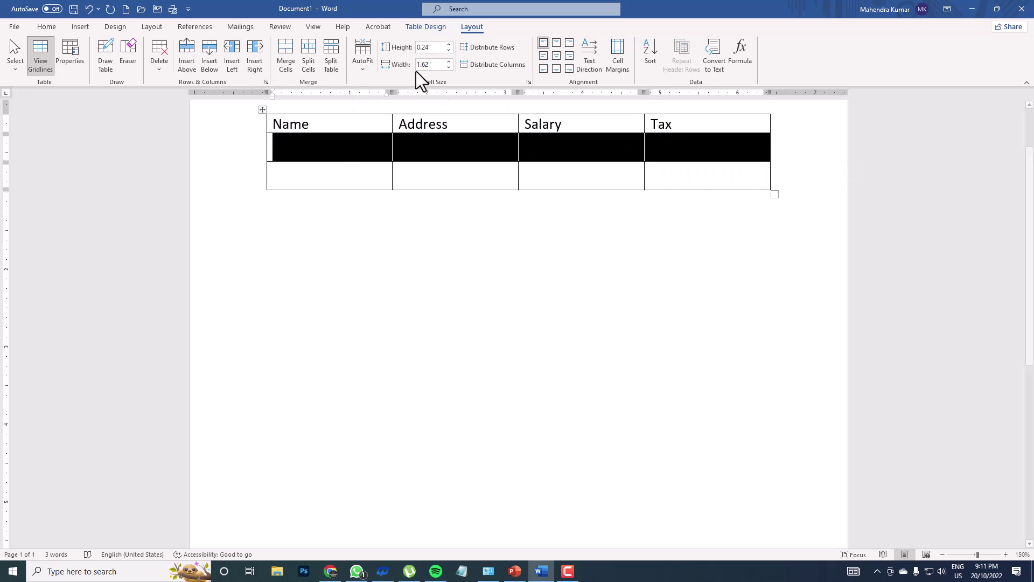
{"action": "left_click_drag", "start_coordinate": [328, 168], "coordinate": [711, 194]}
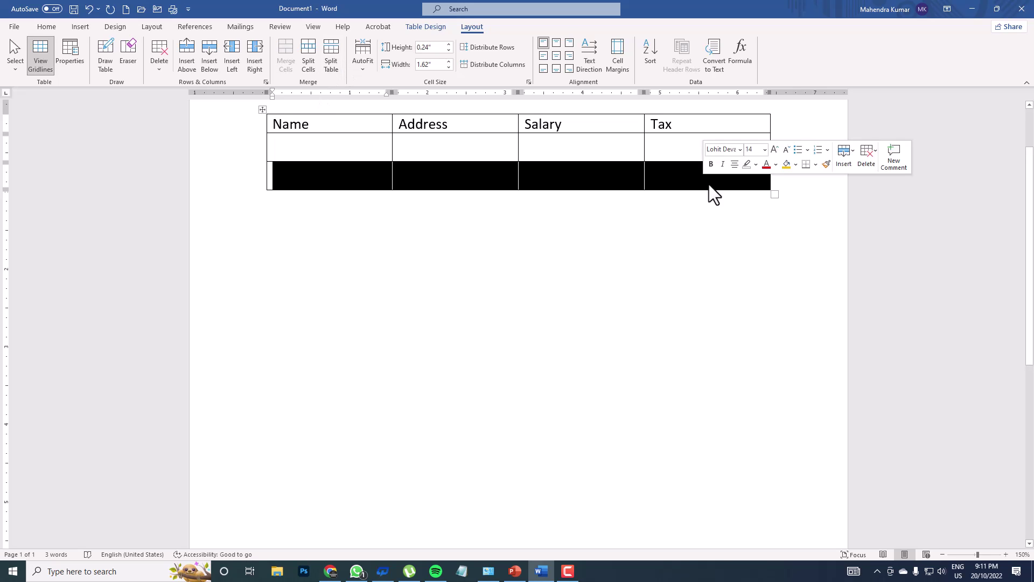
{"action": "left_click", "coordinate": [777, 180]}
{"action": "key", "text": "Return"}
{"action": "key", "text": "Return"}
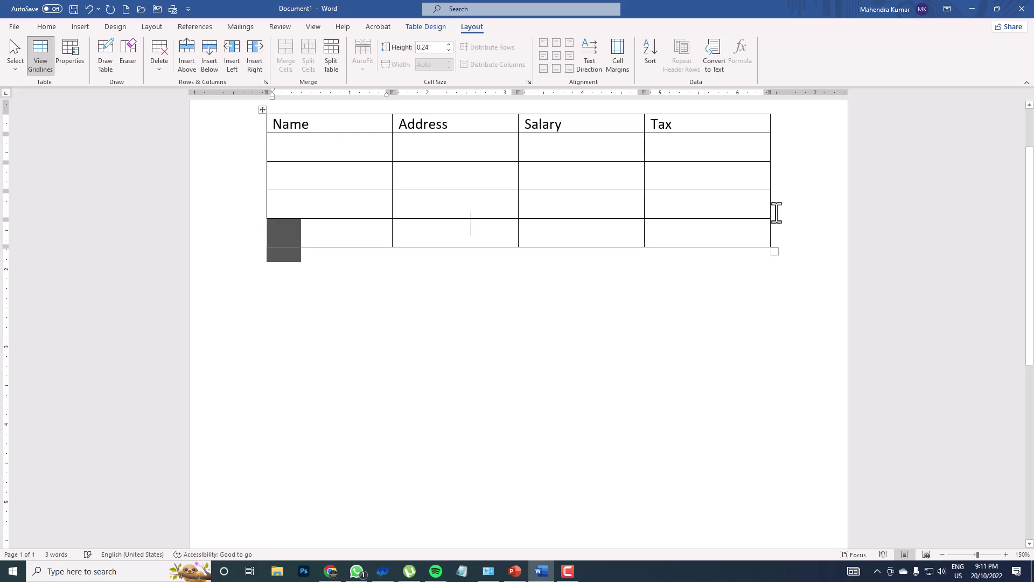
- Split the table in two so that its third row starts a separate table
{"action": "left_click_drag", "start_coordinate": [304, 176], "coordinate": [698, 191]}
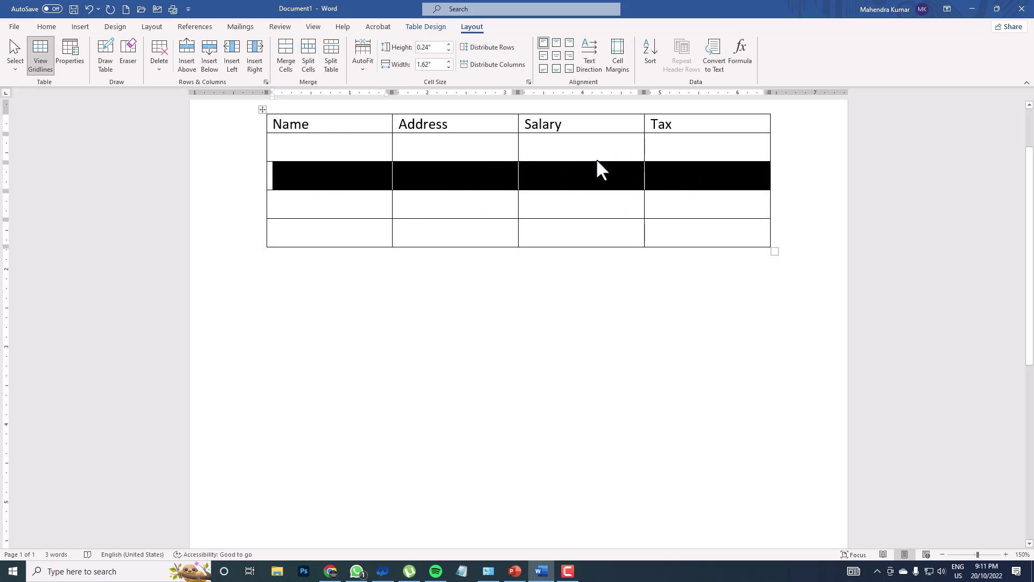
{"action": "left_click", "coordinate": [331, 54]}
{"action": "left_click", "coordinate": [298, 224]}
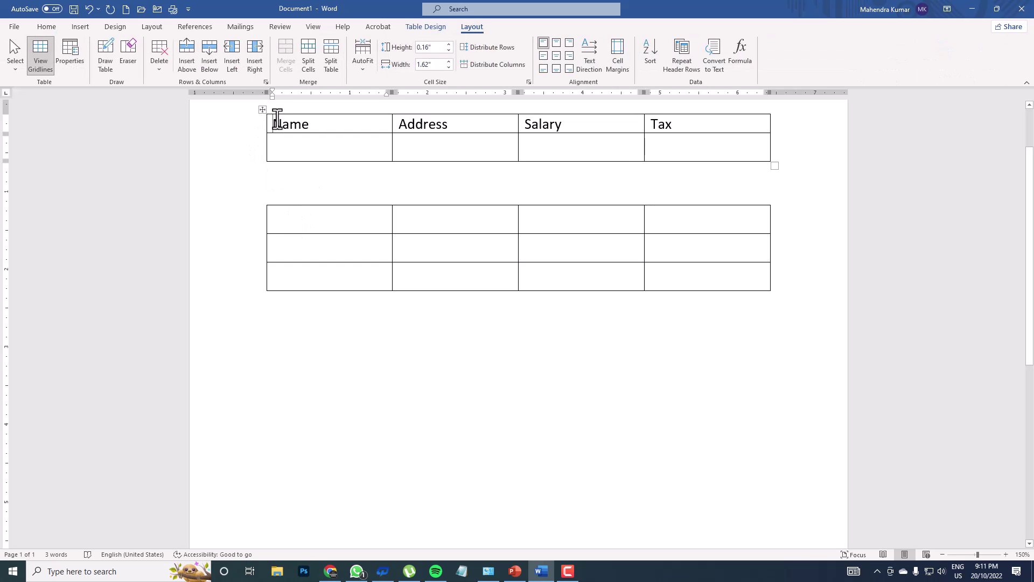
- Select the whole lower table and move it up to rejoin the table with the headings
{"action": "left_click", "coordinate": [276, 221]}
{"action": "left_click", "coordinate": [263, 200]}
{"action": "right_click", "coordinate": [263, 202]}
{"action": "key", "text": "Escape"}
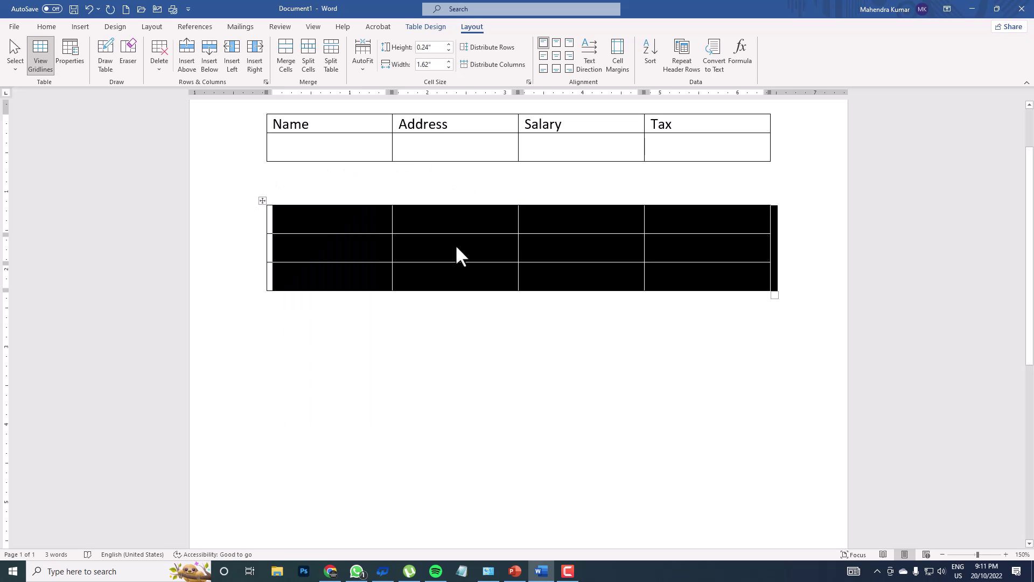
{"action": "key", "text": "alt+shift+Up"}
{"action": "left_click", "coordinate": [452, 216]}
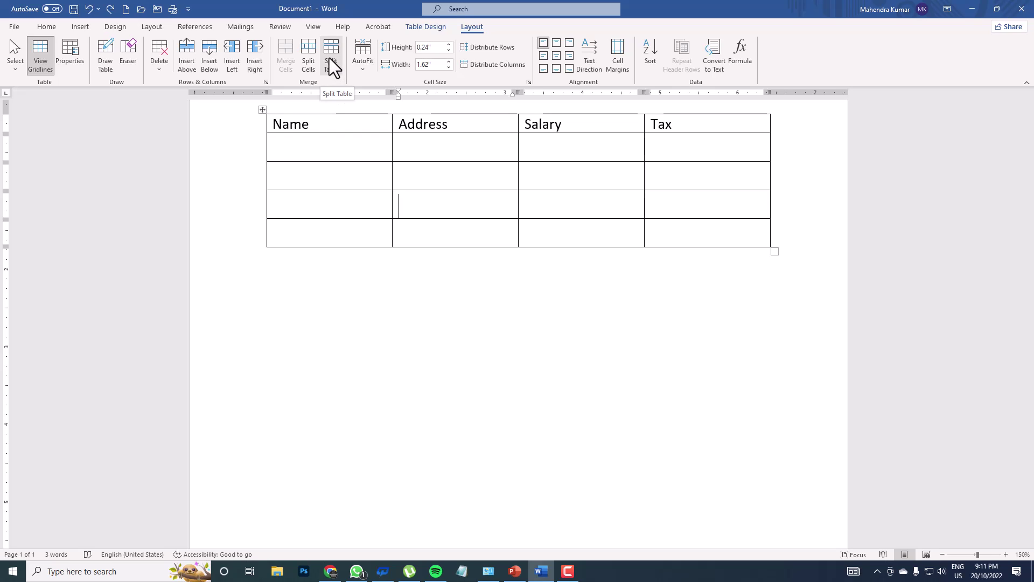
- Apply AutoFit Window to the table, then select all its cells and apply AutoFit Contents
{"action": "left_click", "coordinate": [362, 66]}
{"action": "left_click", "coordinate": [394, 98]}
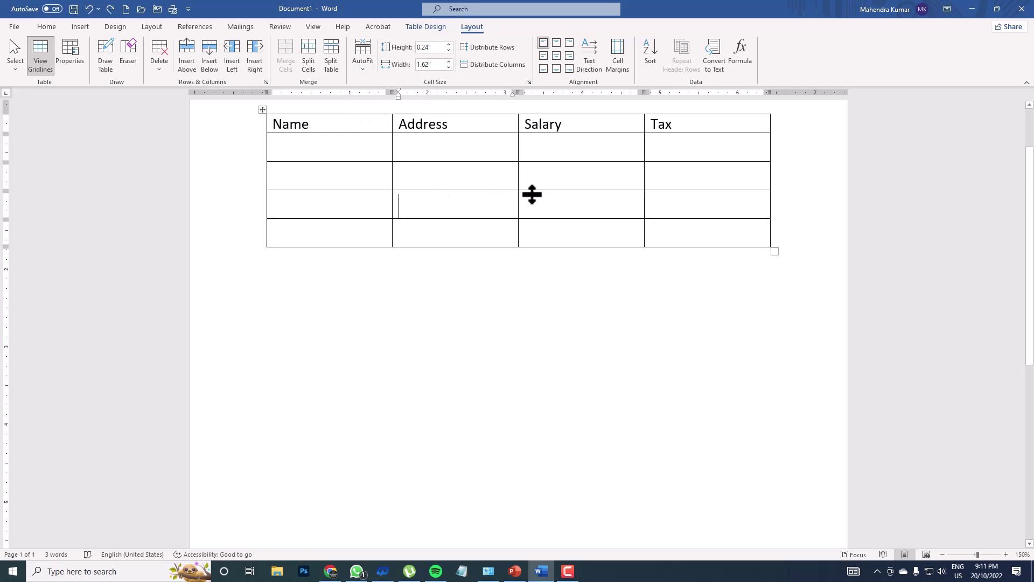
{"action": "left_click_drag", "start_coordinate": [695, 229], "coordinate": [323, 124]}
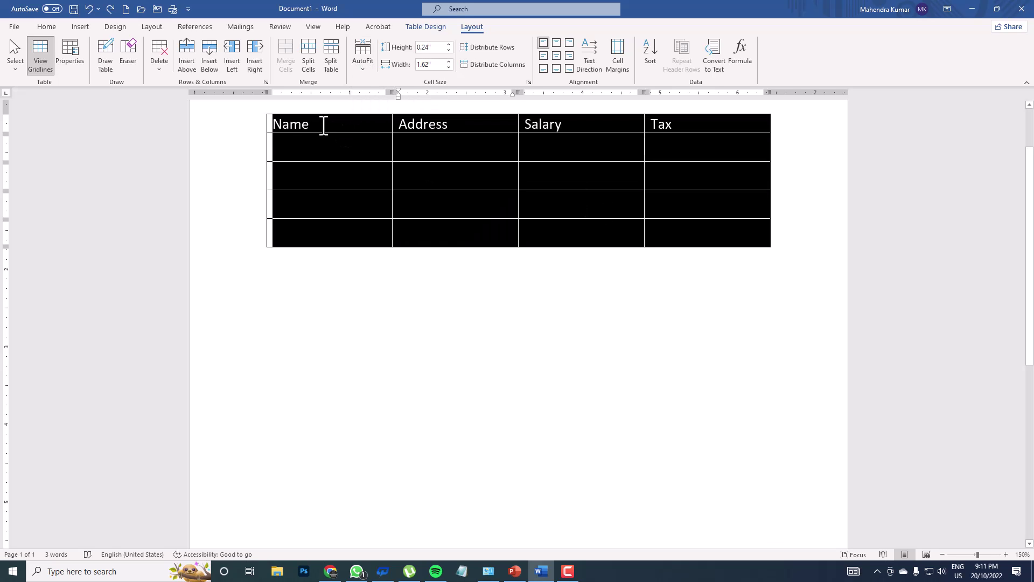
{"action": "left_click", "coordinate": [369, 69]}
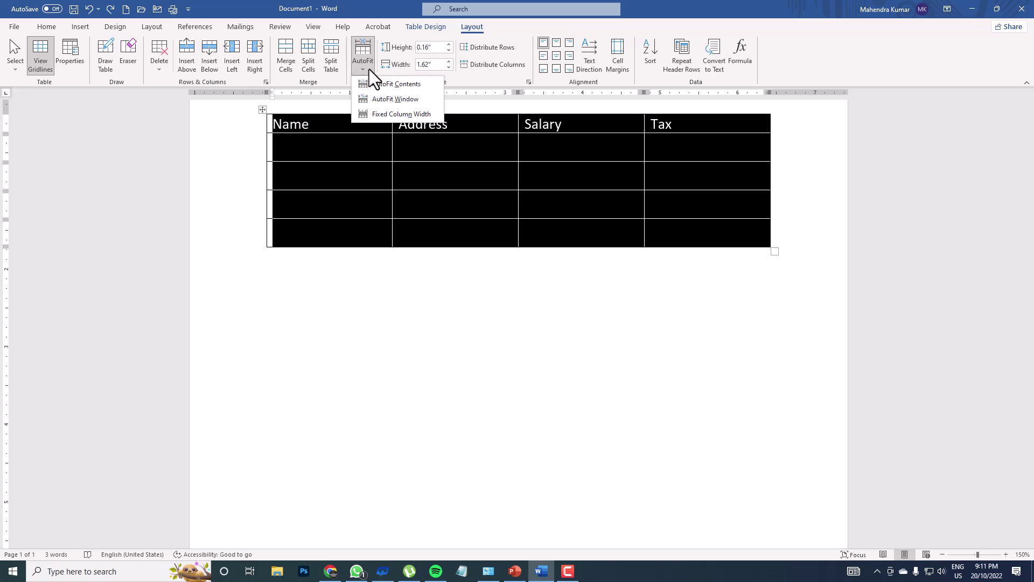
{"action": "left_click", "coordinate": [406, 85]}
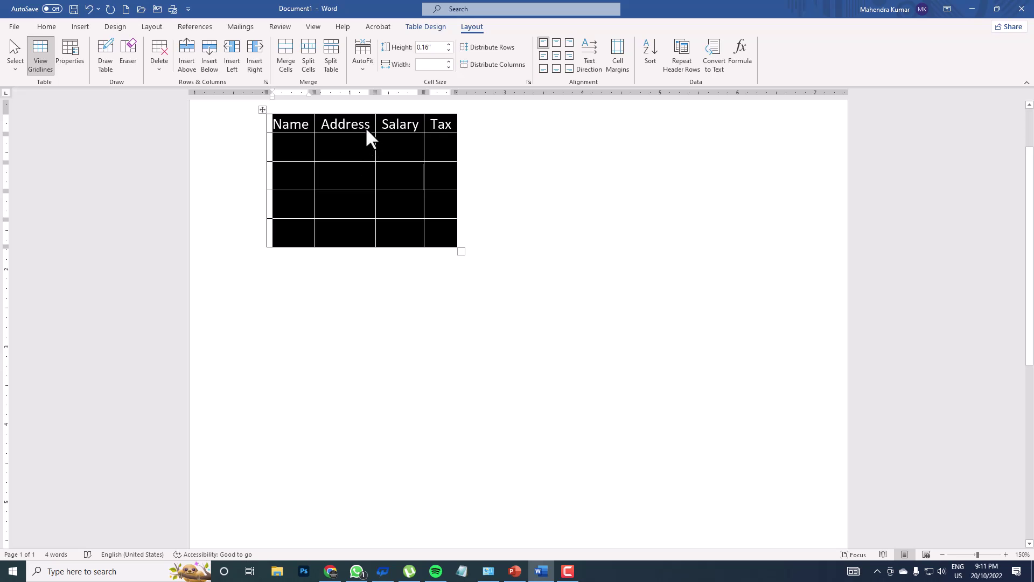
- Autofit the selected table to the window and switch it to Fixed Column Width
{"action": "left_click", "coordinate": [357, 68]}
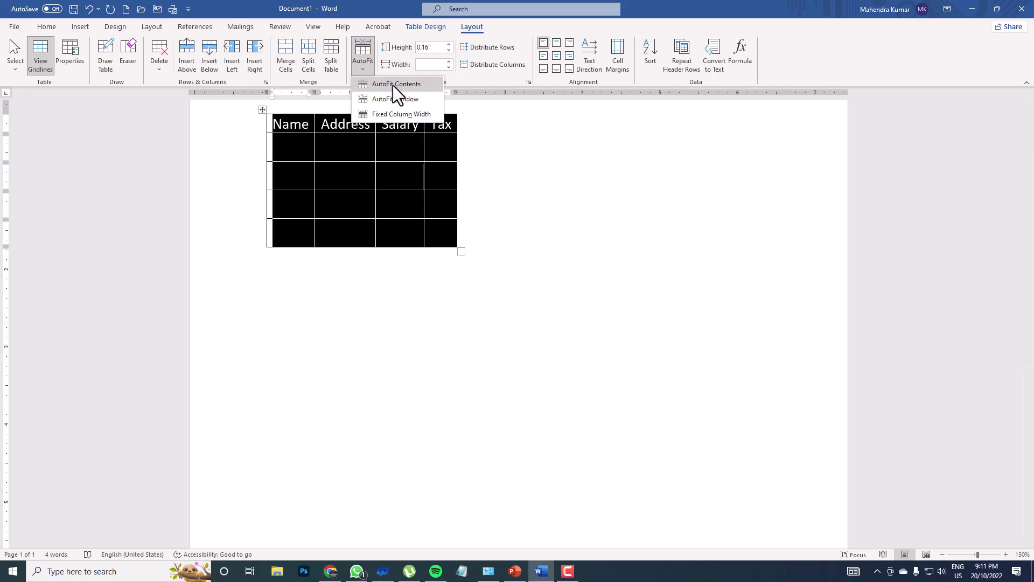
{"action": "left_click", "coordinate": [392, 102]}
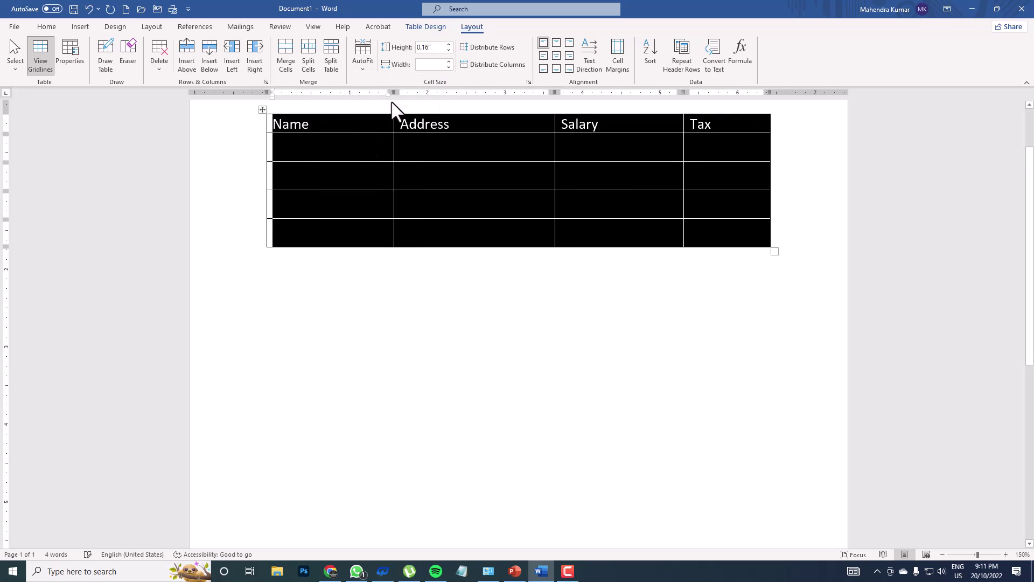
{"action": "left_click", "coordinate": [367, 66]}
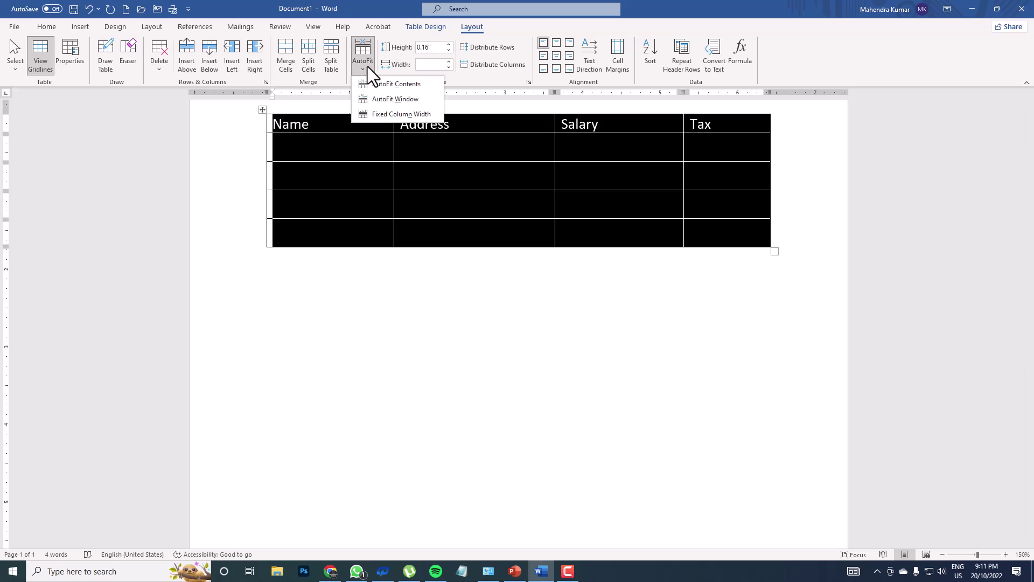
{"action": "left_click", "coordinate": [382, 112]}
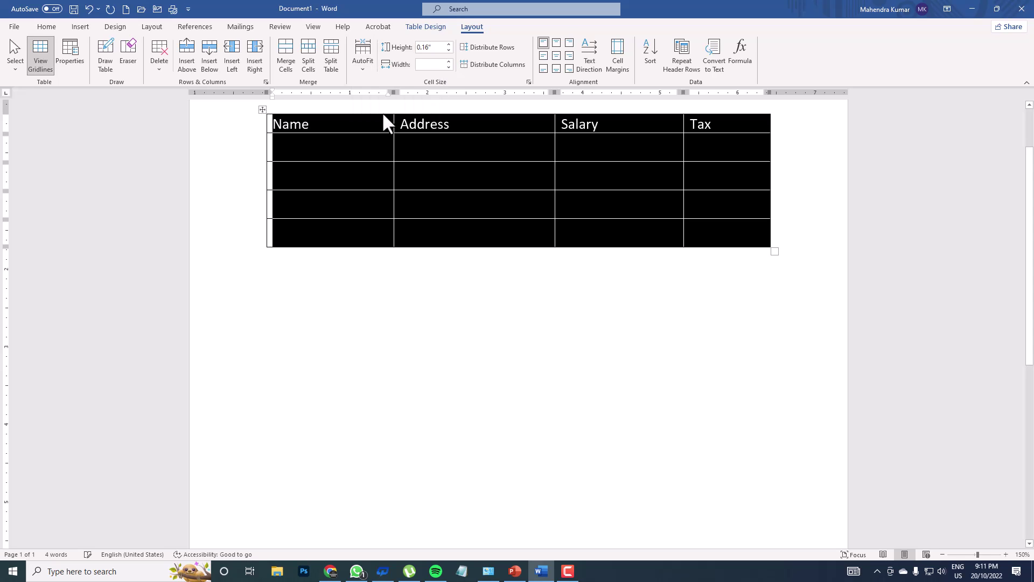
- Apply AutoFit Contents to the selected table again, followed by AutoFit Window
{"action": "left_click", "coordinate": [370, 70]}
{"action": "left_click", "coordinate": [377, 85]}
{"action": "left_click", "coordinate": [369, 67]}
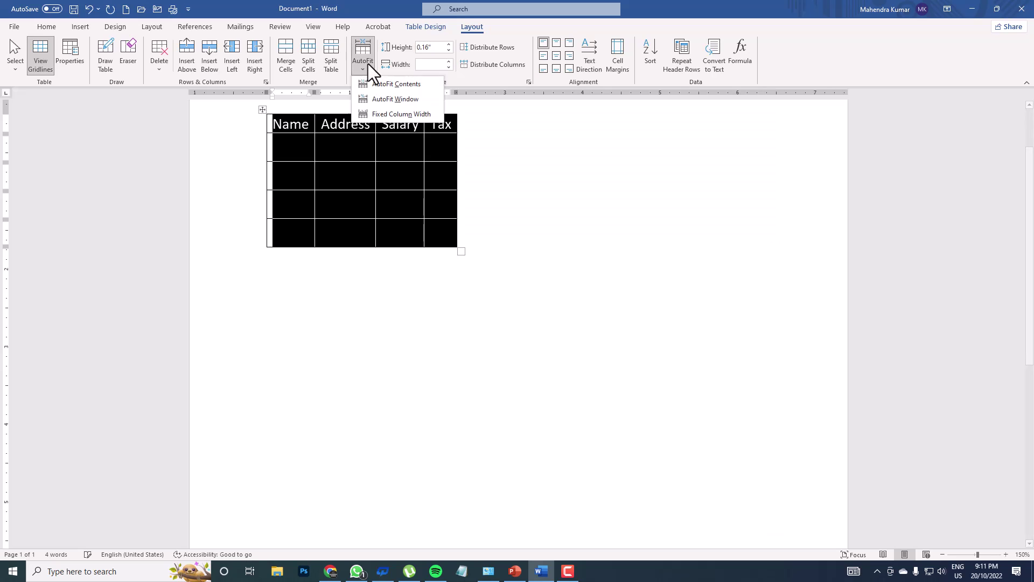
{"action": "left_click", "coordinate": [383, 97]}
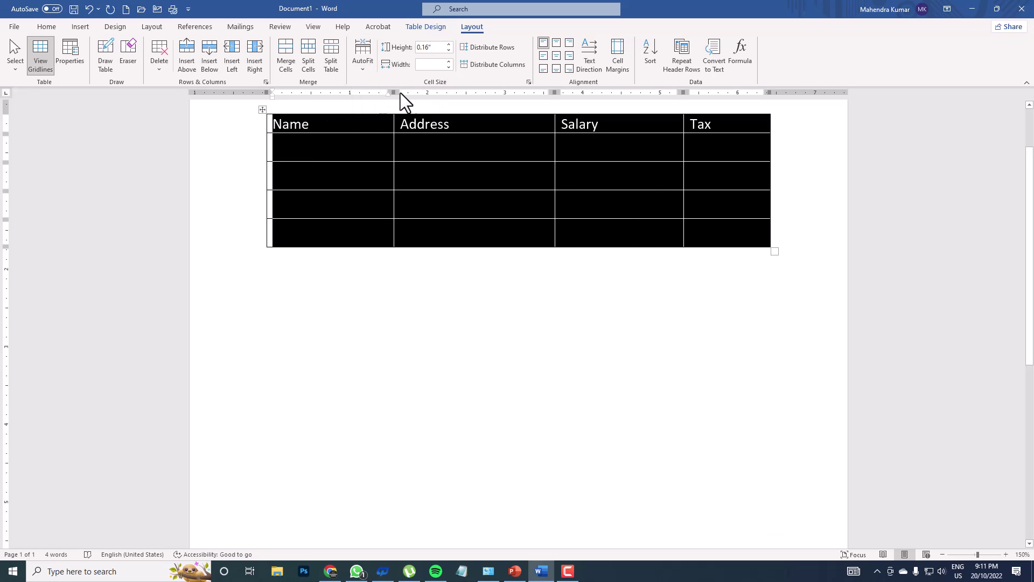
- Set the height of all the table's rows to 0.6 inches
{"action": "left_click", "coordinate": [368, 67]}
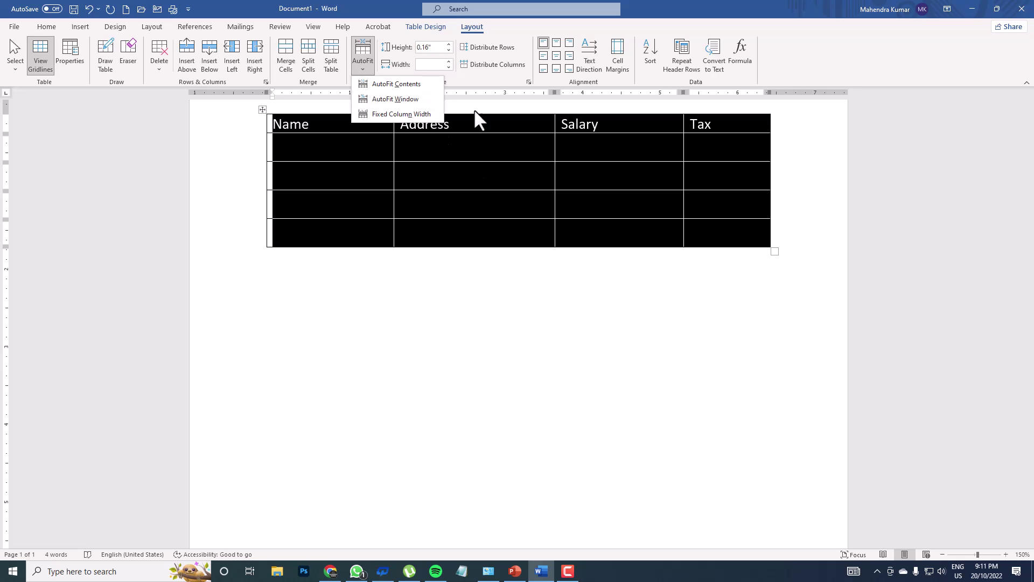
{"action": "left_click", "coordinate": [450, 50]}
{"action": "left_click", "coordinate": [448, 43]}
{"action": "left_click", "coordinate": [449, 43]}
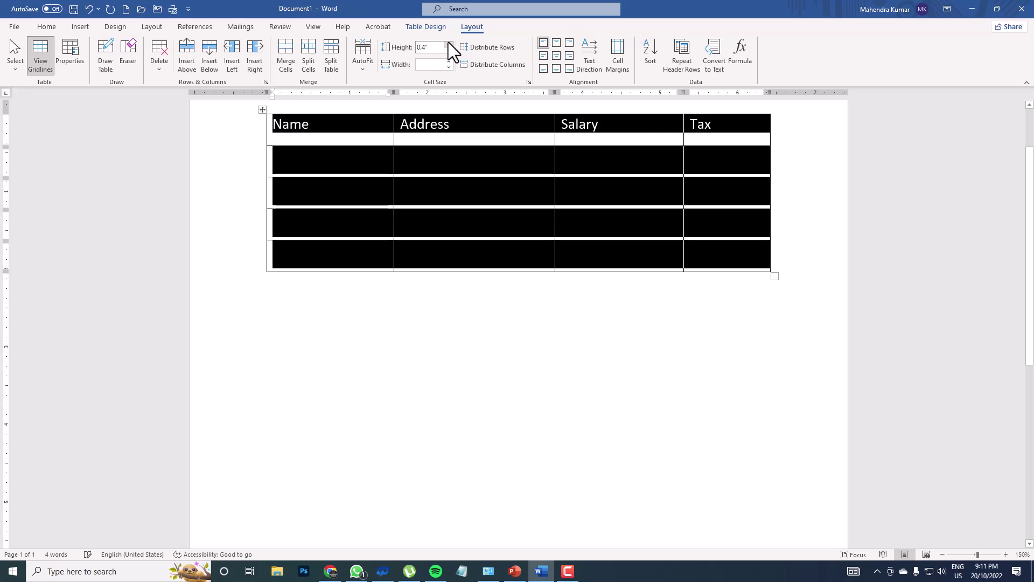
{"action": "left_click", "coordinate": [448, 43]}
{"action": "left_click", "coordinate": [448, 43]}
{"action": "left_click", "coordinate": [448, 44]}
{"action": "left_click", "coordinate": [448, 51]}
{"action": "left_click", "coordinate": [448, 51]}
{"action": "left_click", "coordinate": [448, 51]}
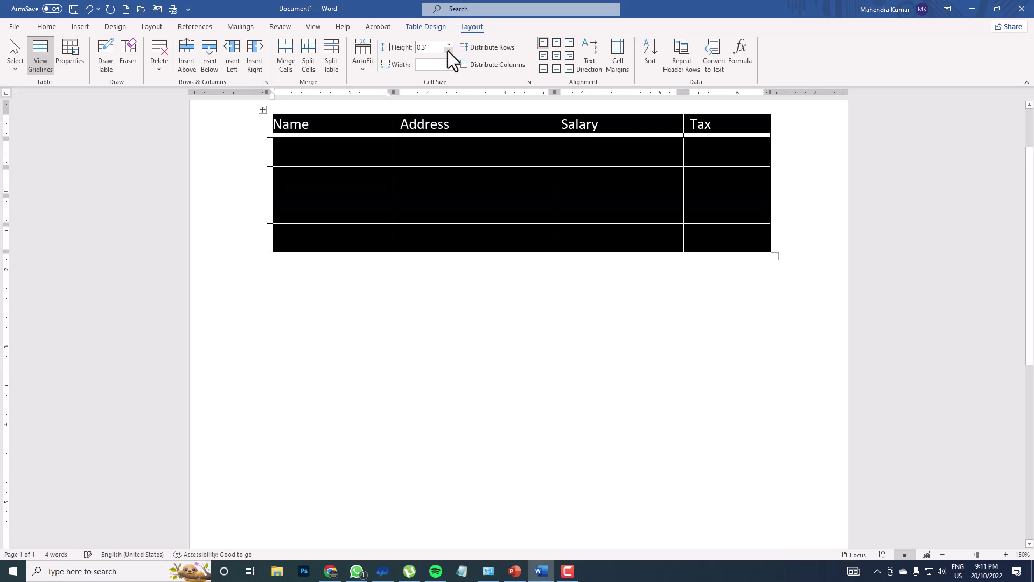
{"action": "left_click", "coordinate": [449, 43]}
{"action": "left_click", "coordinate": [449, 43]}
{"action": "left_click", "coordinate": [449, 43]}
{"action": "left_click", "coordinate": [449, 44]}
{"action": "left_click", "coordinate": [449, 49]}
- Set all the table's columns to 1 inch wide and increase the width to 1.5 inches
{"action": "left_click", "coordinate": [449, 66]}
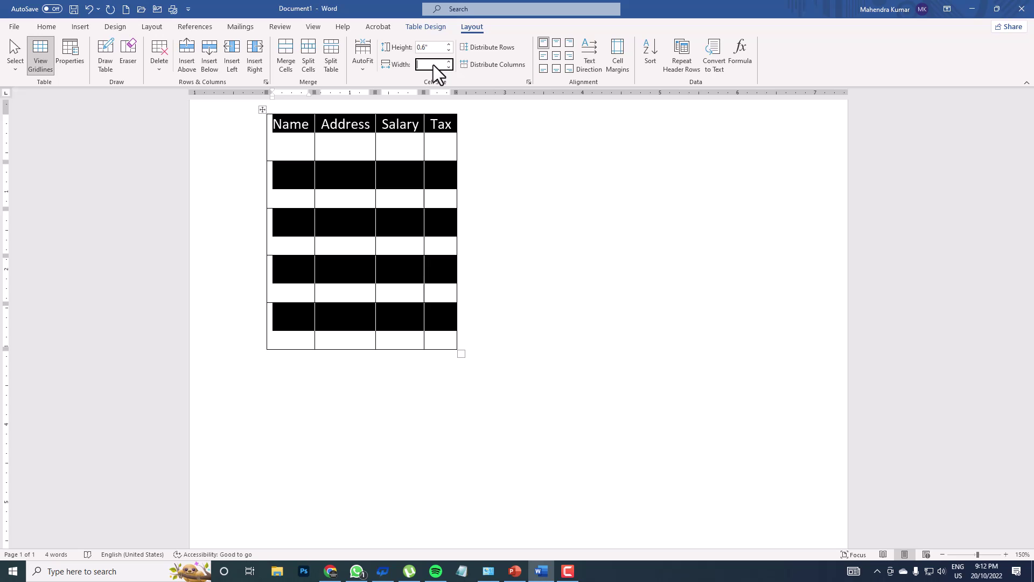
{"action": "type", "text": "1"}
{"action": "key", "text": "Return"}
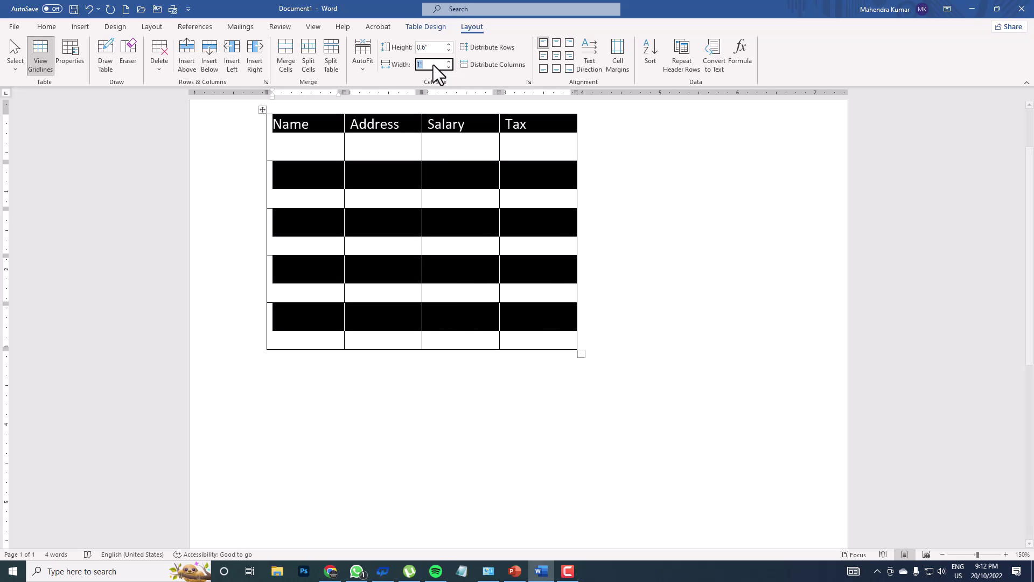
{"action": "left_click", "coordinate": [450, 61]}
{"action": "left_click", "coordinate": [450, 62]}
{"action": "left_click", "coordinate": [450, 61]}
{"action": "left_click", "coordinate": [450, 61]}
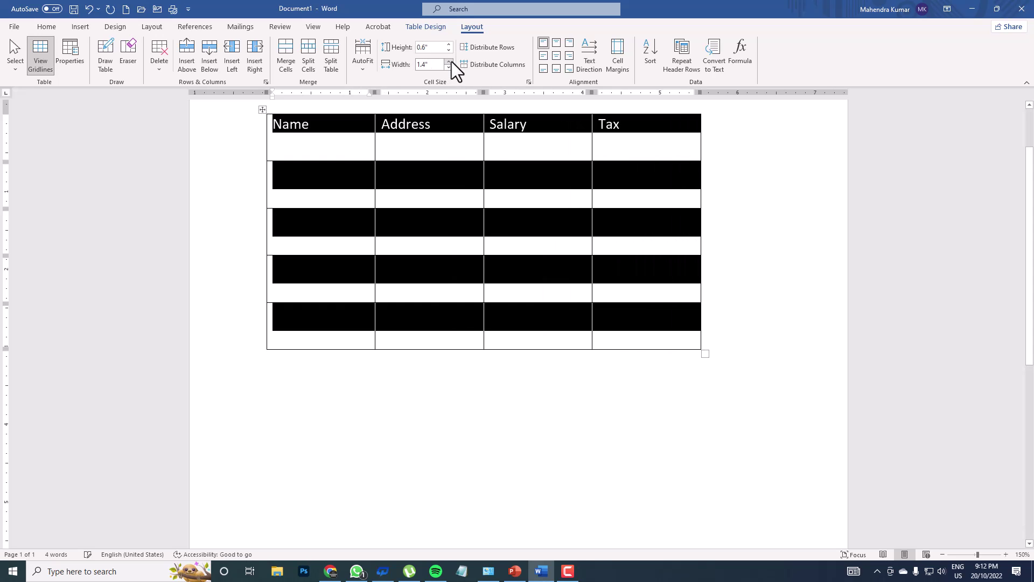
{"action": "left_click", "coordinate": [451, 61]}
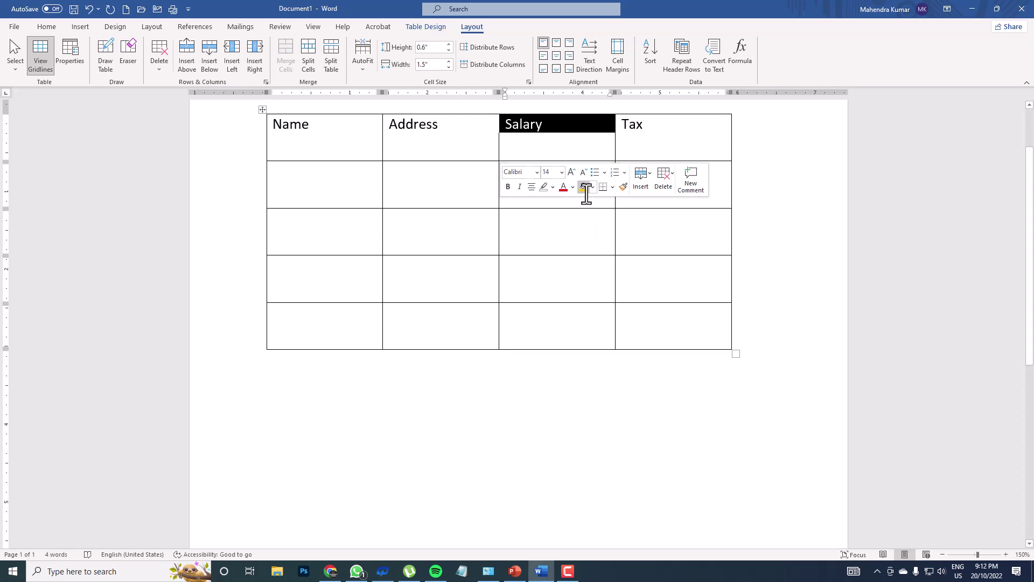
- Centre the text of the table's header row both horizontally and vertically within its cells
{"action": "left_click_drag", "start_coordinate": [688, 126], "coordinate": [372, 135]}
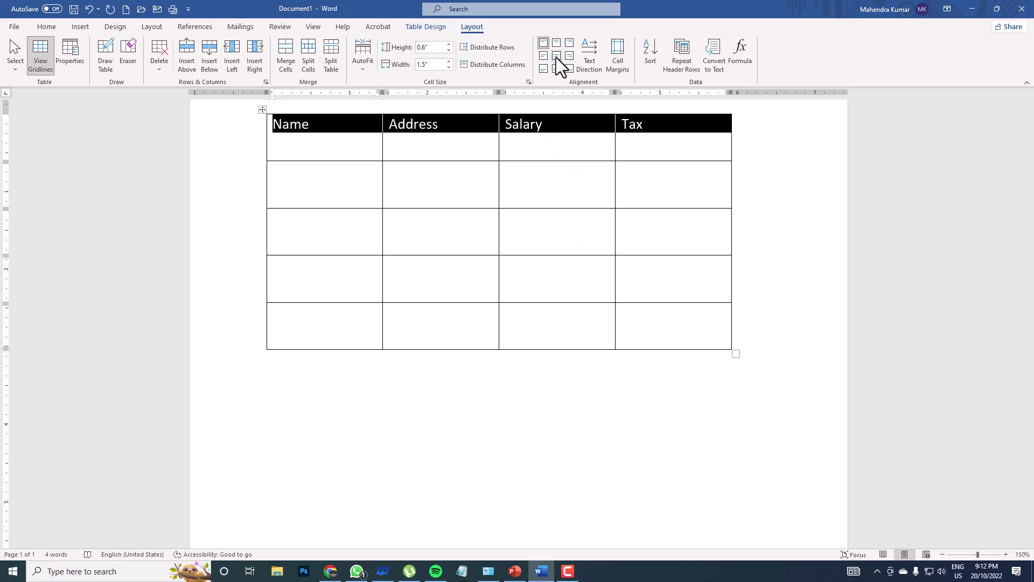
{"action": "left_click", "coordinate": [508, 50]}
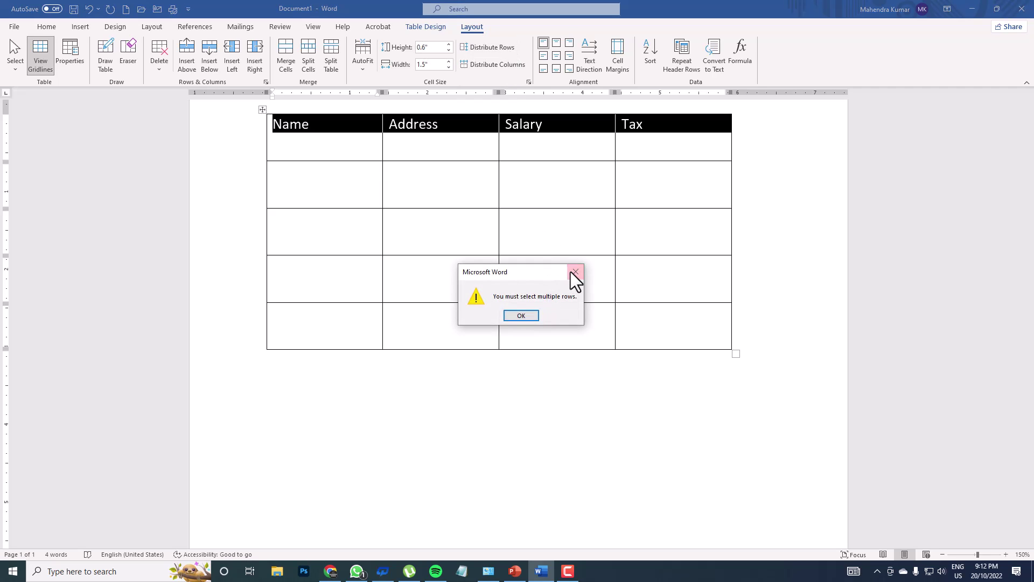
{"action": "left_click", "coordinate": [572, 272]}
{"action": "left_click", "coordinate": [557, 54]}
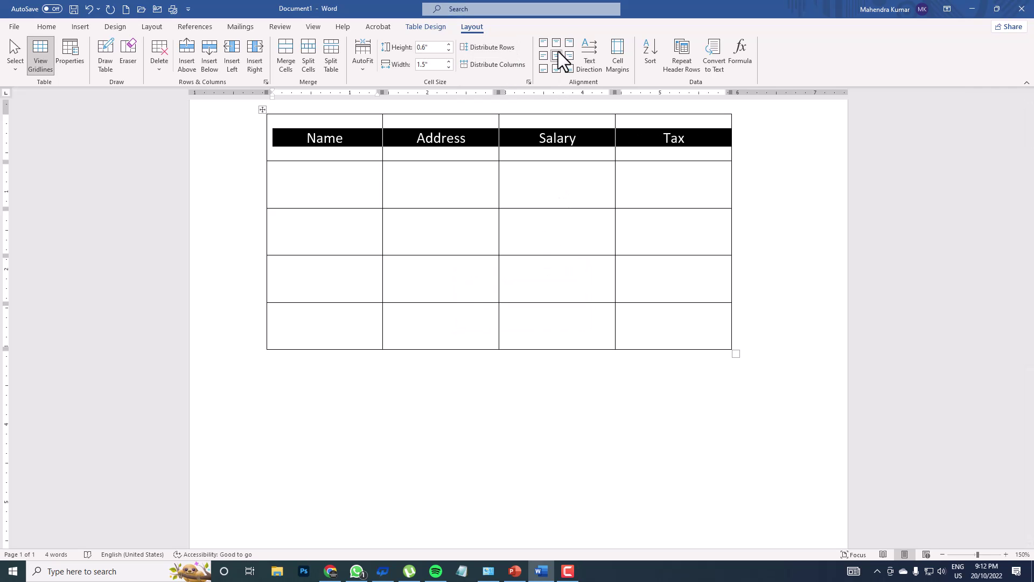
- Try the other cell alignments on the header row, including left, top, right and bottom ones, and return it to Align Center
{"action": "left_click", "coordinate": [544, 56]}
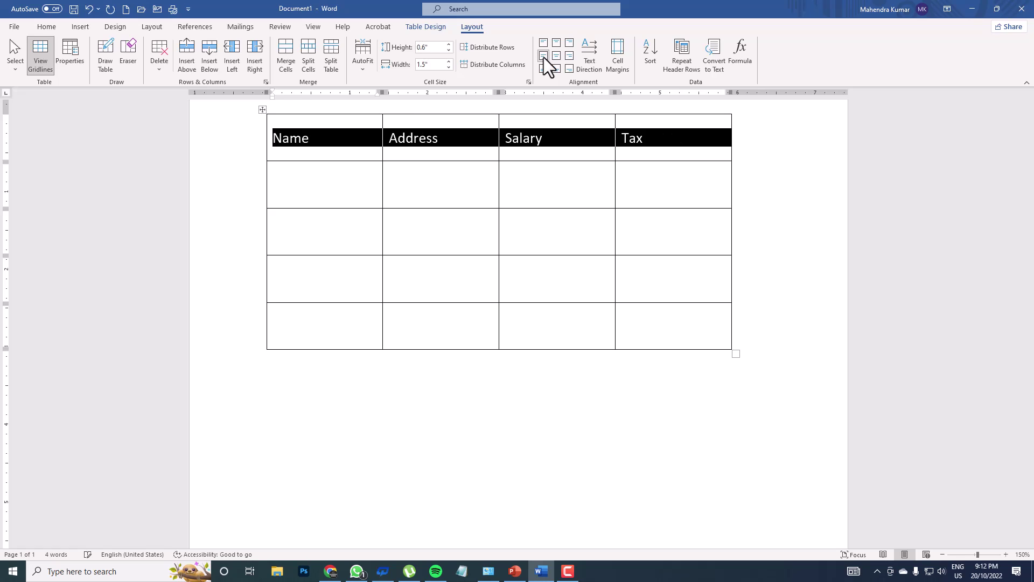
{"action": "left_click", "coordinate": [544, 45]}
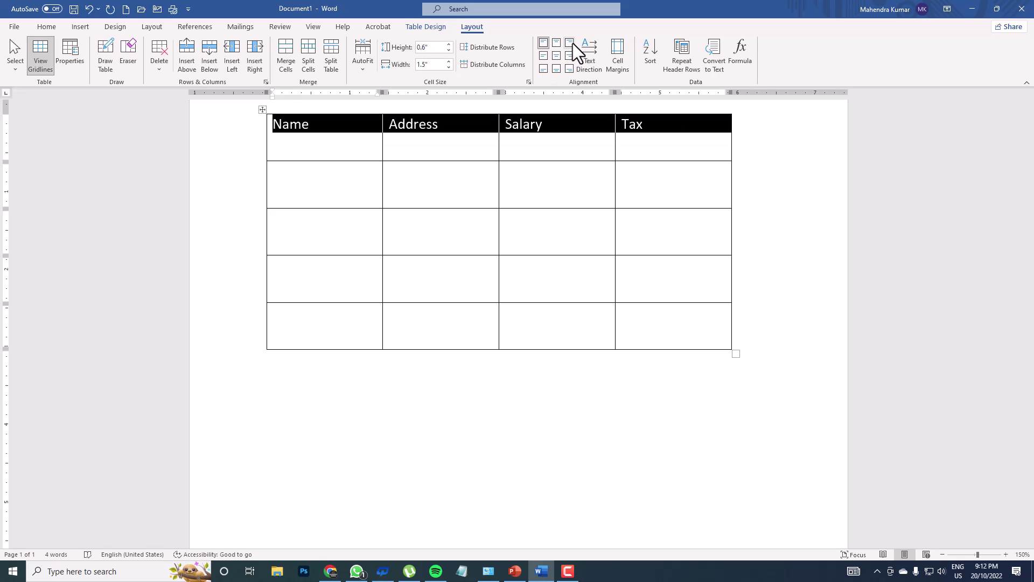
{"action": "left_click", "coordinate": [571, 43]}
{"action": "left_click", "coordinate": [570, 56]}
{"action": "left_click", "coordinate": [569, 66]}
{"action": "left_click", "coordinate": [557, 68]}
{"action": "left_click", "coordinate": [544, 69]}
{"action": "left_click", "coordinate": [544, 56]}
{"action": "left_click", "coordinate": [558, 54]}
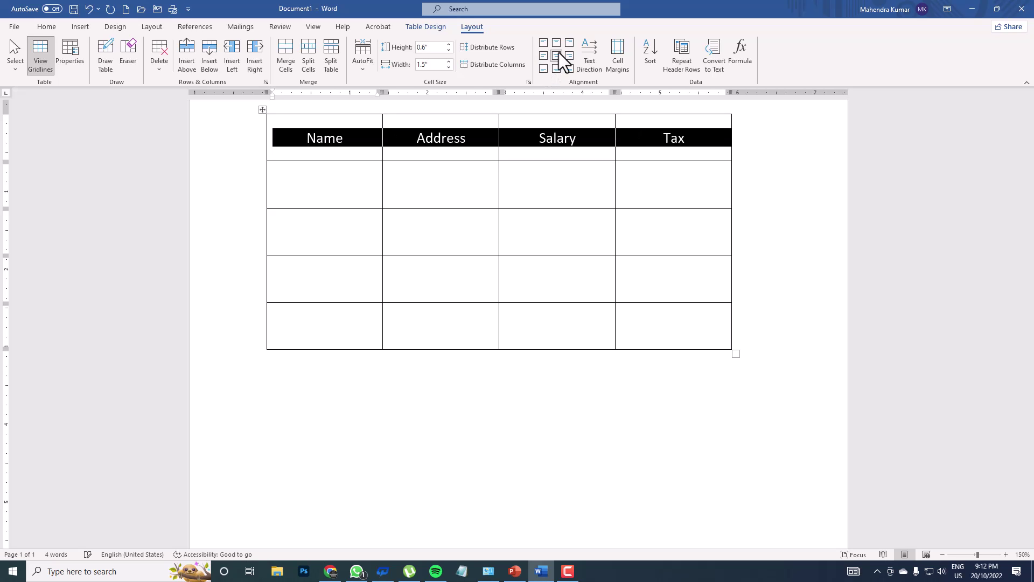
- Cycle the header row's text direction back around to horizontal and set the table's default top cell margin to 0.01 inches
{"action": "left_click", "coordinate": [588, 58]}
{"action": "left_click", "coordinate": [594, 56]}
{"action": "left_click", "coordinate": [594, 56]}
{"action": "left_click", "coordinate": [593, 56]}
{"action": "left_click", "coordinate": [593, 56]}
{"action": "left_click", "coordinate": [593, 56]}
{"action": "left_click", "coordinate": [621, 56]}
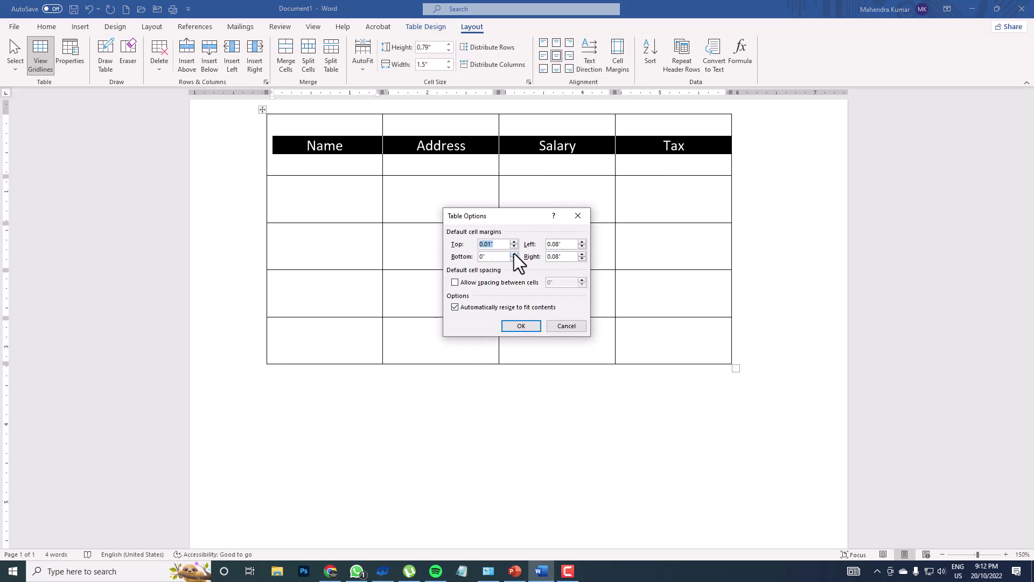
{"action": "left_click", "coordinate": [521, 325]}
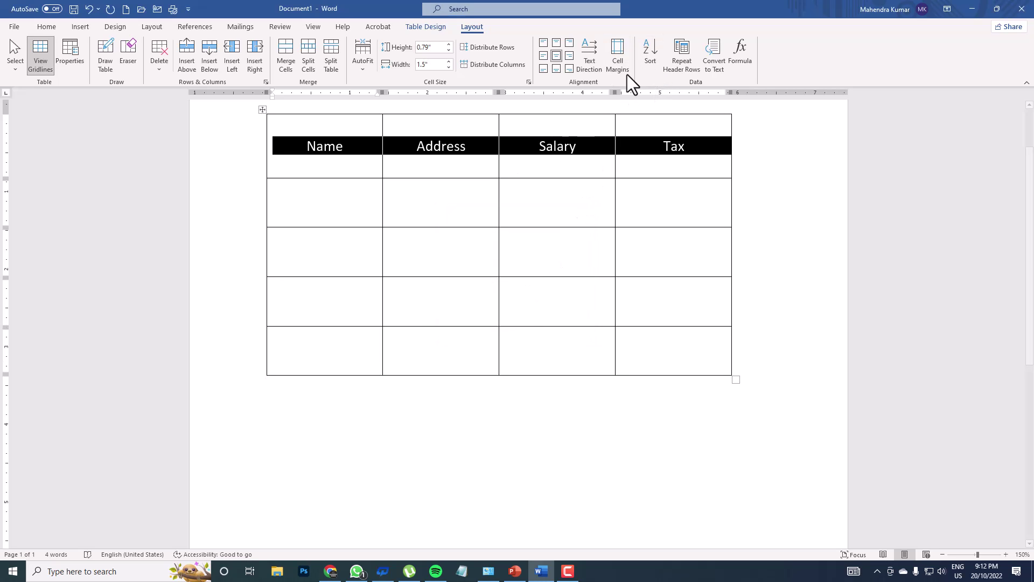
- Enter B, C, A and D in the four cells below the Name heading, in that order
{"action": "left_click", "coordinate": [346, 196]}
{"action": "left_click_drag", "start_coordinate": [346, 196], "coordinate": [342, 293]}
{"action": "left_click", "coordinate": [346, 206]}
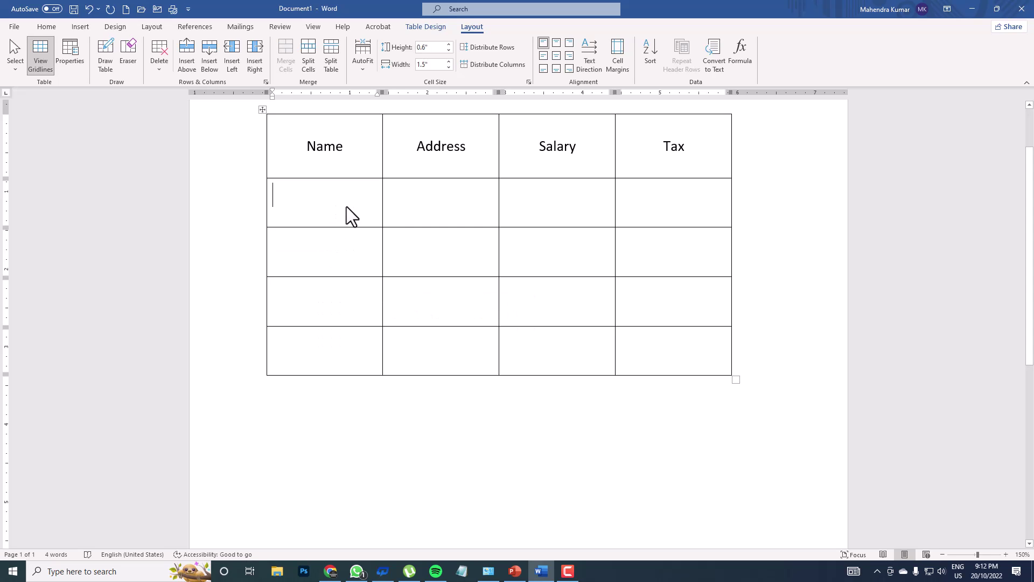
{"action": "type", "text": "B"}
{"action": "key", "text": "Down"}
{"action": "type", "text": "C"}
{"action": "key", "text": "Down"}
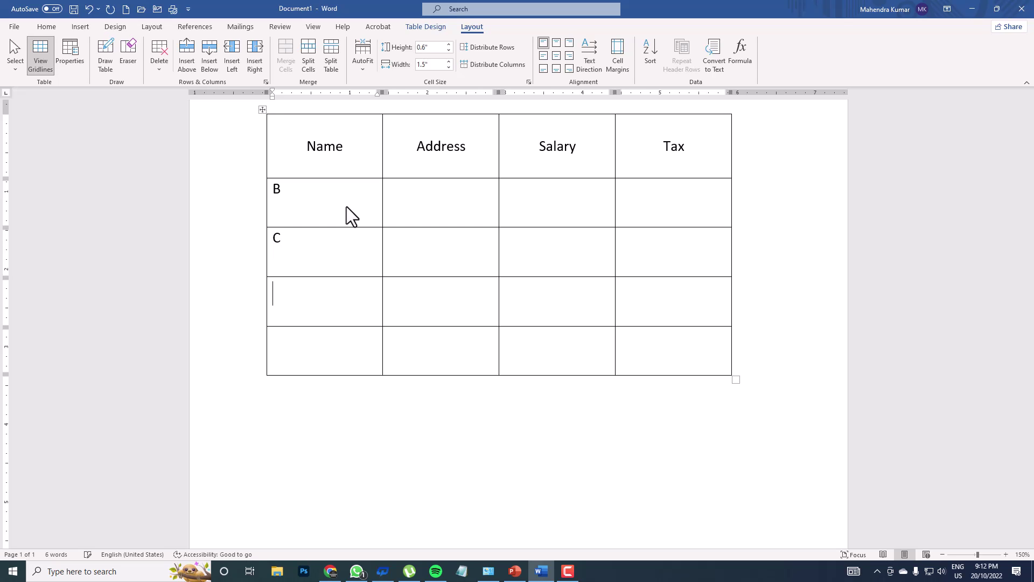
{"action": "type", "text": "A"}
{"action": "key", "text": "Down"}
{"action": "type", "text": "D"}
- Sort the four rows below the header by Column 1 as text in ascending order, without a header row
{"action": "left_click", "coordinate": [307, 351], "text": "shift"}
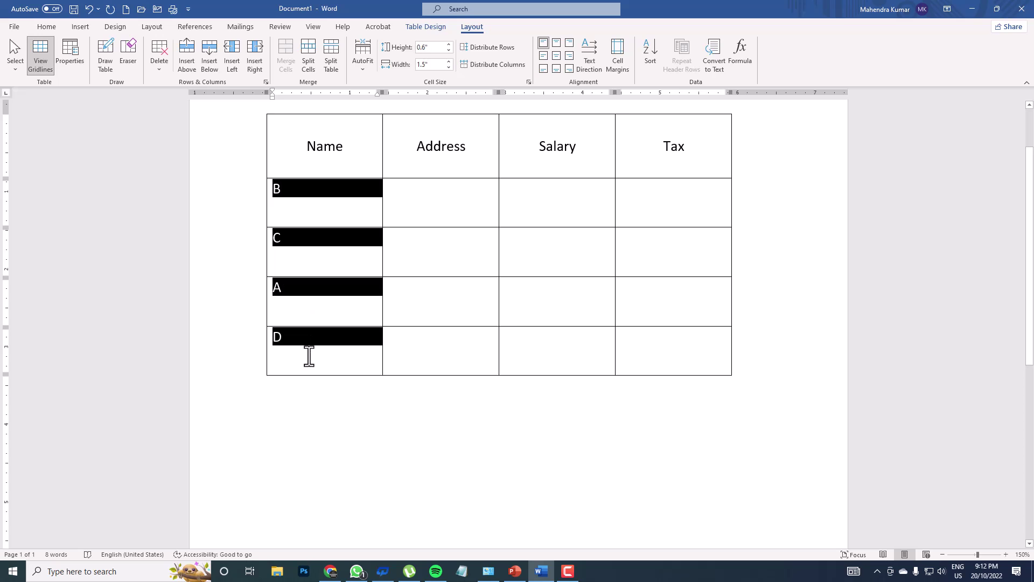
{"action": "left_click", "coordinate": [651, 59]}
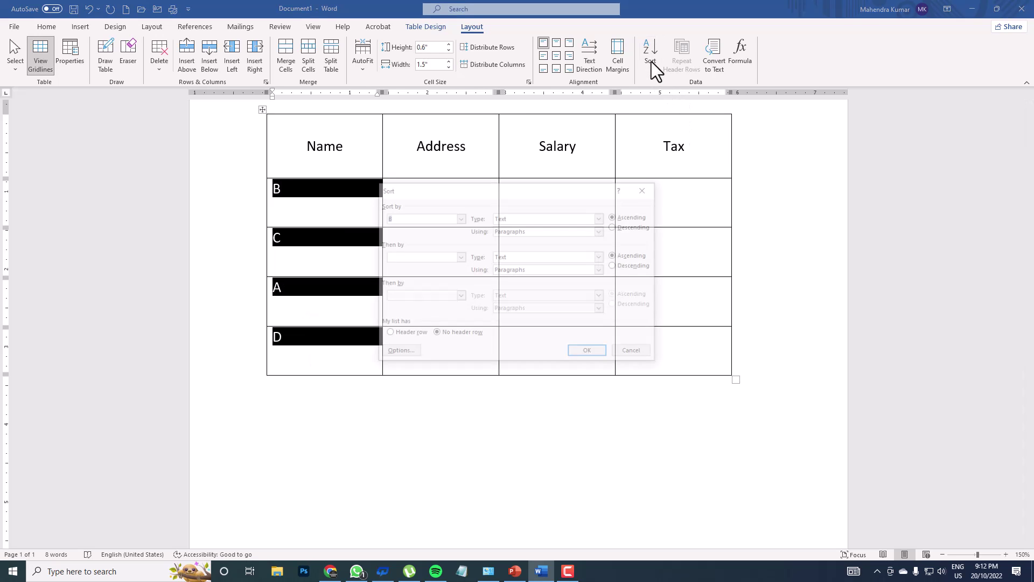
{"action": "left_click", "coordinate": [590, 354]}
{"action": "left_click", "coordinate": [525, 320]}
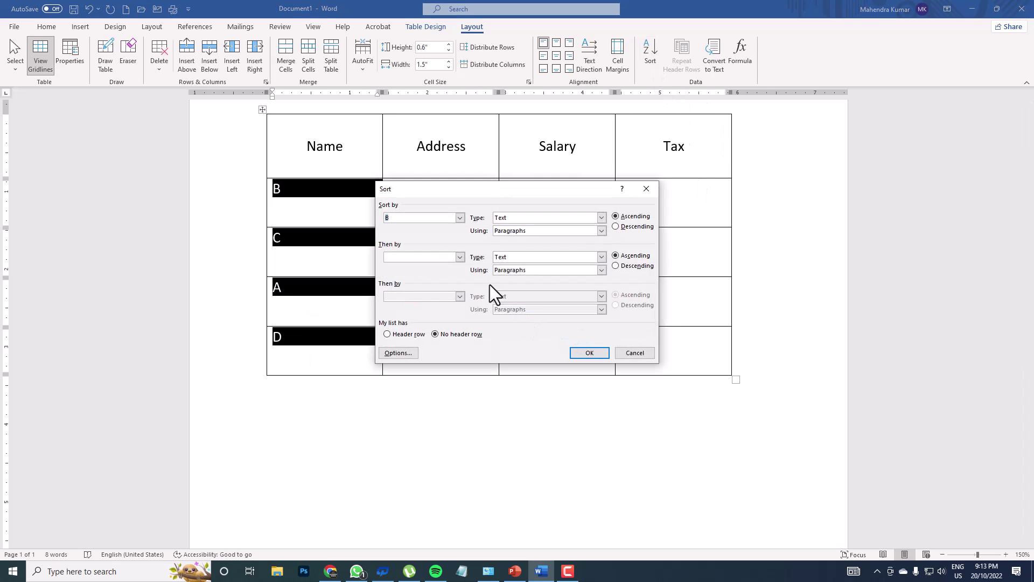
{"action": "left_click", "coordinate": [460, 218]}
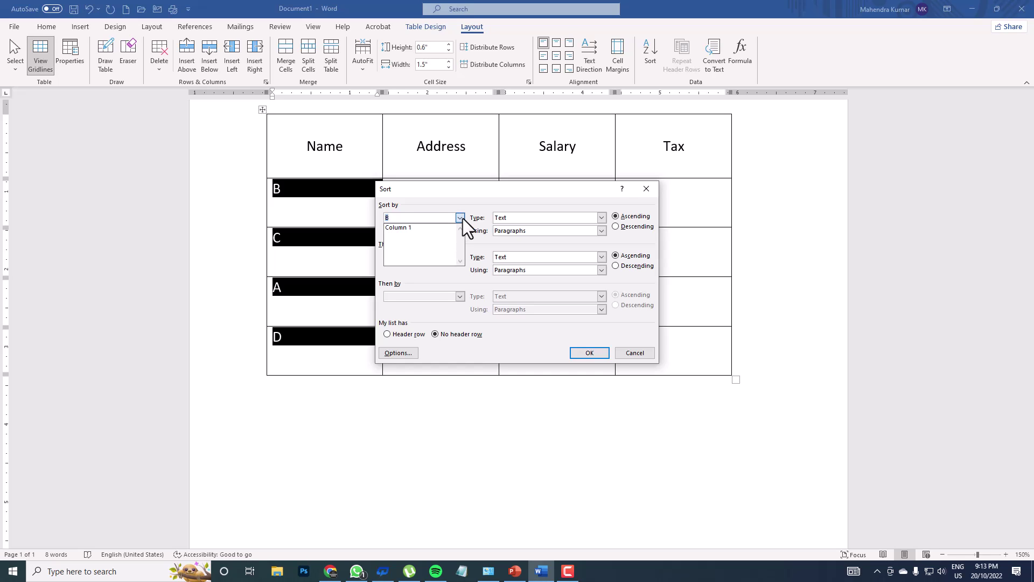
{"action": "left_click", "coordinate": [445, 227]}
{"action": "left_click", "coordinate": [582, 351]}
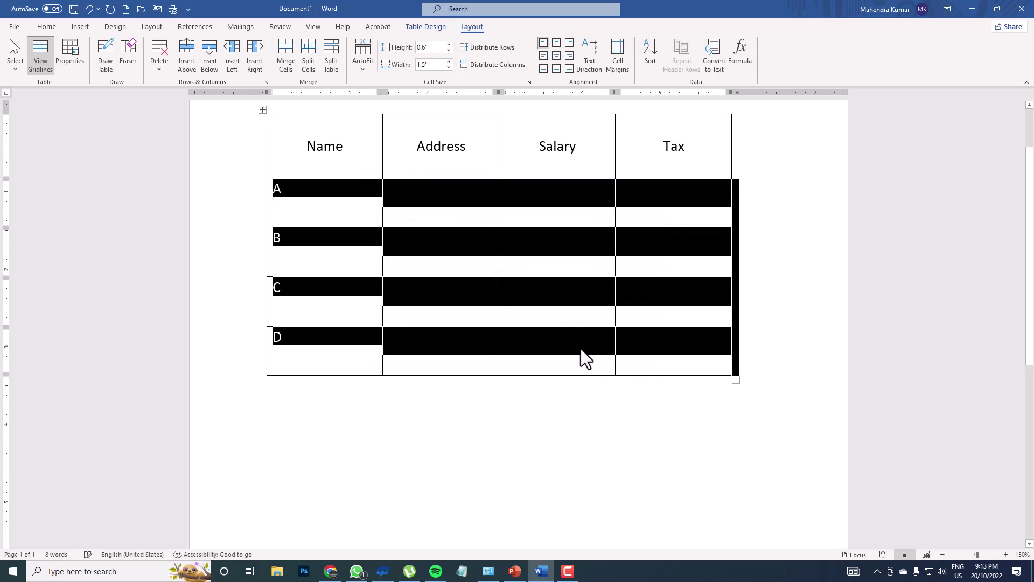
{"action": "left_click", "coordinate": [367, 234]}
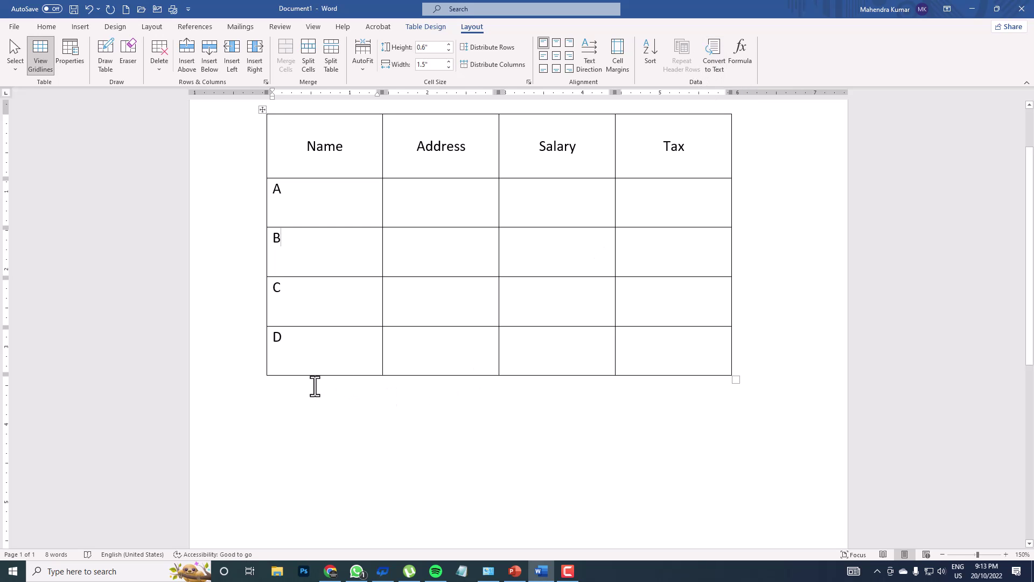
- Delete the document's entire content, including the table
{"action": "left_click", "coordinate": [306, 401]}
{"action": "key", "text": "ctrl+a"}
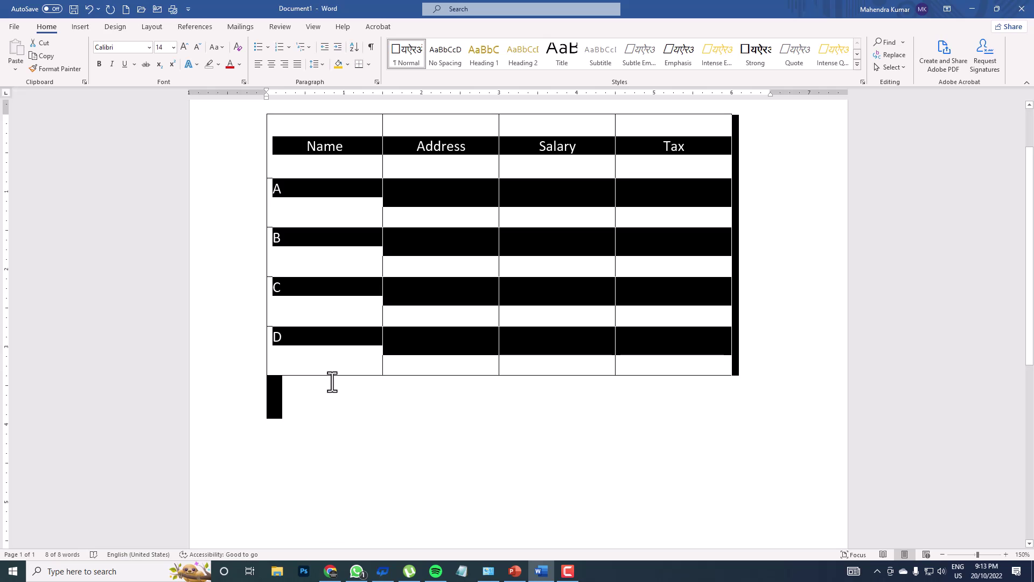
{"action": "key", "text": "Delete"}
- Write the line "Name,Father's,Mother's" and, on a second line, three first names separated by commas
{"action": "type", "text": "Name,Father'"}
{"action": "type", "text": "s,Mothers"}
{"action": "key", "text": "BackSpace"}
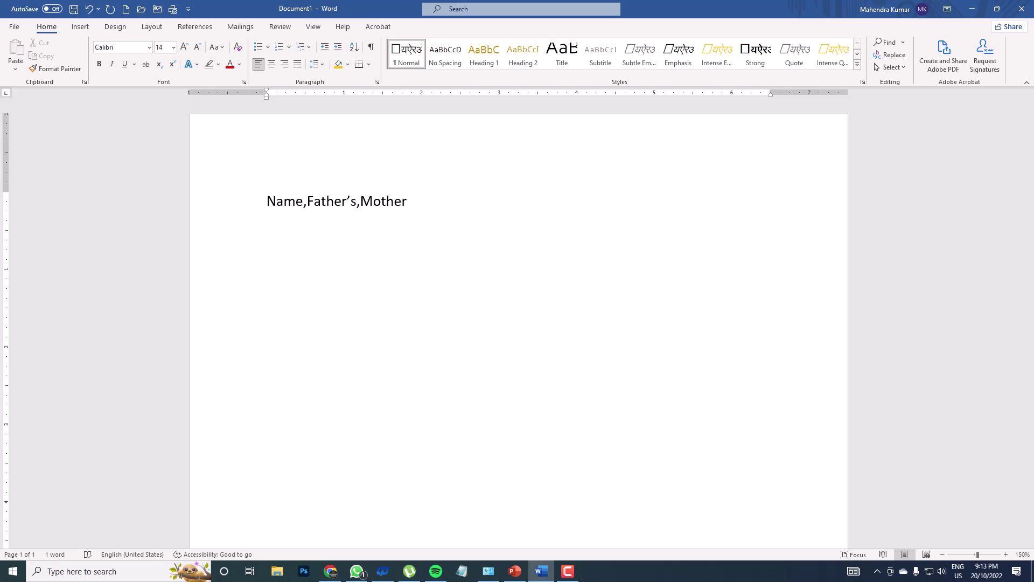
{"action": "type", "text": "'s"}
{"action": "key", "text": "Return"}
{"action": "type", "text": "Mahesh,"}
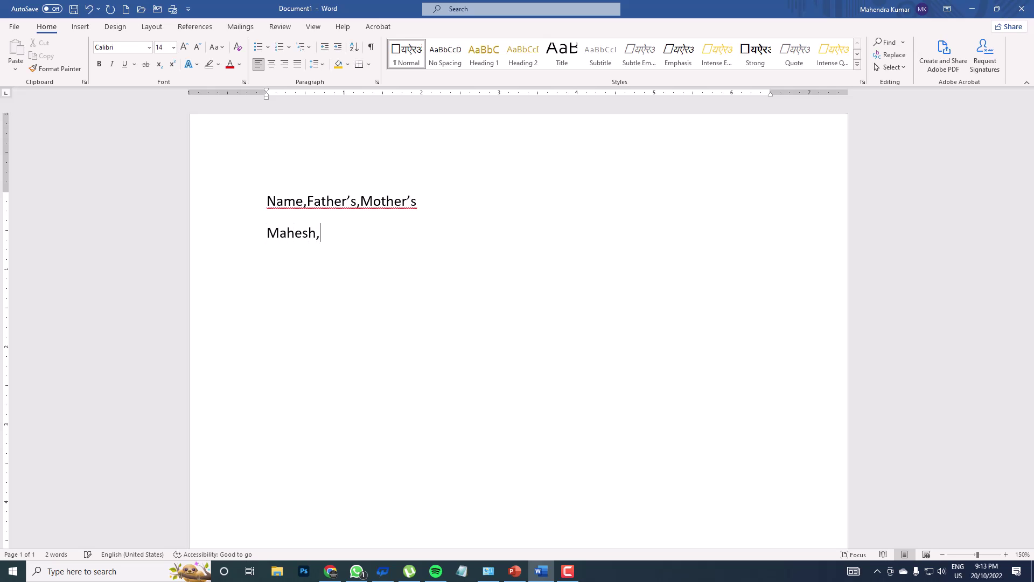
{"action": "type", "text": "Rakesh,Geeta"}
{"action": "key", "text": "ctrl+a"}
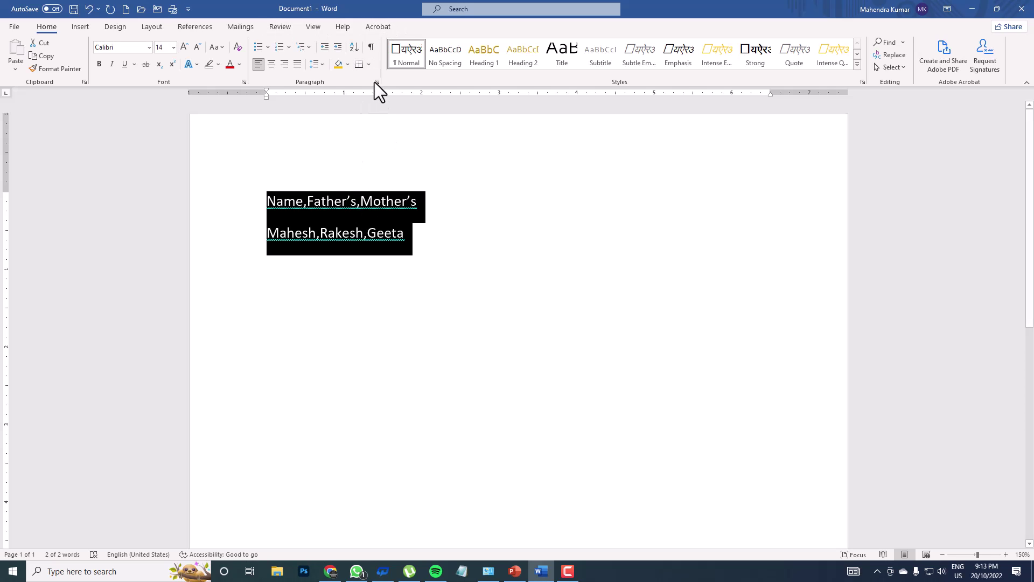
{"action": "left_click", "coordinate": [300, 199]}
{"action": "scroll", "coordinate": [390, 219], "scroll_direction": "down", "scroll_amount": 1}
{"action": "scroll", "coordinate": [390, 220], "scroll_direction": "up", "scroll_amount": 1}
{"action": "left_click_drag", "start_coordinate": [434, 235], "coordinate": [267, 202]}
{"action": "left_click", "coordinate": [83, 28]}
{"action": "left_click", "coordinate": [96, 58]}
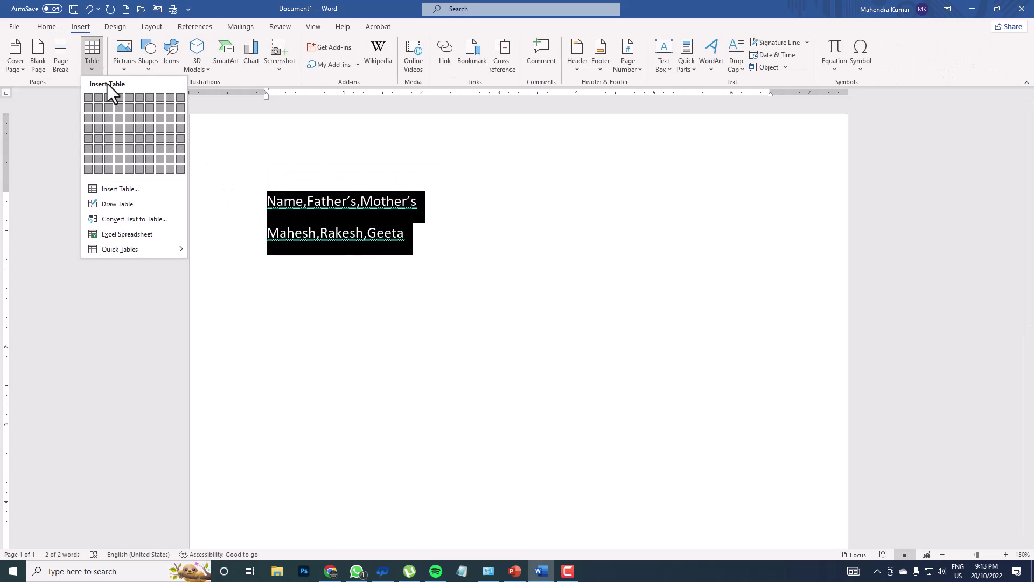
{"action": "left_click", "coordinate": [422, 248]}
- Delete both comma-separated lines so that the page is empty
{"action": "left_click", "coordinate": [435, 242]}
{"action": "key", "text": "BackSpace"}
{"action": "key", "text": "BackSpace"}
{"action": "key", "text": "BackSpace"}
{"action": "key", "text": "BackSpace"}
{"action": "key", "text": "BackSpace"}
{"action": "left_click_drag", "start_coordinate": [434, 243], "coordinate": [266, 203]}
{"action": "key", "text": "BackSpace"}
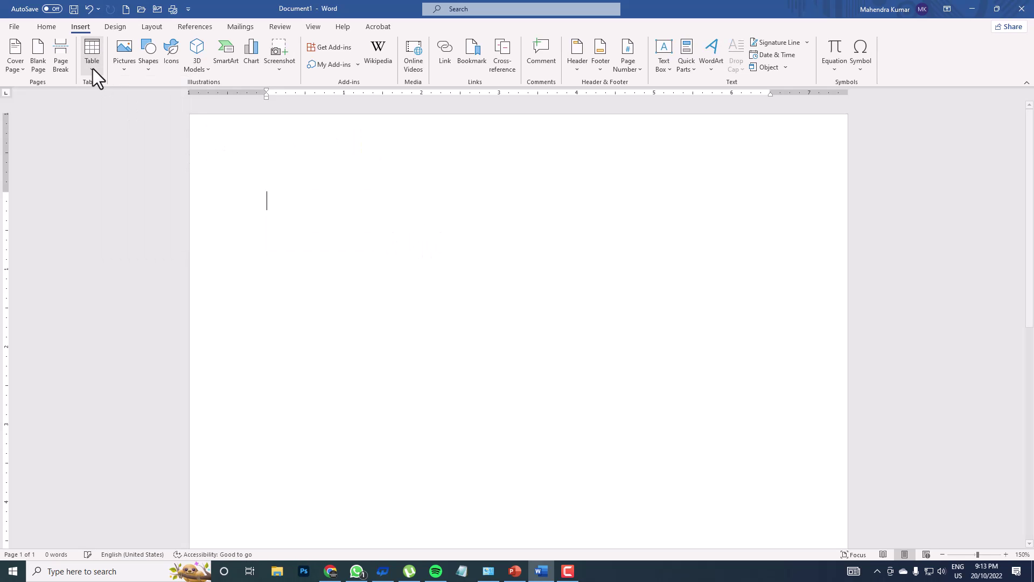
- Insert a table with four columns and three rows and enter "Name,Address" in its first cell
{"action": "left_click", "coordinate": [93, 66]}
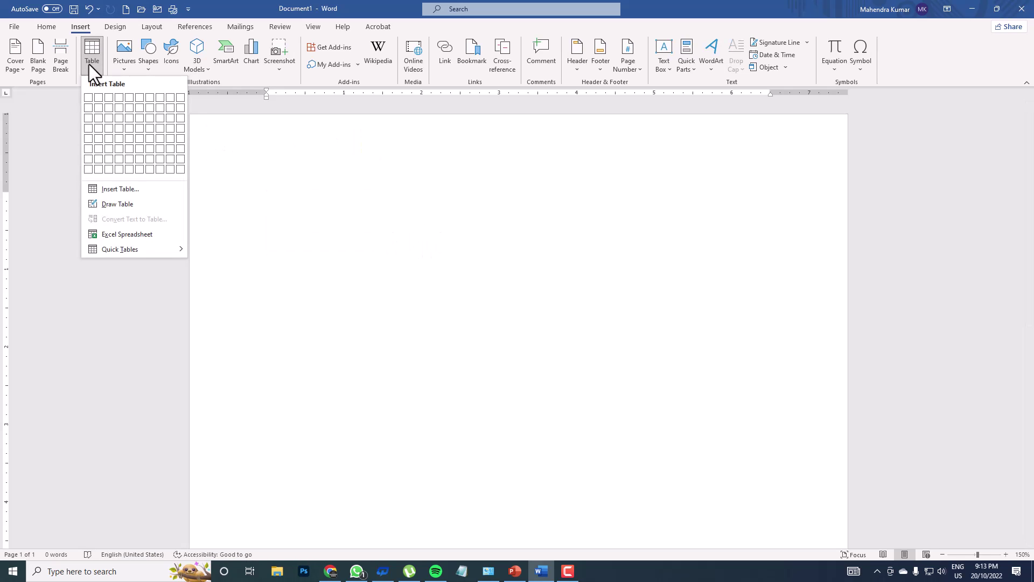
{"action": "left_click", "coordinate": [120, 115]}
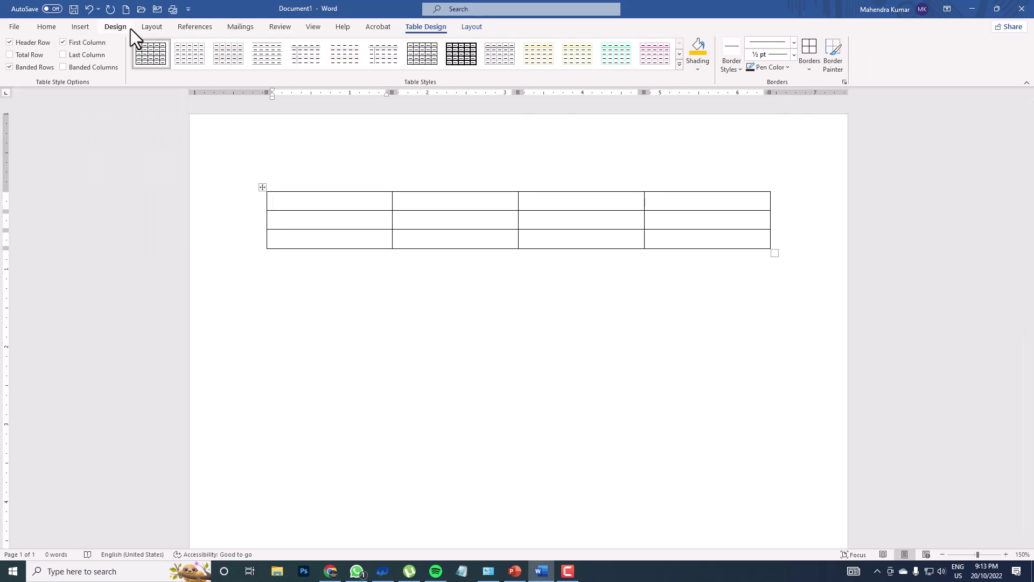
{"action": "left_click", "coordinate": [471, 27]}
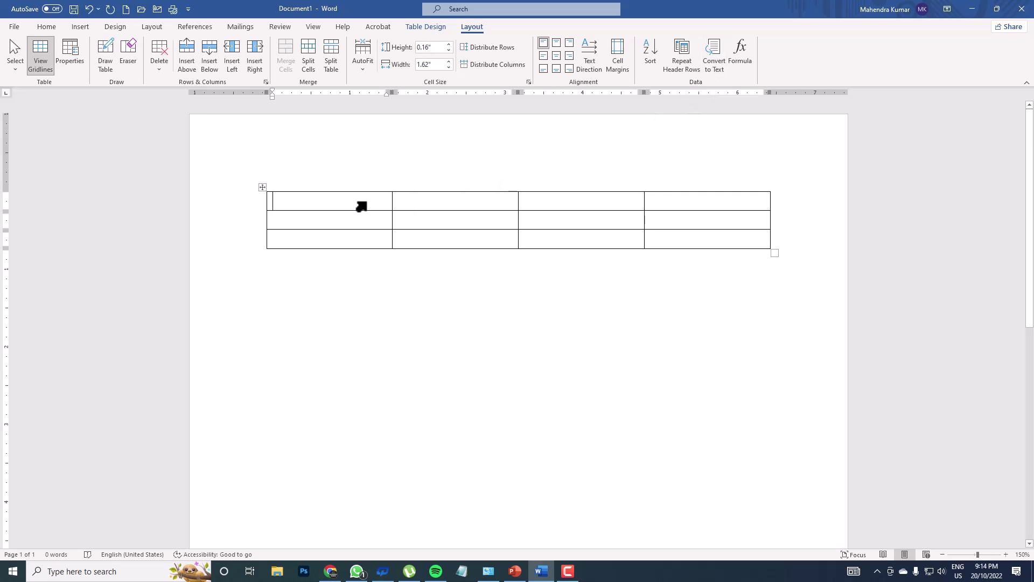
{"action": "type", "text": "Name,"}
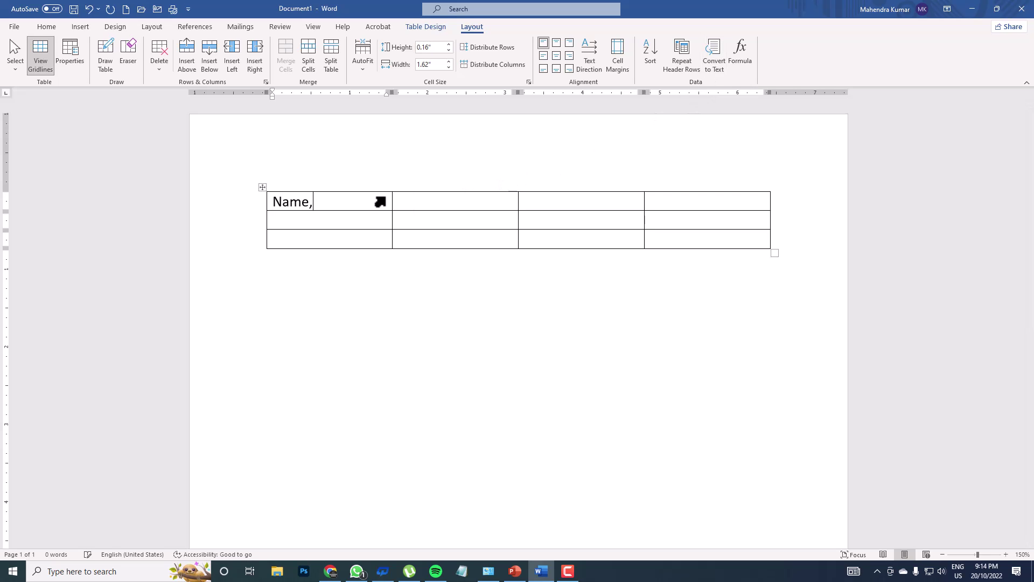
{"action": "type", "text": "Address"}
- Convert the table to text, separating the text with commas
{"action": "left_click_drag", "start_coordinate": [365, 202], "coordinate": [275, 203]}
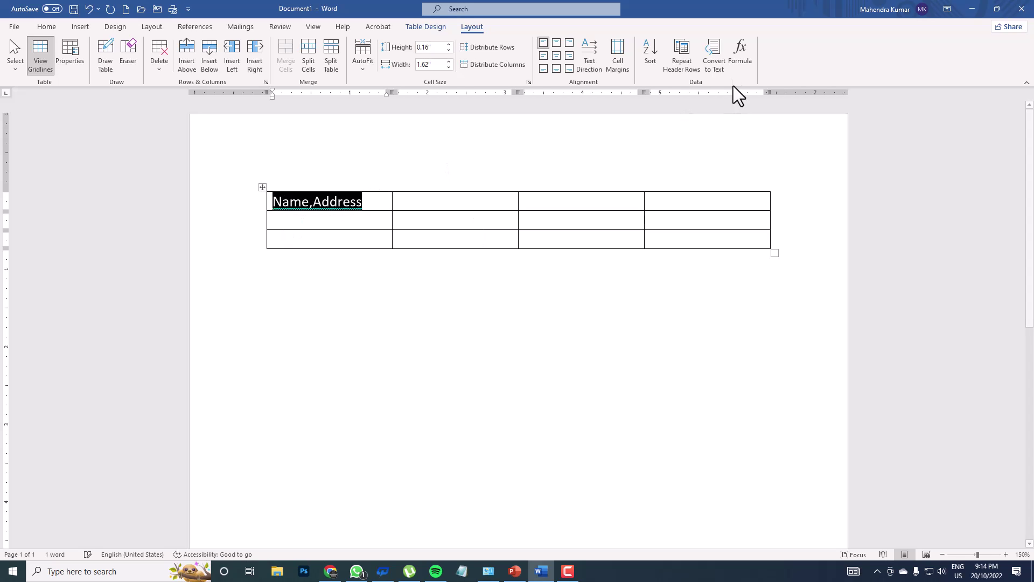
{"action": "left_click", "coordinate": [716, 57]}
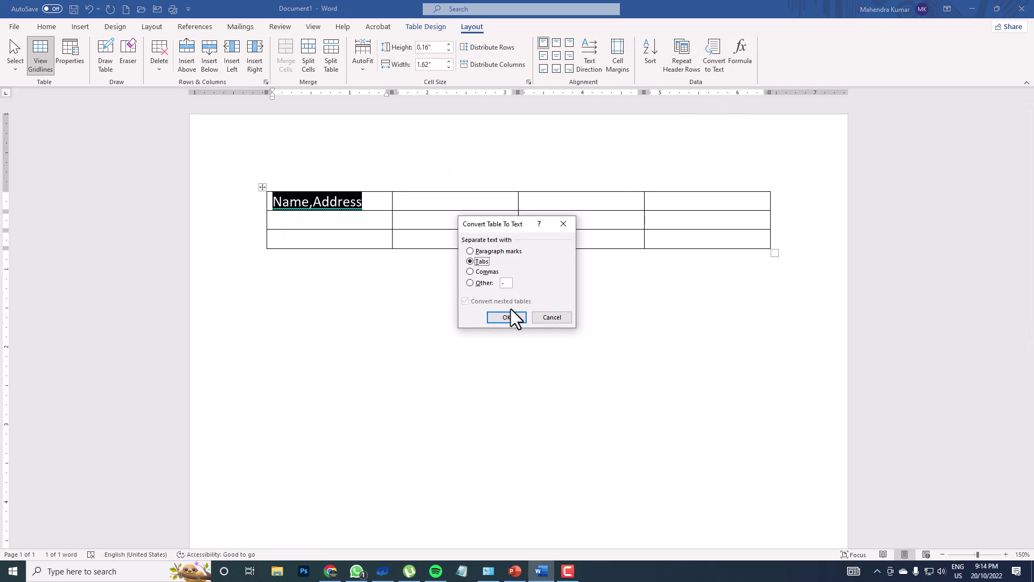
{"action": "left_click", "coordinate": [486, 272]}
{"action": "left_click", "coordinate": [506, 317]}
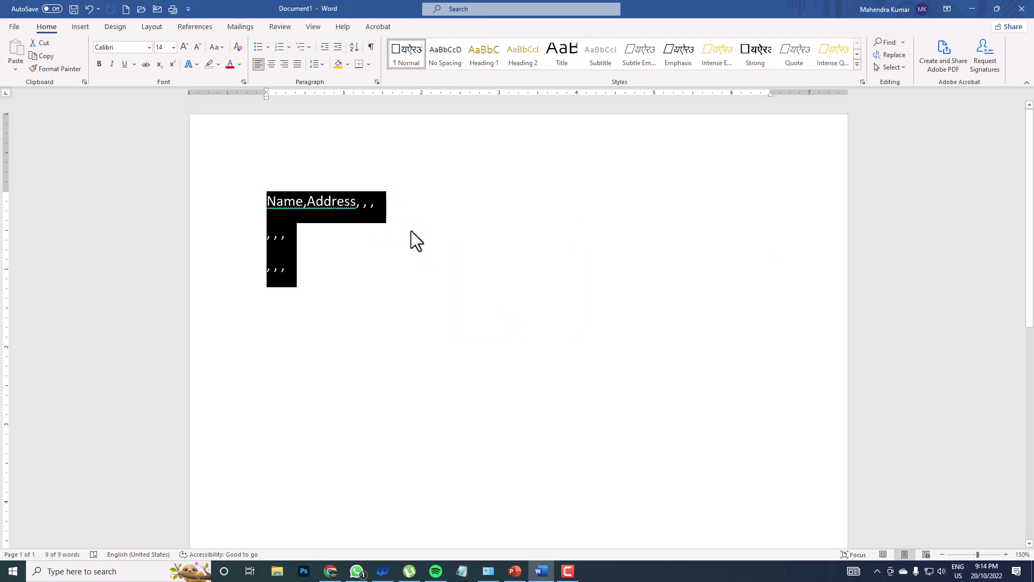
- Undo the conversion to text and delete the document's entire content
{"action": "left_click", "coordinate": [534, 251]}
{"action": "key", "text": "ctrl+z"}
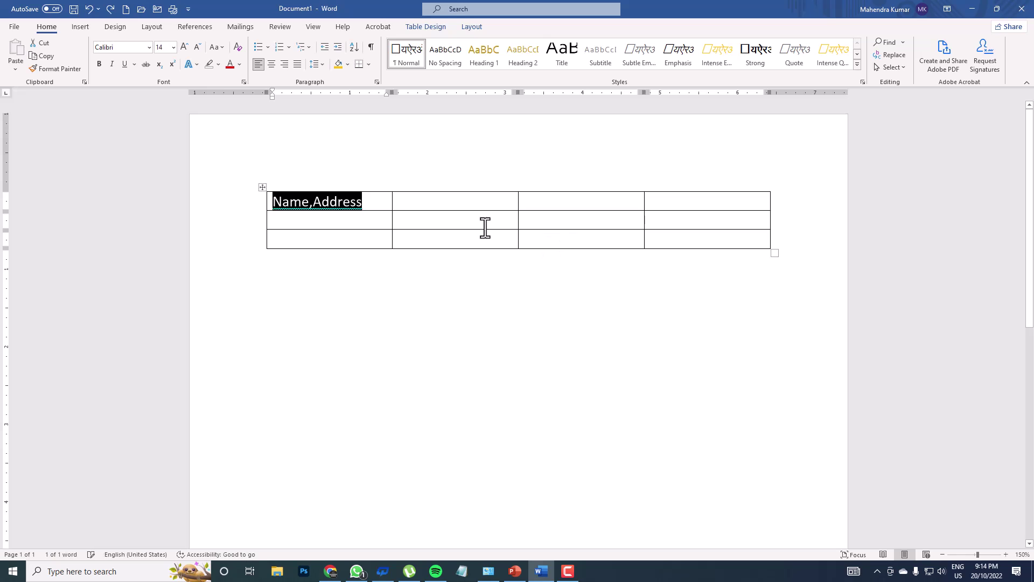
{"action": "left_click", "coordinate": [484, 227]}
{"action": "key", "text": "ctrl+a"}
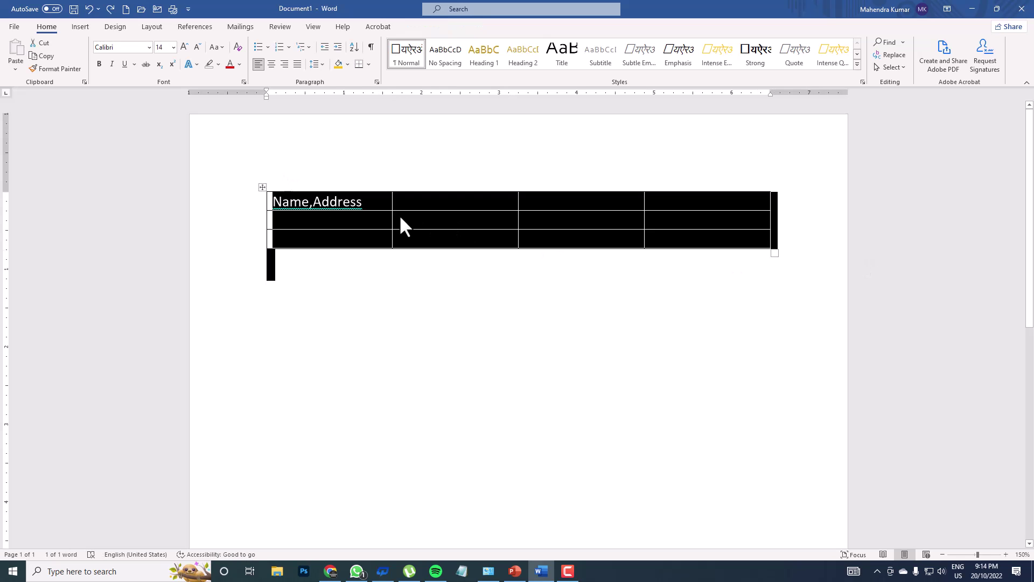
{"action": "key", "text": "Delete"}
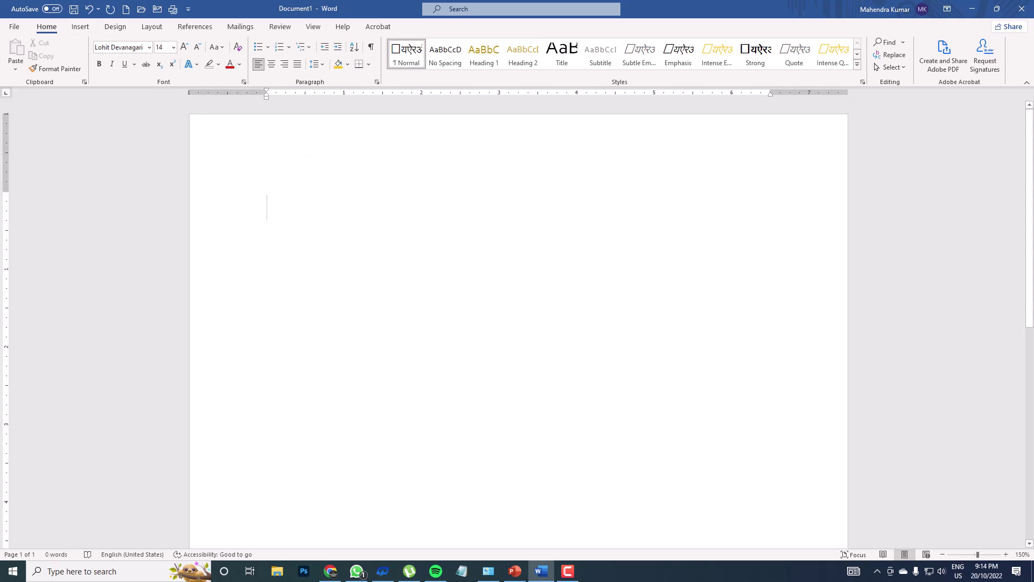
- Undo the recent edits back to the table with the Name, Address, Salary and Tax headings
{"action": "left_click", "coordinate": [111, 28]}
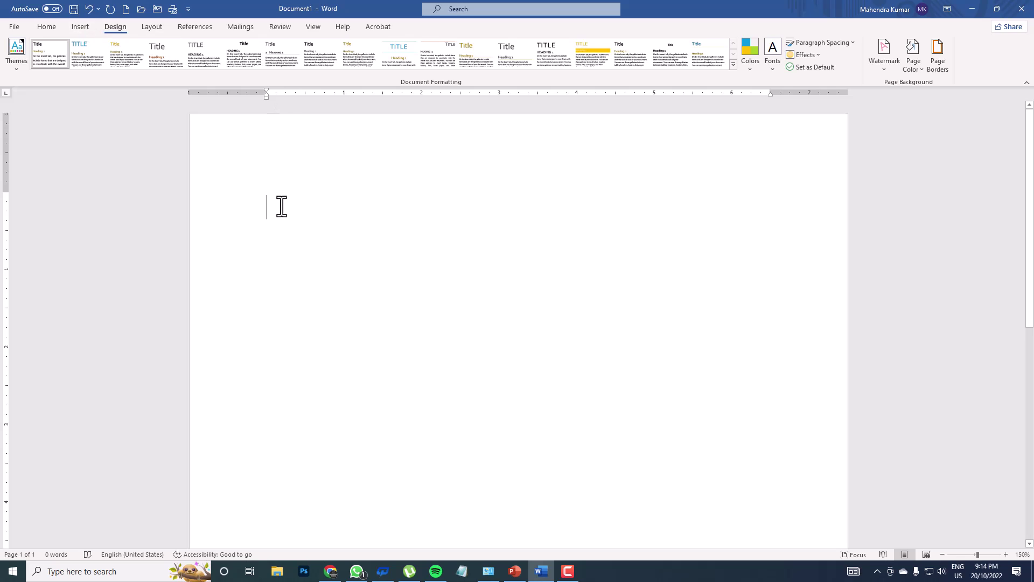
{"action": "key", "text": "ctrl+z"}
{"action": "key", "text": "ctrl+z"}
{"action": "key", "text": "ctrl+z"}
{"action": "key", "text": "Right"}
{"action": "type", "text": "Geet"}
{"action": "key", "text": "BackSpace"}
{"action": "key", "text": "BackSpace"}
{"action": "key", "text": "BackSpace"}
{"action": "key", "text": "BackSpace"}
{"action": "key", "text": "BackSpace"}
{"action": "key", "text": "BackSpace"}
{"action": "key", "text": "BackSpace"}
{"action": "key", "text": "BackSpace"}
{"action": "key", "text": "BackSpace"}
{"action": "key", "text": "BackSpace"}
{"action": "key", "text": "BackSpace"}
{"action": "key", "text": "BackSpace"}
{"action": "key", "text": "BackSpace"}
{"action": "key", "text": "BackSpace"}
{"action": "key", "text": "BackSpace"}
{"action": "key", "text": "BackSpace"}
{"action": "key", "text": "BackSpace"}
{"action": "key", "text": "BackSpace"}
{"action": "key", "text": "BackSpace"}
{"action": "key", "text": "BackSpace"}
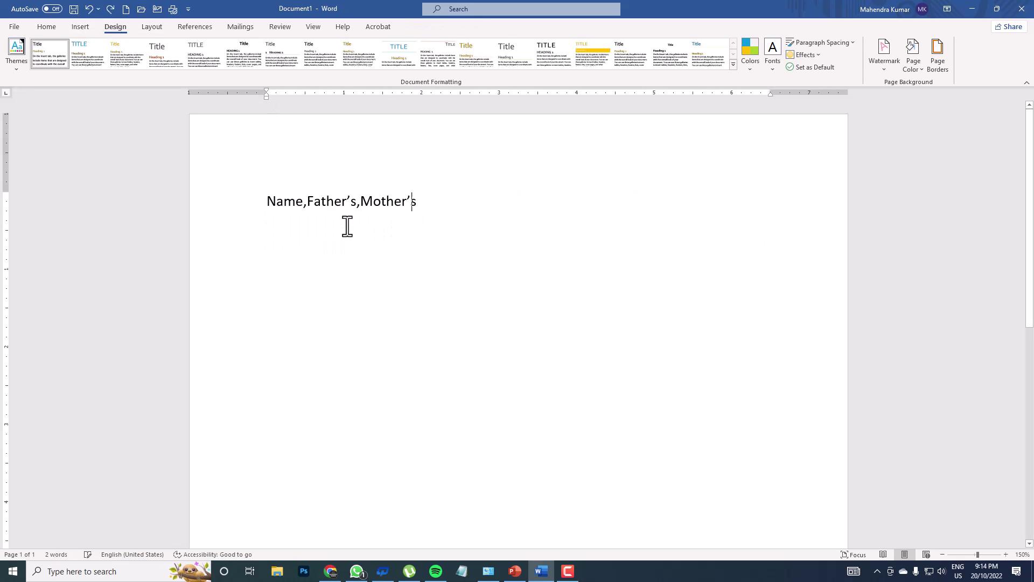
{"action": "key", "text": "ctrl+z"}
{"action": "key", "text": "ctrl+z"}
{"action": "key", "text": "ctrl+z"}
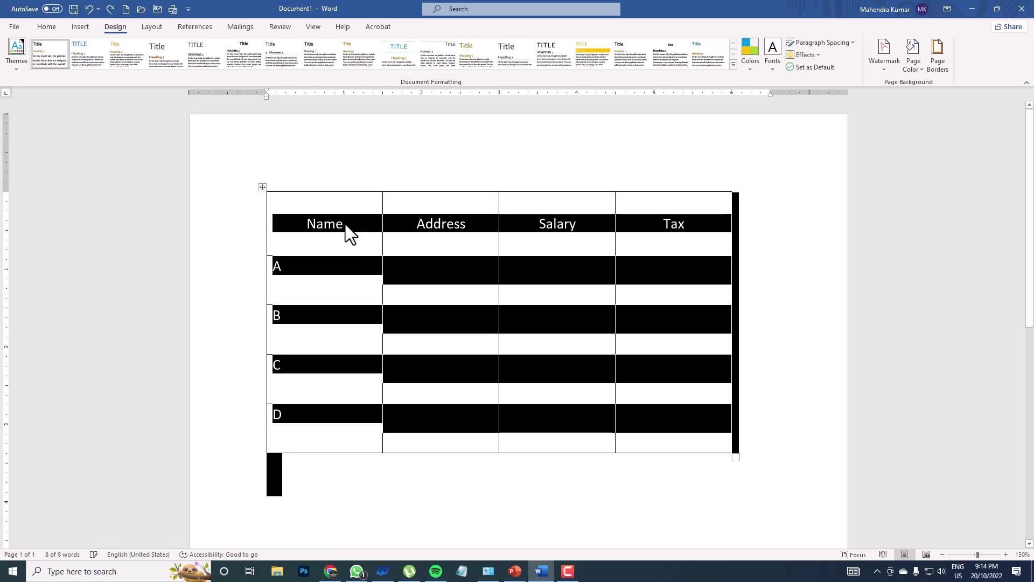
- Undo the A to D entries below the Name heading and select the entire table
{"action": "key", "text": "ctrl+z"}
{"action": "key", "text": "ctrl+z"}
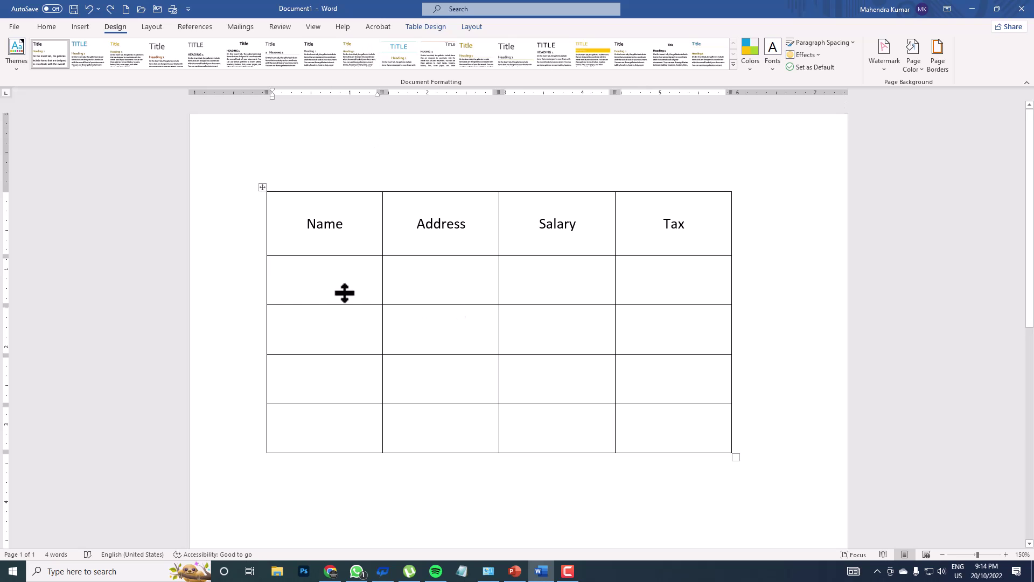
{"action": "left_click", "coordinate": [262, 187]}
{"action": "left_click", "coordinate": [472, 26]}
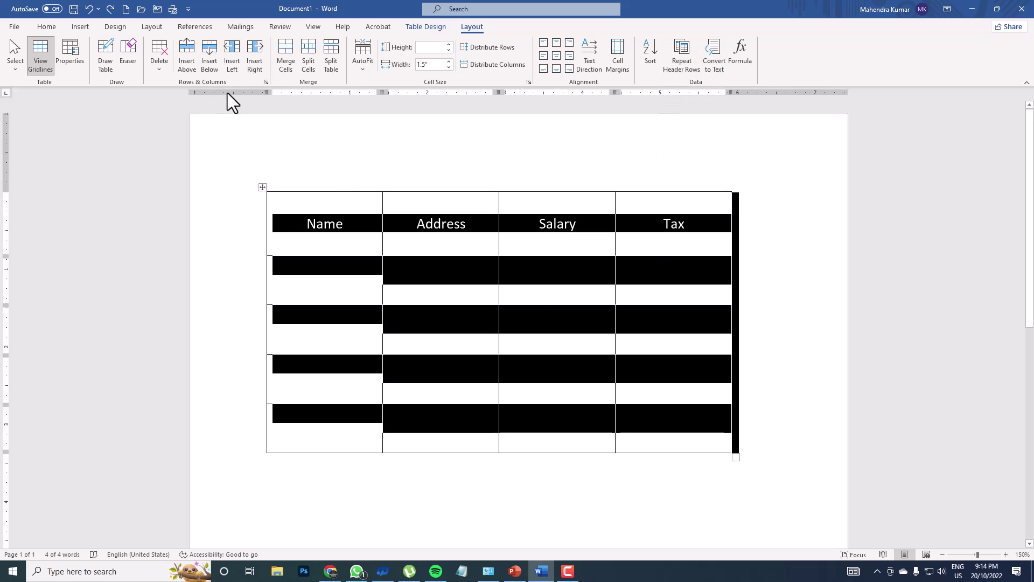
{"action": "left_click", "coordinate": [341, 282]}
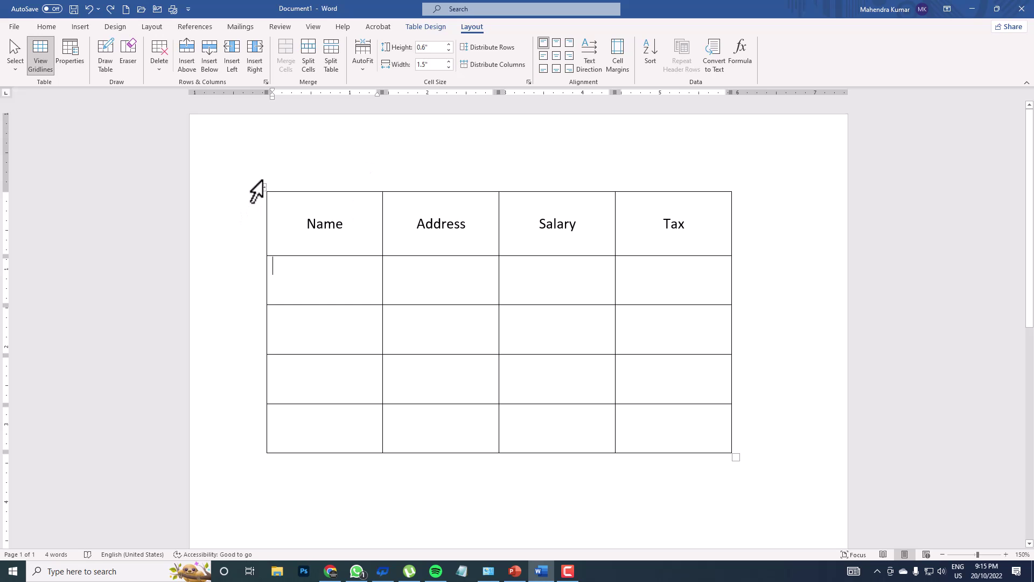
{"action": "left_click", "coordinate": [263, 182]}
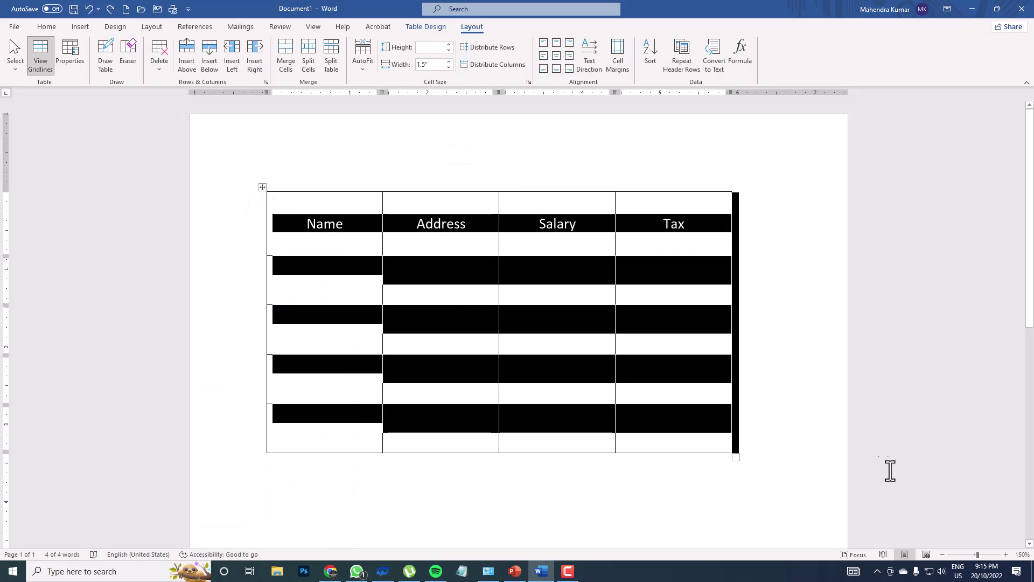
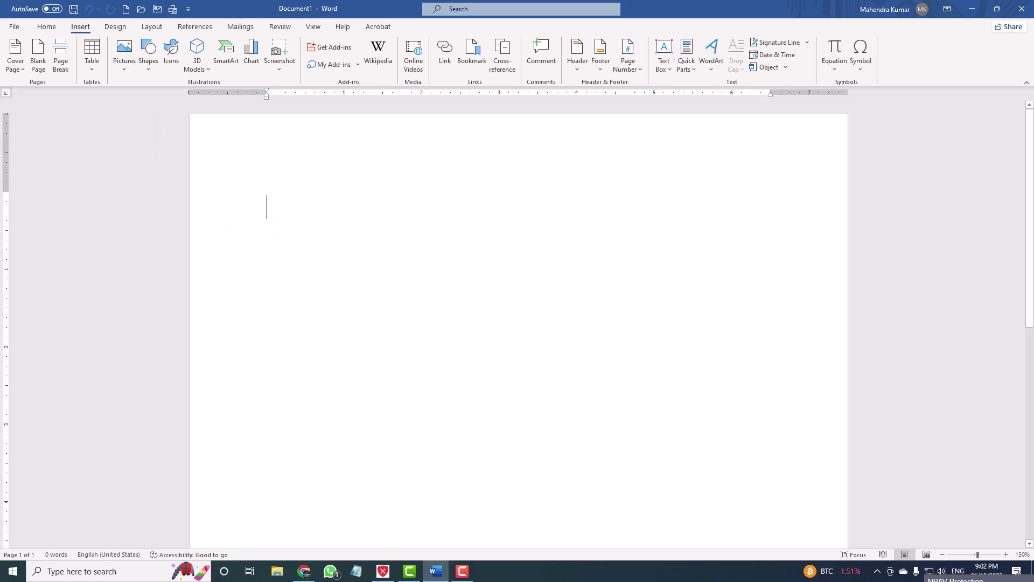
- Fill the blank document with sample paragraphs generated by =rand()
{"action": "type", "text": "=rand"}
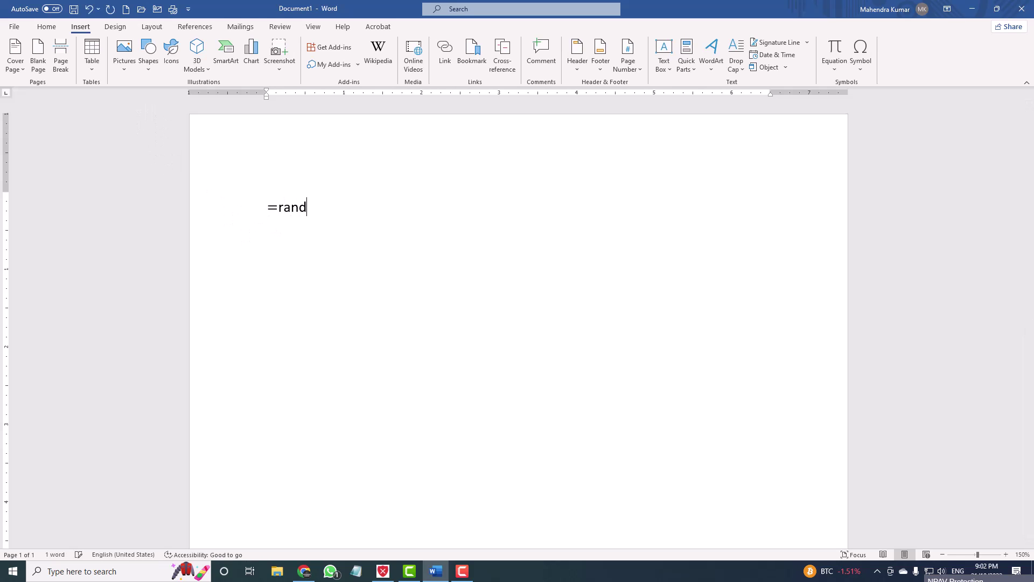
{"action": "type", "text": "()"}
{"action": "key", "text": "Return"}
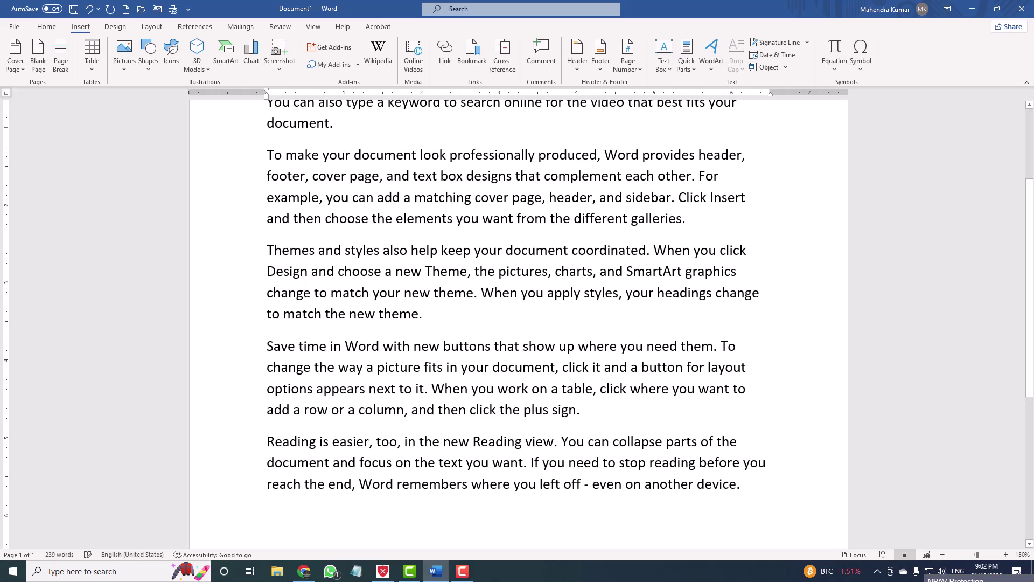
{"action": "scroll", "coordinate": [468, 316], "scroll_direction": "up", "scroll_amount": 3}
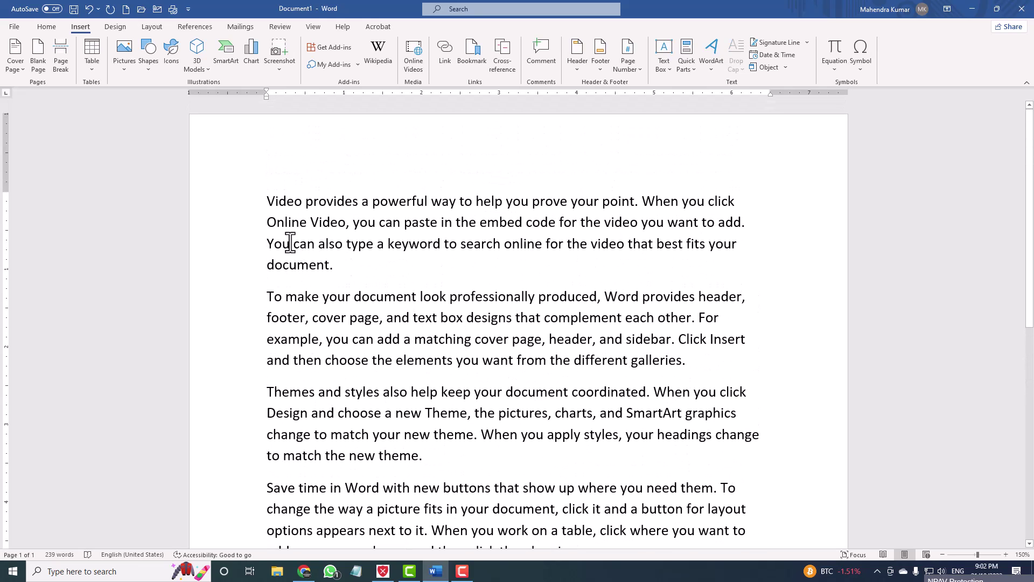
- Insert the picture laptop-g6e31afc7a_1920 from this device's Downloads folder on the empty line after the last paragraph
{"action": "scroll", "coordinate": [325, 261], "scroll_direction": "down", "scroll_amount": 5}
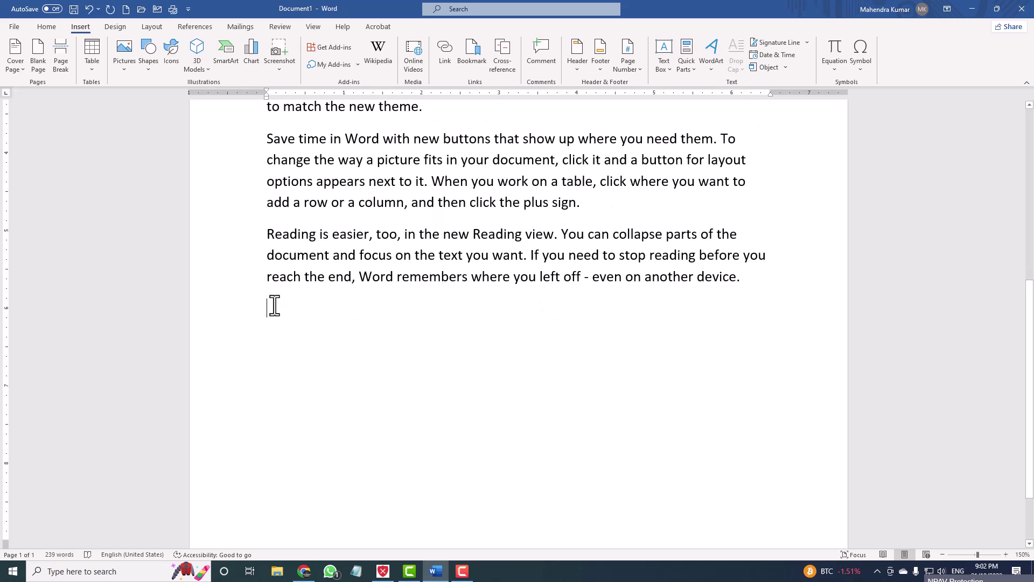
{"action": "scroll", "coordinate": [301, 318], "scroll_direction": "up", "scroll_amount": 1}
{"action": "scroll", "coordinate": [322, 331], "scroll_direction": "up", "scroll_amount": 2}
{"action": "scroll", "coordinate": [322, 331], "scroll_direction": "down", "scroll_amount": 2}
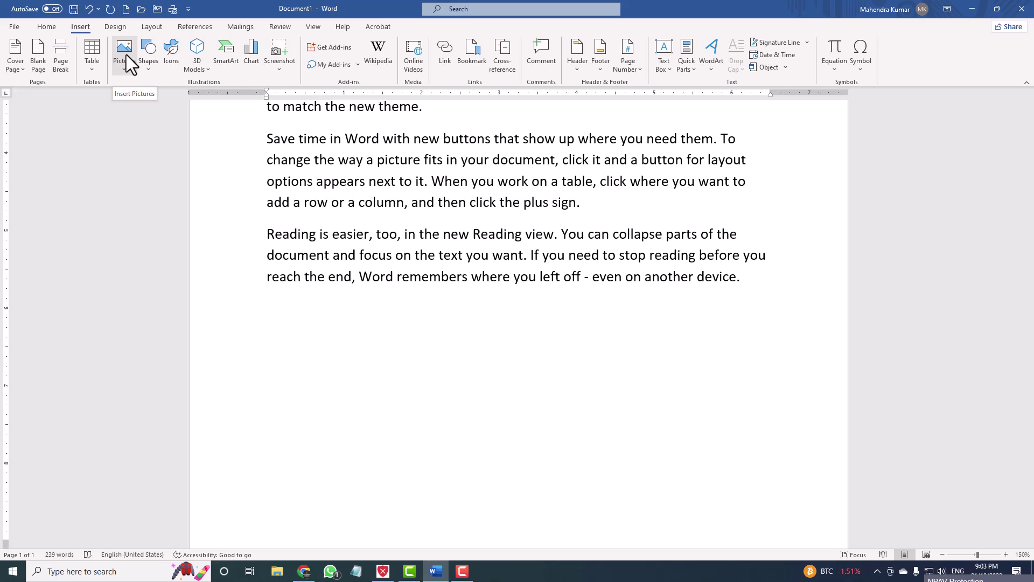
{"action": "left_click", "coordinate": [126, 54]}
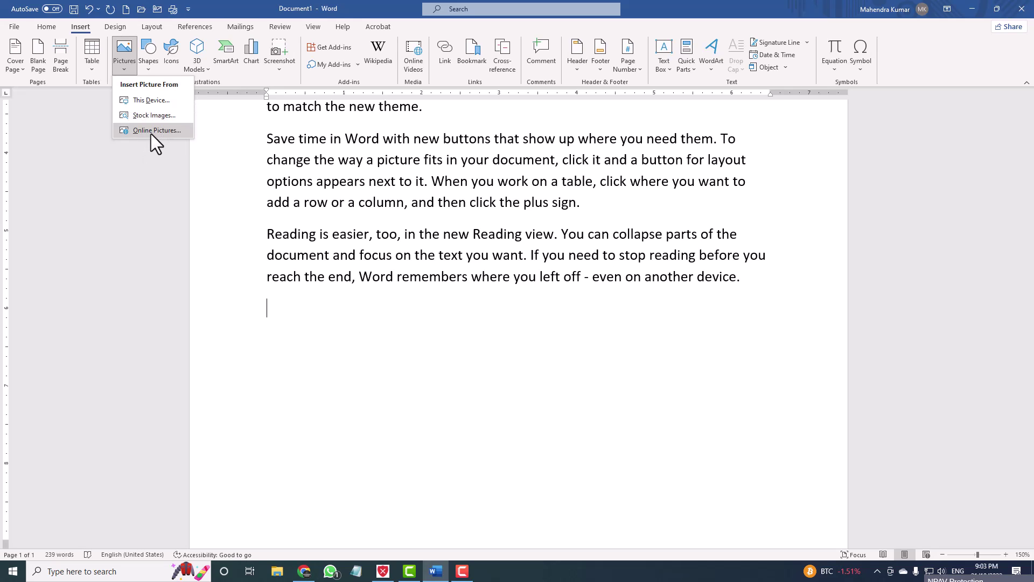
{"action": "left_click", "coordinate": [146, 105]}
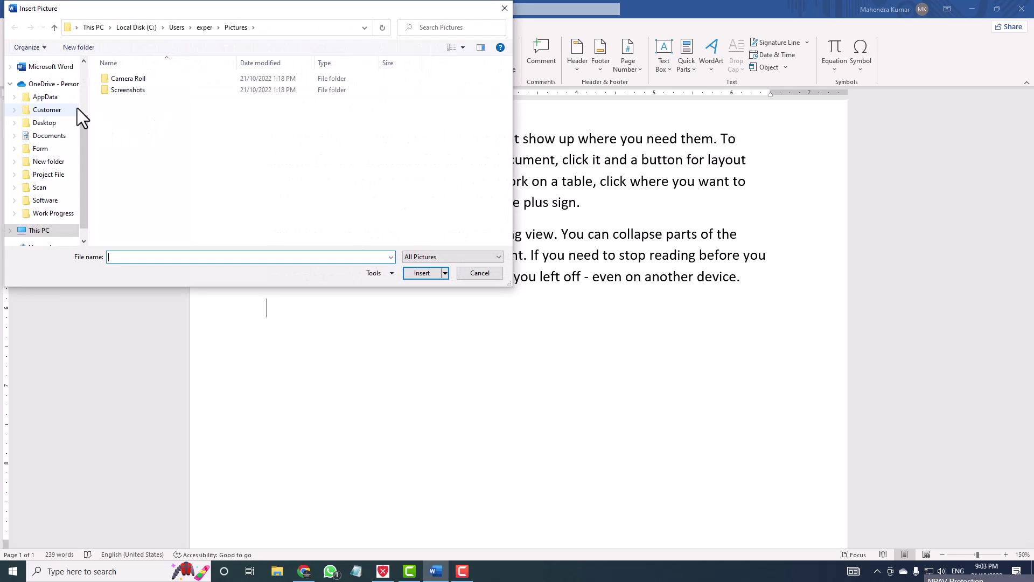
{"action": "scroll", "coordinate": [75, 110], "scroll_direction": "up", "scroll_amount": 3}
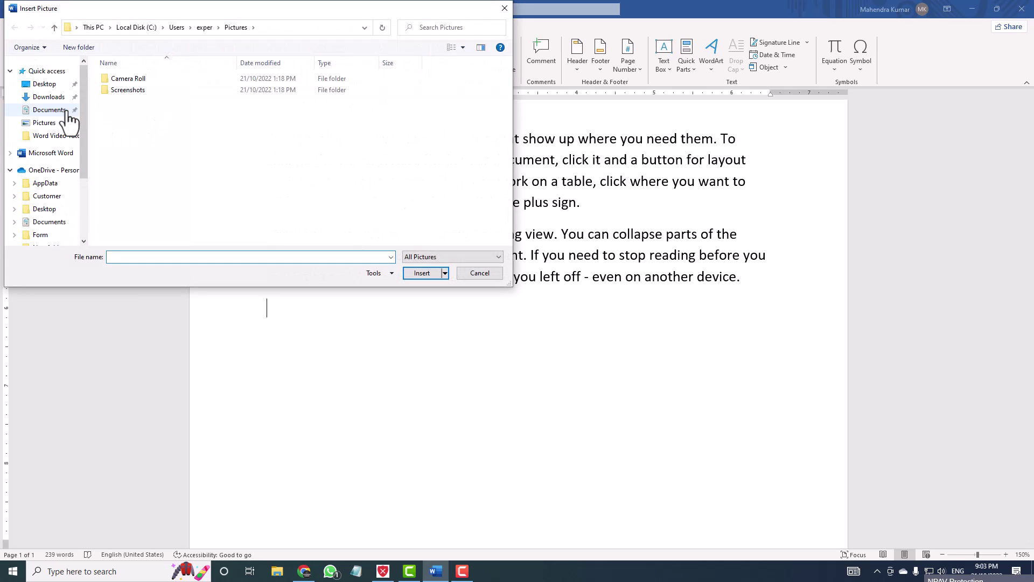
{"action": "left_click", "coordinate": [50, 86]}
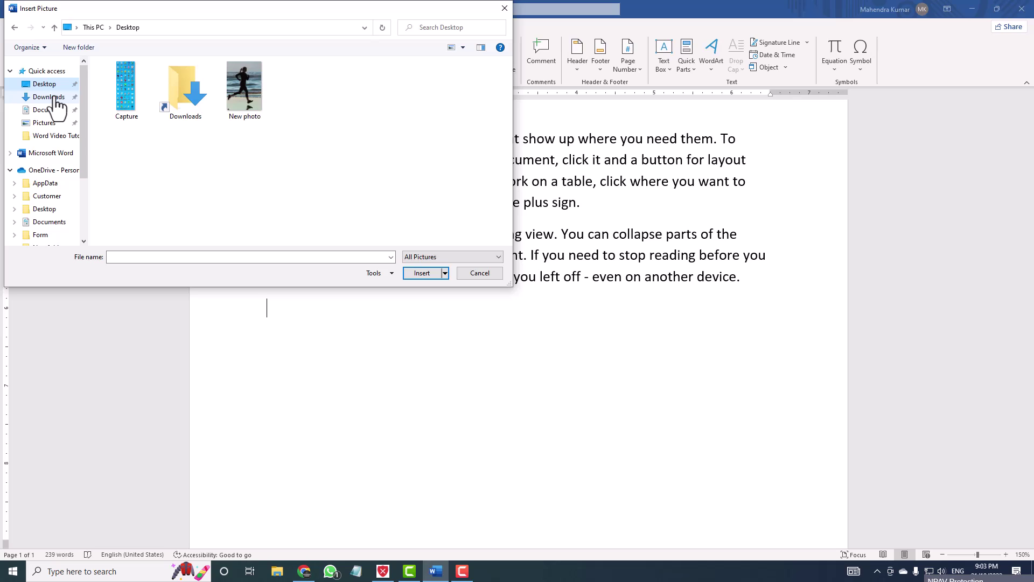
{"action": "left_click", "coordinate": [54, 99]}
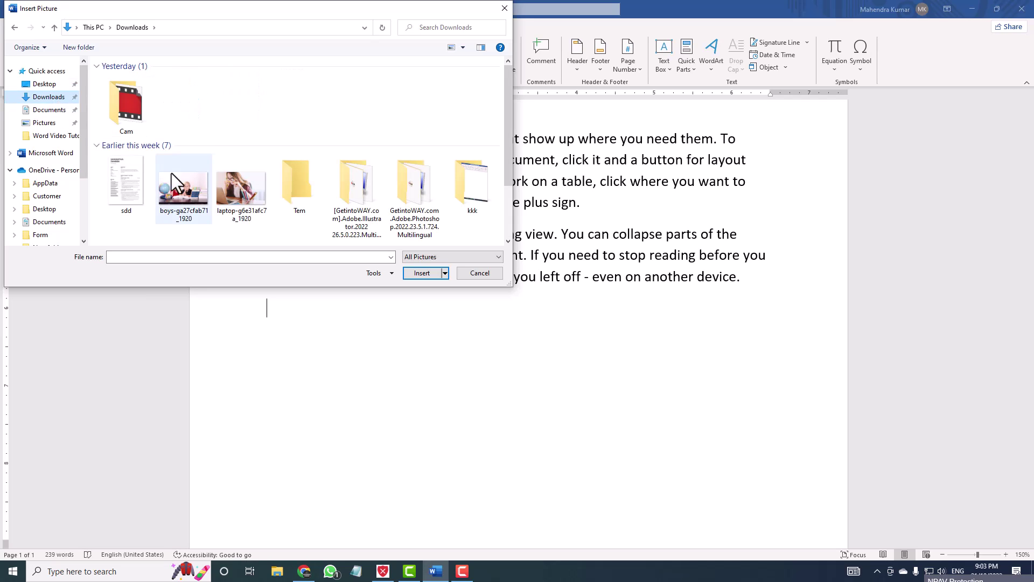
{"action": "left_click", "coordinate": [236, 193]}
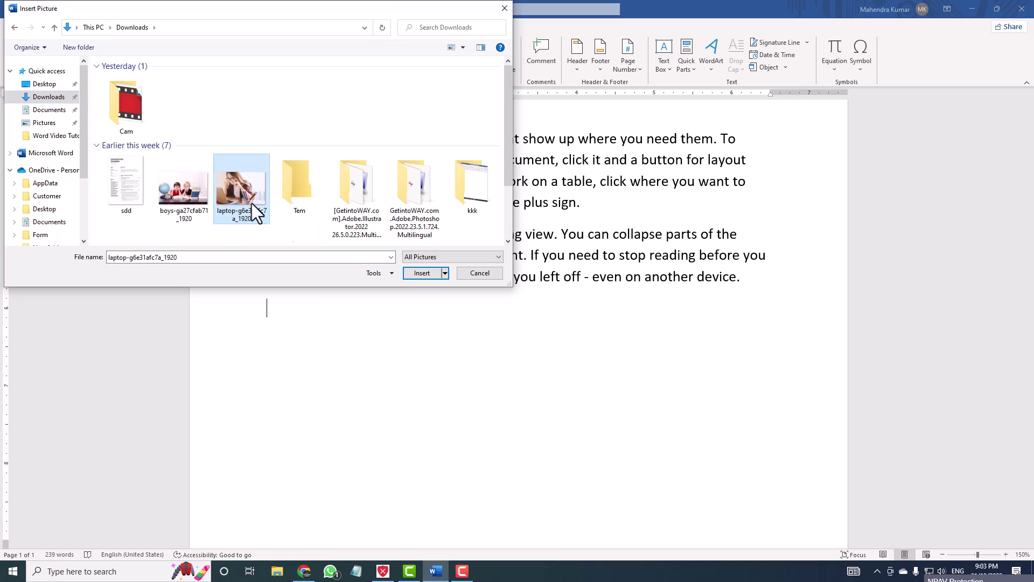
{"action": "left_click", "coordinate": [422, 273]}
- Shrink the inserted picture, also narrowing its width on its own, to about 2.03" high by 2.83" wide
{"action": "scroll", "coordinate": [463, 291], "scroll_direction": "down", "scroll_amount": 3}
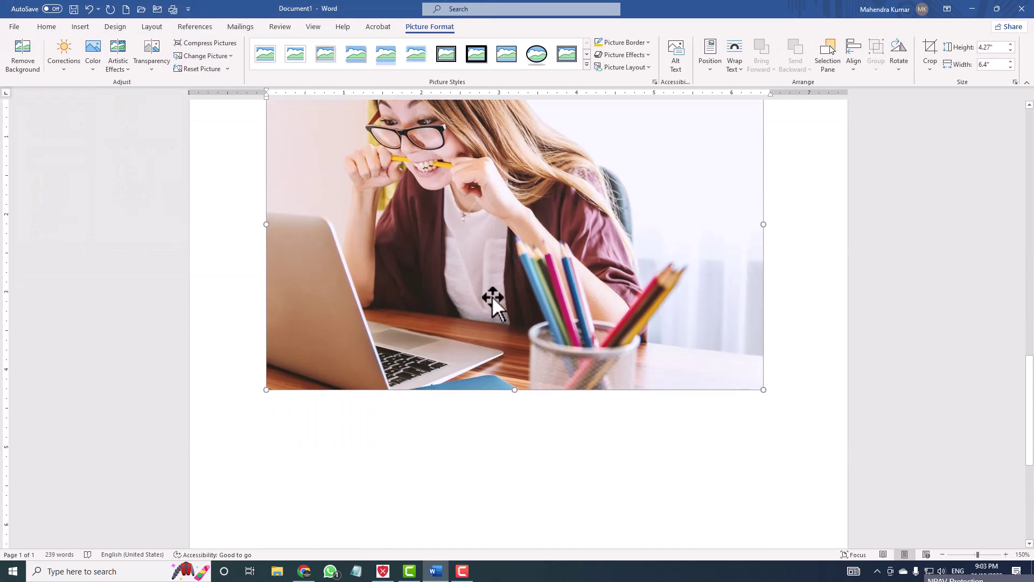
{"action": "scroll", "coordinate": [492, 296], "scroll_direction": "up", "scroll_amount": 5}
{"action": "scroll", "coordinate": [489, 300], "scroll_direction": "down", "scroll_amount": 5}
{"action": "scroll", "coordinate": [483, 298], "scroll_direction": "up", "scroll_amount": 10}
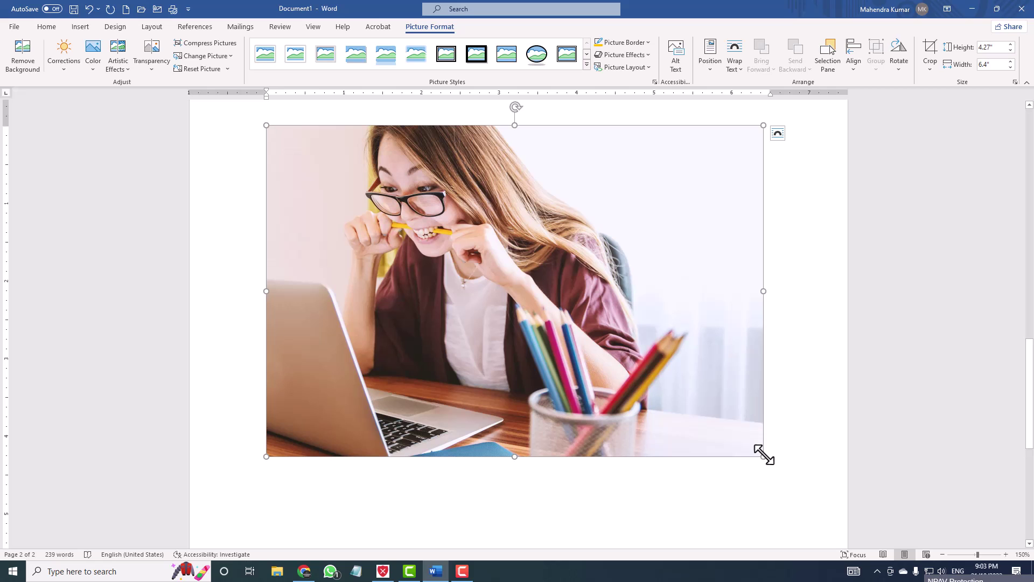
{"action": "left_click_drag", "start_coordinate": [764, 456], "coordinate": [501, 290]}
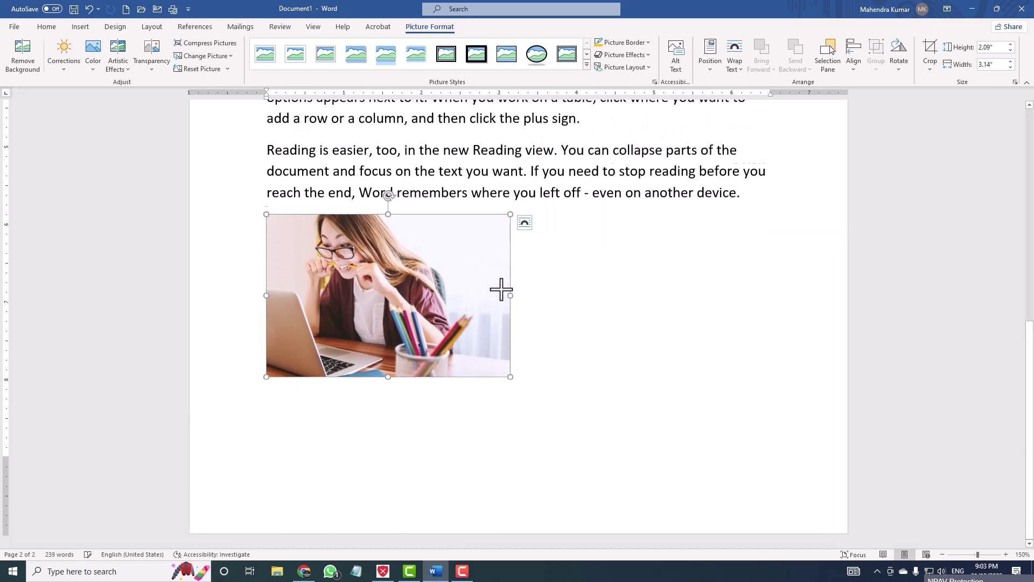
{"action": "scroll", "coordinate": [490, 298], "scroll_direction": "up", "scroll_amount": 2}
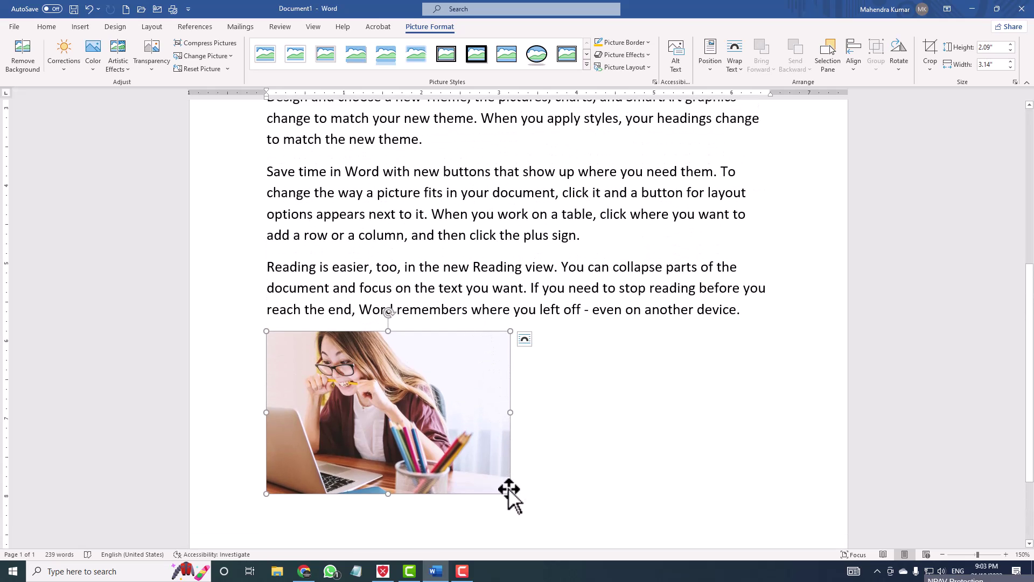
{"action": "left_click_drag", "start_coordinate": [510, 493], "coordinate": [522, 510]}
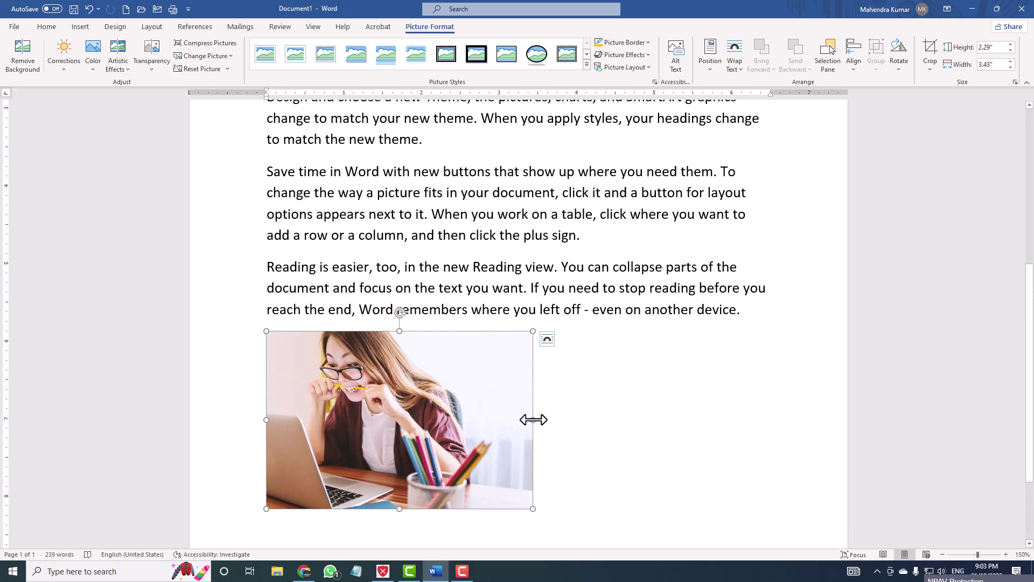
{"action": "mouse_move", "coordinate": [533, 420]}
{"action": "left_mouse_down"}
{"action": "mouse_move", "coordinate": [658, 432]}
{"action": "mouse_move", "coordinate": [514, 420]}
{"action": "left_mouse_up"}
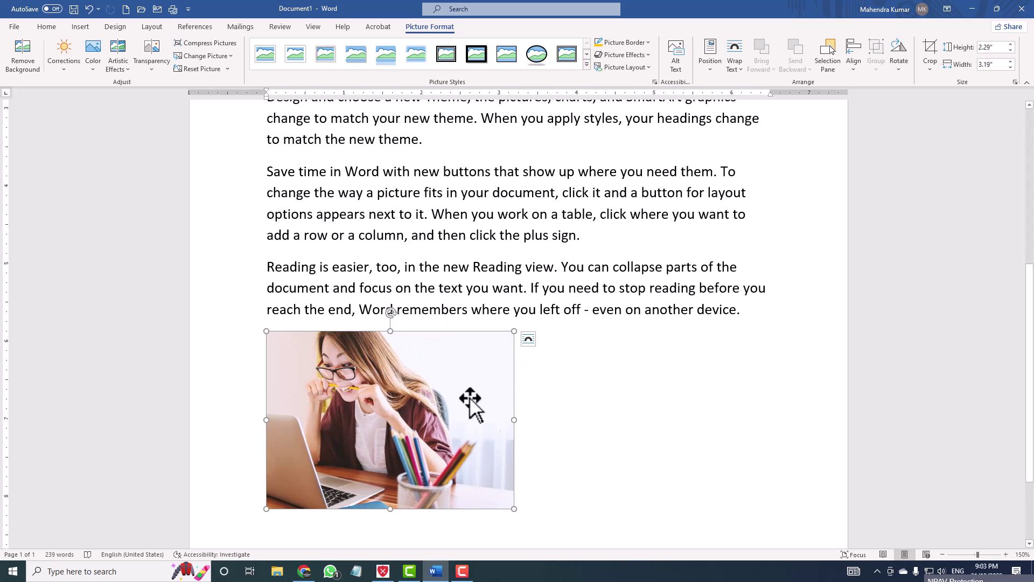
{"action": "left_click_drag", "start_coordinate": [514, 508], "coordinate": [485, 490]}
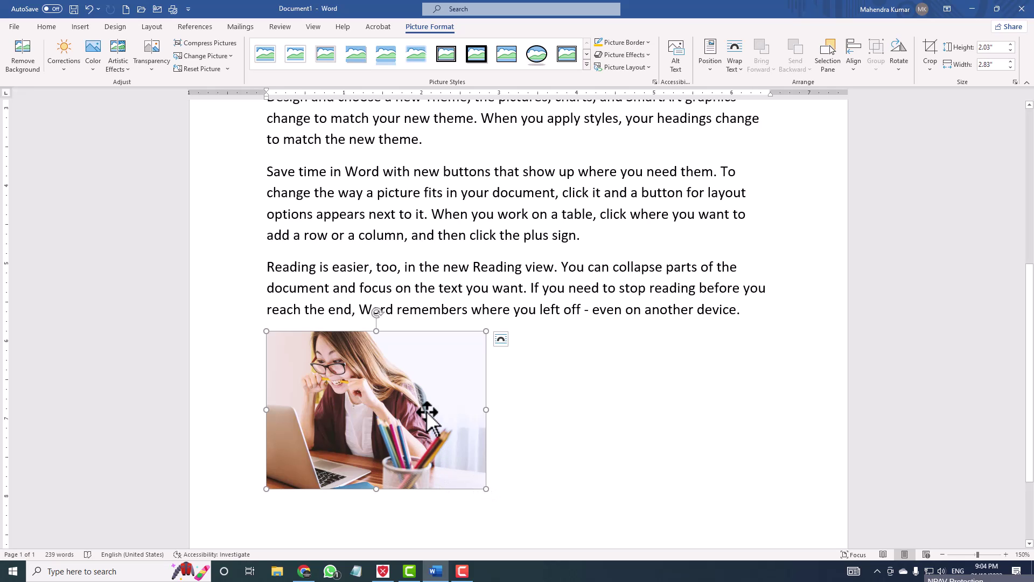
- Move the picture up to the end of the "Themes and styles" paragraph, and from there to the end of the first paragraph
{"action": "left_click_drag", "start_coordinate": [427, 412], "coordinate": [442, 173]}
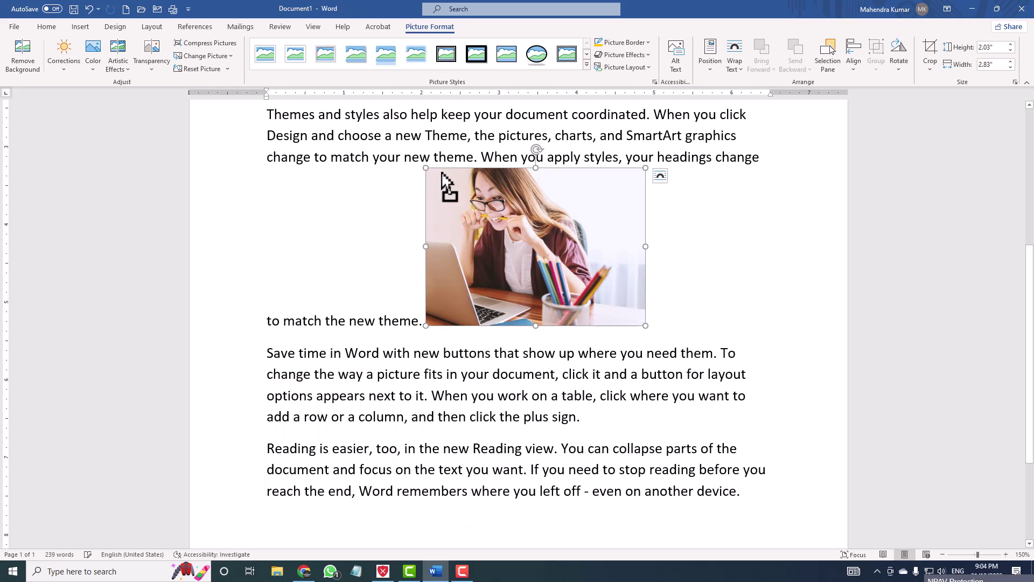
{"action": "scroll", "coordinate": [486, 280], "scroll_direction": "up", "scroll_amount": 3}
{"action": "left_click_drag", "start_coordinate": [538, 412], "coordinate": [353, 162]}
{"action": "scroll", "coordinate": [576, 268], "scroll_direction": "up", "scroll_amount": 3}
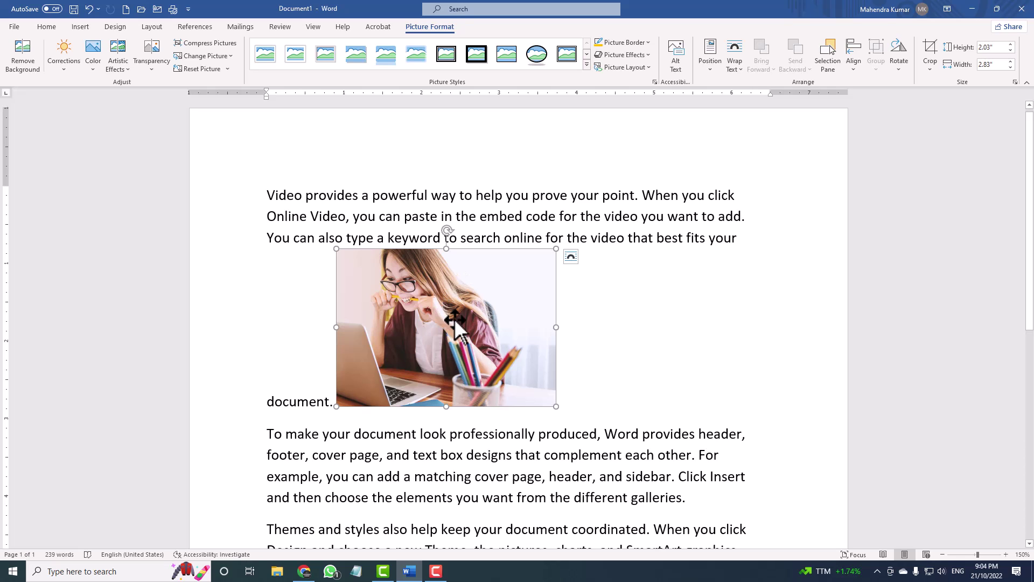
{"action": "left_click", "coordinate": [730, 131]}
{"action": "left_click", "coordinate": [669, 203]}
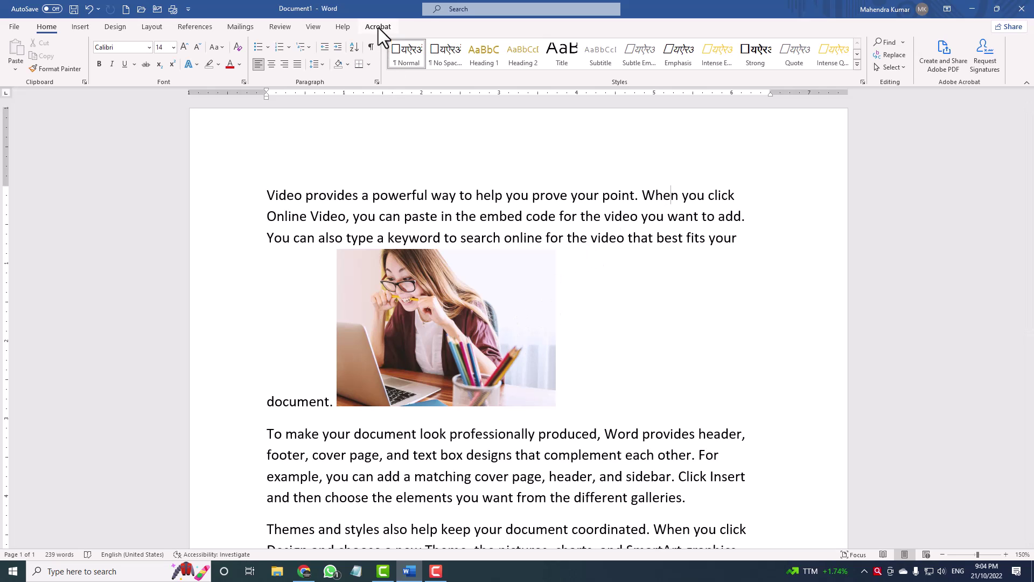
- Set the picture's text wrapping to Square and place it at the upper-left start of the first paragraph
{"action": "left_click", "coordinate": [437, 288]}
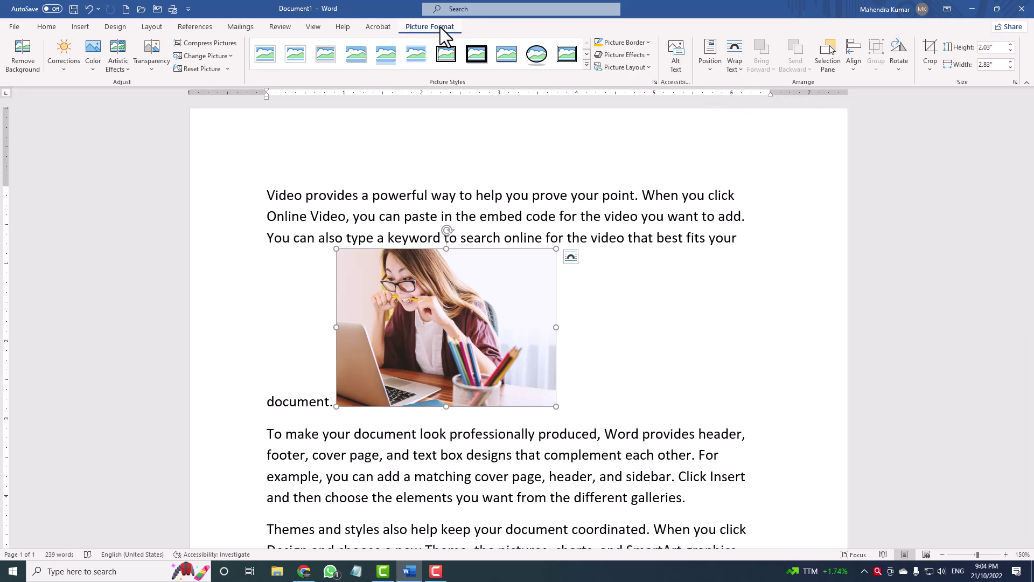
{"action": "left_click", "coordinate": [733, 60]}
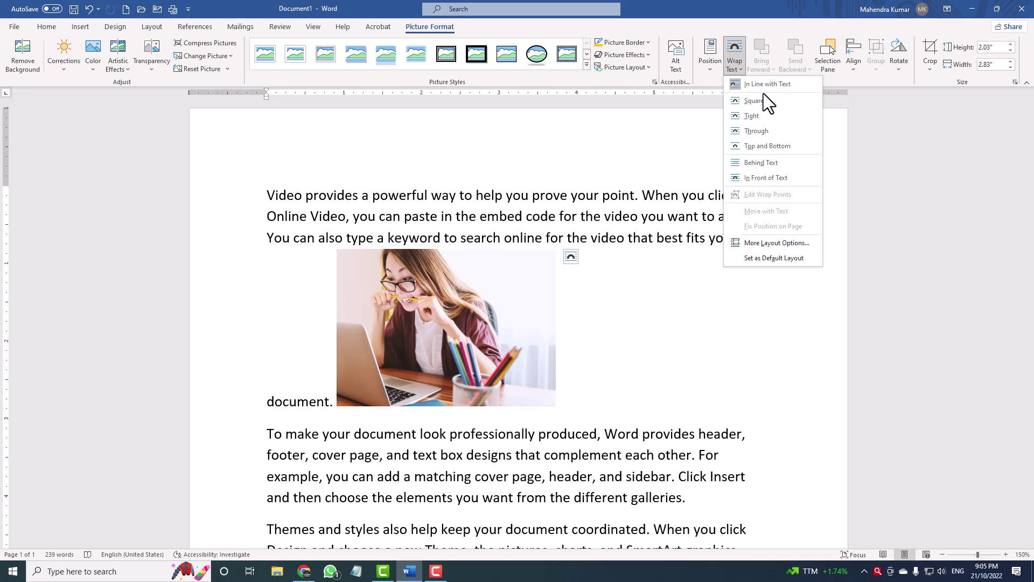
{"action": "left_click", "coordinate": [762, 99]}
{"action": "left_click_drag", "start_coordinate": [484, 317], "coordinate": [414, 272]}
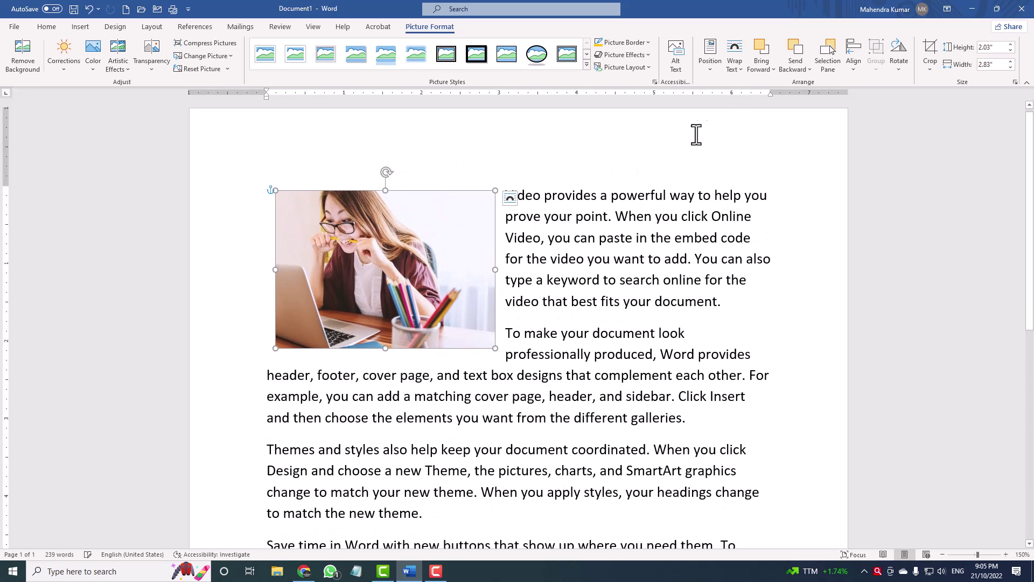
- Open the text wrapping options for the picture
{"action": "left_click", "coordinate": [735, 59]}
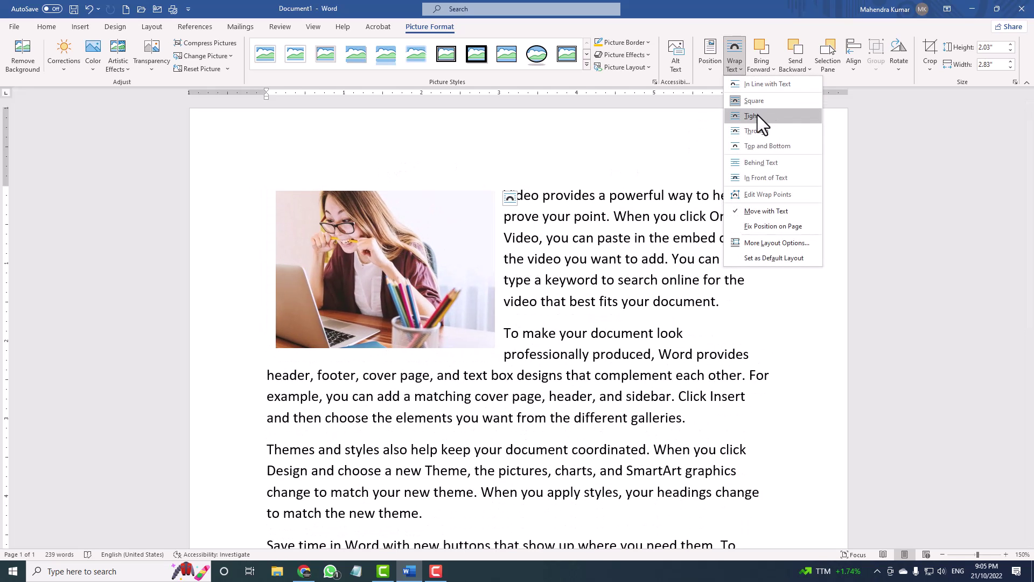
- Set the picture's text wrapping to Top and Bottom and move the picture lower into the first paragraph
{"action": "left_click", "coordinate": [754, 145]}
{"action": "left_click_drag", "start_coordinate": [451, 262], "coordinate": [542, 294]}
- Set the picture's wrapping to Behind Text and shift it slightly down and right over the second and third paragraphs
{"action": "left_click", "coordinate": [735, 62]}
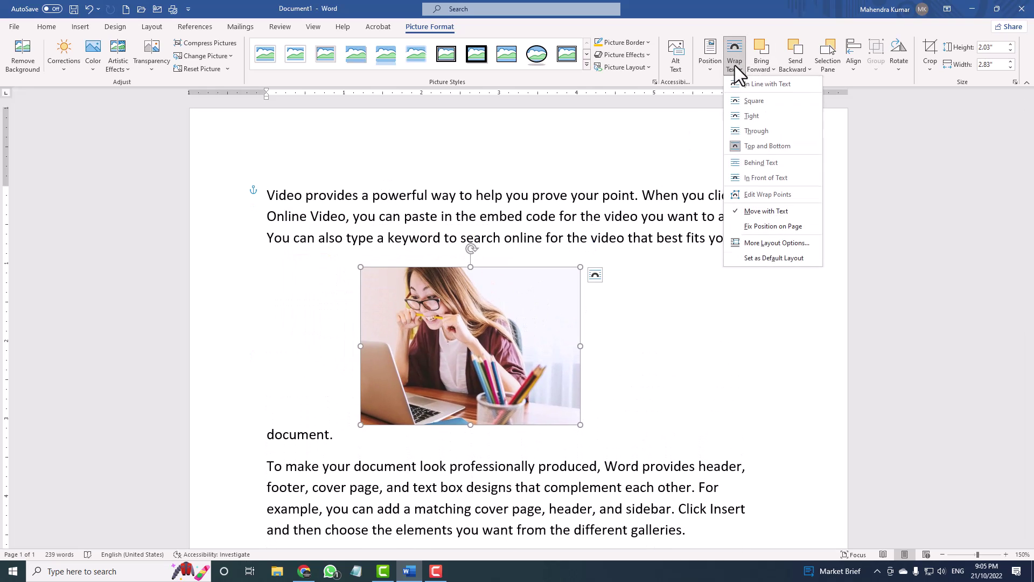
{"action": "left_click", "coordinate": [761, 163]}
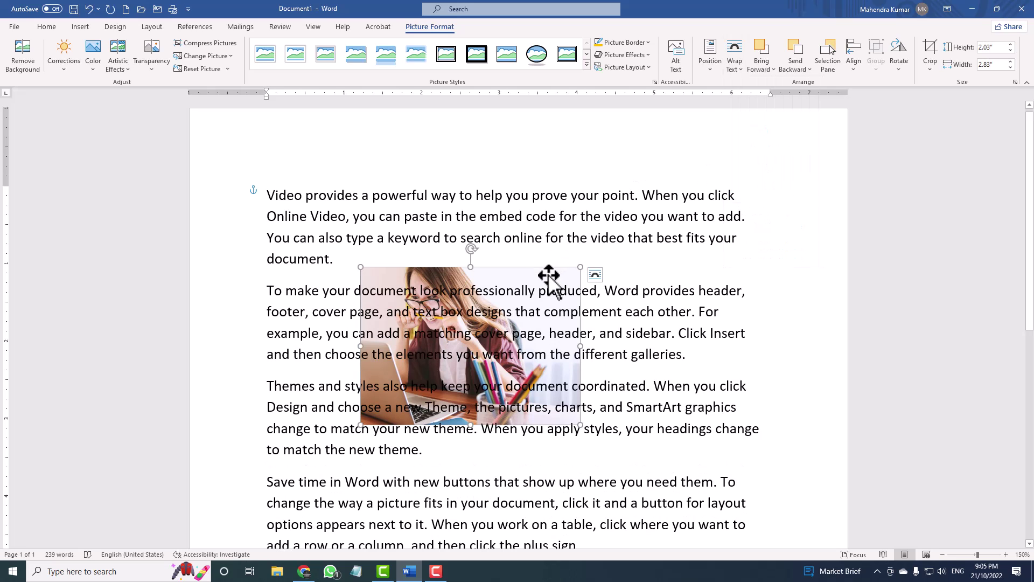
{"action": "left_click_drag", "start_coordinate": [549, 276], "coordinate": [584, 302]}
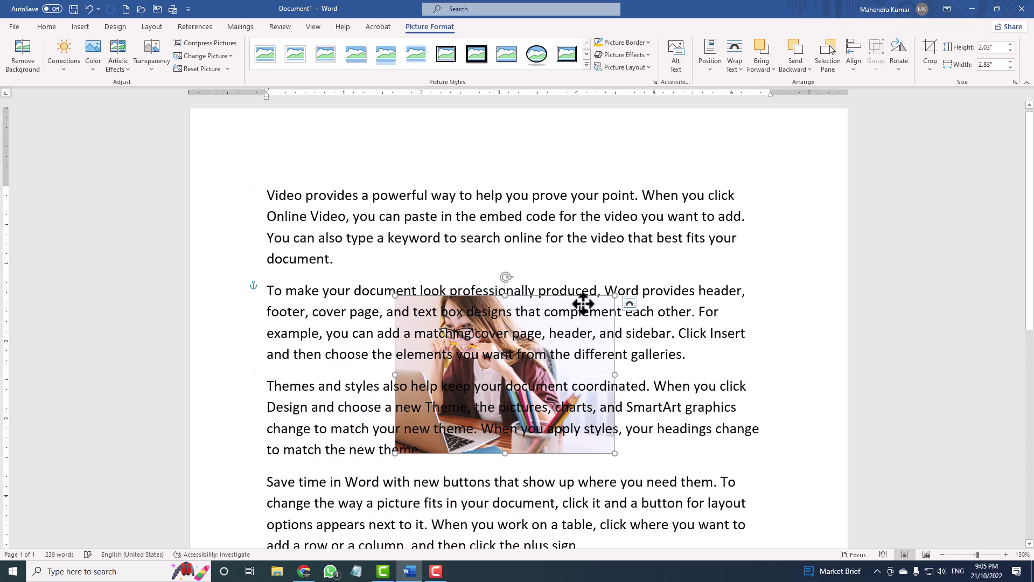
- Place the picture In Front of Text and move it to the upper-left corner of the document's text
{"action": "left_click", "coordinate": [739, 67]}
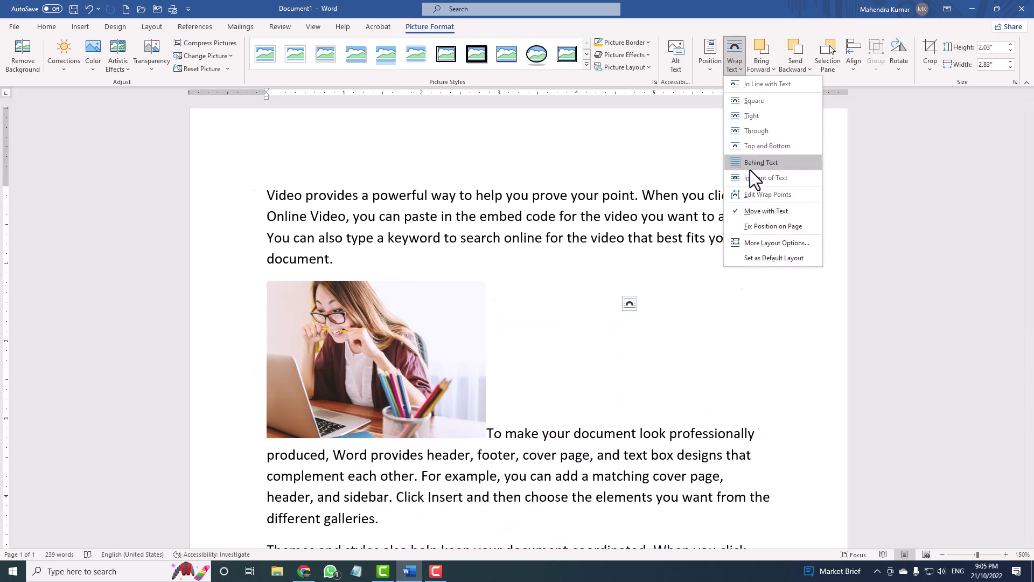
{"action": "left_click", "coordinate": [750, 176]}
{"action": "left_click_drag", "start_coordinate": [548, 326], "coordinate": [418, 251]}
- Edit the picture's wrap points, pulling its upper-right and lower-right corners outward so the text follows a slanted edge
{"action": "left_click", "coordinate": [730, 60]}
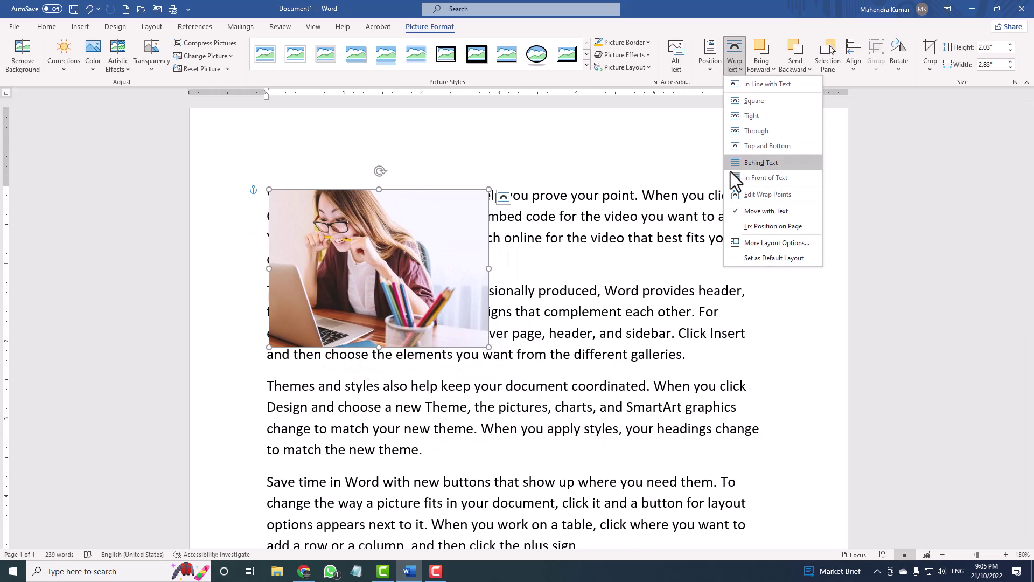
{"action": "left_click", "coordinate": [752, 192]}
{"action": "left_click_drag", "start_coordinate": [487, 343], "coordinate": [558, 376]}
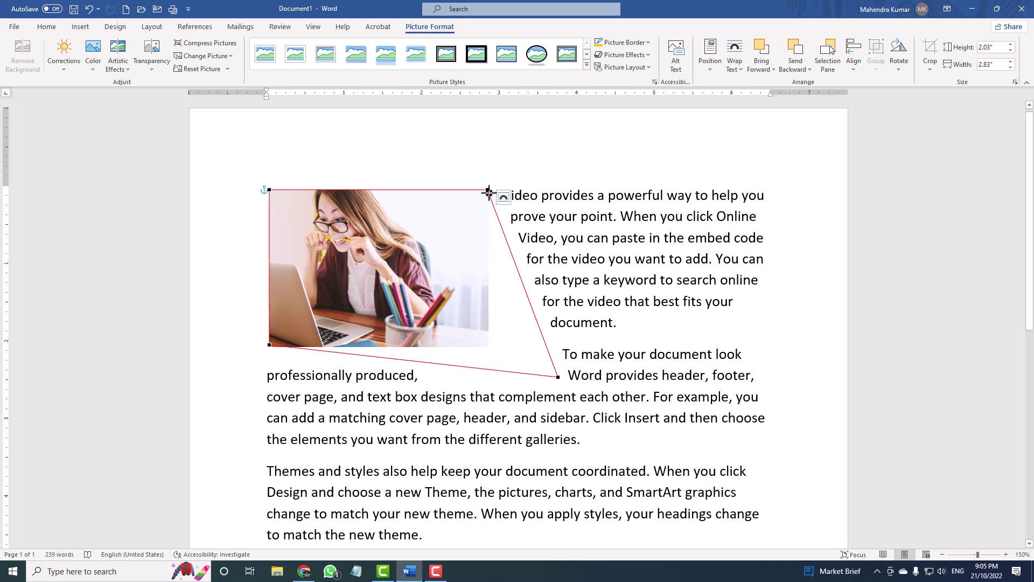
{"action": "left_click_drag", "start_coordinate": [488, 193], "coordinate": [612, 227]}
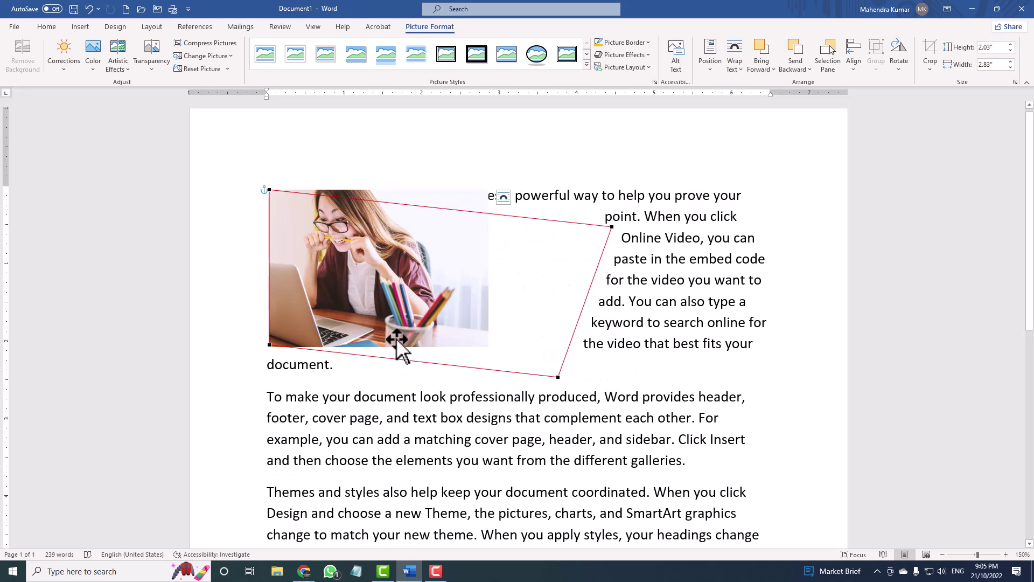
{"action": "left_click_drag", "start_coordinate": [558, 377], "coordinate": [652, 402]}
{"action": "left_click_drag", "start_coordinate": [612, 227], "coordinate": [600, 200]}
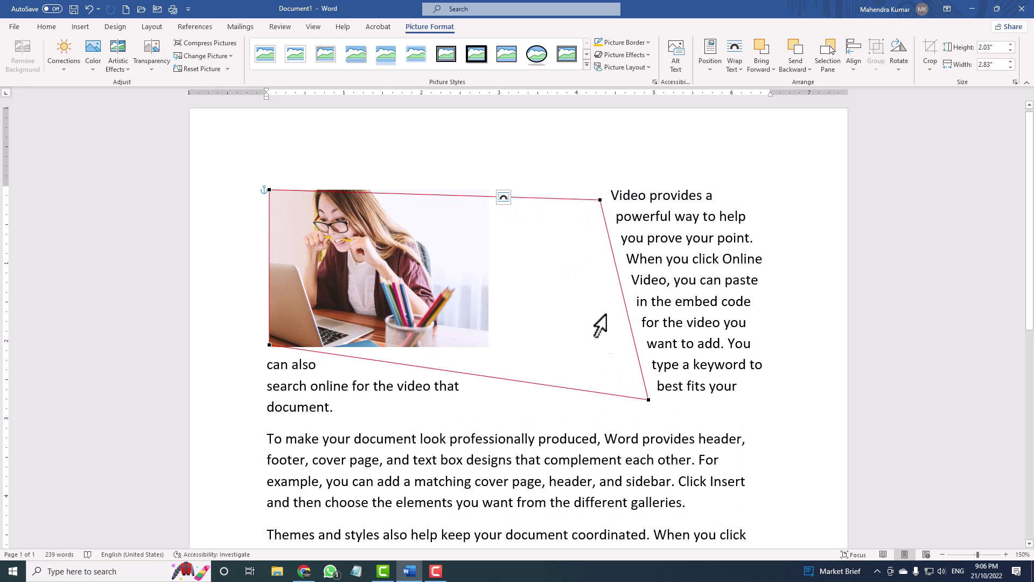
{"action": "left_click", "coordinate": [457, 284]}
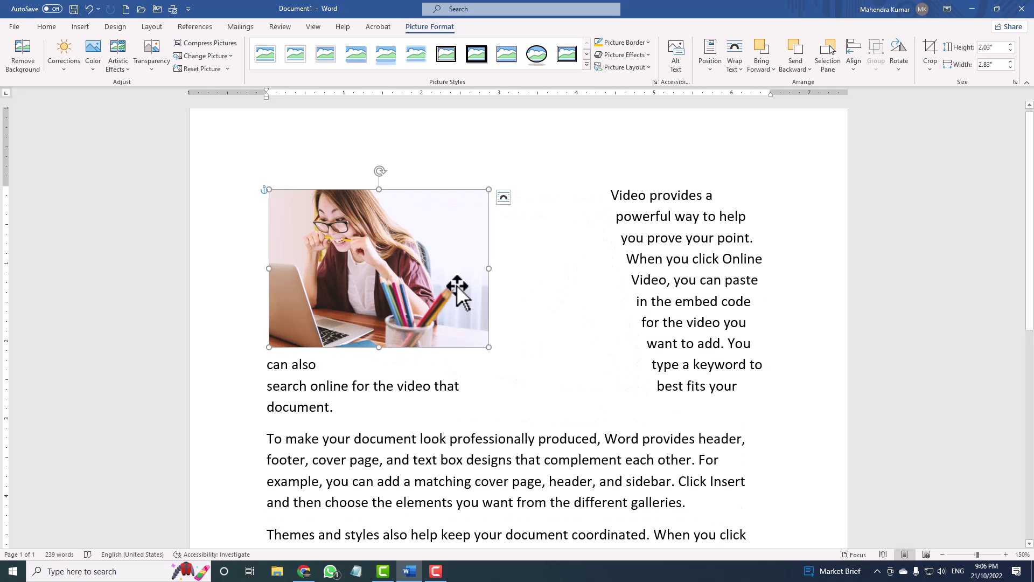
- Set the picture's text wrapping to Square
{"action": "left_click", "coordinate": [743, 63]}
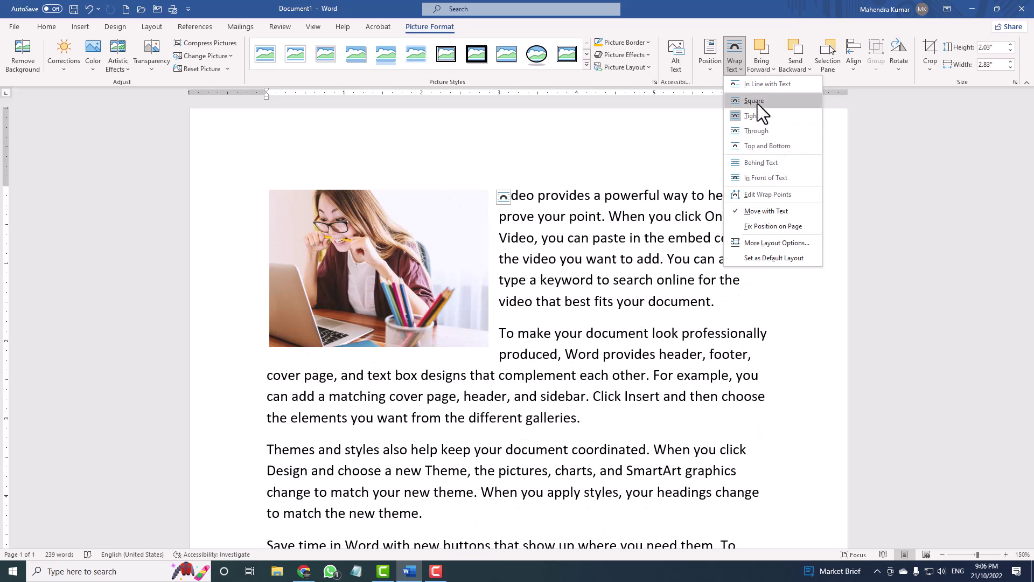
{"action": "left_click", "coordinate": [757, 103]}
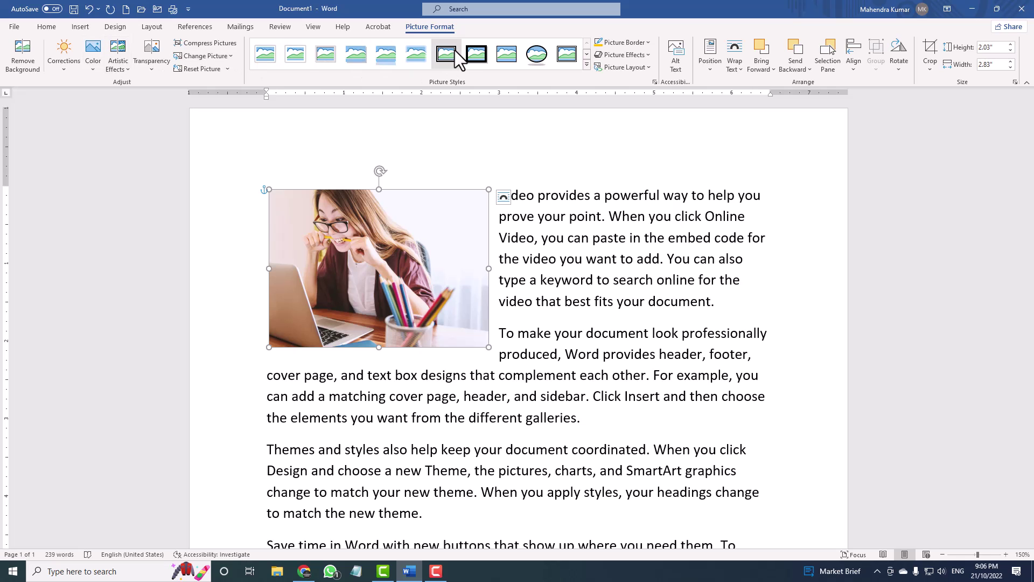
- Remove the picture's background, marking additional areas around the woman's head and hair to keep, and keep the changes
{"action": "left_click", "coordinate": [21, 54]}
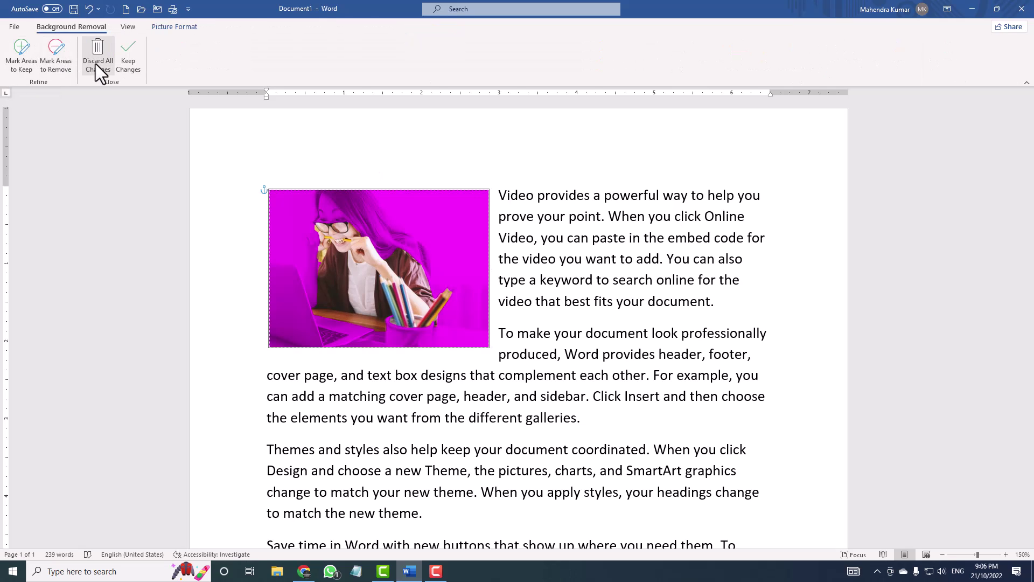
{"action": "left_click", "coordinate": [20, 58]}
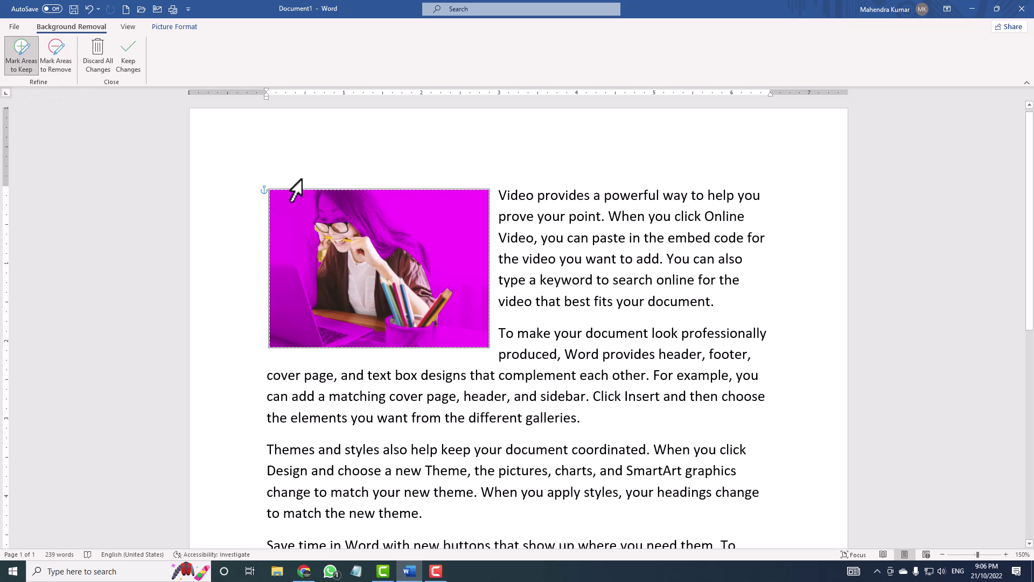
{"action": "mouse_move", "coordinate": [316, 193]}
{"action": "left_mouse_down"}
{"action": "mouse_move", "coordinate": [308, 320]}
{"action": "mouse_move", "coordinate": [360, 331]}
{"action": "mouse_move", "coordinate": [429, 304]}
{"action": "mouse_move", "coordinate": [429, 237]}
{"action": "mouse_move", "coordinate": [350, 189]}
{"action": "mouse_move", "coordinate": [318, 190]}
{"action": "mouse_move", "coordinate": [314, 201]}
{"action": "left_mouse_up"}
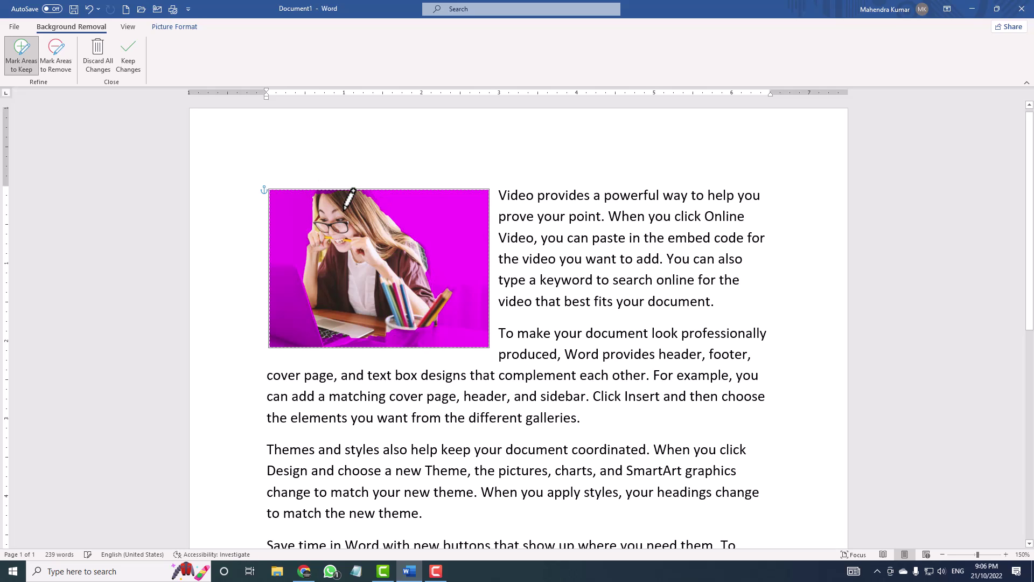
{"action": "mouse_move", "coordinate": [360, 194]}
{"action": "left_mouse_down"}
{"action": "mouse_move", "coordinate": [399, 226]}
{"action": "mouse_move", "coordinate": [355, 189]}
{"action": "mouse_move", "coordinate": [325, 197]}
{"action": "mouse_move", "coordinate": [323, 214]}
{"action": "left_mouse_up"}
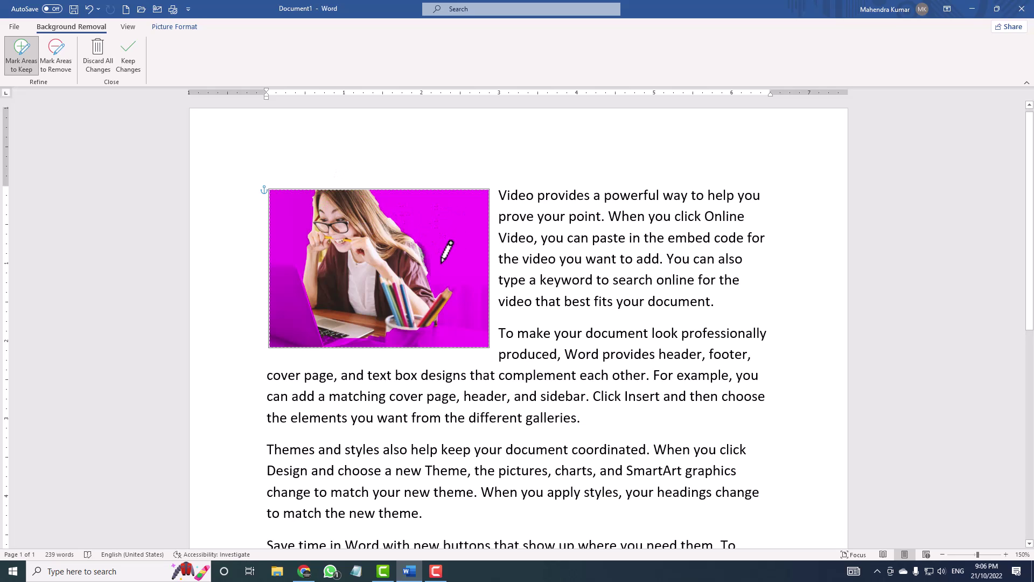
{"action": "left_click", "coordinate": [130, 54]}
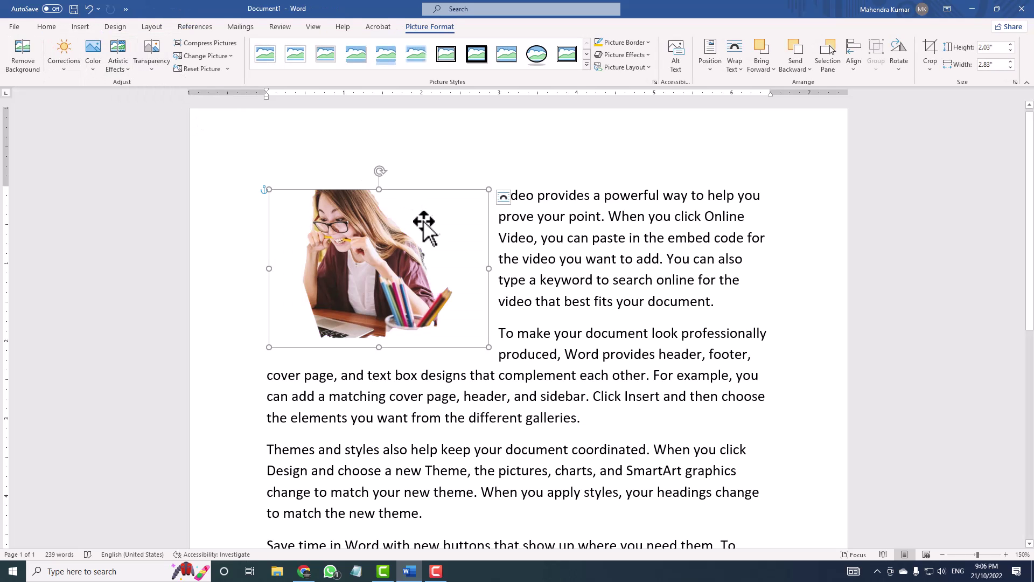
- Move the picture slightly left to the text margin and reset its picture formatting
{"action": "left_click_drag", "start_coordinate": [374, 273], "coordinate": [362, 242]}
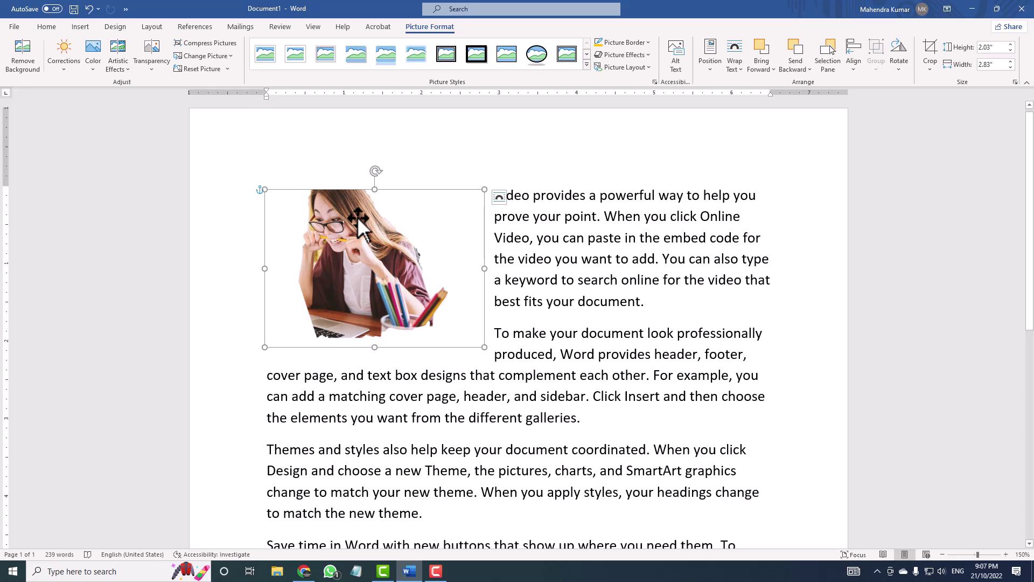
{"action": "left_click", "coordinate": [195, 68]}
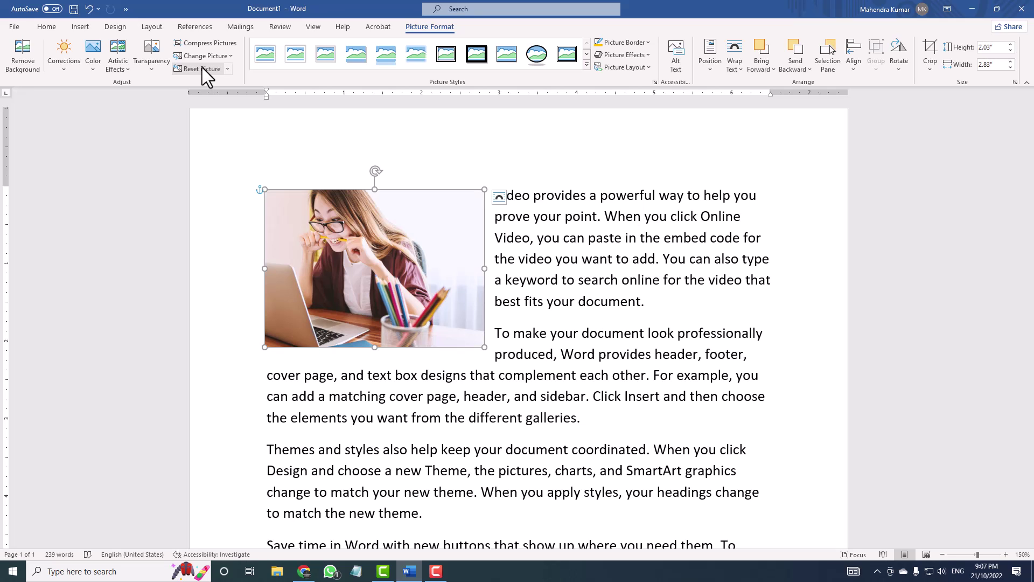
- Apply the milder sharpen correction to the picture, and replace it with the milder soften correction
{"action": "left_click", "coordinate": [68, 60]}
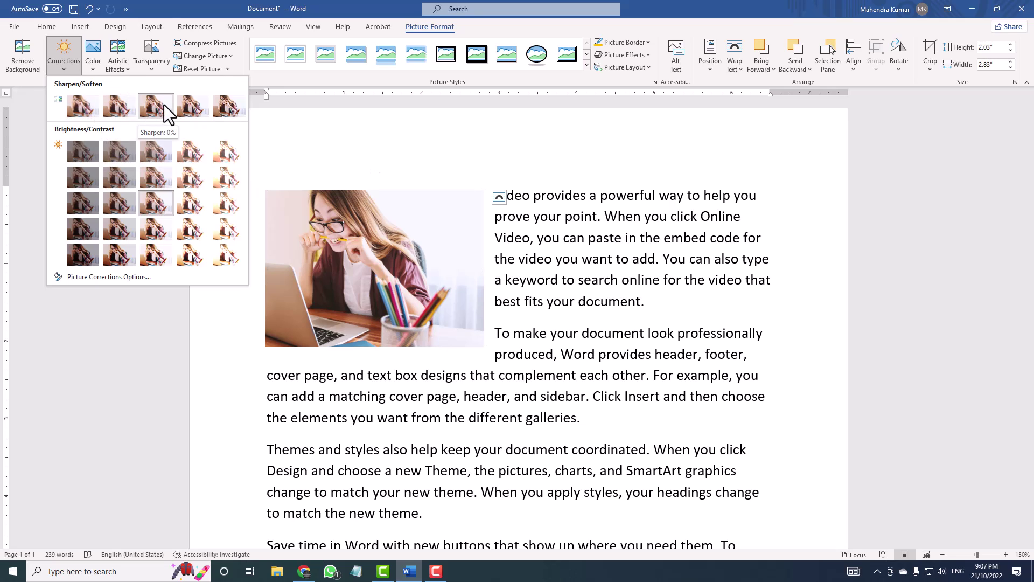
{"action": "left_click", "coordinate": [192, 105]}
{"action": "left_click", "coordinate": [63, 60]}
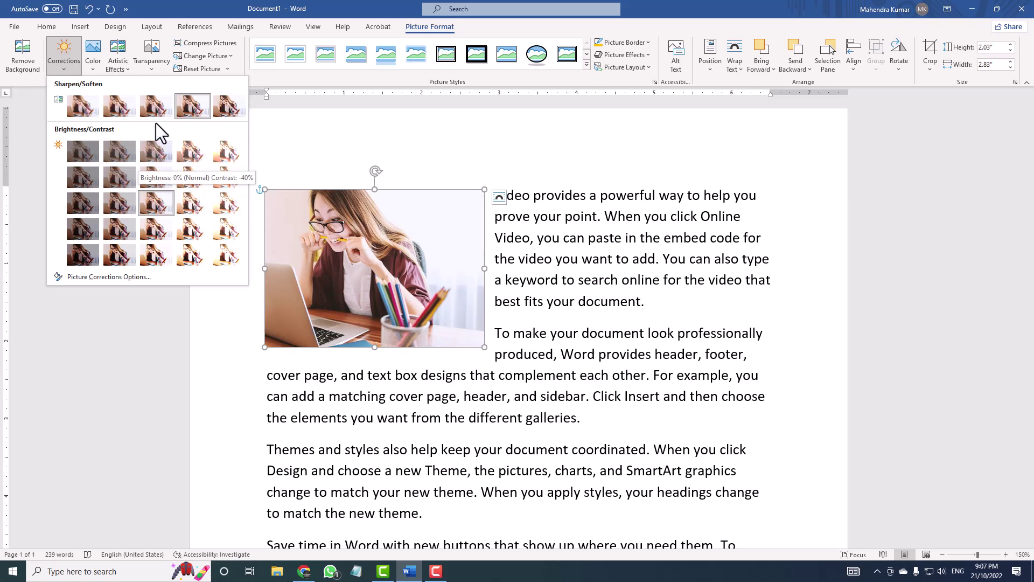
{"action": "left_click", "coordinate": [115, 106]}
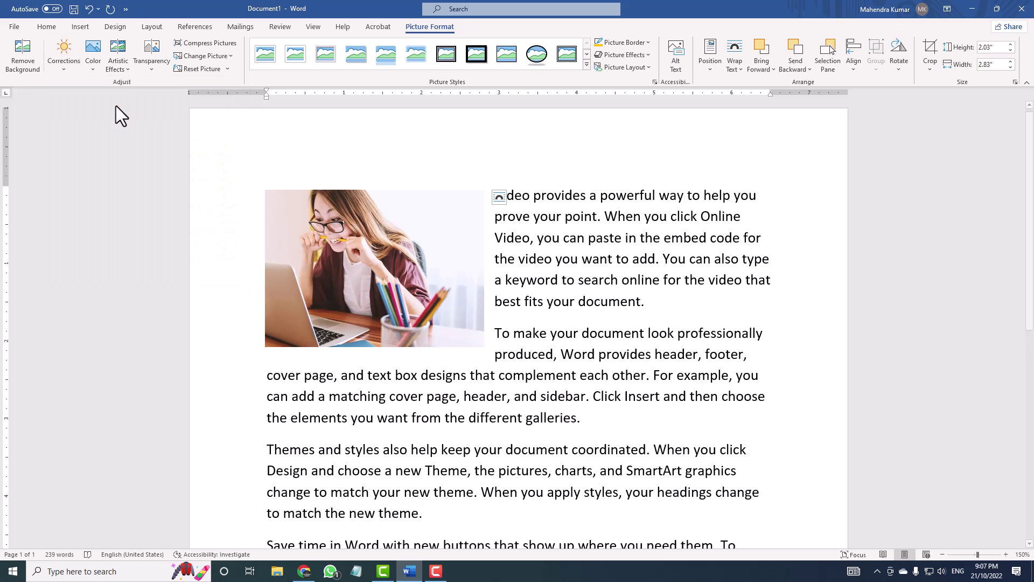
- Apply a textured artistic effect to the picture and make it partly transparent with the third transparency preset
{"action": "left_click", "coordinate": [124, 67]}
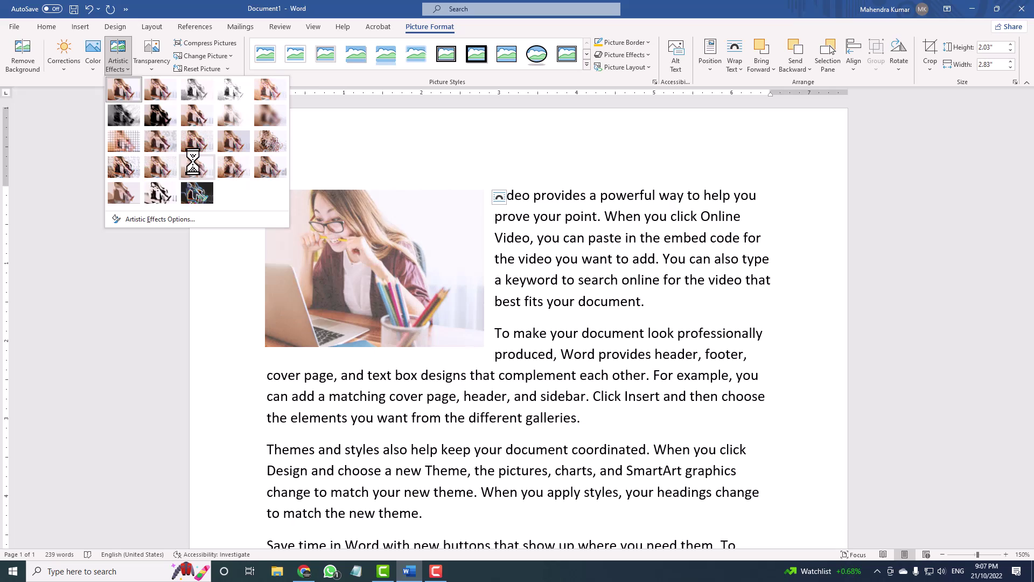
{"action": "left_click", "coordinate": [161, 165]}
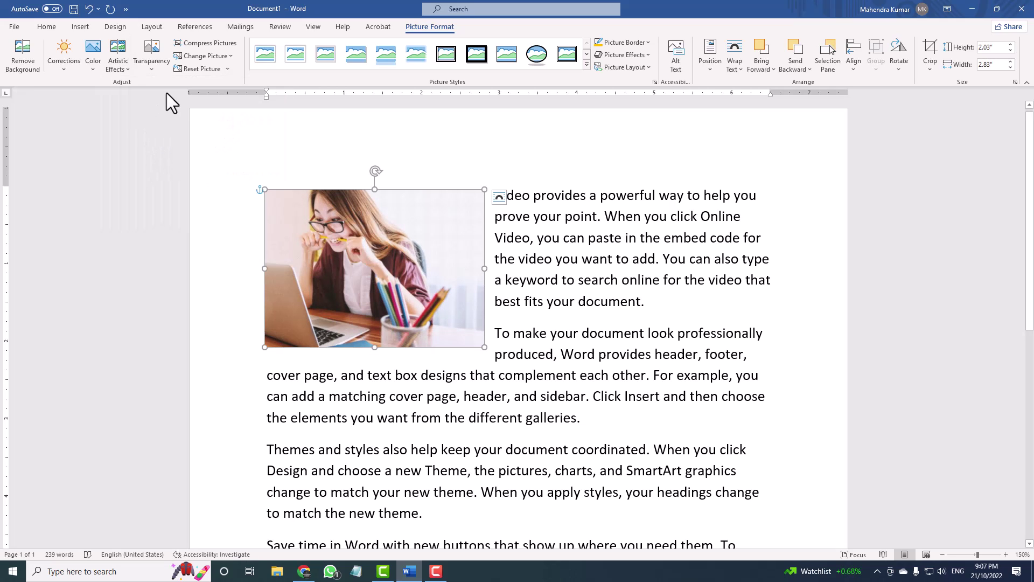
{"action": "left_click", "coordinate": [158, 63]}
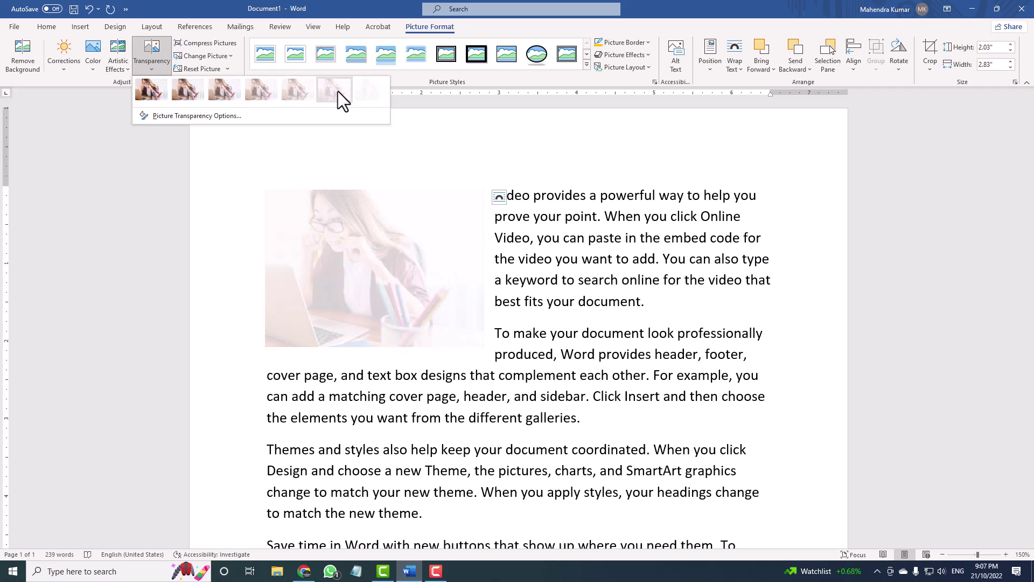
{"action": "left_click", "coordinate": [231, 89]}
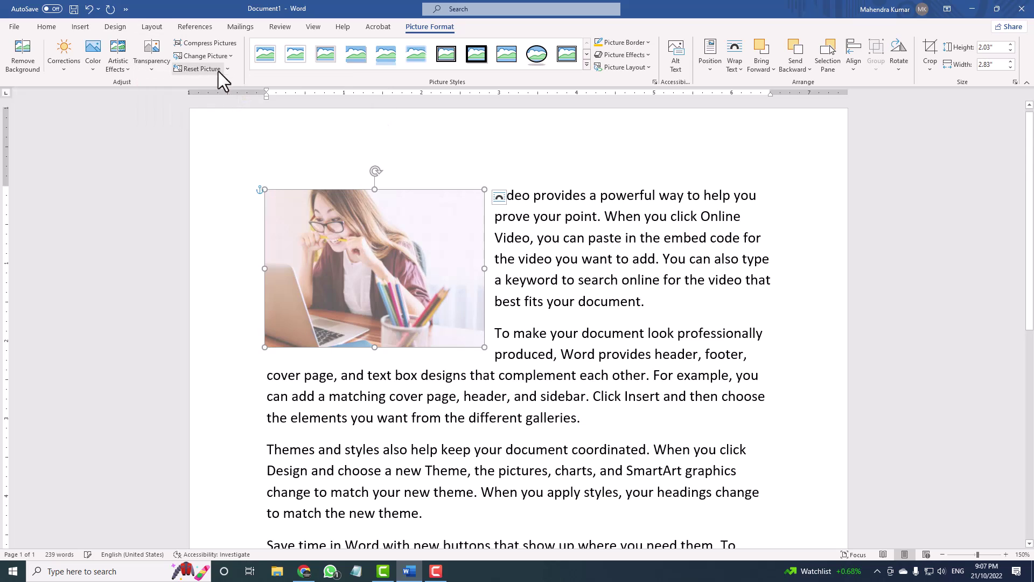
- Compress only this picture at the default resolution, deleting its cropped areas
{"action": "left_click", "coordinate": [200, 44]}
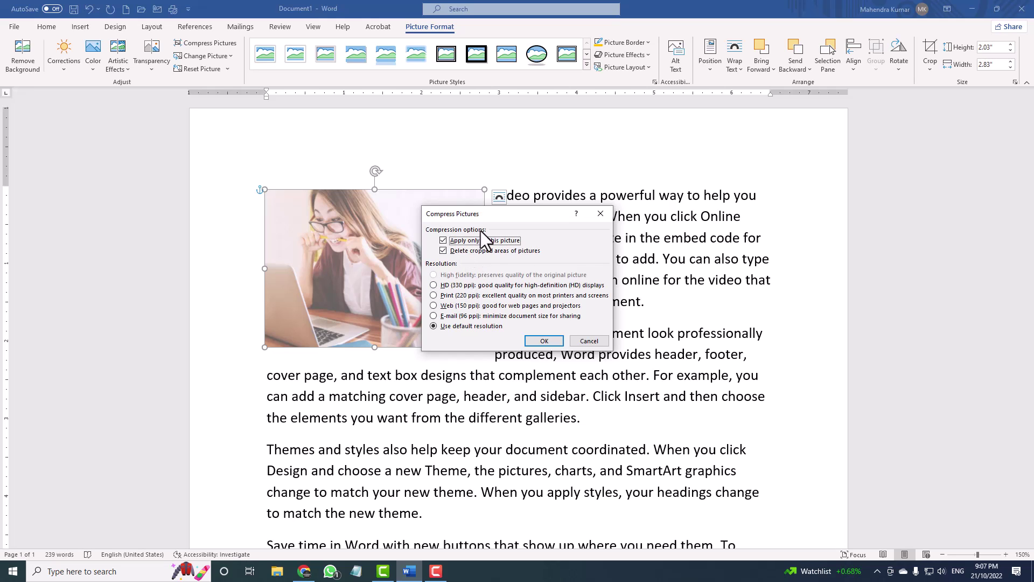
{"action": "left_click", "coordinate": [544, 341]}
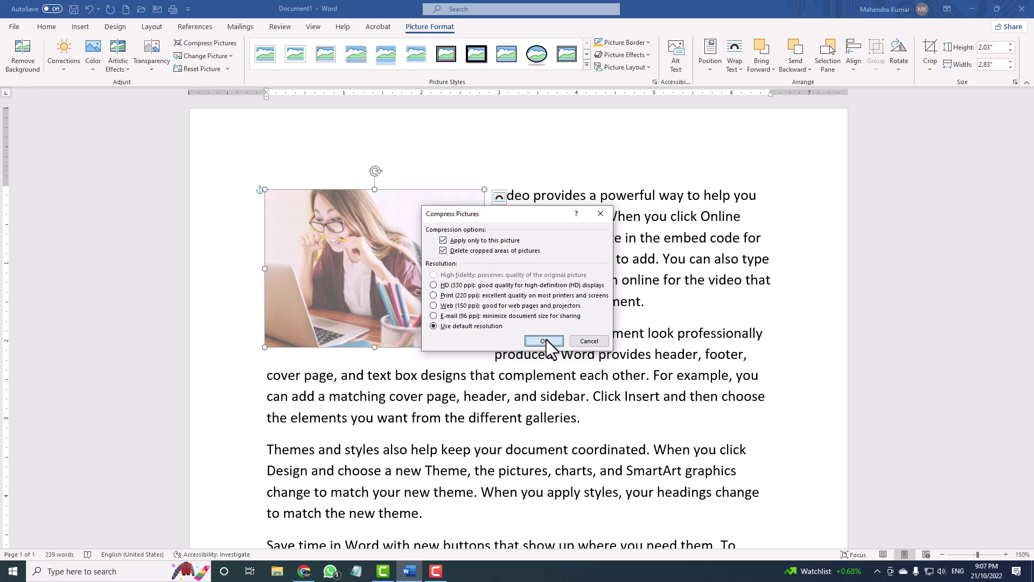
- Replace the picture with the image file of two boys at a desk and shrink it to about 1.25 by 1.88 inches
{"action": "left_click", "coordinate": [221, 56]}
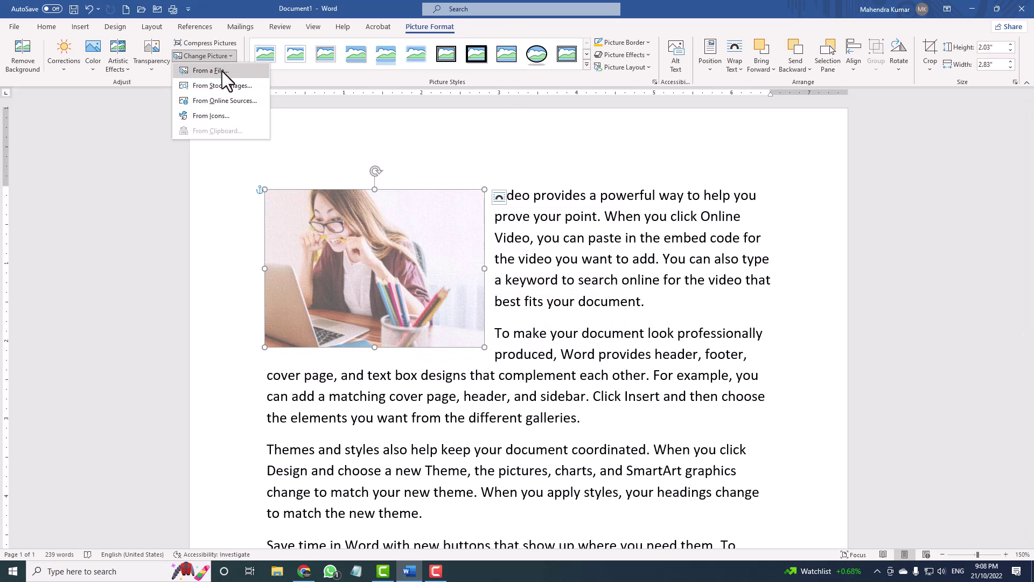
{"action": "left_click", "coordinate": [222, 72]}
{"action": "left_click", "coordinate": [198, 187]}
{"action": "double_click", "coordinate": [198, 188]}
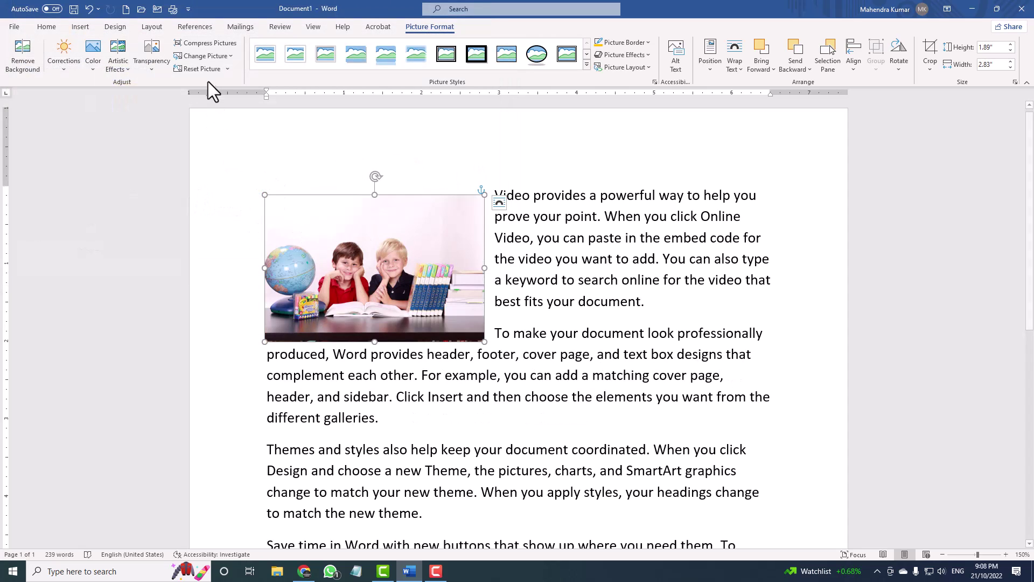
{"action": "left_click_drag", "start_coordinate": [485, 342], "coordinate": [411, 293]}
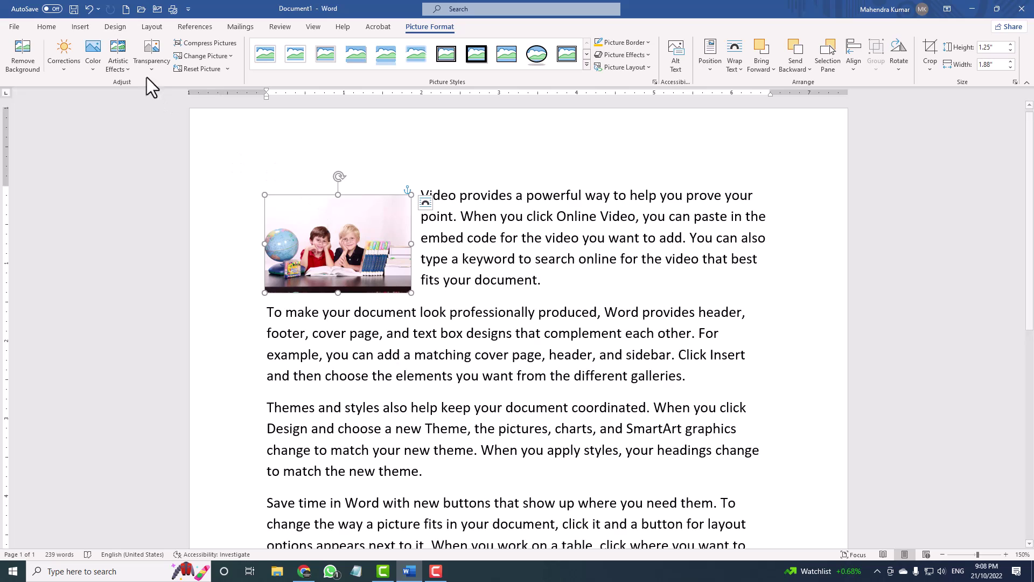
- Try an artistic effect on the picture of the boys and reset its formatting
{"action": "left_click", "coordinate": [119, 64]}
{"action": "left_click", "coordinate": [126, 167]}
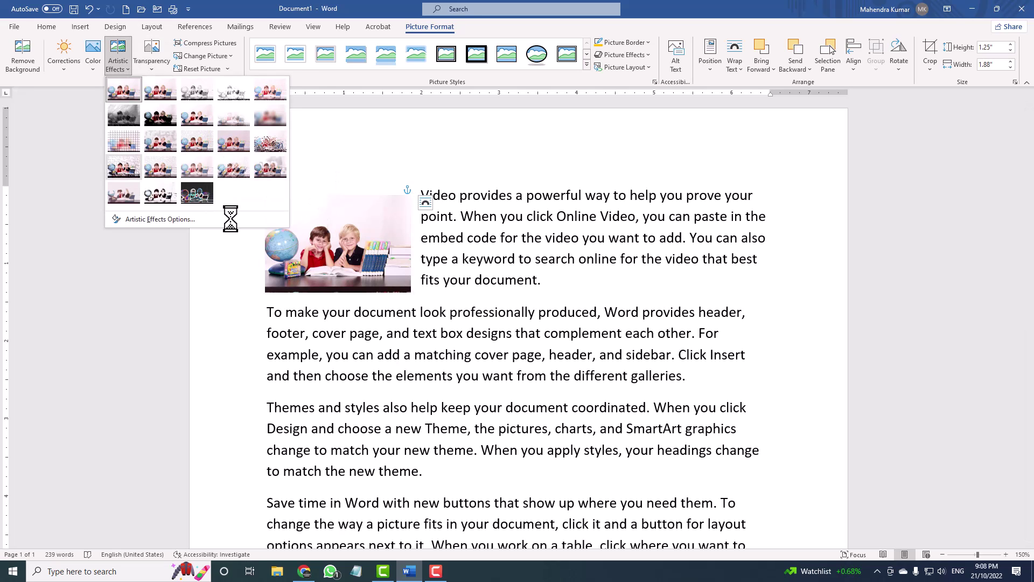
{"action": "left_click", "coordinate": [202, 69]}
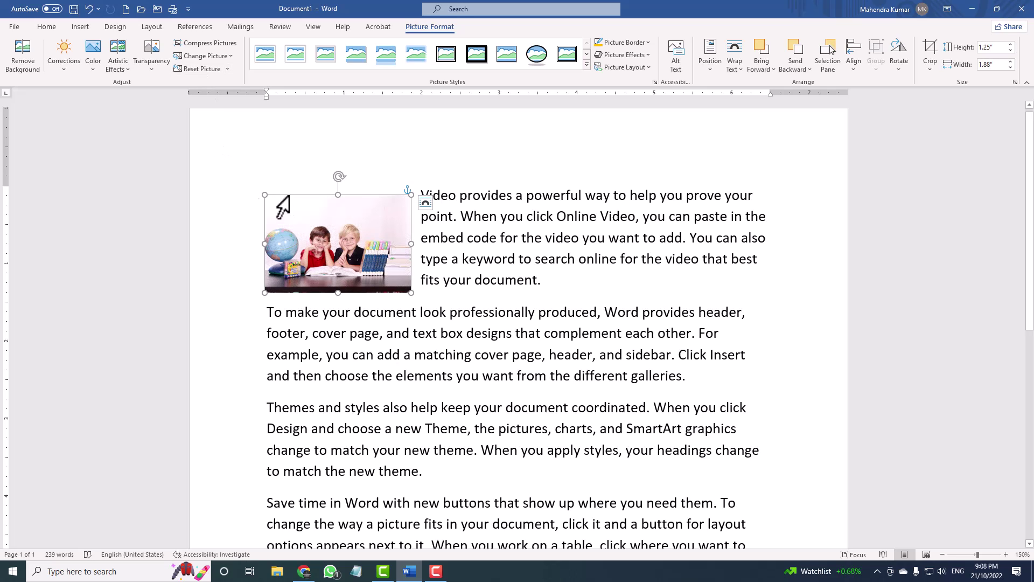
- Enlarge the picture to about 1.68 by 2.52 inches and apply the rectangular drop-shadow picture style
{"action": "left_click_drag", "start_coordinate": [410, 292], "coordinate": [460, 325]}
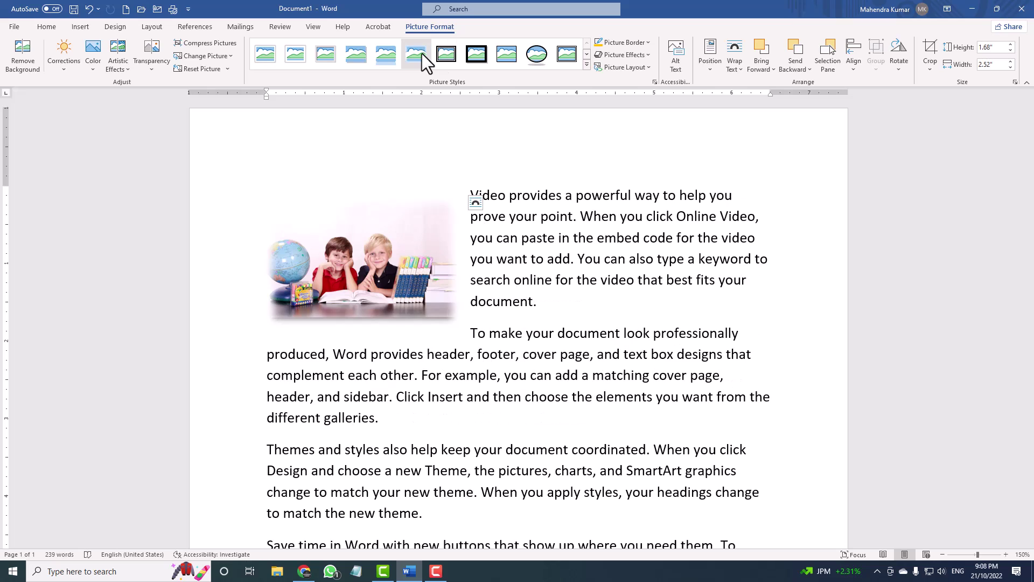
{"action": "left_click", "coordinate": [359, 56]}
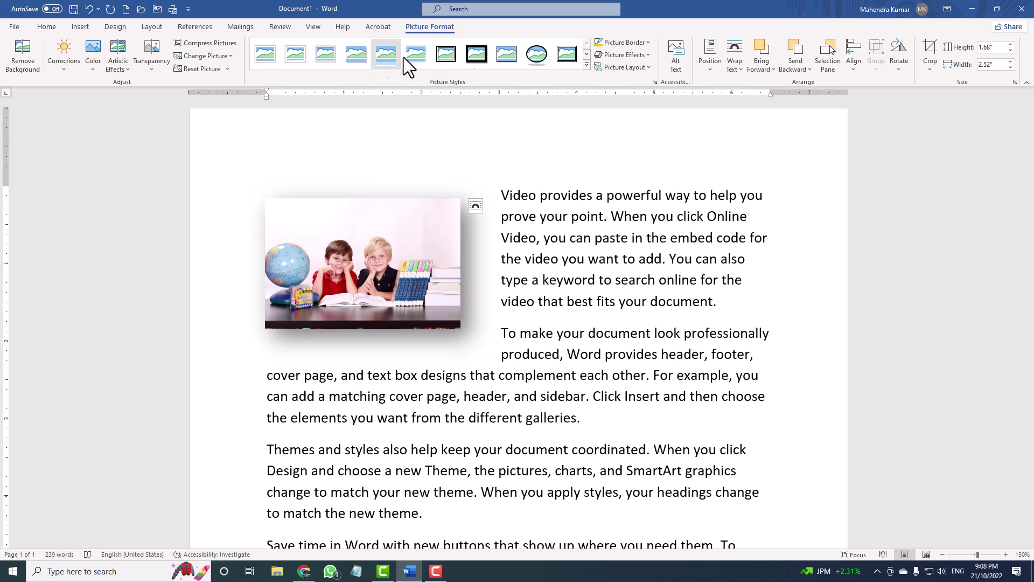
- Give the picture of the boys a dark pink border with a 4½ pt weight
{"action": "left_click", "coordinate": [625, 41]}
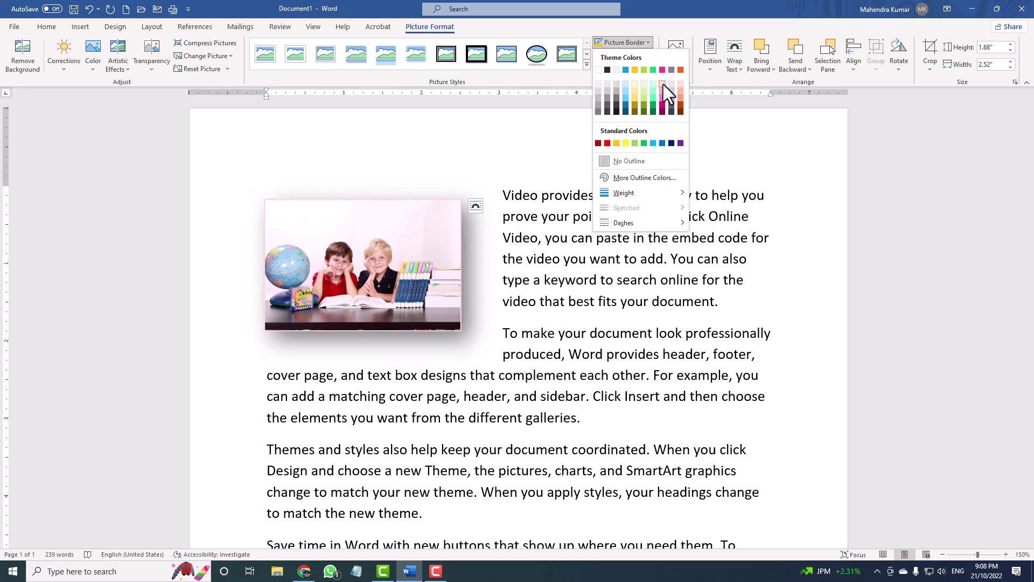
{"action": "left_click", "coordinate": [659, 104]}
{"action": "left_click", "coordinate": [635, 42]}
{"action": "mouse_move", "coordinate": [661, 190]}
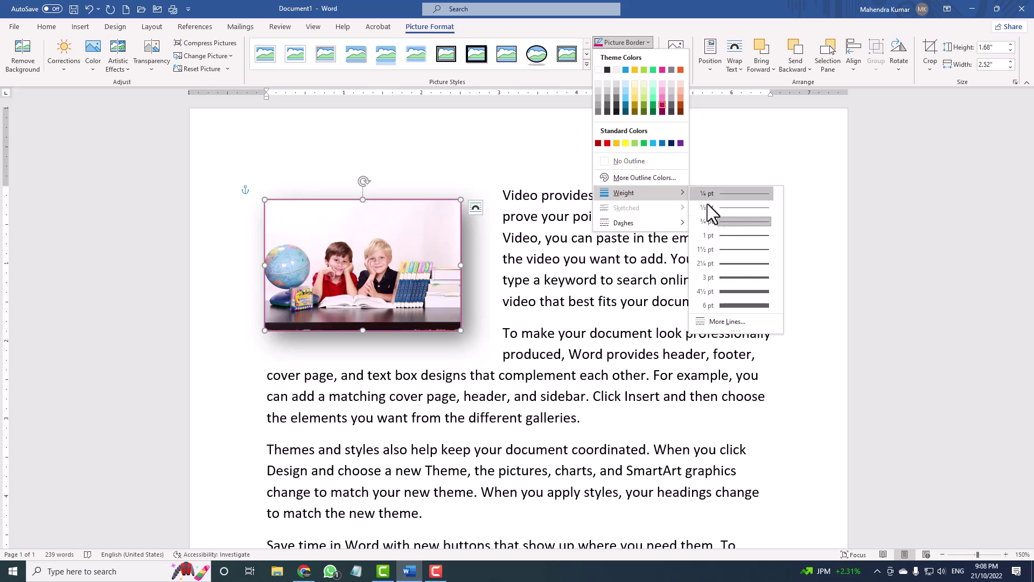
{"action": "left_click", "coordinate": [739, 289]}
- Apply an inner shadow and a yellow-green glow effect to the picture
{"action": "left_click", "coordinate": [623, 56]}
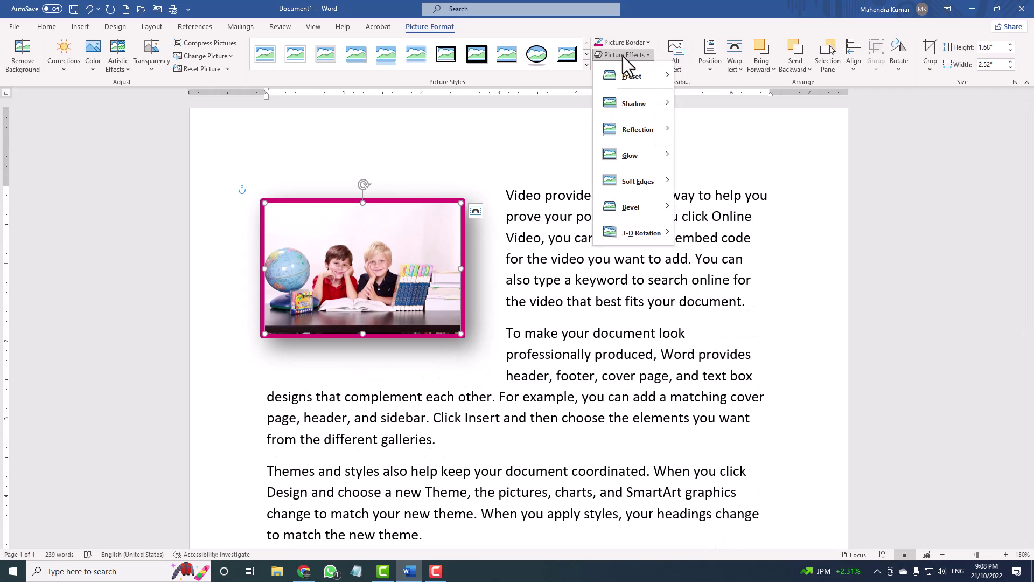
{"action": "mouse_move", "coordinate": [638, 106]}
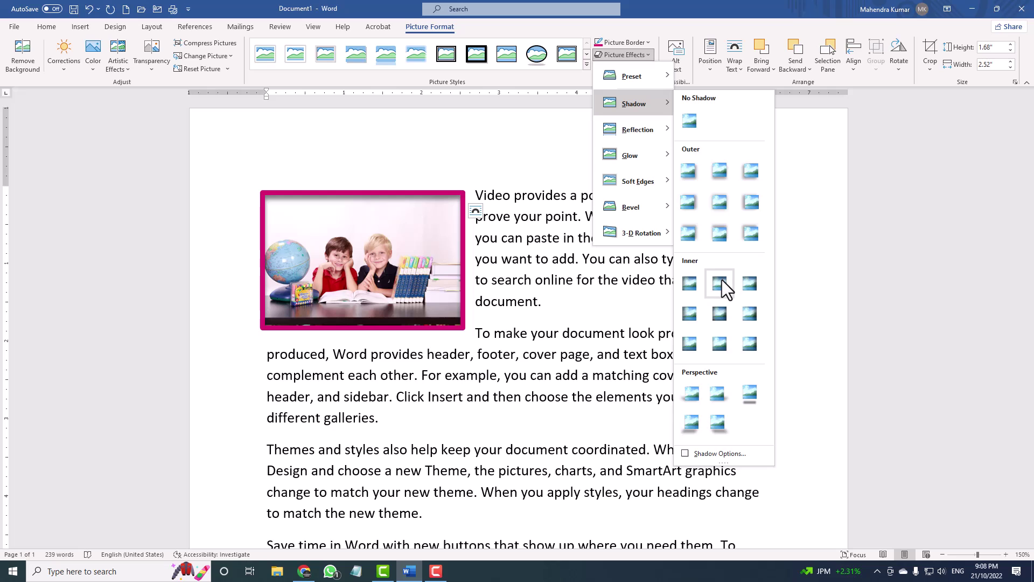
{"action": "left_click", "coordinate": [698, 281]}
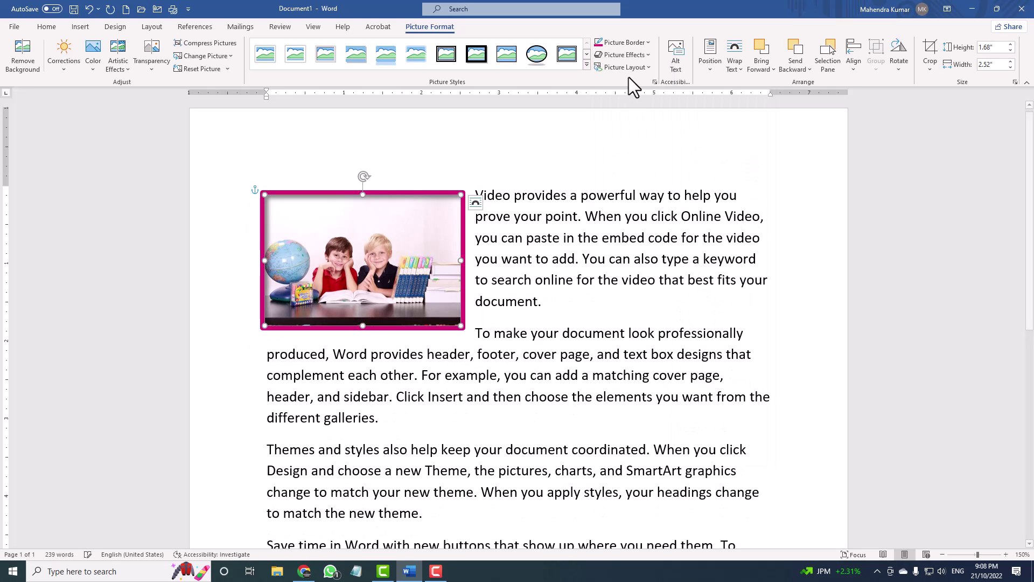
{"action": "left_click", "coordinate": [626, 55]}
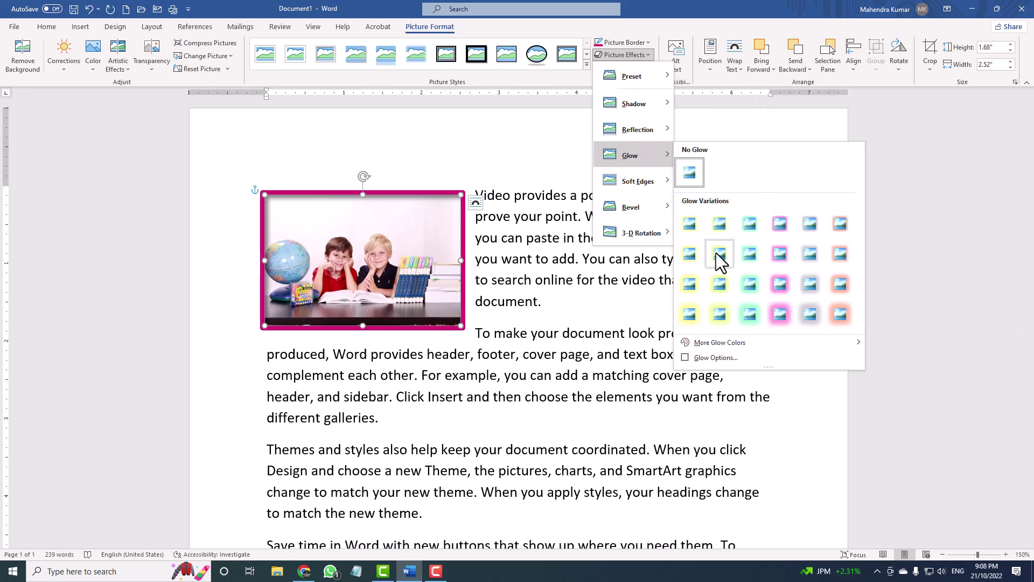
{"action": "left_click", "coordinate": [660, 176]}
- Apply the slightest soft-edge variation to the picture and preview the picture layouts without choosing one
{"action": "left_click", "coordinate": [626, 55]}
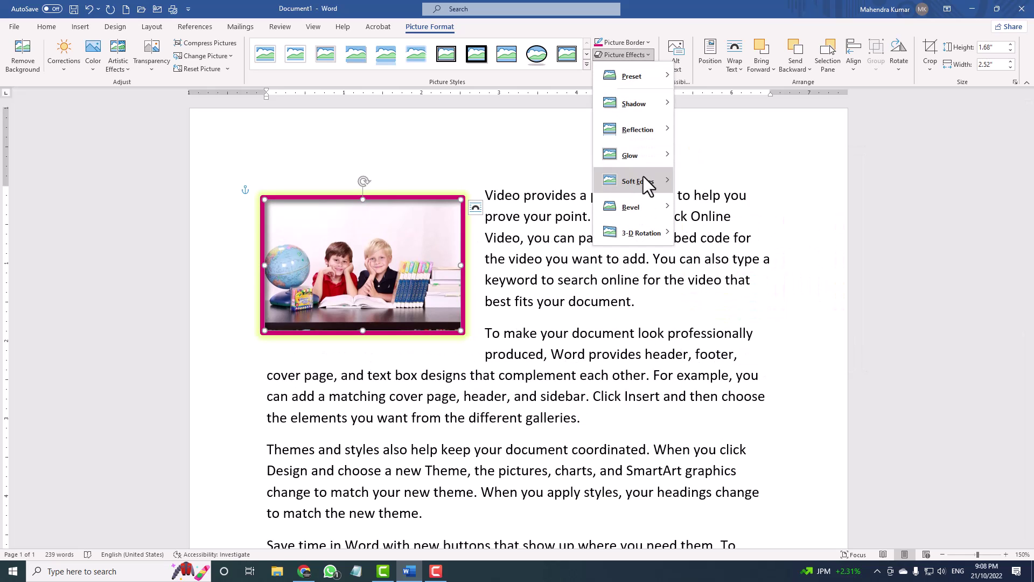
{"action": "mouse_move", "coordinate": [645, 187]}
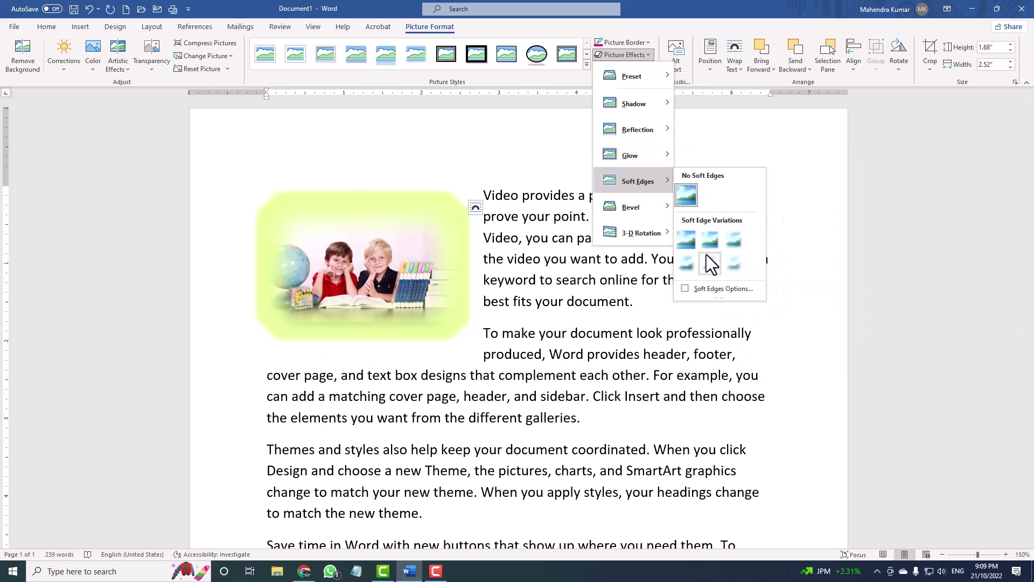
{"action": "left_click", "coordinate": [679, 240]}
{"action": "left_click", "coordinate": [629, 69]}
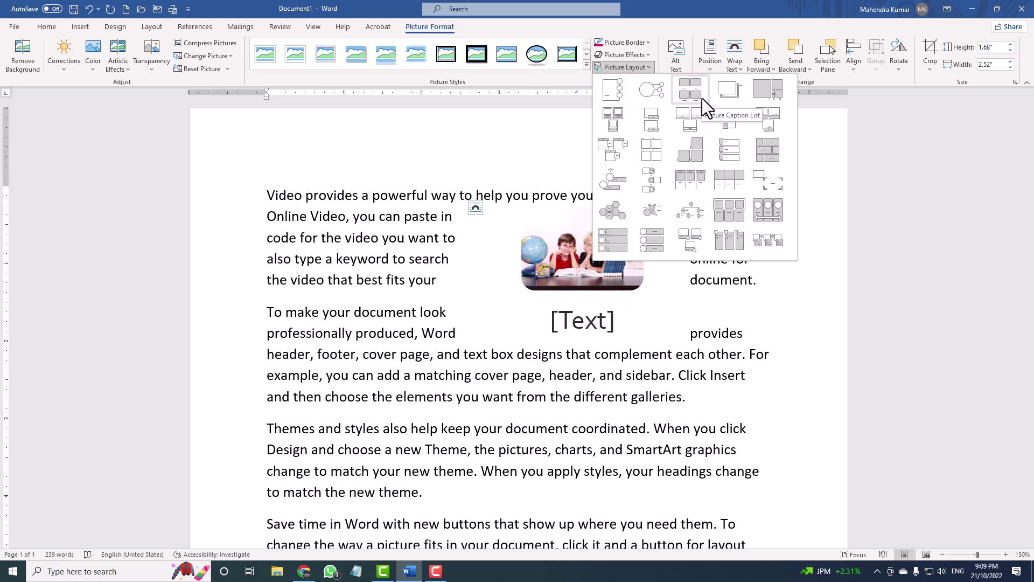
{"action": "key", "text": "Escape"}
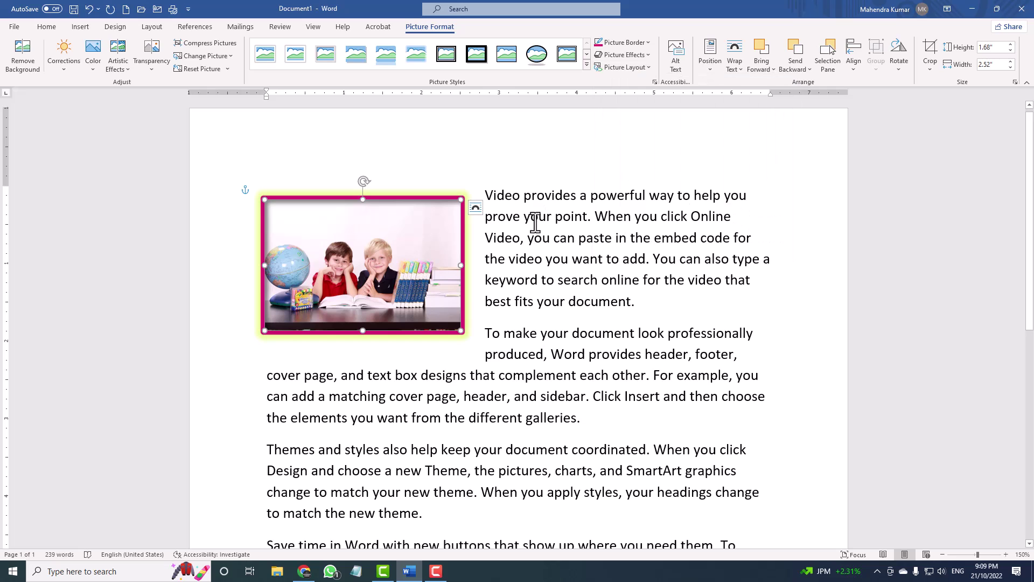
- Enter placeholder alt text for the picture and replace it with an automatically generated description
{"action": "left_click", "coordinate": [680, 63]}
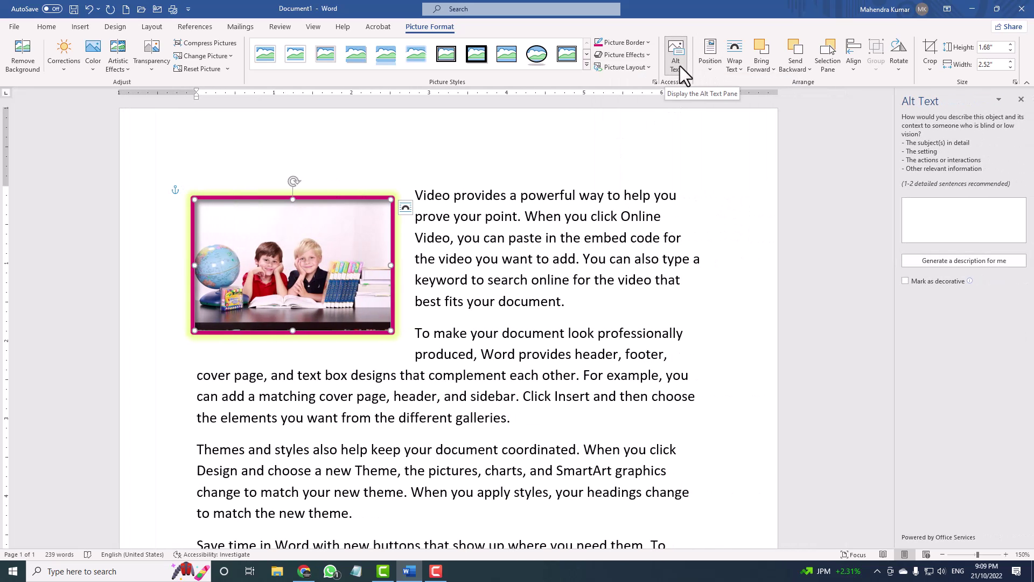
{"action": "left_click", "coordinate": [944, 213]}
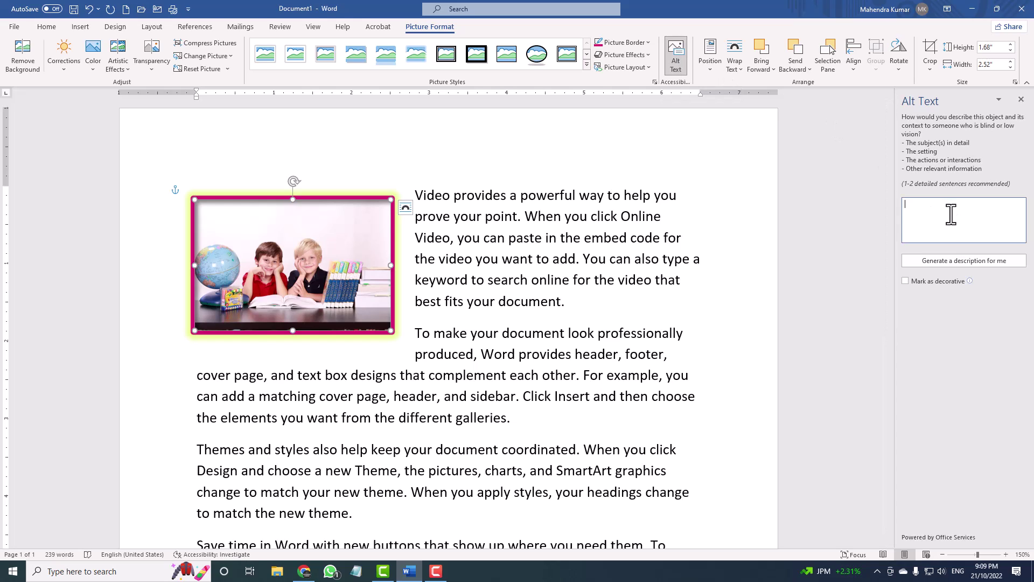
{"action": "type", "text": "cvdfsdsfdsfdsfdfd"}
{"action": "left_click", "coordinate": [967, 260]}
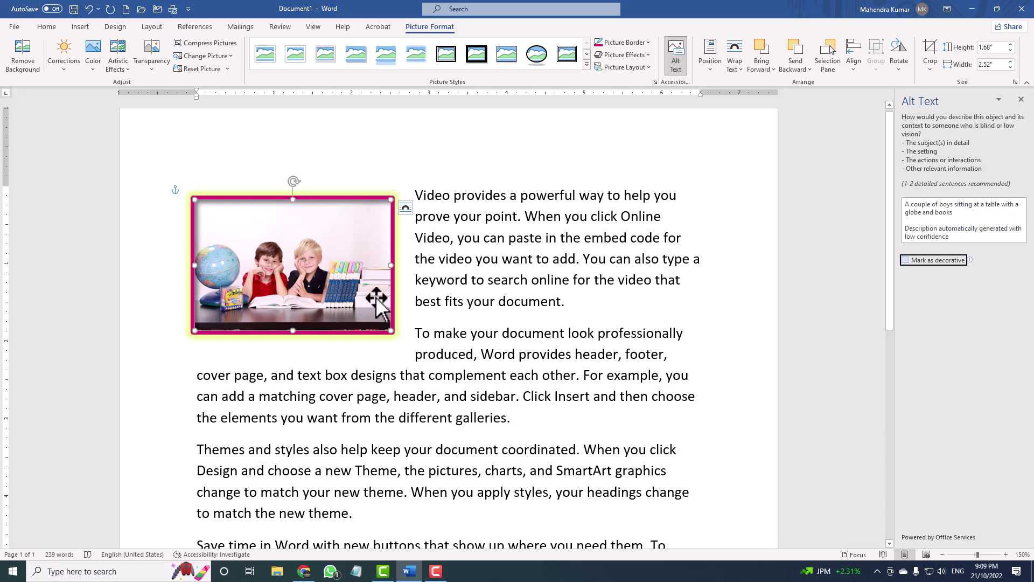
{"action": "left_click", "coordinate": [1021, 100]}
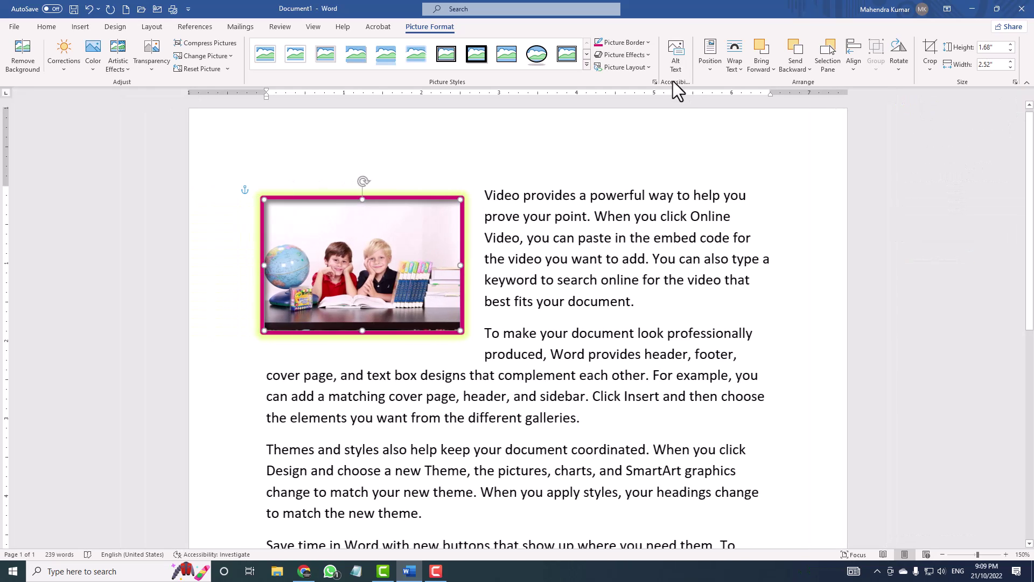
- Place the picture at the top left of the page with Tight text wrapping and nudge it slightly up and right
{"action": "left_click", "coordinate": [707, 60]}
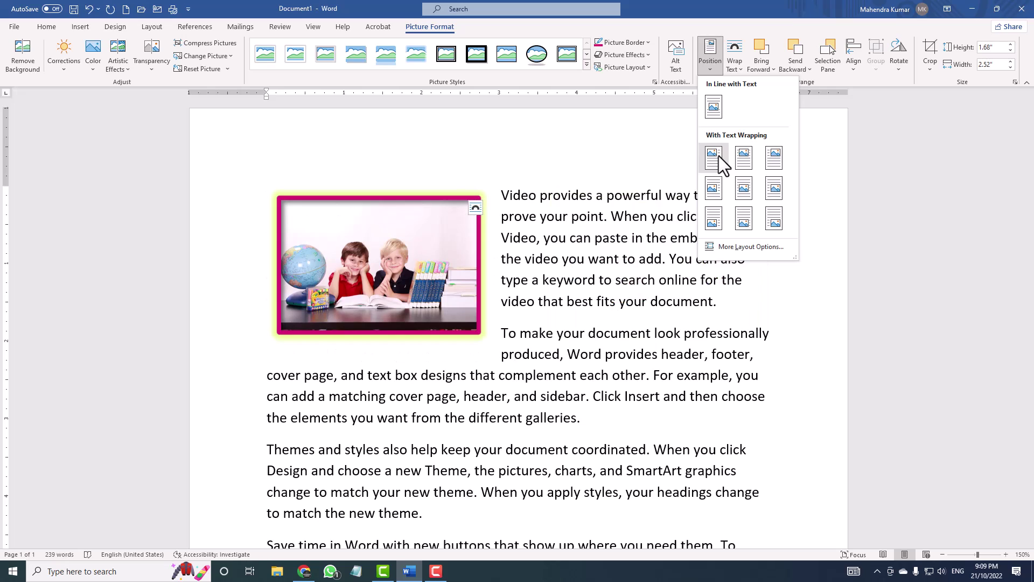
{"action": "left_click", "coordinate": [719, 157]}
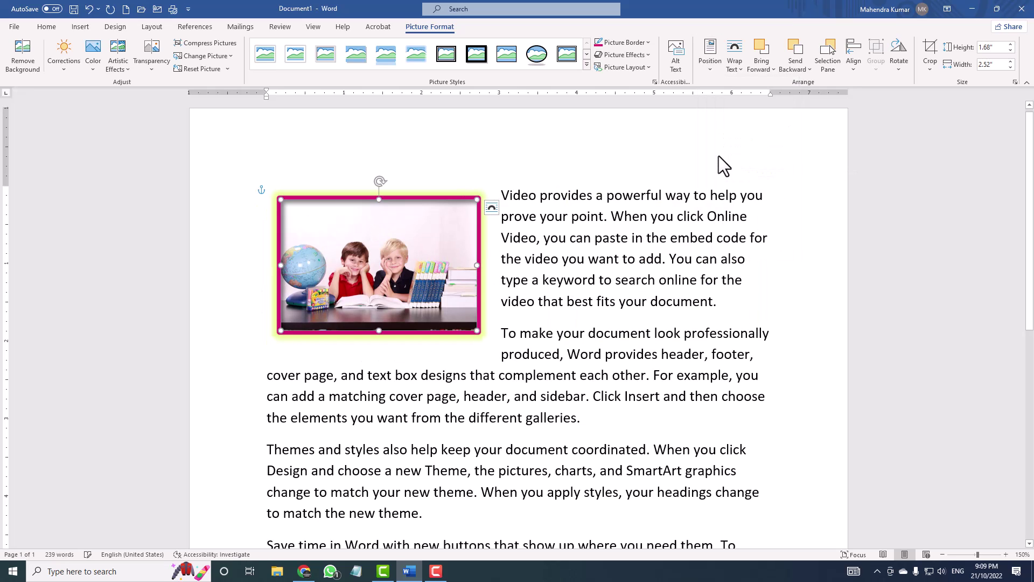
{"action": "left_click", "coordinate": [735, 71]}
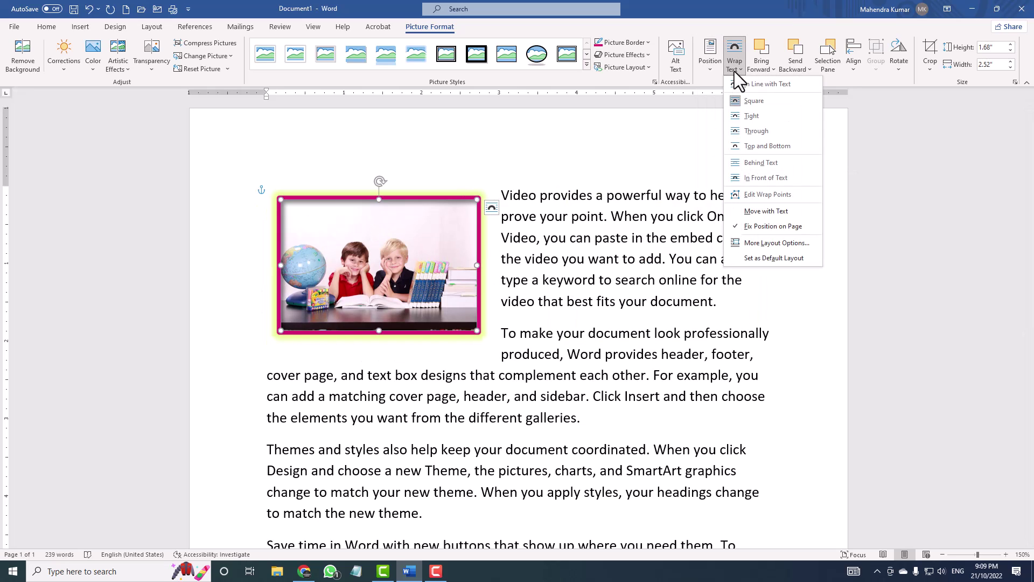
{"action": "left_click", "coordinate": [751, 116]}
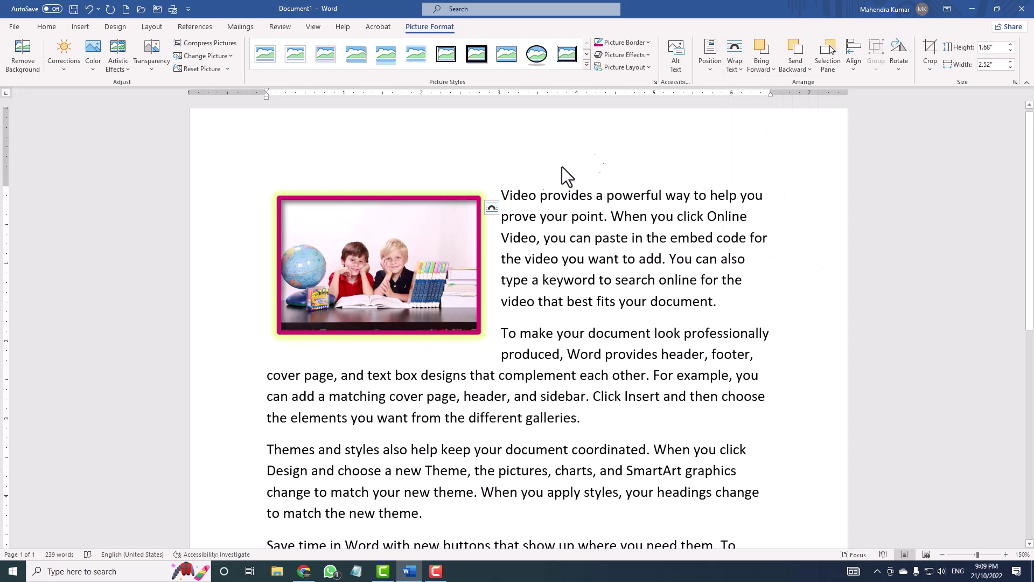
{"action": "mouse_move", "coordinate": [426, 242]}
{"action": "left_mouse_down"}
{"action": "mouse_move", "coordinate": [642, 237]}
{"action": "mouse_move", "coordinate": [571, 305]}
{"action": "mouse_move", "coordinate": [432, 237]}
{"action": "left_mouse_up"}
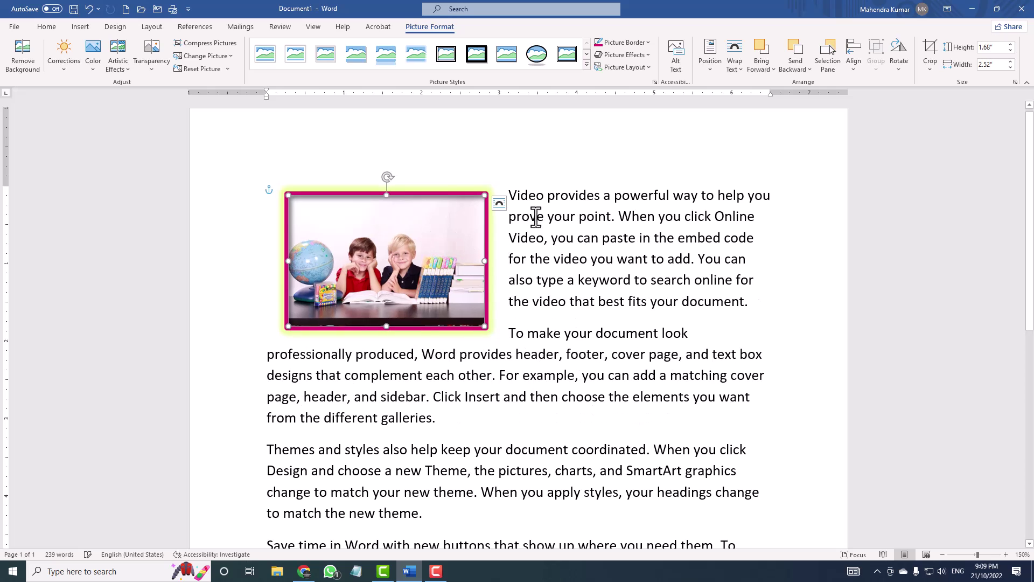
- Try the Behind Text wrapping on the picture and switch it to In Front of Text
{"action": "left_click", "coordinate": [737, 63]}
{"action": "left_click", "coordinate": [759, 160]}
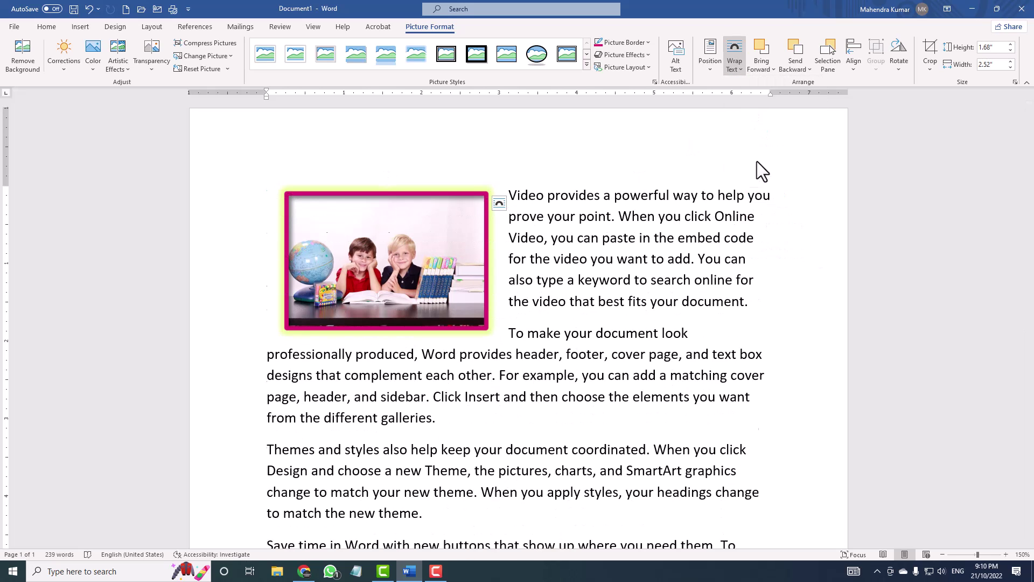
{"action": "left_click", "coordinate": [735, 64]}
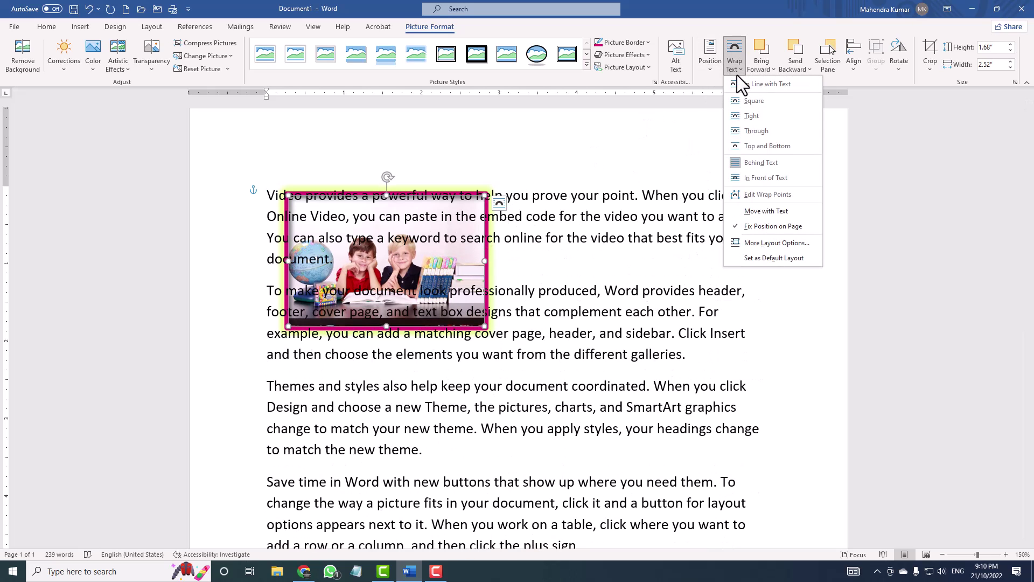
{"action": "left_click", "coordinate": [758, 178]}
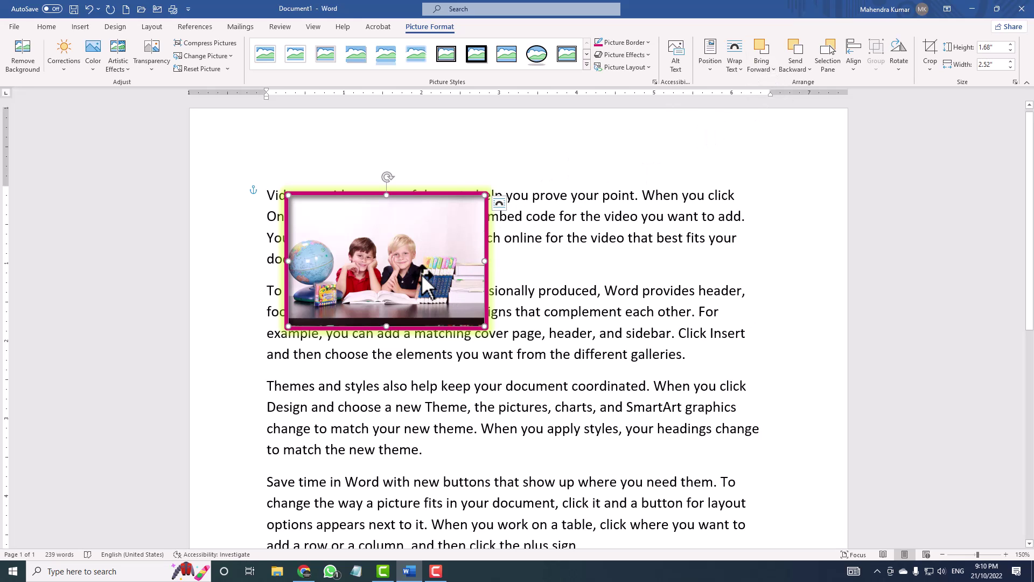
- Place an overlapping copy of the picture diagonally below the original, send the copy backward and bring it forward again
{"action": "left_click_drag", "start_coordinate": [425, 272], "coordinate": [462, 311]}
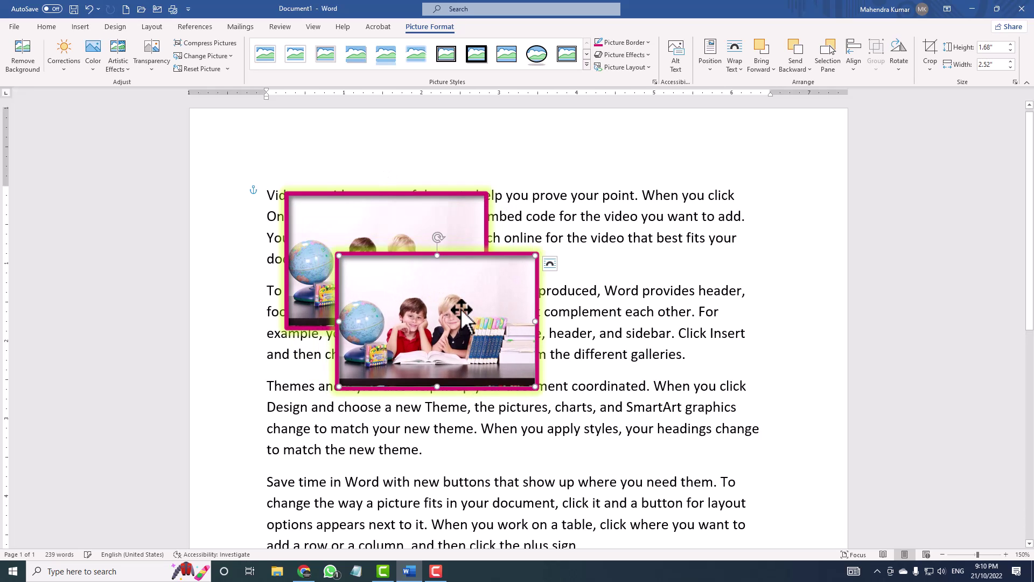
{"action": "left_click", "coordinate": [794, 49]}
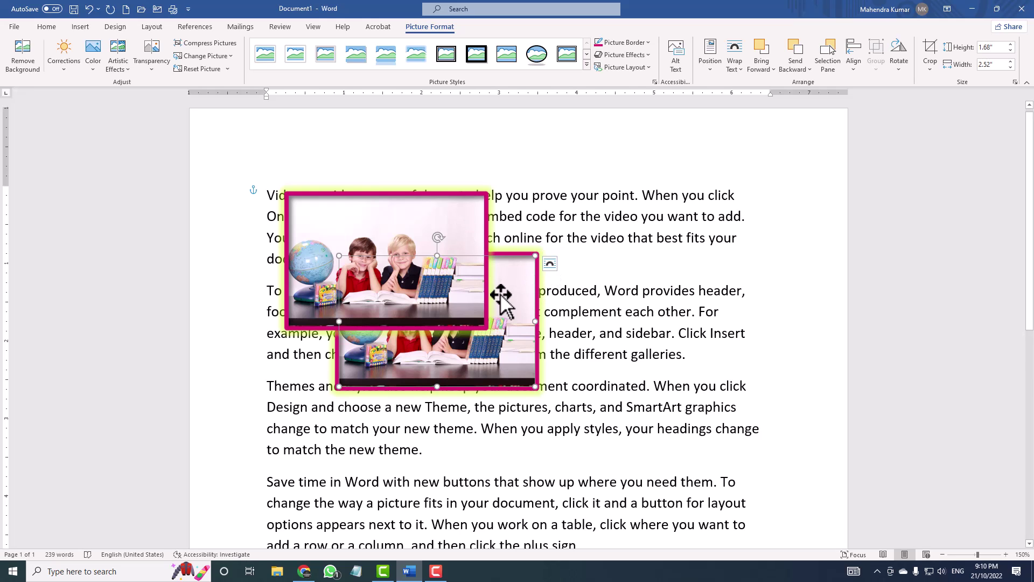
{"action": "left_click", "coordinate": [768, 49]}
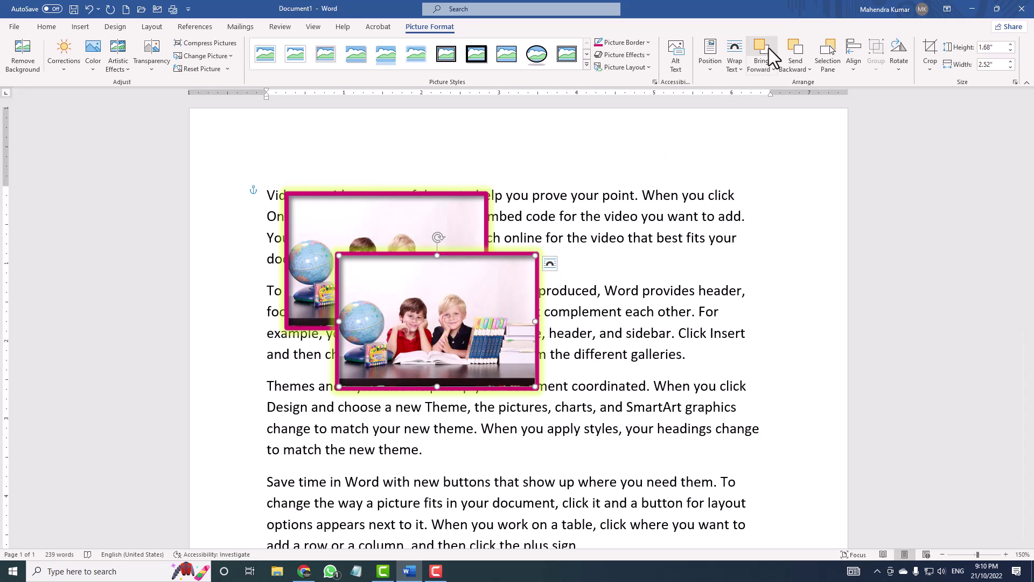
- Show the list of objects in the document and select Picture 1 and Picture 2 alternately, ending on Picture 2
{"action": "left_click", "coordinate": [830, 46]}
{"action": "left_click", "coordinate": [948, 147], "text": "ctrl"}
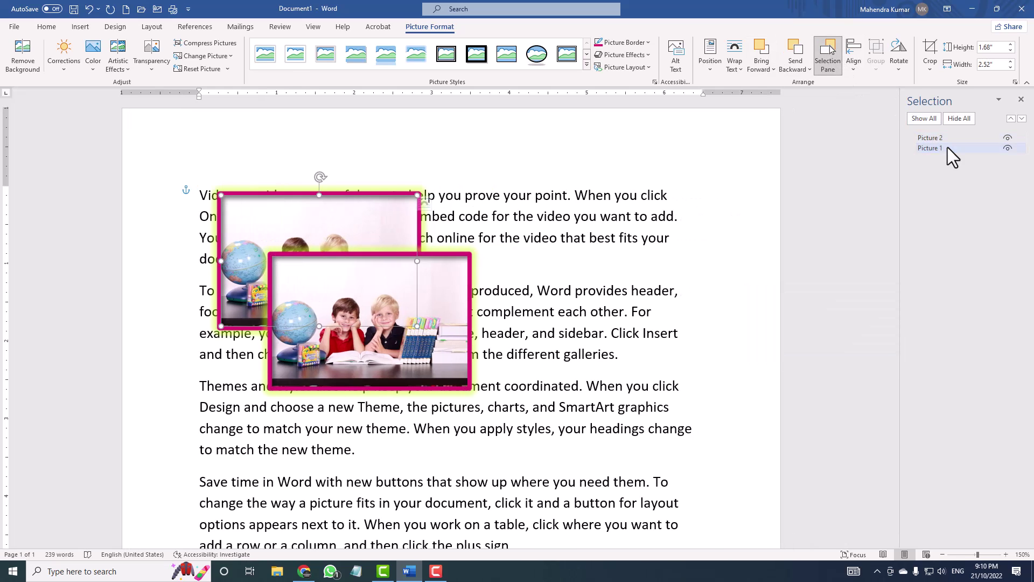
{"action": "left_click", "coordinate": [951, 136]}
{"action": "left_click", "coordinate": [946, 147]}
{"action": "left_click", "coordinate": [944, 138]}
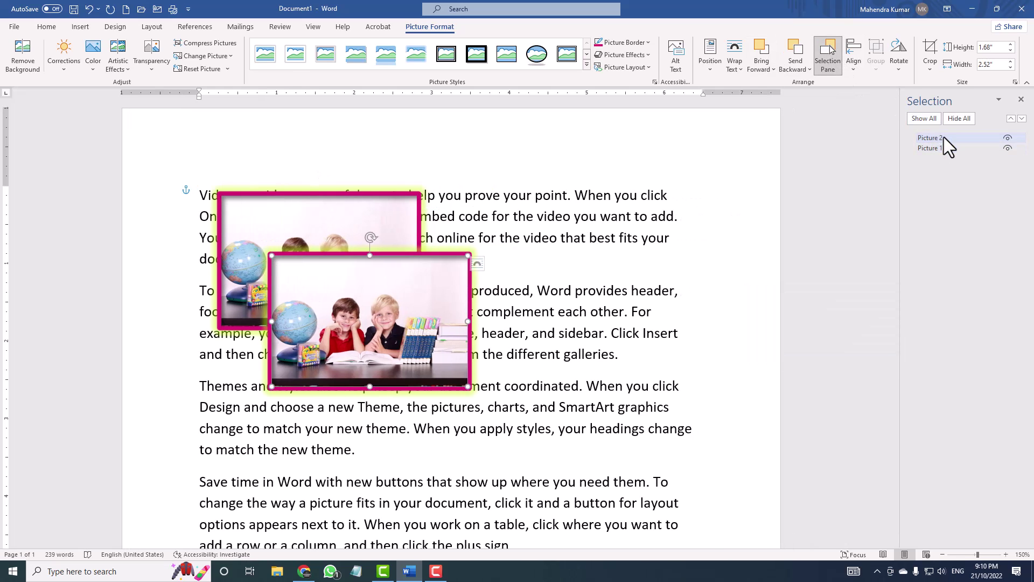
- Shrink the front picture copy to about 1.2 by 1.81 inches
{"action": "left_click", "coordinate": [452, 296]}
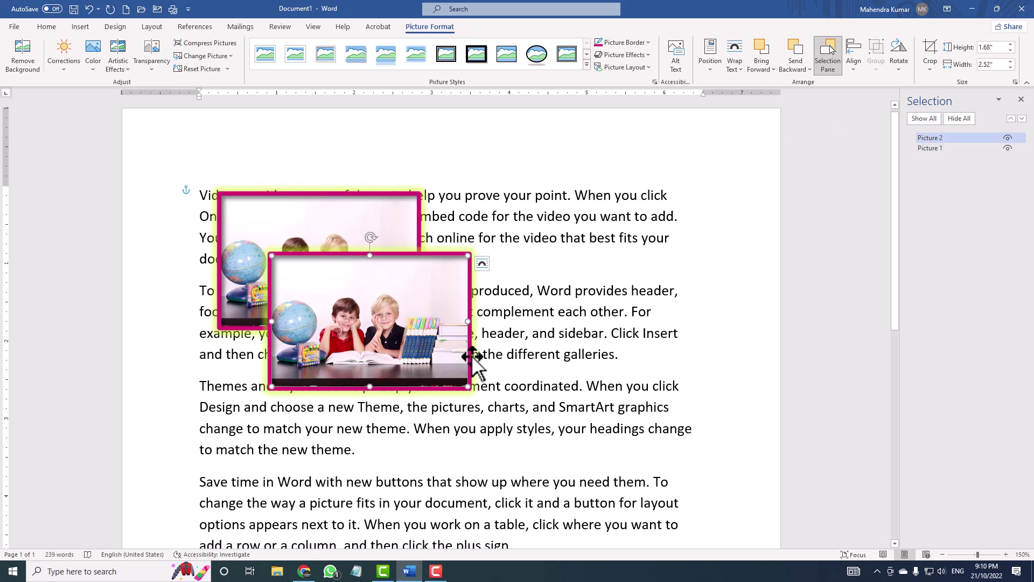
{"action": "left_click_drag", "start_coordinate": [467, 387], "coordinate": [413, 349]}
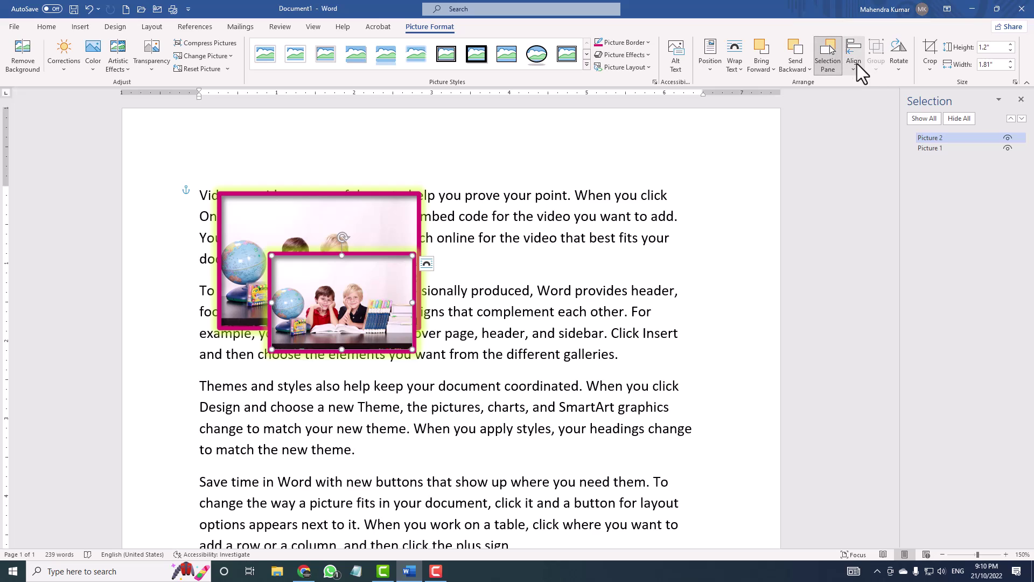
- Select both pictures and align them with each other using Align Center and Align Middle
{"action": "left_click", "coordinate": [396, 225], "text": "ctrl"}
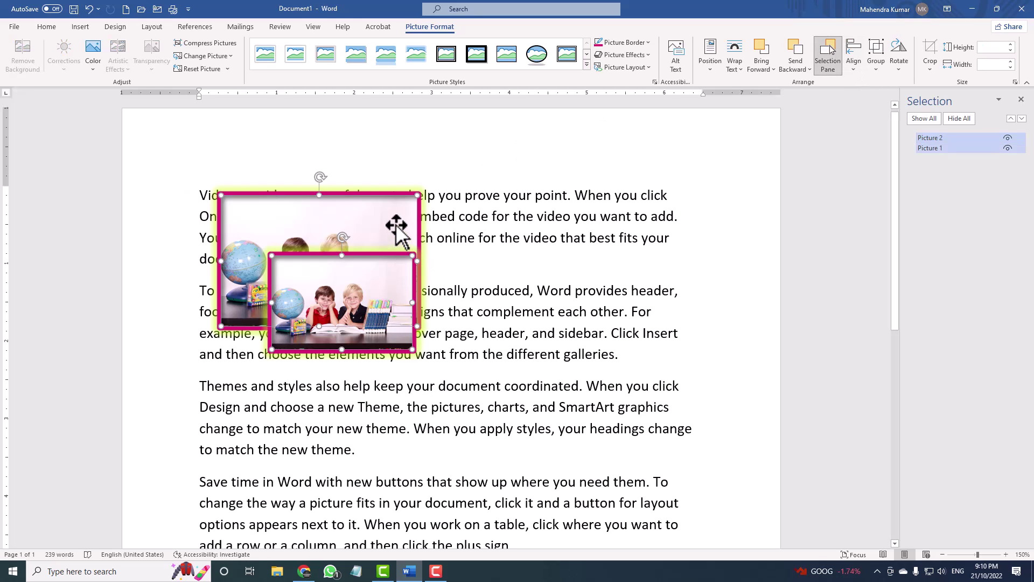
{"action": "left_click", "coordinate": [845, 66]}
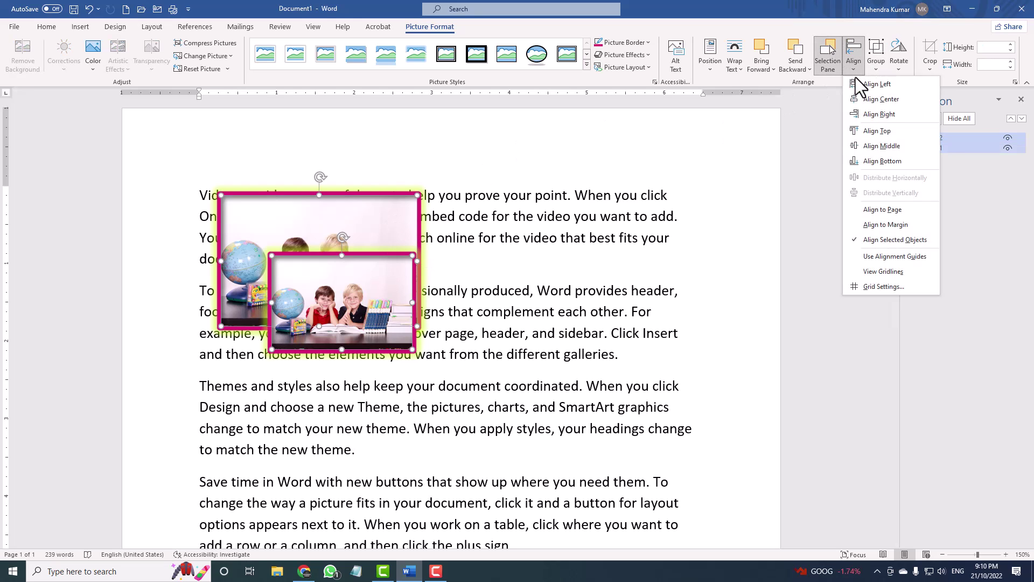
{"action": "left_click", "coordinate": [872, 101]}
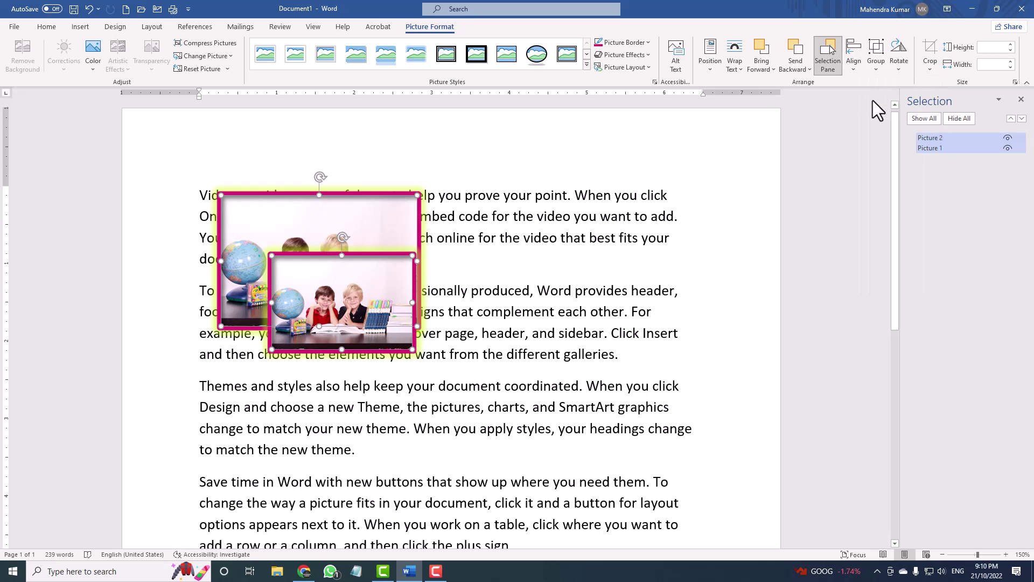
{"action": "left_click", "coordinate": [854, 64]}
{"action": "left_click", "coordinate": [879, 146]}
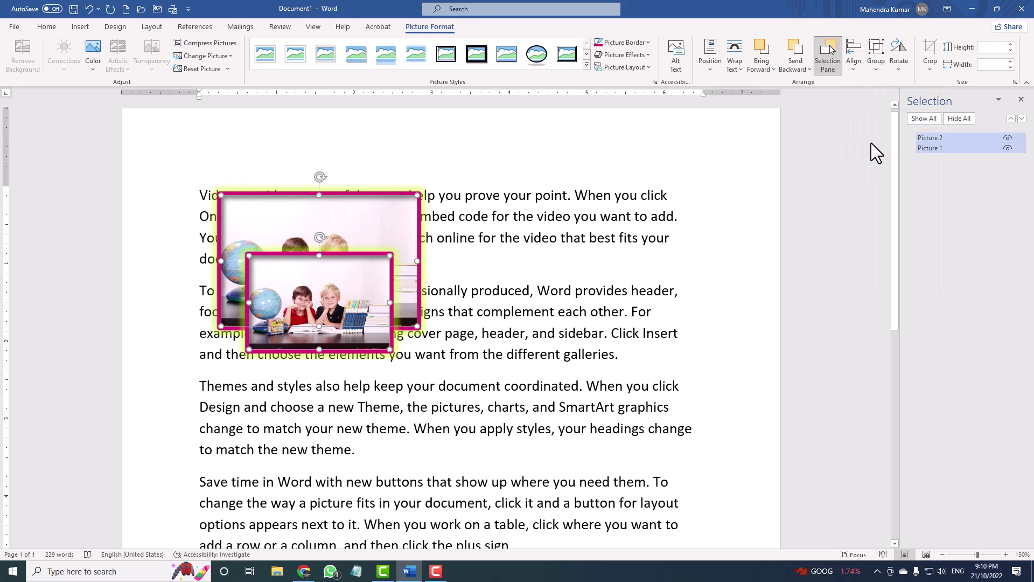
- Align both selected pictures to the page using Align Center and Align Middle
{"action": "left_click", "coordinate": [848, 58]}
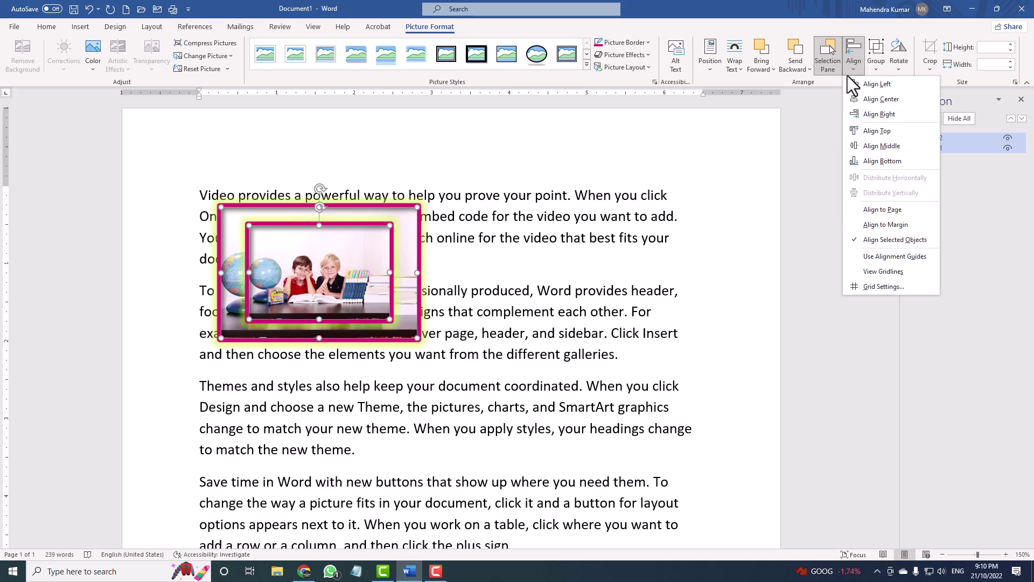
{"action": "left_click", "coordinate": [879, 212]}
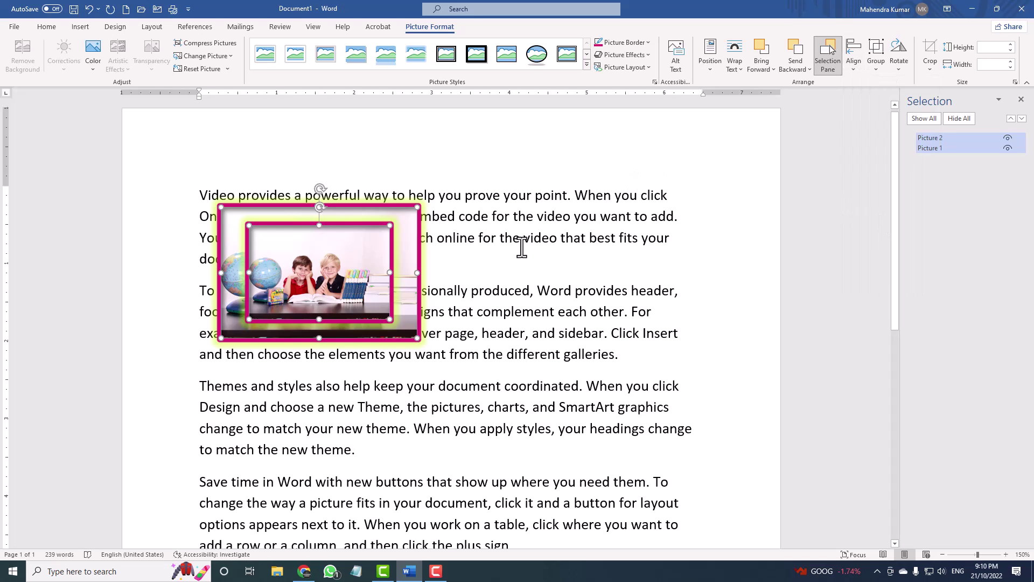
{"action": "left_click", "coordinate": [851, 64]}
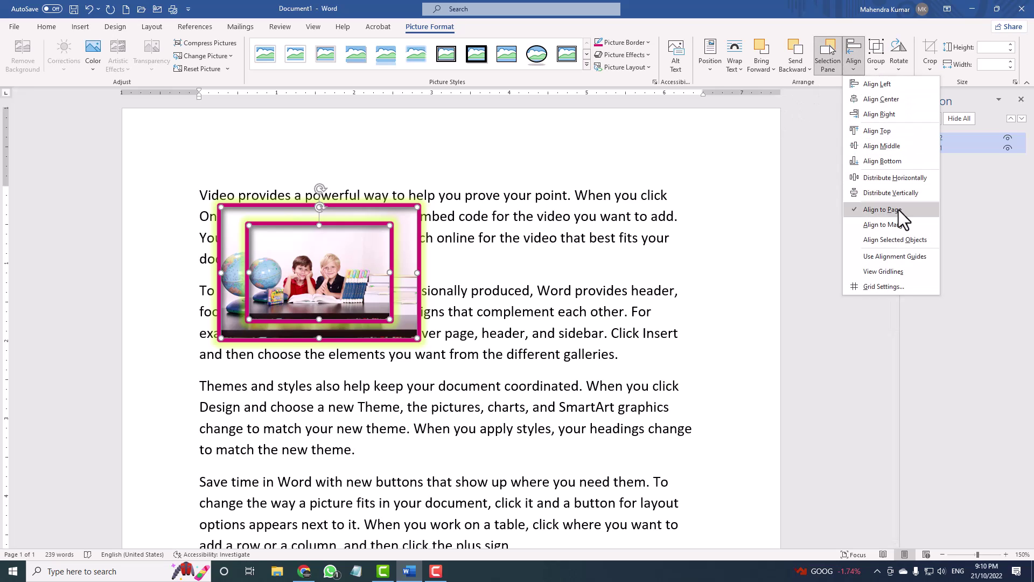
{"action": "left_click", "coordinate": [887, 102]}
{"action": "left_click", "coordinate": [856, 62]}
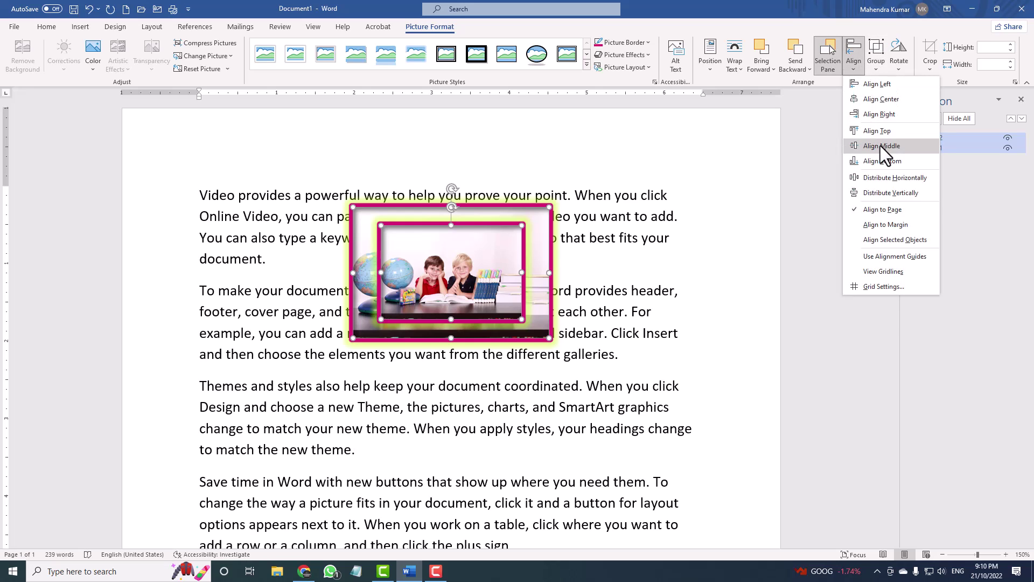
{"action": "left_click", "coordinate": [881, 145]}
{"action": "scroll", "coordinate": [548, 277], "scroll_direction": "down", "scroll_amount": 2}
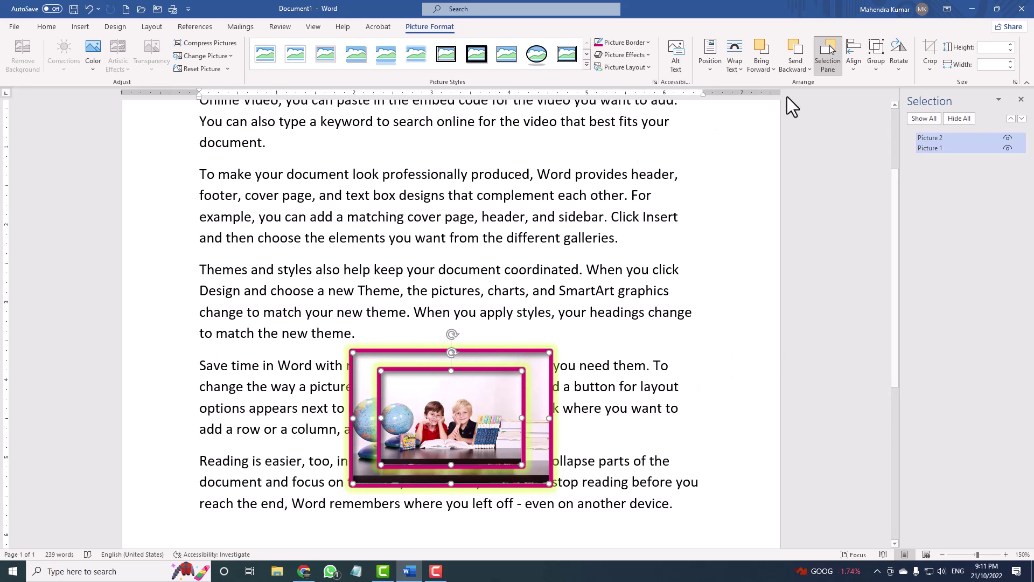
- Set the alignment reference for the two pictures to Align Selected Objects
{"action": "left_click", "coordinate": [850, 63]}
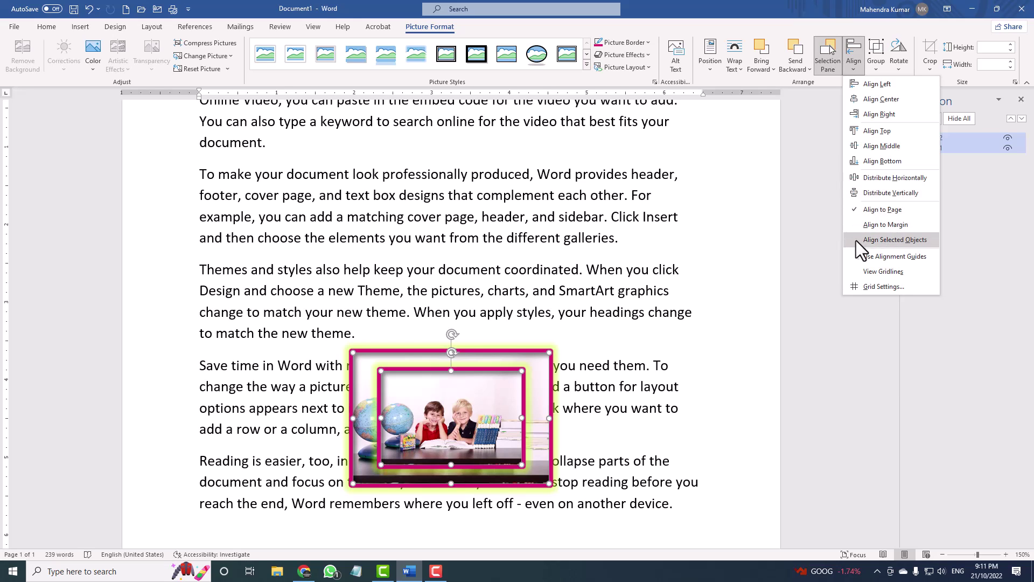
{"action": "left_click", "coordinate": [897, 241]}
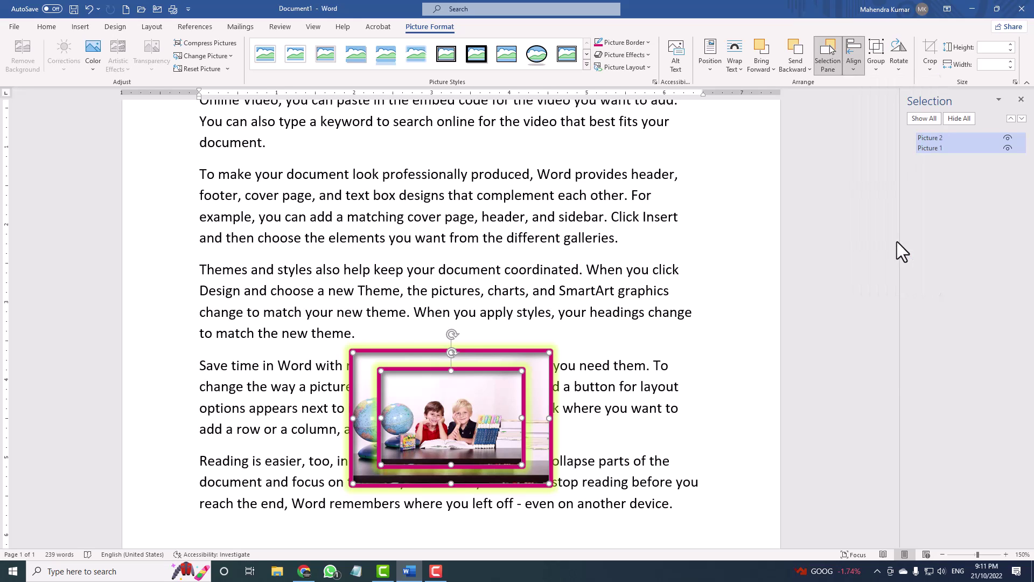
{"action": "key", "text": "Escape"}
{"action": "left_click", "coordinate": [535, 380]}
{"action": "left_click", "coordinate": [525, 355]}
{"action": "left_click", "coordinate": [521, 355]}
{"action": "left_click", "coordinate": [519, 354]}
{"action": "left_click", "coordinate": [519, 355]}
{"action": "left_click", "coordinate": [520, 356]}
{"action": "left_click", "coordinate": [523, 357]}
{"action": "left_click_drag", "start_coordinate": [525, 362], "coordinate": [532, 362]}
{"action": "key", "text": "ctrl+z"}
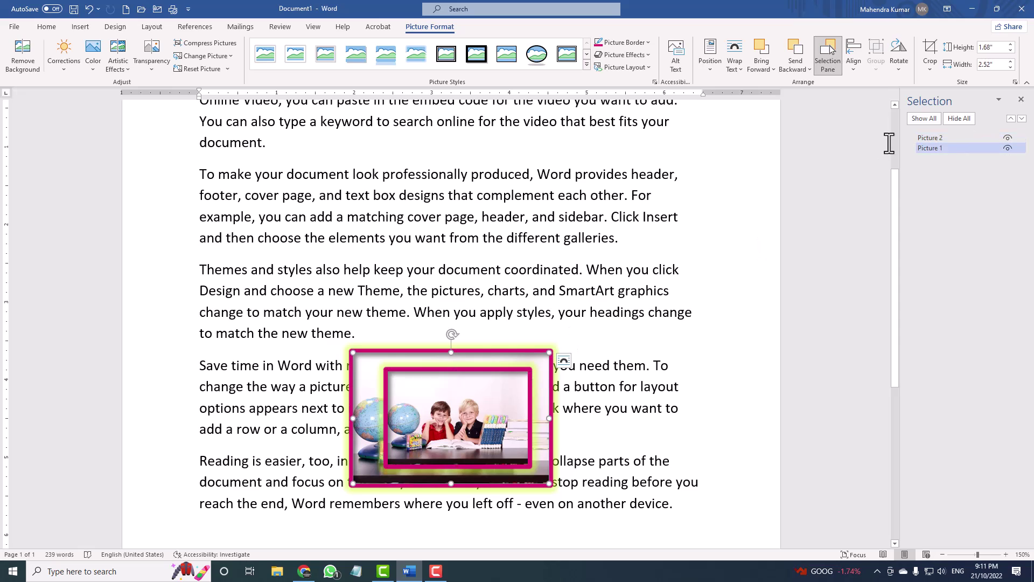
- Group the two pictures, move the group up, tilt it slightly clockwise and enlarge it to about 2.07 by 2.78 inches
{"action": "left_click", "coordinate": [520, 355], "text": "ctrl"}
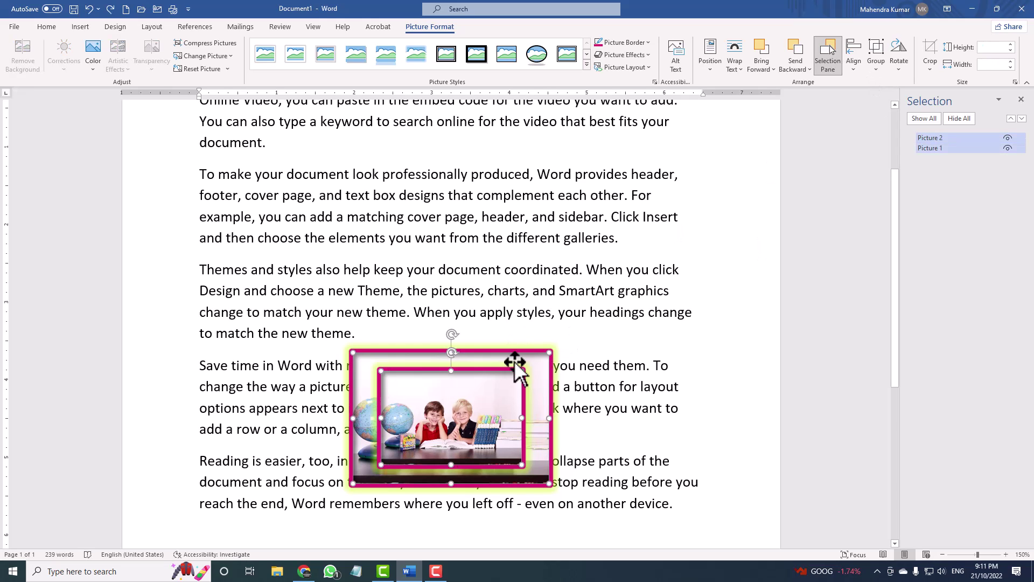
{"action": "left_click", "coordinate": [883, 65]}
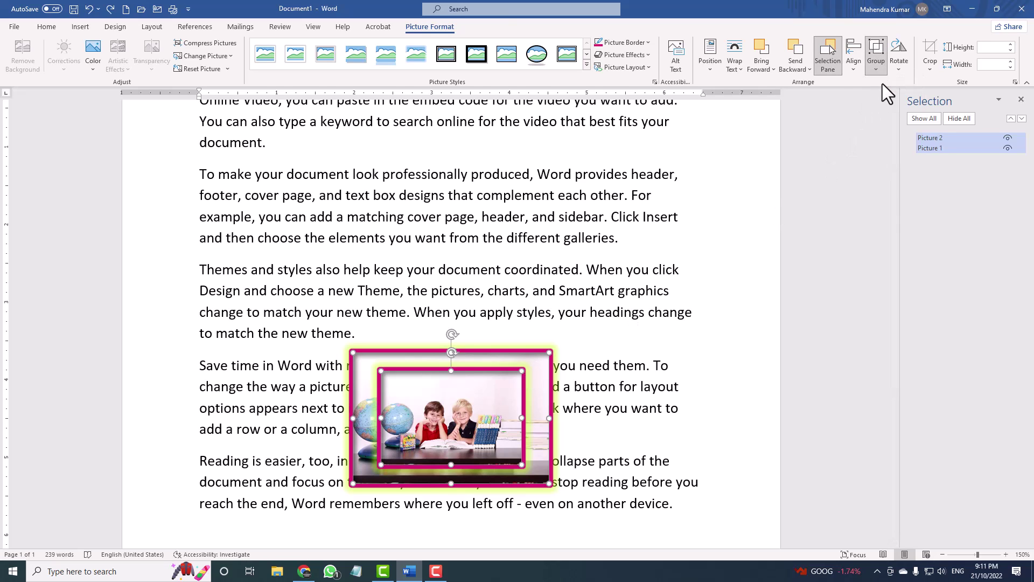
{"action": "left_click", "coordinate": [884, 83]}
{"action": "left_click_drag", "start_coordinate": [465, 332], "coordinate": [474, 216]}
{"action": "left_click_drag", "start_coordinate": [537, 354], "coordinate": [551, 403]}
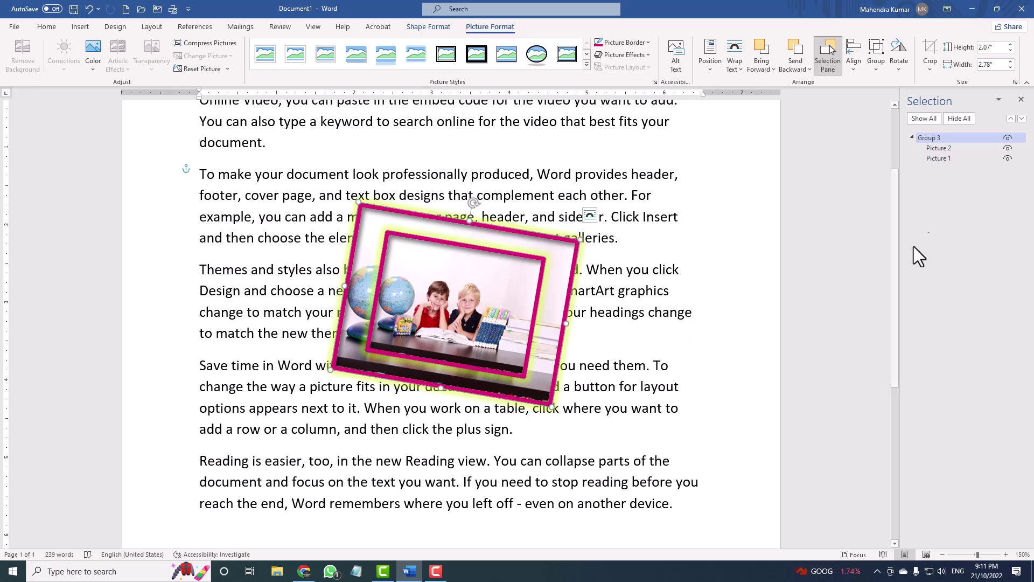
- Rotate the picture group right 90° and turn it back upright by hand
{"action": "left_click", "coordinate": [895, 60]}
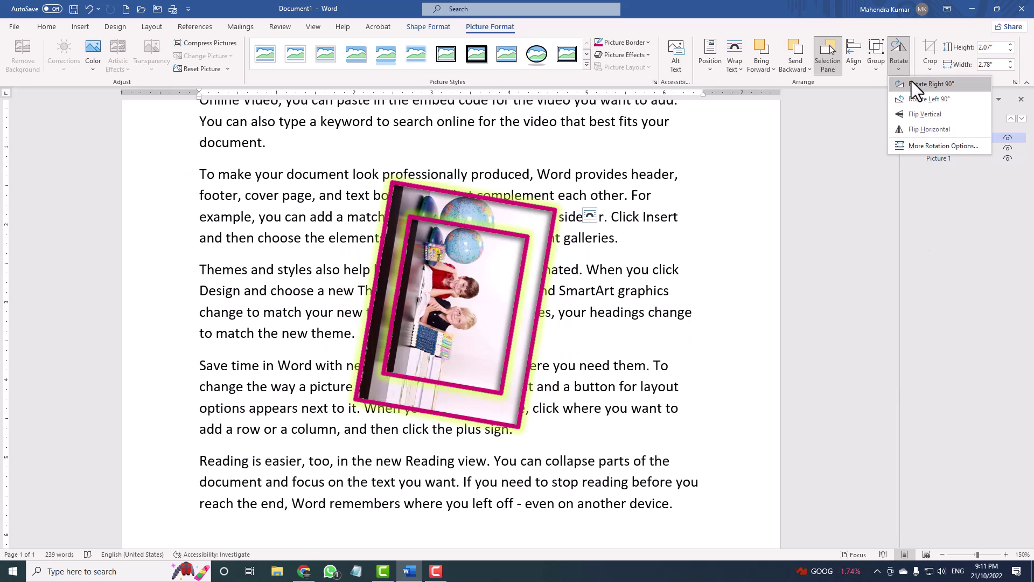
{"action": "left_click", "coordinate": [939, 88]}
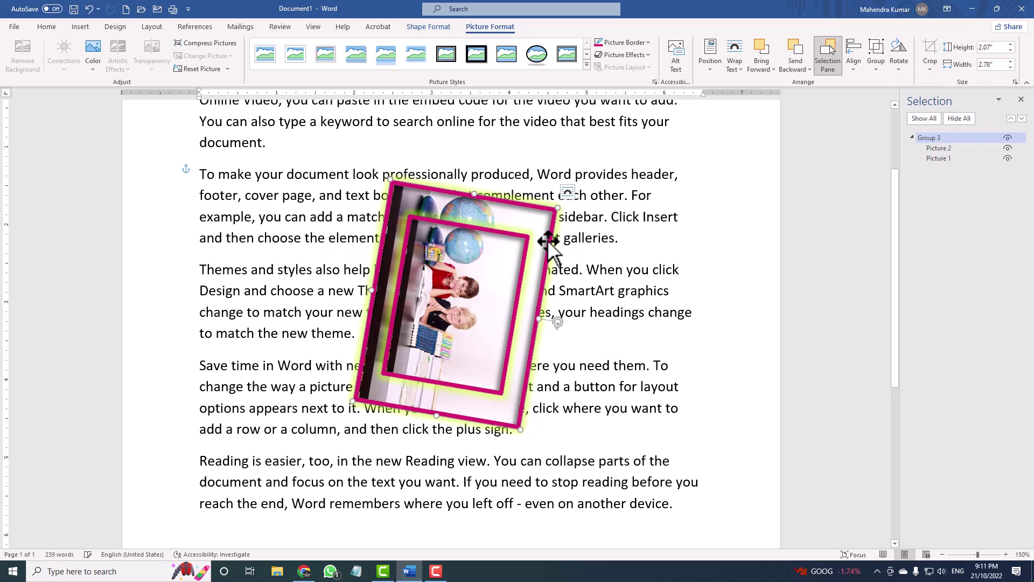
{"action": "left_click_drag", "start_coordinate": [559, 324], "coordinate": [456, 251]}
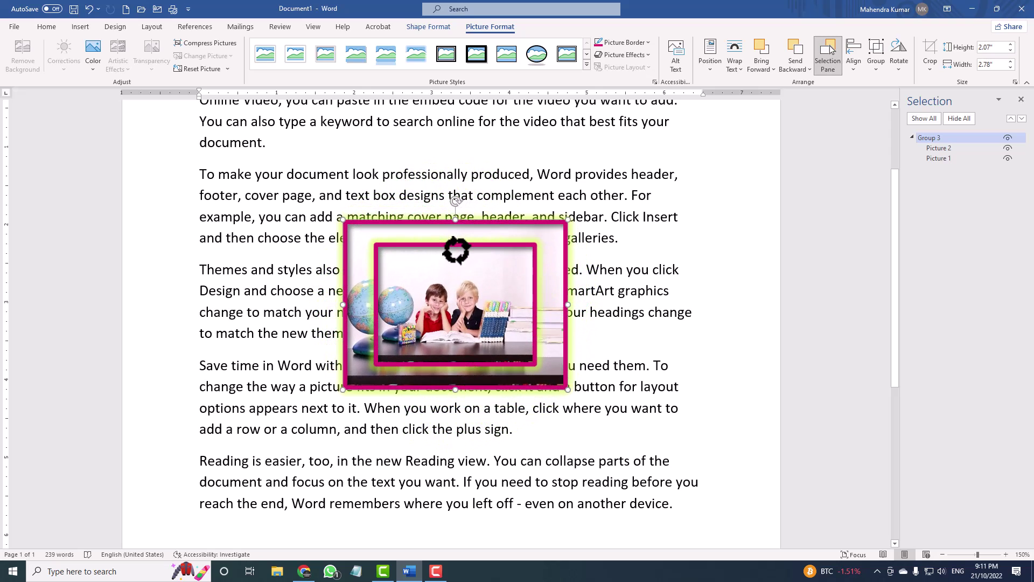
- Examine the alignment, rotation and crop options offered for the grouped pictures, including Crop to Shape
{"action": "left_click", "coordinate": [853, 61]}
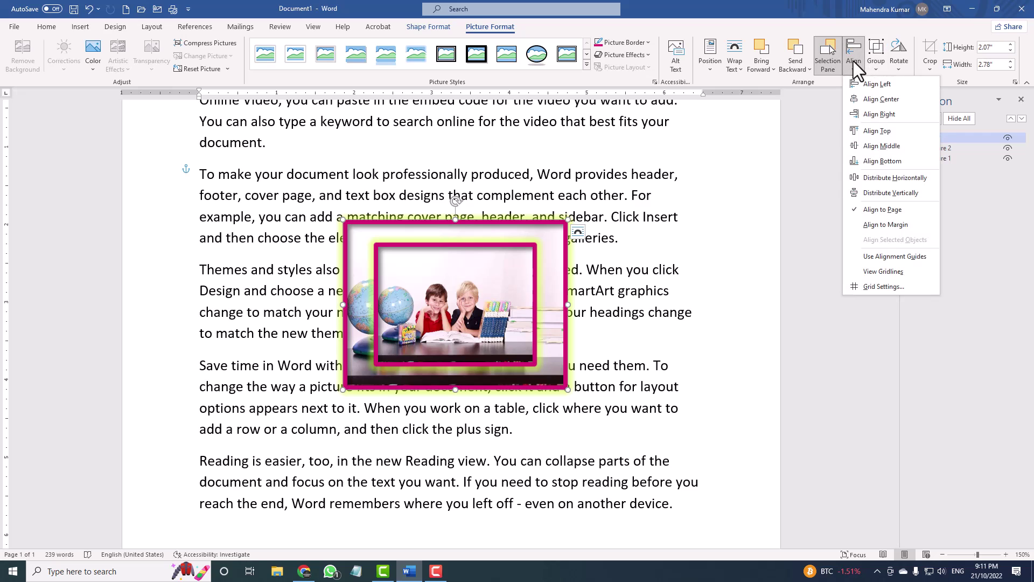
{"action": "left_click", "coordinate": [896, 61]}
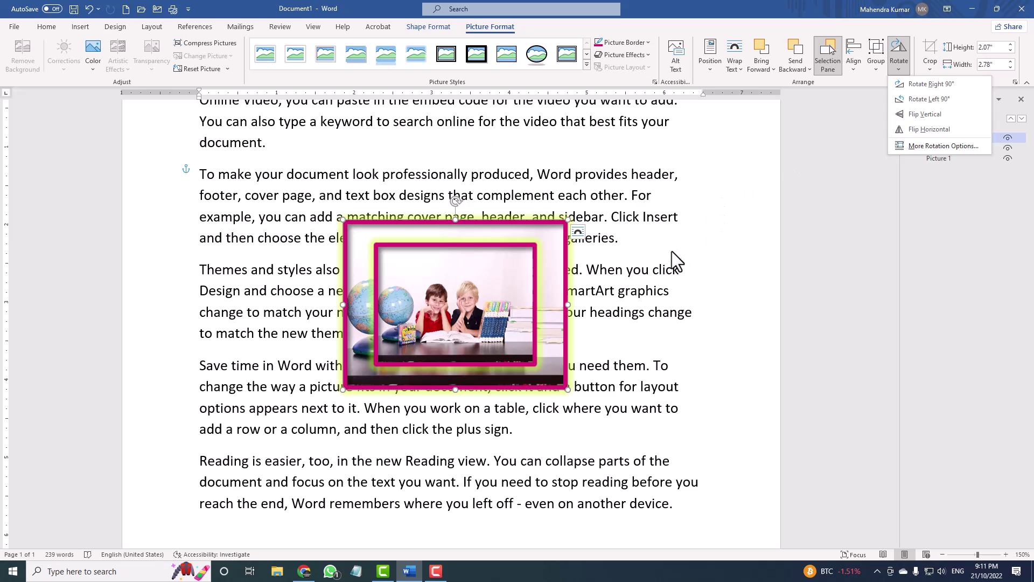
{"action": "key", "text": "Escape"}
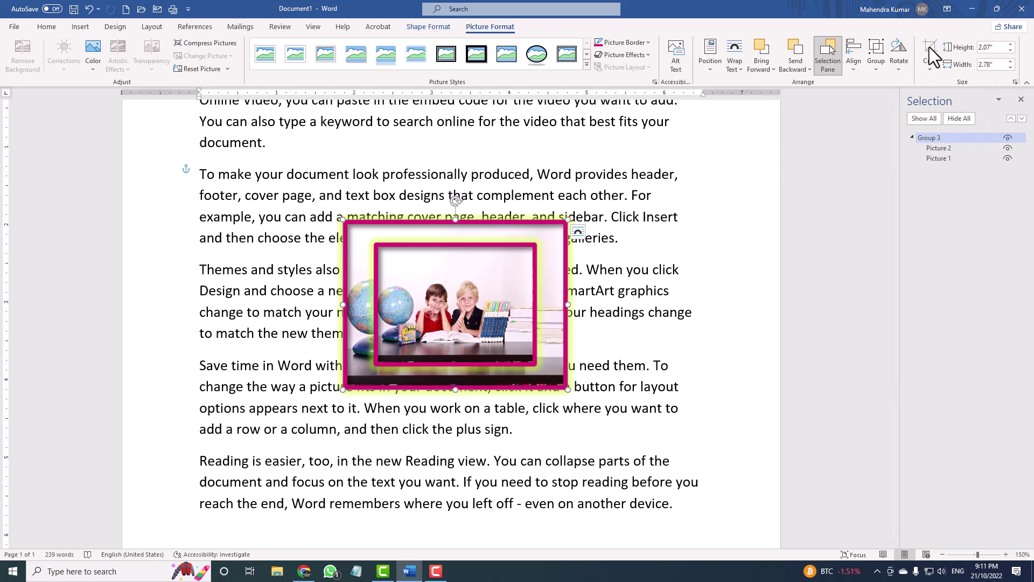
{"action": "left_click", "coordinate": [361, 274]}
{"action": "left_click", "coordinate": [408, 174]}
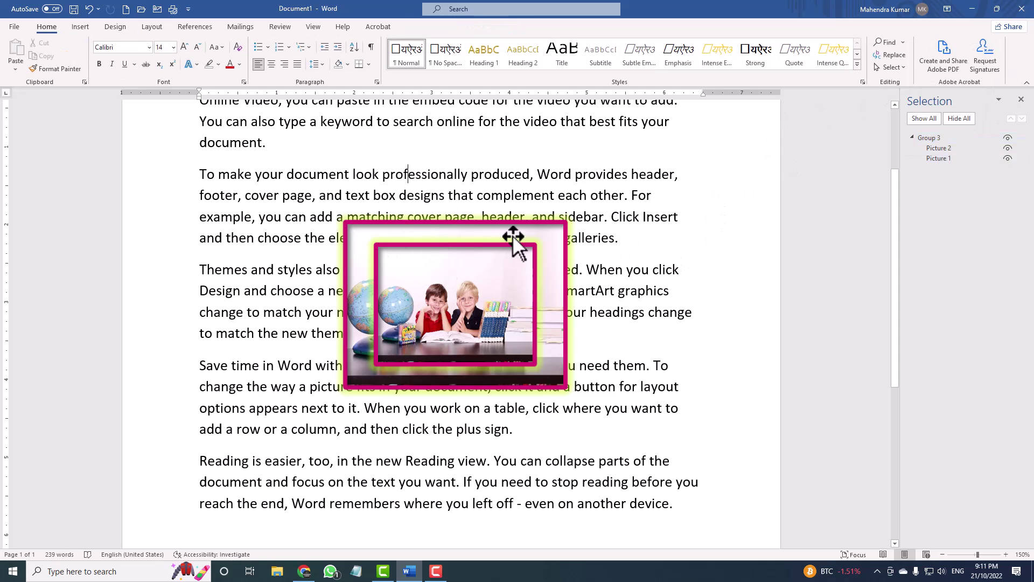
{"action": "left_click", "coordinate": [538, 267]}
{"action": "left_click", "coordinate": [931, 57]}
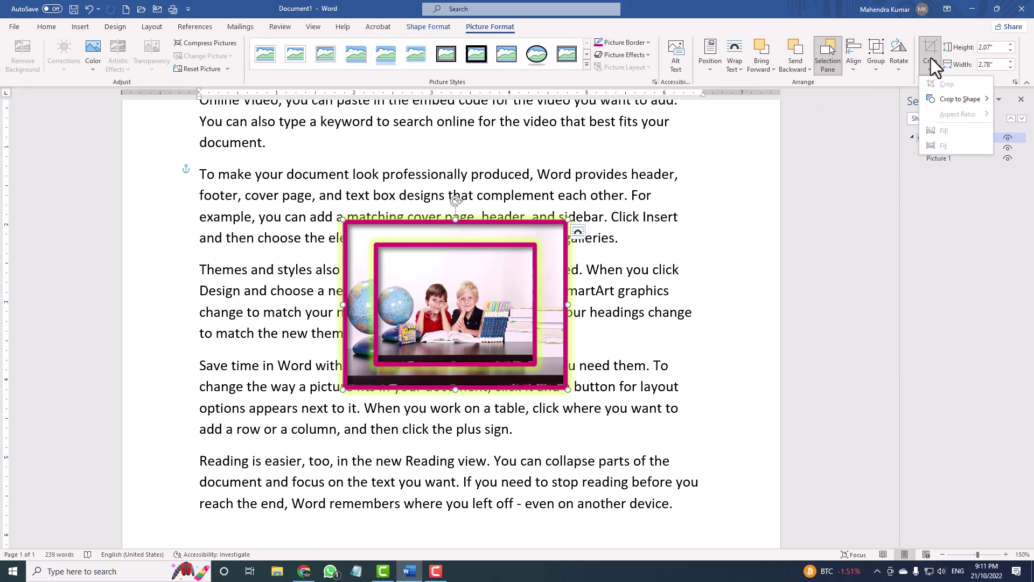
{"action": "mouse_move", "coordinate": [953, 104]}
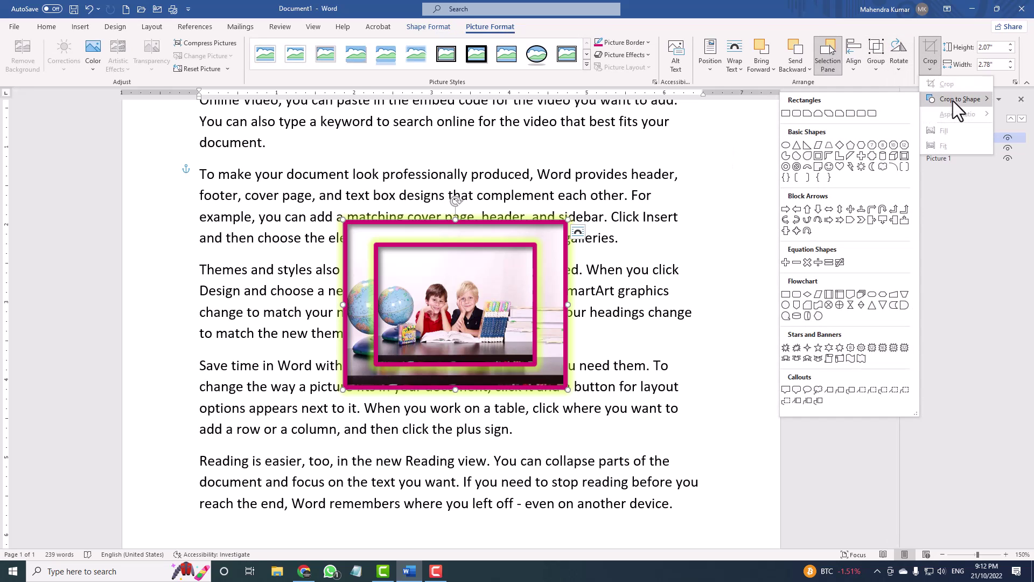
{"action": "left_click", "coordinate": [503, 251]}
- Ungroup the pictures and delete the smaller front copy
{"action": "left_click", "coordinate": [877, 63]}
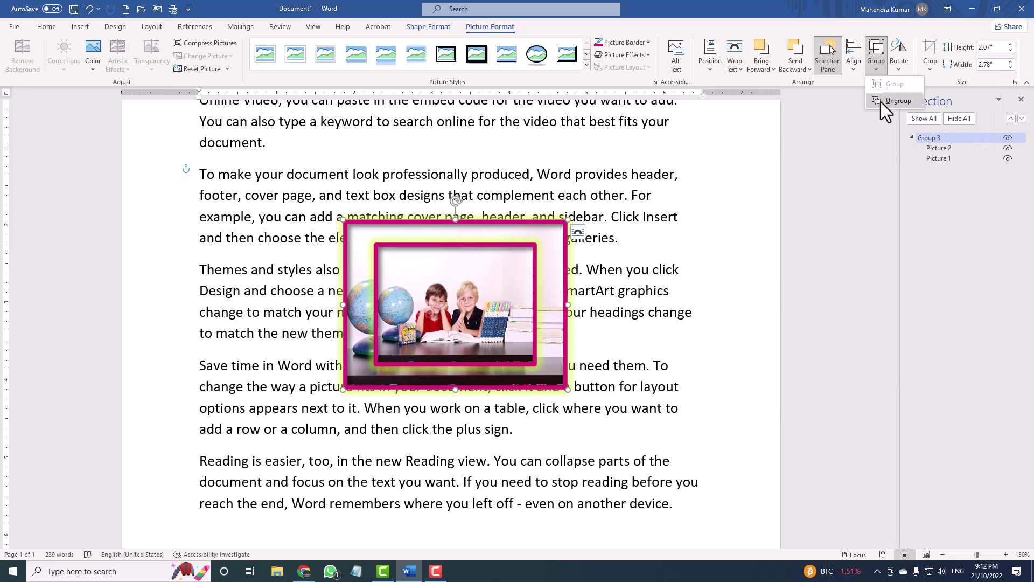
{"action": "left_click", "coordinate": [894, 100]}
{"action": "left_click", "coordinate": [616, 217]}
{"action": "left_click", "coordinate": [490, 268]}
{"action": "key", "text": "Delete"}
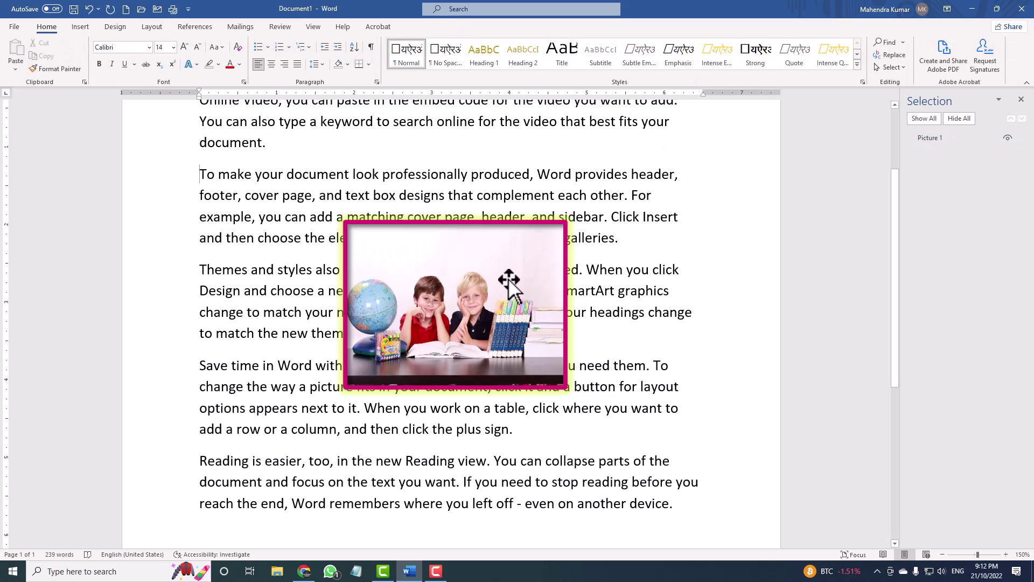
- Crop the remaining picture from all four sides to about 1.35 by 1.99 inches around the two boys
{"action": "left_click", "coordinate": [508, 278]}
{"action": "left_click", "coordinate": [928, 60]}
{"action": "left_click", "coordinate": [925, 97]}
{"action": "left_click_drag", "start_coordinate": [454, 221], "coordinate": [454, 260]}
{"action": "left_click_drag", "start_coordinate": [457, 386], "coordinate": [457, 362]}
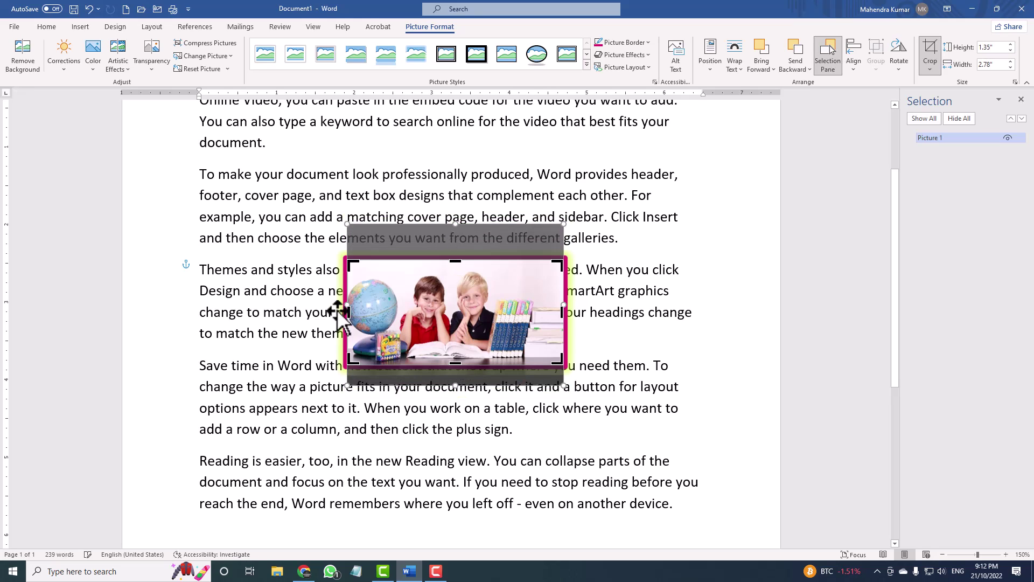
{"action": "left_click_drag", "start_coordinate": [345, 312], "coordinate": [353, 312]}
{"action": "left_click_drag", "start_coordinate": [572, 312], "coordinate": [516, 314]}
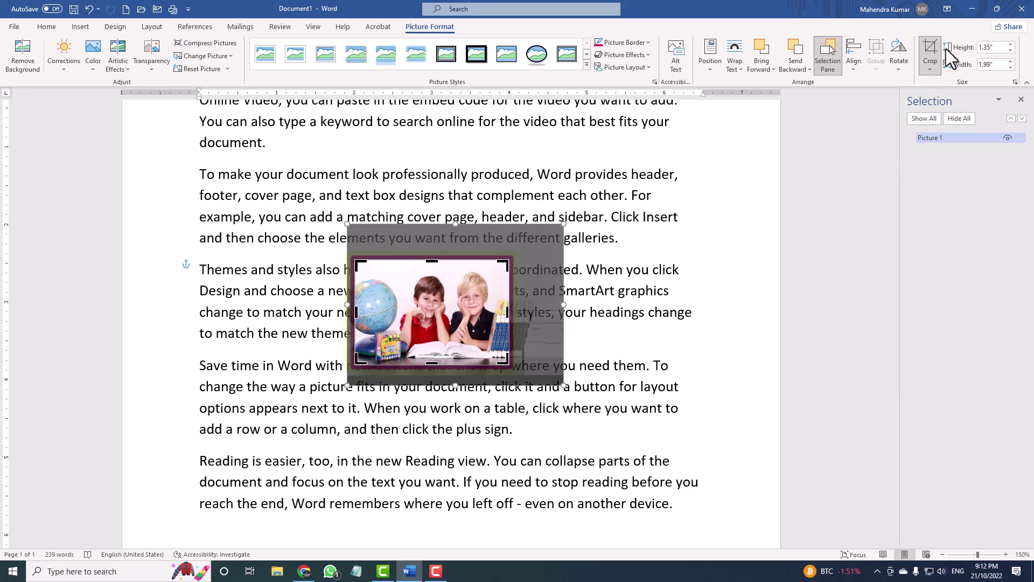
{"action": "left_click", "coordinate": [932, 50]}
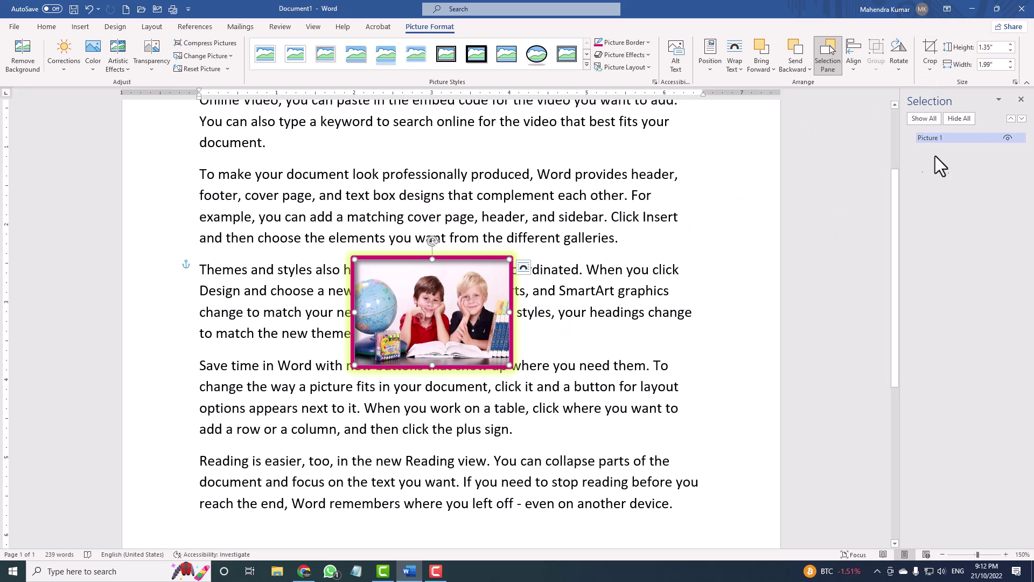
- Enlarge the cropped picture to a height of 2.1 inches and a width of 3.08 inches
{"action": "left_click", "coordinate": [1011, 44]}
{"action": "left_click", "coordinate": [1011, 45]}
{"action": "left_click", "coordinate": [1011, 44]}
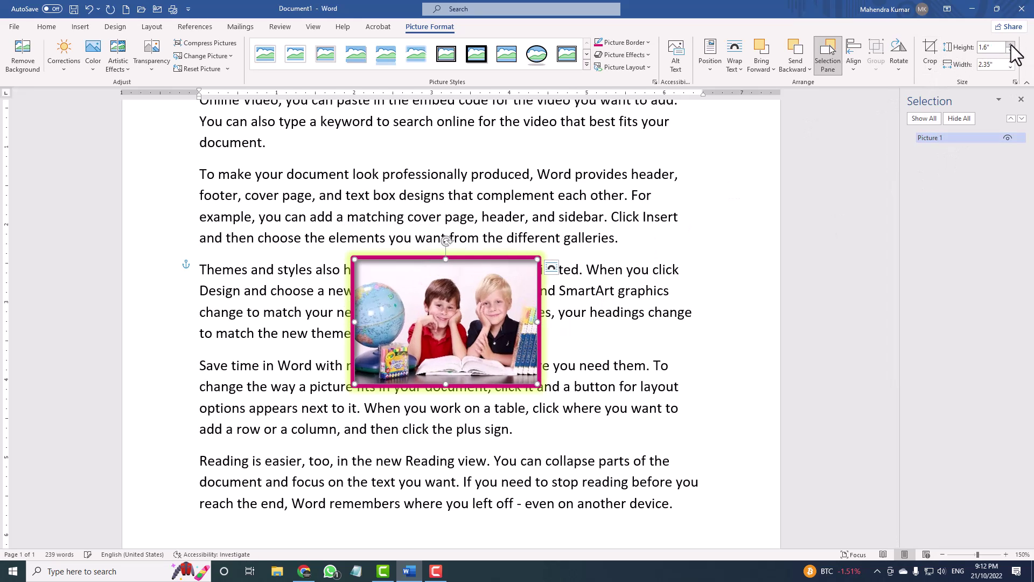
{"action": "left_click", "coordinate": [1012, 45]}
{"action": "left_click", "coordinate": [1011, 45]}
{"action": "left_click", "coordinate": [1011, 61]}
{"action": "left_click", "coordinate": [1011, 61]}
{"action": "left_click", "coordinate": [1011, 61]}
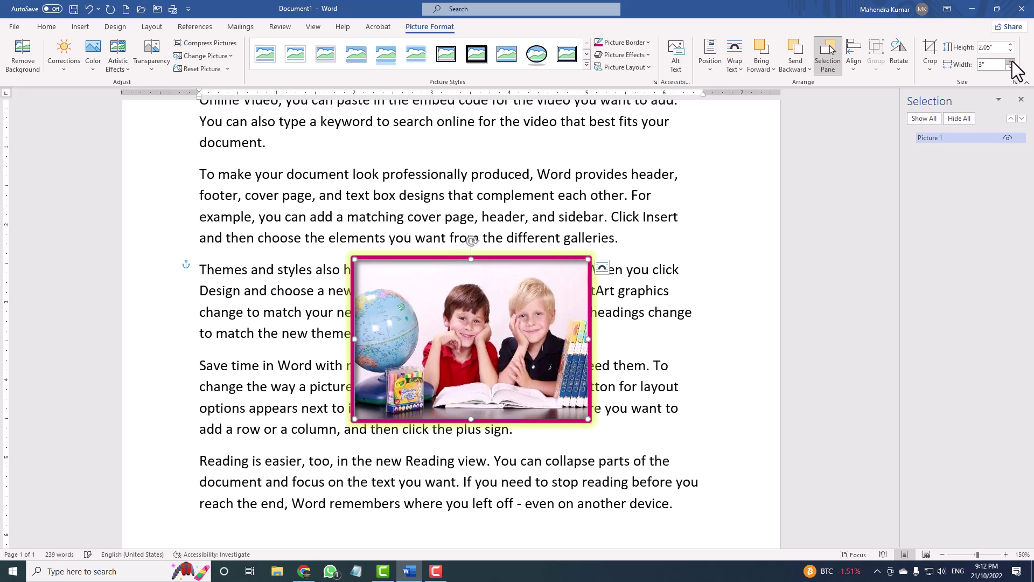
{"action": "left_click", "coordinate": [1011, 62]}
- Move the picture up so that it sits over the middle of the second and third paragraphs
{"action": "left_click_drag", "start_coordinate": [537, 303], "coordinate": [449, 266]}
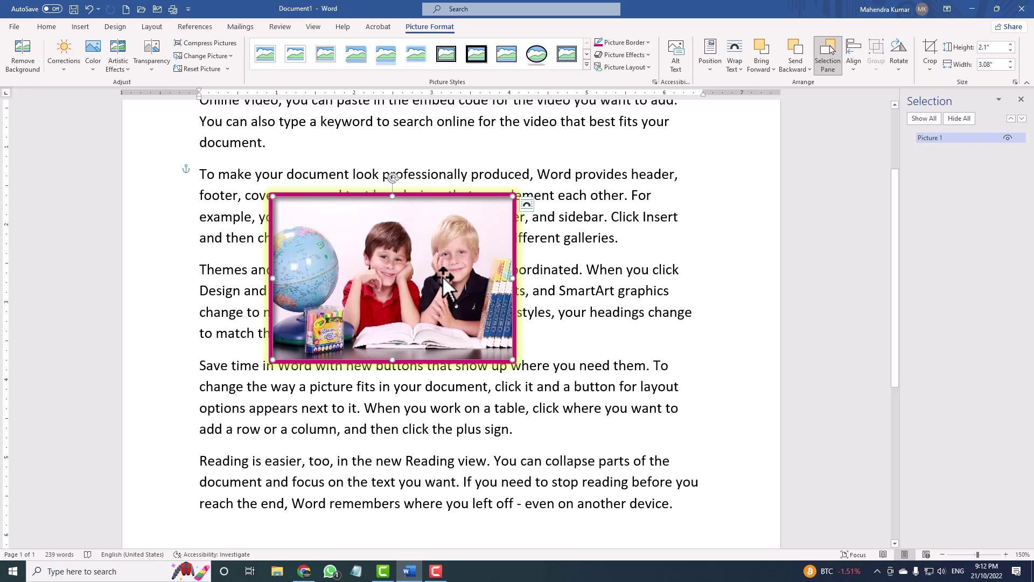
{"action": "left_click_drag", "start_coordinate": [451, 285], "coordinate": [496, 240]}
{"action": "scroll", "coordinate": [492, 247], "scroll_direction": "up", "scroll_amount": 2}
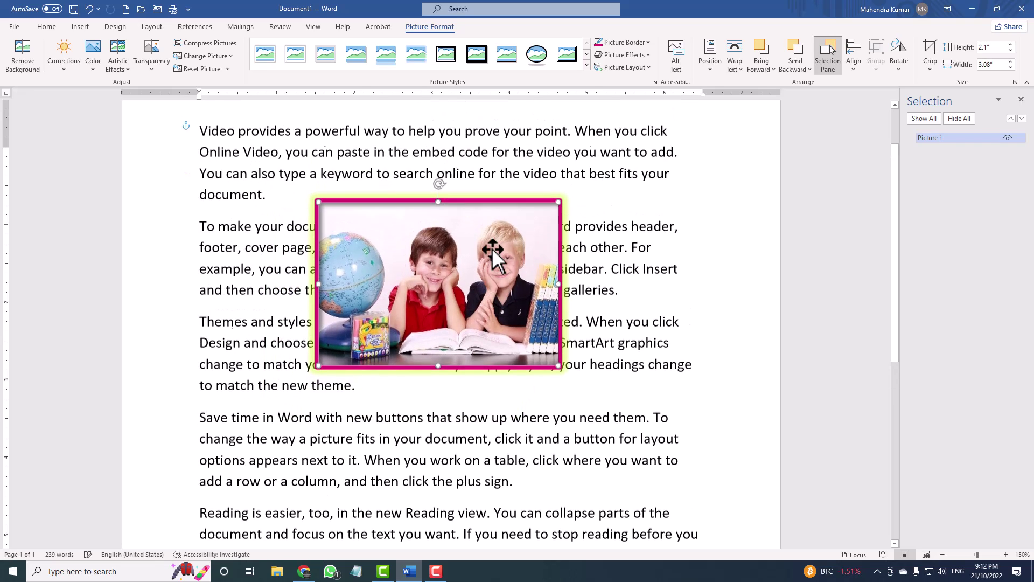
- Look over the sources for inserting a picture and delete the existing picture from the document
{"action": "left_click", "coordinate": [78, 27]}
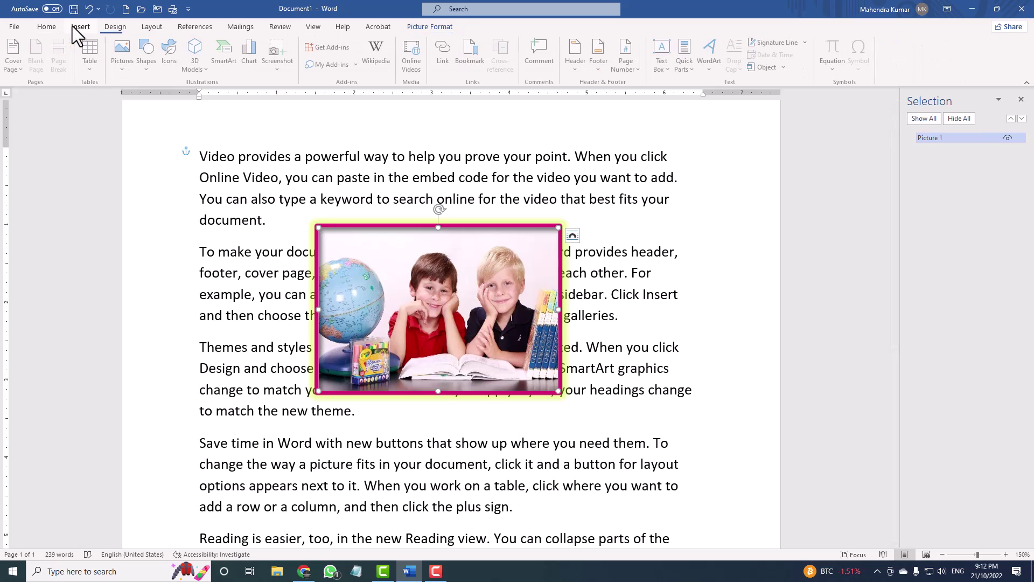
{"action": "left_click", "coordinate": [125, 56]}
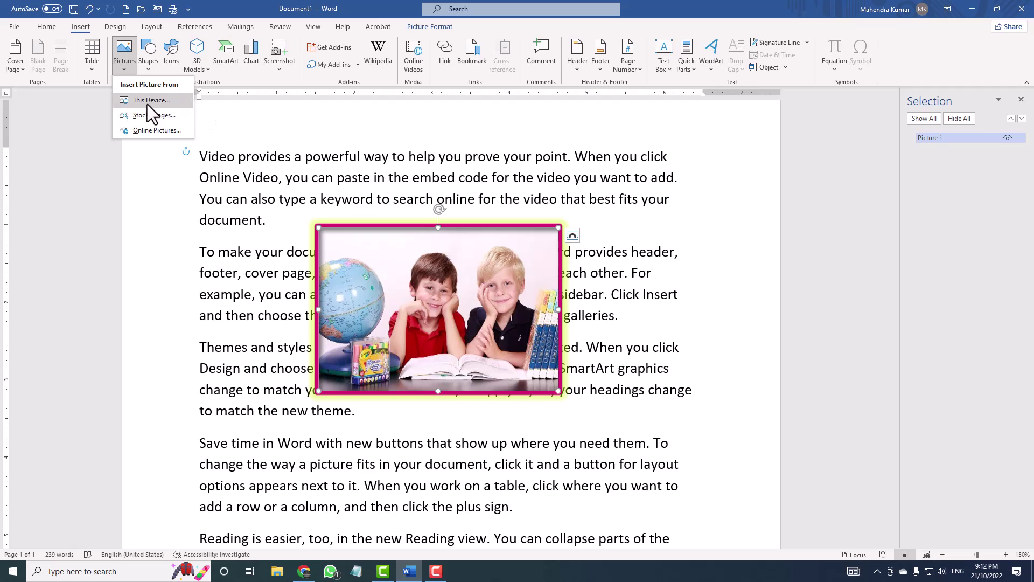
{"action": "left_click", "coordinate": [335, 249]}
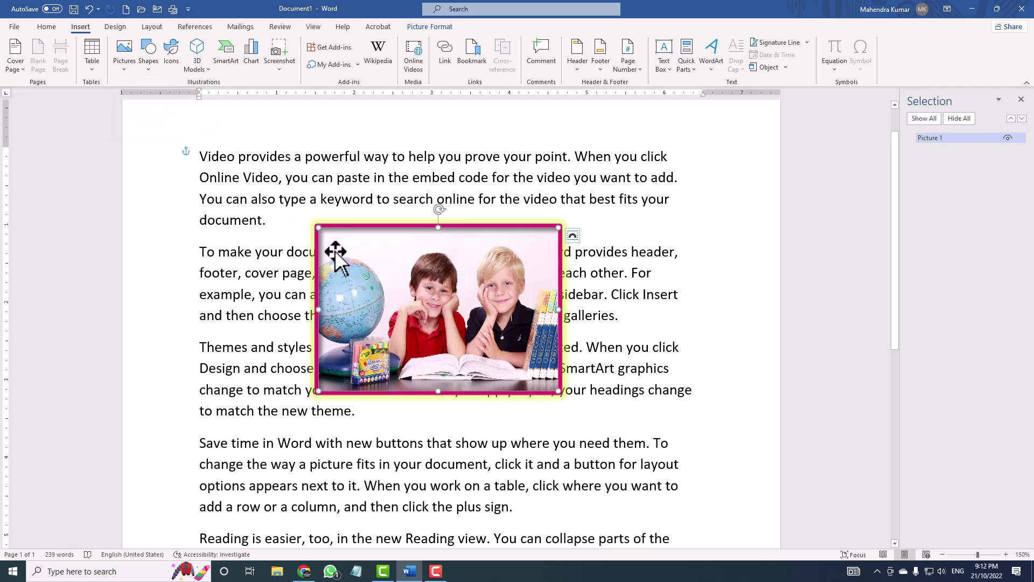
{"action": "key", "text": "Delete"}
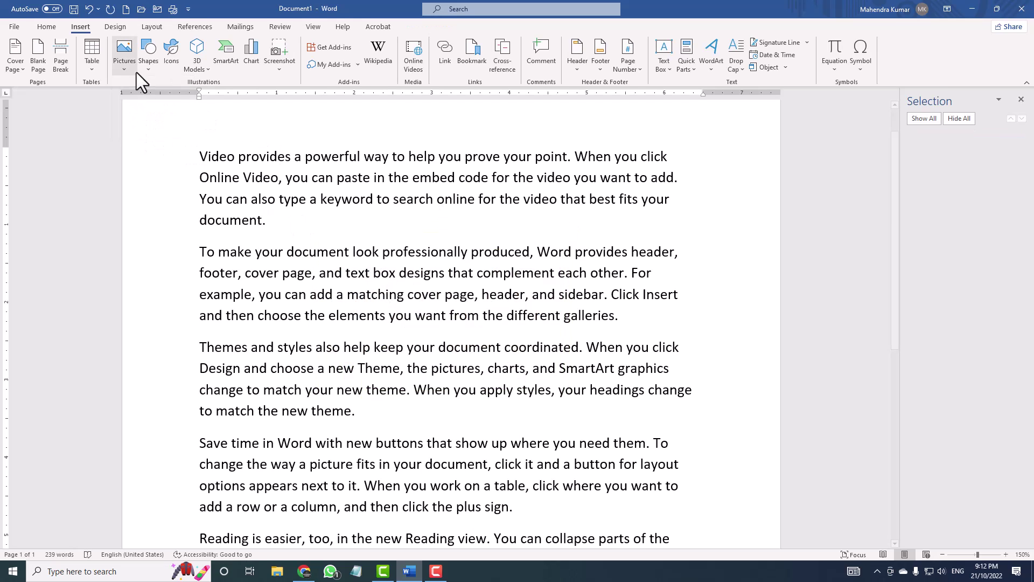
- Insert the stock image of a water drop on a blue-green leaf tip and shrink it to 2.35 by 3.52 inches
{"action": "left_click", "coordinate": [136, 72]}
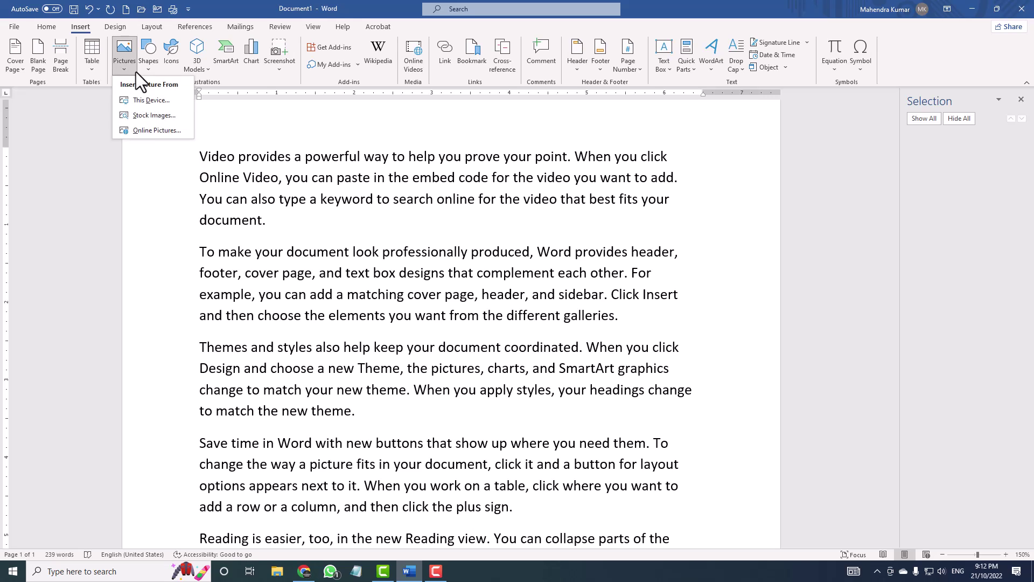
{"action": "left_click", "coordinate": [150, 117]}
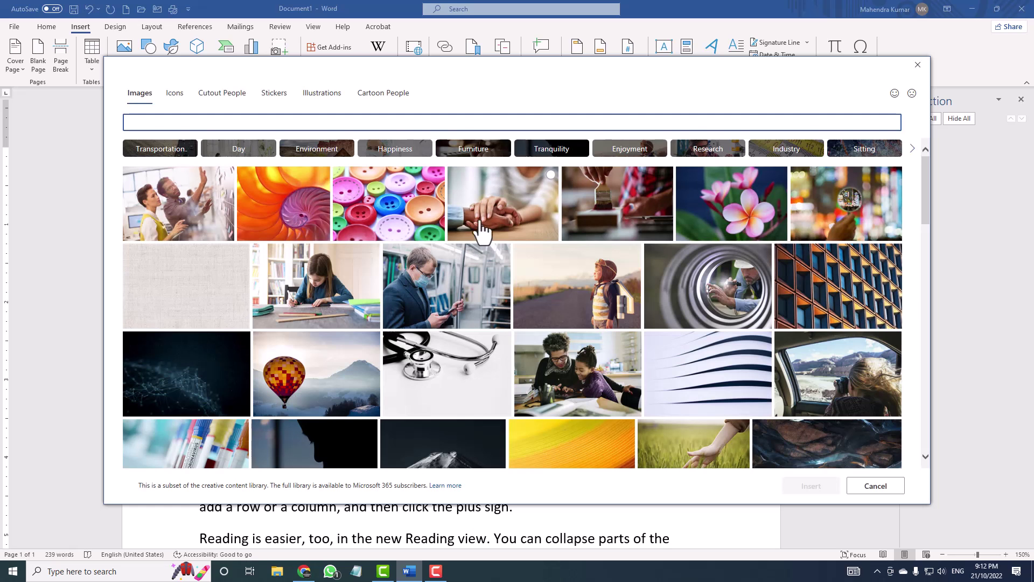
{"action": "scroll", "coordinate": [426, 245], "scroll_direction": "down", "scroll_amount": 4}
{"action": "scroll", "coordinate": [421, 245], "scroll_direction": "down", "scroll_amount": 10}
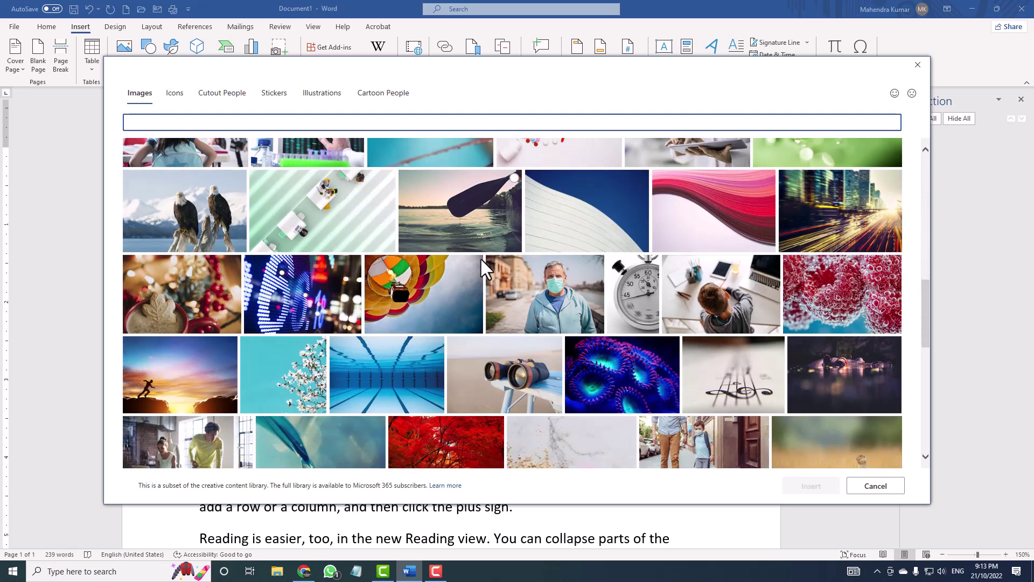
{"action": "scroll", "coordinate": [501, 259], "scroll_direction": "down", "scroll_amount": 10}
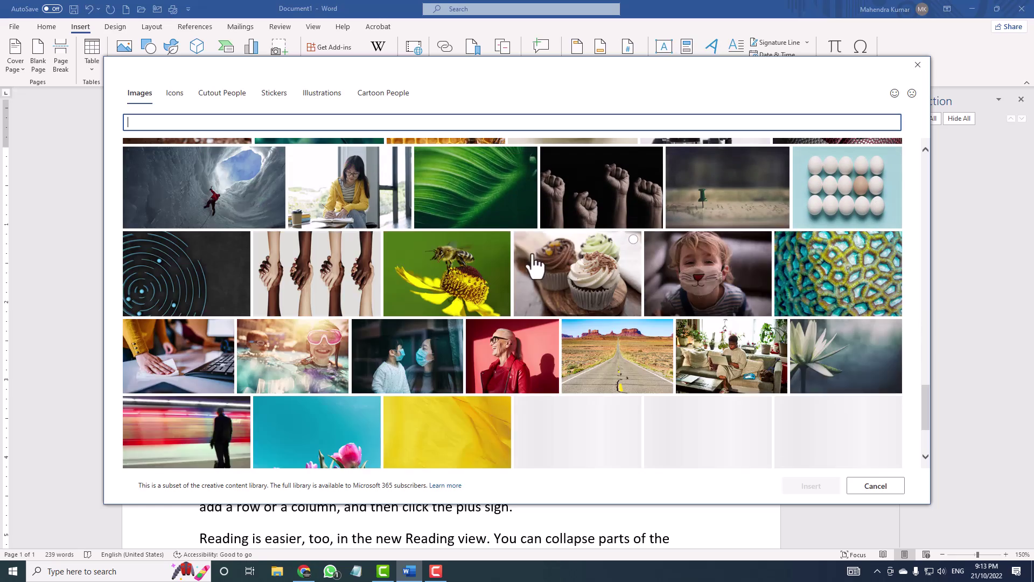
{"action": "scroll", "coordinate": [479, 251], "scroll_direction": "up", "scroll_amount": 2}
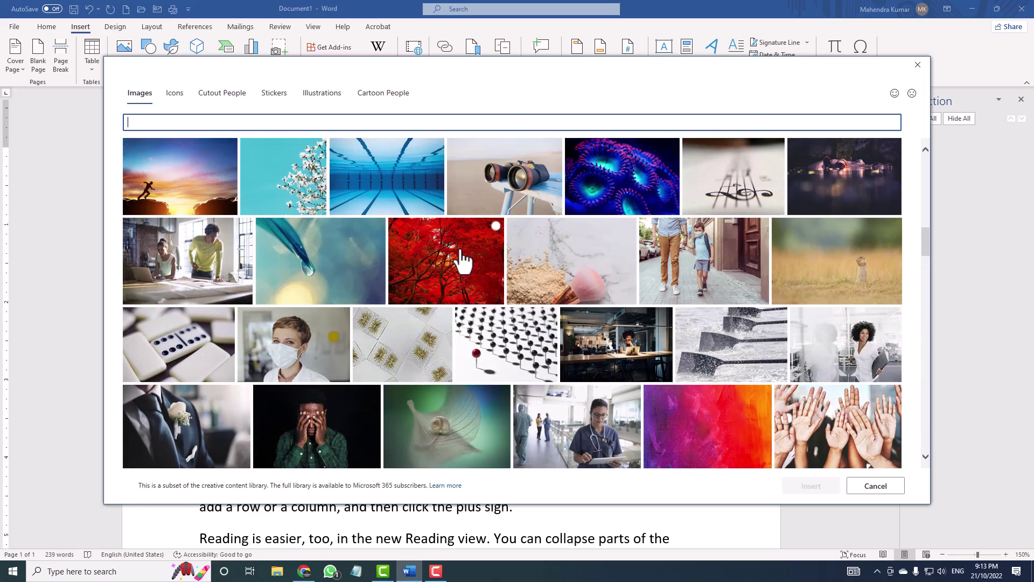
{"action": "left_click", "coordinate": [353, 289]}
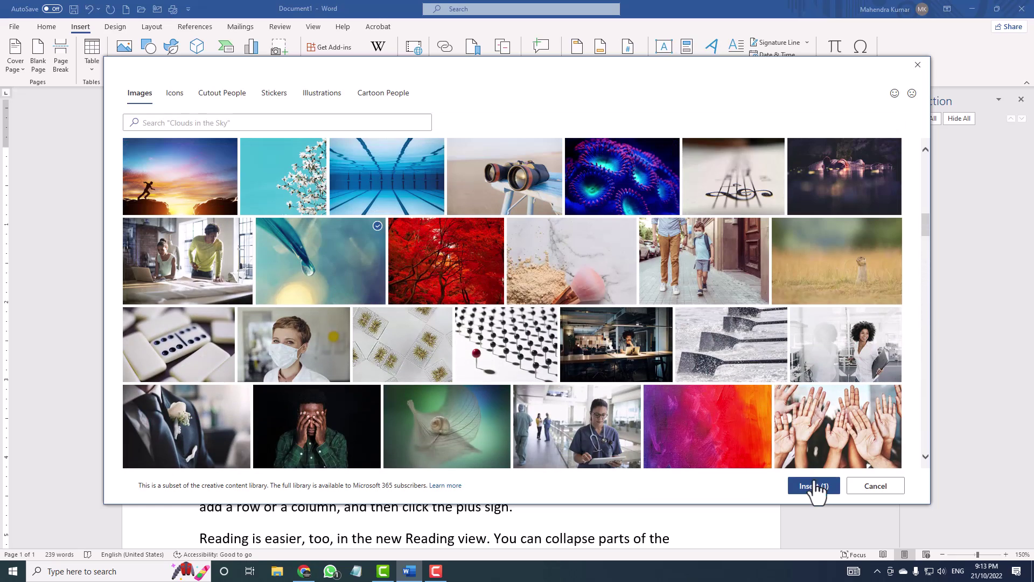
{"action": "left_click", "coordinate": [816, 487]}
{"action": "left_click_drag", "start_coordinate": [702, 147], "coordinate": [388, 300]}
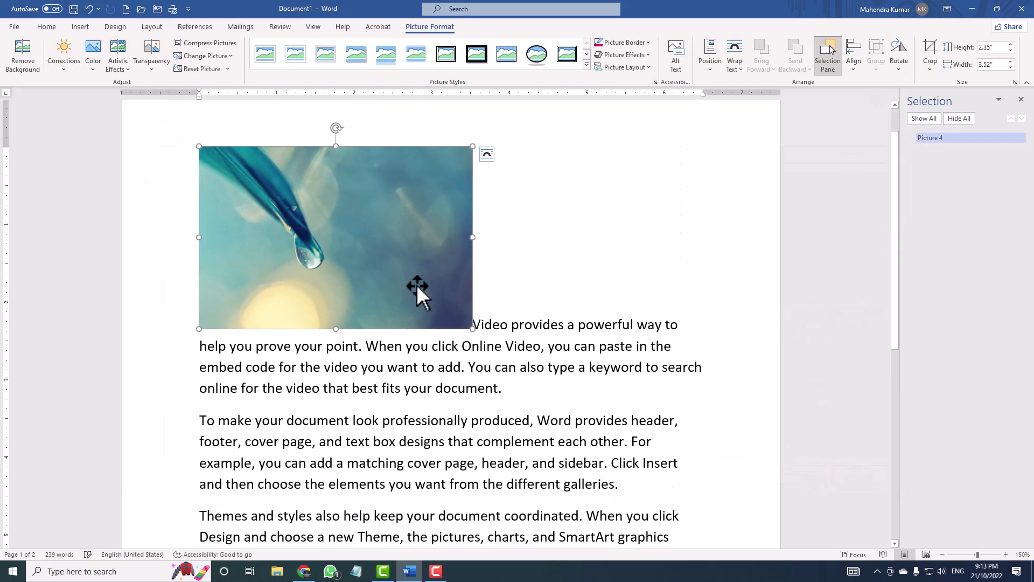
- Remove the stock image from the document and search the online pictures for "Company logo"
{"action": "left_click", "coordinate": [86, 23]}
{"action": "left_click", "coordinate": [121, 65]}
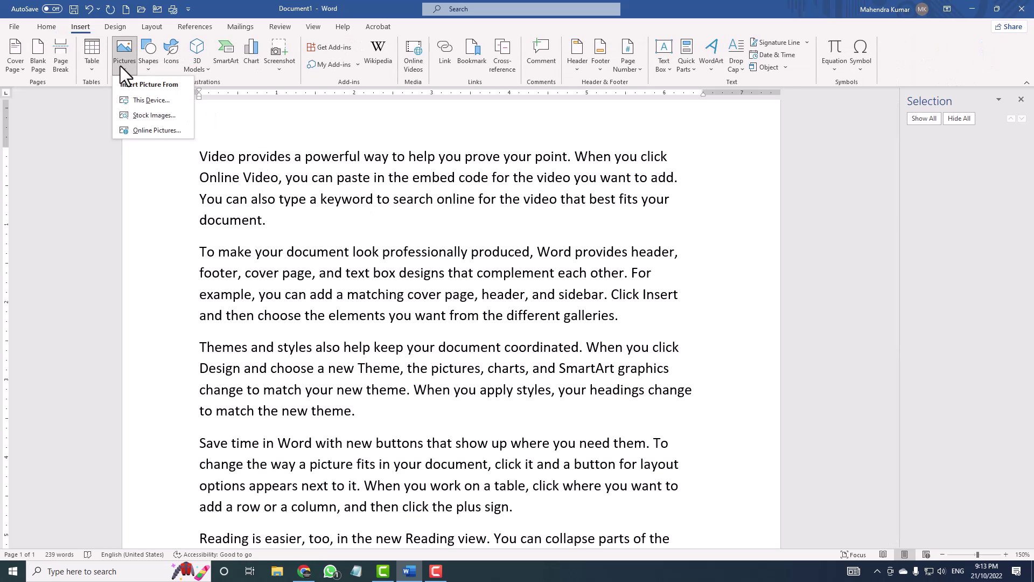
{"action": "left_click", "coordinate": [150, 129]}
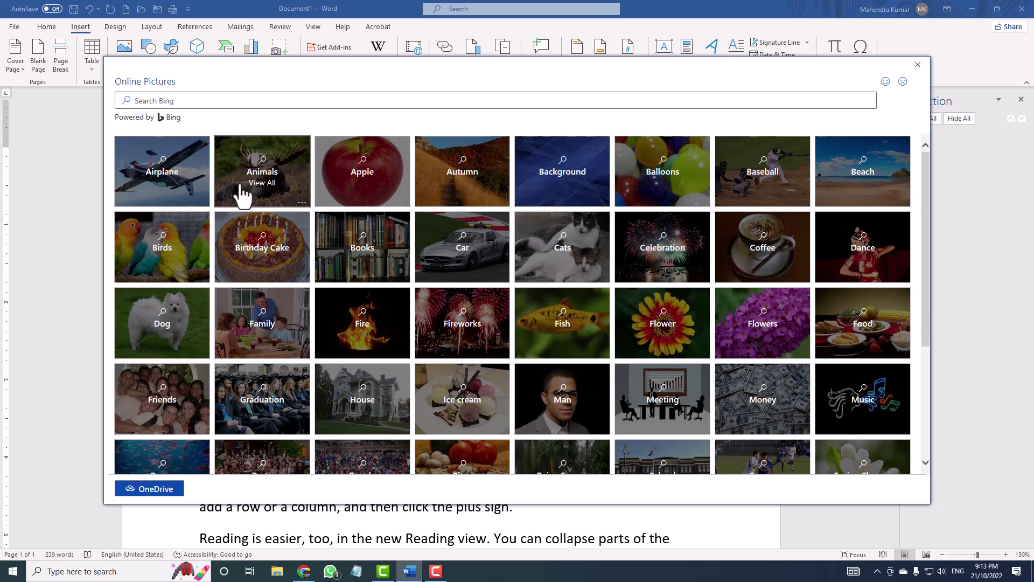
{"action": "left_click", "coordinate": [274, 102]}
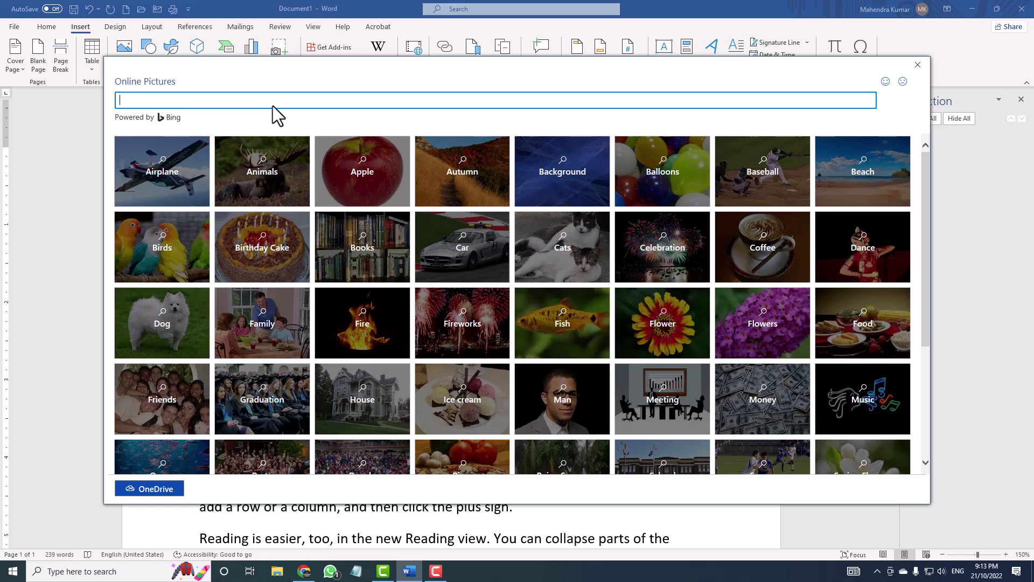
{"action": "type", "text": "Company logo"}
{"action": "key", "text": "Return"}
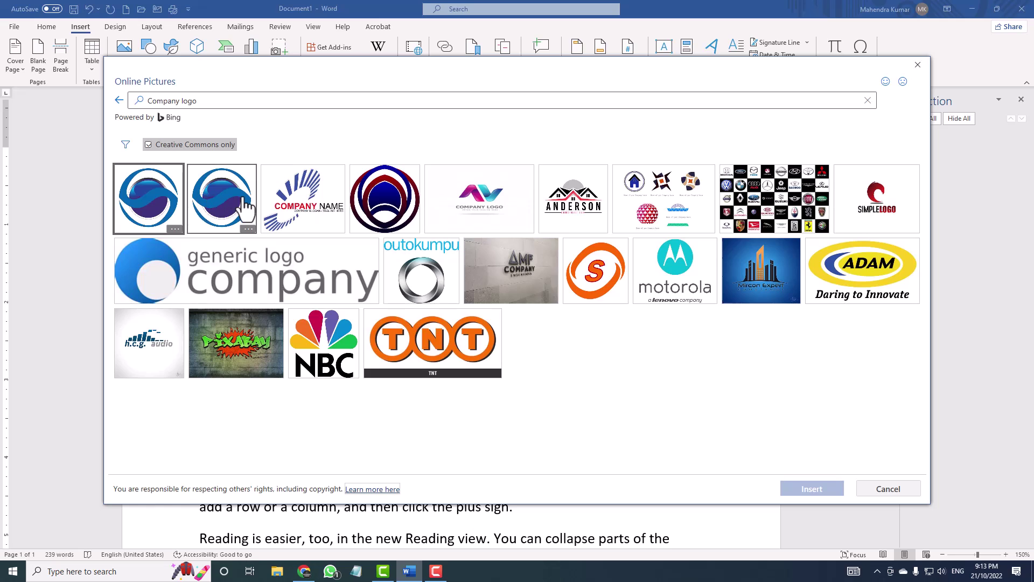
- Replace the online picture search term with "mango" and run the search
{"action": "left_click", "coordinate": [233, 101]}
{"action": "left_click_drag", "start_coordinate": [234, 101], "coordinate": [123, 99]}
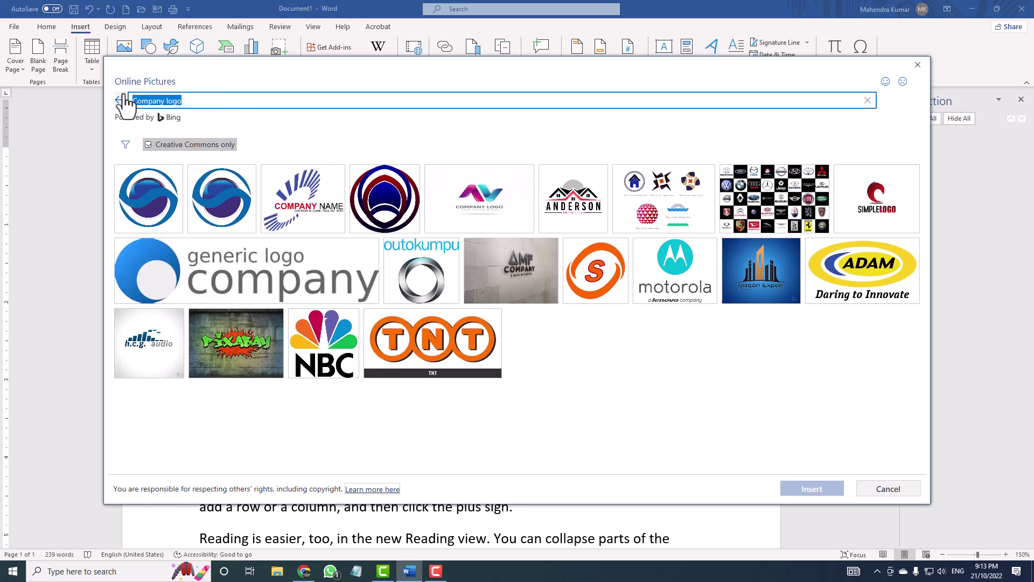
{"action": "type", "text": "ango"}
{"action": "key", "text": "Return"}
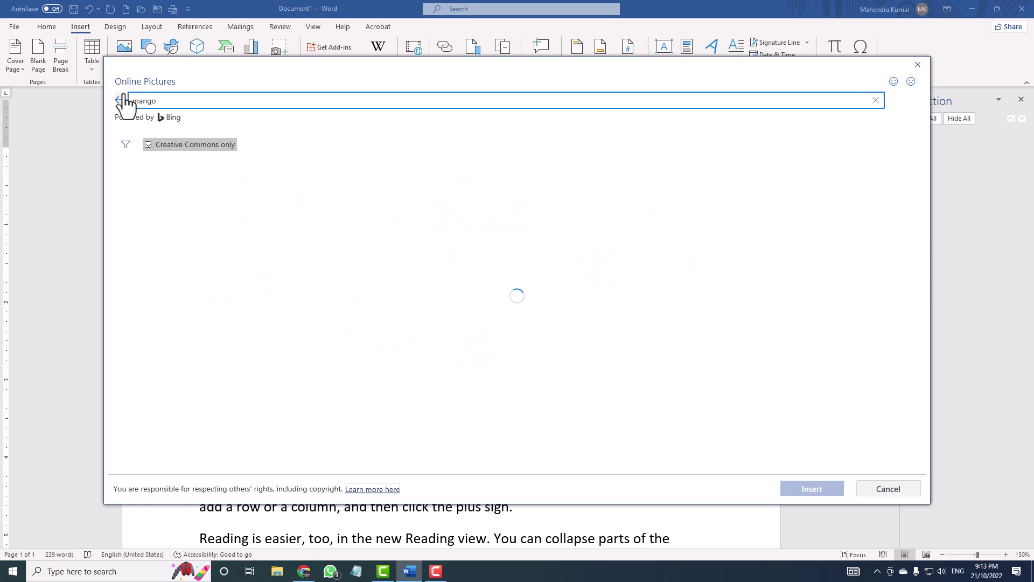
- Insert the picture of piled yellow-green mangoes from the search results and shrink it to 2.48 by 2.83 inches
{"action": "scroll", "coordinate": [522, 245], "scroll_direction": "down", "scroll_amount": 3}
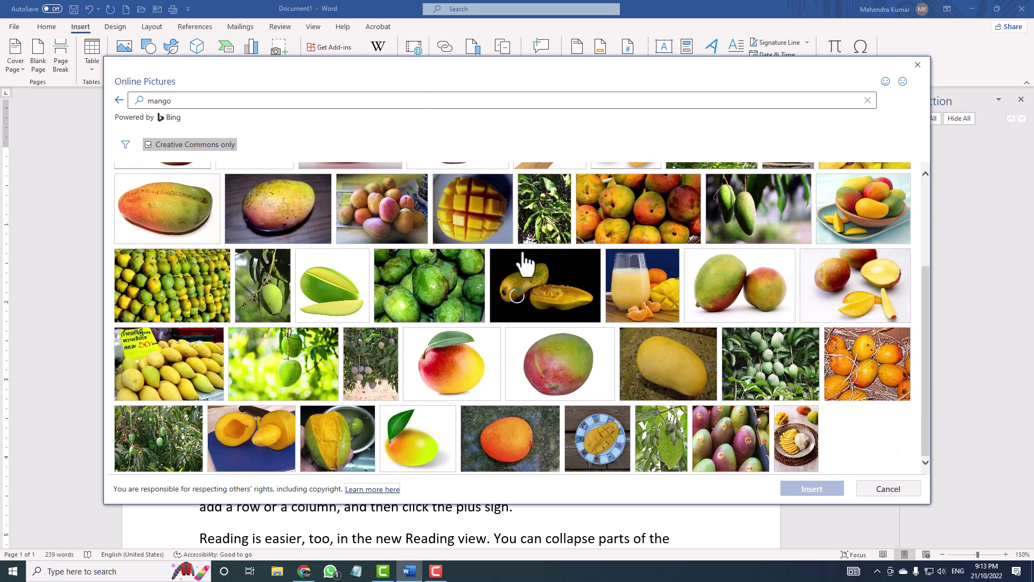
{"action": "scroll", "coordinate": [525, 261], "scroll_direction": "down", "scroll_amount": 3}
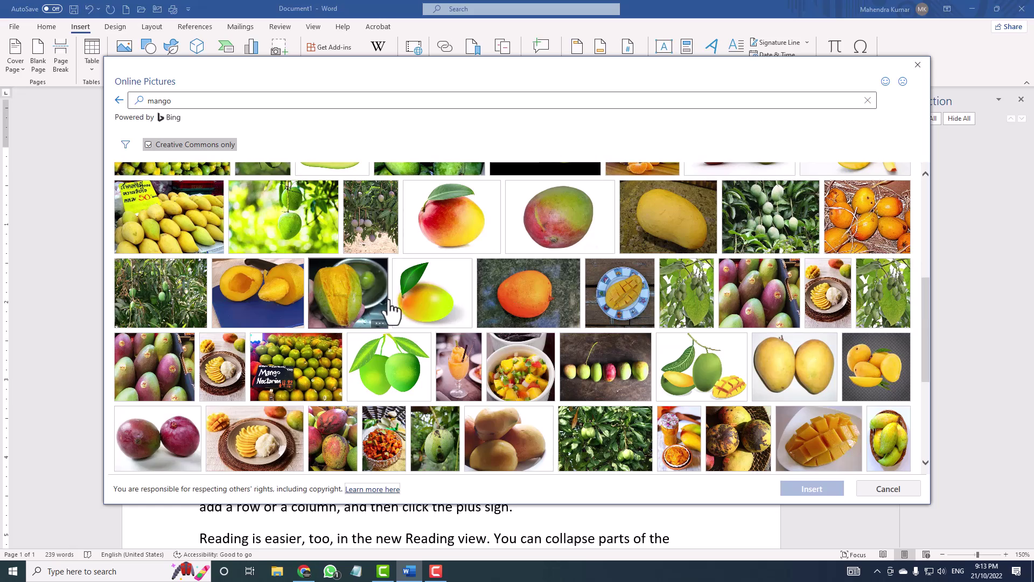
{"action": "scroll", "coordinate": [322, 294], "scroll_direction": "down", "scroll_amount": 5}
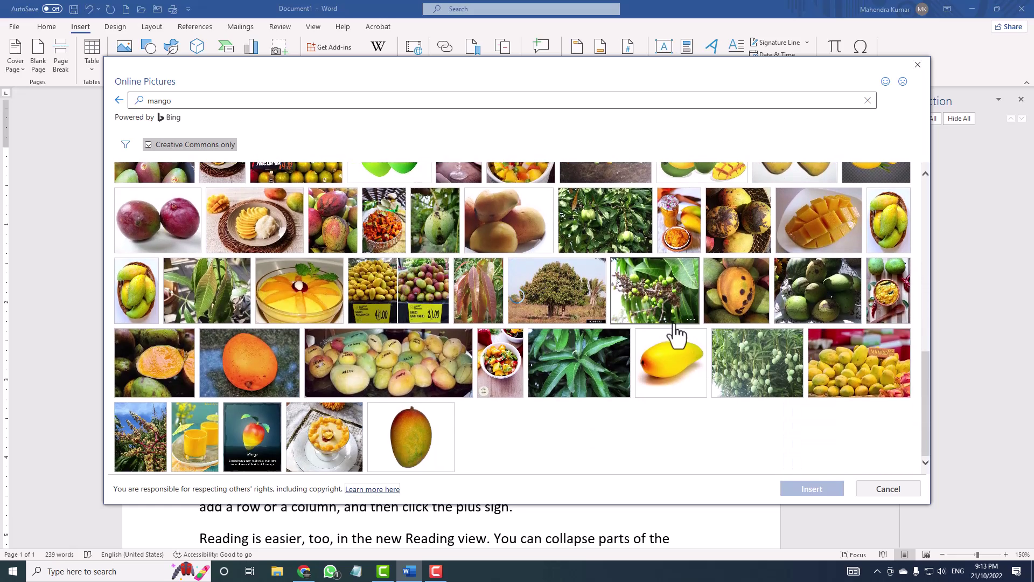
{"action": "scroll", "coordinate": [680, 317], "scroll_direction": "up", "scroll_amount": 6}
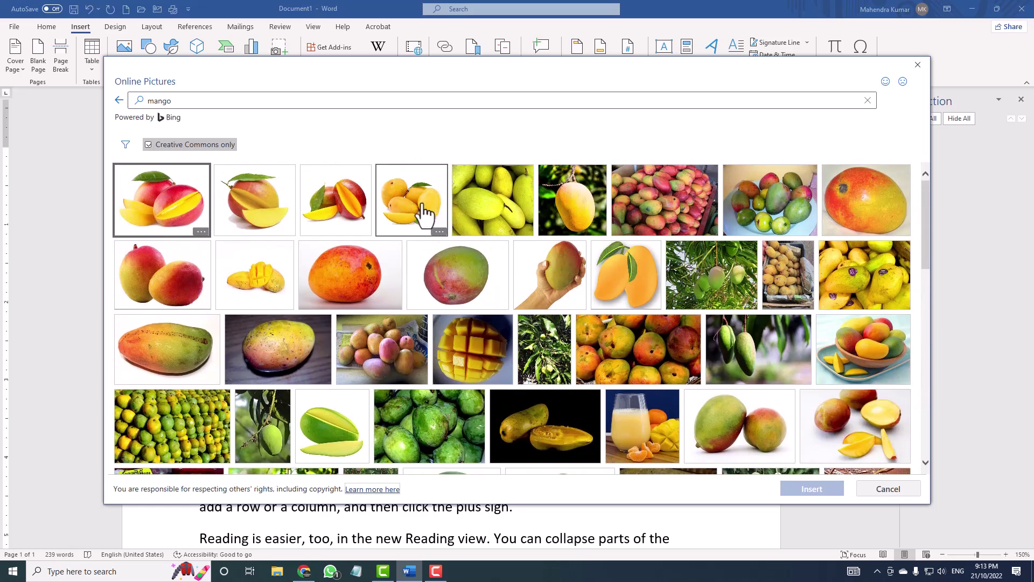
{"action": "left_click", "coordinate": [344, 200]}
{"action": "left_click", "coordinate": [527, 210]}
{"action": "left_click", "coordinate": [335, 195]}
{"action": "left_click", "coordinate": [832, 488]}
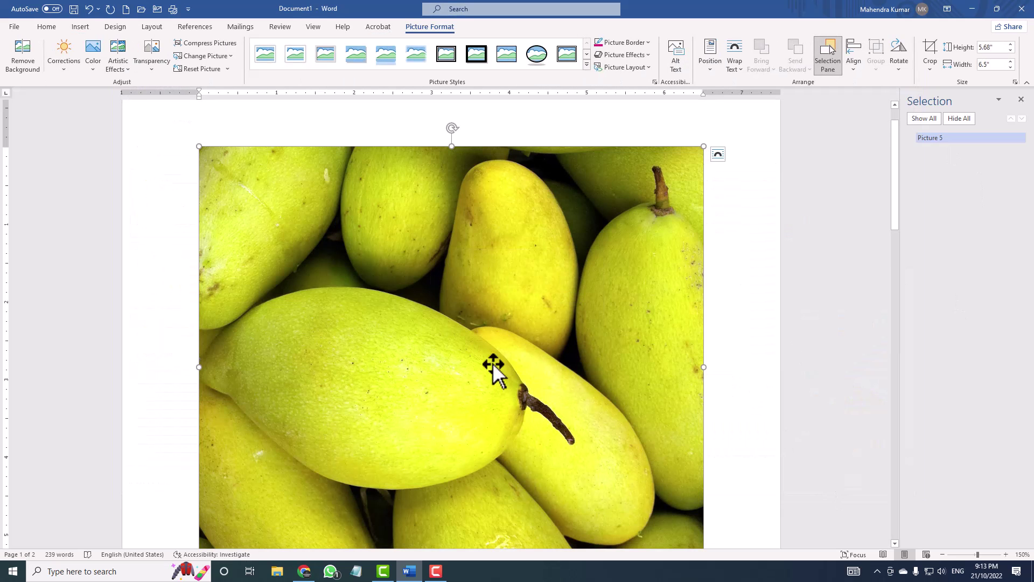
{"action": "left_click_drag", "start_coordinate": [705, 147], "coordinate": [420, 339]}
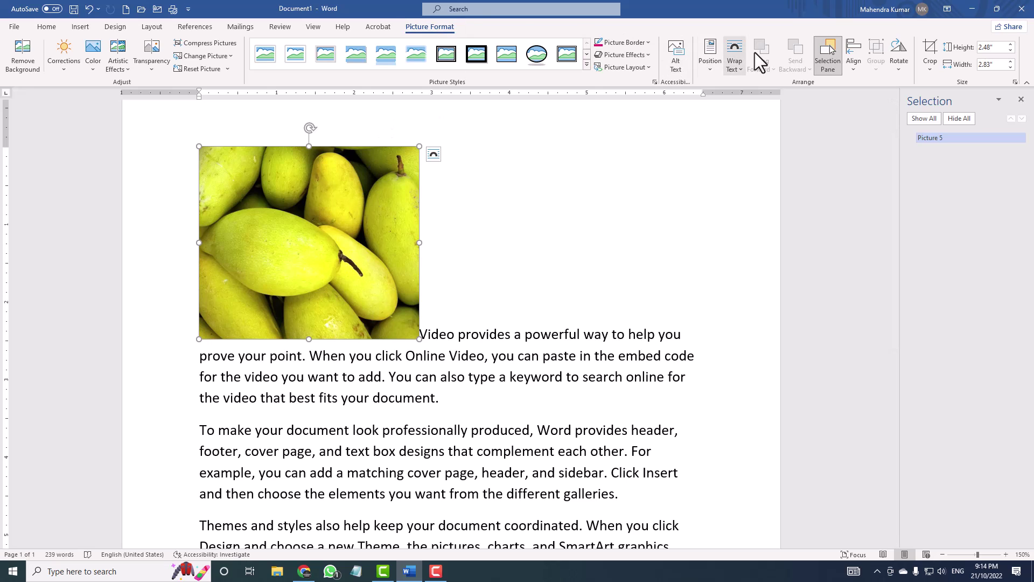
- Set the mango picture's text wrapping to Square and shift it slightly right and down
{"action": "left_click", "coordinate": [744, 63]}
{"action": "left_click", "coordinate": [749, 99]}
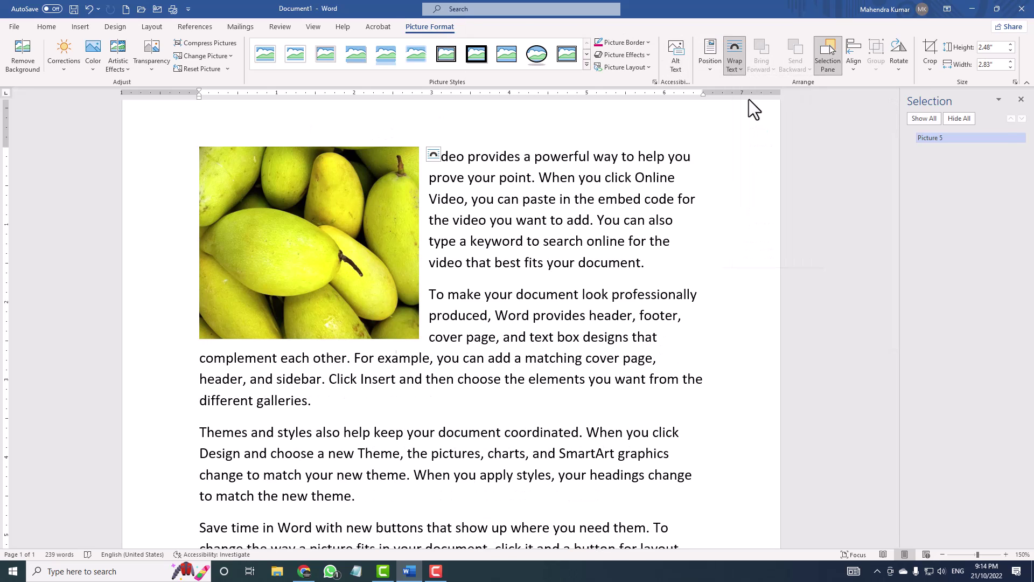
{"action": "mouse_move", "coordinate": [333, 249]}
{"action": "left_mouse_down"}
{"action": "mouse_move", "coordinate": [458, 283]}
{"action": "mouse_move", "coordinate": [532, 253]}
{"action": "mouse_move", "coordinate": [626, 258]}
{"action": "mouse_move", "coordinate": [436, 241]}
{"action": "mouse_move", "coordinate": [347, 248]}
{"action": "left_mouse_up"}
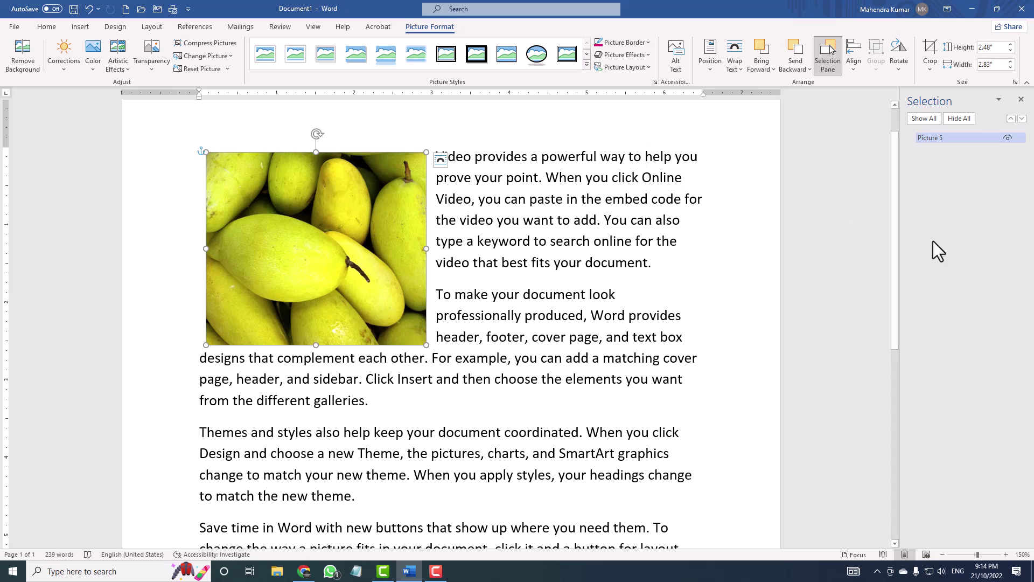
{"action": "left_click", "coordinate": [80, 27]}
{"action": "left_click", "coordinate": [143, 64]}
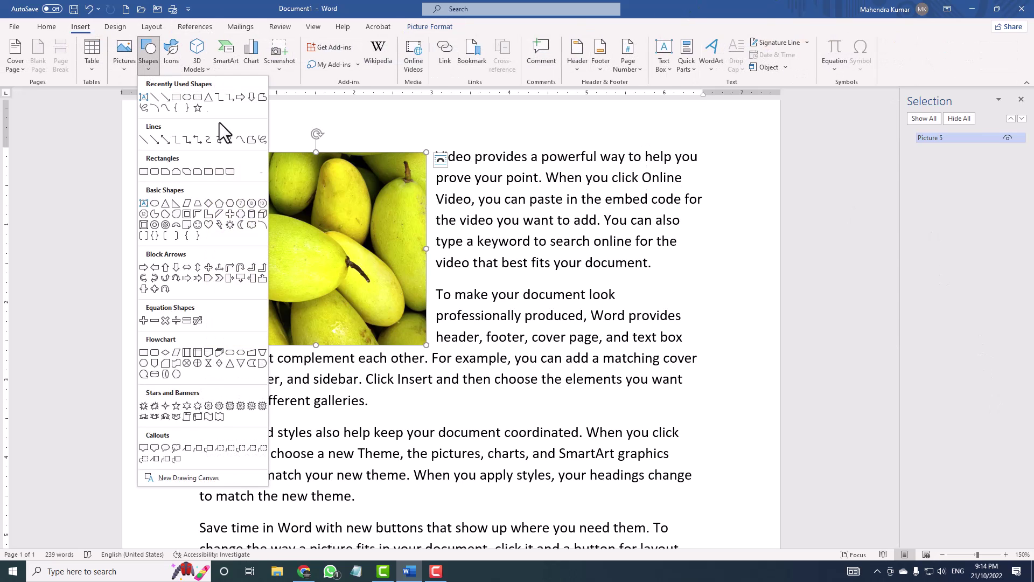
{"action": "left_click", "coordinate": [315, 207]}
{"action": "left_click", "coordinate": [441, 160]}
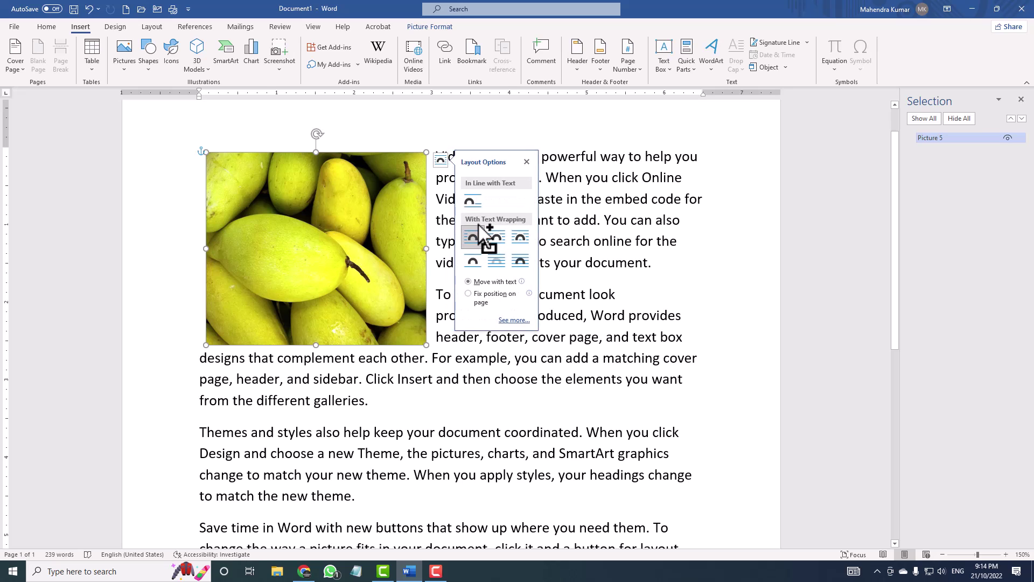
- Delete the entire contents of the document, including all text and the mango picture
{"action": "key", "text": "ctrl+a"}
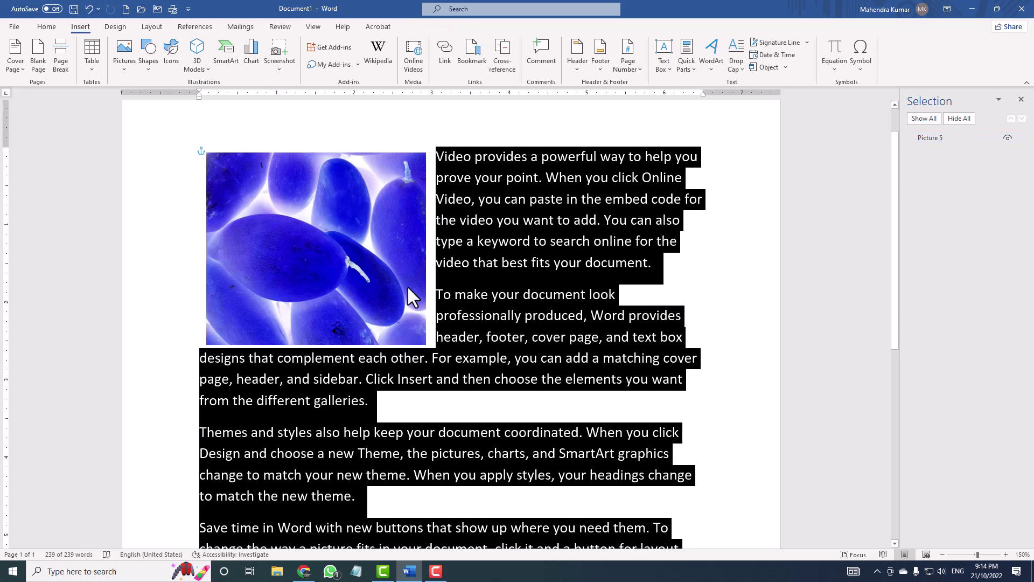
{"action": "key", "text": "Delete"}
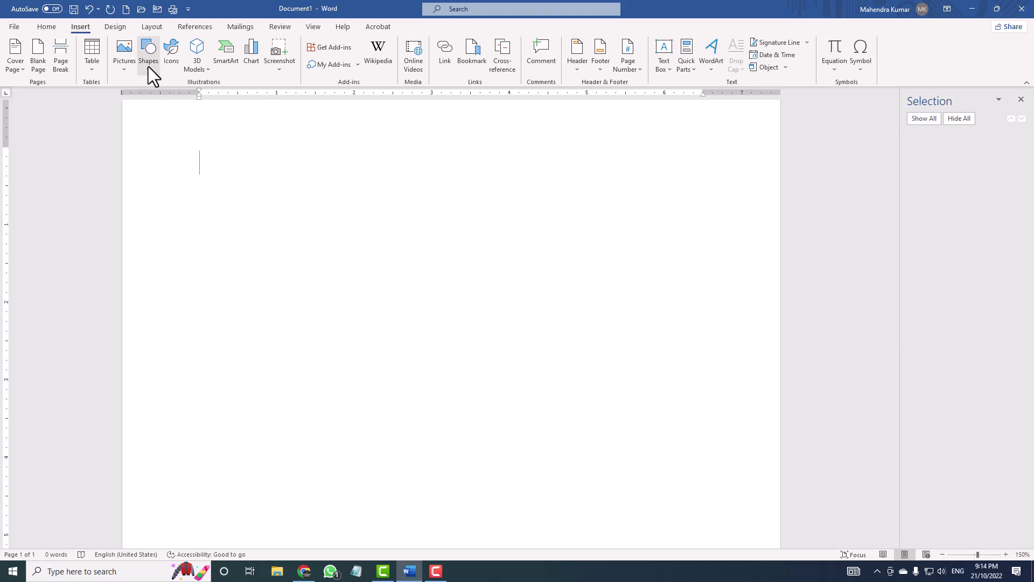
- Draw an oval about 2 inches wide near the top of the page and shift it down with an empty paragraph
{"action": "left_click", "coordinate": [148, 66]}
{"action": "left_click", "coordinate": [187, 97]}
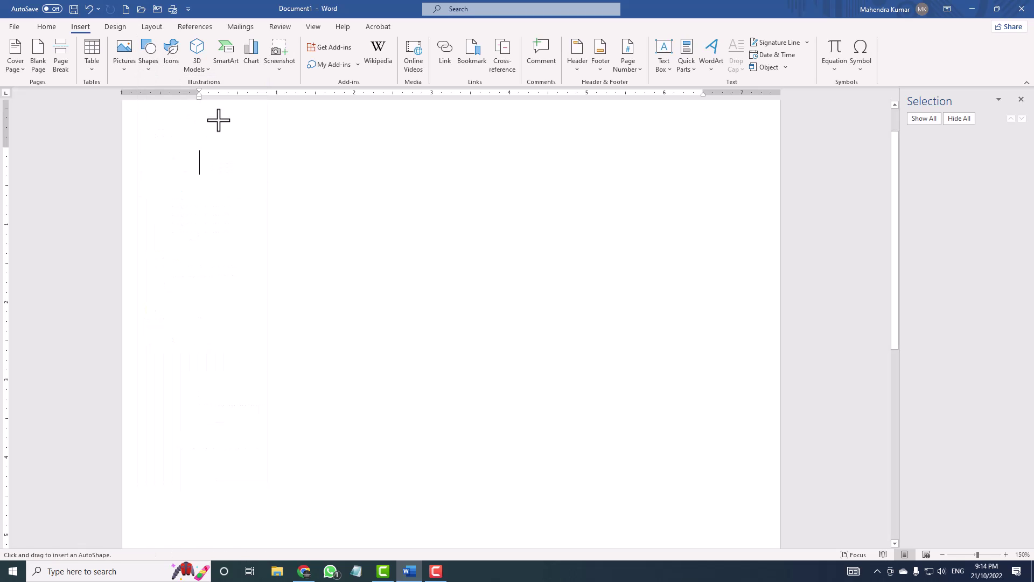
{"action": "left_click_drag", "start_coordinate": [221, 139], "coordinate": [380, 289]}
{"action": "key", "text": "Escape"}
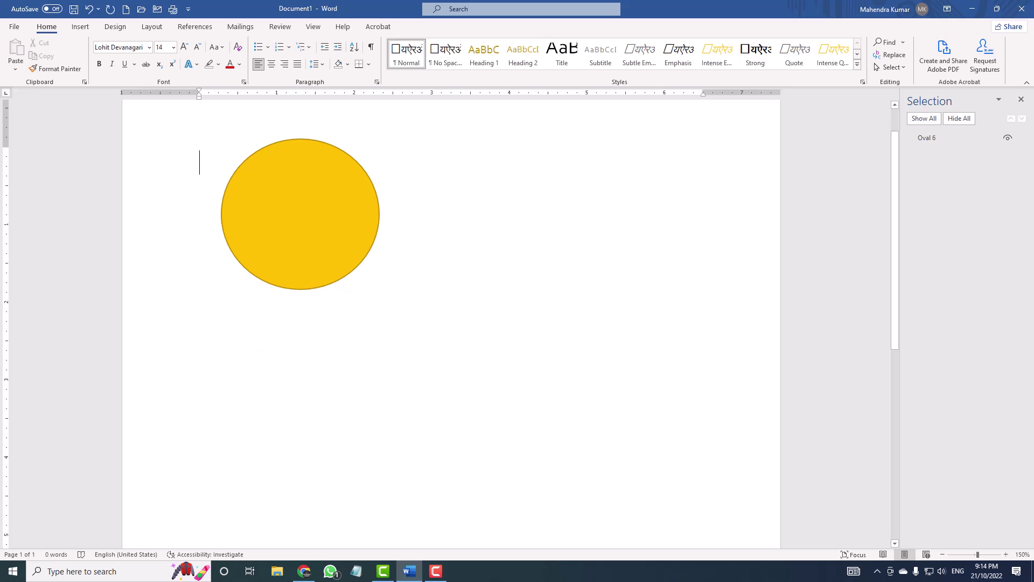
{"action": "key", "text": "Return"}
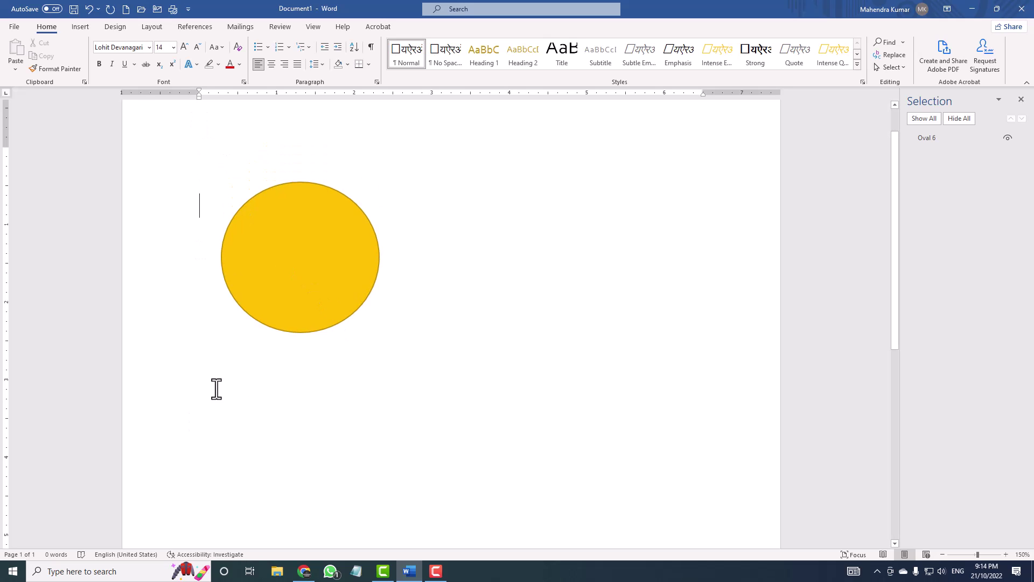
- Draw a cloud shape about 2.33 inches high and 2.39 inches wide to the right of the oval, then deselect it
{"action": "left_click", "coordinate": [76, 25]}
{"action": "left_click", "coordinate": [145, 64]}
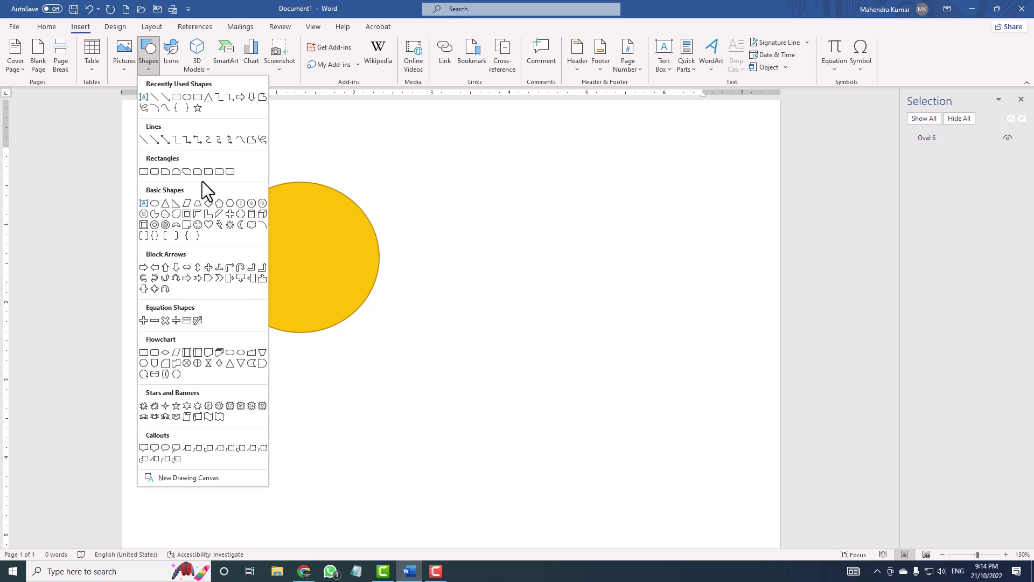
{"action": "left_click", "coordinate": [250, 225]}
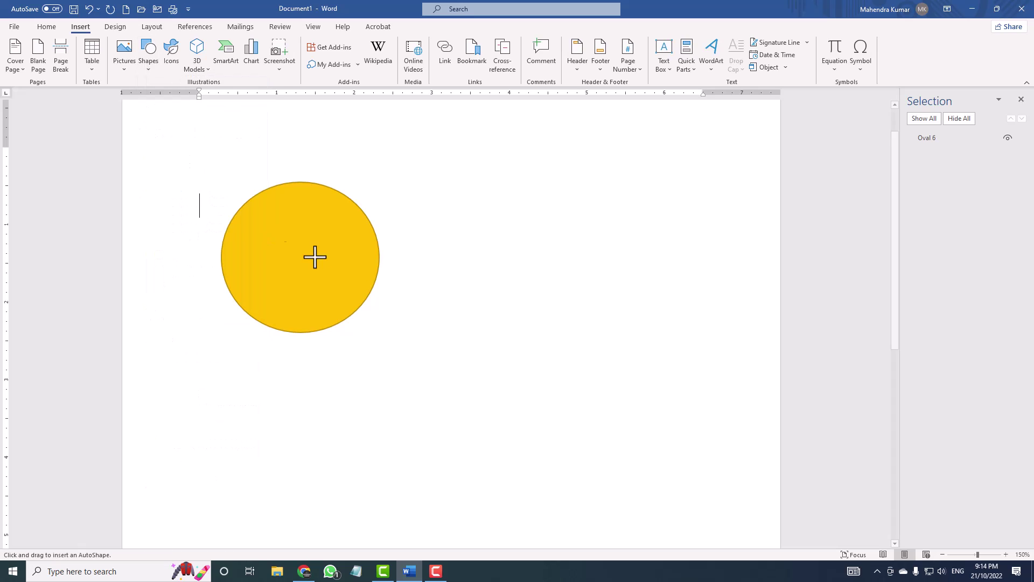
{"action": "left_click_drag", "start_coordinate": [420, 173], "coordinate": [590, 339]}
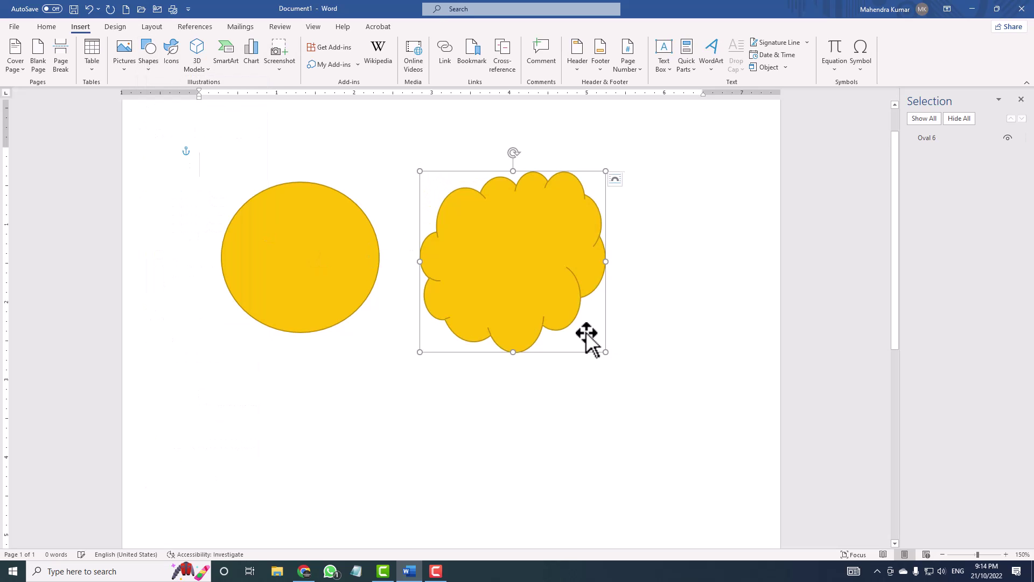
{"action": "left_click", "coordinate": [356, 571]}
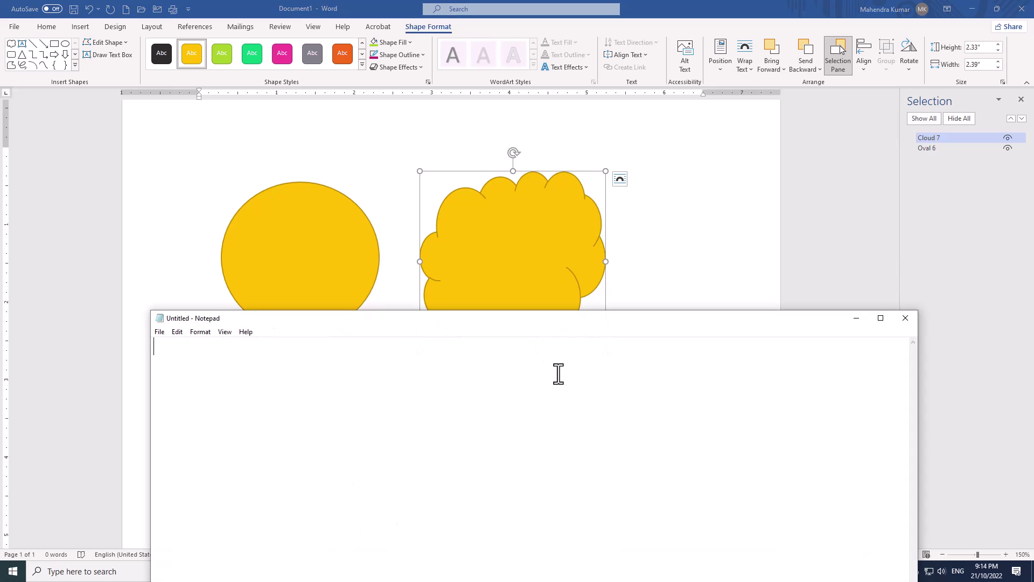
{"action": "left_click", "coordinate": [904, 318]}
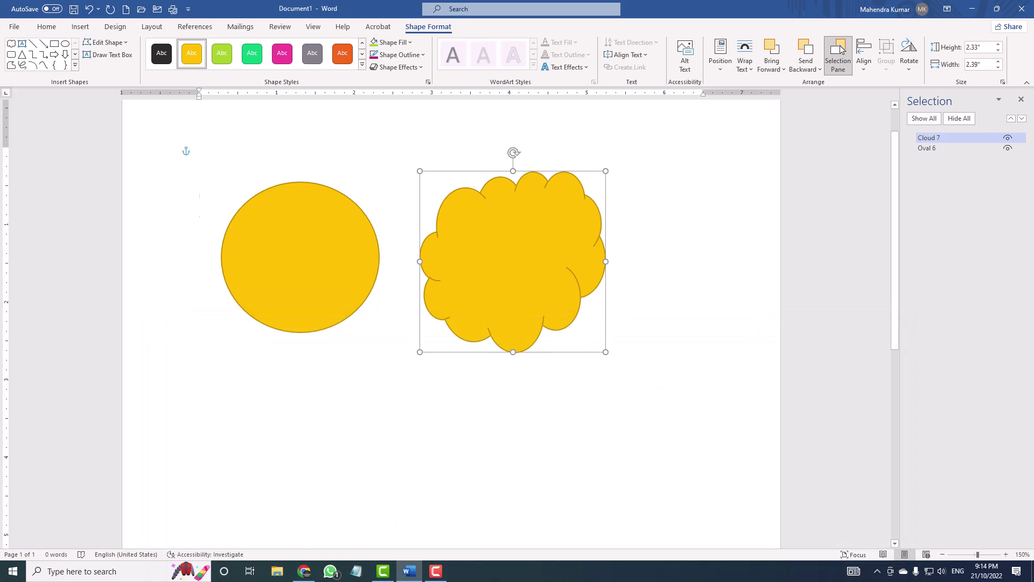
{"action": "left_click", "coordinate": [496, 422]}
- Draw a chevron arrow about 1.22 inches high and 1.64 inches wide below the oval, then deselect it
{"action": "left_click", "coordinate": [85, 28]}
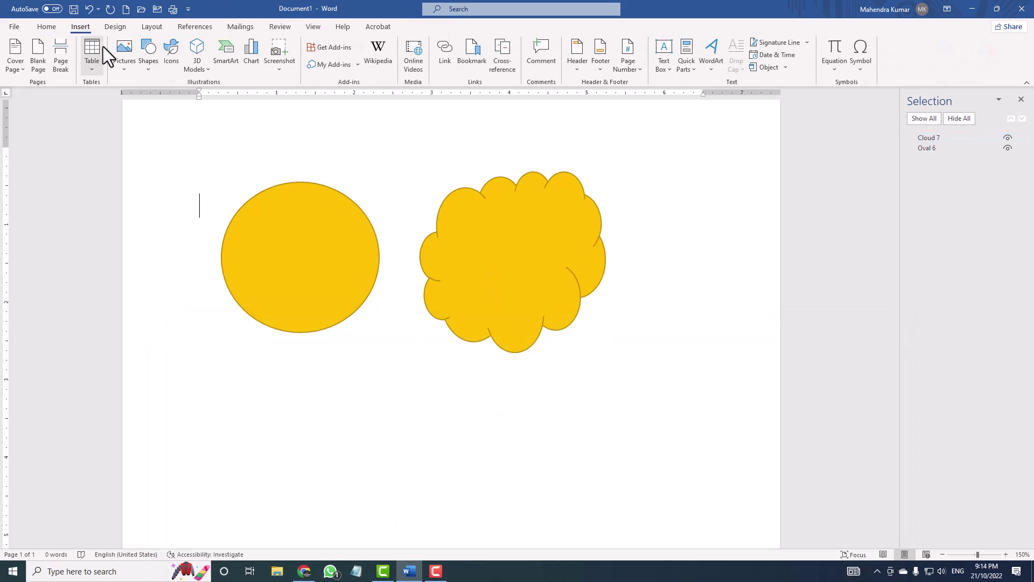
{"action": "left_click", "coordinate": [144, 63]}
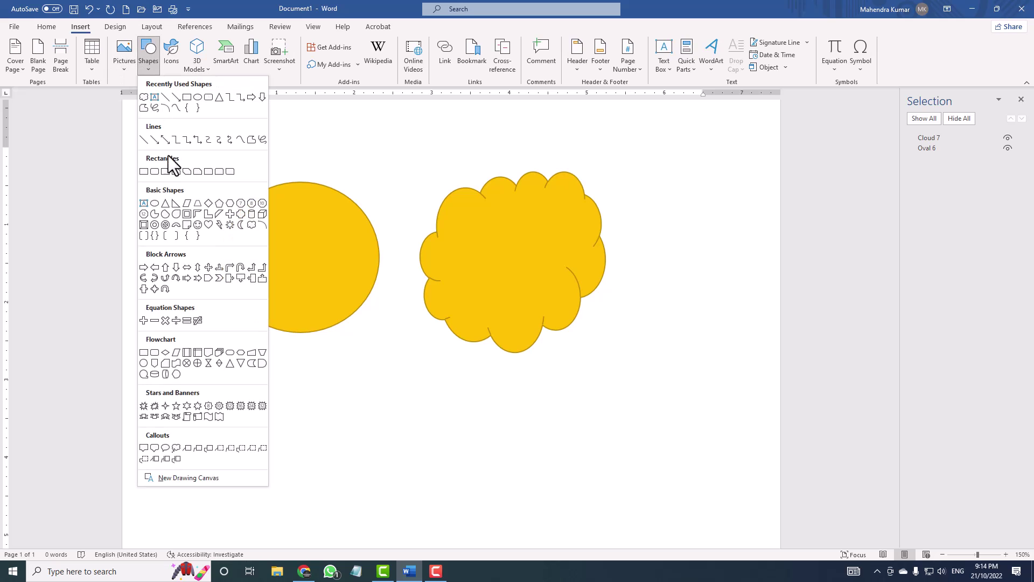
{"action": "left_click", "coordinate": [219, 278]}
{"action": "left_click_drag", "start_coordinate": [234, 373], "coordinate": [362, 469]}
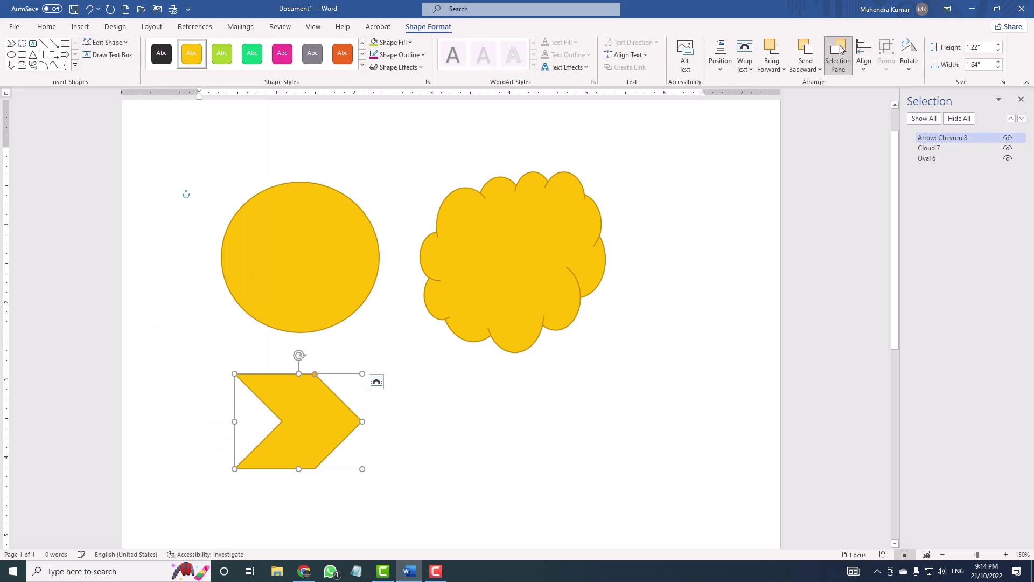
{"action": "key", "text": "Escape"}
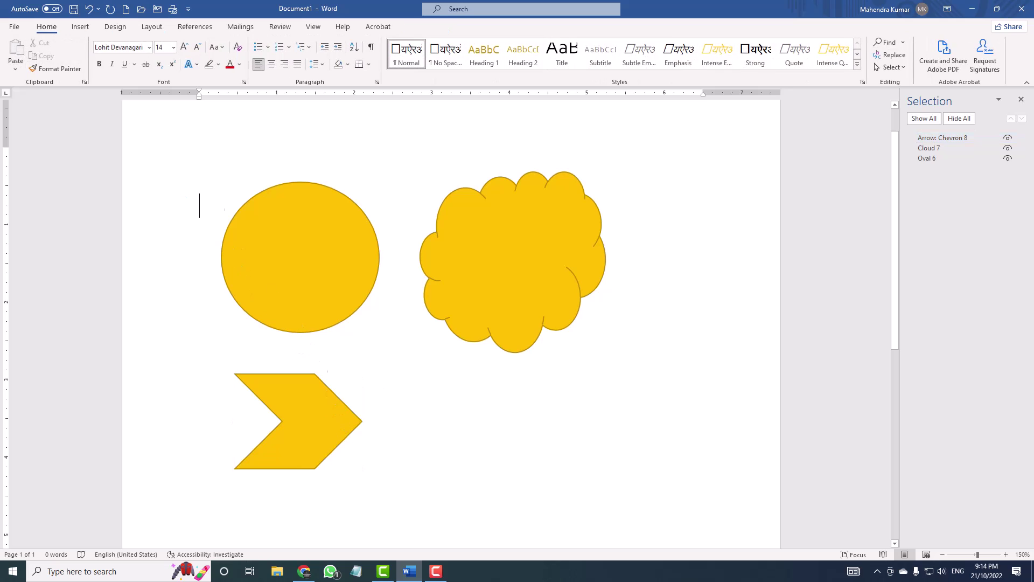
- Draw a right arrow callout about 1.3 inches high and 2.14 inches wide below the cloud, then deselect it
{"action": "left_click", "coordinate": [81, 28]}
{"action": "left_click", "coordinate": [147, 58]}
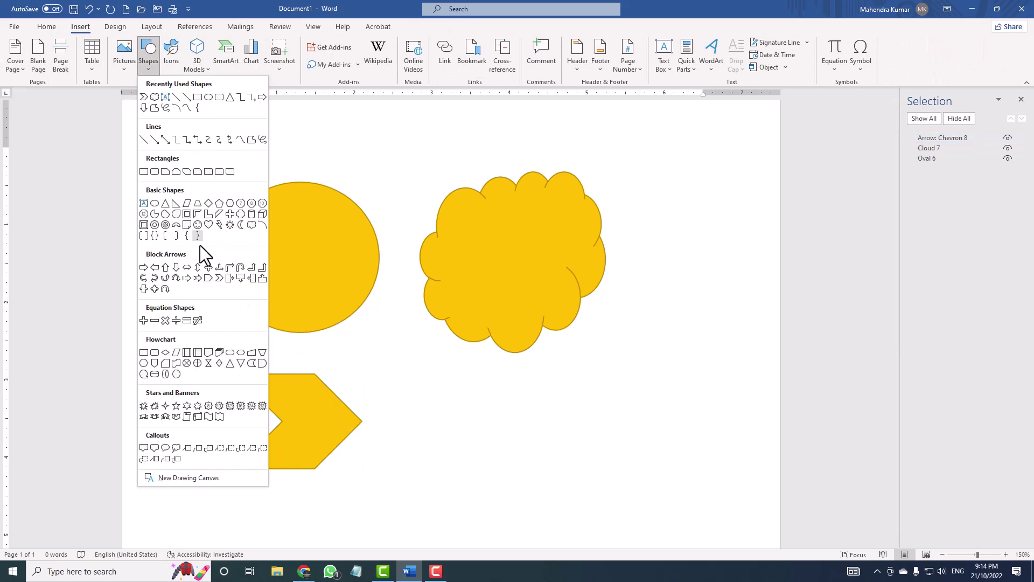
{"action": "left_click", "coordinate": [230, 277]}
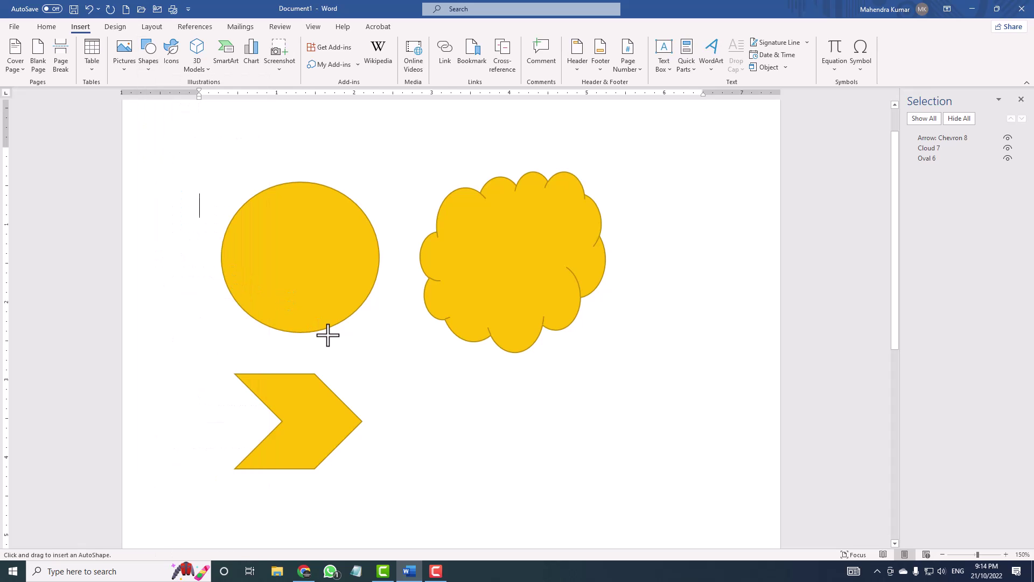
{"action": "left_click_drag", "start_coordinate": [419, 368], "coordinate": [587, 469]}
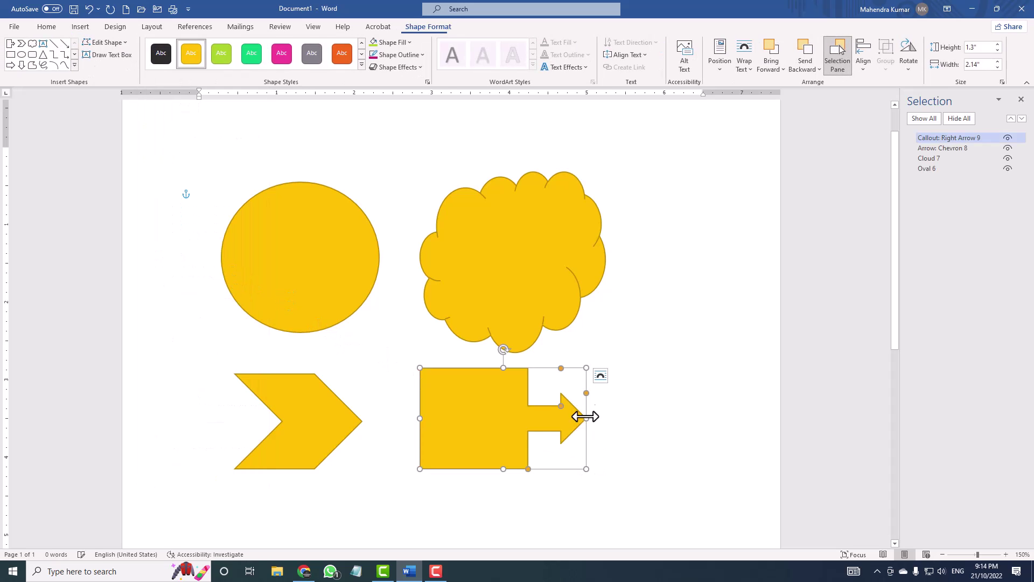
{"action": "scroll", "coordinate": [561, 345], "scroll_direction": "down", "scroll_amount": 2}
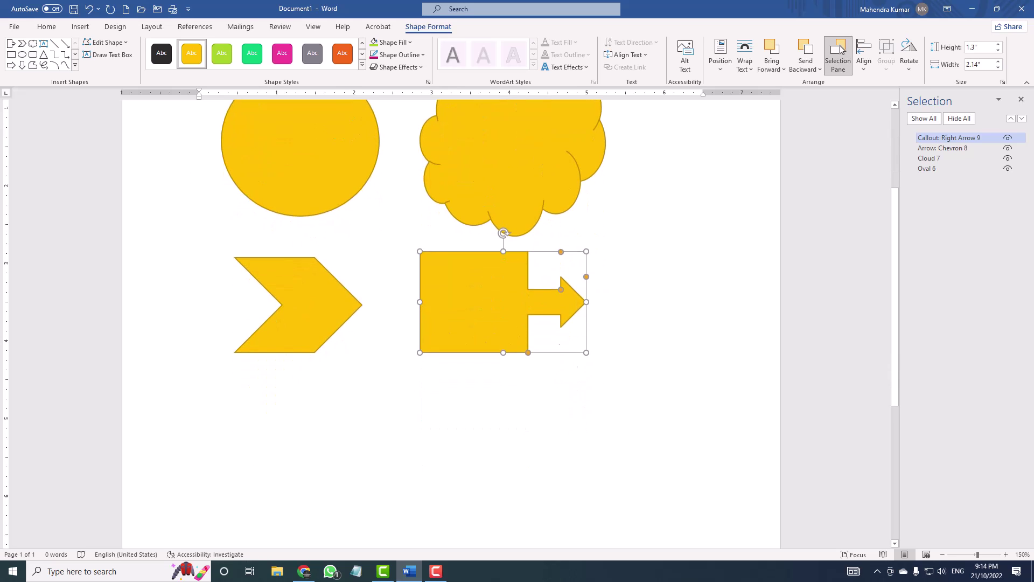
{"action": "left_click", "coordinate": [561, 353]}
- Draw a second chevron arrow about 1.04 inches high and 1.58 inches wide beneath the first chevron and the arrow callout
{"action": "left_click", "coordinate": [84, 25]}
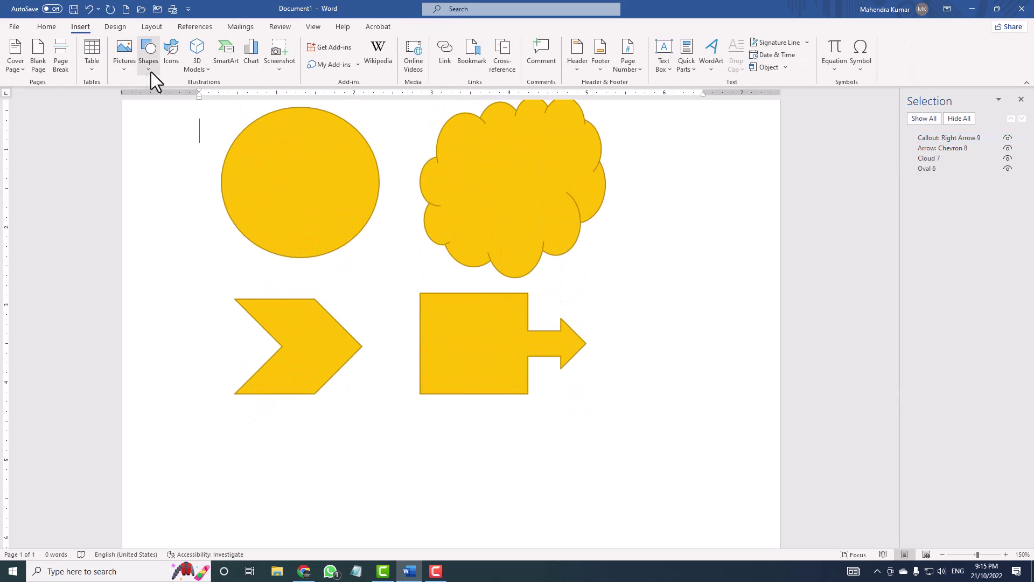
{"action": "left_click", "coordinate": [147, 70]}
{"action": "left_click", "coordinate": [220, 280]}
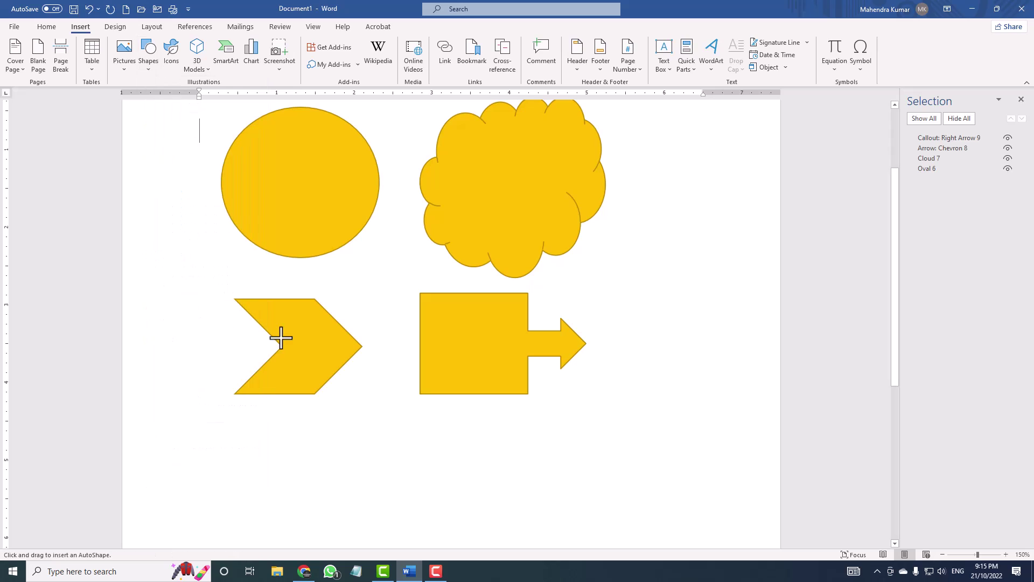
{"action": "left_click_drag", "start_coordinate": [314, 420], "coordinate": [437, 500]}
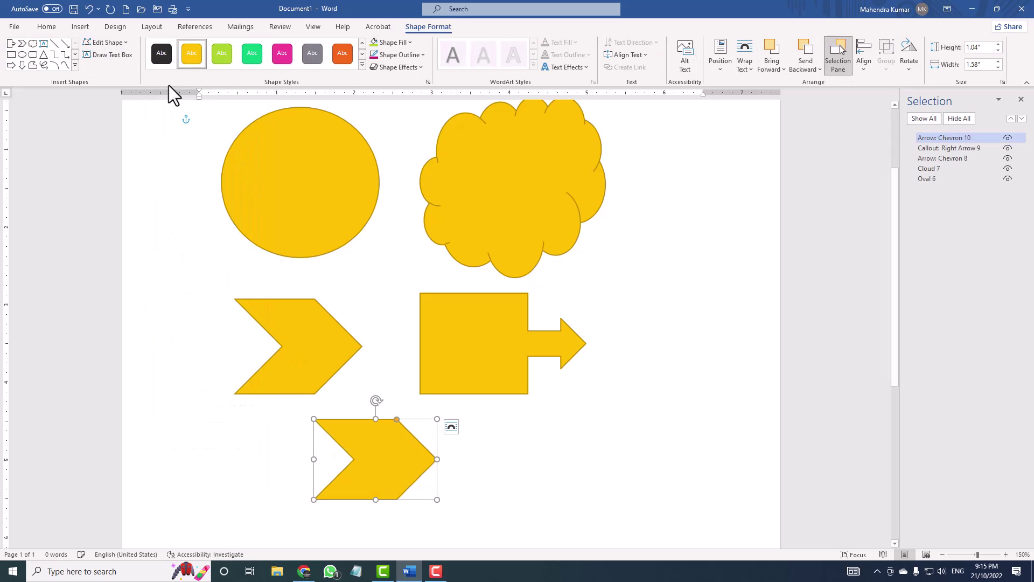
- Apply the gray preset shape style to the cloud and change its fill to dark green
{"action": "left_click", "coordinate": [492, 199]}
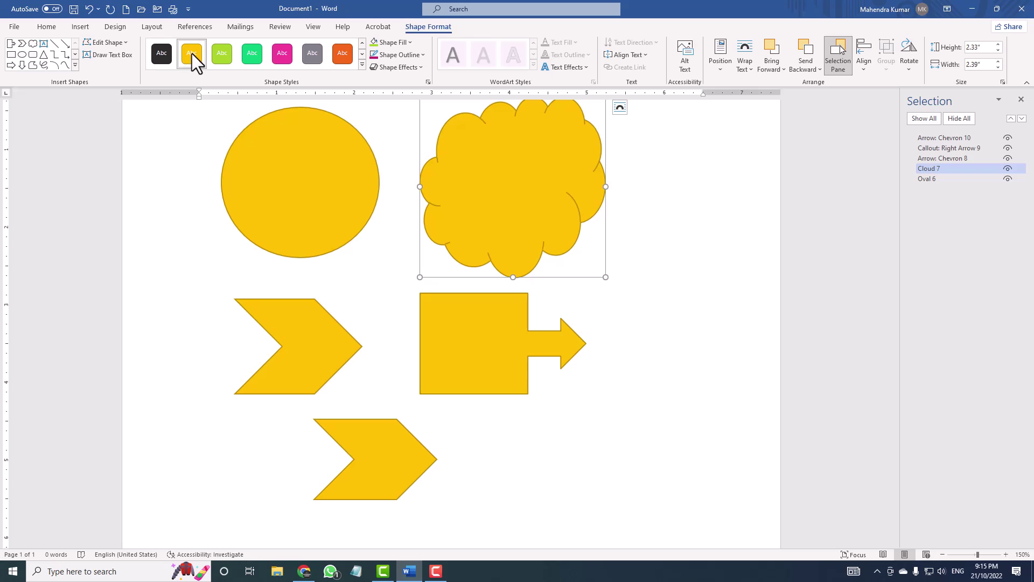
{"action": "left_click", "coordinate": [310, 53]}
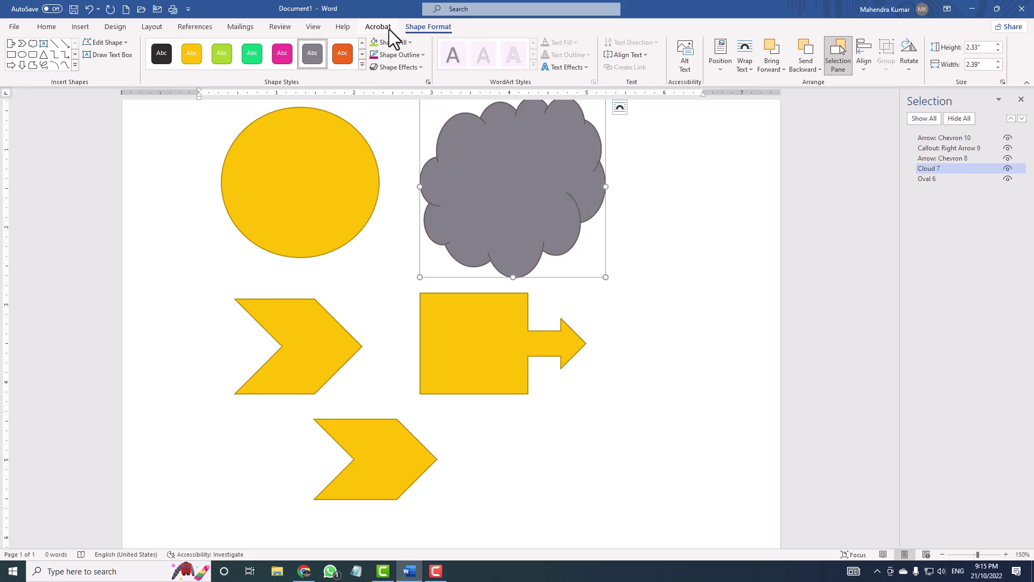
{"action": "left_click", "coordinate": [396, 42]}
{"action": "left_click", "coordinate": [418, 108]}
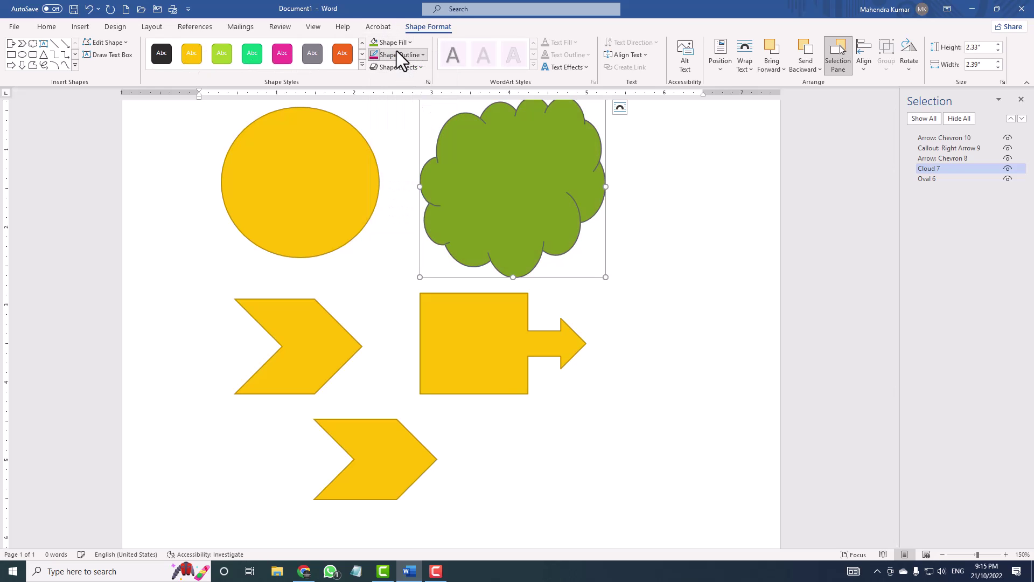
- Remove the cloud's outline and its fill
{"action": "left_click", "coordinate": [396, 53]}
{"action": "left_click", "coordinate": [418, 174]}
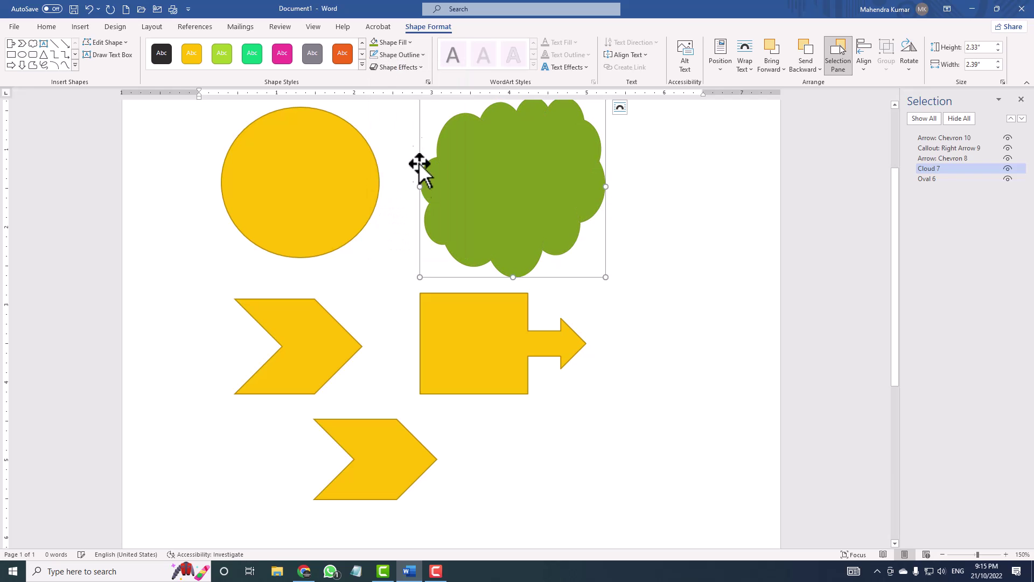
{"action": "left_click", "coordinate": [399, 45]}
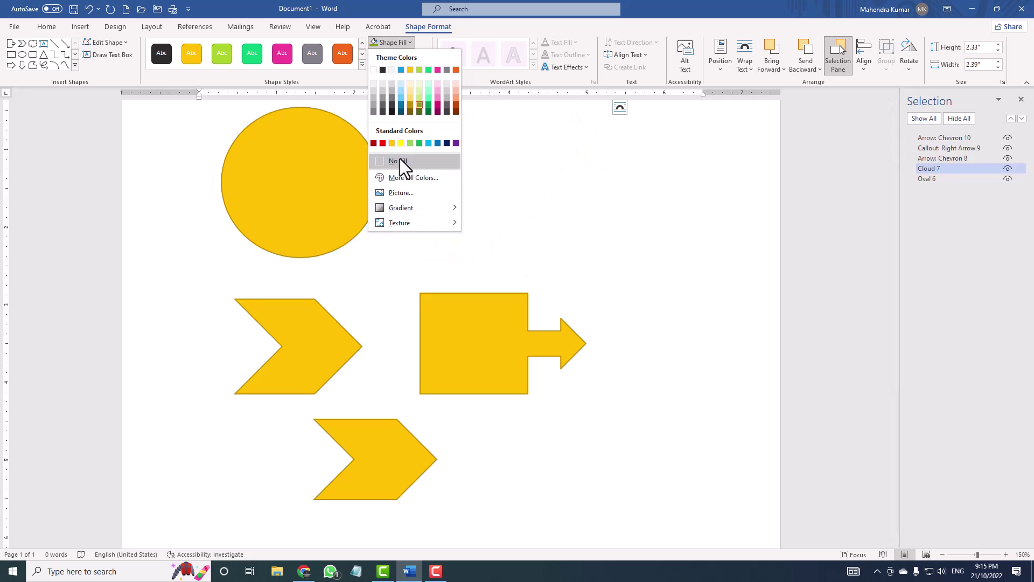
{"action": "left_click", "coordinate": [399, 160]}
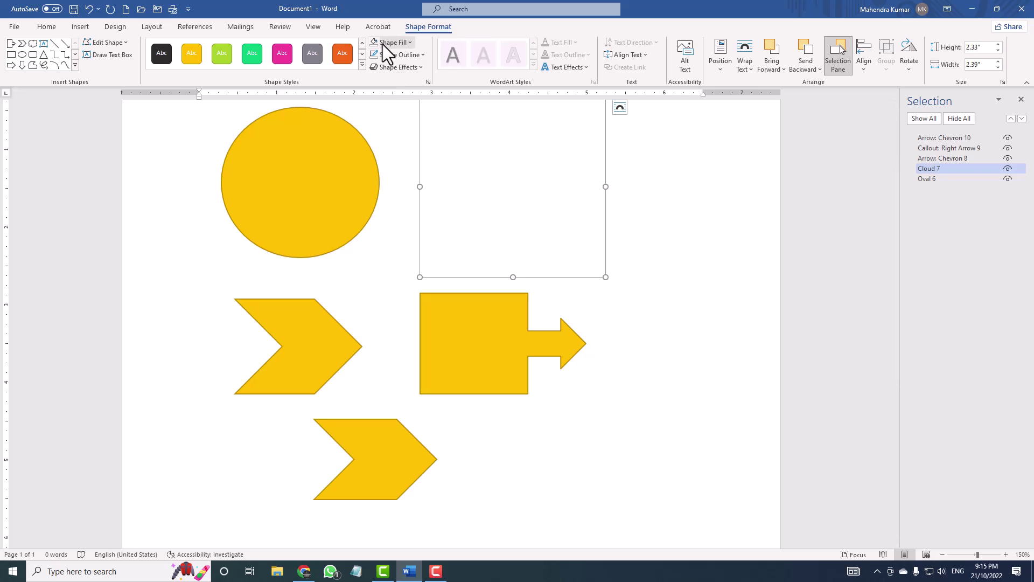
- Apply the orange preset shape style to the cloud and add an outer shadow offset toward its upper left
{"action": "left_click", "coordinate": [343, 59]}
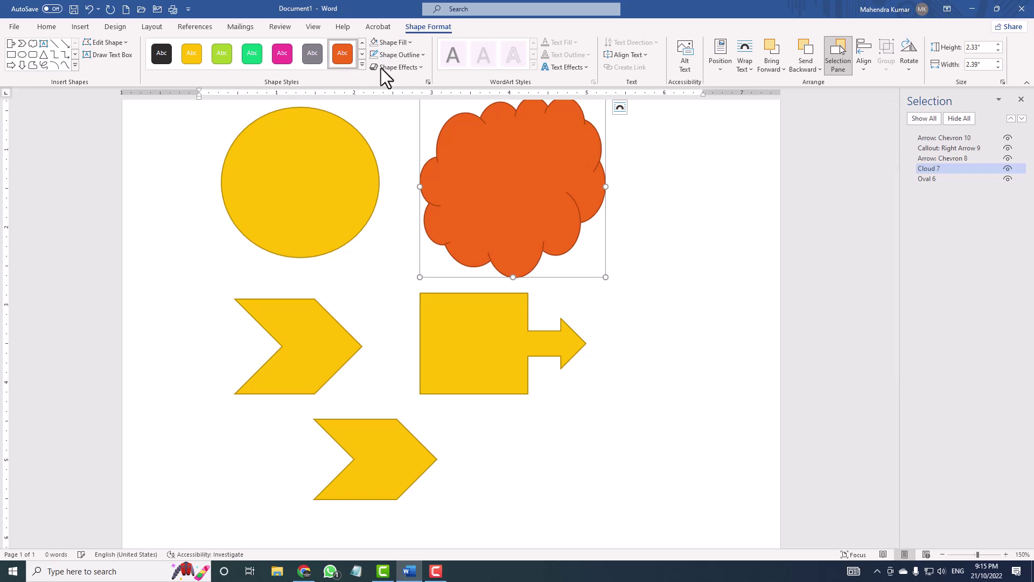
{"action": "left_click", "coordinate": [397, 67]}
{"action": "mouse_move", "coordinate": [418, 116]}
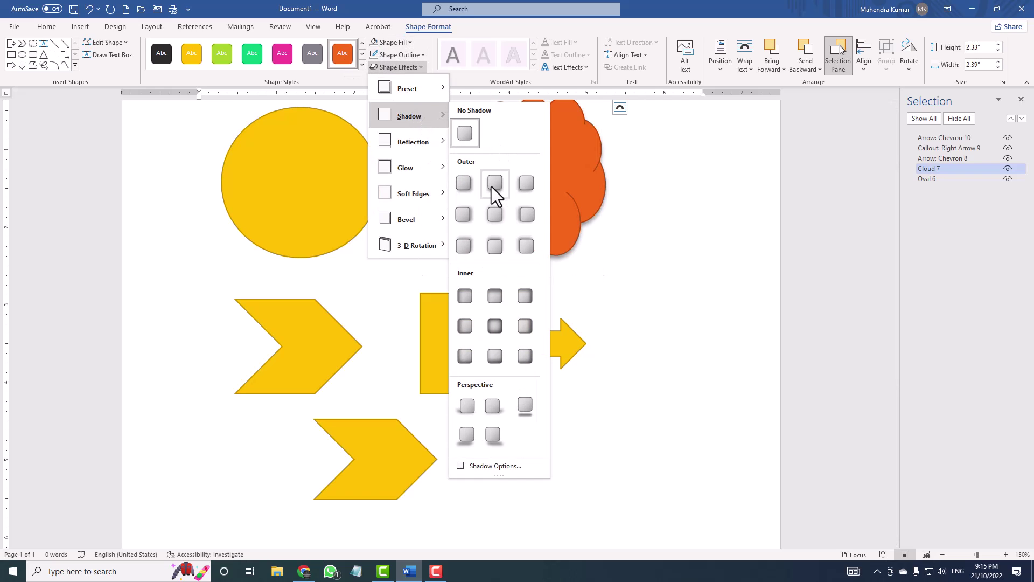
{"action": "left_click", "coordinate": [520, 244]}
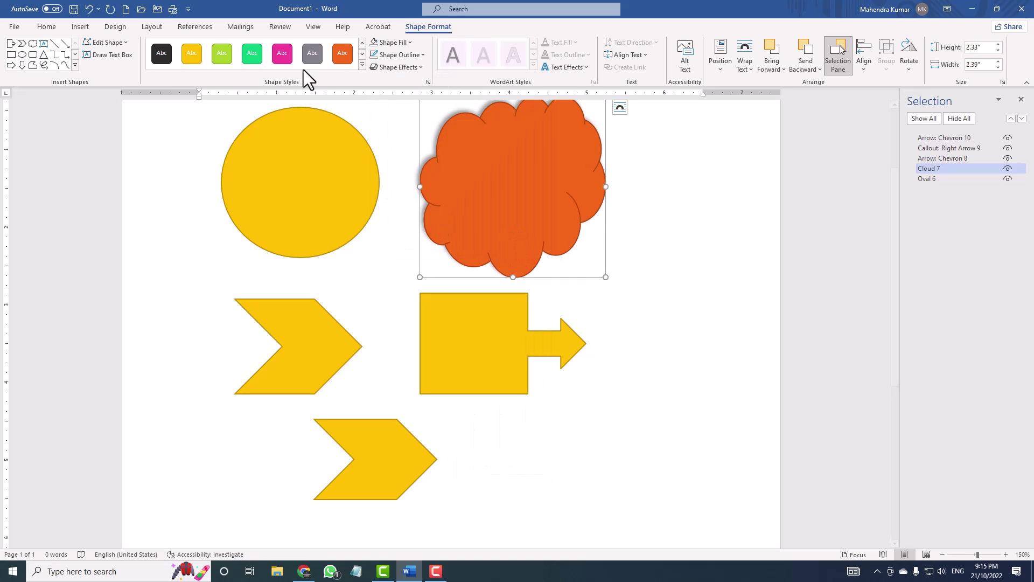
- Examine the text effects, text transform and text alignment options offered for the cloud
{"action": "left_click", "coordinate": [570, 67]}
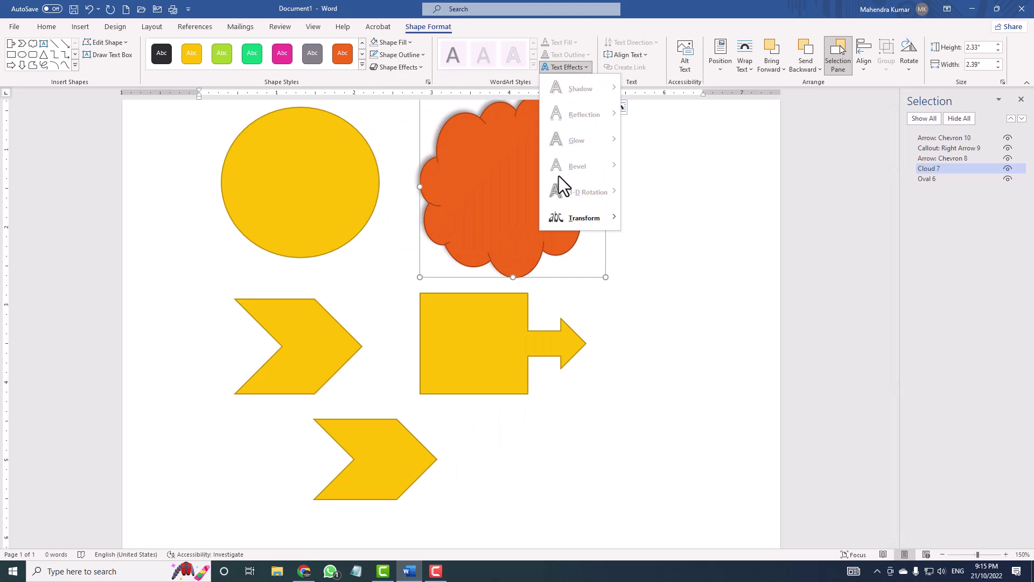
{"action": "left_click", "coordinate": [509, 173]}
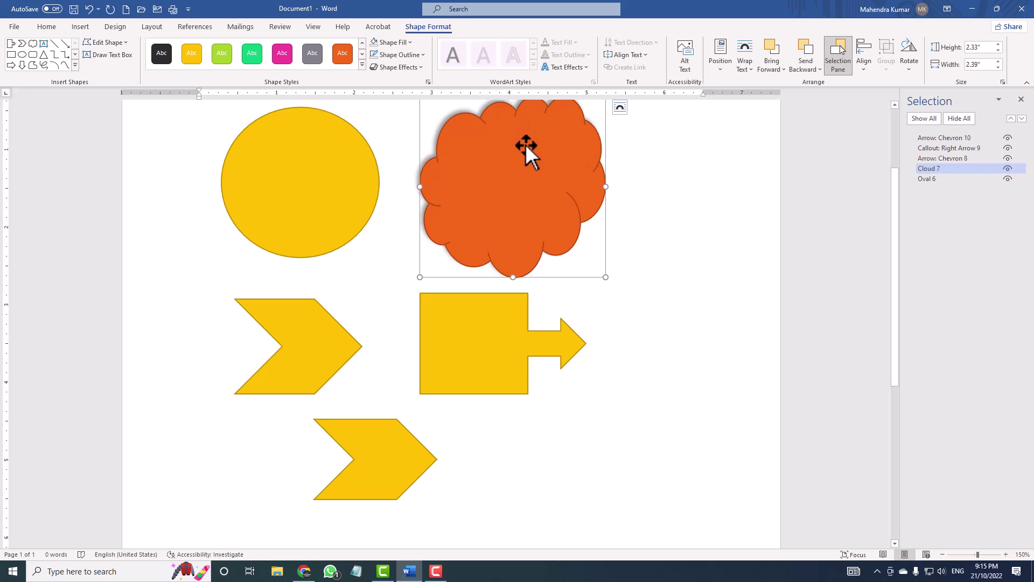
{"action": "left_click", "coordinate": [568, 67]}
{"action": "mouse_move", "coordinate": [587, 222]}
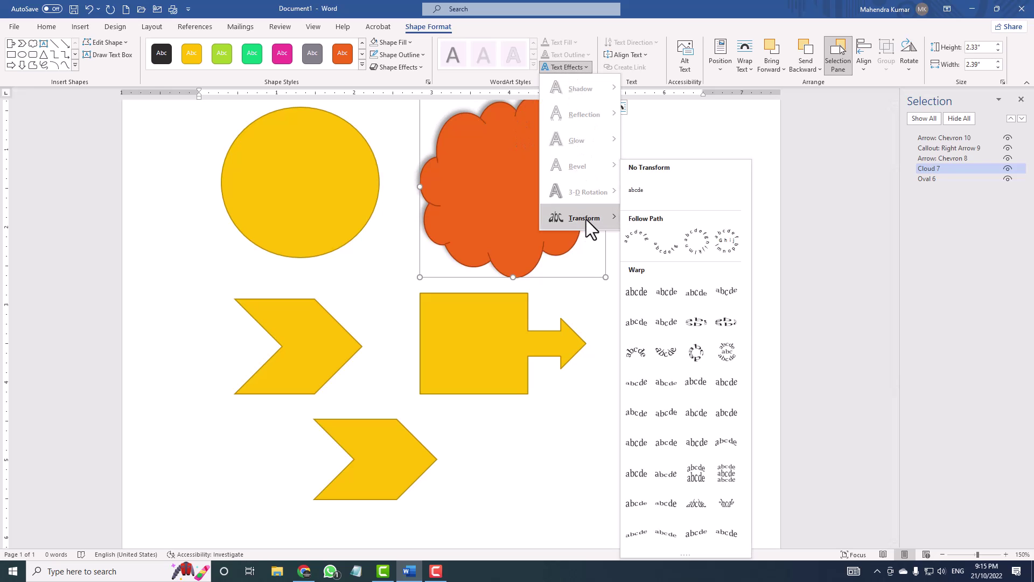
{"action": "left_click", "coordinate": [465, 163]}
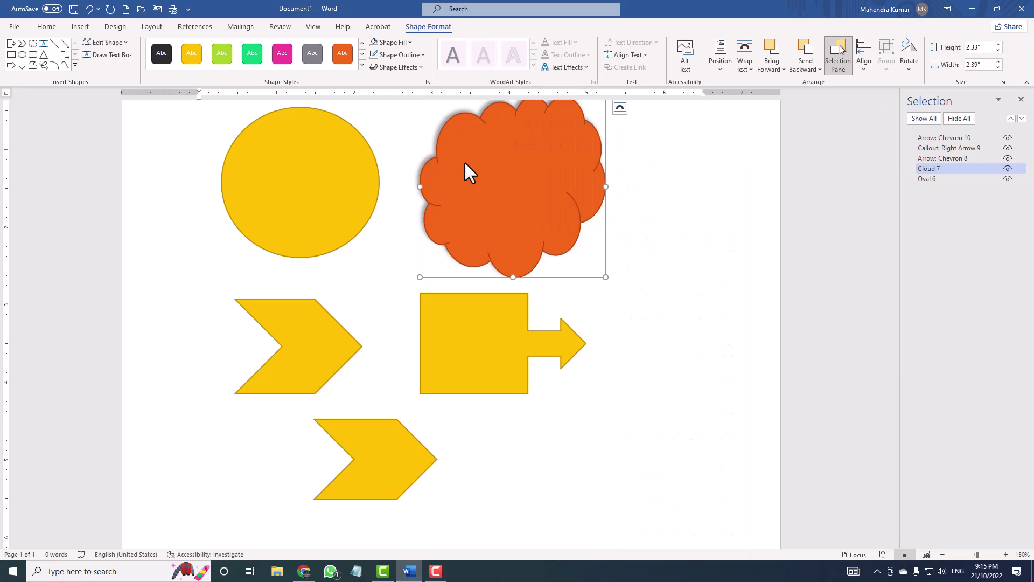
{"action": "left_click", "coordinate": [635, 56]}
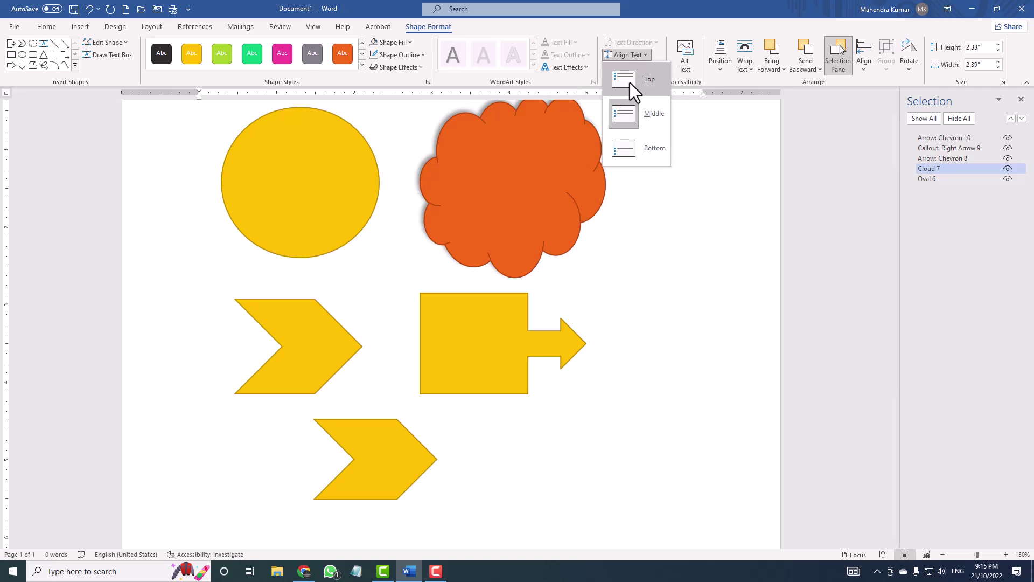
{"action": "left_click", "coordinate": [509, 157]}
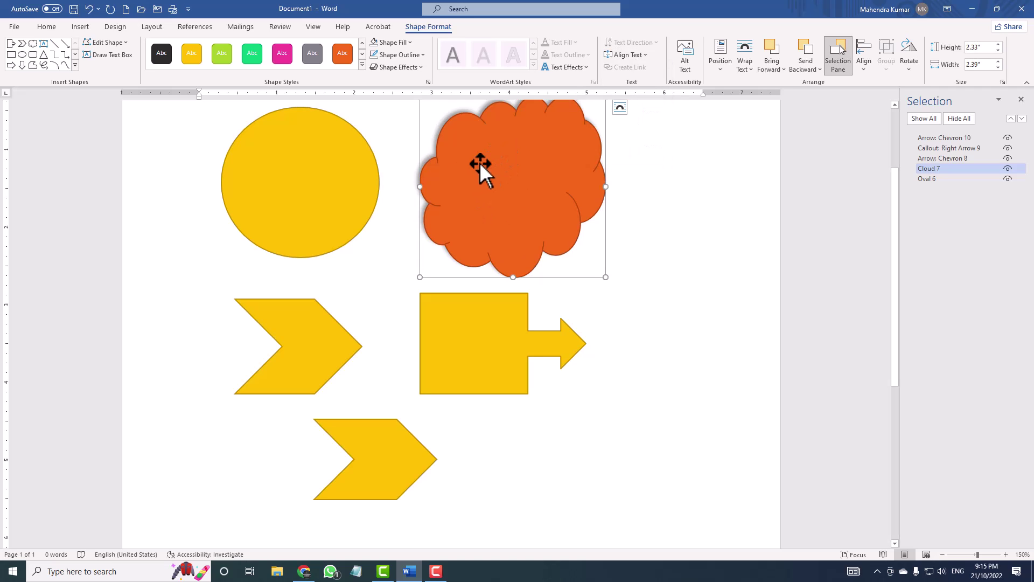
- Add the text "Welcome" inside the oval
{"action": "left_click", "coordinate": [318, 178]}
{"action": "left_click", "coordinate": [478, 175]}
{"action": "left_click", "coordinate": [291, 162]}
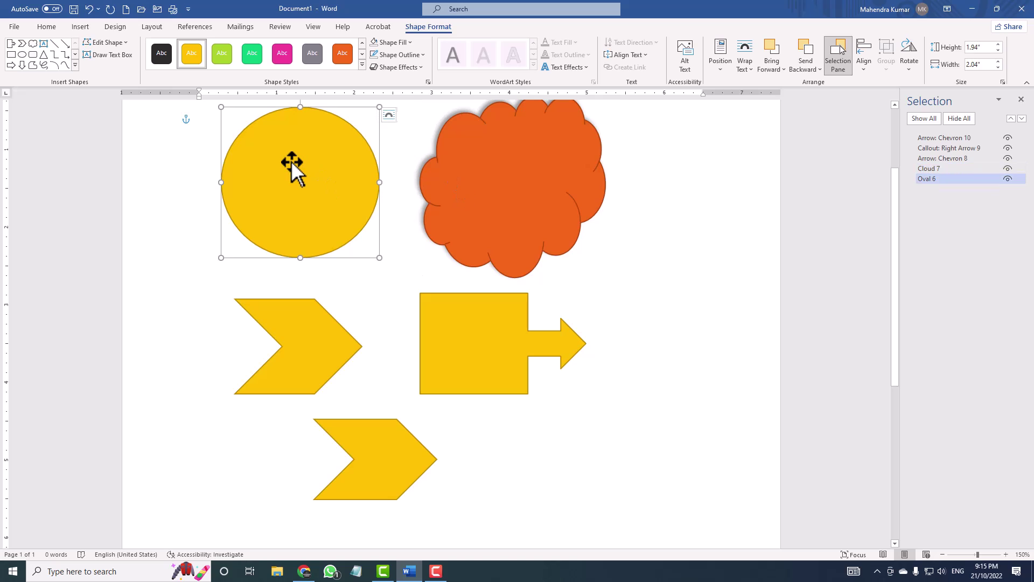
{"action": "right_click", "coordinate": [291, 161]}
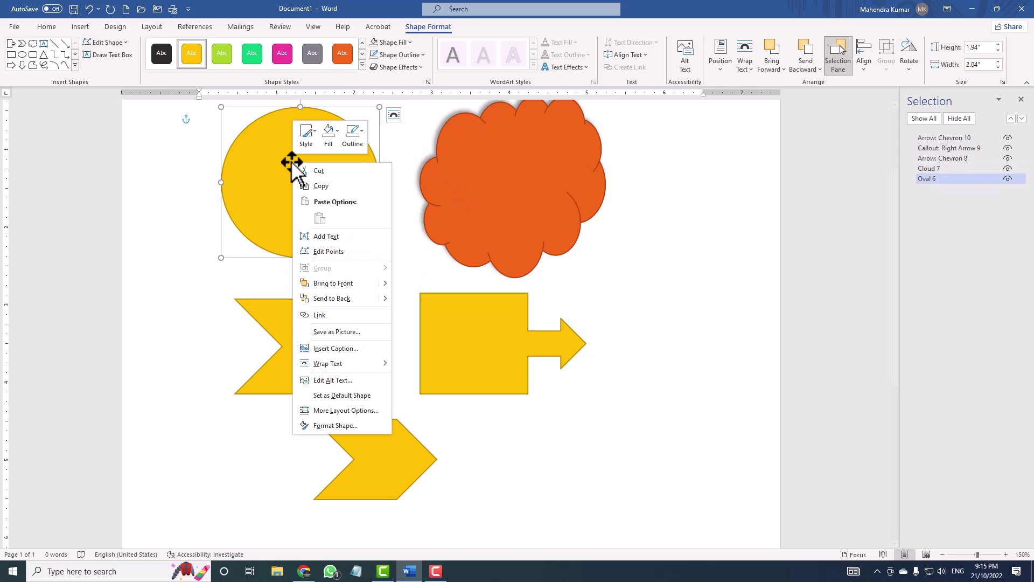
{"action": "left_click", "coordinate": [325, 238]}
{"action": "type", "text": "Welcome"}
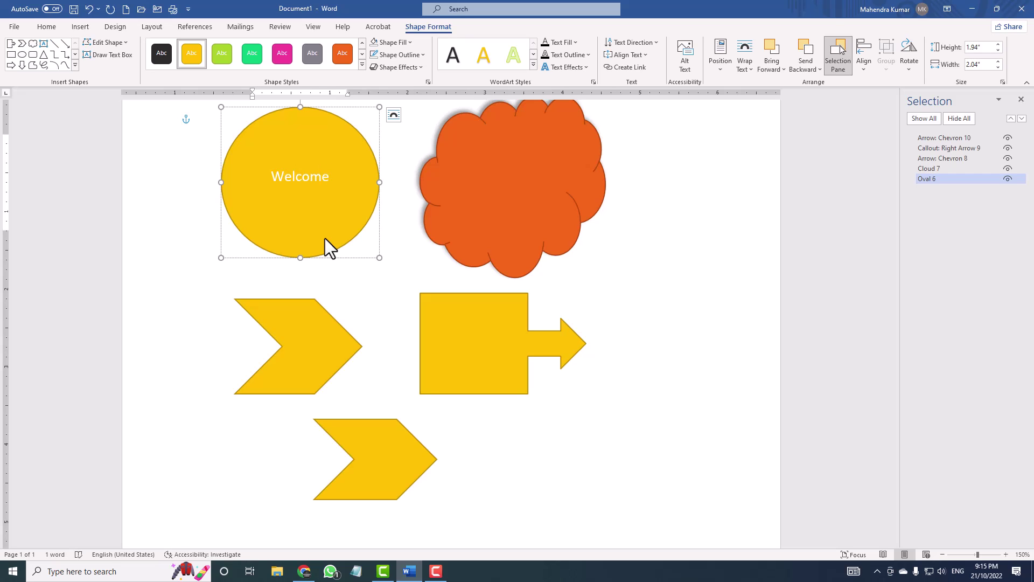
- Curve the oval's "Welcome" text upward with the first Follow Path transform, the arch
{"action": "key", "text": "ctrl+a"}
{"action": "left_click", "coordinate": [335, 184]}
{"action": "triple_click", "coordinate": [276, 177]}
{"action": "left_click", "coordinate": [569, 66]}
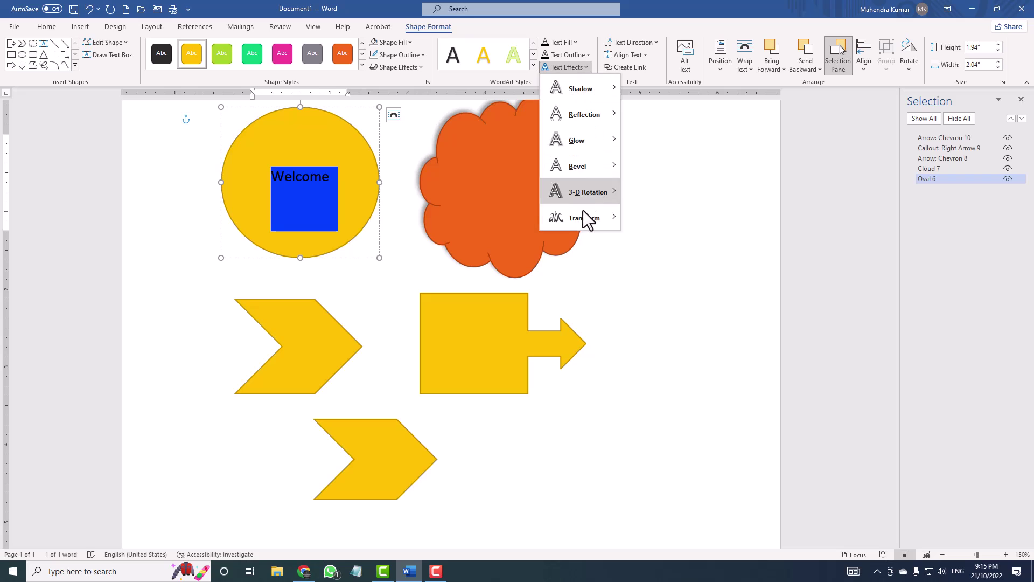
{"action": "mouse_move", "coordinate": [589, 220]}
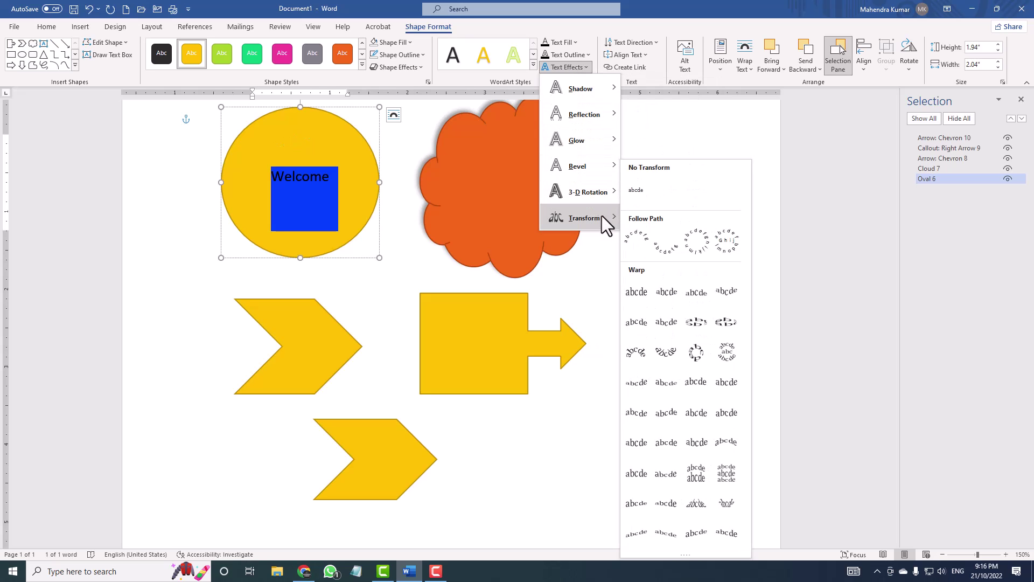
{"action": "left_click", "coordinate": [637, 240]}
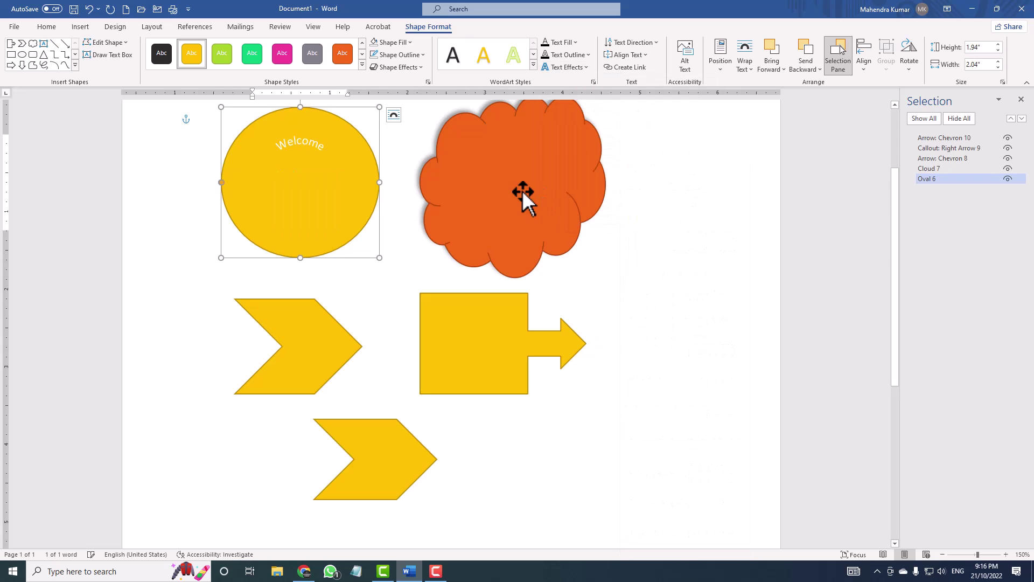
- Enlarge the oval's "Welcome" text to 72 pt, reduce it to 28 pt, and place the cursor in the text
{"action": "left_click", "coordinate": [56, 28]}
{"action": "left_click", "coordinate": [183, 48]}
{"action": "left_click", "coordinate": [183, 48]}
{"action": "left_click", "coordinate": [184, 47]}
{"action": "left_click", "coordinate": [184, 48]}
{"action": "left_click", "coordinate": [183, 47]}
{"action": "left_click", "coordinate": [183, 47]}
{"action": "left_click", "coordinate": [183, 47]}
{"action": "left_click", "coordinate": [183, 48]}
{"action": "left_click", "coordinate": [183, 48]}
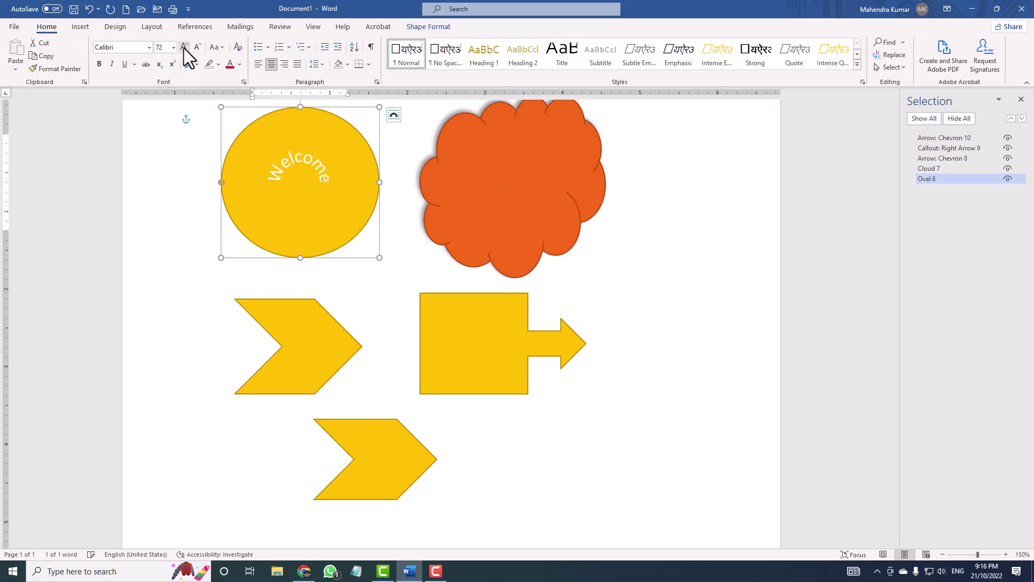
{"action": "left_click", "coordinate": [197, 49]}
{"action": "left_click", "coordinate": [196, 48]}
{"action": "left_click", "coordinate": [197, 48]}
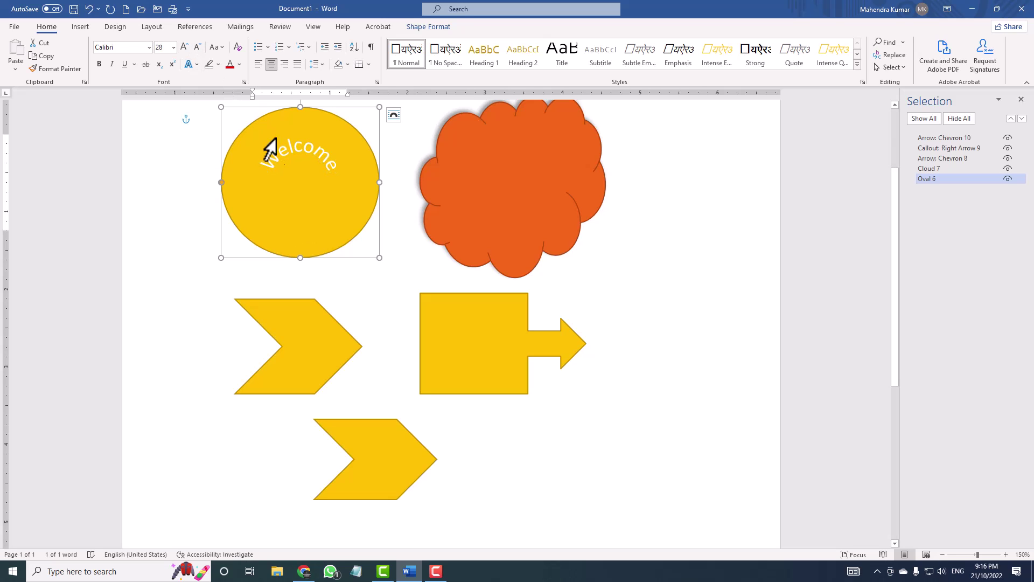
{"action": "double_click", "coordinate": [300, 188]}
{"action": "left_click", "coordinate": [316, 173]}
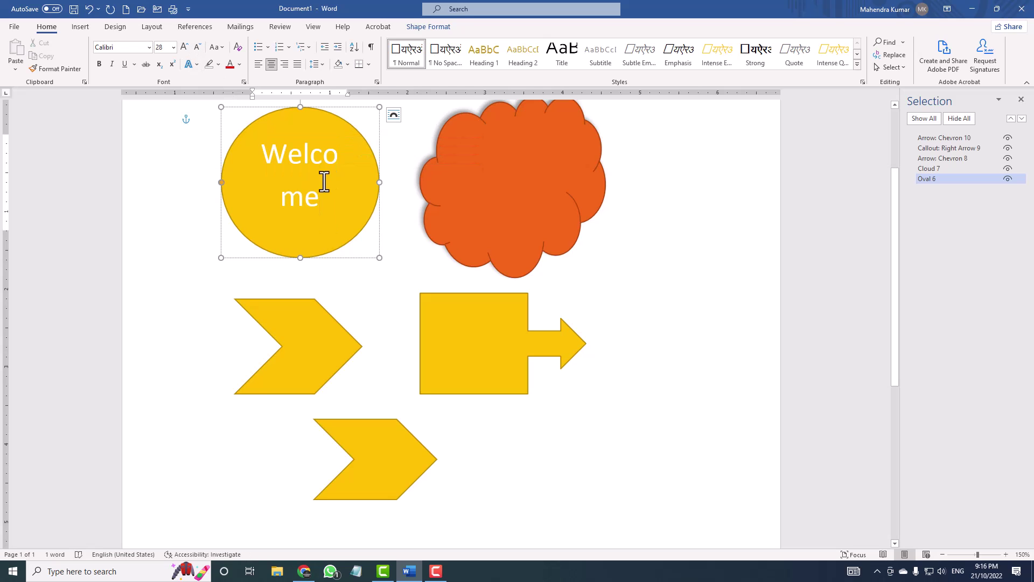
- Give the oval's "Welcome" text a purple outline and a red fill from the standard colours
{"action": "left_click_drag", "start_coordinate": [330, 180], "coordinate": [268, 147]}
{"action": "left_click", "coordinate": [423, 26]}
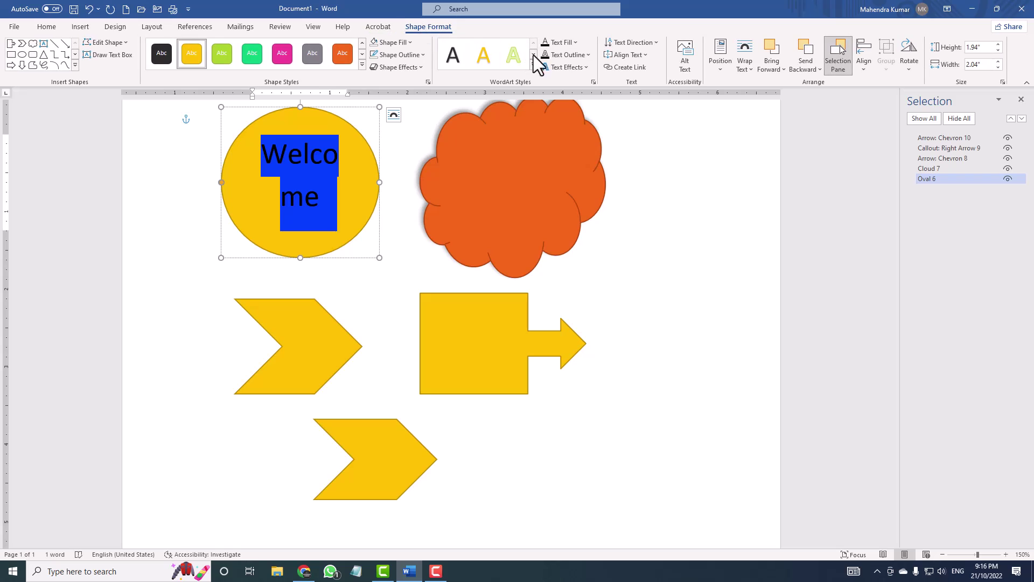
{"action": "left_click", "coordinate": [557, 54]}
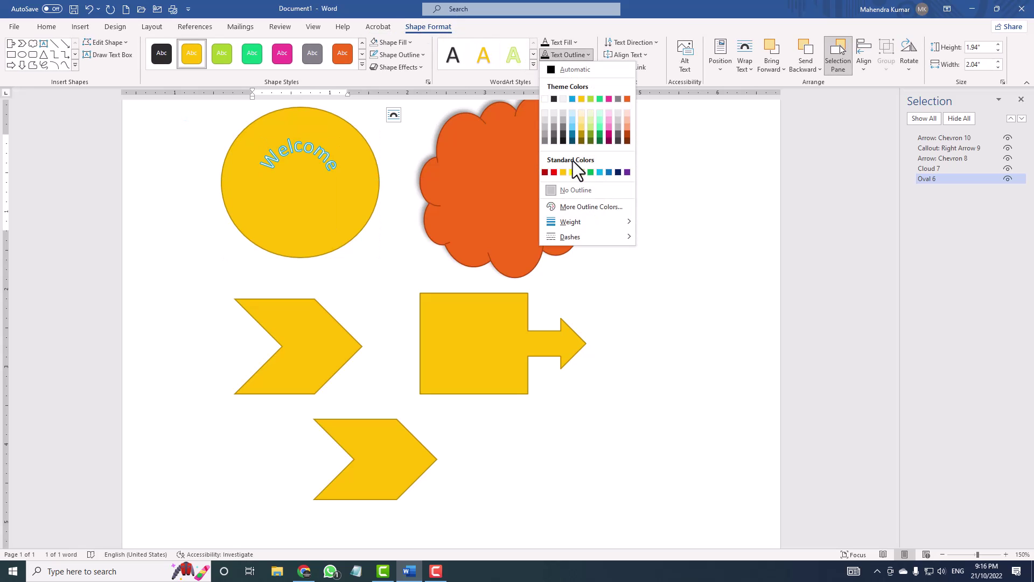
{"action": "left_click", "coordinate": [626, 171]}
{"action": "left_click", "coordinate": [574, 43]}
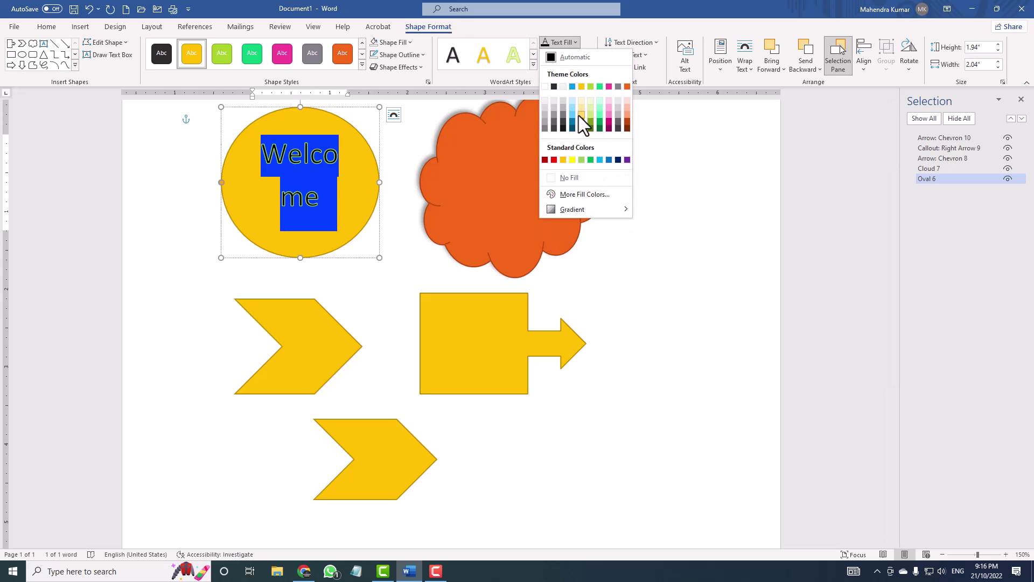
{"action": "left_click", "coordinate": [552, 160]}
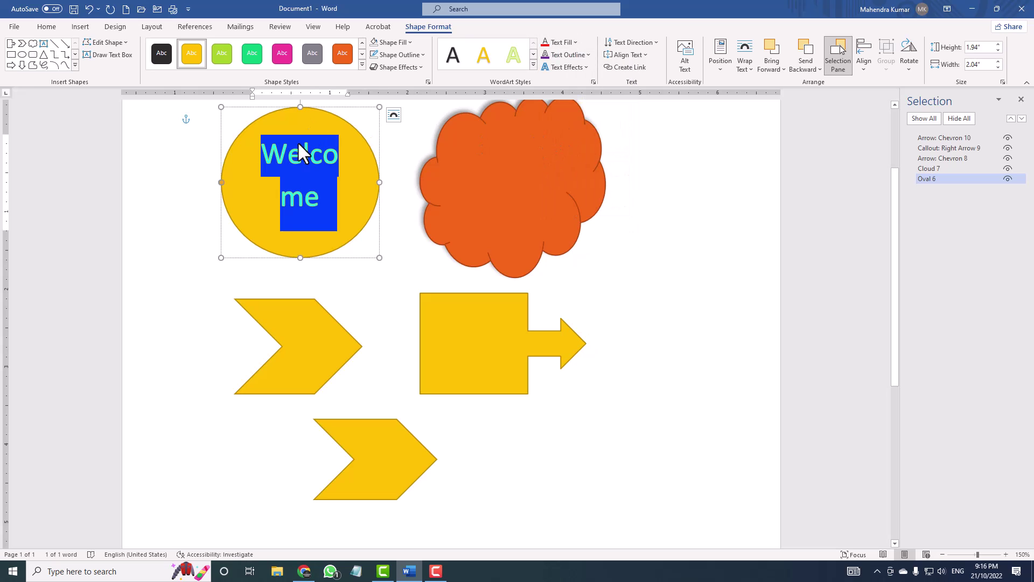
- Add a green glow from the second row of glow variations to the oval's "Welcome" text
{"action": "left_click", "coordinate": [560, 68]}
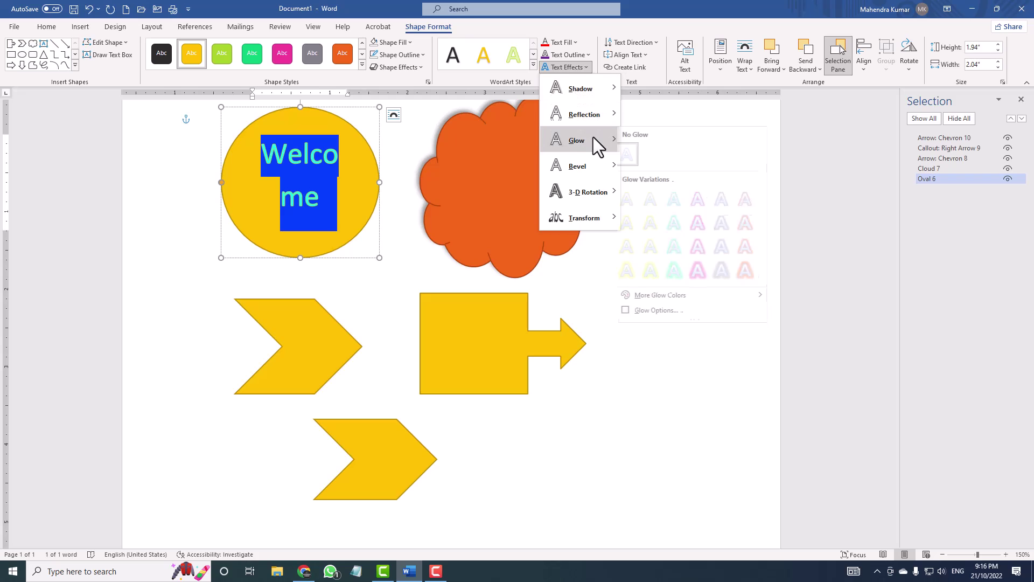
{"action": "mouse_move", "coordinate": [592, 141]}
{"action": "left_click", "coordinate": [678, 222]}
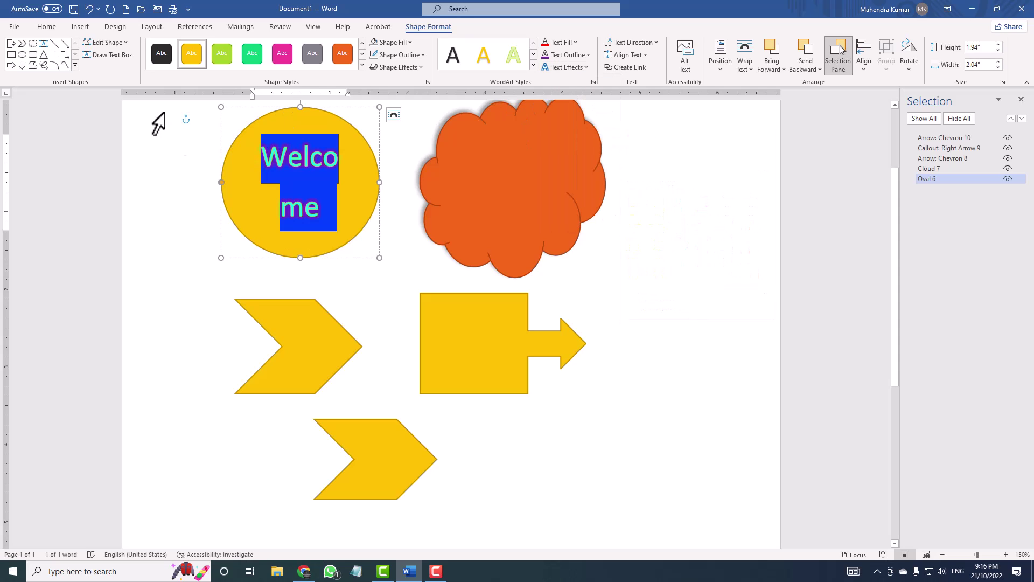
{"action": "left_click", "coordinate": [357, 182]}
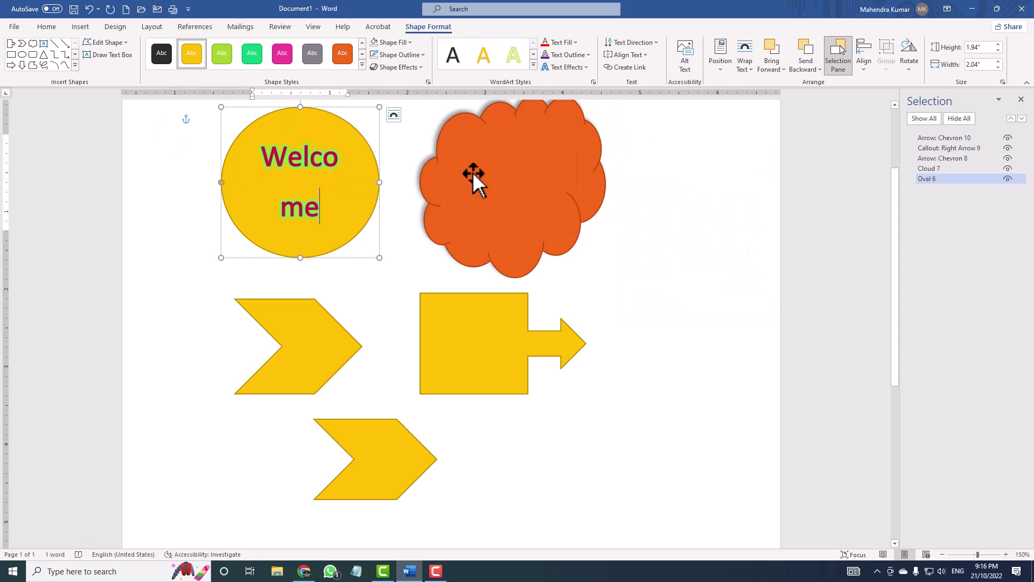
{"action": "left_click", "coordinate": [563, 214]}
- Rotate all of the oval's "Welcome" text by 90°
{"action": "double_click", "coordinate": [295, 175]}
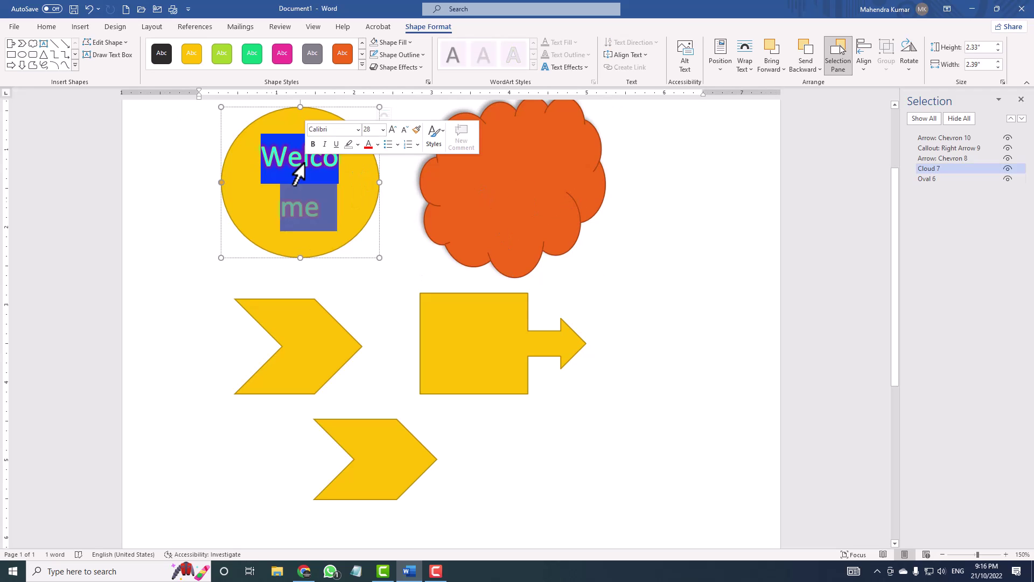
{"action": "left_click", "coordinate": [327, 209]}
{"action": "double_click", "coordinate": [327, 209]}
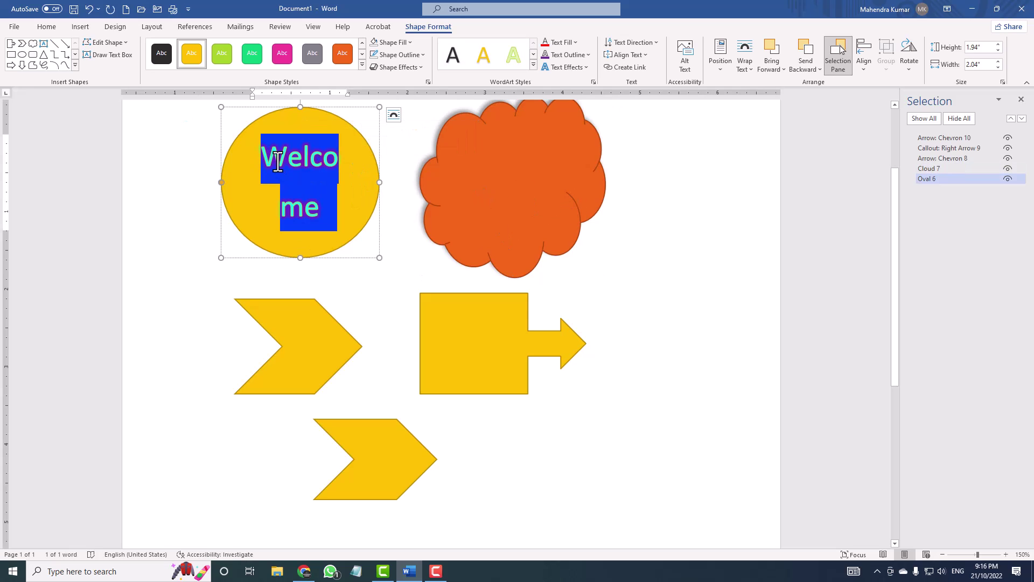
{"action": "left_click", "coordinate": [647, 43]}
{"action": "left_click", "coordinate": [649, 100]}
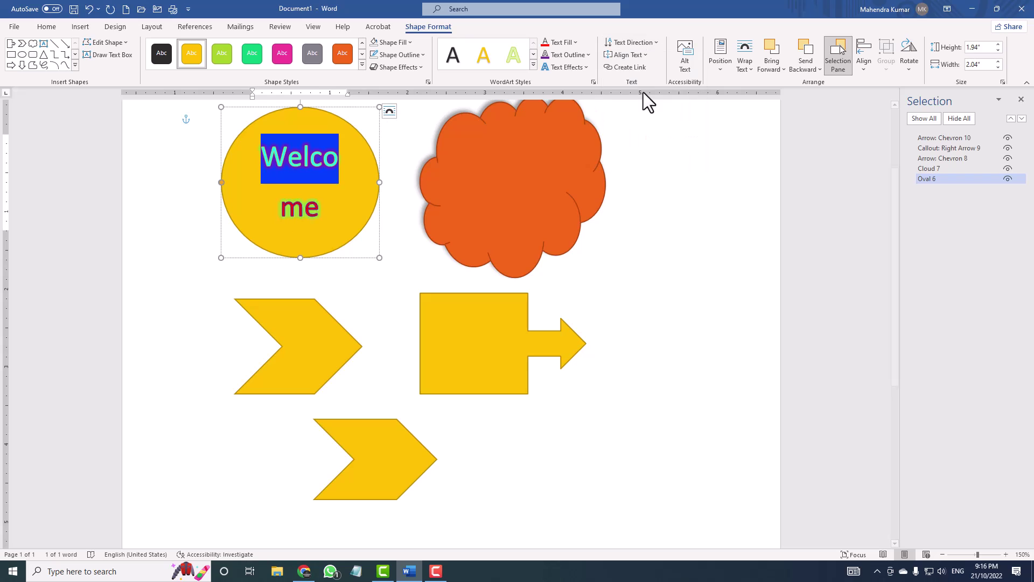
{"action": "left_click", "coordinate": [344, 164]}
{"action": "left_click", "coordinate": [646, 113]}
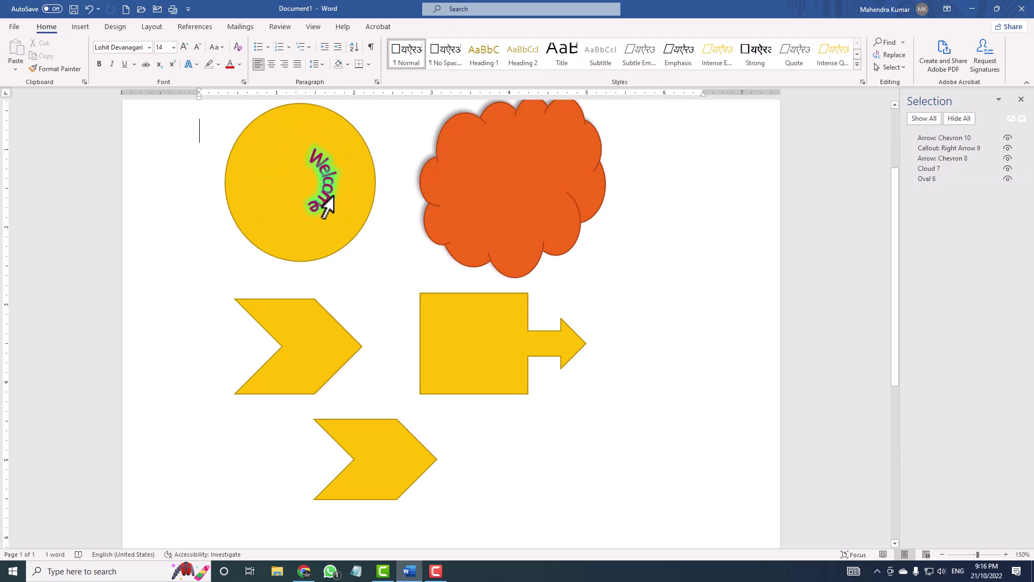
- Remove the curved transform from the oval's "Welcome" text by choosing No Transform
{"action": "double_click", "coordinate": [328, 205]}
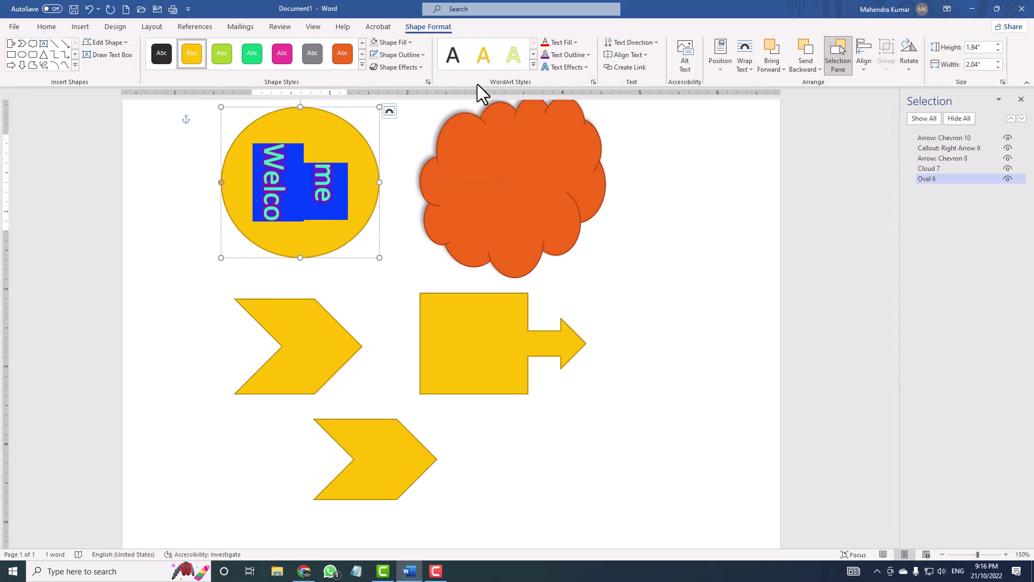
{"action": "left_click", "coordinate": [637, 44]}
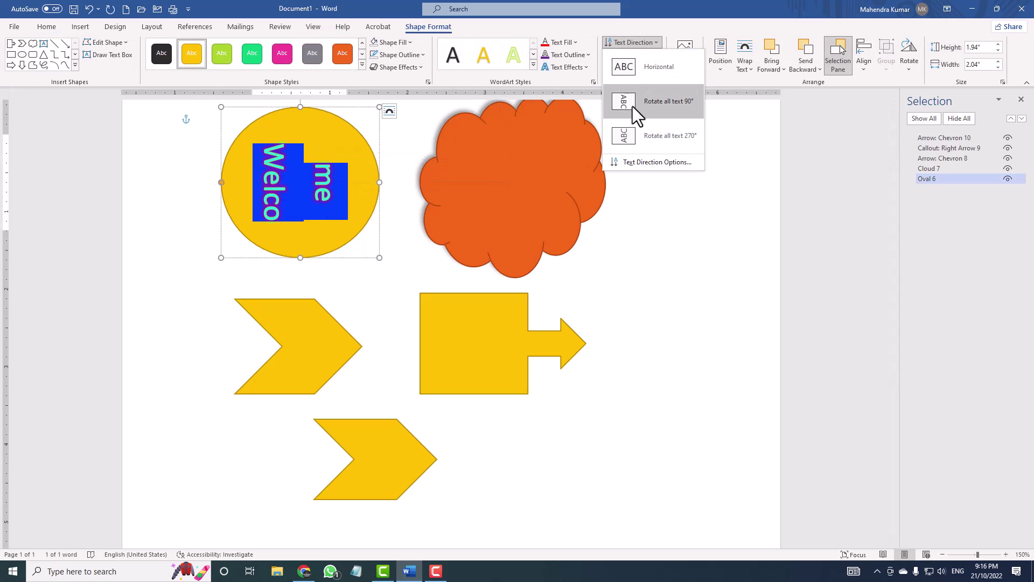
{"action": "left_click", "coordinate": [568, 63]}
{"action": "mouse_move", "coordinate": [593, 221]}
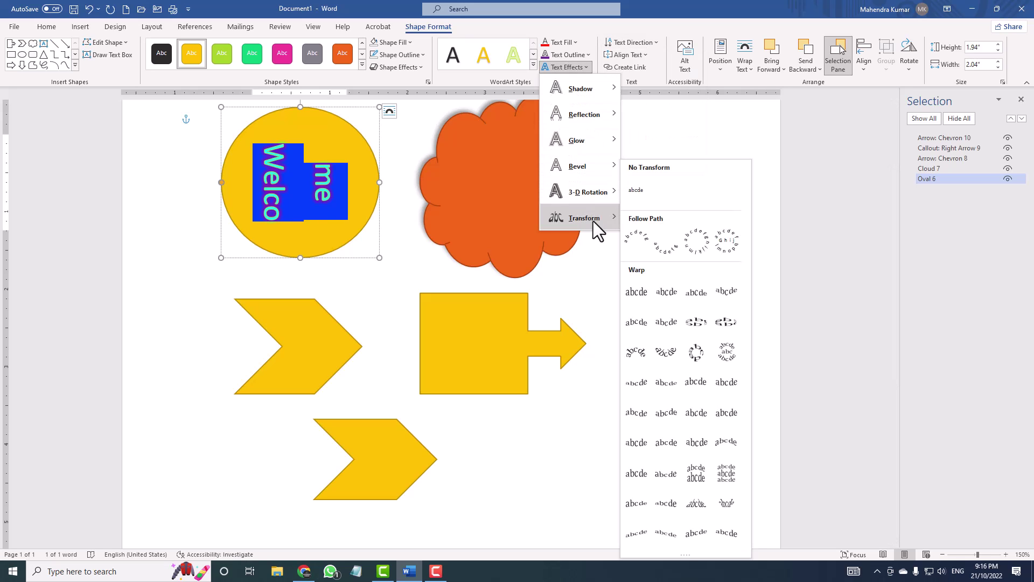
{"action": "left_click", "coordinate": [632, 193]}
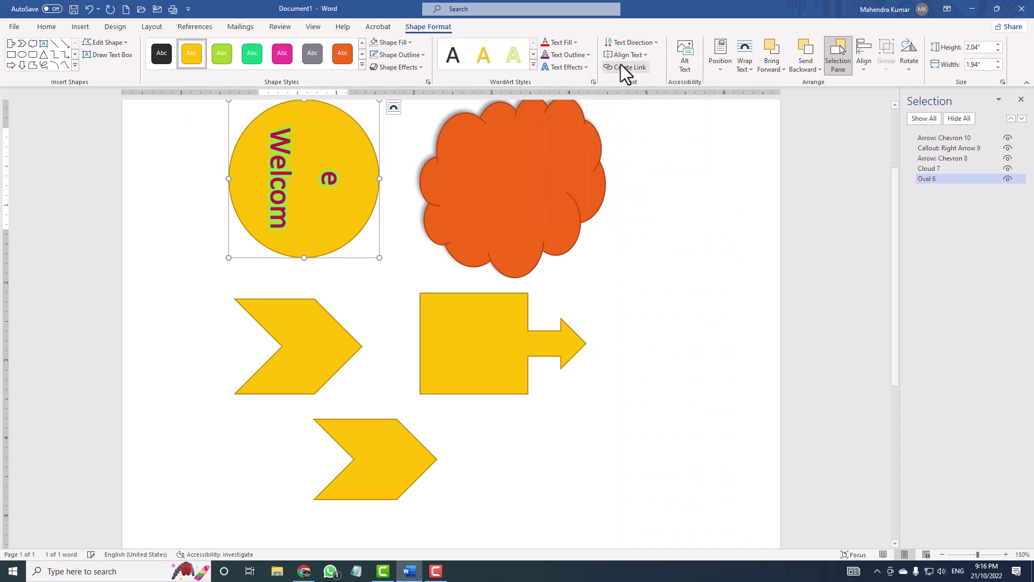
- Set the text direction of the oval's "Welcome" text to Horizontal
{"action": "left_click", "coordinate": [626, 42]}
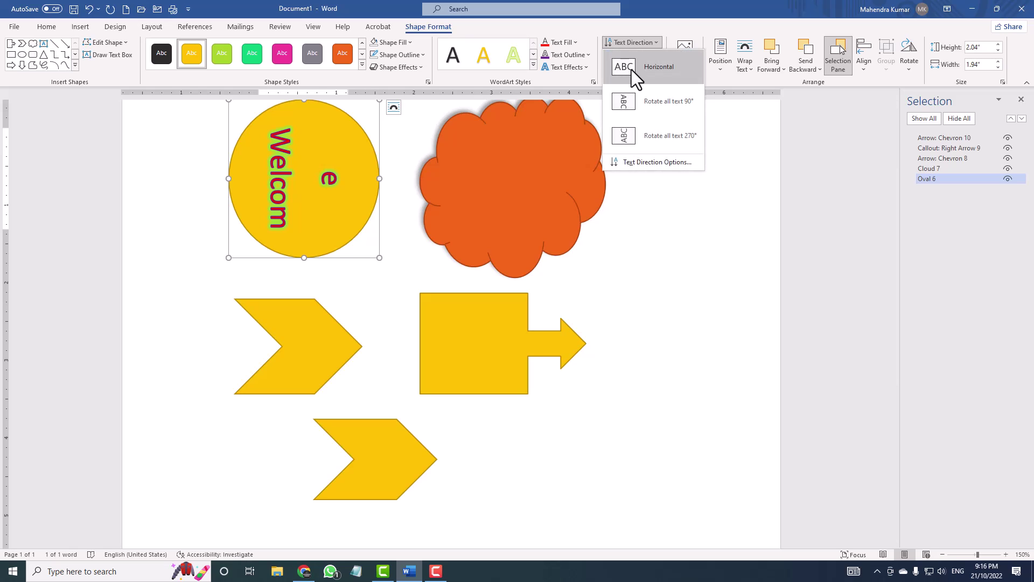
{"action": "left_click", "coordinate": [631, 69]}
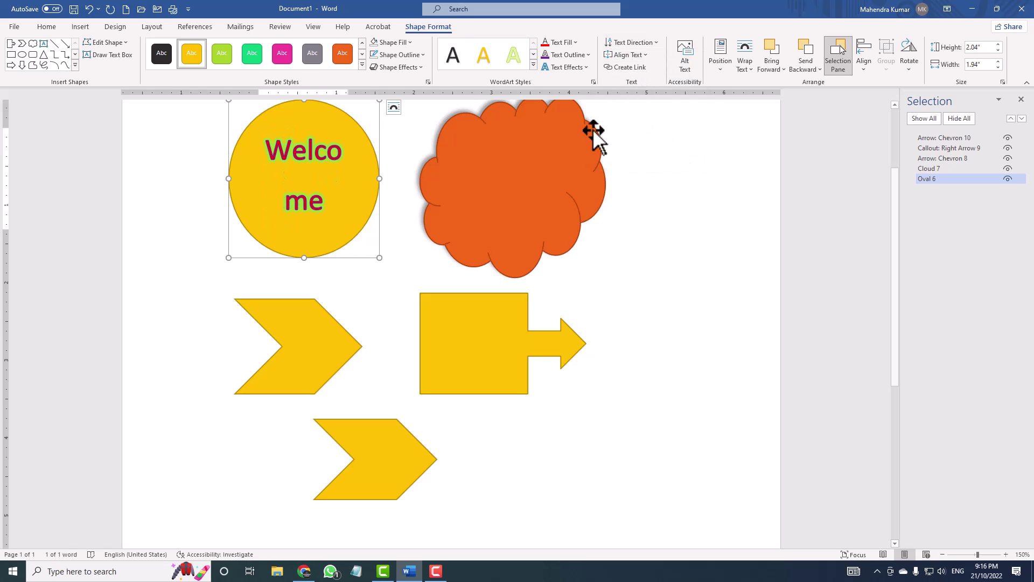
{"action": "left_click", "coordinate": [464, 212]}
{"action": "left_click", "coordinate": [356, 198]}
{"action": "scroll", "coordinate": [353, 215], "scroll_direction": "up", "scroll_amount": 1}
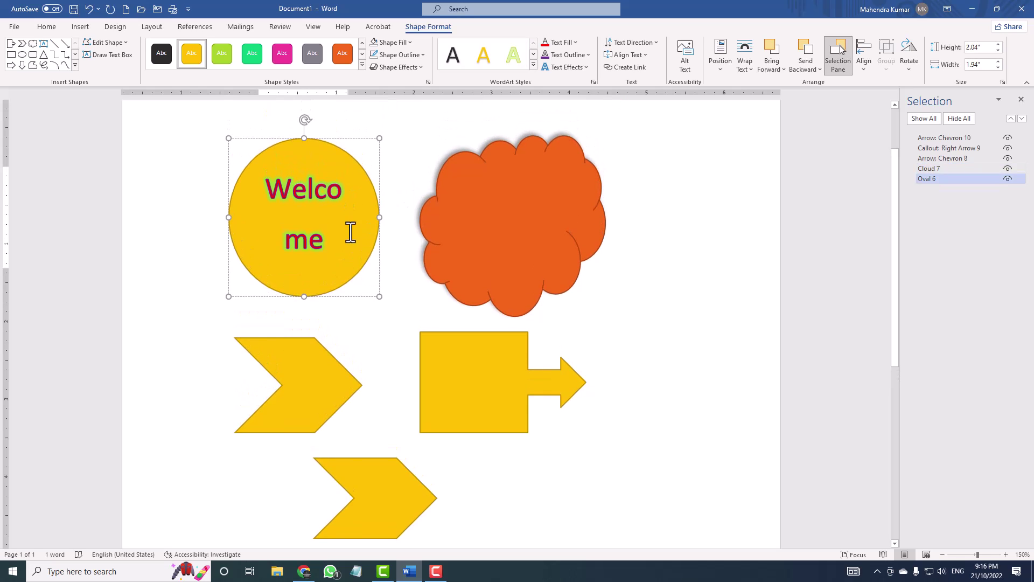
{"action": "left_click", "coordinate": [431, 216]}
{"action": "left_click", "coordinate": [341, 222]}
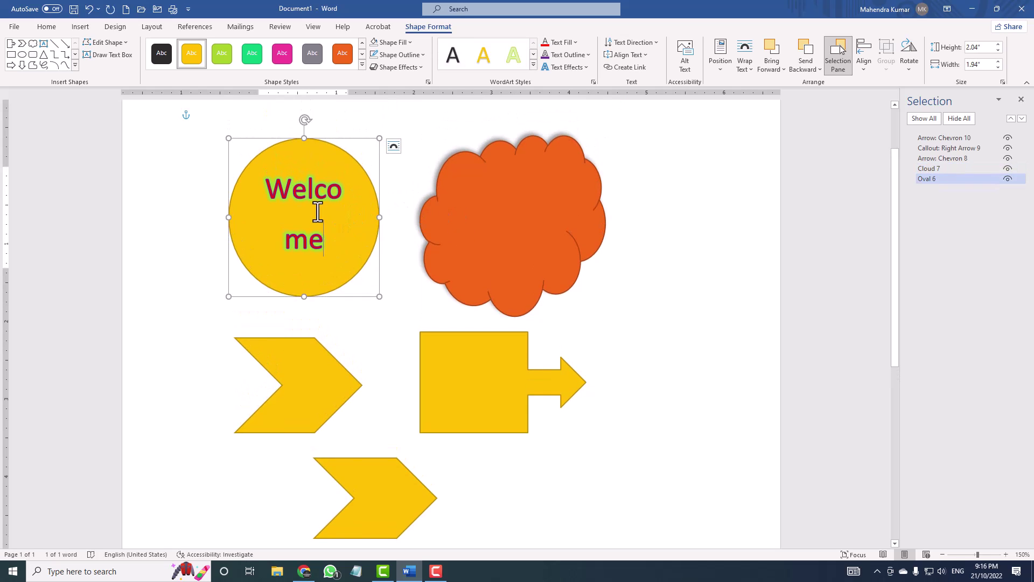
- Reduce the oval's "Welcome" text to 18 pt
{"action": "left_click_drag", "start_coordinate": [319, 213], "coordinate": [275, 184]}
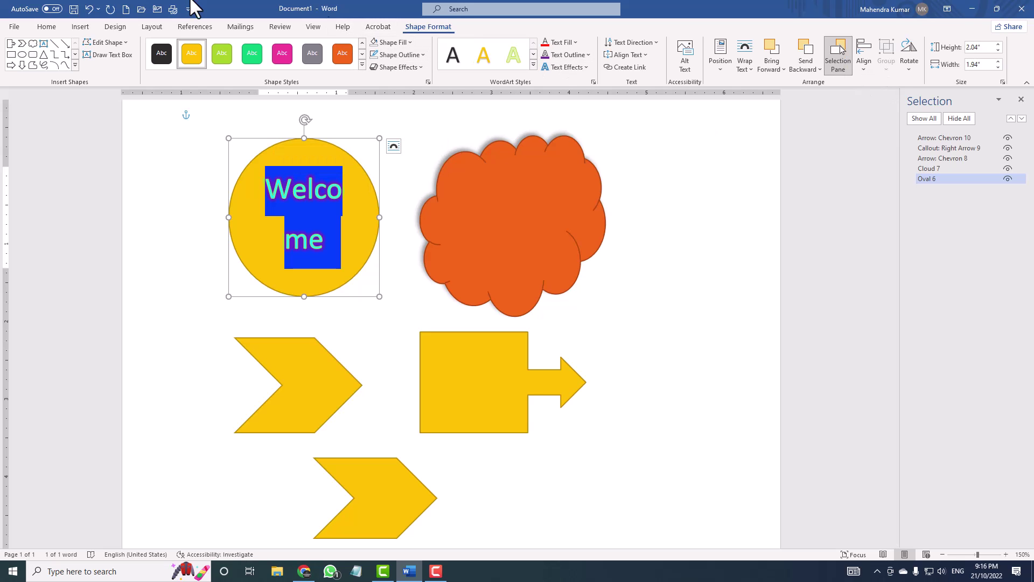
{"action": "left_click", "coordinate": [54, 24]}
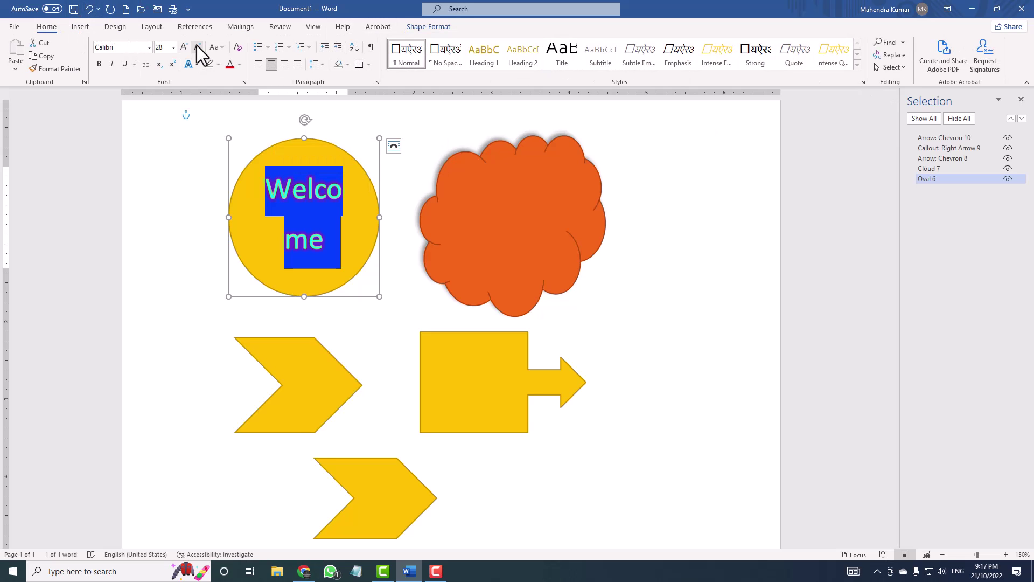
{"action": "left_click", "coordinate": [197, 46]}
{"action": "left_click", "coordinate": [197, 46]}
{"action": "left_click", "coordinate": [197, 47]}
{"action": "left_click", "coordinate": [197, 47]}
{"action": "left_click", "coordinate": [197, 46]}
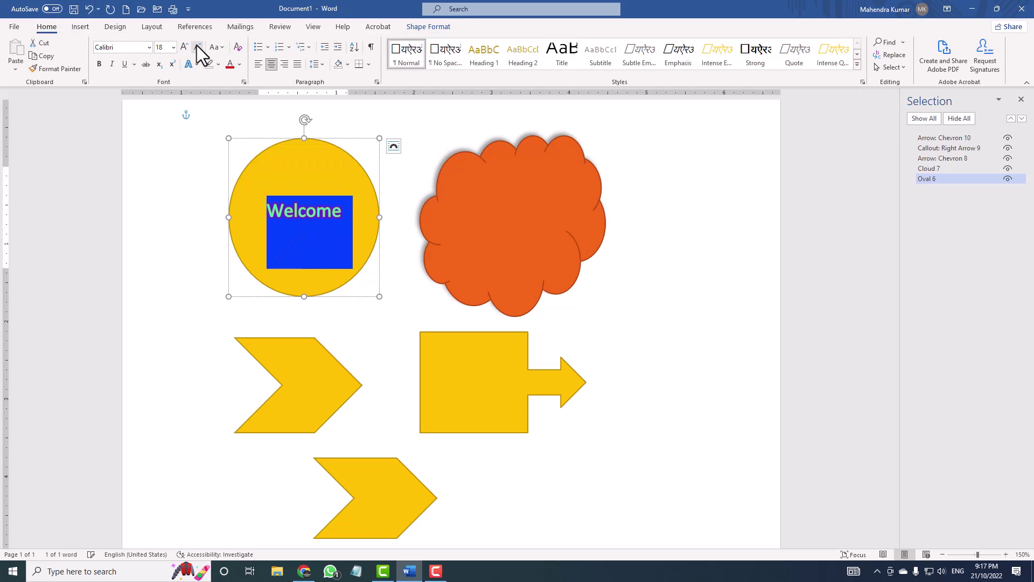
{"action": "left_click", "coordinate": [314, 252]}
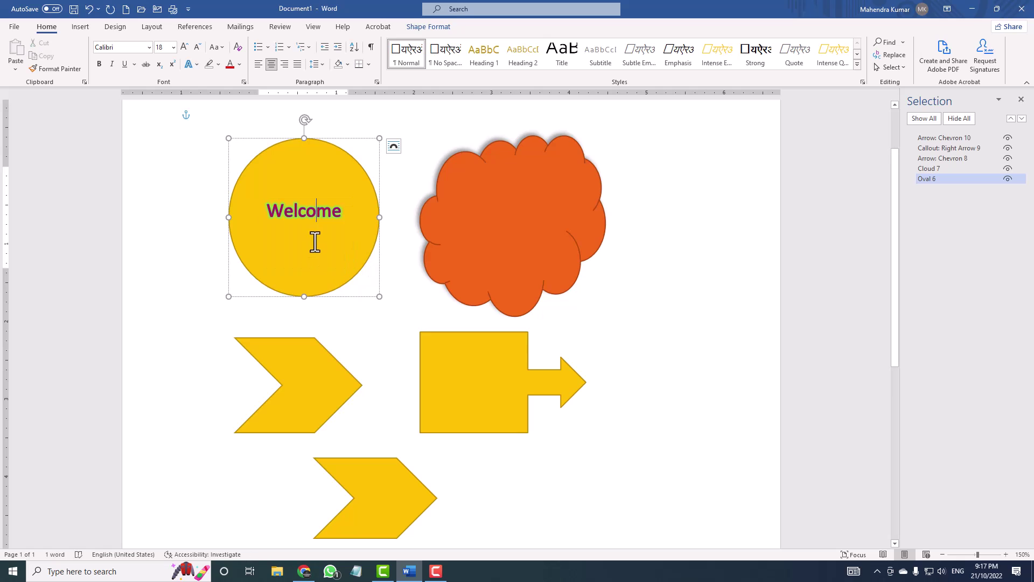
- Examine the text effects, text alignment and page position options offered for the oval
{"action": "left_click", "coordinate": [422, 26]}
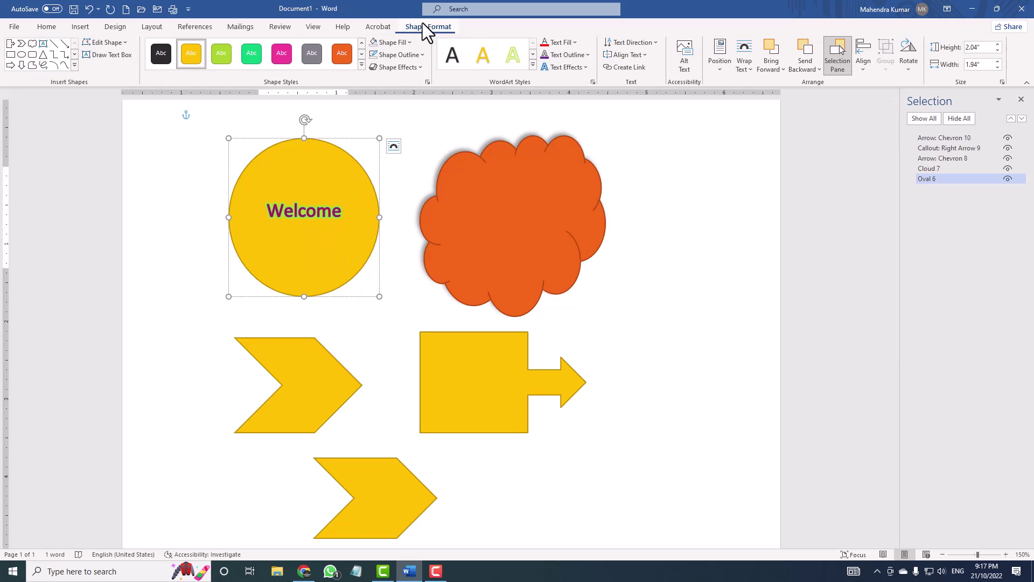
{"action": "left_click", "coordinate": [587, 72]}
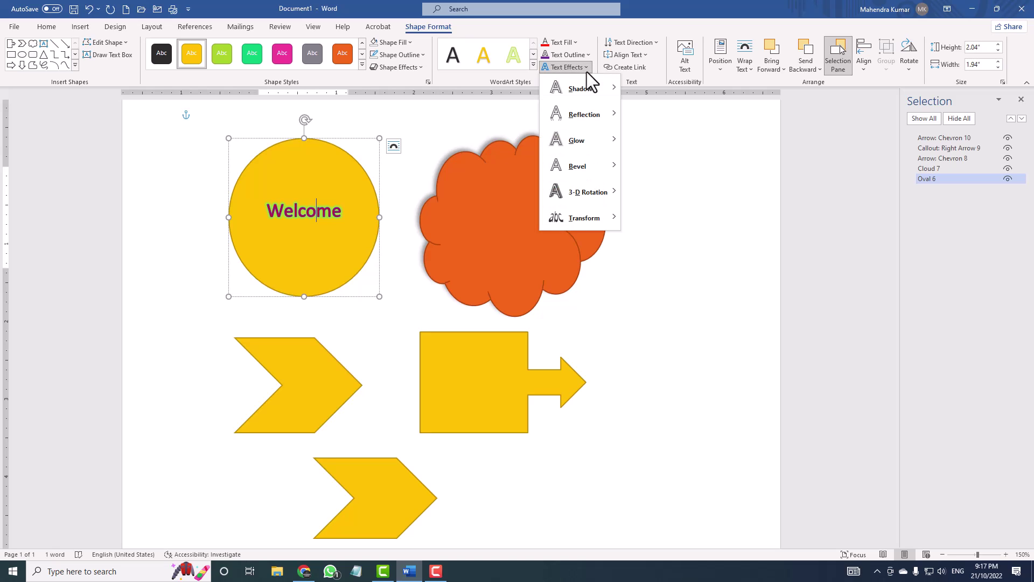
{"action": "left_click", "coordinate": [639, 57]}
{"action": "left_click", "coordinate": [639, 57]}
{"action": "left_click", "coordinate": [712, 57]}
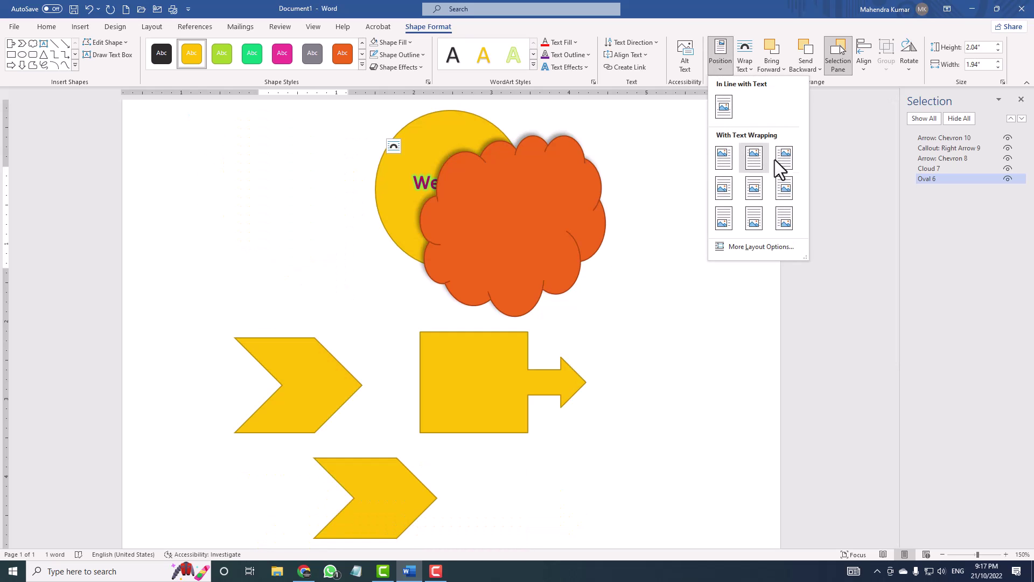
- Delete the orange cloud shape
{"action": "left_click", "coordinate": [571, 180]}
{"action": "left_click", "coordinate": [571, 179]}
{"action": "key", "text": "Delete"}
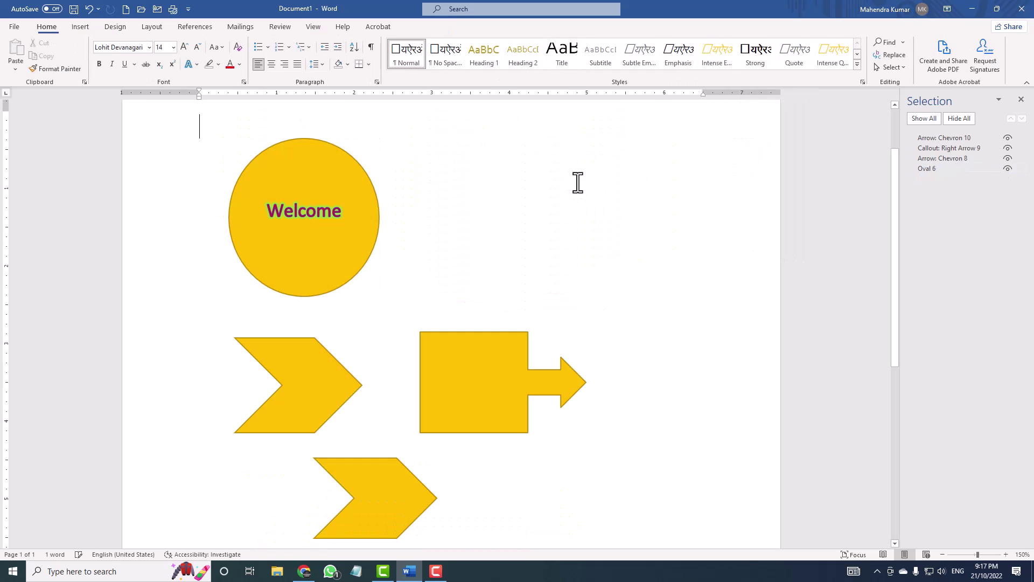
- Look over the oval's text wrapping options and position the oval at the page's top left with text wrapping
{"action": "left_click", "coordinate": [332, 221]}
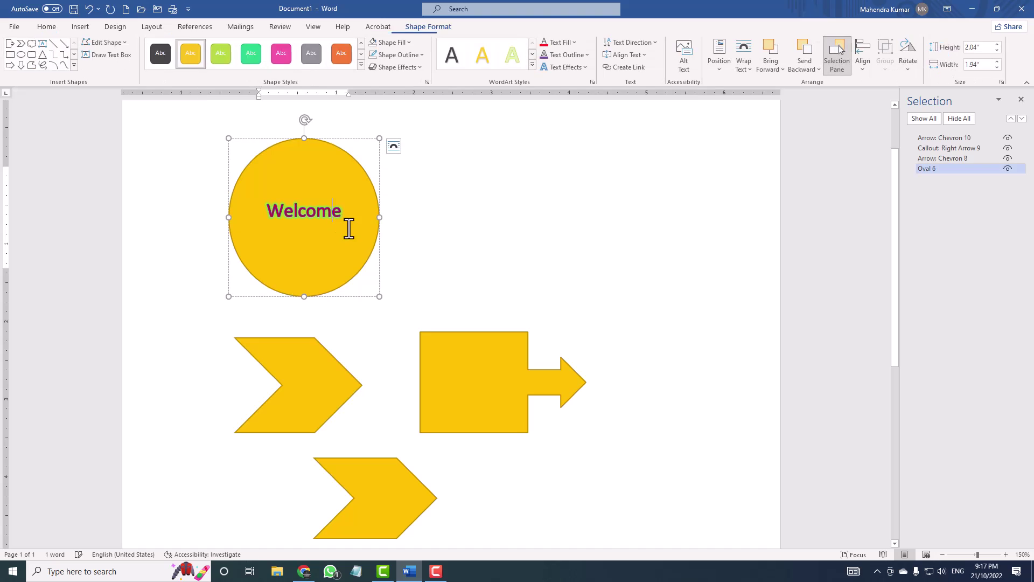
{"action": "left_click", "coordinate": [755, 66]}
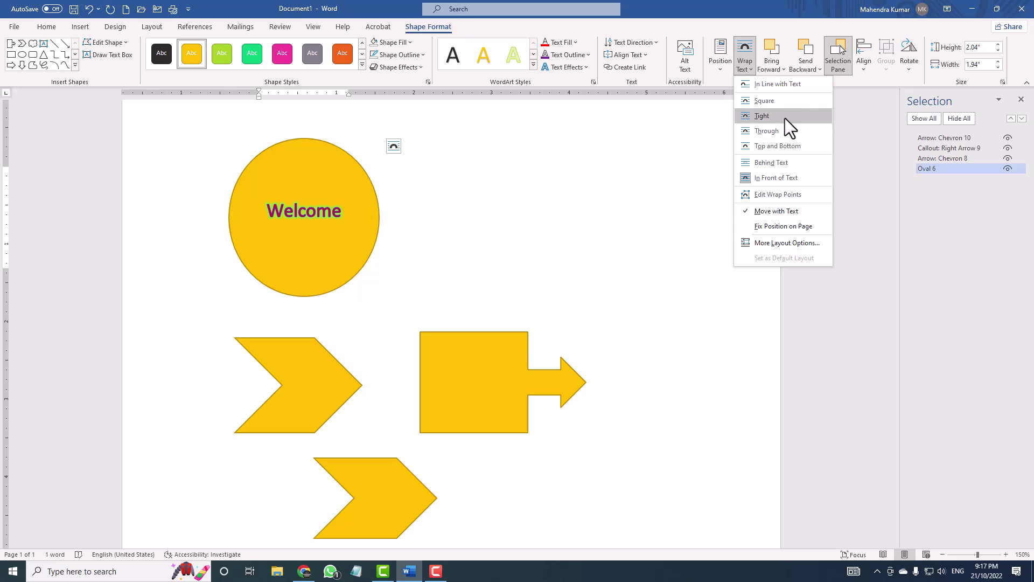
{"action": "left_click", "coordinate": [719, 63]}
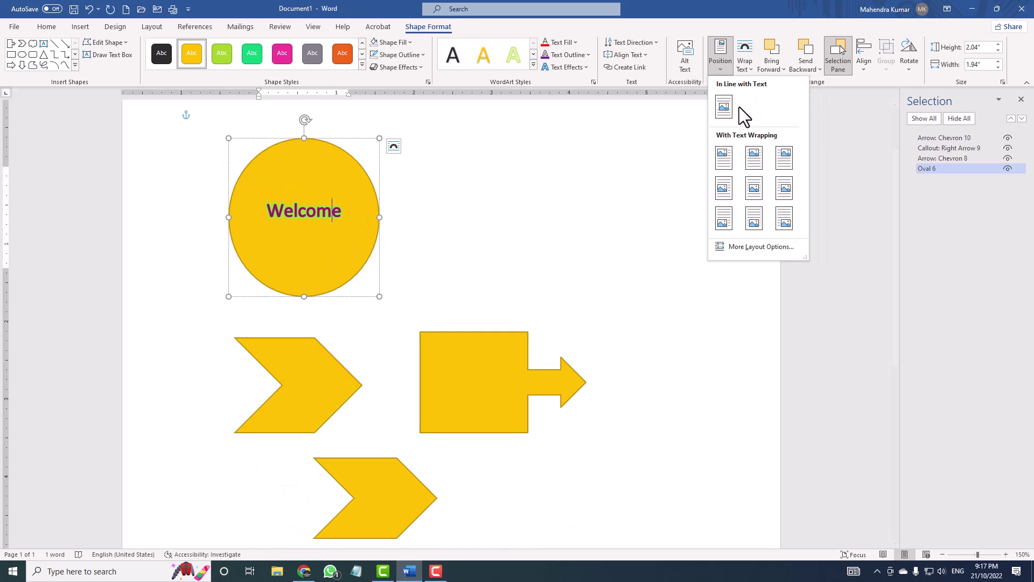
{"action": "left_click", "coordinate": [734, 165]}
- Examine the Bring Forward layering options offered for the oval
{"action": "left_click", "coordinate": [774, 68]}
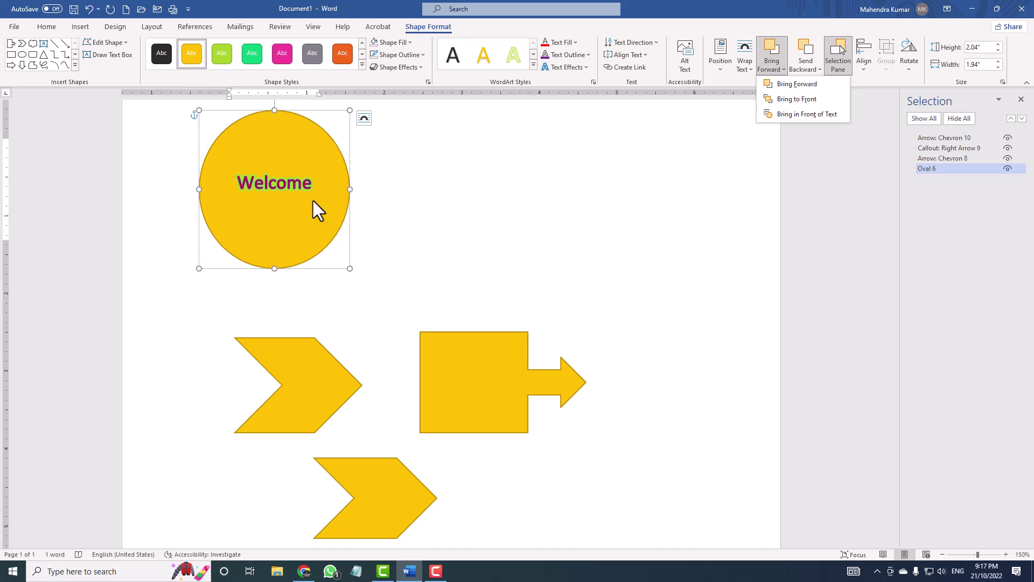
{"action": "left_click", "coordinate": [280, 193]}
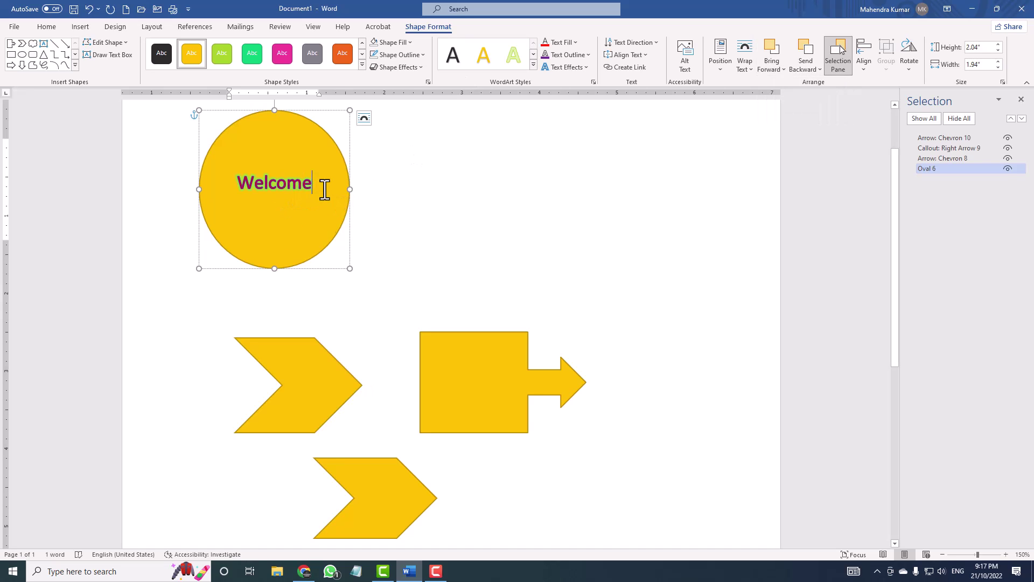
{"action": "left_click_drag", "start_coordinate": [316, 188], "coordinate": [272, 186]}
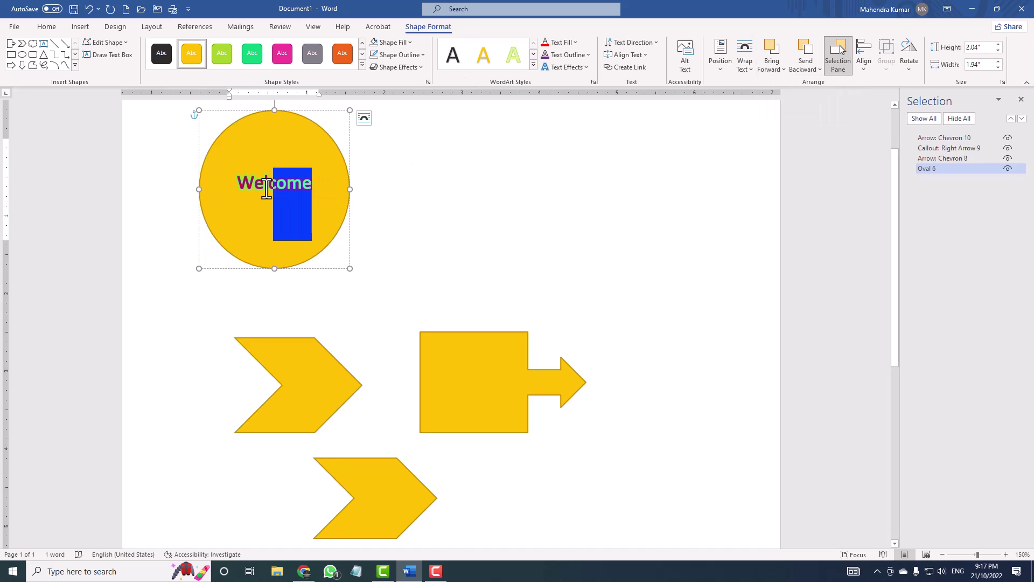
{"action": "left_click", "coordinate": [273, 230]}
{"action": "left_click", "coordinate": [339, 190]}
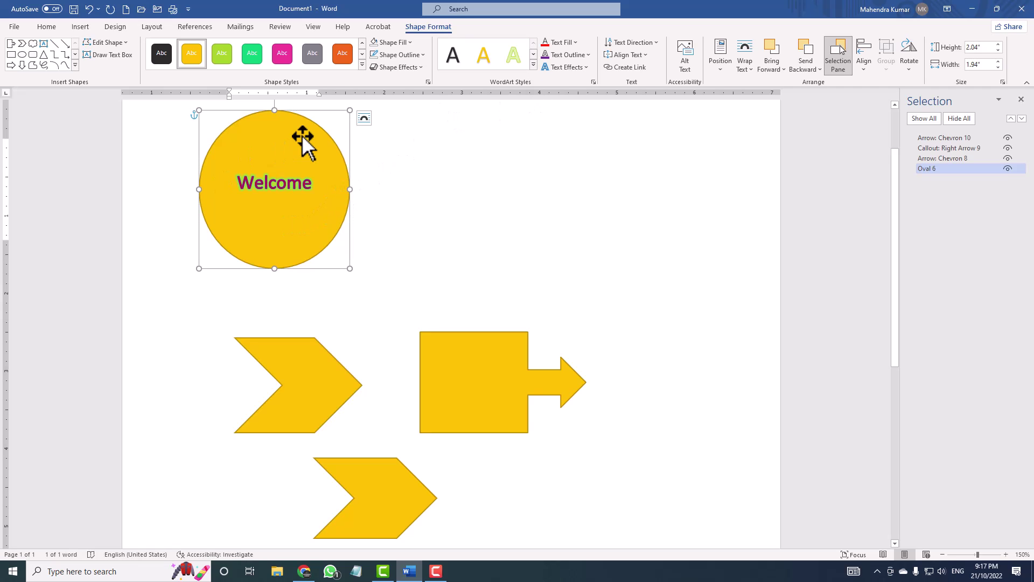
- Delete all the remaining shapes from the page
{"action": "key", "text": "ctrl+a"}
{"action": "left_click", "coordinate": [338, 154]}
{"action": "left_click", "coordinate": [418, 198]}
{"action": "key", "text": "ctrl+a"}
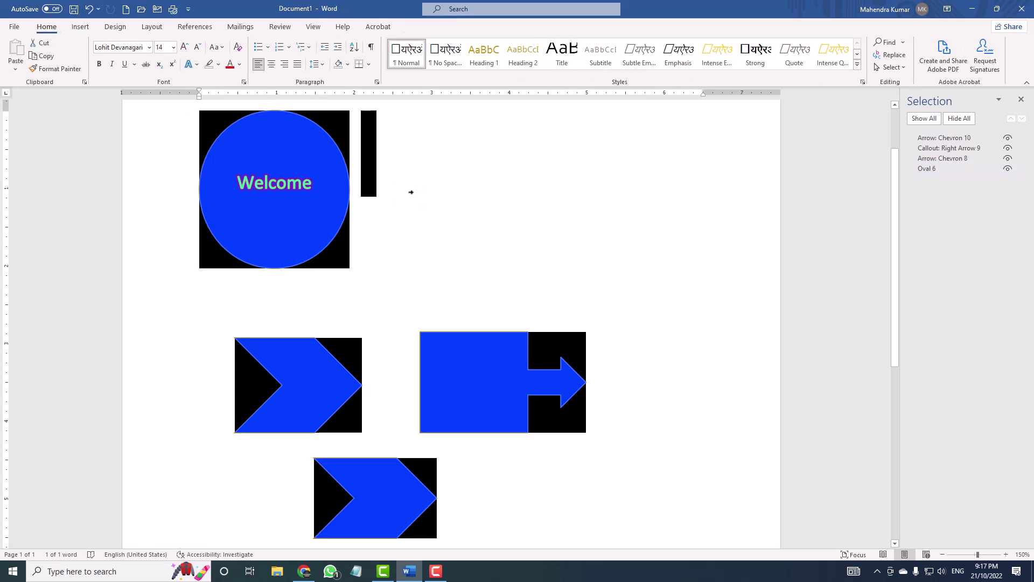
{"action": "key", "text": "Delete"}
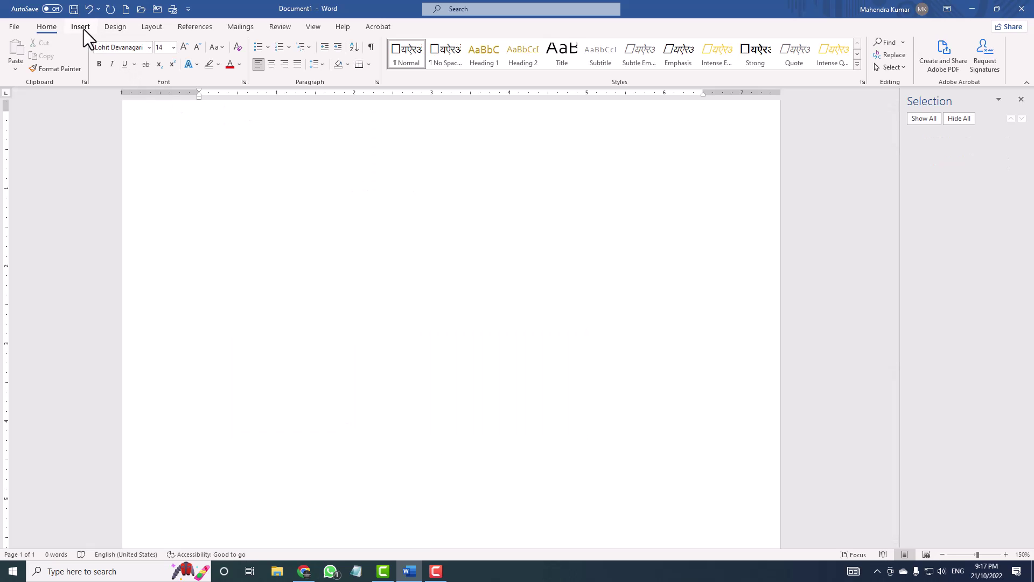
- Insert the atom icon from the Icons library into the blank page
{"action": "left_click", "coordinate": [83, 29]}
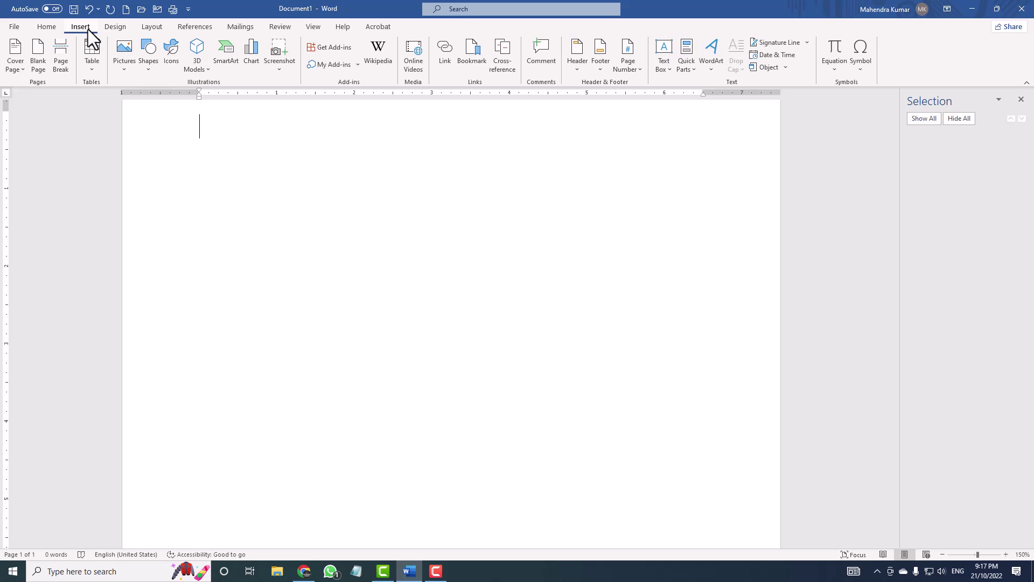
{"action": "left_click", "coordinate": [168, 57]}
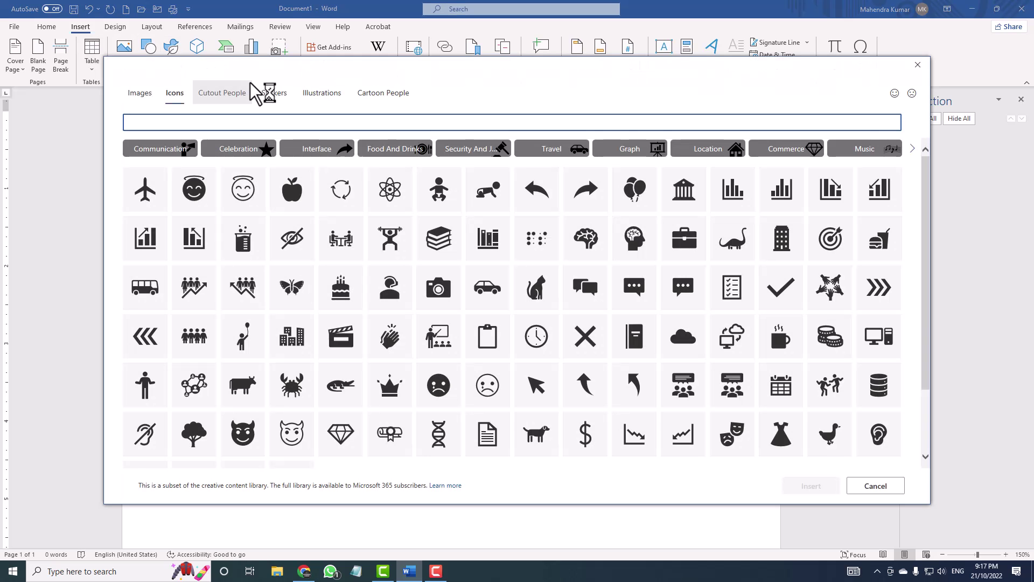
{"action": "scroll", "coordinate": [418, 205], "scroll_direction": "down", "scroll_amount": 1}
{"action": "scroll", "coordinate": [416, 202], "scroll_direction": "down", "scroll_amount": 5}
{"action": "scroll", "coordinate": [416, 202], "scroll_direction": "up", "scroll_amount": 4}
{"action": "scroll", "coordinate": [395, 197], "scroll_direction": "up", "scroll_amount": 2}
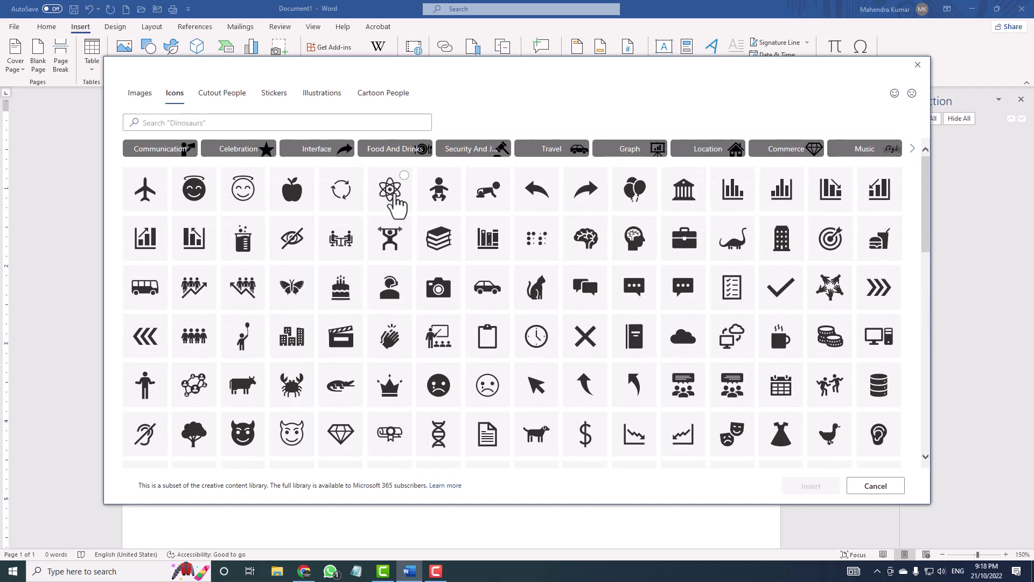
{"action": "left_click", "coordinate": [396, 200]}
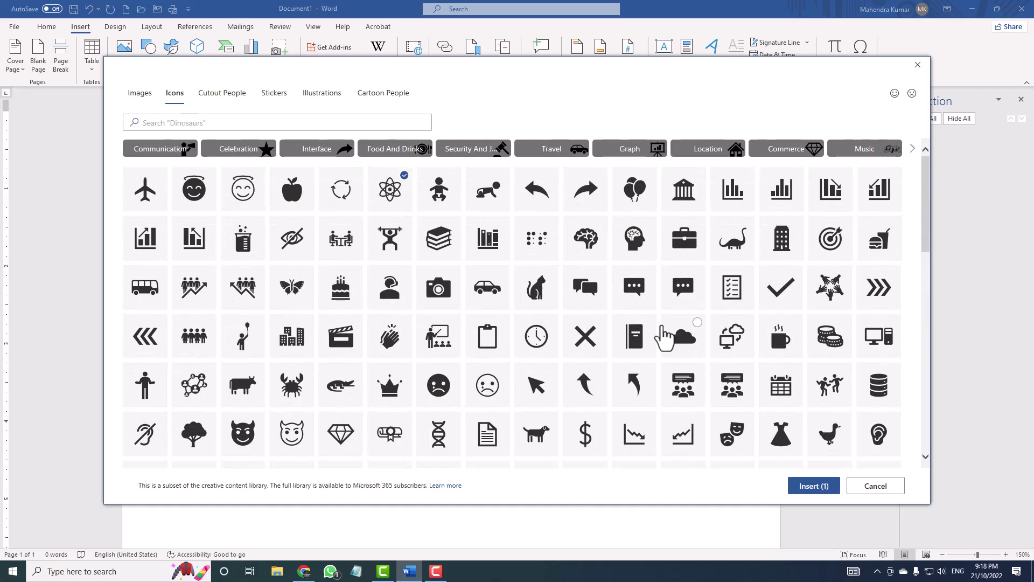
{"action": "left_click", "coordinate": [816, 487]}
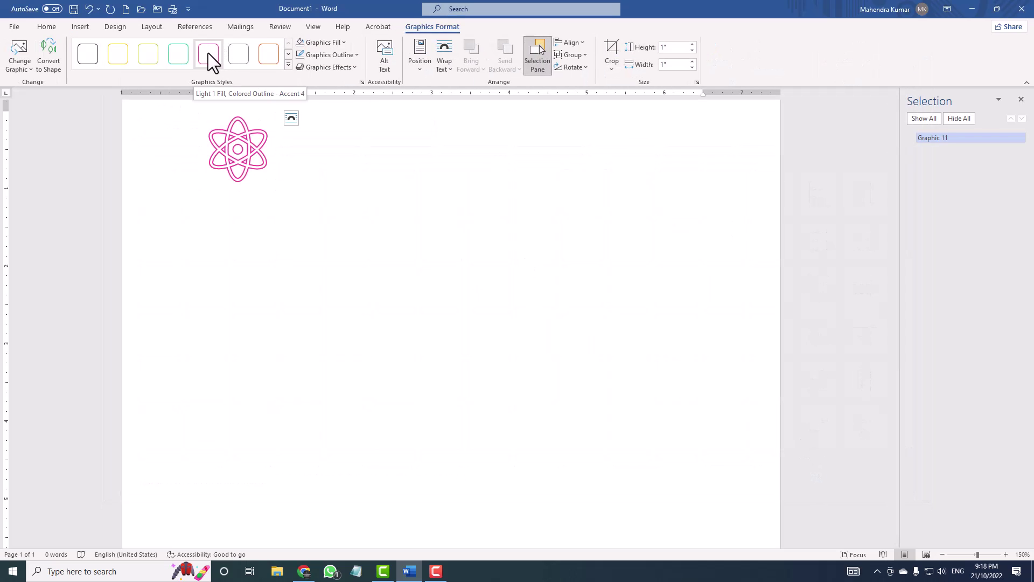
- Try the orange colored-outline graphics style on the atom icon, then apply the green colored-outline style
{"action": "left_click", "coordinate": [270, 52]}
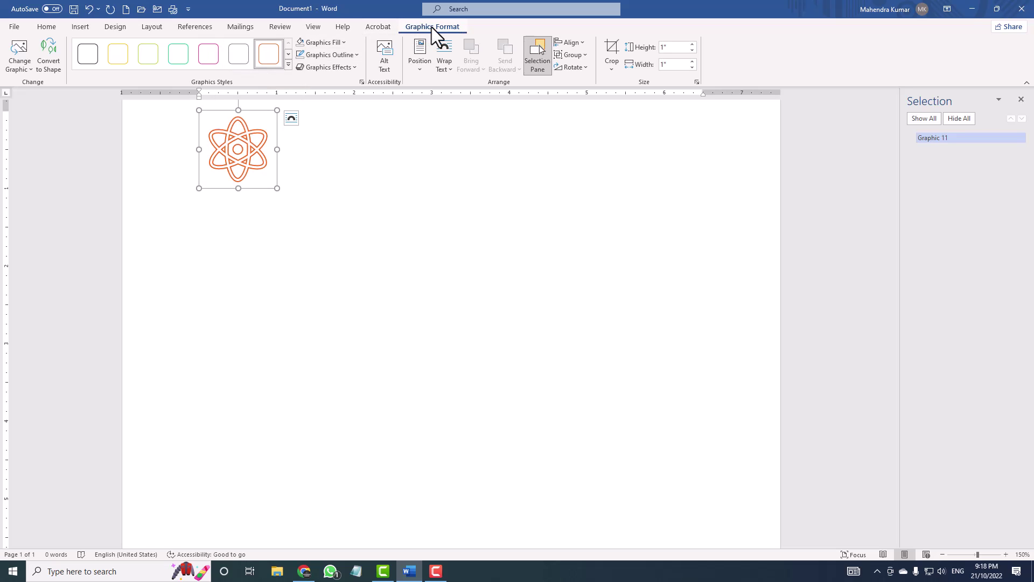
{"action": "left_click", "coordinate": [301, 162]}
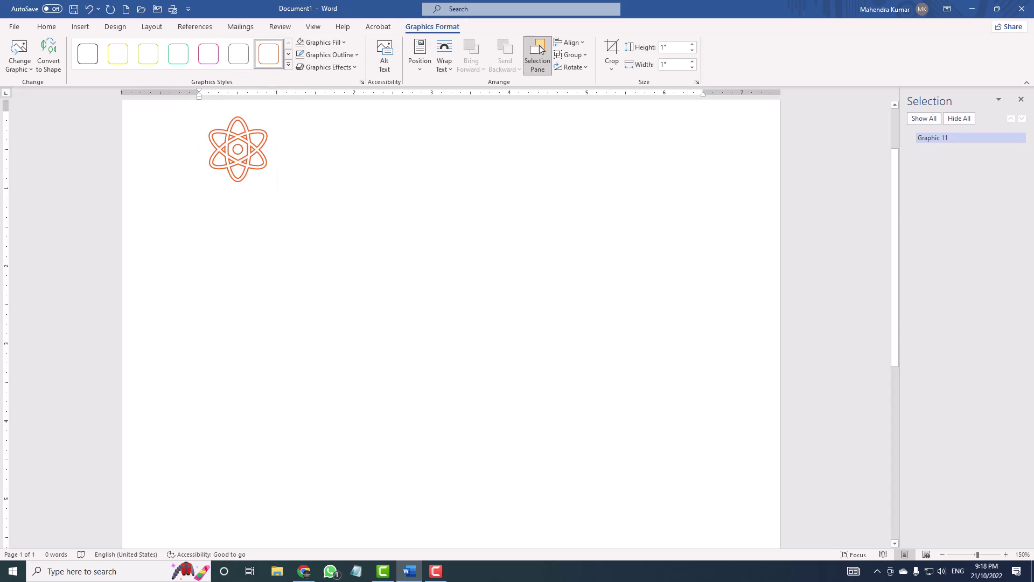
{"action": "left_click", "coordinate": [231, 141]}
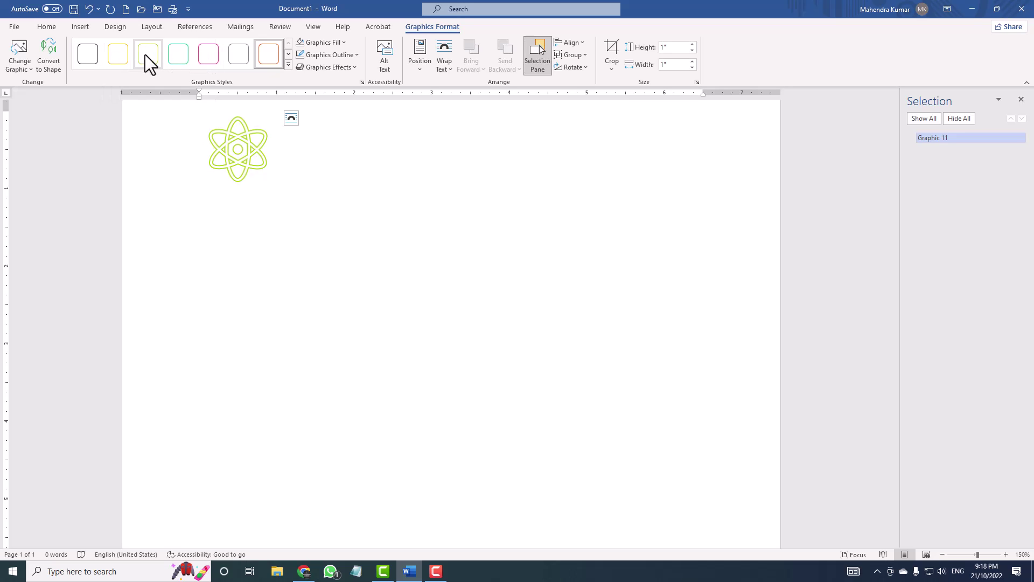
{"action": "left_click", "coordinate": [193, 56]}
- Fill the atom icon with standard blue and give it a standard purple outline
{"action": "left_click", "coordinate": [320, 42]}
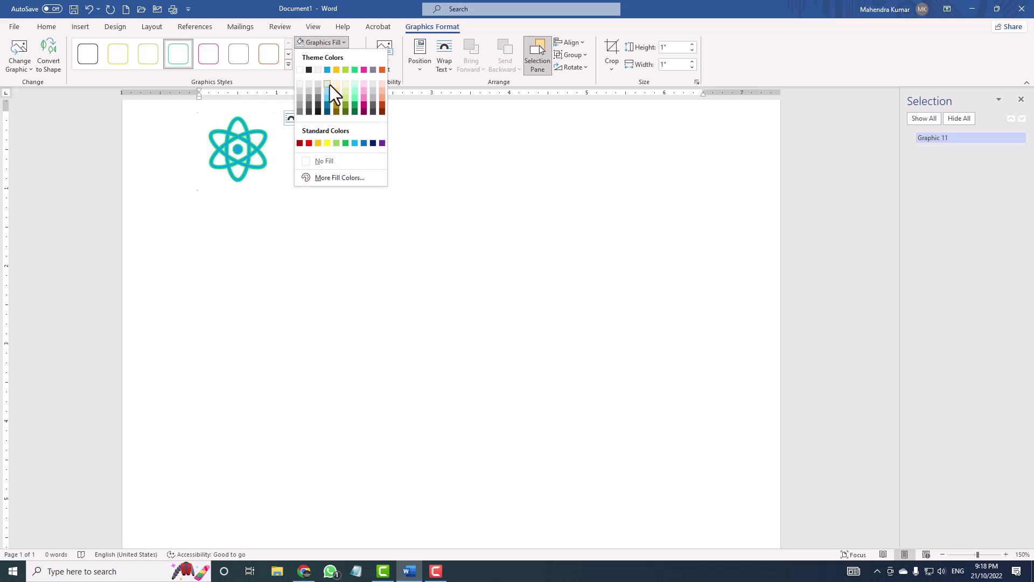
{"action": "left_click", "coordinate": [364, 143]}
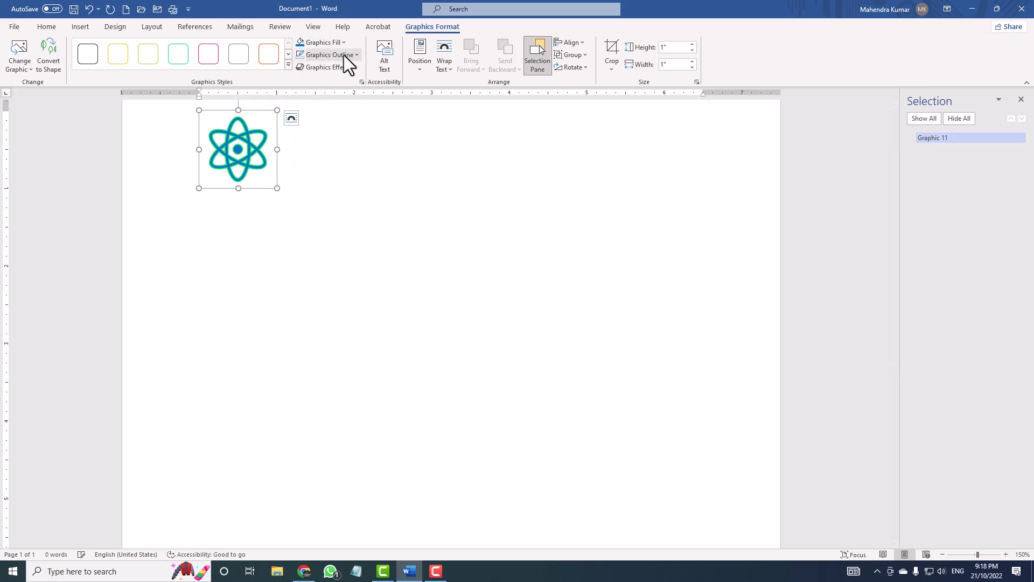
{"action": "left_click", "coordinate": [343, 54]}
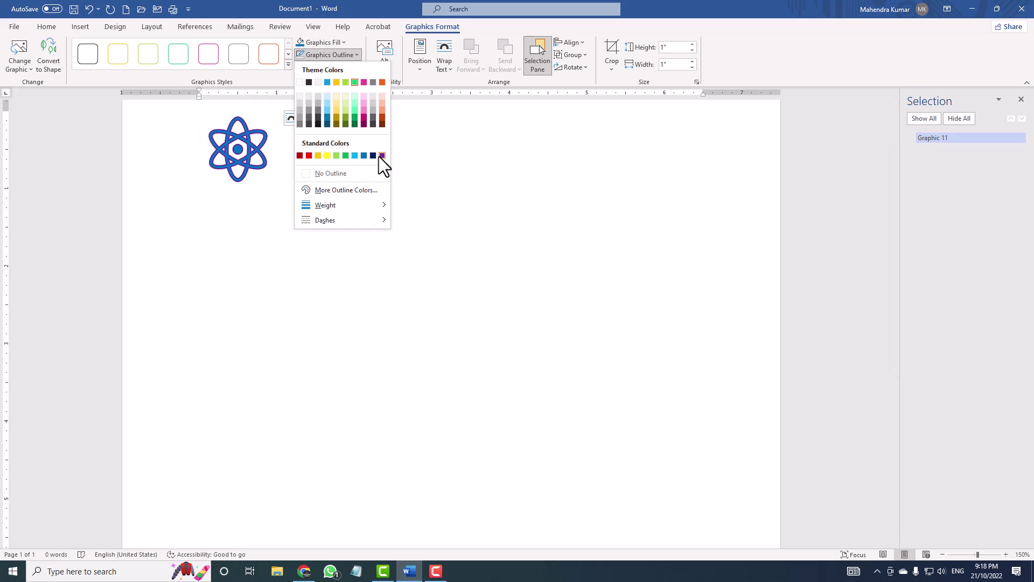
{"action": "left_click", "coordinate": [374, 156]}
- Add an outer shadow from the first row and a thin lime green glow to the atom icon
{"action": "left_click", "coordinate": [329, 67]}
{"action": "mouse_move", "coordinate": [341, 114]}
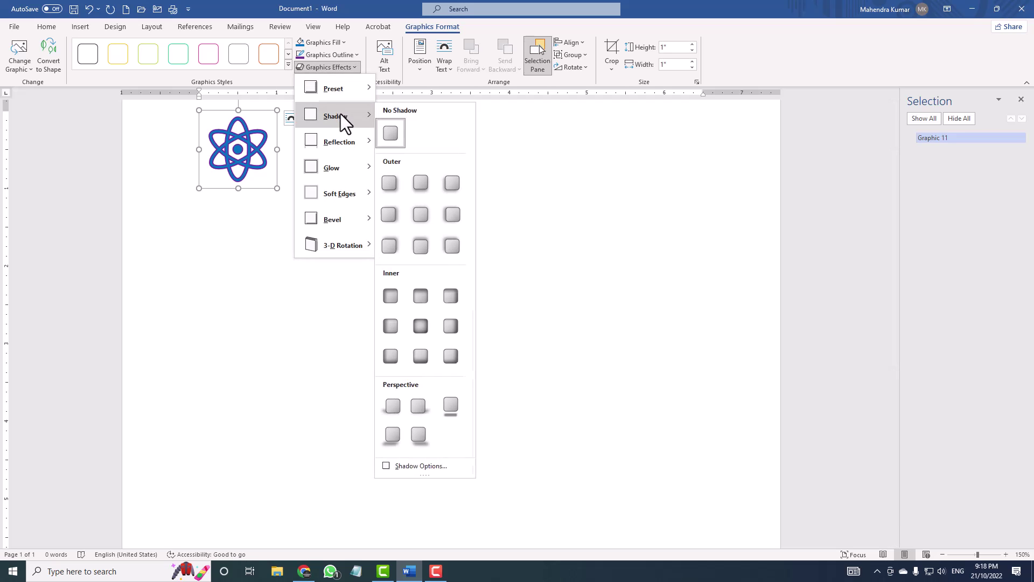
{"action": "left_click", "coordinate": [421, 192]}
{"action": "left_click", "coordinate": [342, 67]}
{"action": "mouse_move", "coordinate": [354, 163]}
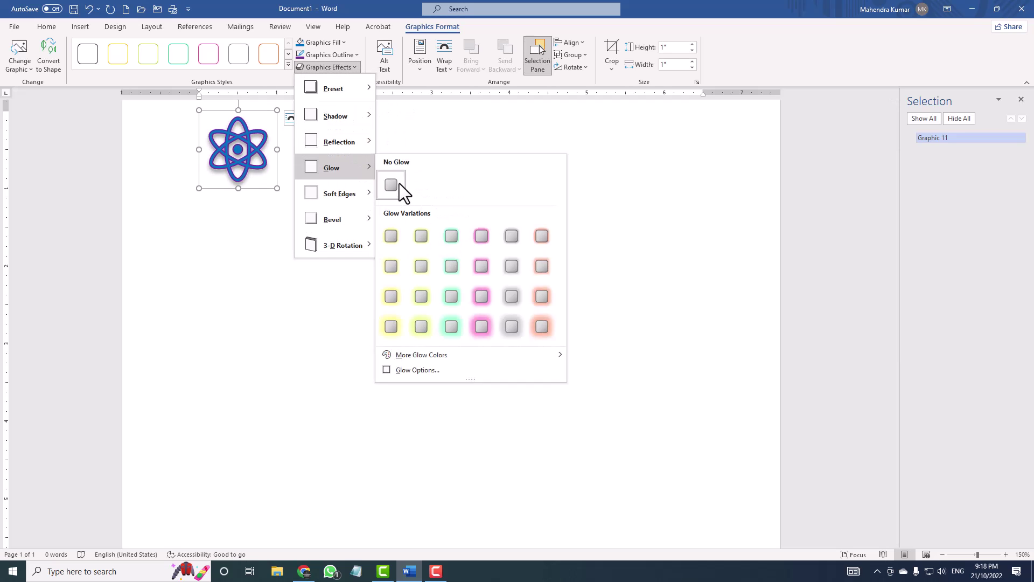
{"action": "left_click", "coordinate": [425, 241]}
- Position the atom icon at the page's top center with text wrapping, and delete it after that
{"action": "left_click", "coordinate": [421, 66]}
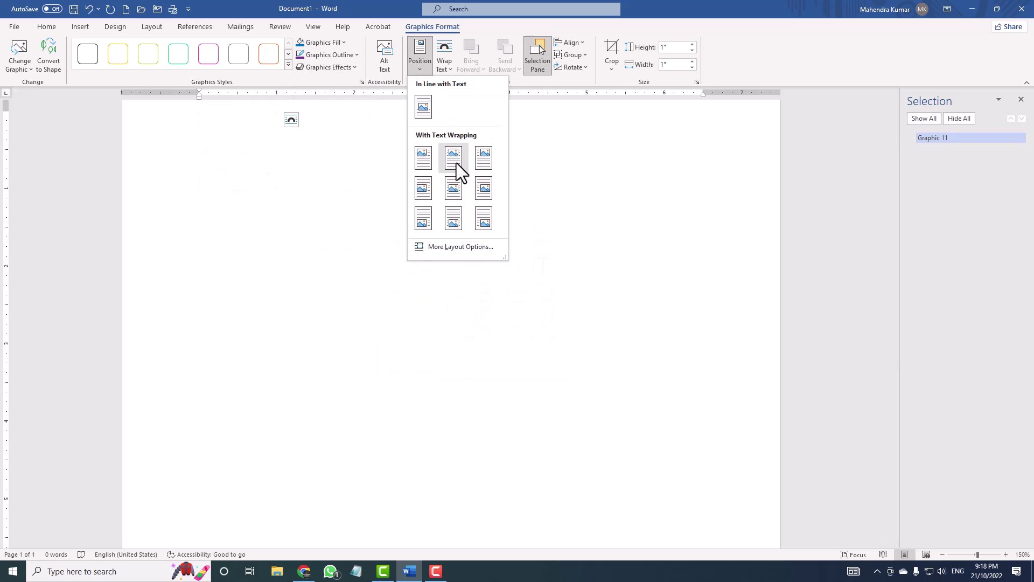
{"action": "left_click", "coordinate": [454, 159]}
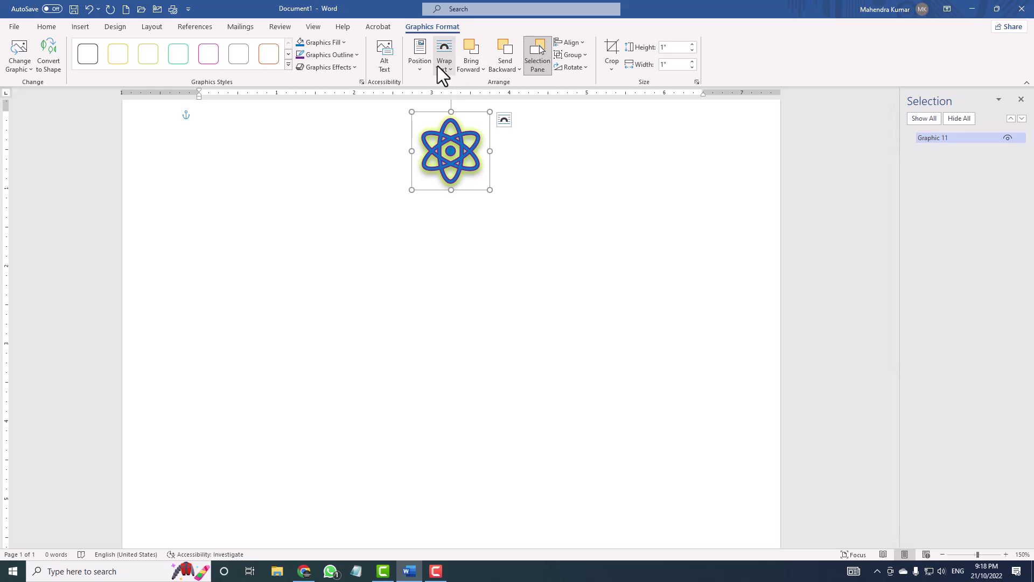
{"action": "left_click", "coordinate": [80, 27]}
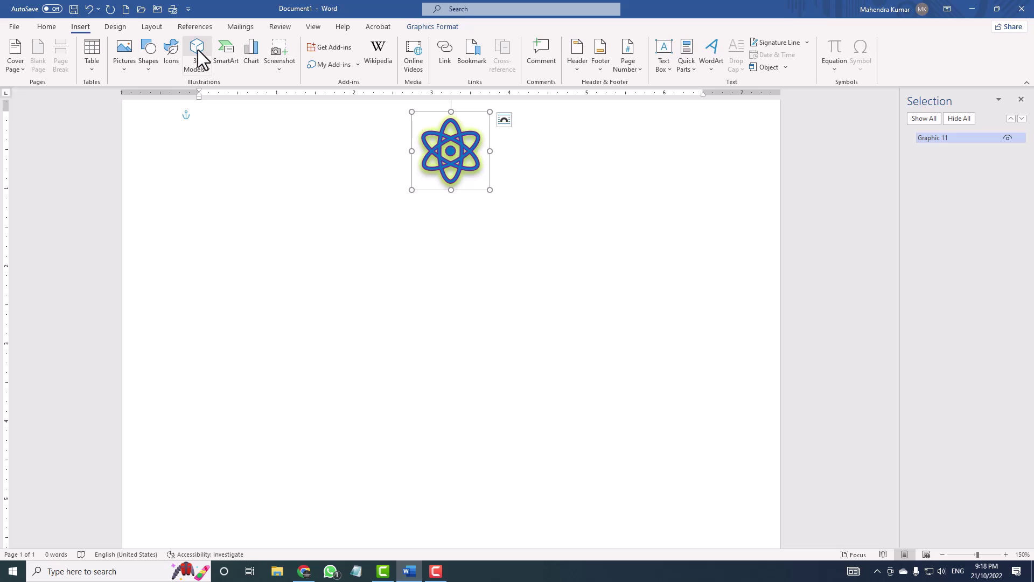
{"action": "key", "text": "Delete"}
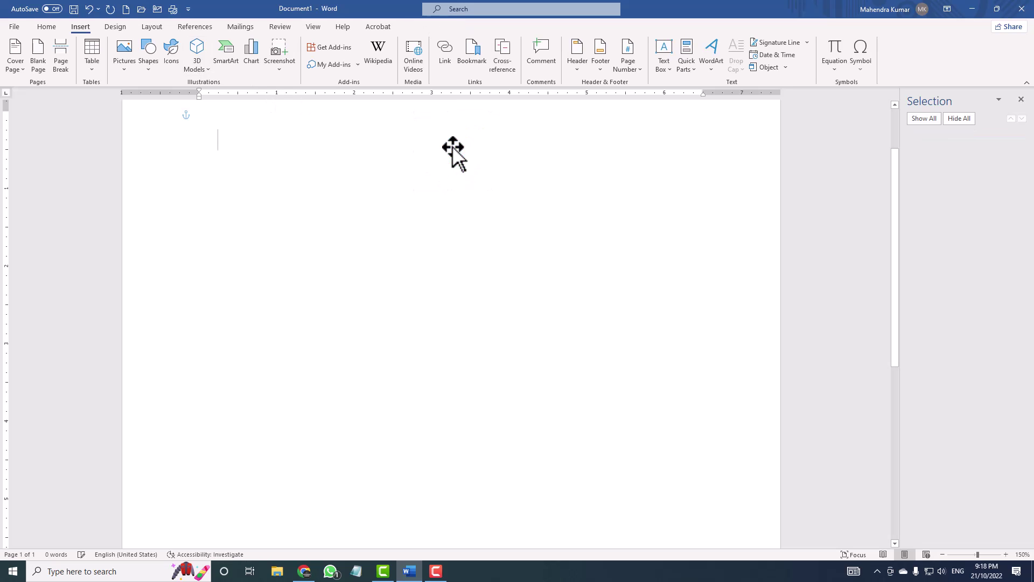
- Insert the orange-red backpack with the yellow diamond patch from the Outdoor Adventure category of the online 3D models
{"action": "left_click", "coordinate": [197, 47]}
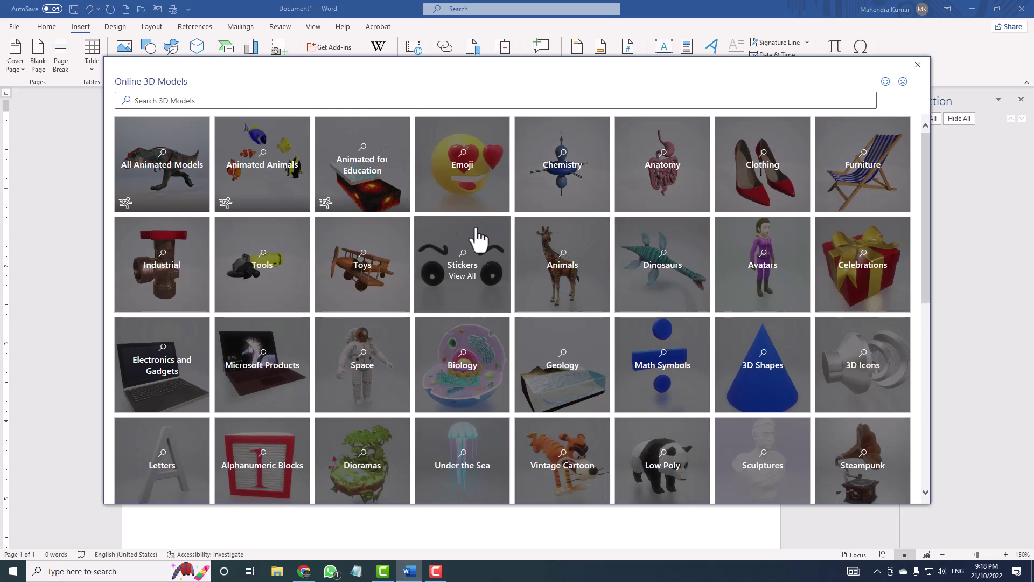
{"action": "scroll", "coordinate": [323, 215], "scroll_direction": "down", "scroll_amount": 7}
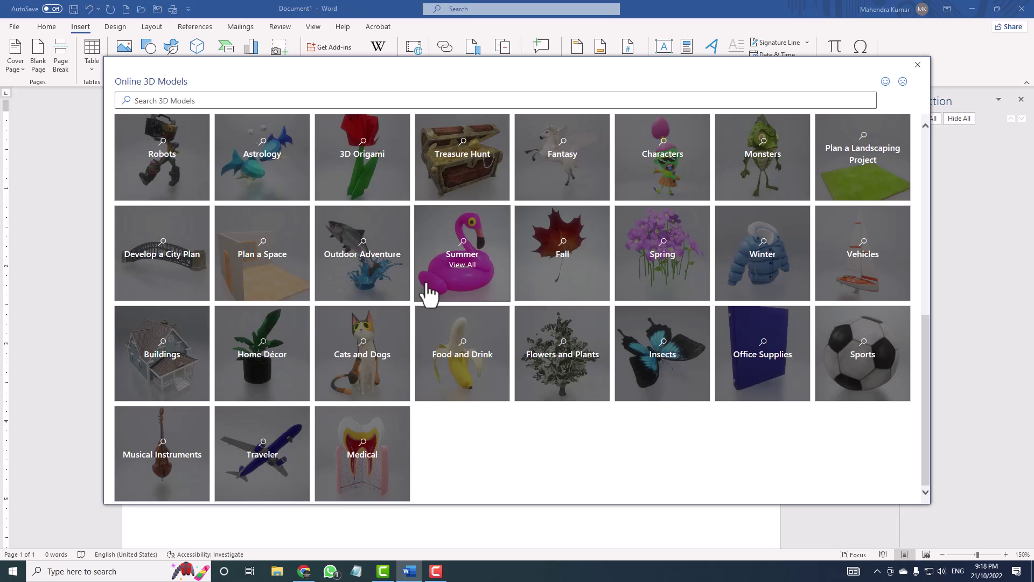
{"action": "left_click", "coordinate": [366, 248]}
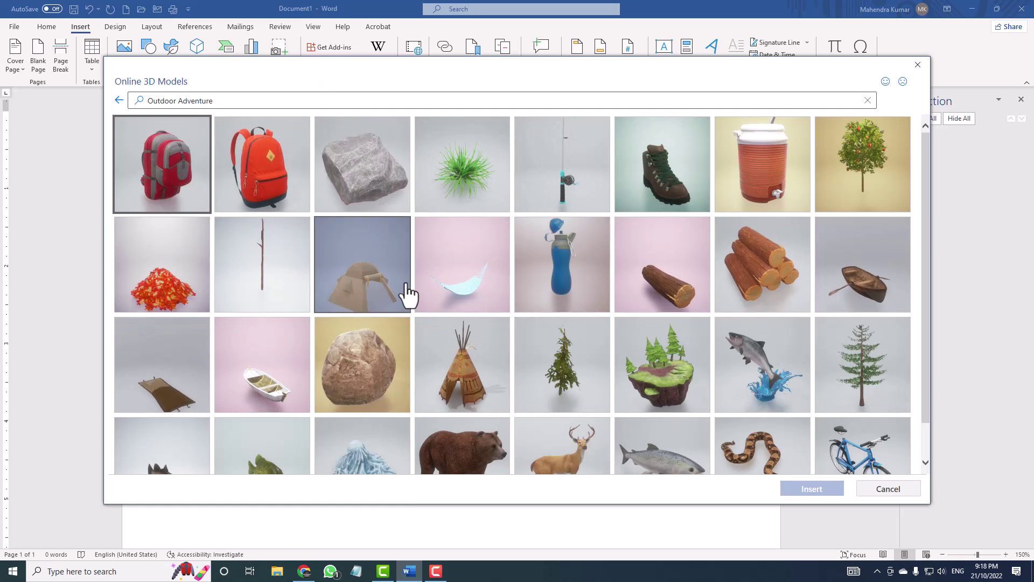
{"action": "scroll", "coordinate": [582, 248], "scroll_direction": "down", "scroll_amount": 1}
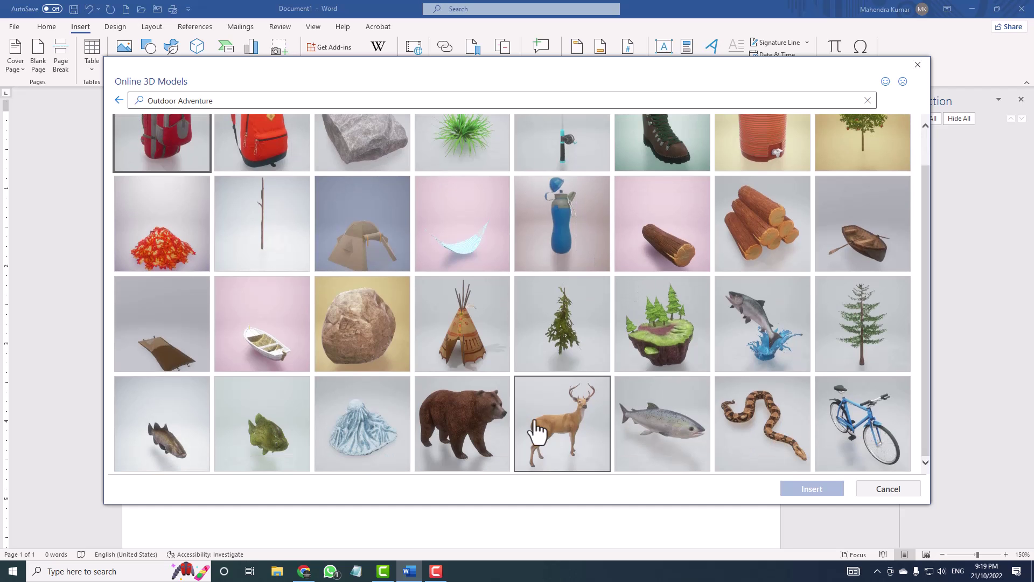
{"action": "scroll", "coordinate": [478, 392], "scroll_direction": "up", "scroll_amount": 1}
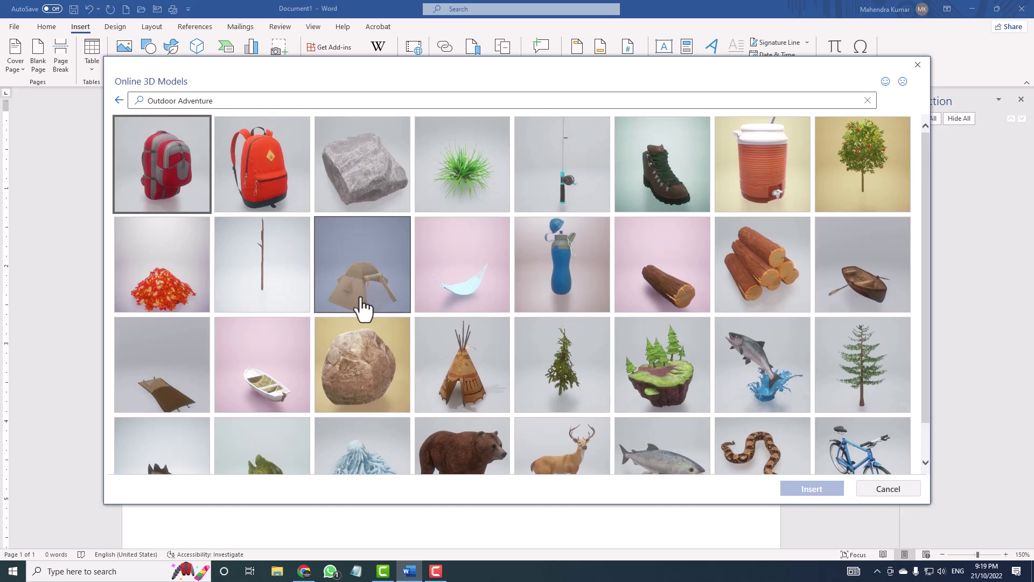
{"action": "left_click", "coordinate": [278, 176]}
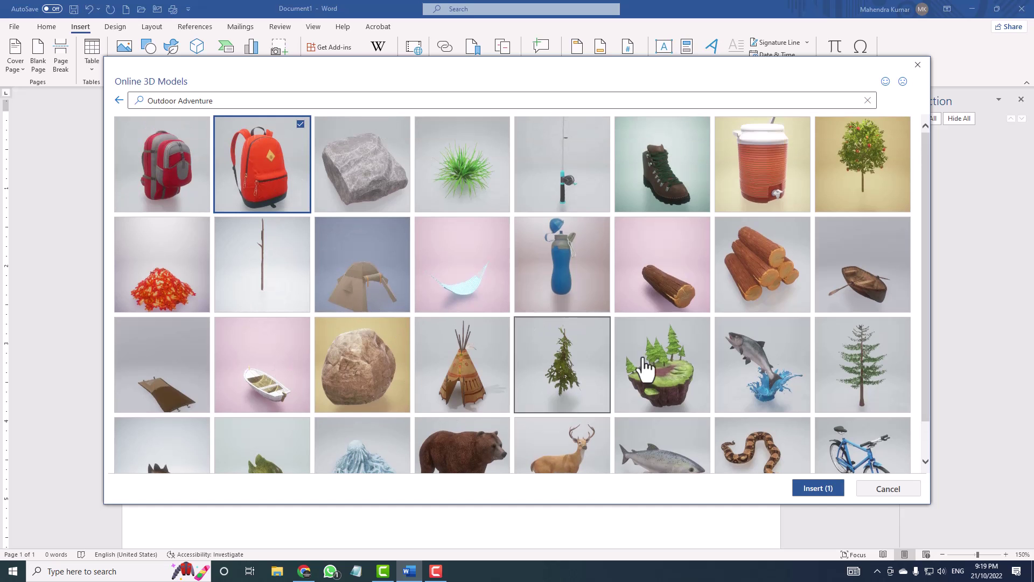
{"action": "left_click", "coordinate": [817, 489]}
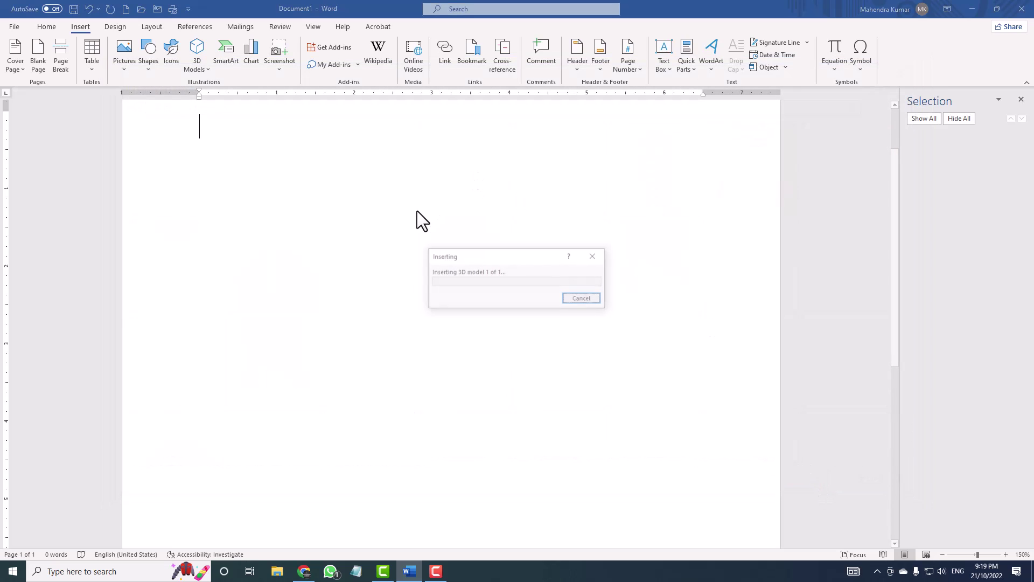
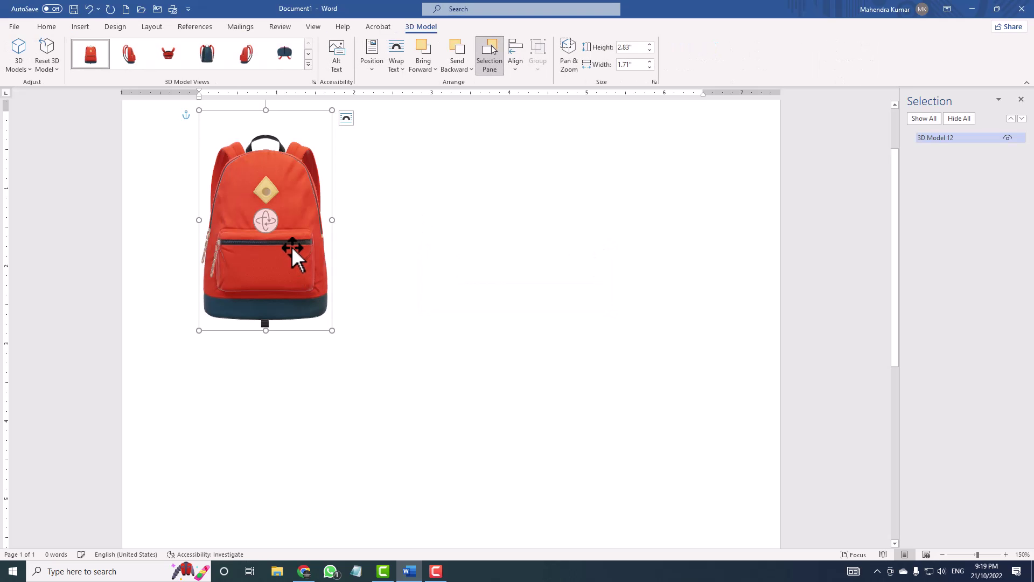
- Rotate the backpack model to an angled view and enlarge it to about 3.01" high by 2.42" wide
{"action": "left_click_drag", "start_coordinate": [309, 243], "coordinate": [269, 258]}
{"action": "left_click_drag", "start_coordinate": [338, 335], "coordinate": [428, 412]}
{"action": "left_click_drag", "start_coordinate": [278, 237], "coordinate": [450, 214]}
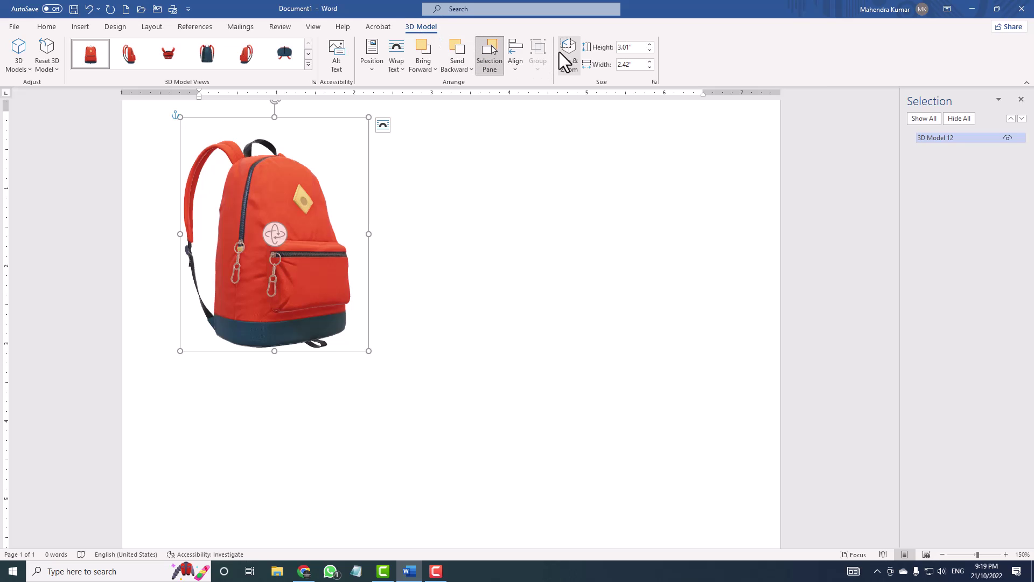
- Use Pan & Zoom to magnify the backpack within its frame, and enlarge the frame to about 4.36" by 3.51"
{"action": "left_click_drag", "start_coordinate": [387, 239], "coordinate": [293, 194]}
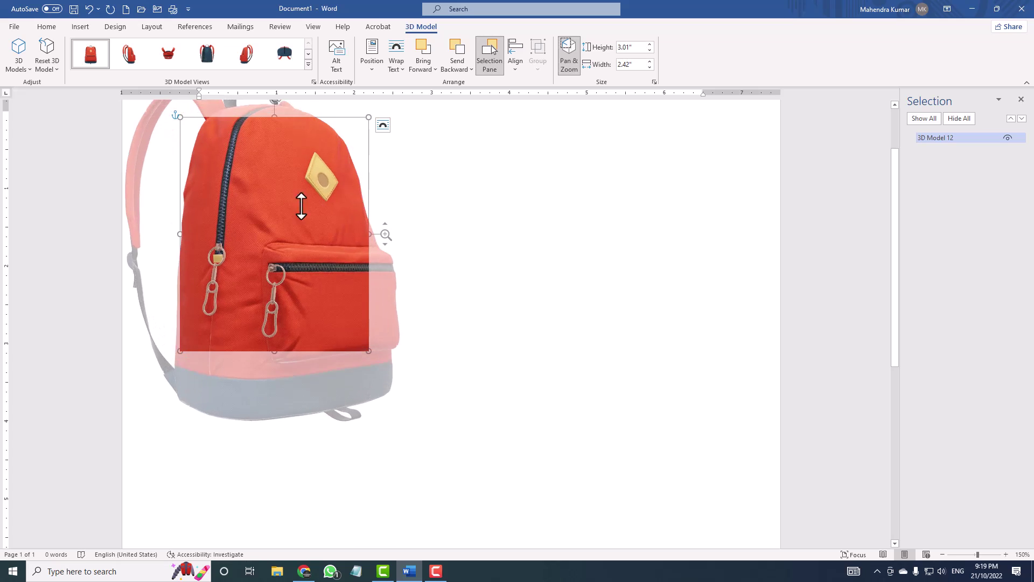
{"action": "left_click_drag", "start_coordinate": [370, 354], "coordinate": [461, 397]}
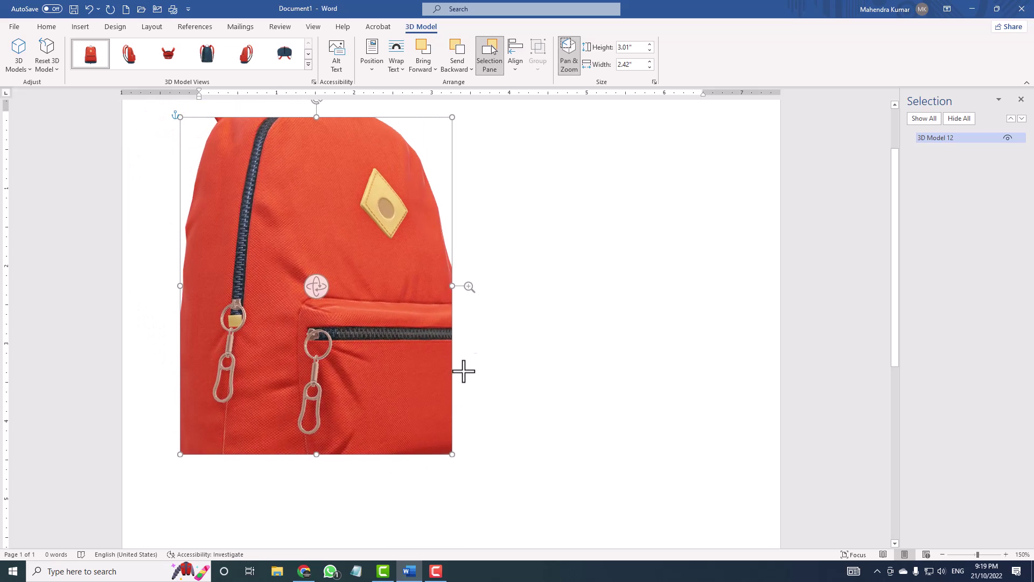
{"action": "left_click_drag", "start_coordinate": [472, 289], "coordinate": [541, 341]}
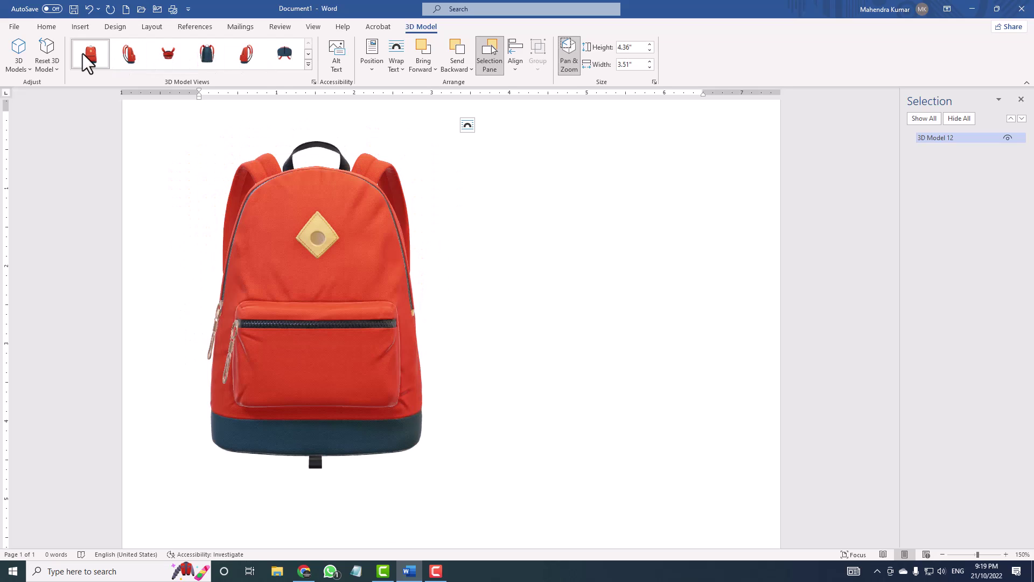
- Apply the front view to the backpack model, pan it upward inside its frame and deselect it
{"action": "left_click", "coordinate": [83, 53]}
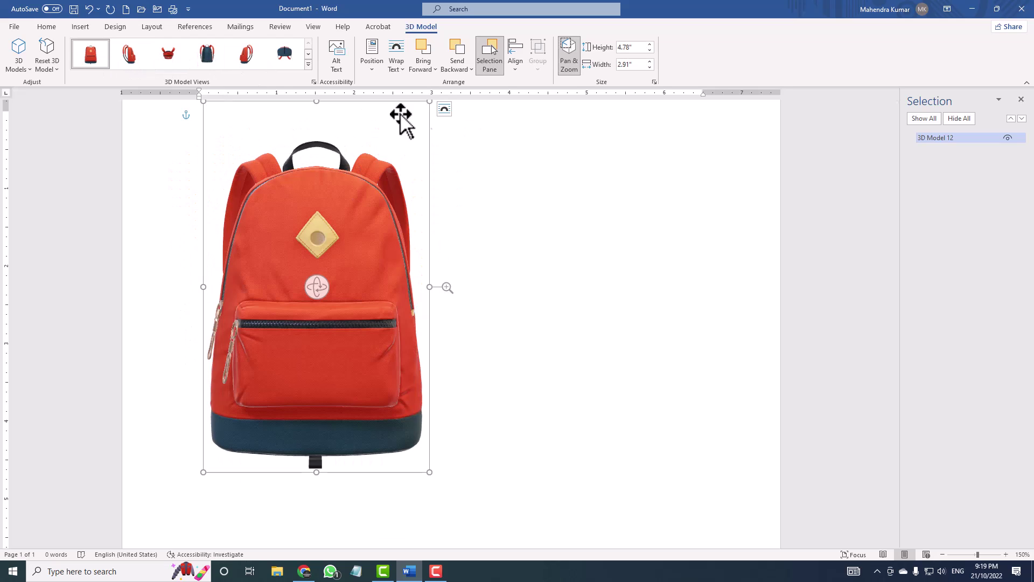
{"action": "left_click_drag", "start_coordinate": [352, 261], "coordinate": [542, 259]}
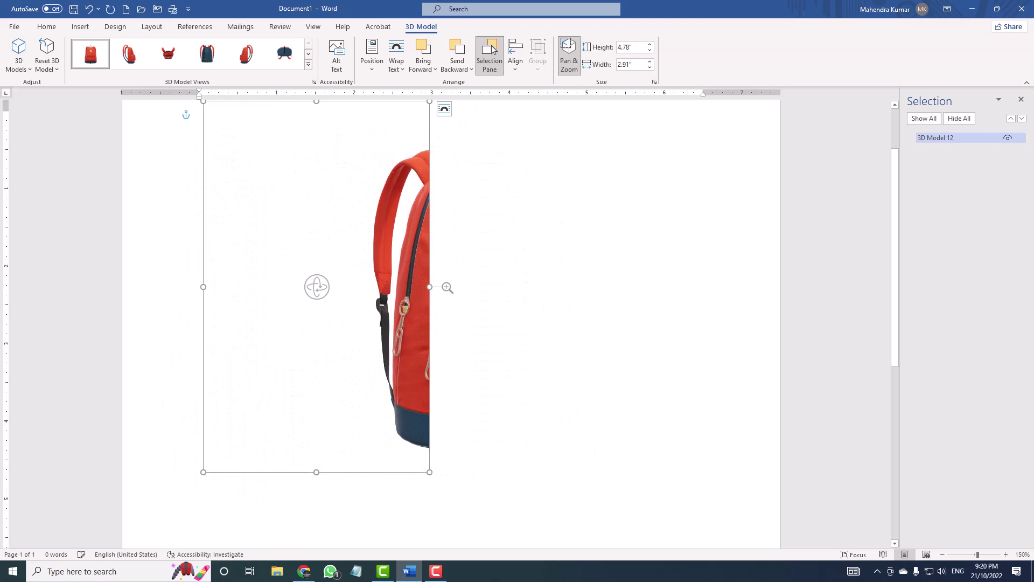
{"action": "left_click_drag", "start_coordinate": [423, 267], "coordinate": [244, 231]}
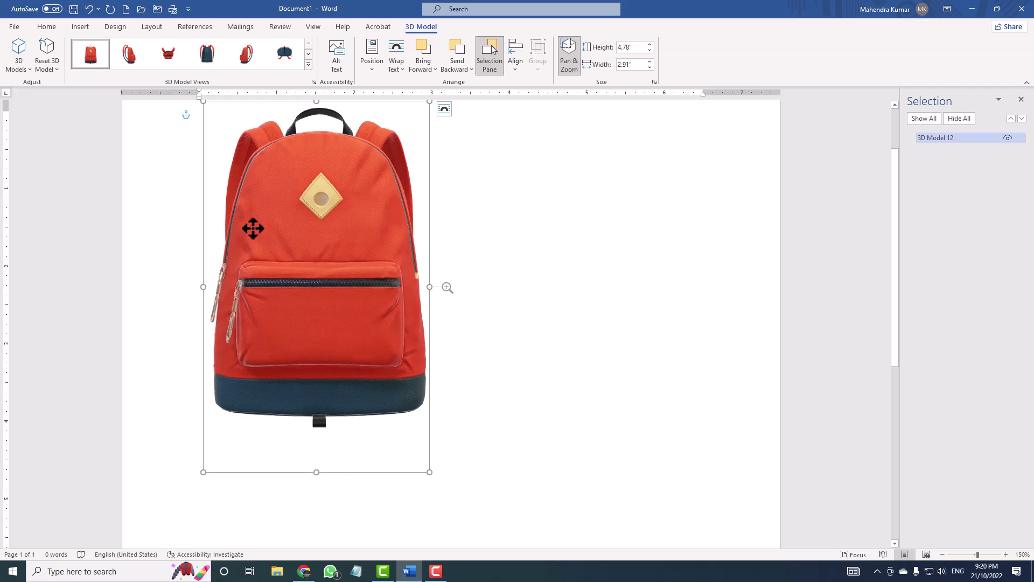
{"action": "key", "text": "Escape"}
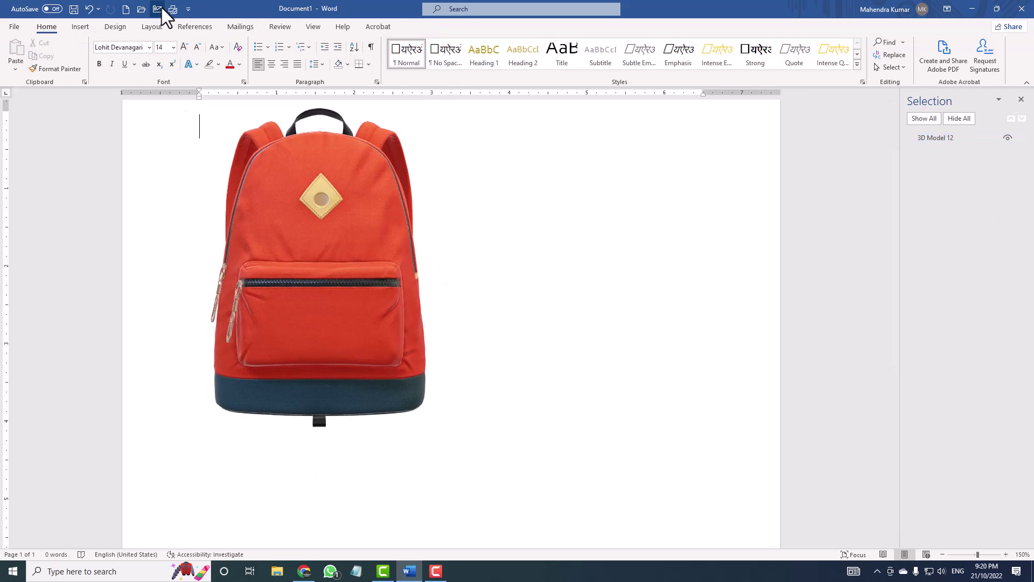
- Delete the backpack 3D model from the page
{"action": "left_click", "coordinate": [87, 27]}
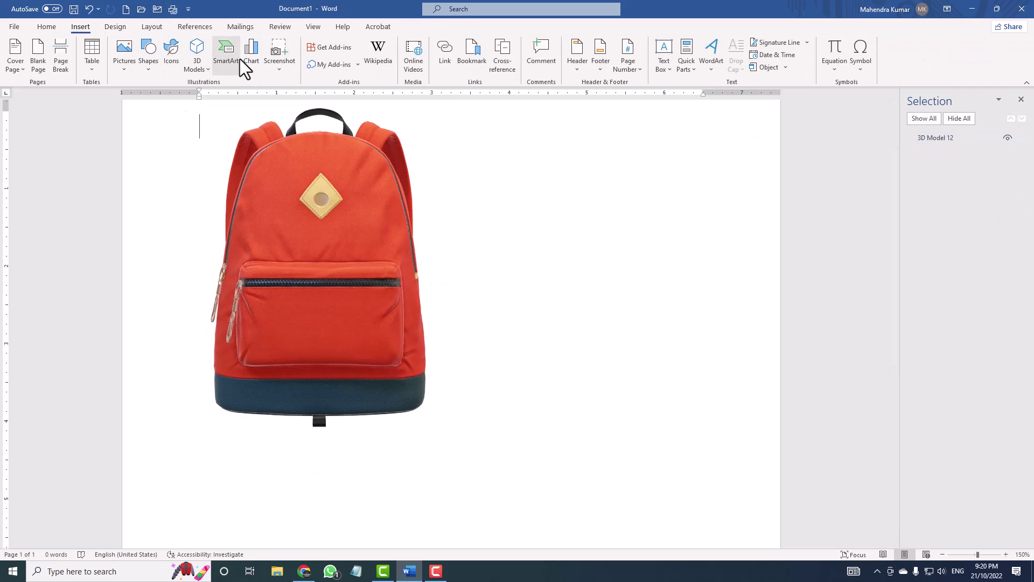
{"action": "left_click", "coordinate": [298, 167]}
{"action": "key", "text": "Delete"}
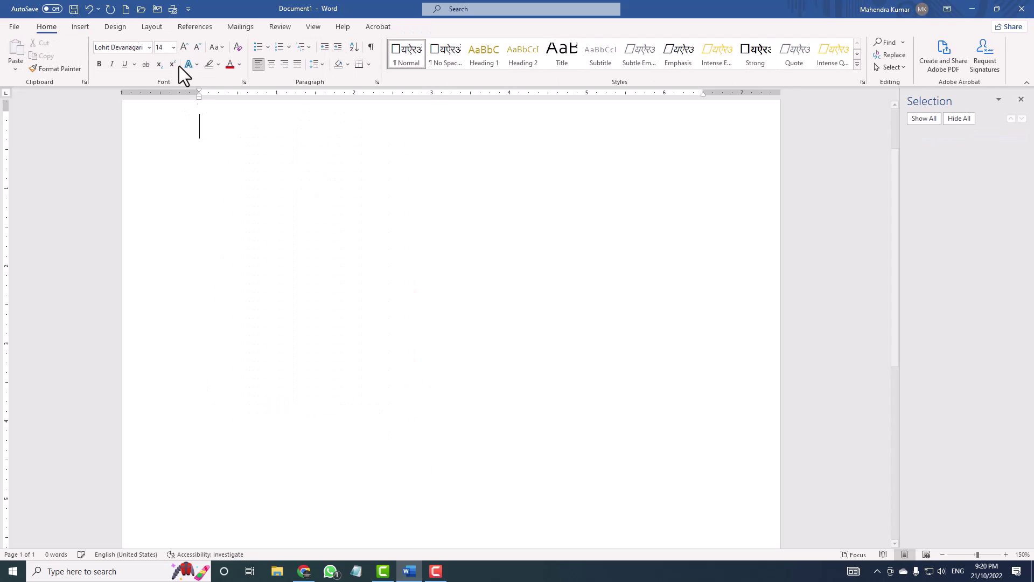
- Insert a Radial Cluster SmartArt graphic from the Cycle category
{"action": "left_click", "coordinate": [83, 26]}
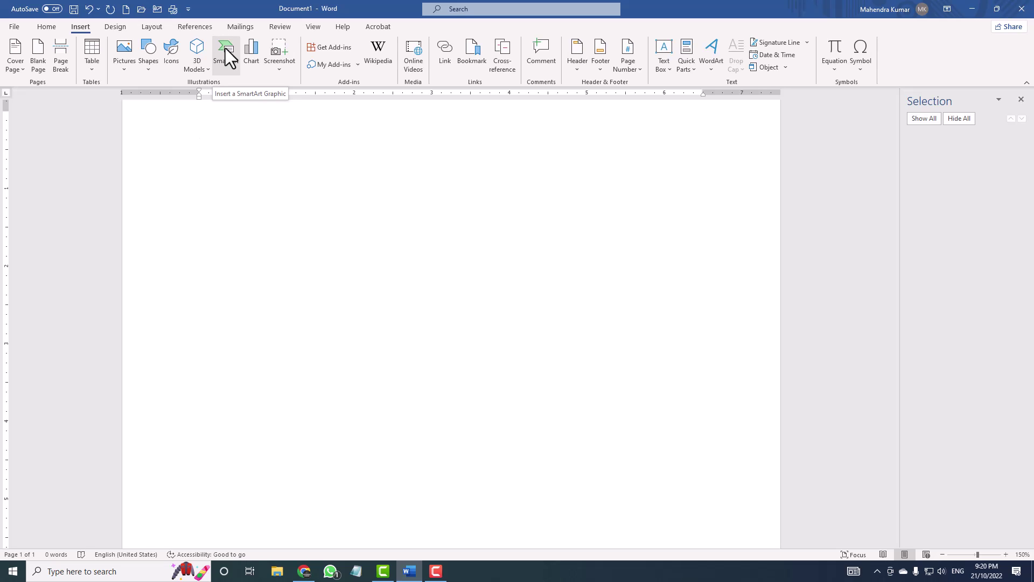
{"action": "left_click", "coordinate": [226, 47]}
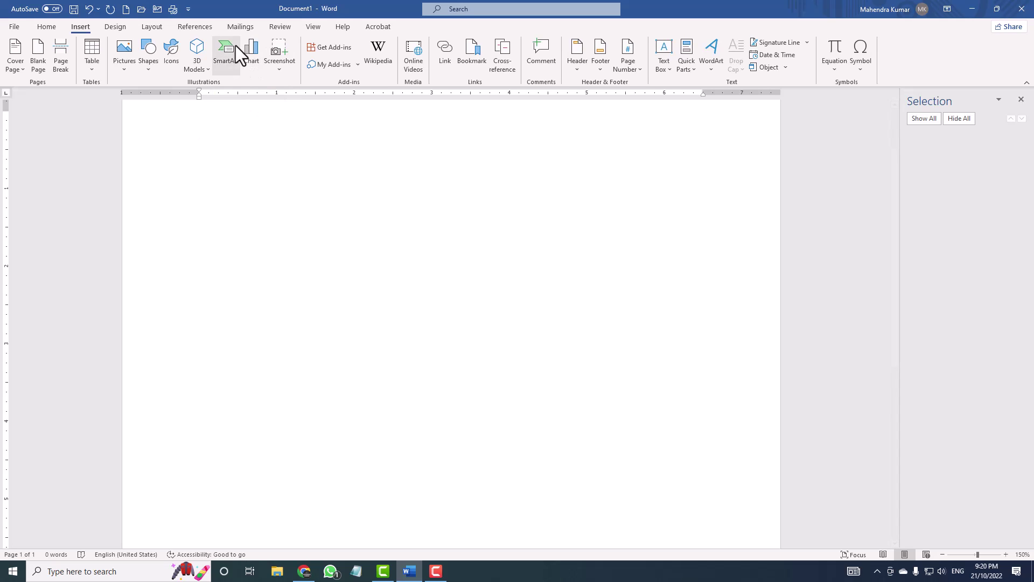
{"action": "left_click", "coordinate": [356, 219]}
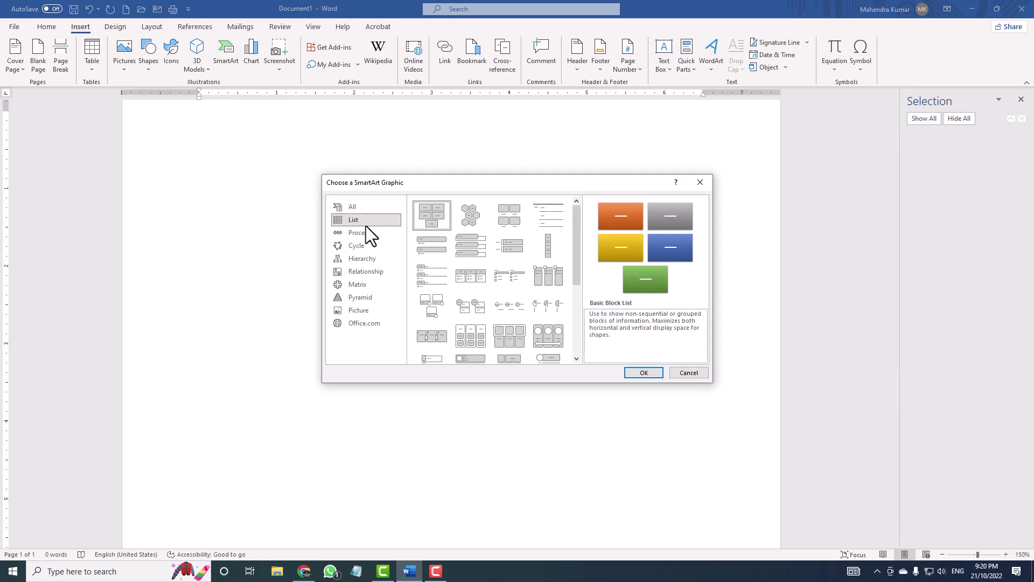
{"action": "left_click", "coordinate": [368, 231]}
{"action": "left_click", "coordinate": [372, 242]}
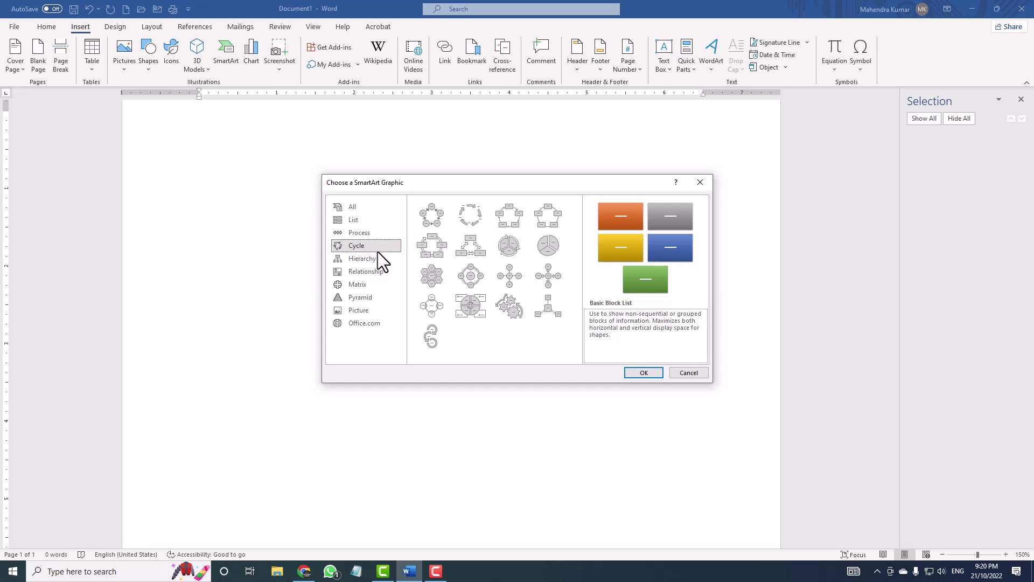
{"action": "left_click", "coordinate": [380, 254]}
{"action": "left_click", "coordinate": [380, 245]}
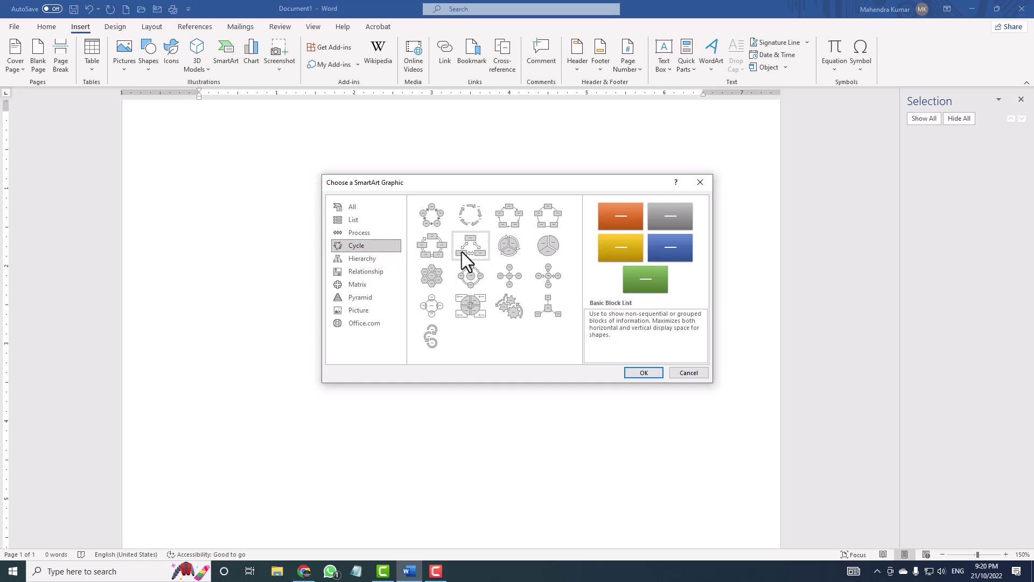
{"action": "left_click", "coordinate": [549, 304]}
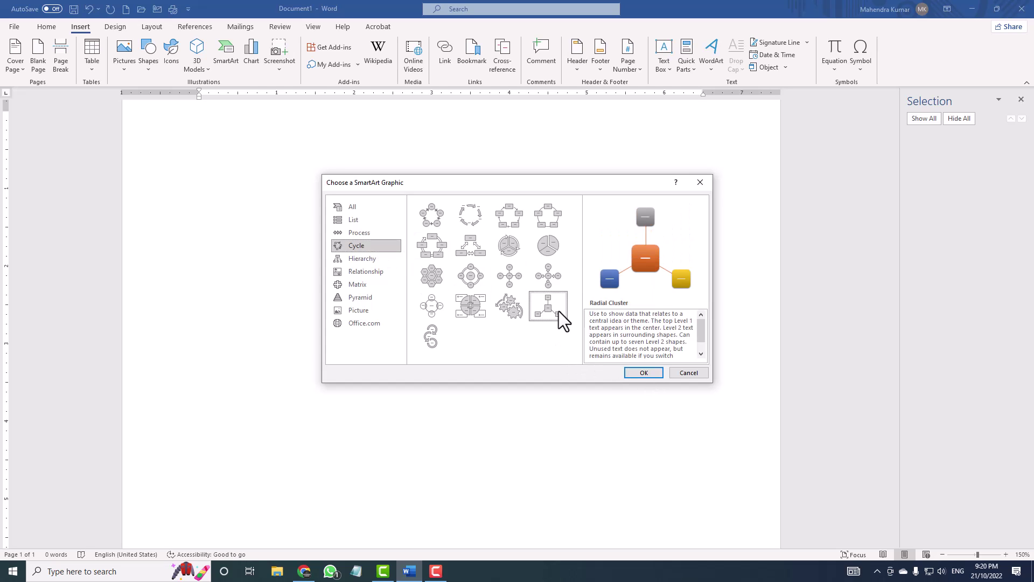
{"action": "left_click", "coordinate": [643, 373]}
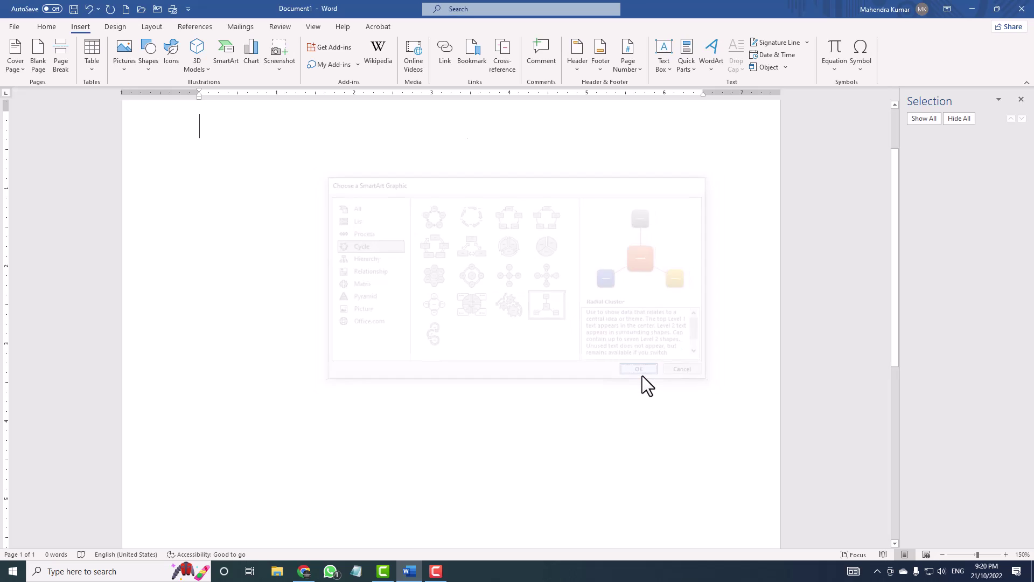
- Label the SmartArt's central shape Demo and its three surrounding shapes One, Two and Three, going clockwise from the upper one
{"action": "left_click", "coordinate": [440, 275]}
{"action": "type", "text": "Demo"}
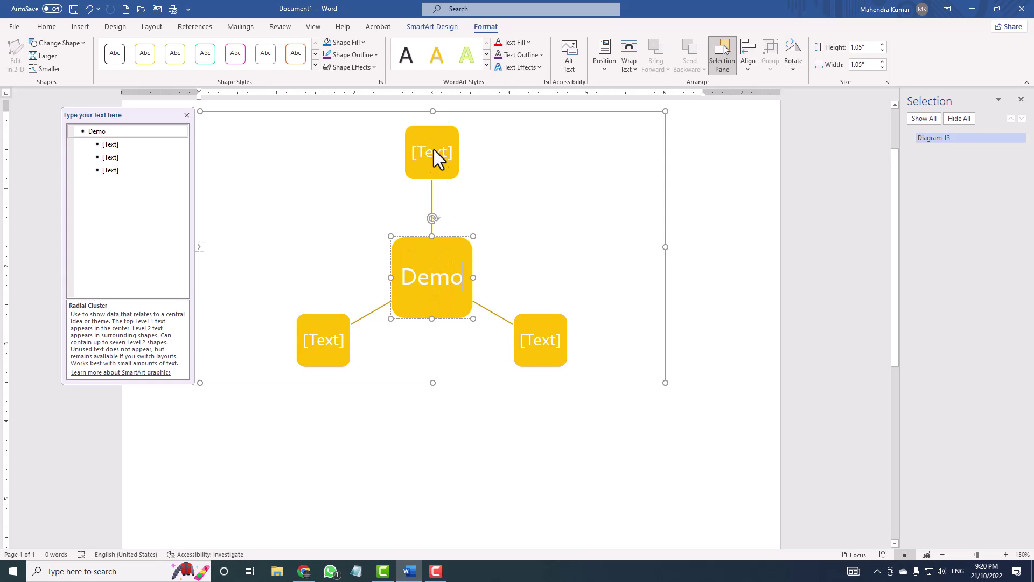
{"action": "left_click", "coordinate": [435, 154]}
{"action": "type", "text": "One"}
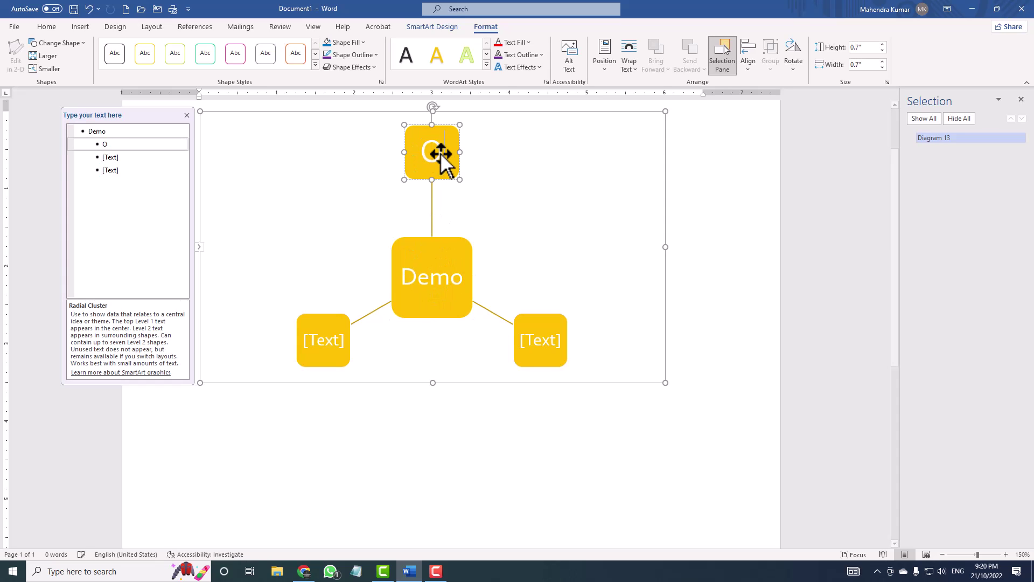
{"action": "left_click", "coordinate": [541, 345]}
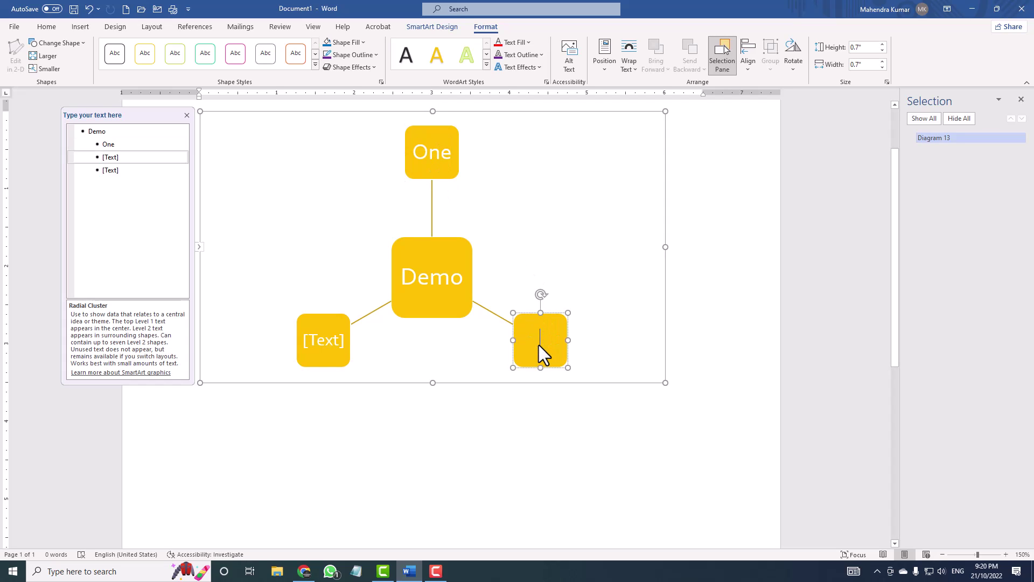
{"action": "type", "text": "Two"}
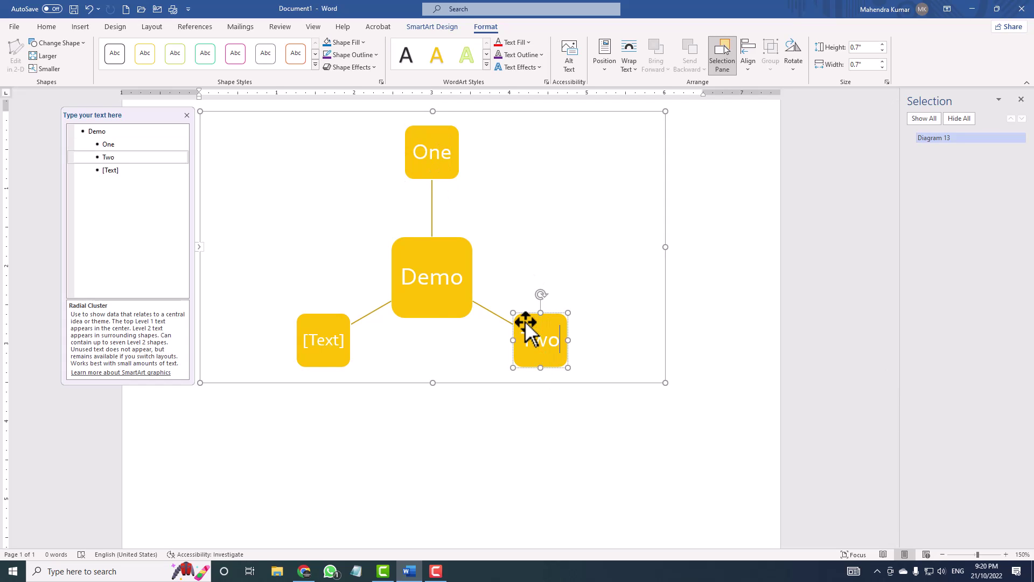
{"action": "left_click", "coordinate": [324, 341]}
{"action": "type", "text": "Three"}
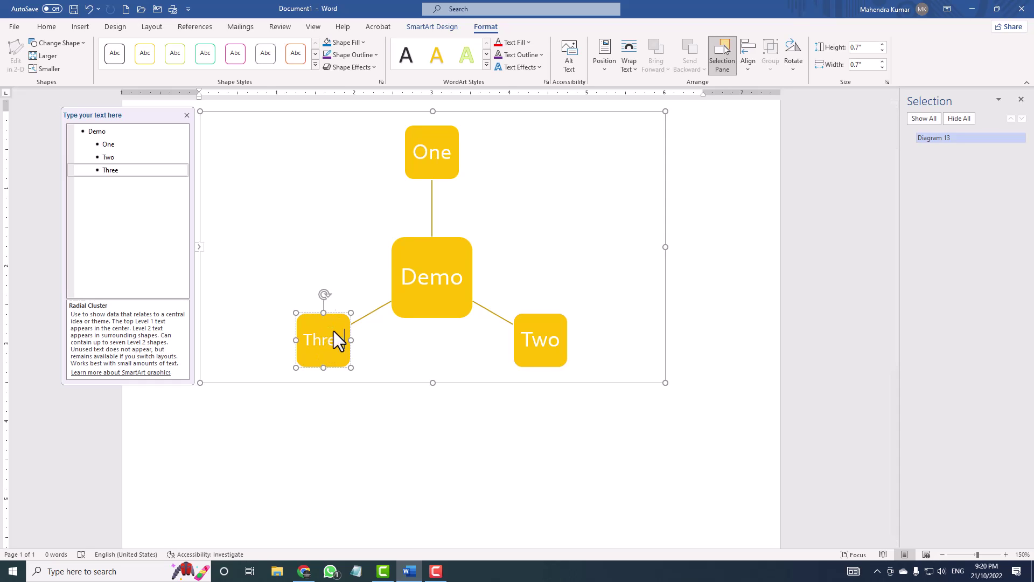
- Add three more same-level entries after Three, named Four, Five and Six, and deselect the diagram
{"action": "left_click", "coordinate": [149, 172]}
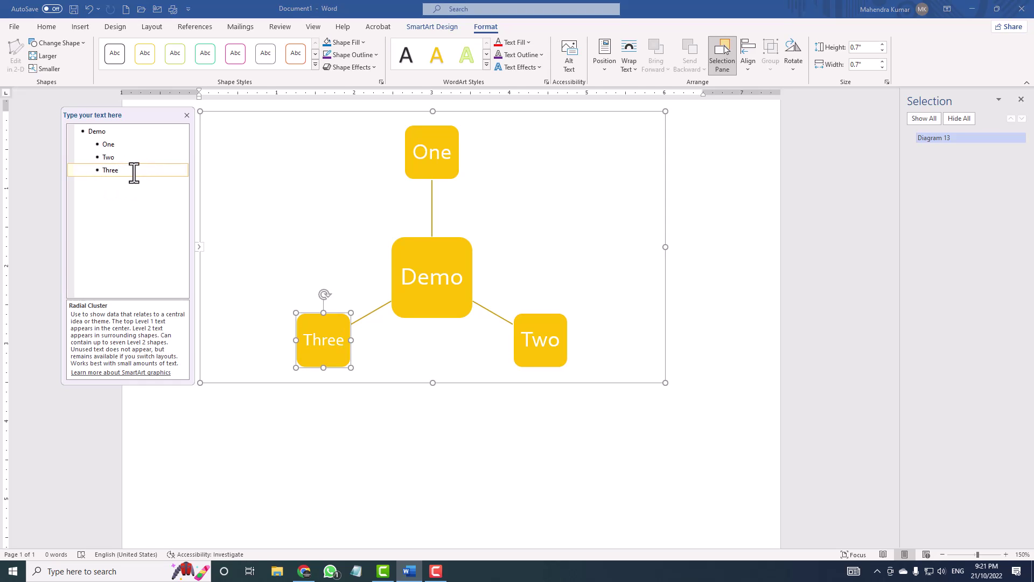
{"action": "key", "text": "Return"}
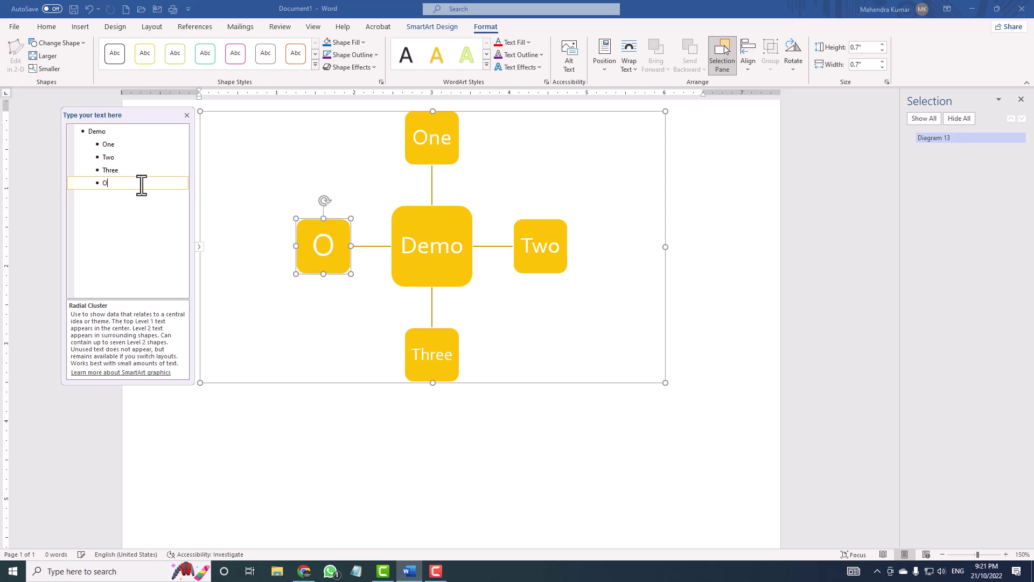
{"action": "type", "text": "Four"}
{"action": "key", "text": "Return"}
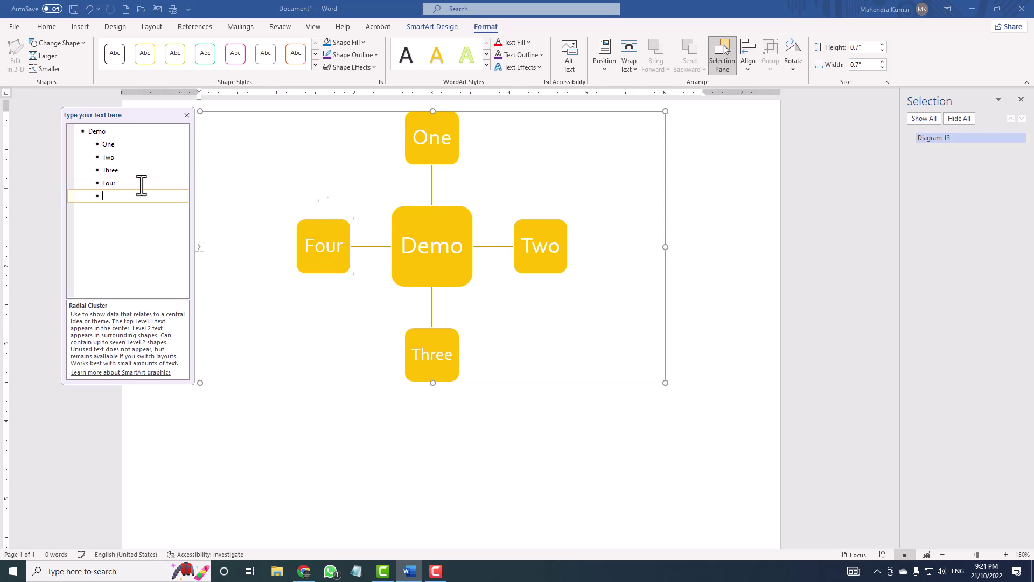
{"action": "type", "text": "Five"}
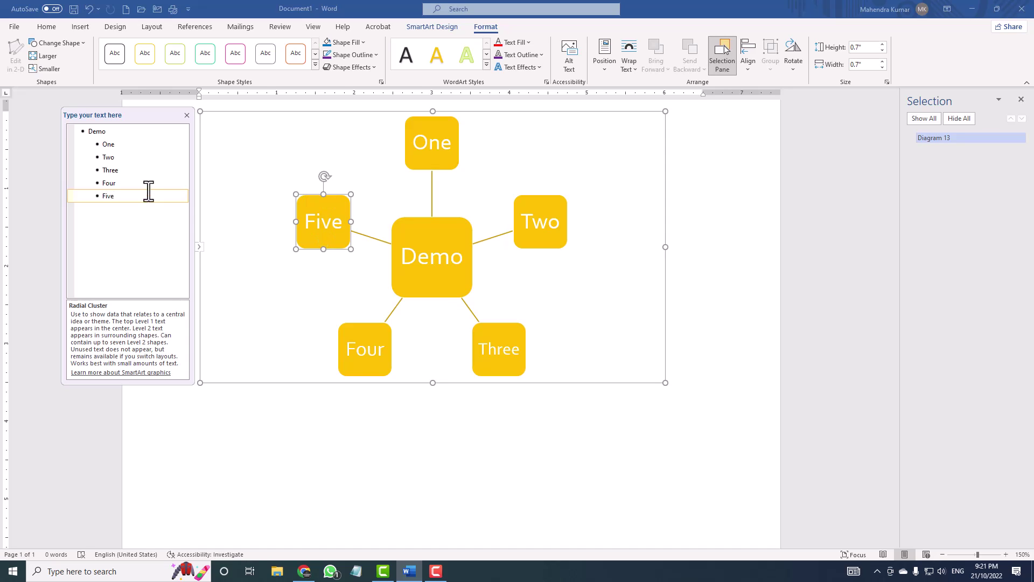
{"action": "key", "text": "Return"}
{"action": "type", "text": "Six"}
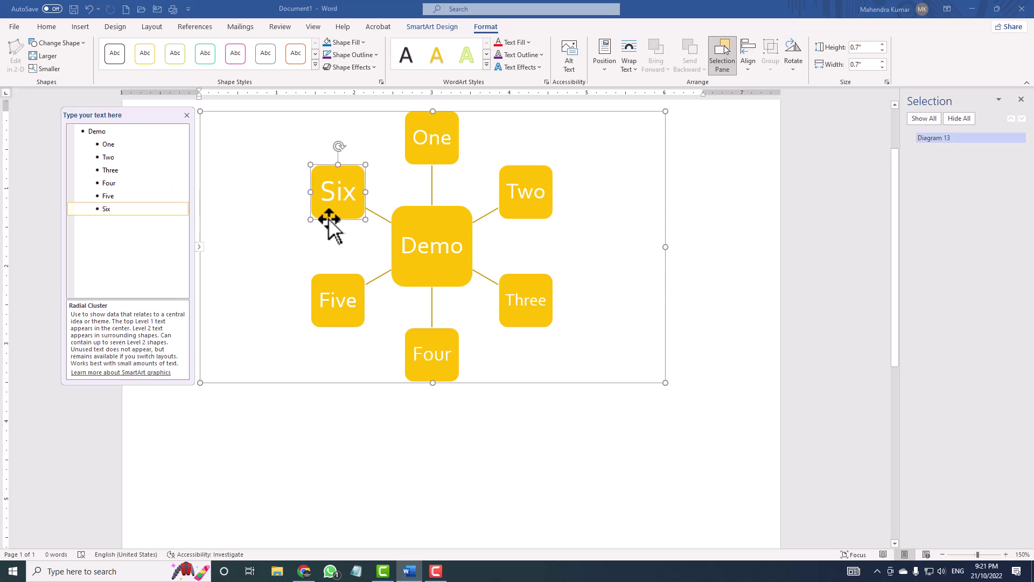
{"action": "left_click", "coordinate": [694, 149]}
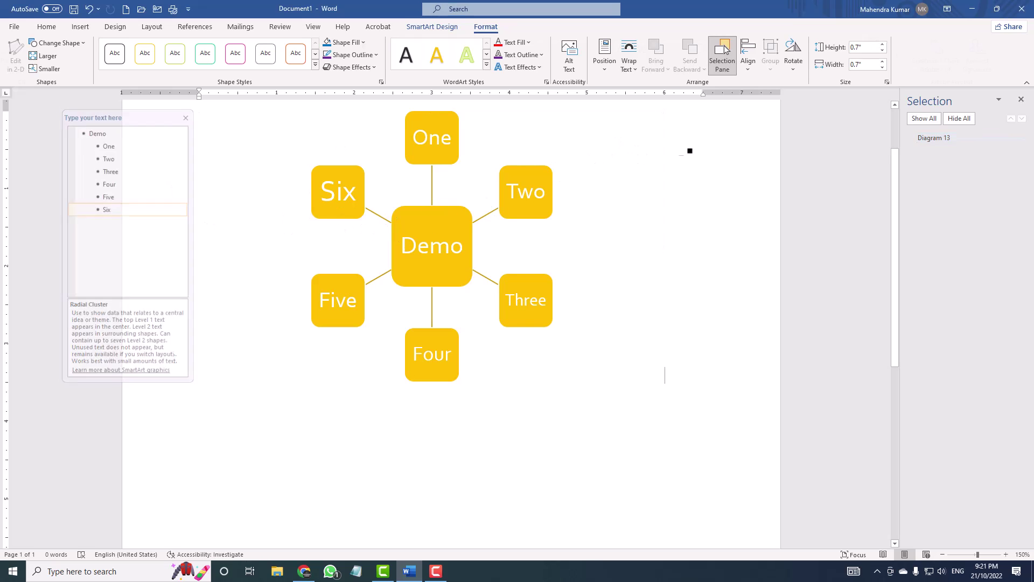
- Give the whole SmartArt diagram's frame an outline in the lightest lime-green theme colour
{"action": "left_click", "coordinate": [575, 177]}
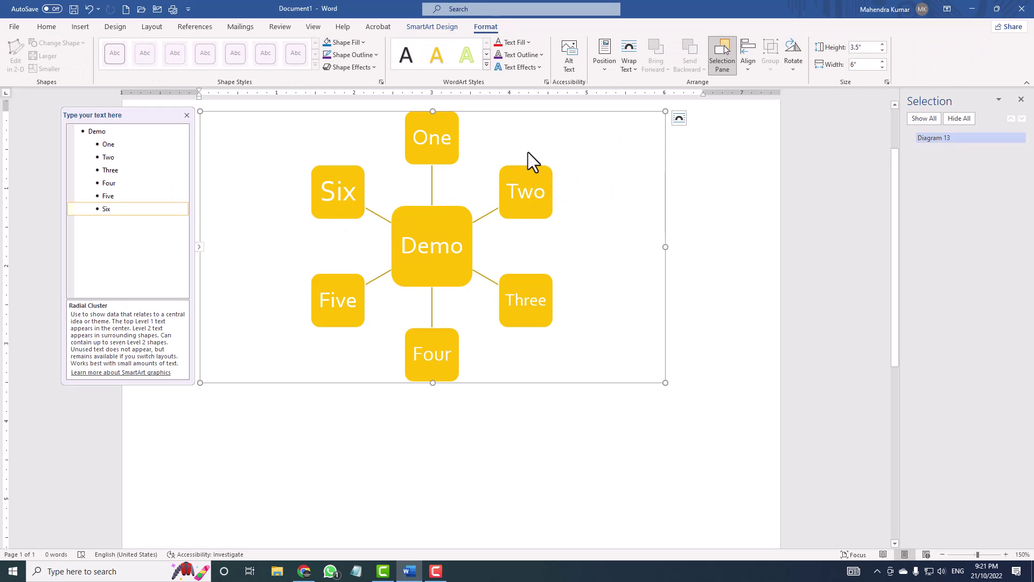
{"action": "left_click", "coordinate": [358, 46]}
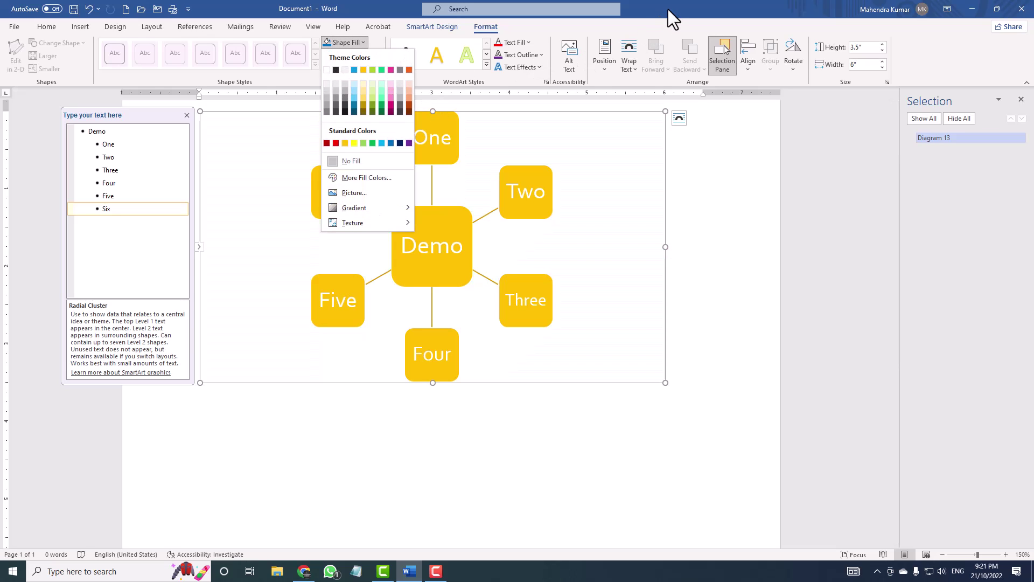
{"action": "left_click", "coordinate": [668, 8]}
{"action": "left_click", "coordinate": [358, 56]}
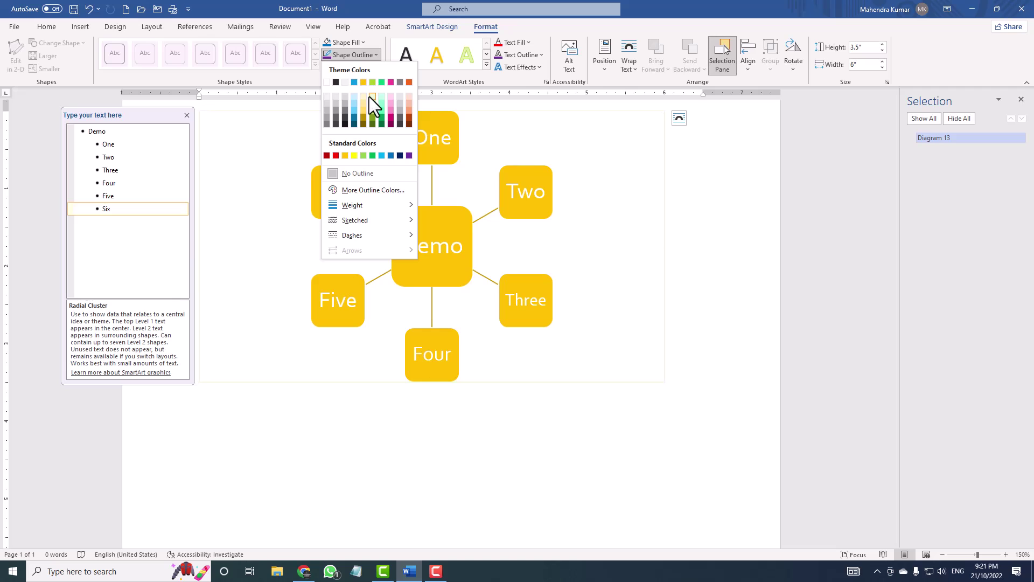
{"action": "left_click", "coordinate": [376, 99]}
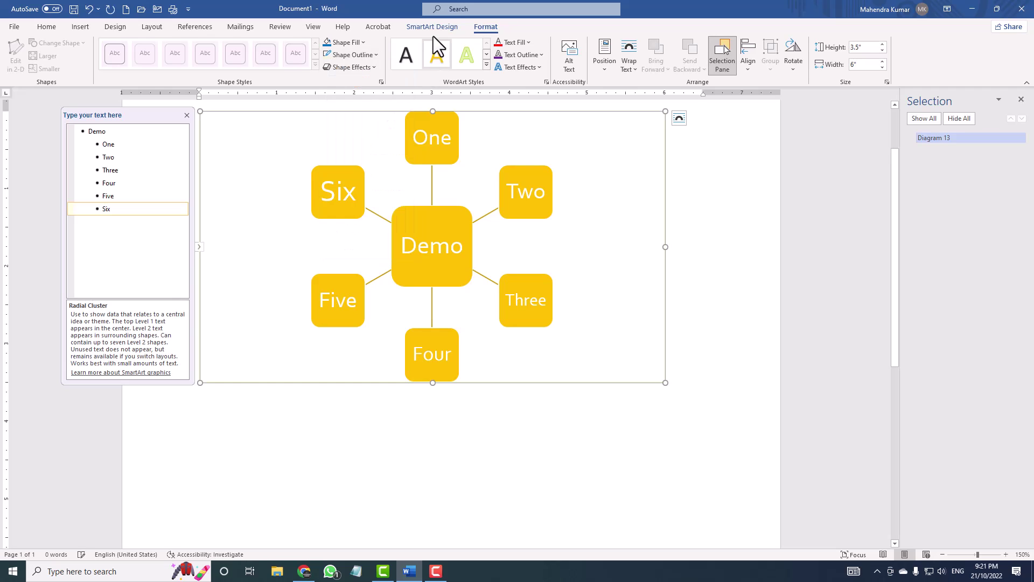
- Apply the pale, soft-bevelled 3D style to the SmartArt and change its layout to Basic Radial
{"action": "left_click", "coordinate": [433, 27]}
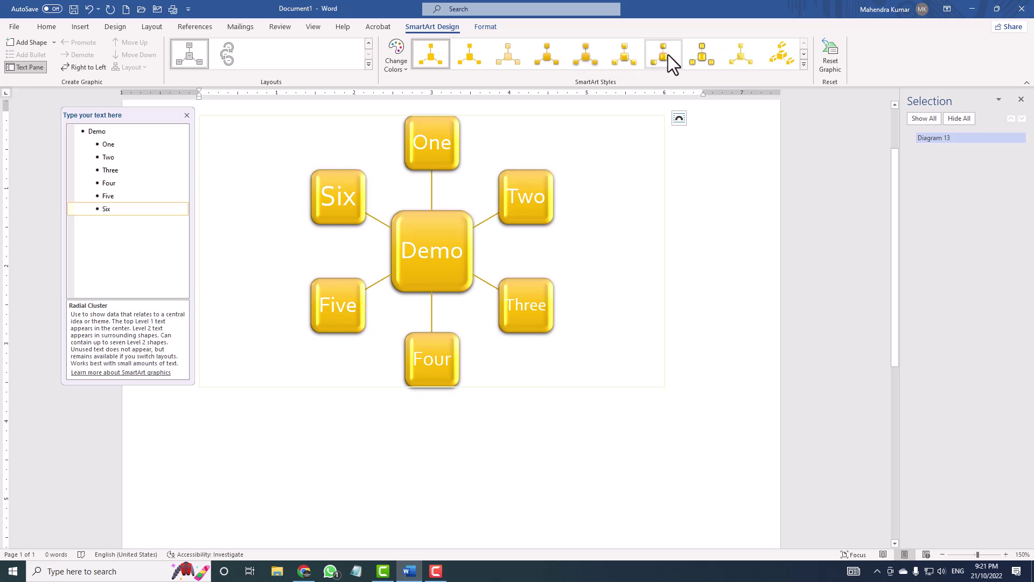
{"action": "left_click", "coordinate": [739, 56]}
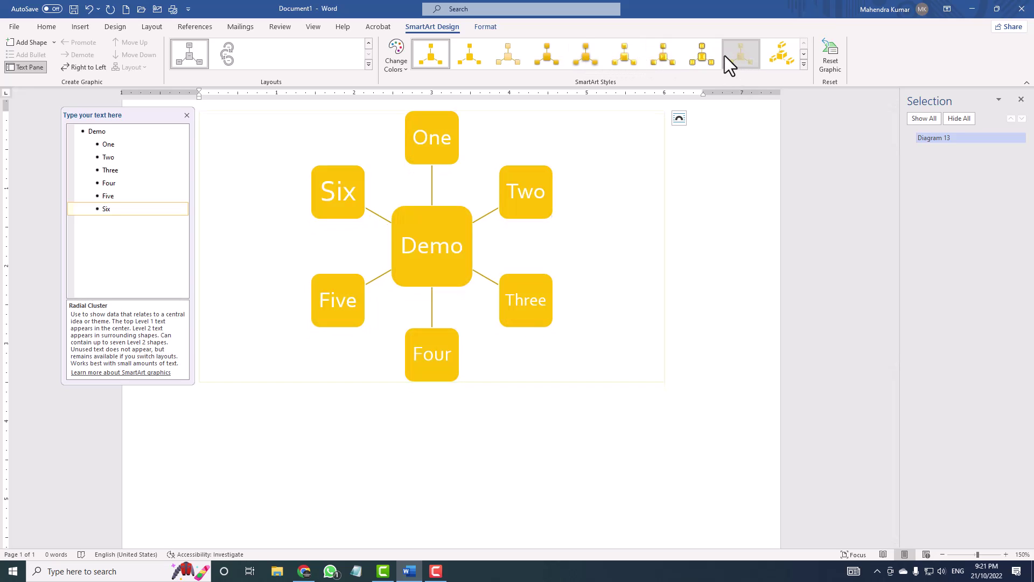
{"action": "left_click", "coordinate": [367, 64]}
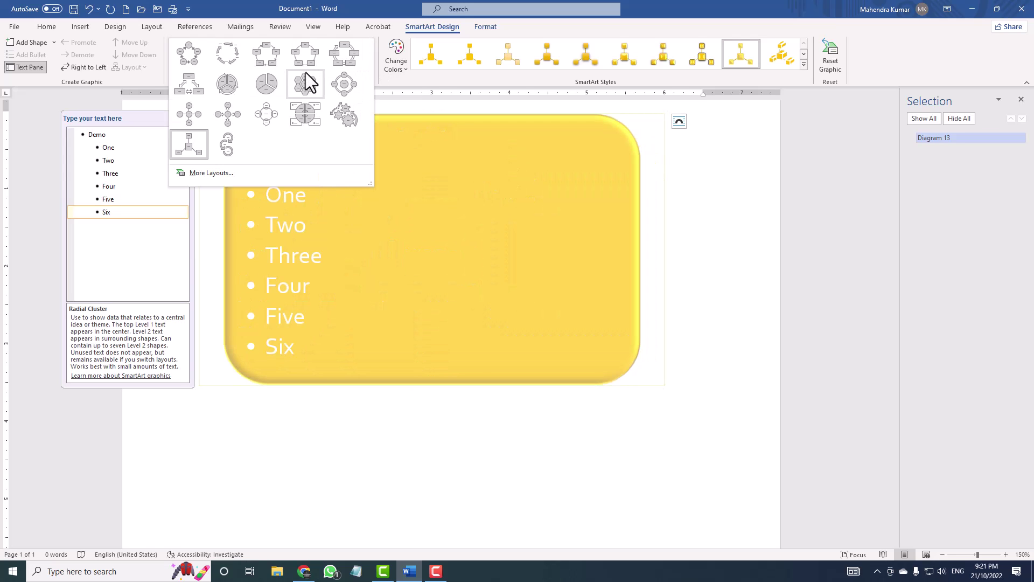
{"action": "left_click", "coordinate": [235, 112]}
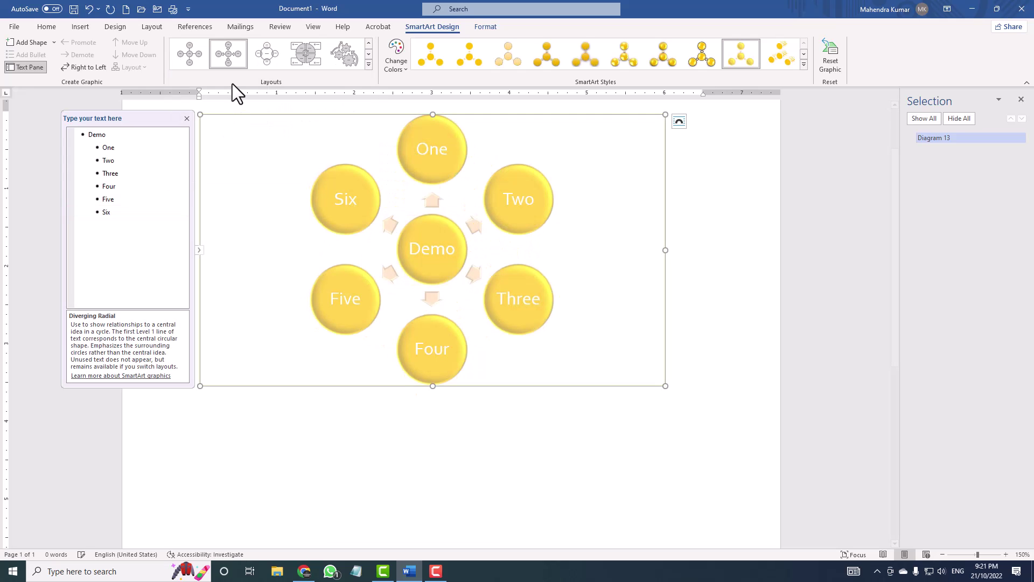
{"action": "left_click", "coordinate": [203, 54]}
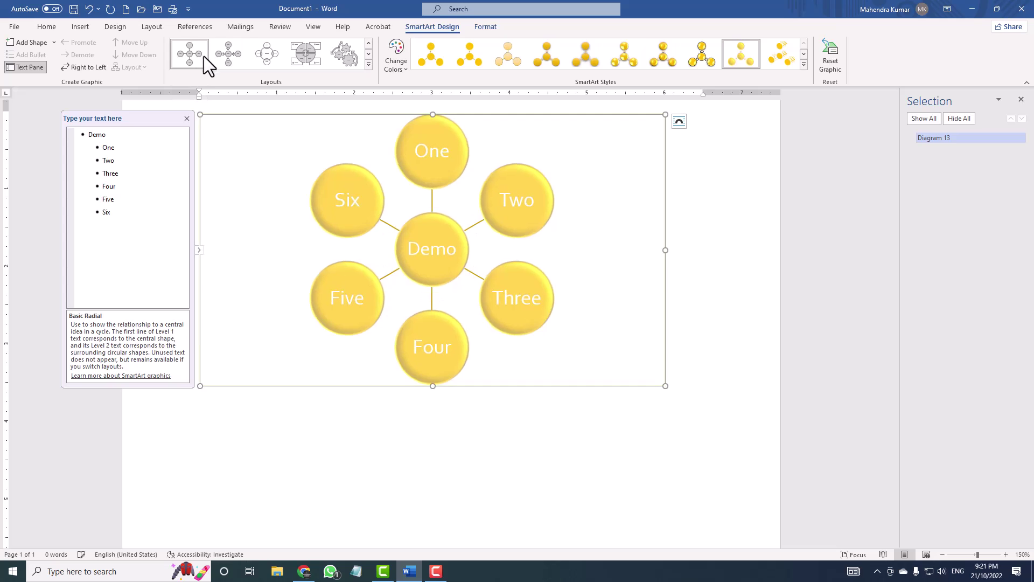
- Recolour the SmartArt with the Colorful variant that has a green centre and pink-to-purple-to-grey outer circles
{"action": "left_click", "coordinate": [733, 60]}
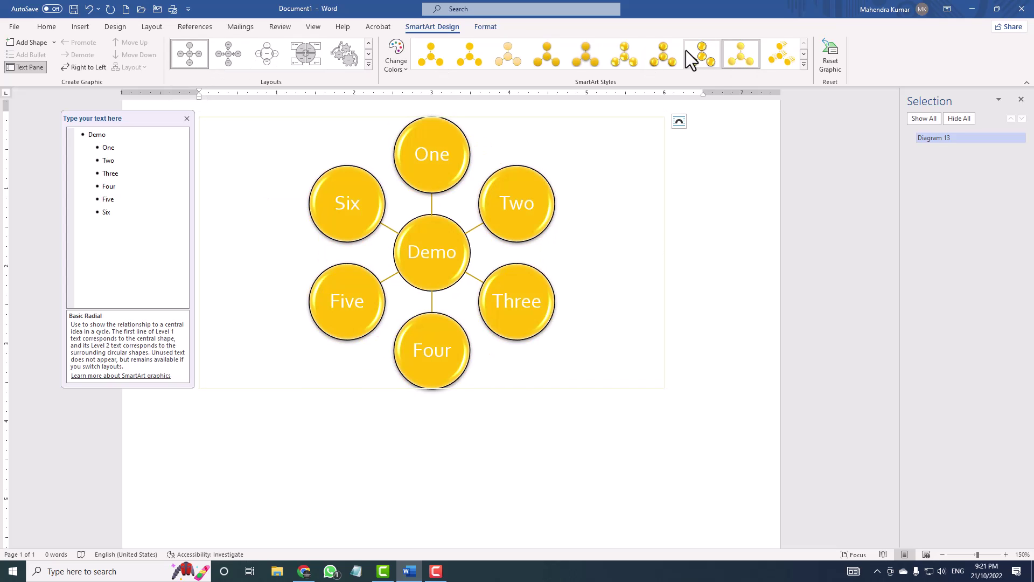
{"action": "left_click", "coordinate": [396, 62]}
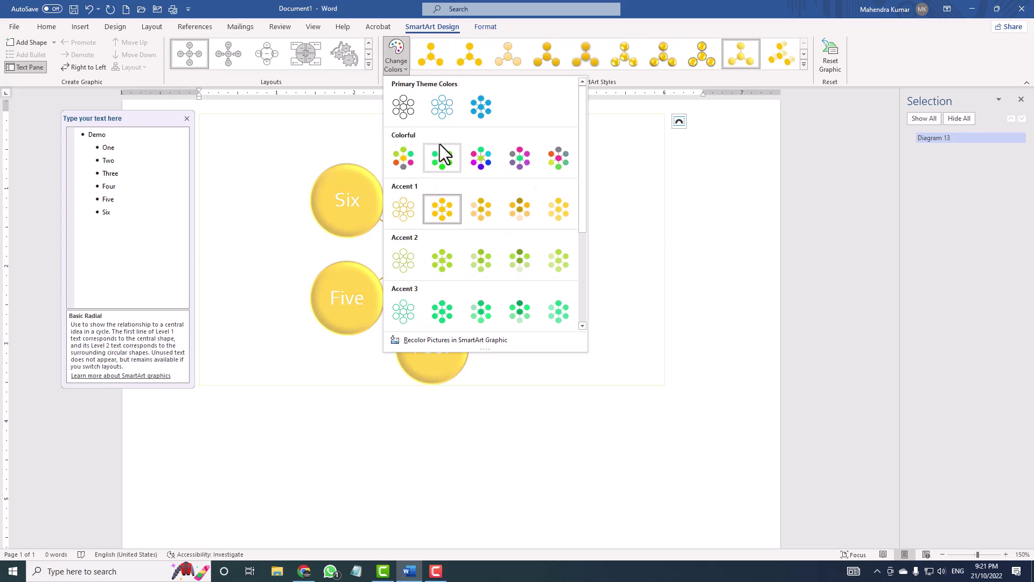
{"action": "key", "text": "Escape"}
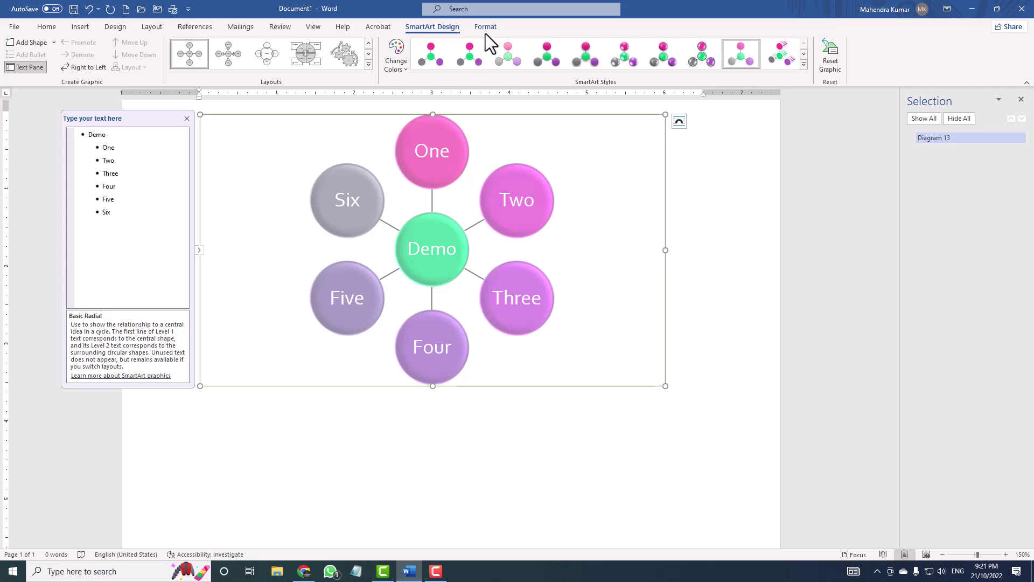
- Add five blank outer circles to the radial diagram after Six
{"action": "left_click", "coordinate": [37, 42]}
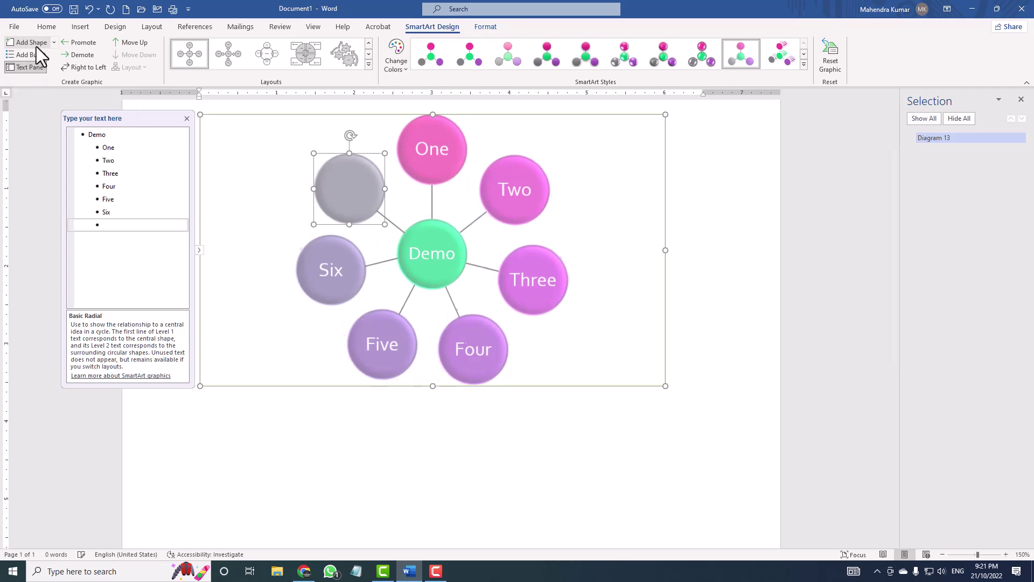
{"action": "left_click", "coordinate": [39, 44]}
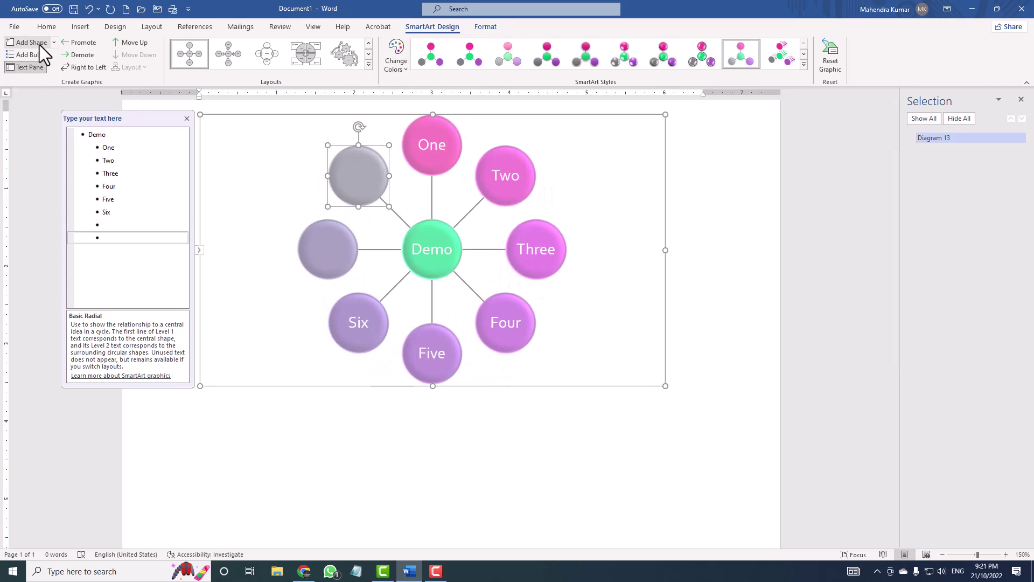
{"action": "left_click", "coordinate": [40, 44]}
{"action": "left_click", "coordinate": [40, 44]}
{"action": "left_click", "coordinate": [40, 44]}
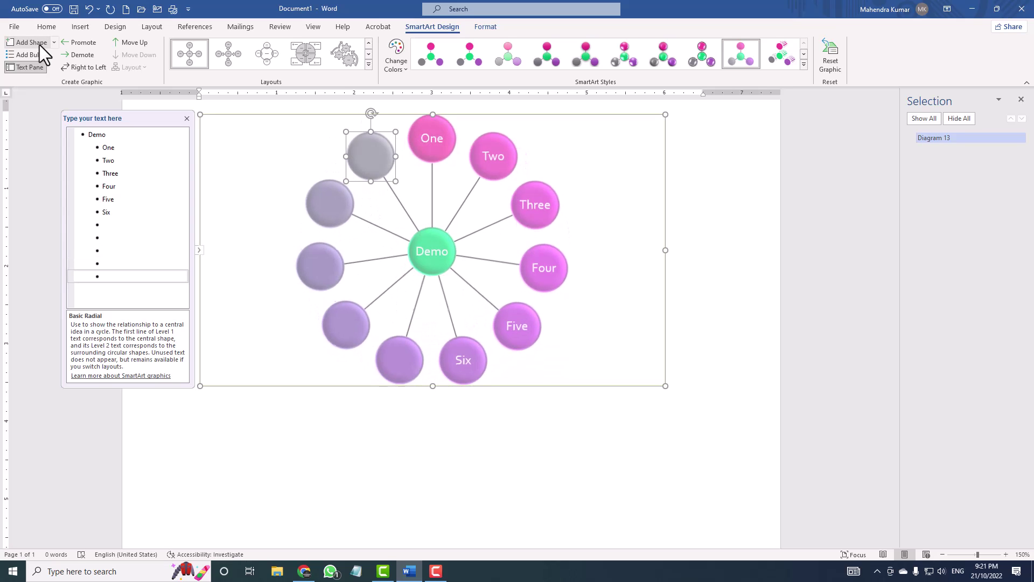
- Add three more blank outer circles to the radial diagram and move the last one up three places in the order
{"action": "left_click", "coordinate": [39, 44]}
{"action": "left_click", "coordinate": [40, 45]}
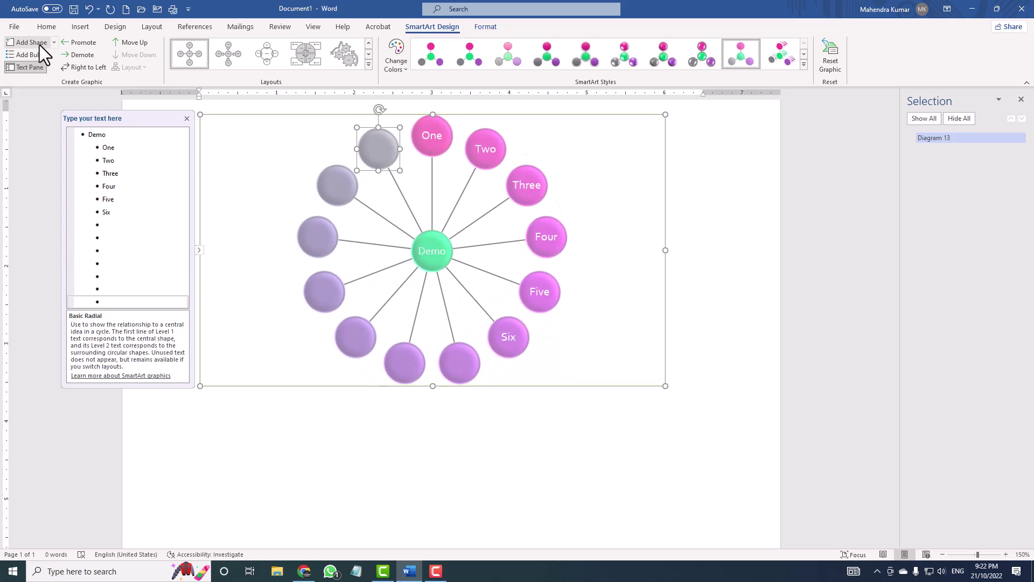
{"action": "left_click", "coordinate": [39, 44]}
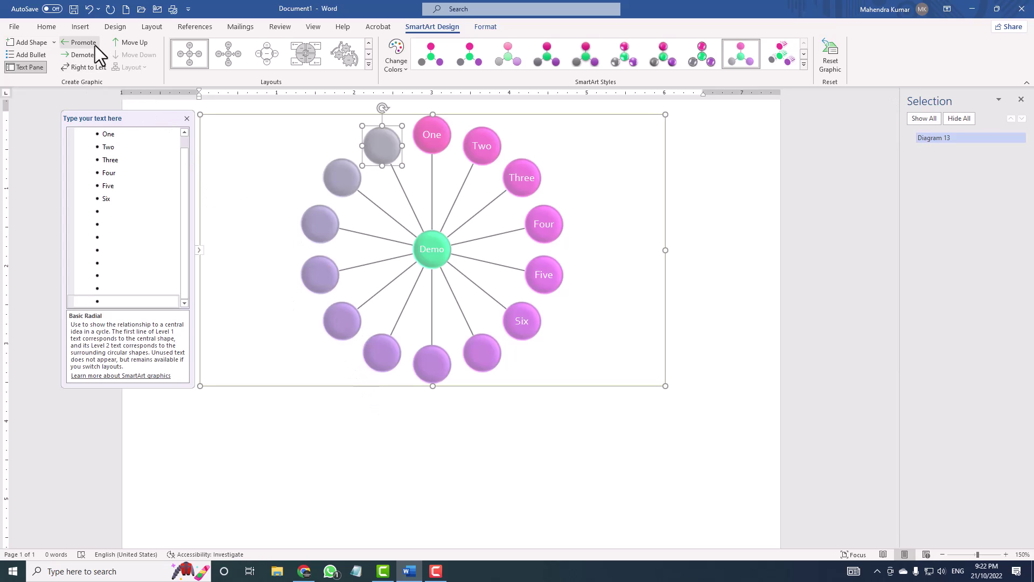
{"action": "left_click", "coordinate": [121, 43]}
{"action": "left_click", "coordinate": [120, 43]}
{"action": "left_click", "coordinate": [122, 44]}
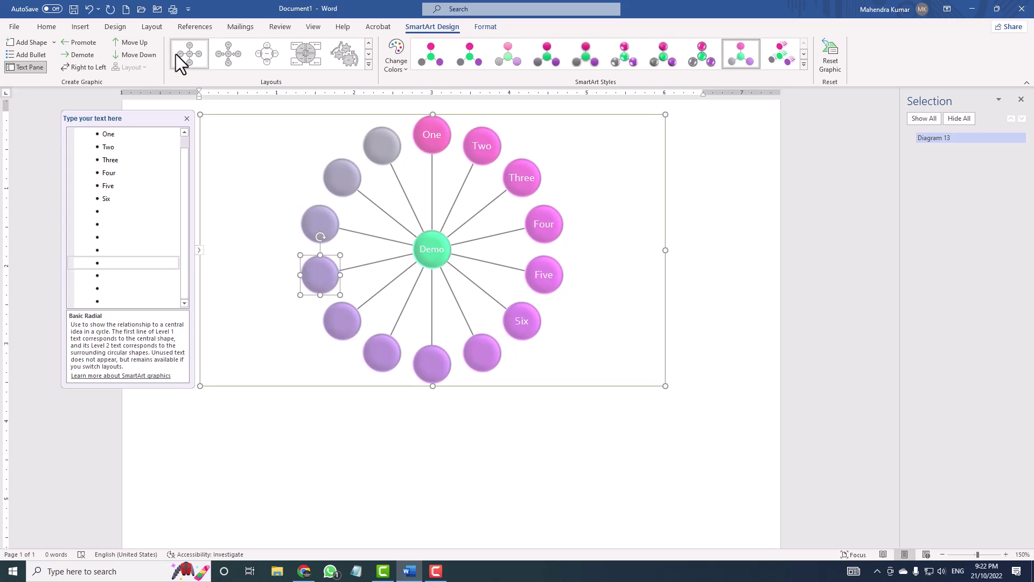
- Apply the SmartArt style with pale gradient circles, thin dark outlines and dark text
{"action": "left_click", "coordinate": [615, 49]}
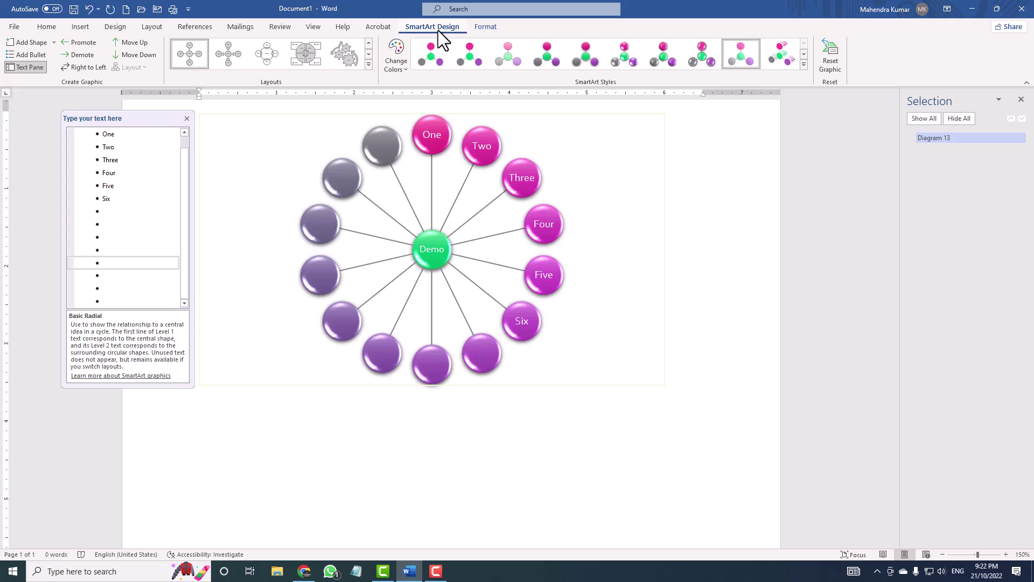
{"action": "left_click", "coordinate": [512, 53]}
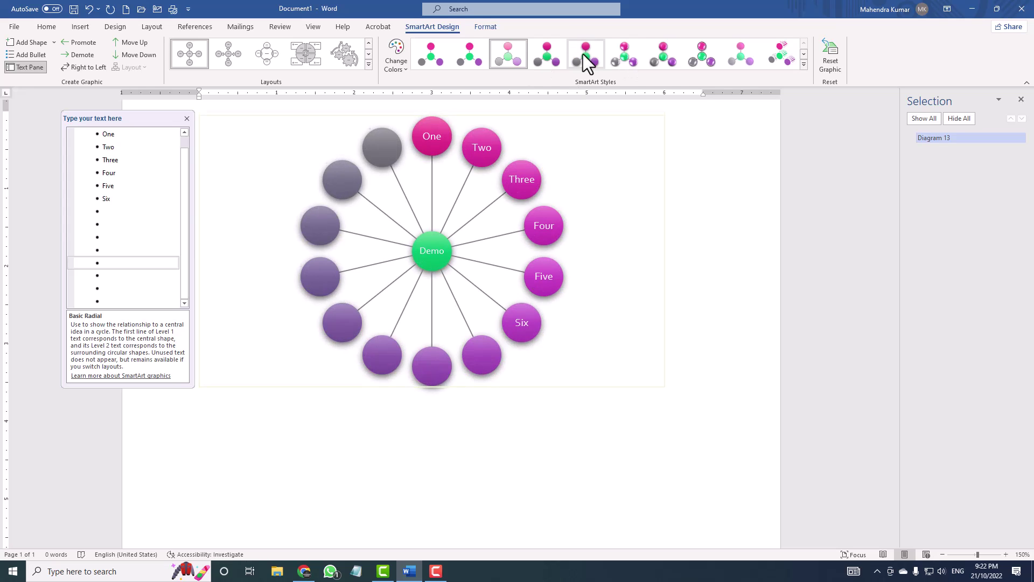
{"action": "left_click", "coordinate": [487, 28]}
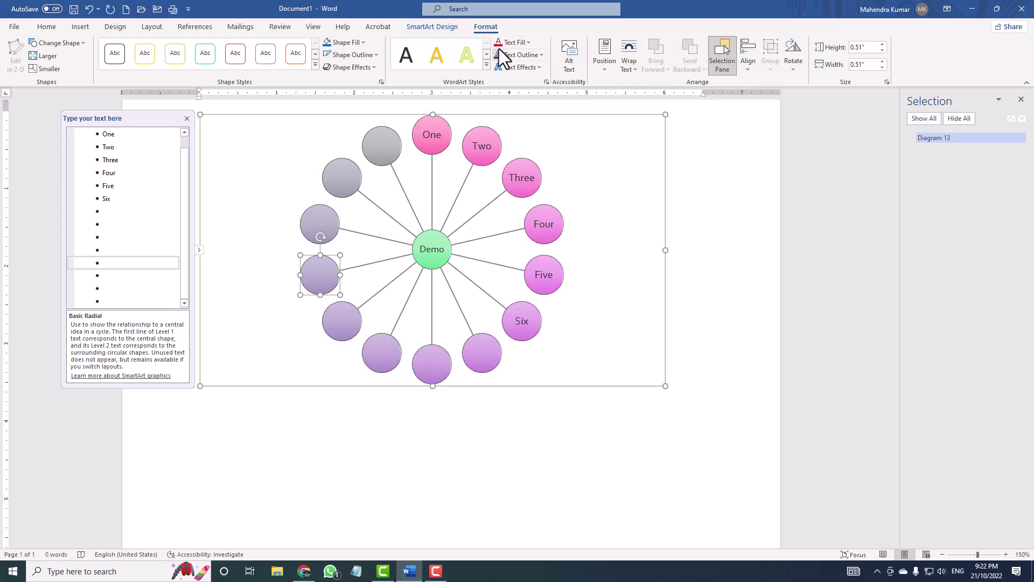
{"action": "left_click", "coordinate": [508, 43]}
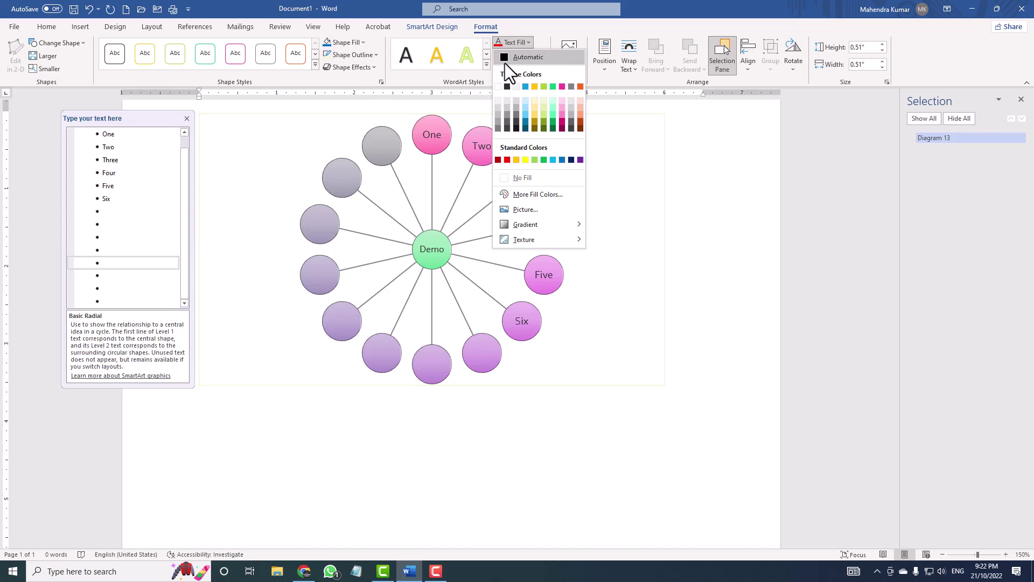
{"action": "left_click", "coordinate": [416, 144]}
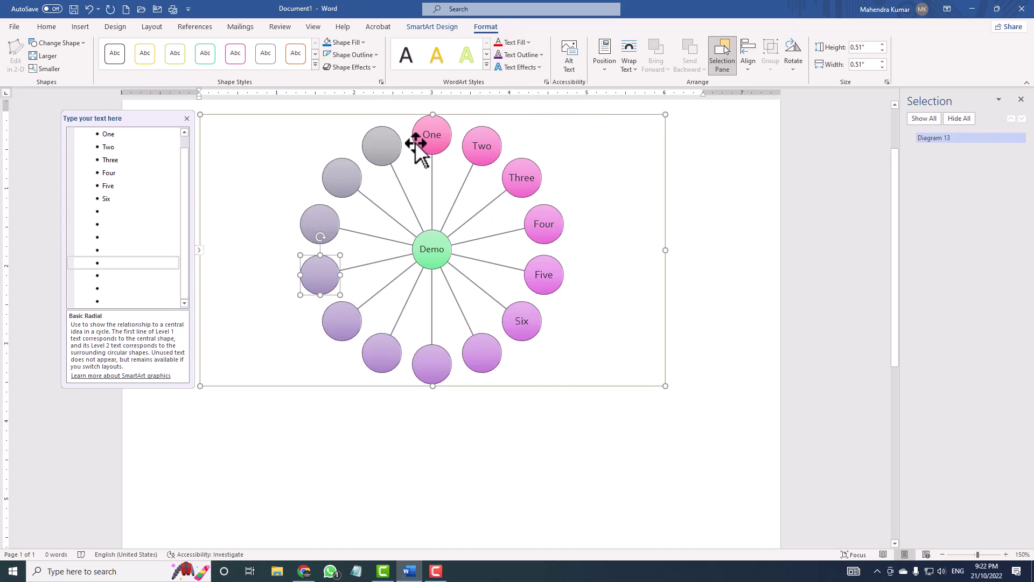
{"action": "left_click", "coordinate": [353, 43]}
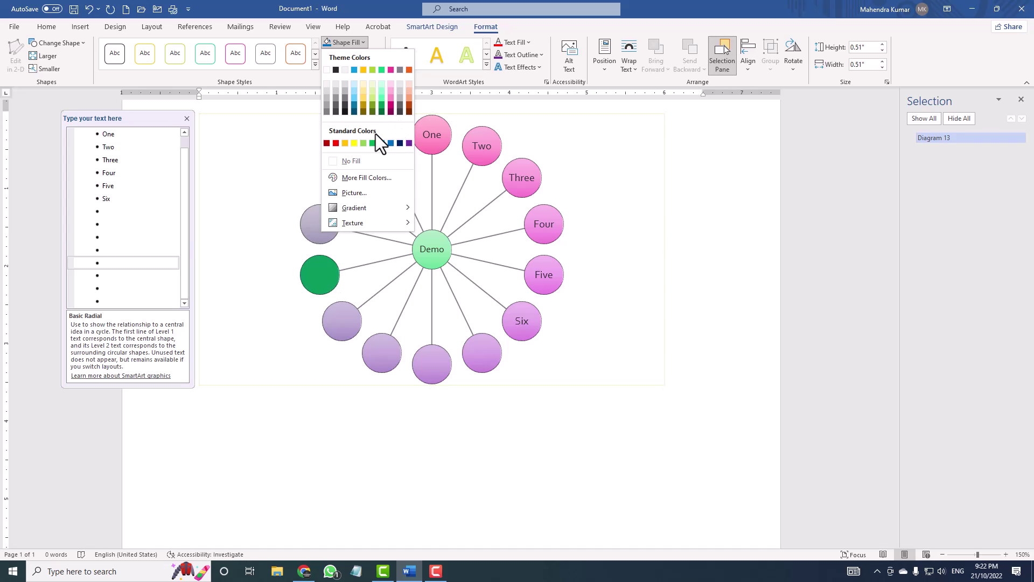
{"action": "left_click", "coordinate": [333, 263]}
- Select every shape in the diagram and apply the solid pink Colored Fill shape style
{"action": "key", "text": "ctrl+a"}
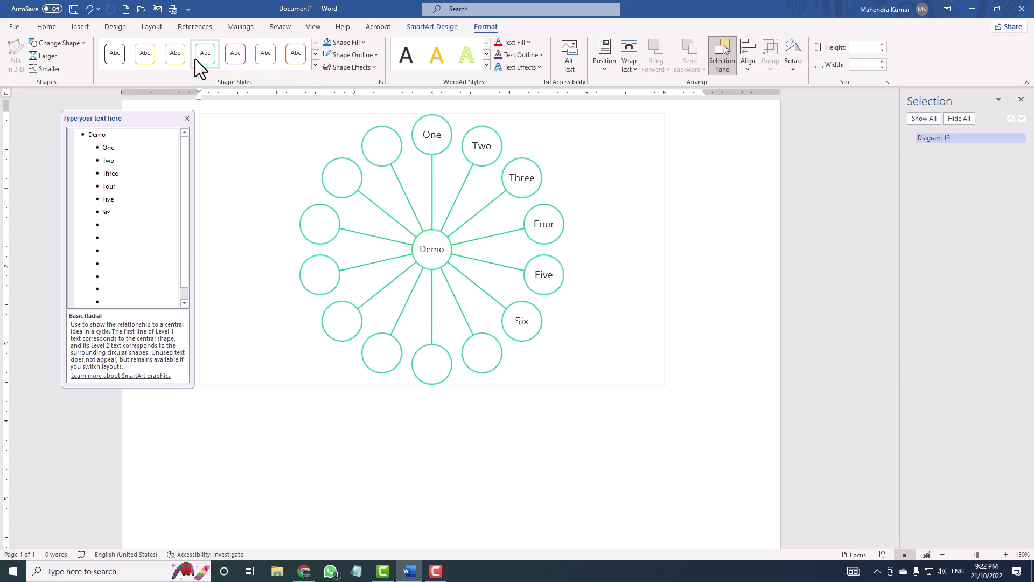
{"action": "left_click", "coordinate": [315, 65]}
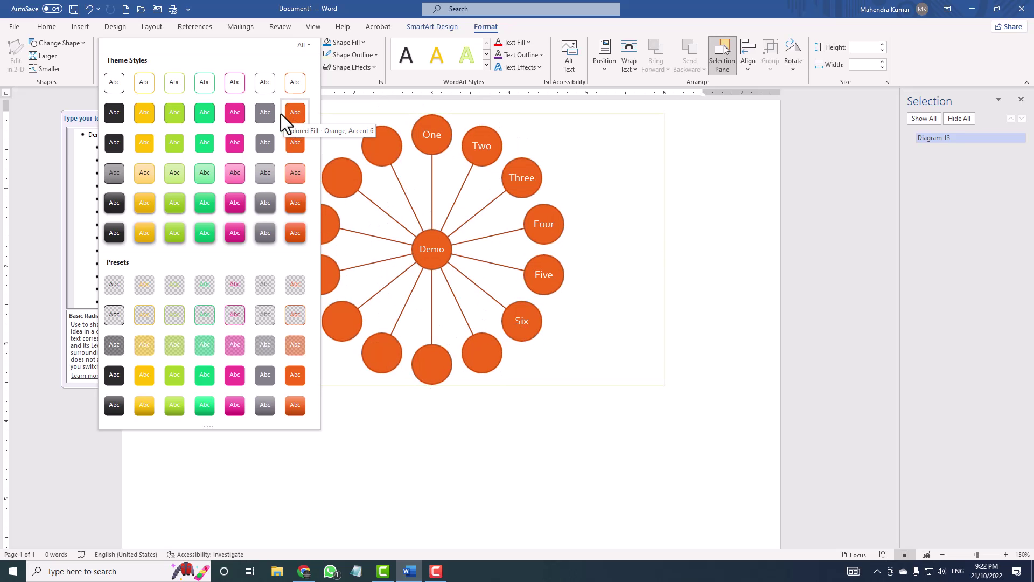
{"action": "left_click", "coordinate": [228, 111]}
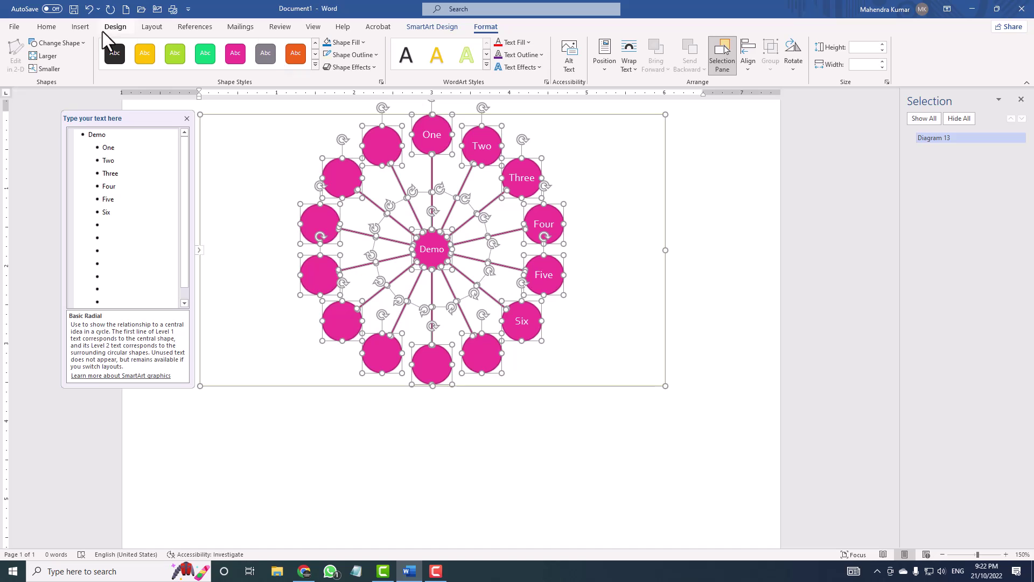
- Delete the whole SmartArt diagram from the page
{"action": "left_click", "coordinate": [81, 27]}
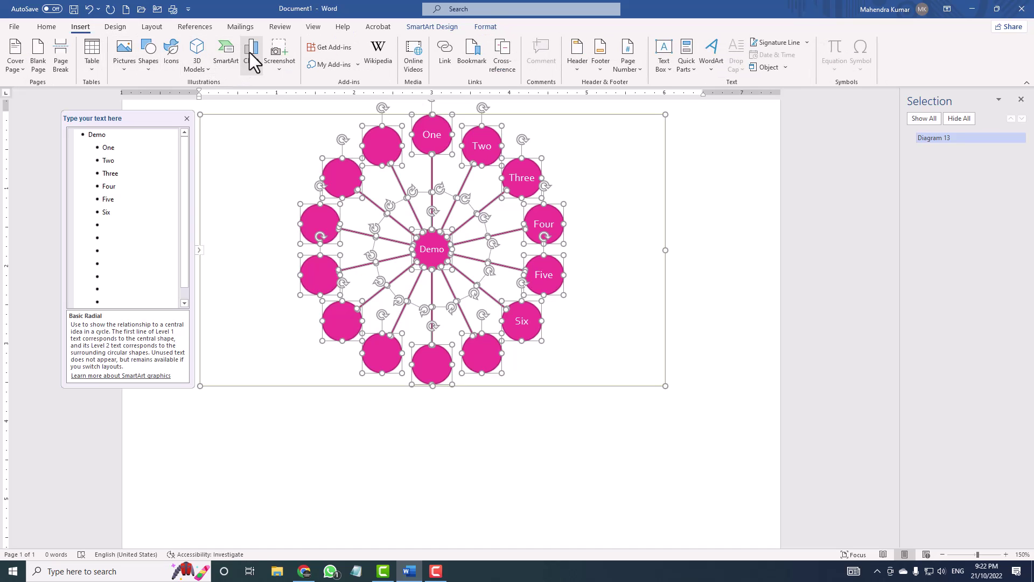
{"action": "left_click", "coordinate": [328, 115]}
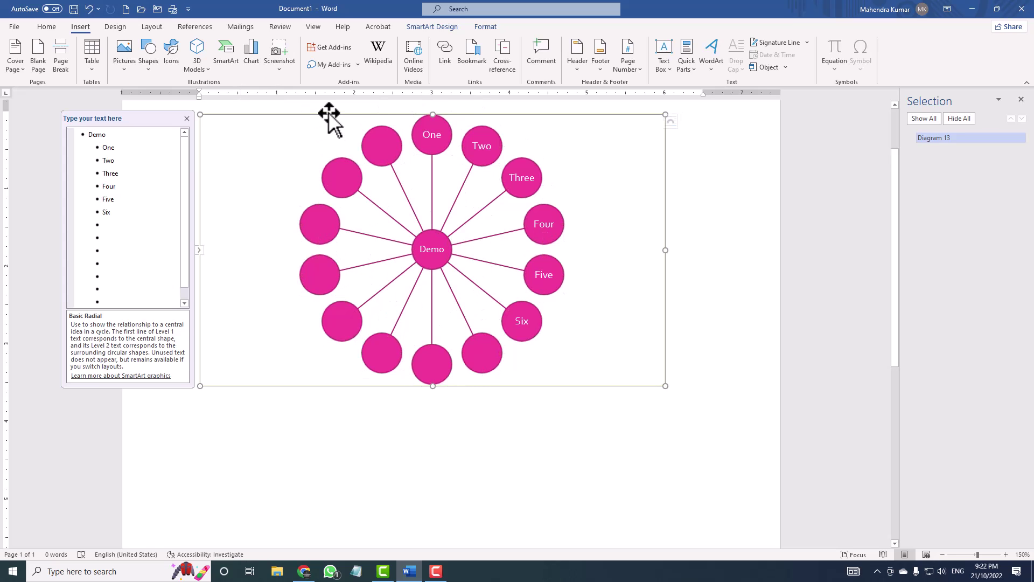
{"action": "key", "text": "Delete"}
- Examine the chart types available for insertion, including Line, Pie, Bar and Map
{"action": "left_click", "coordinate": [243, 52]}
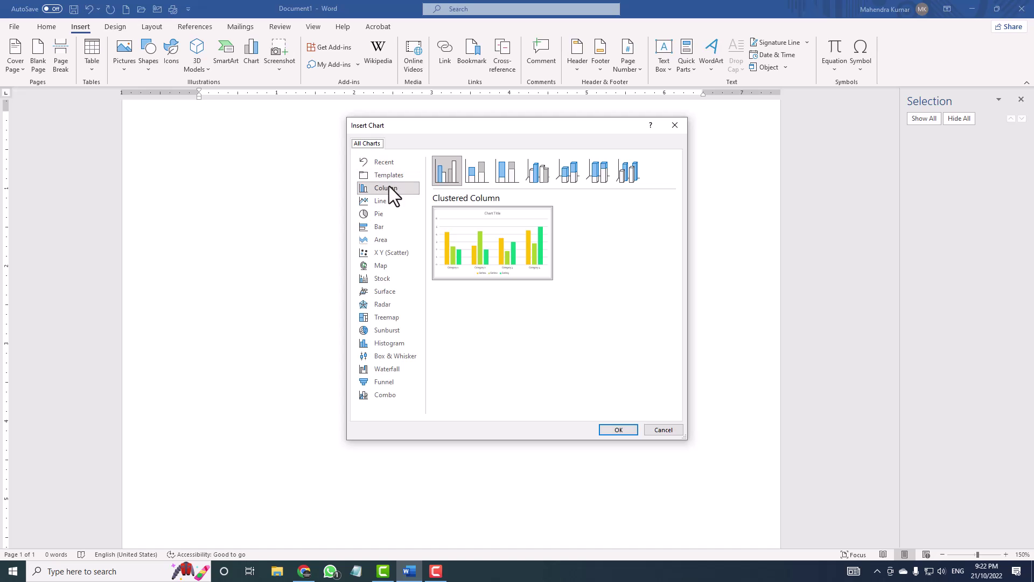
{"action": "left_click", "coordinate": [392, 201]}
{"action": "left_click", "coordinate": [395, 215]}
{"action": "left_click", "coordinate": [394, 225]}
{"action": "left_click", "coordinate": [396, 236]}
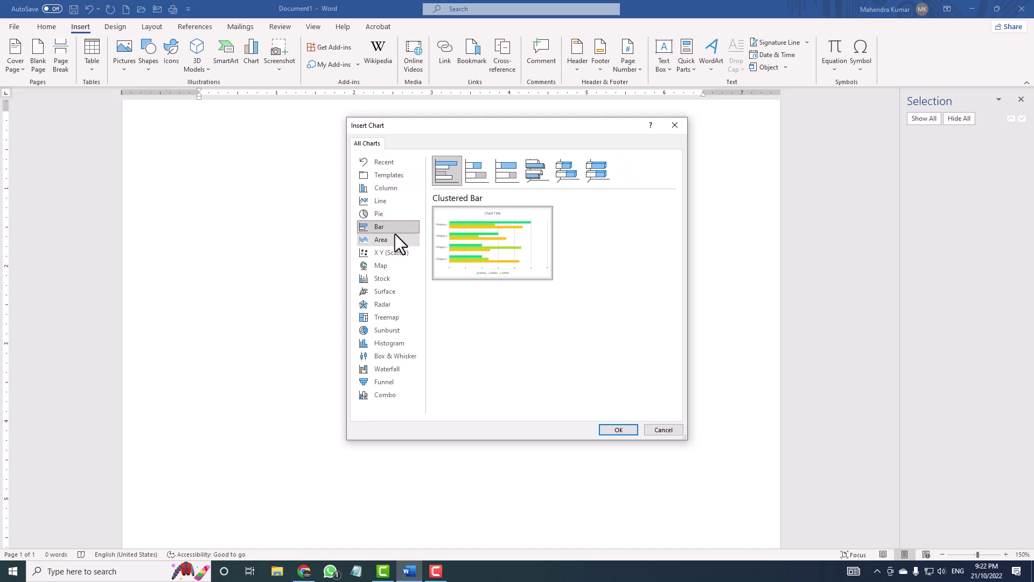
{"action": "left_click", "coordinate": [401, 274]}
{"action": "left_click", "coordinate": [395, 267]}
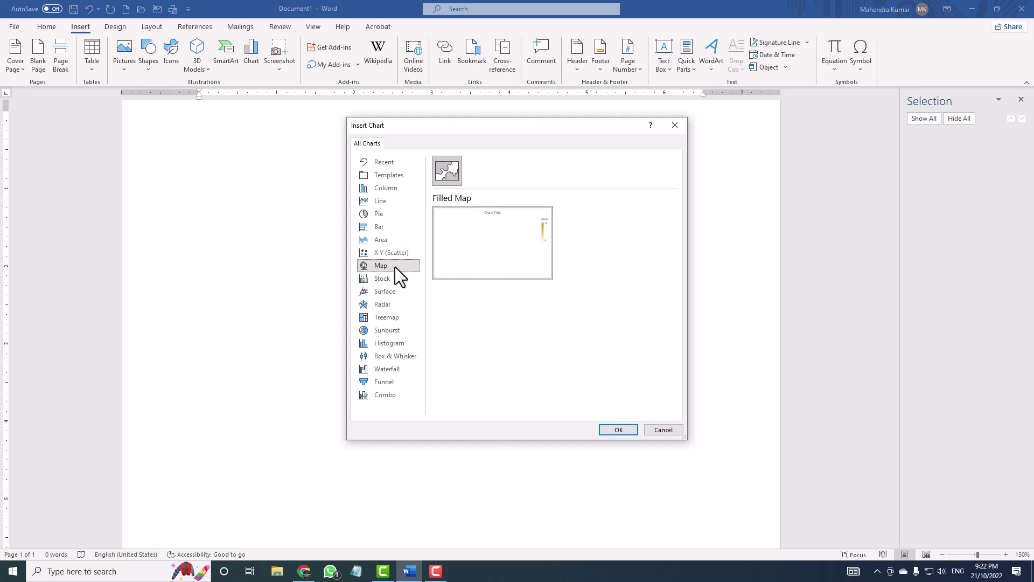
{"action": "left_click", "coordinate": [394, 231]}
{"action": "left_click", "coordinate": [386, 213]}
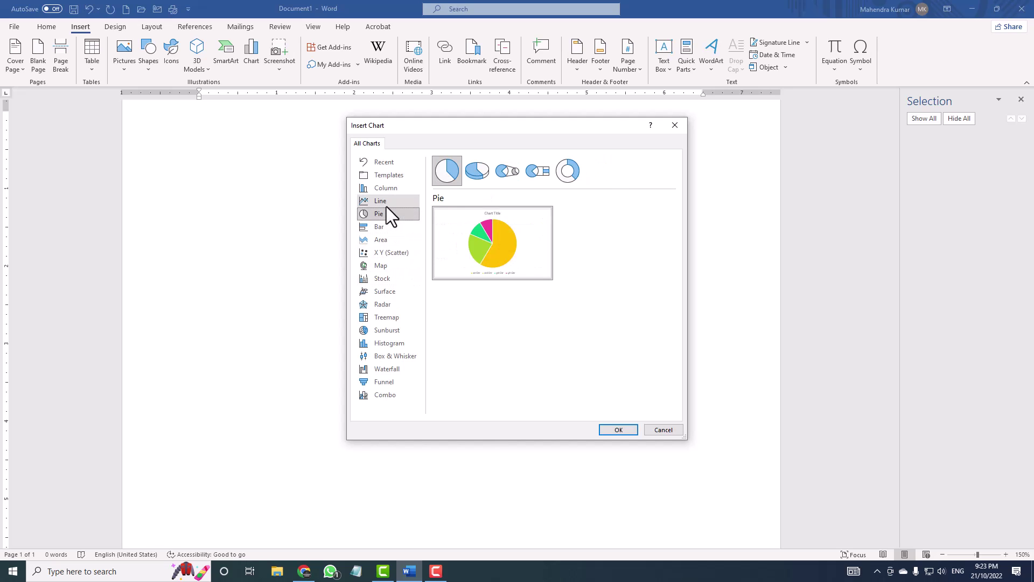
- Insert a Clustered Column chart and shrink its data range to A1:B5, covering only the categories and Series 1
{"action": "left_click", "coordinate": [393, 188]}
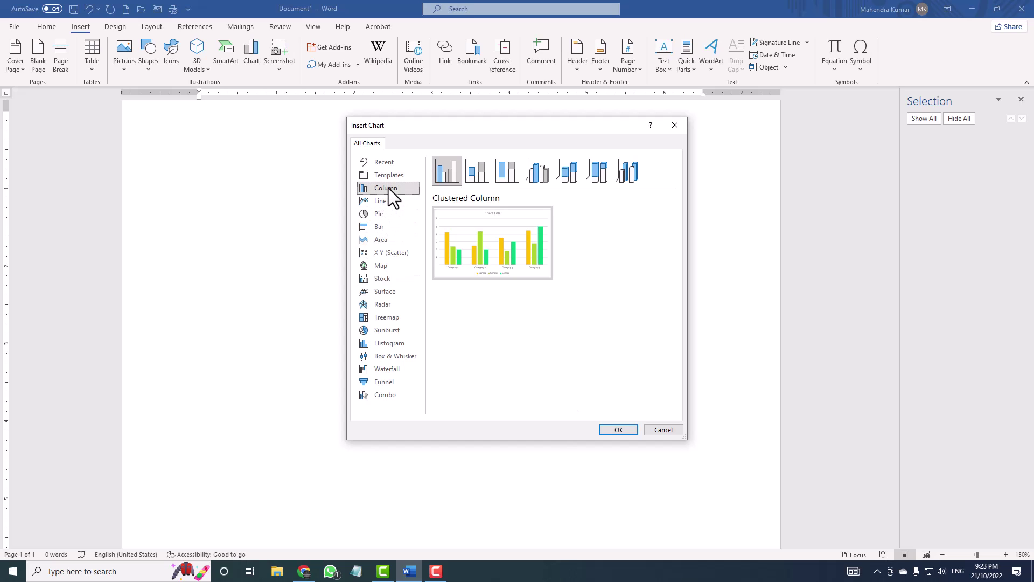
{"action": "left_click", "coordinate": [612, 430]}
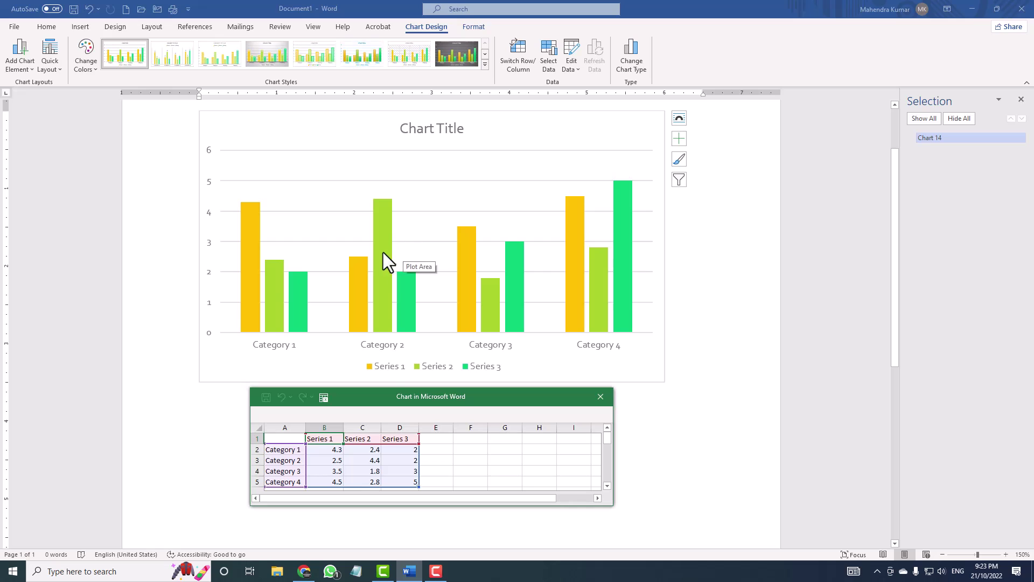
{"action": "left_click_drag", "start_coordinate": [418, 483], "coordinate": [344, 483]}
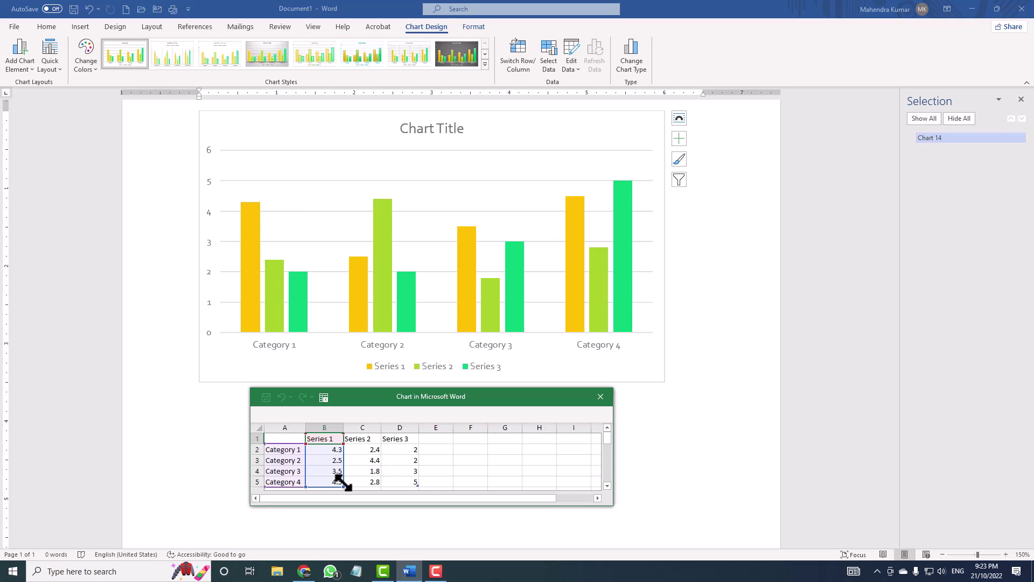
{"action": "mouse_move", "coordinate": [342, 482]}
{"action": "left_mouse_down"}
{"action": "mouse_move", "coordinate": [418, 488]}
{"action": "mouse_move", "coordinate": [344, 474]}
{"action": "mouse_move", "coordinate": [343, 487]}
{"action": "left_mouse_up"}
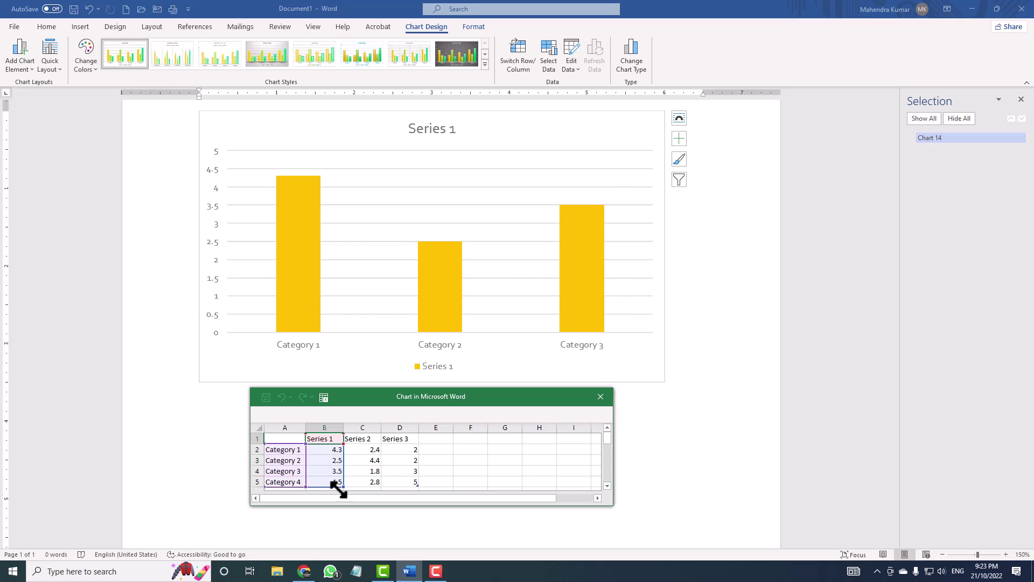
- Enter the column headings Name in A1 and Score in B1 of the chart's data sheet
{"action": "left_click", "coordinate": [286, 437]}
{"action": "type", "text": "Name"}
{"action": "key", "text": "Tab"}
{"action": "type", "text": "Score"}
{"action": "key", "text": "Return"}
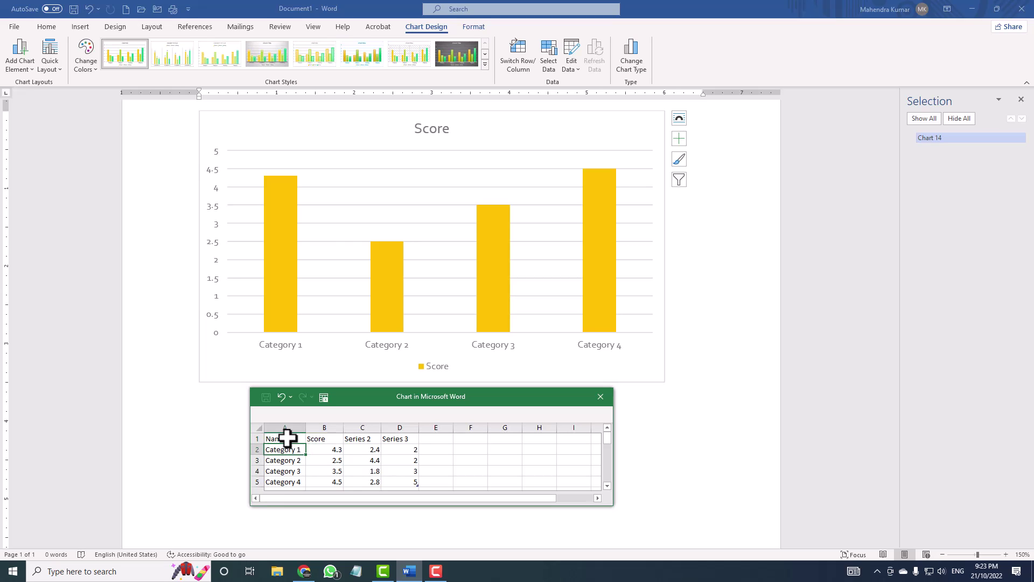
- Replace the four category labels in A2:A5 with four people's first names
{"action": "type", "text": "Mahesh"}
{"action": "key", "text": "Return"}
{"action": "type", "text": "Suresh"}
{"action": "key", "text": "Return"}
{"action": "type", "text": "Rakesh"}
{"action": "key", "text": "Return"}
{"action": "type", "text": "Jay"}
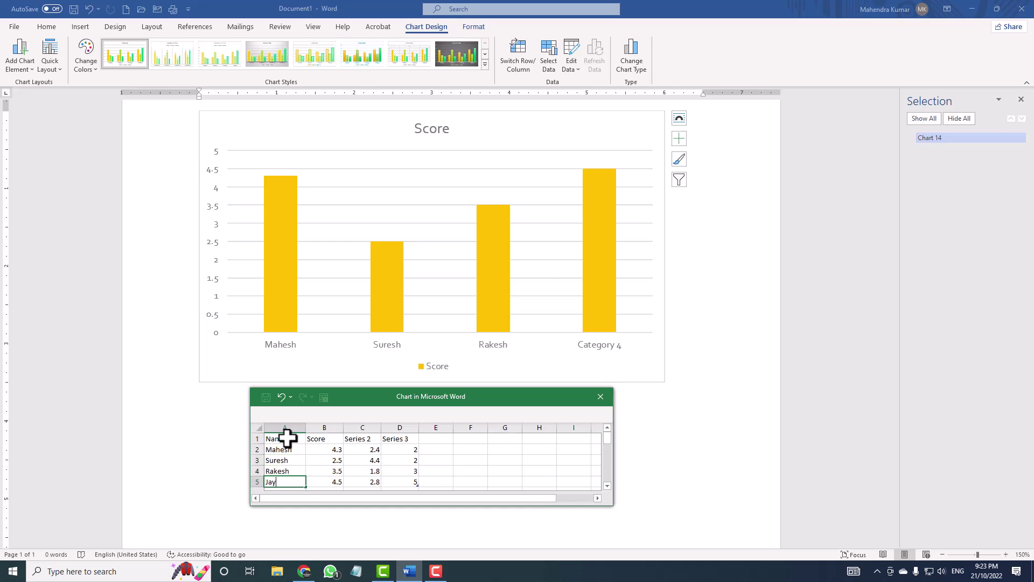
- Enter the scores 500, 433, 655 and 545 in cells B2 to B5
{"action": "key", "text": "Tab"}
{"action": "key", "text": "Up"}
{"action": "key", "text": "Up"}
{"action": "key", "text": "Up"}
{"action": "type", "text": "500"}
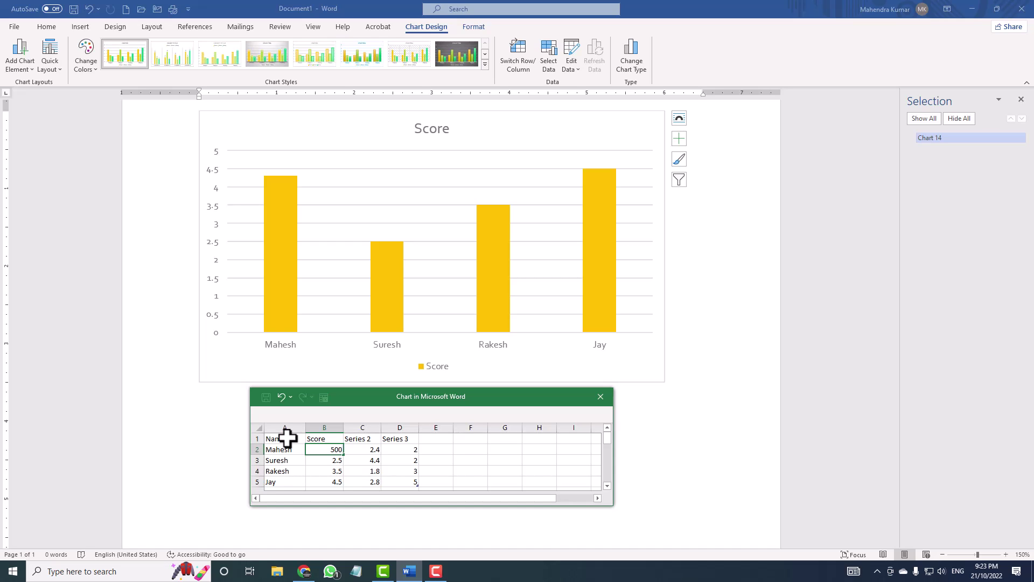
{"action": "key", "text": "Return"}
{"action": "type", "text": "433"}
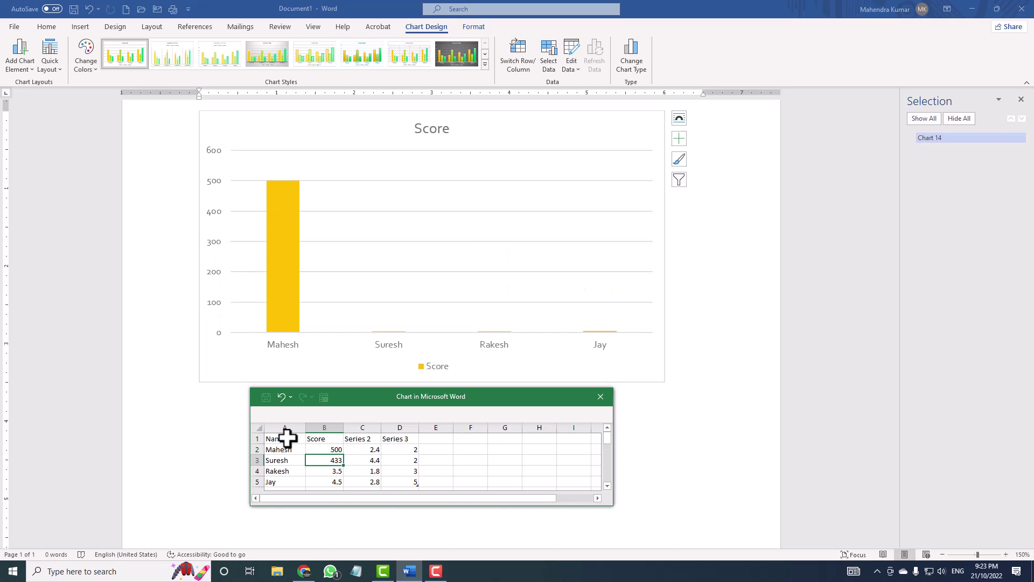
{"action": "key", "text": "Return"}
{"action": "type", "text": "655"}
{"action": "key", "text": "Return"}
{"action": "type", "text": "545"}
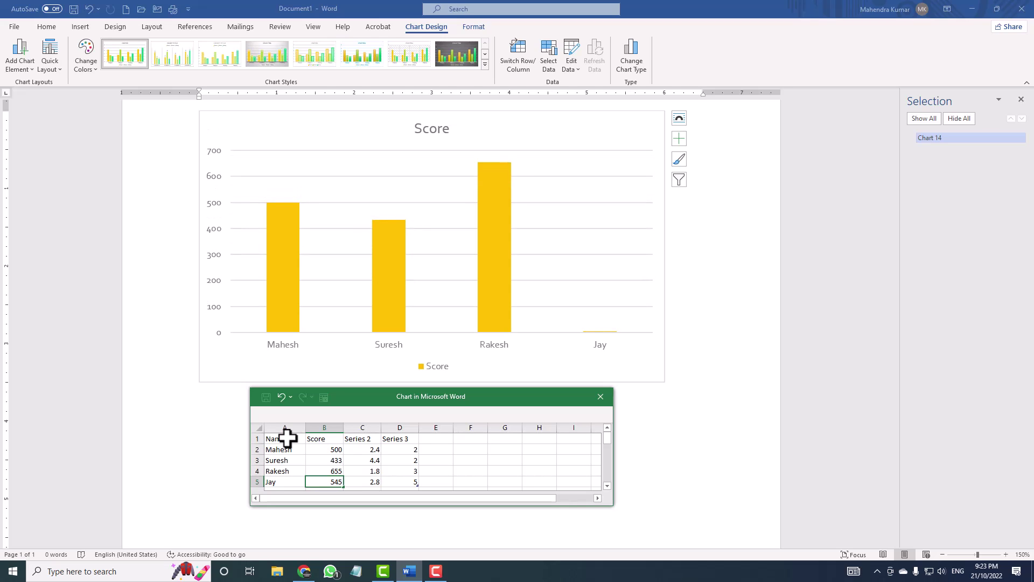
{"action": "key", "text": "Return"}
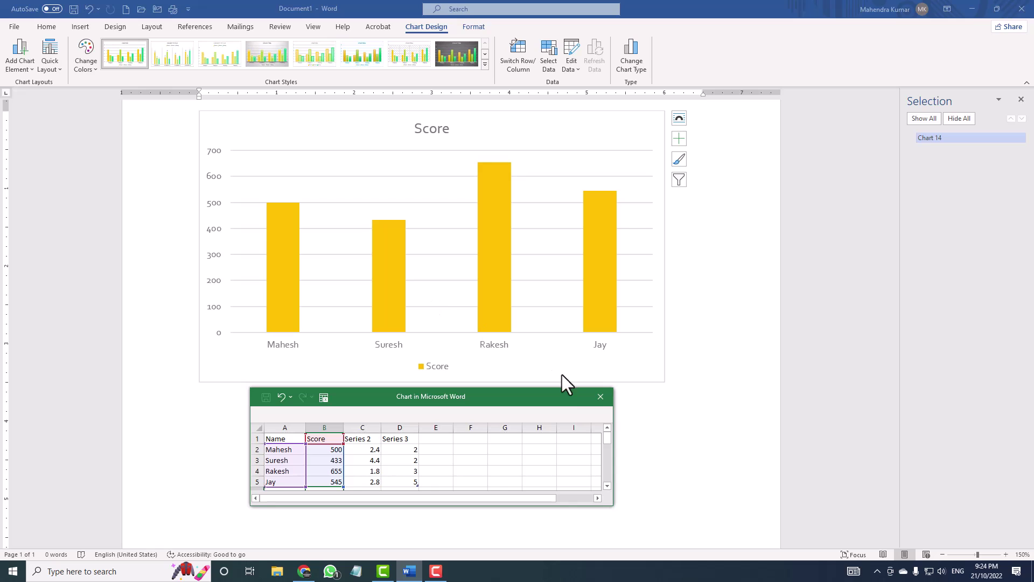
- Close the chart's data sheet and enlarge the chart slightly beyond the page's right margin
{"action": "left_click", "coordinate": [600, 397]}
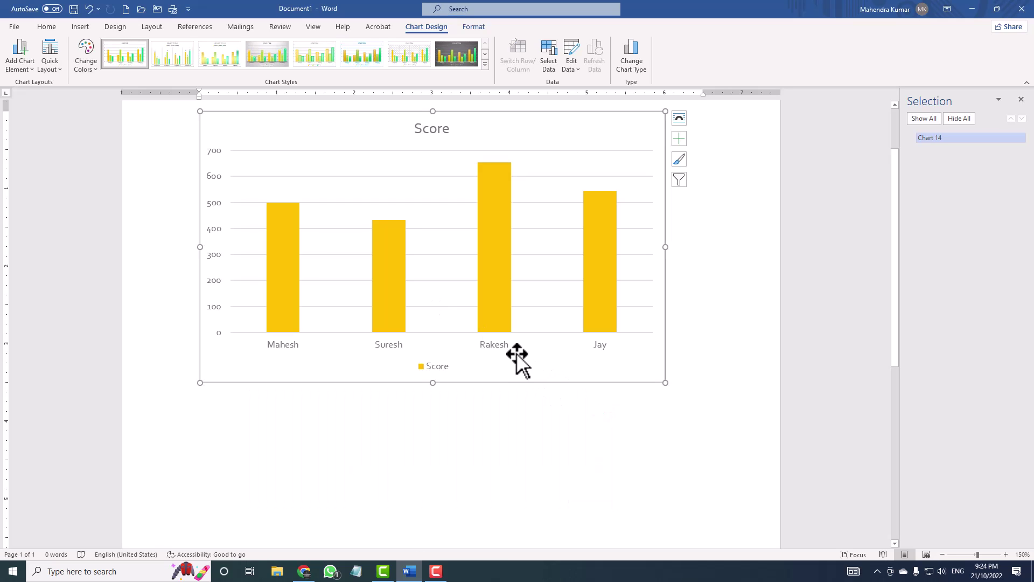
{"action": "scroll", "coordinate": [526, 307], "scroll_direction": "up", "scroll_amount": 1}
{"action": "left_click_drag", "start_coordinate": [666, 421], "coordinate": [715, 445]}
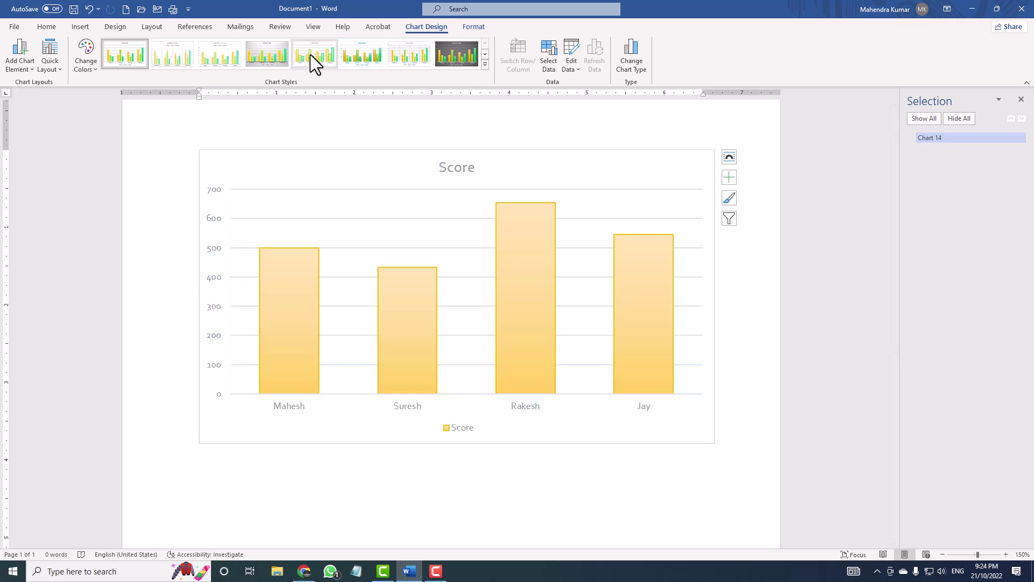
- Return the chart to the first chart style after trying the fourth and third, and choose a gold colour palette
{"action": "left_click", "coordinate": [267, 55]}
{"action": "left_click", "coordinate": [231, 52]}
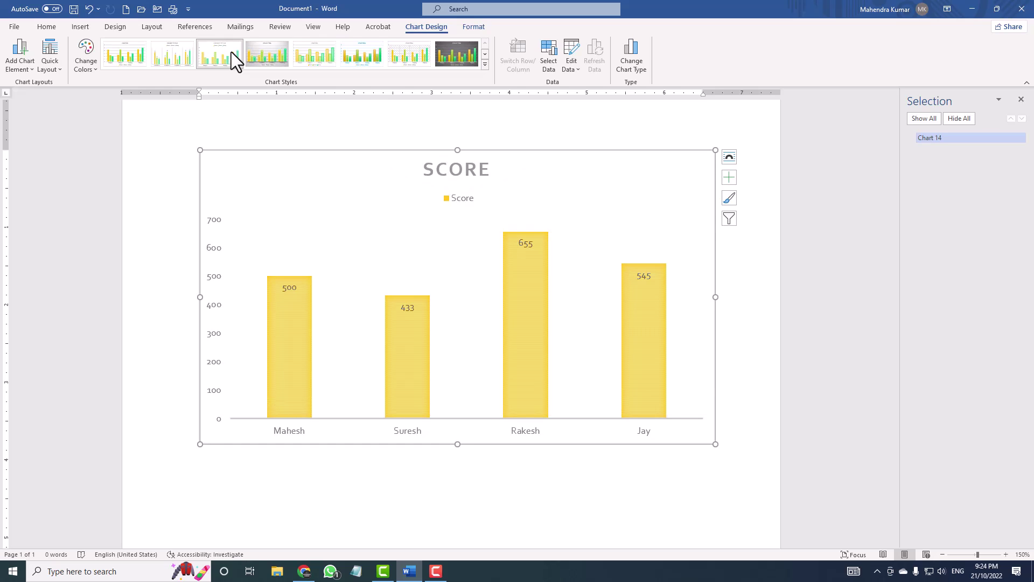
{"action": "left_click", "coordinate": [107, 59]}
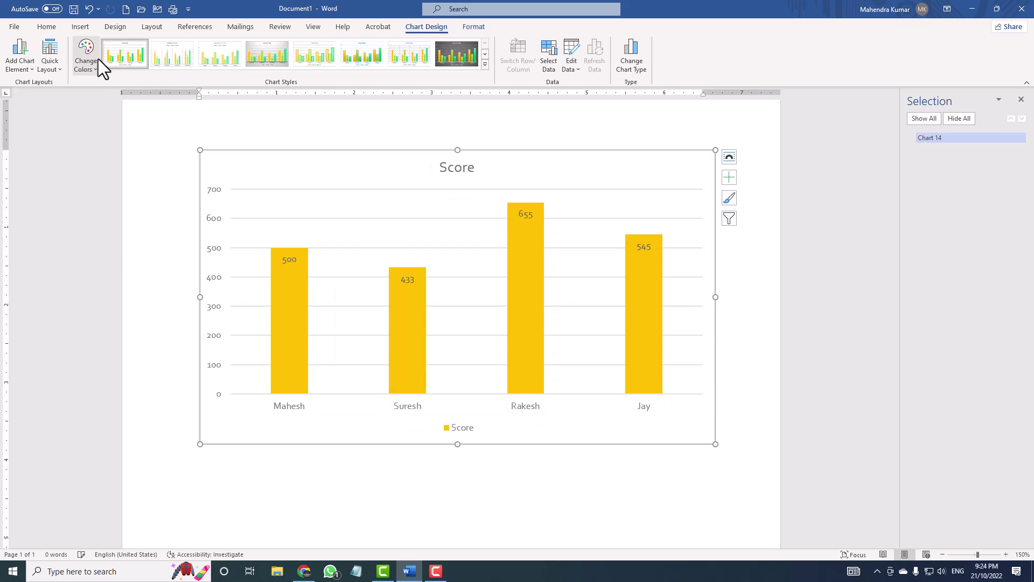
{"action": "left_click", "coordinate": [95, 60]}
{"action": "left_click", "coordinate": [101, 113]}
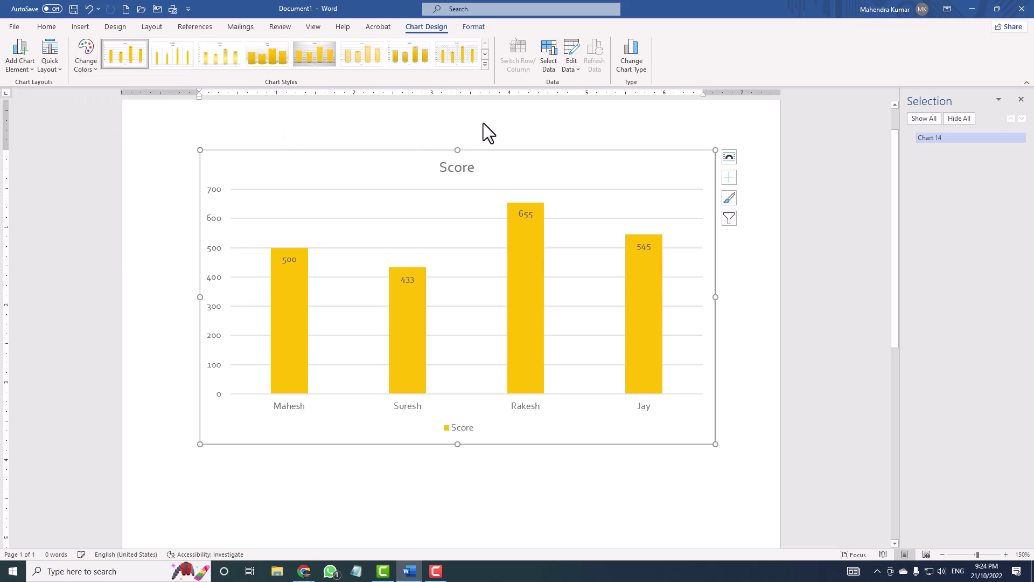
- Change the chart type to 3-D Column
{"action": "left_click", "coordinate": [634, 53]}
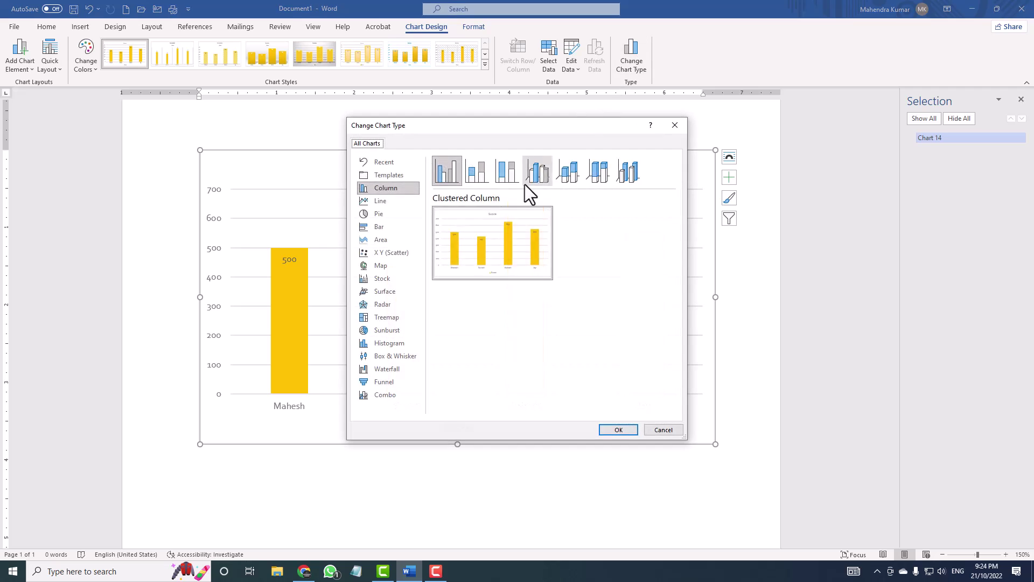
{"action": "left_click", "coordinate": [557, 175]}
{"action": "left_click", "coordinate": [552, 175]}
{"action": "left_click", "coordinate": [597, 177]}
{"action": "left_click", "coordinate": [617, 174]}
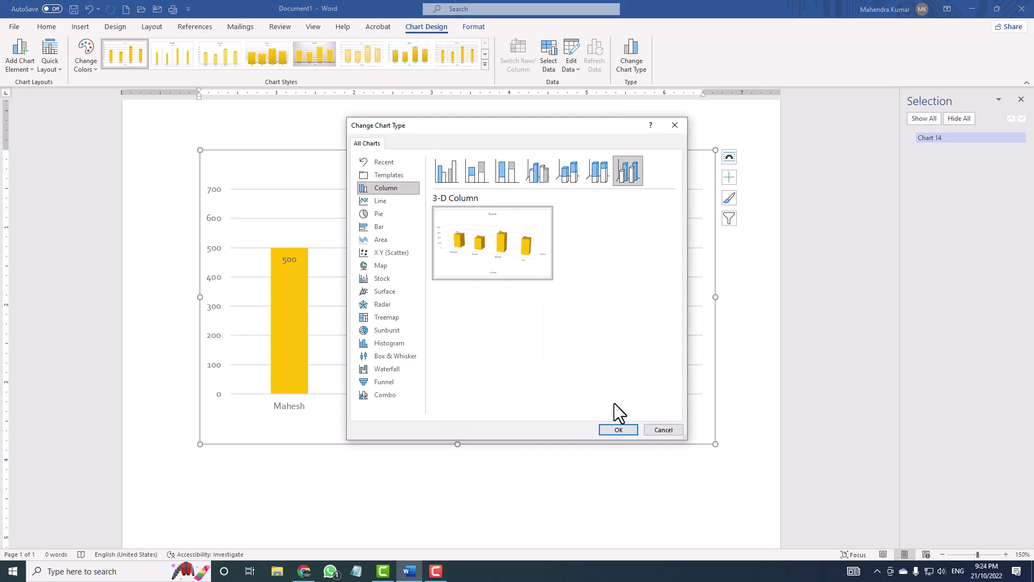
- Change the chart type to 3-D Column and set cell B3 in the chart data to 54545
{"action": "left_click", "coordinate": [618, 429]}
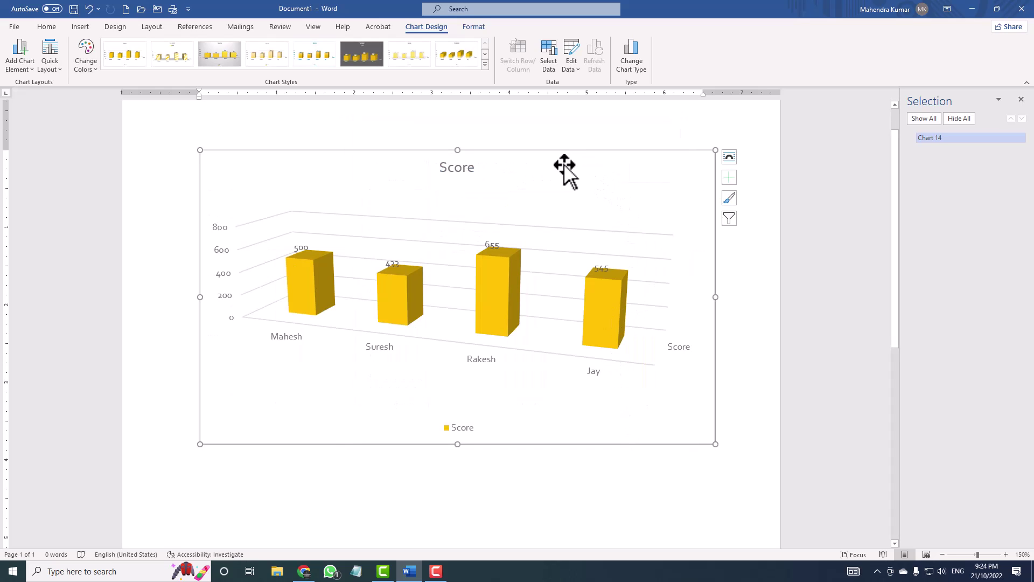
{"action": "left_click", "coordinate": [568, 52]}
{"action": "left_click", "coordinate": [358, 102]}
{"action": "type", "text": "54545"}
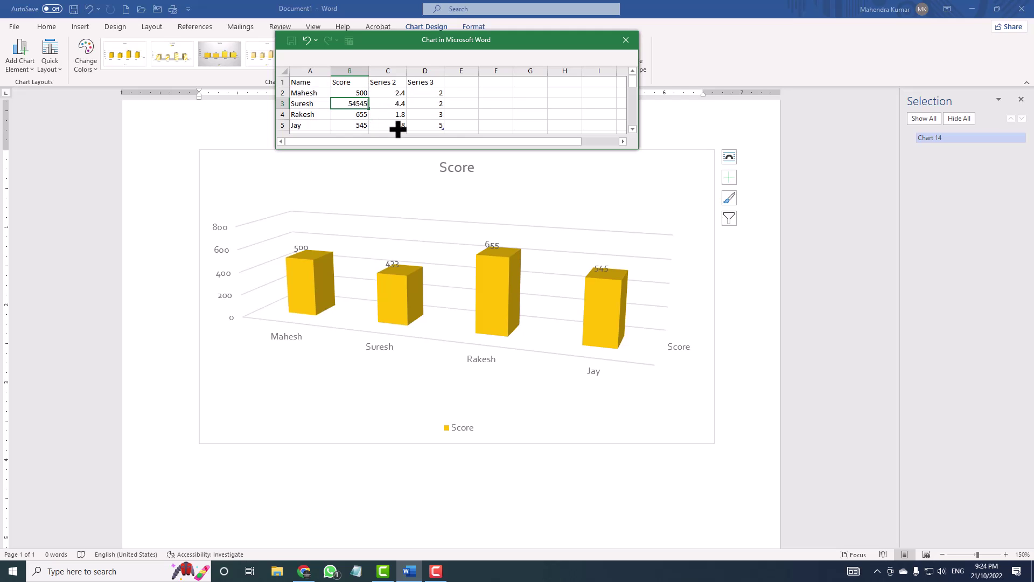
{"action": "left_click", "coordinate": [626, 40]}
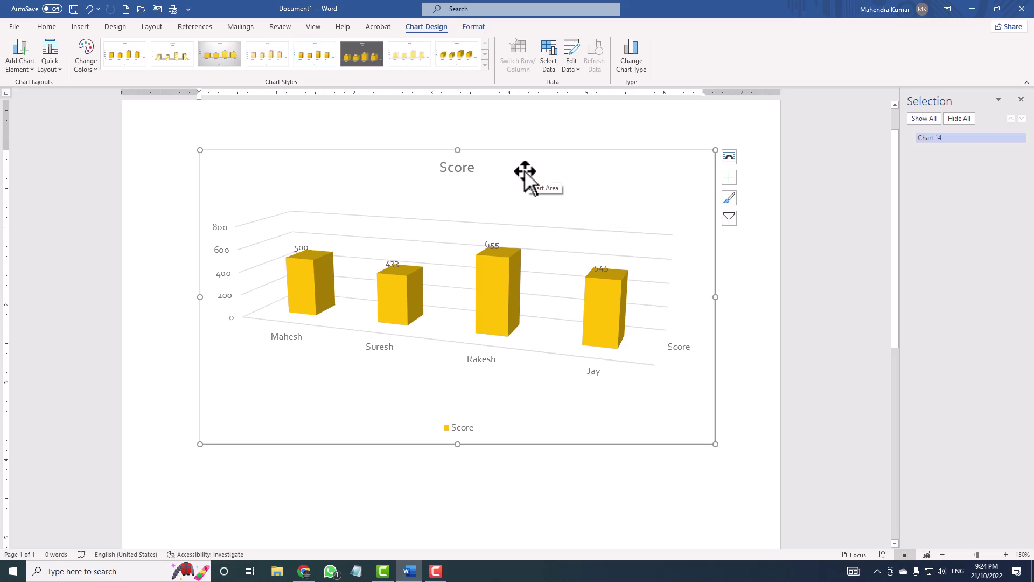
- Remove the chart from the page
{"action": "key", "text": "ctrl+z"}
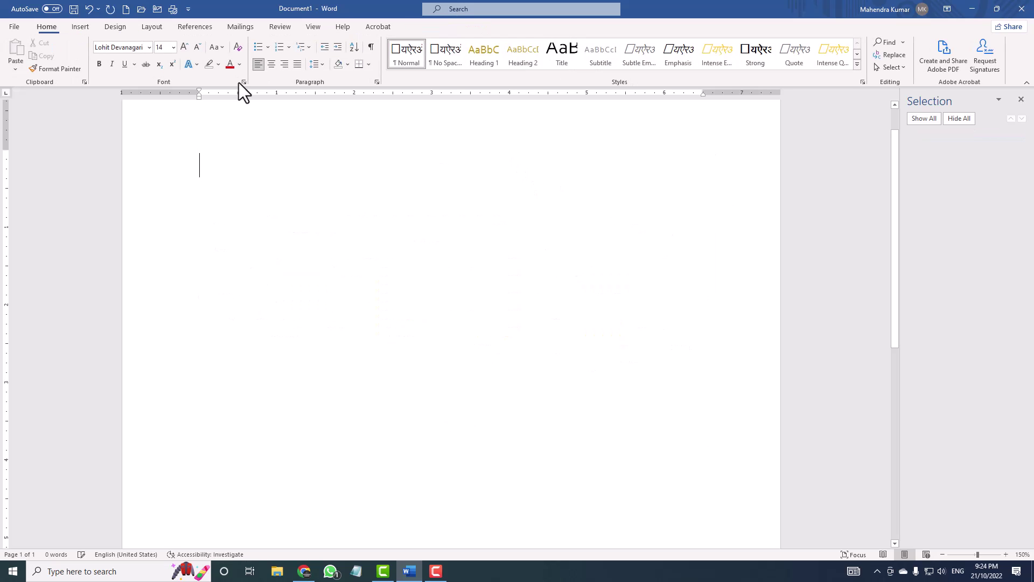
- Insert a screen clipping of the whole Windows desktop, and delete the resulting picture from the document
{"action": "left_click", "coordinate": [80, 27]}
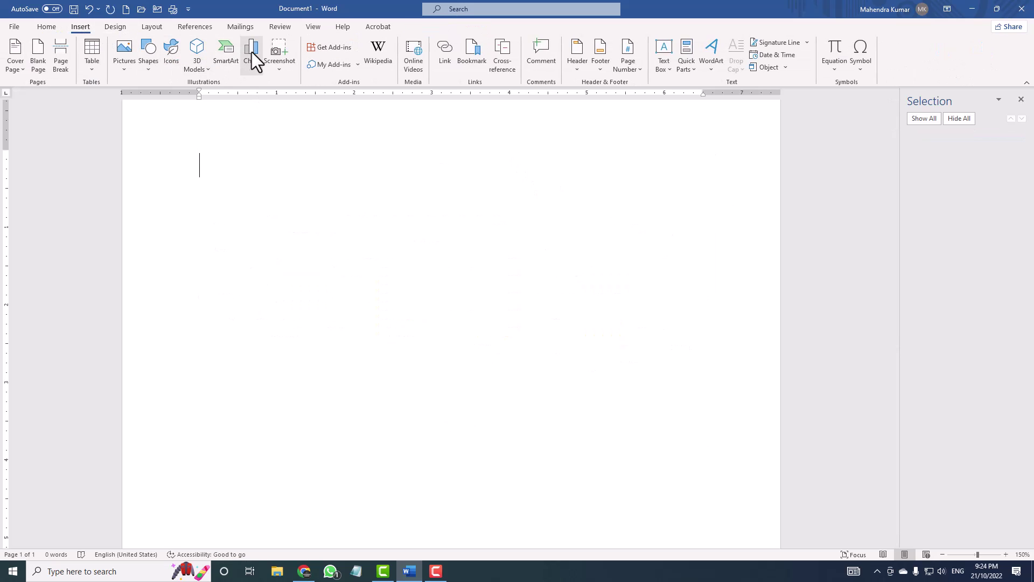
{"action": "left_click", "coordinate": [280, 64]}
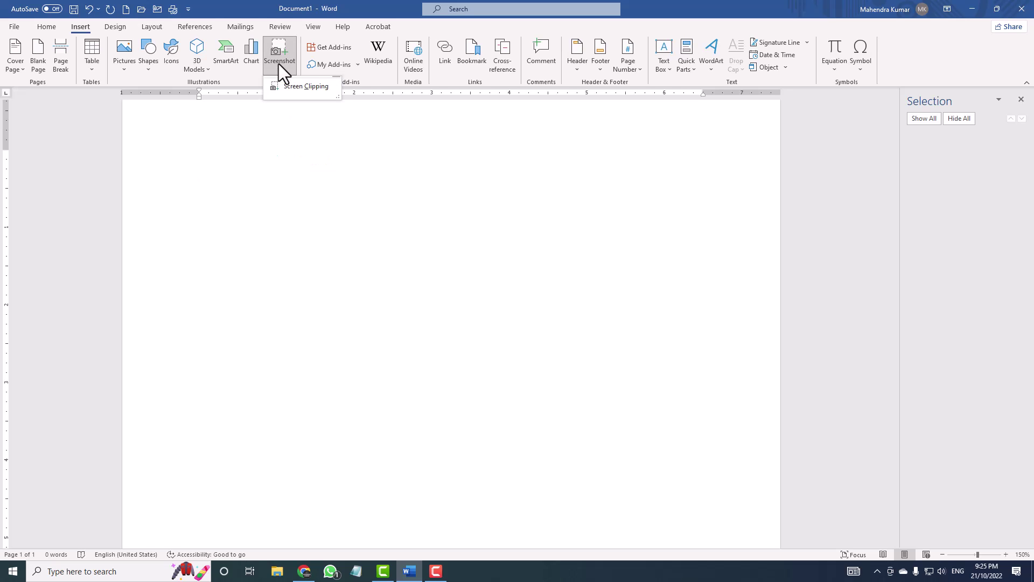
{"action": "left_click", "coordinate": [289, 82]}
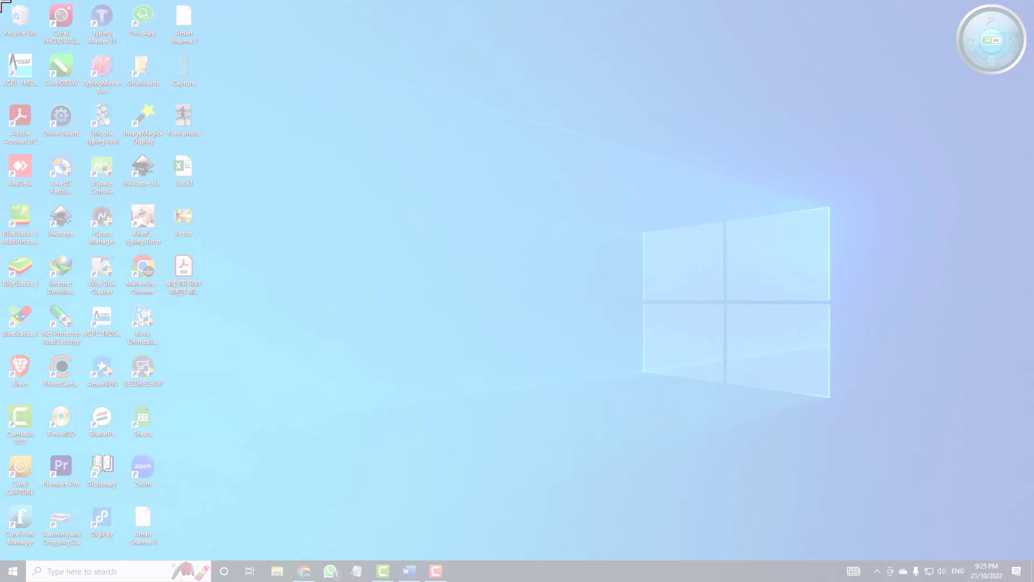
{"action": "left_click_drag", "start_coordinate": [6, 5], "coordinate": [949, 524]}
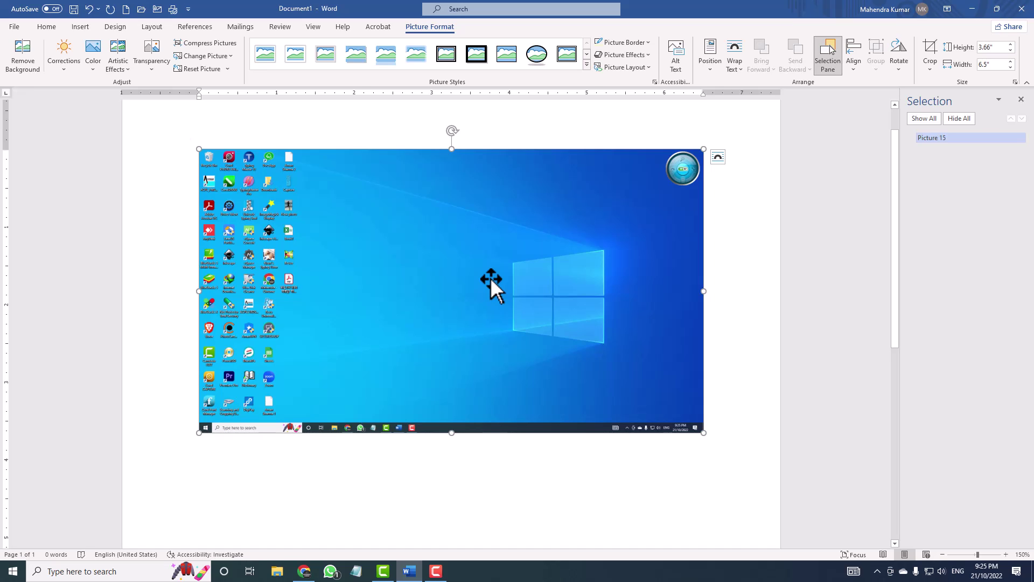
{"action": "key", "text": "Delete"}
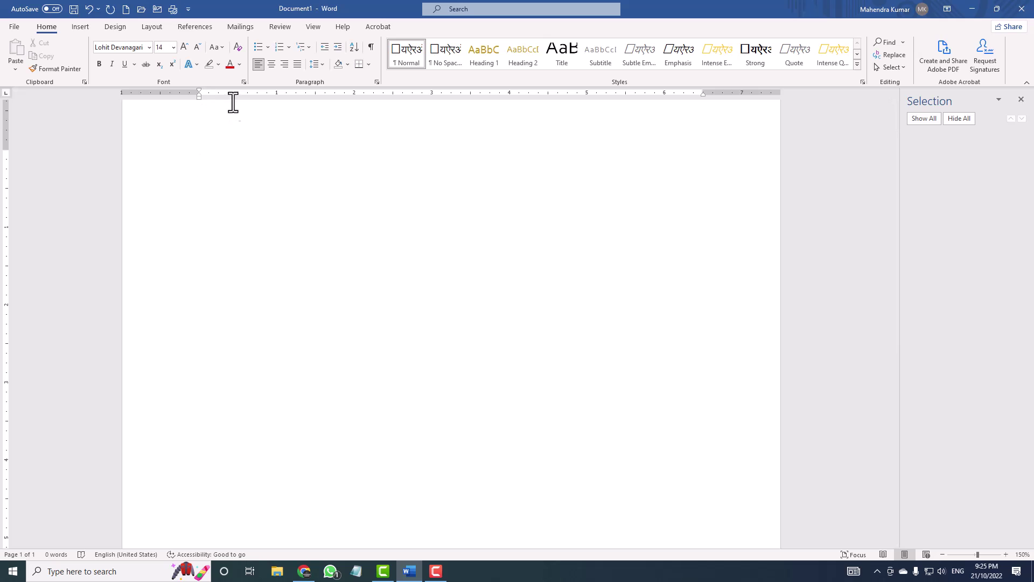
- Start inserting an online video and paste the copied YouTube address as its URL
{"action": "left_click", "coordinate": [79, 26]}
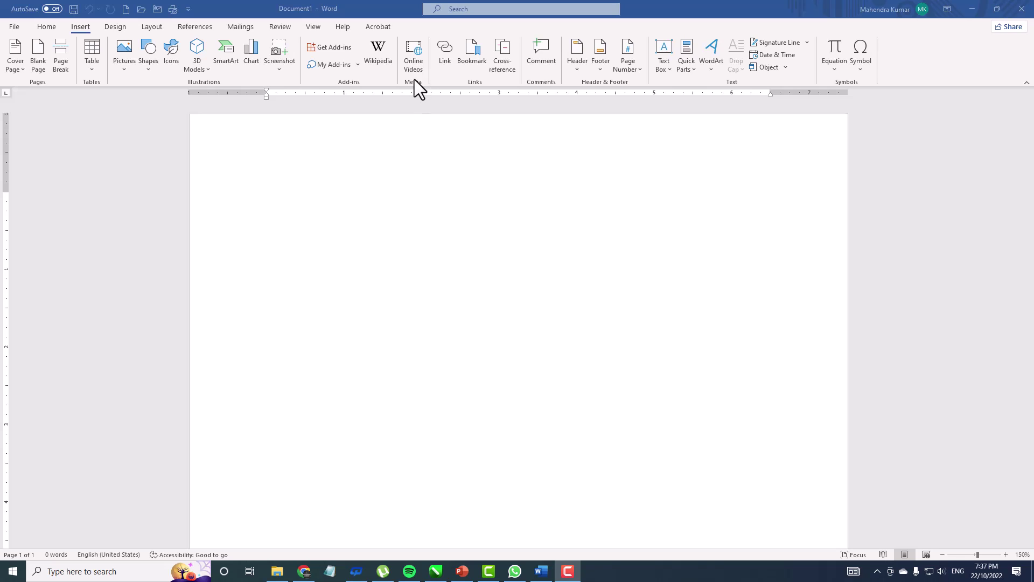
{"action": "left_click", "coordinate": [413, 53]}
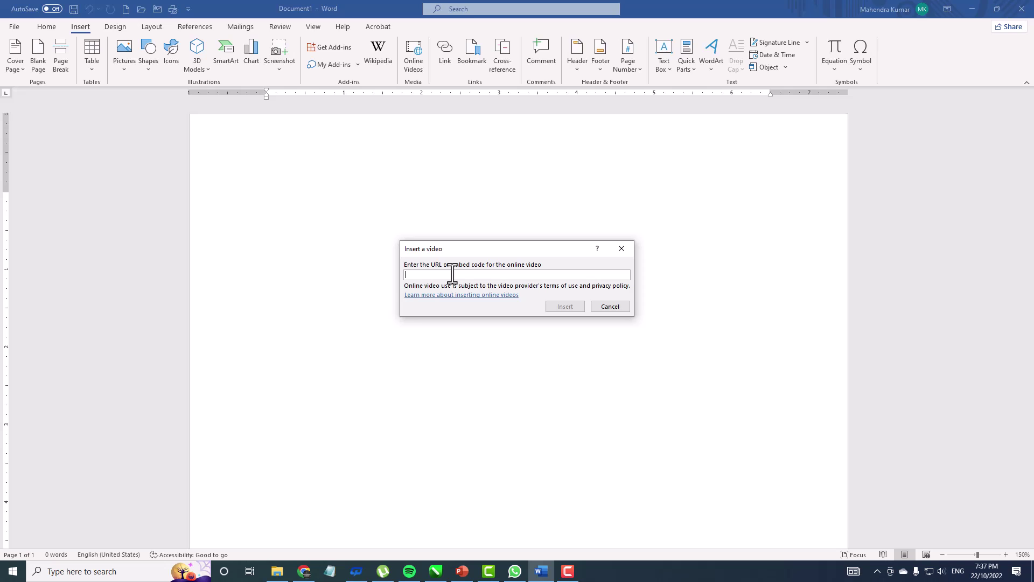
{"action": "right_click", "coordinate": [452, 273]}
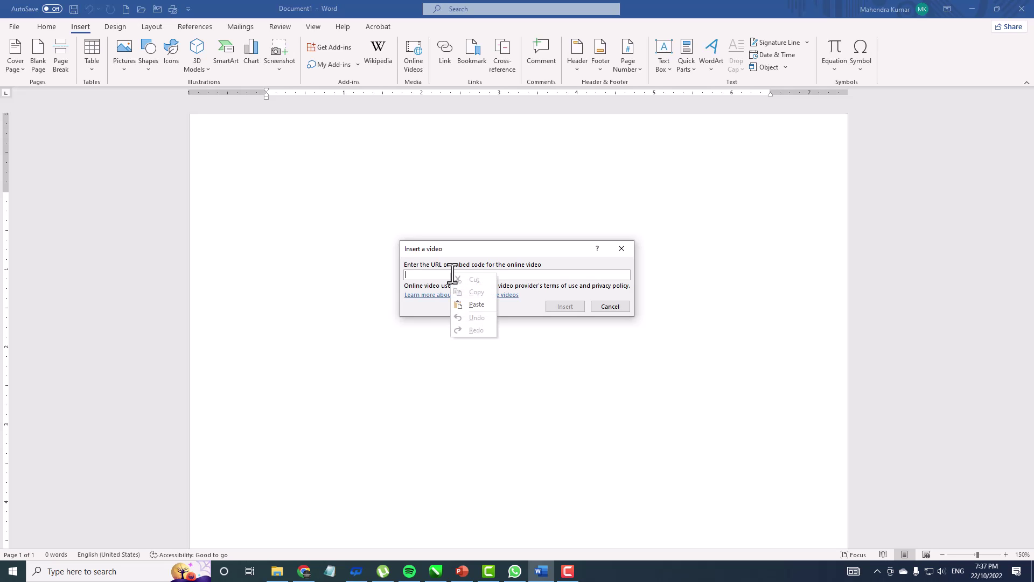
{"action": "left_click", "coordinate": [464, 302]}
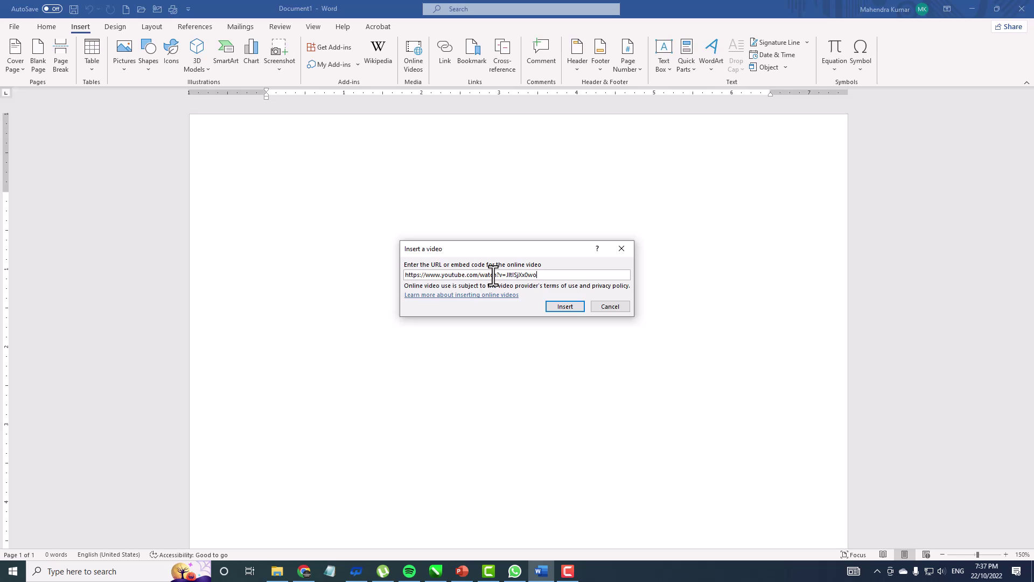
- Switch to Chrome and copy the address of the Halonix SecurCAM Wireless 3MP 3K Pro Camera YouTube video
{"action": "left_click", "coordinate": [303, 573]}
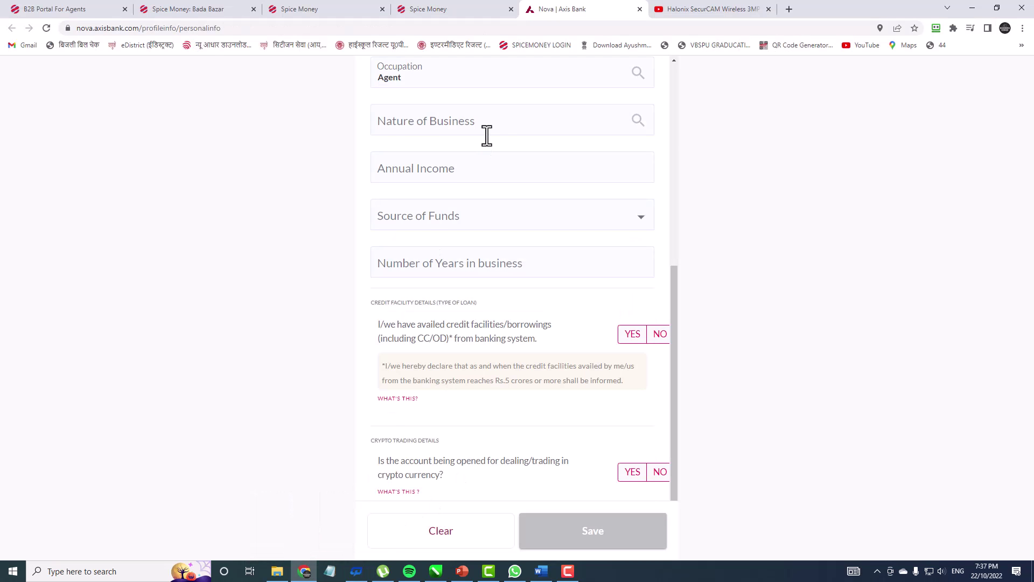
{"action": "left_click", "coordinate": [725, 10]}
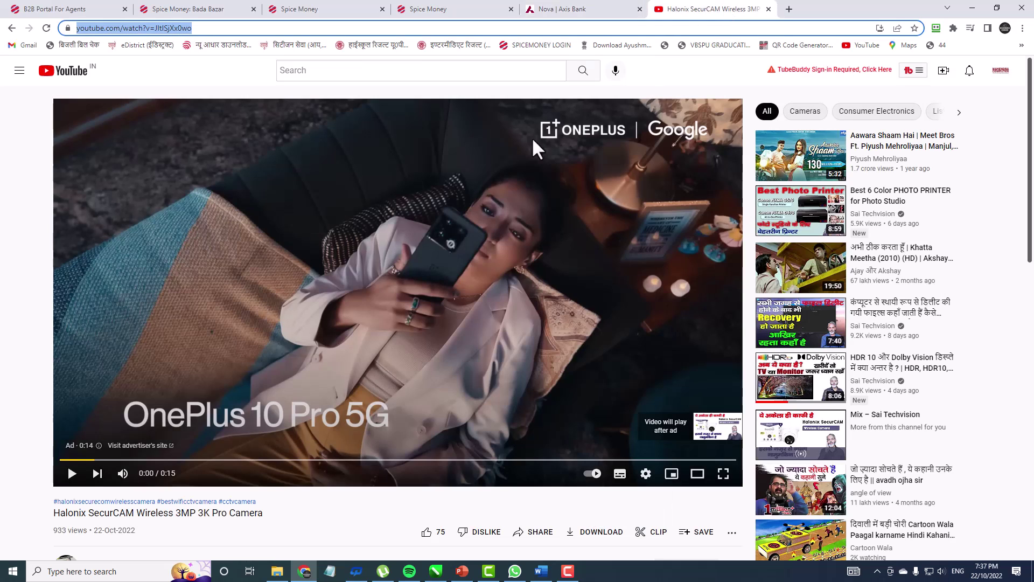
{"action": "right_click", "coordinate": [168, 28]}
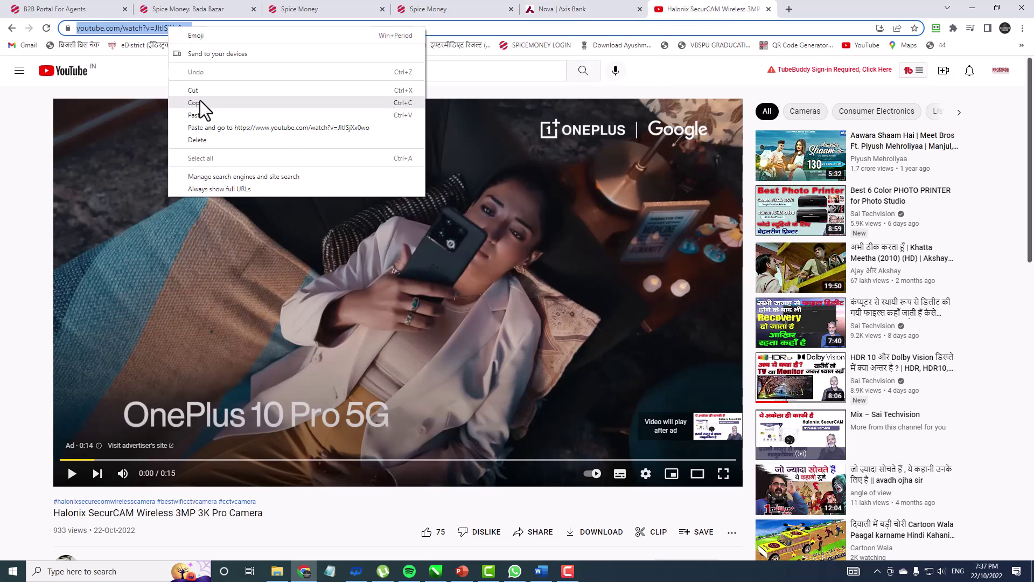
{"action": "left_click", "coordinate": [199, 100]}
- Return to Word and insert the online video from the YouTube address
{"action": "left_click", "coordinate": [973, 8]}
{"action": "left_click_drag", "start_coordinate": [545, 275], "coordinate": [393, 272]}
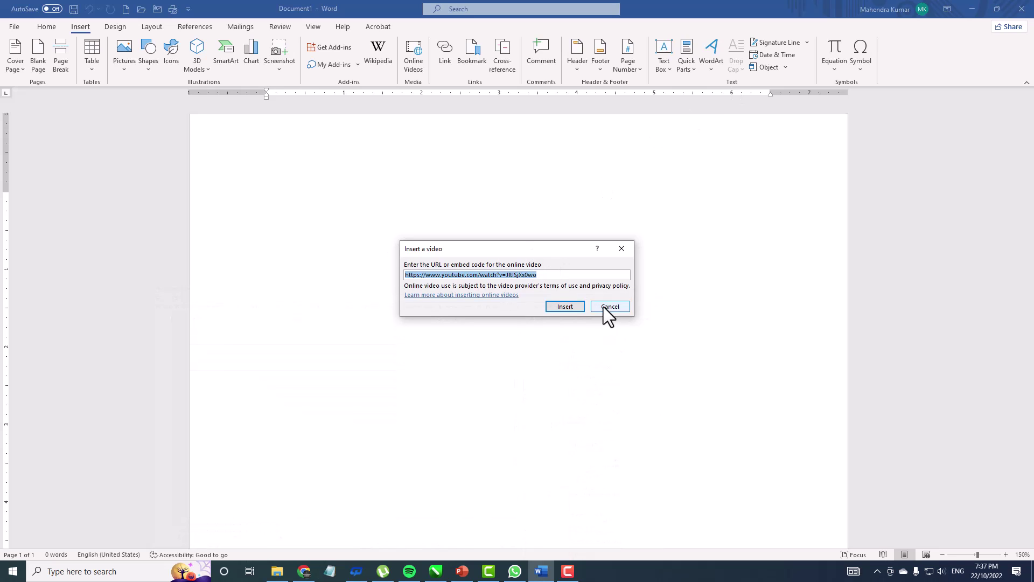
{"action": "left_click", "coordinate": [565, 307]}
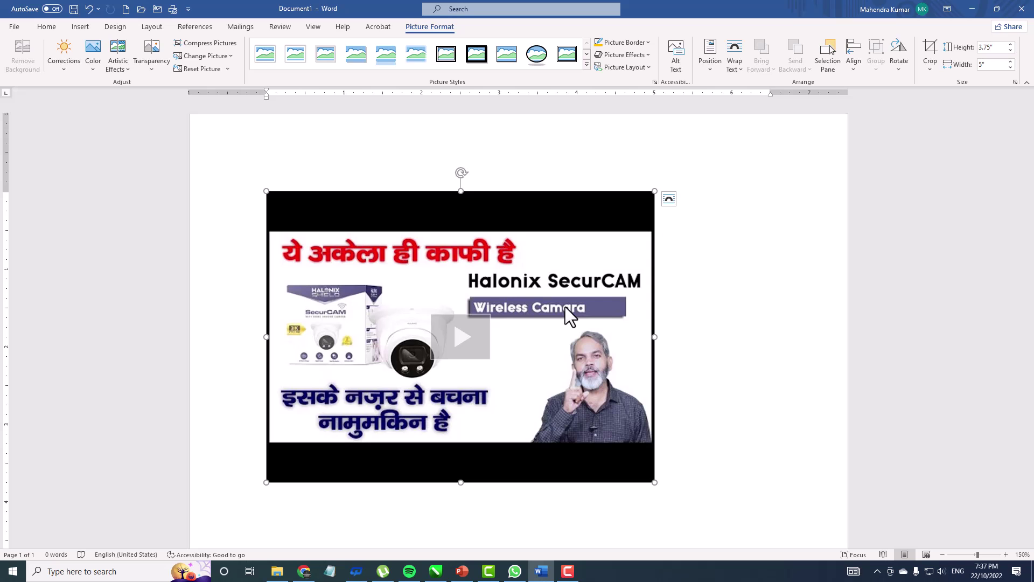
- Try playing the embedded video, close its player and view how the video sits on the page
{"action": "scroll", "coordinate": [565, 306], "scroll_direction": "down", "scroll_amount": 3}
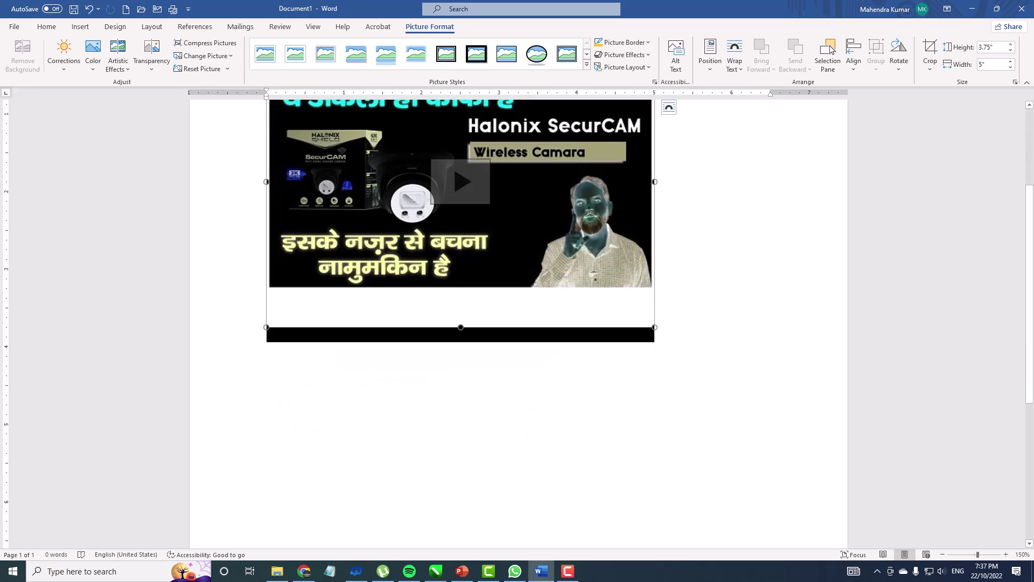
{"action": "scroll", "coordinate": [293, 408], "scroll_direction": "up", "scroll_amount": 3}
{"action": "left_click", "coordinate": [679, 247]}
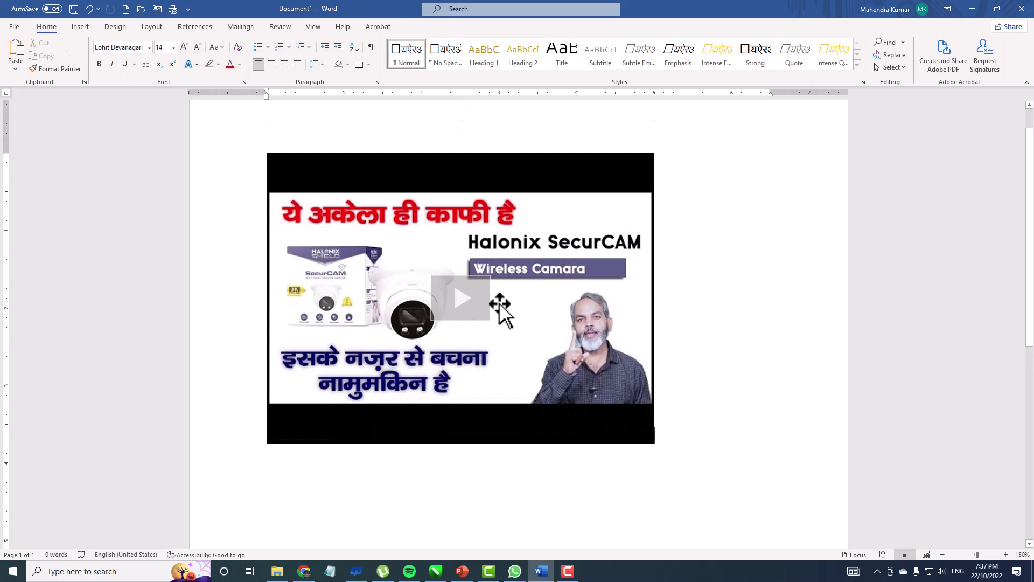
{"action": "left_click", "coordinate": [467, 307]}
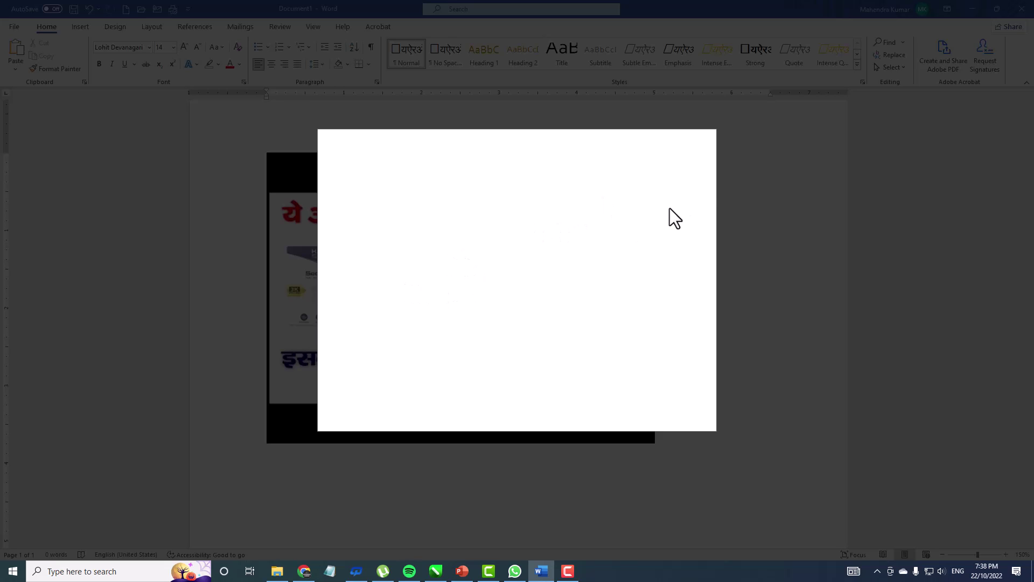
{"action": "scroll", "coordinate": [525, 264], "scroll_direction": "down", "scroll_amount": 4}
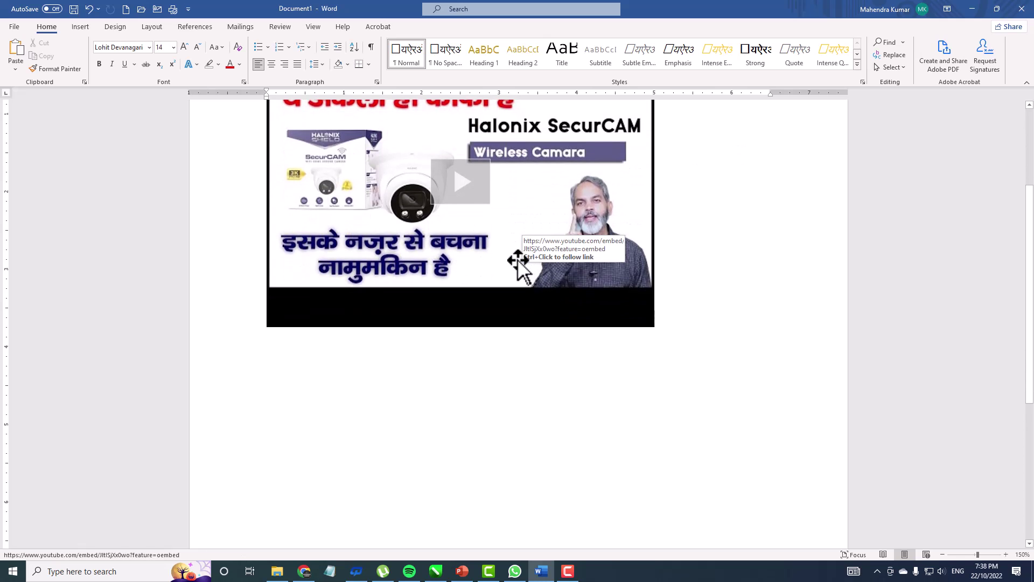
{"action": "scroll", "coordinate": [518, 260], "scroll_direction": "up", "scroll_amount": 3}
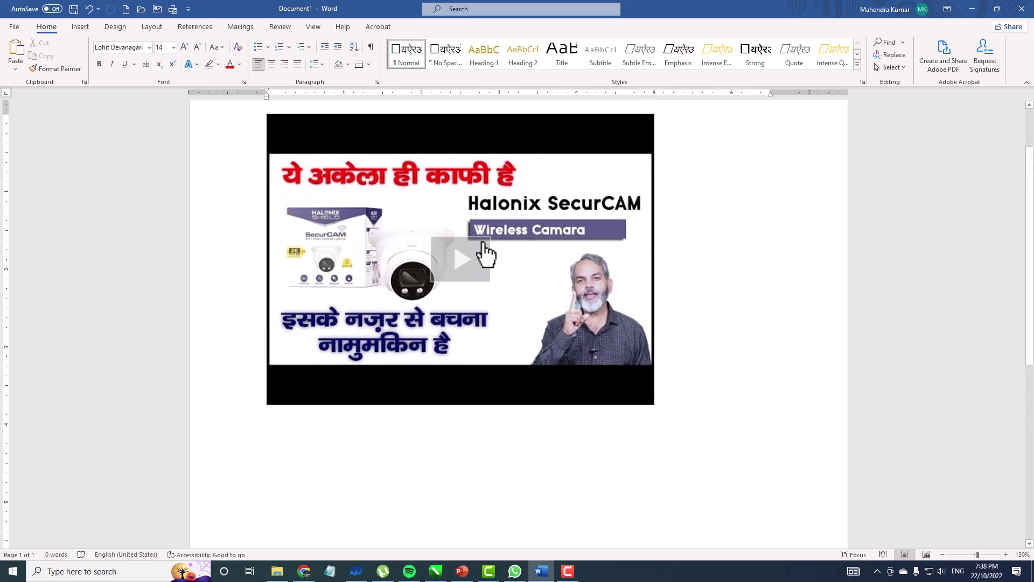
{"action": "scroll", "coordinate": [486, 253], "scroll_direction": "down", "scroll_amount": 3}
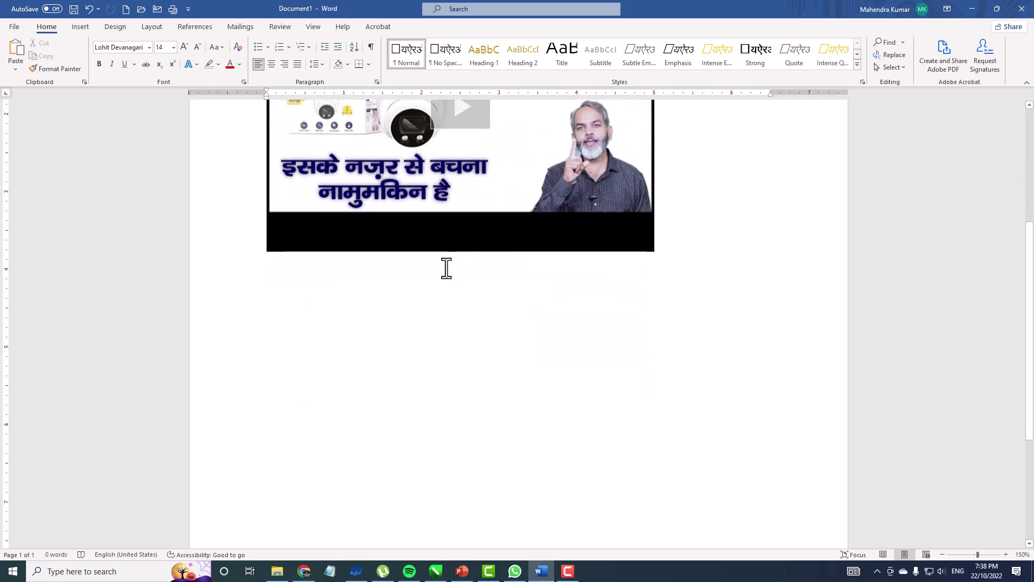
{"action": "left_click", "coordinate": [473, 245]}
{"action": "scroll", "coordinate": [473, 245], "scroll_direction": "up", "scroll_amount": 3}
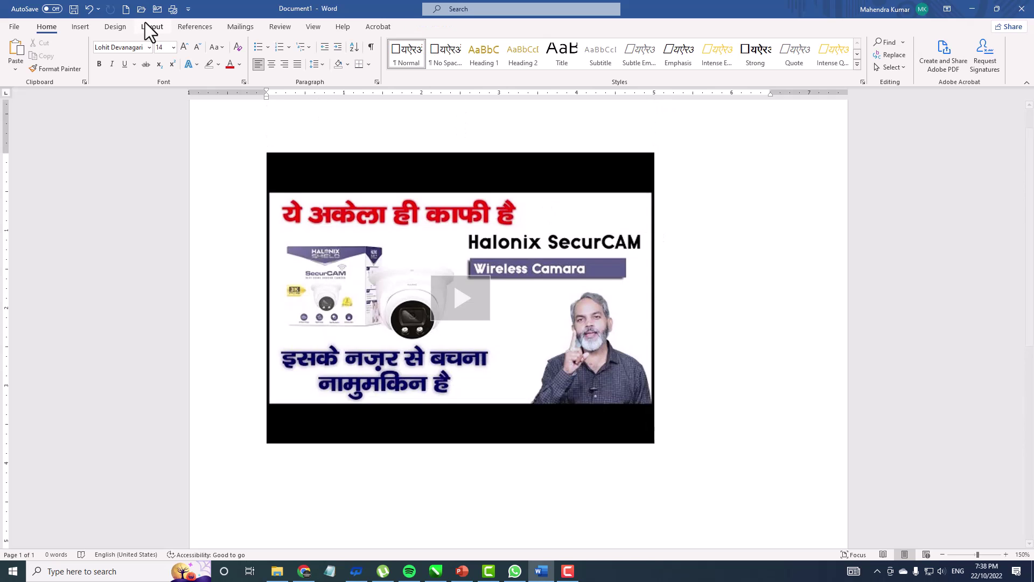
- Delete the embedded video from the document
{"action": "left_click", "coordinate": [84, 26]}
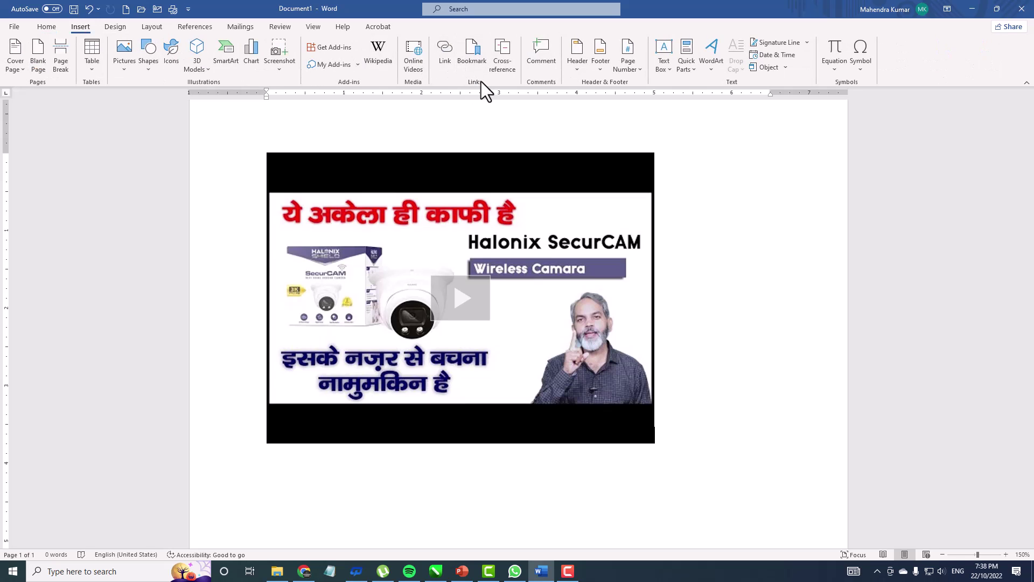
{"action": "left_click", "coordinate": [495, 165]}
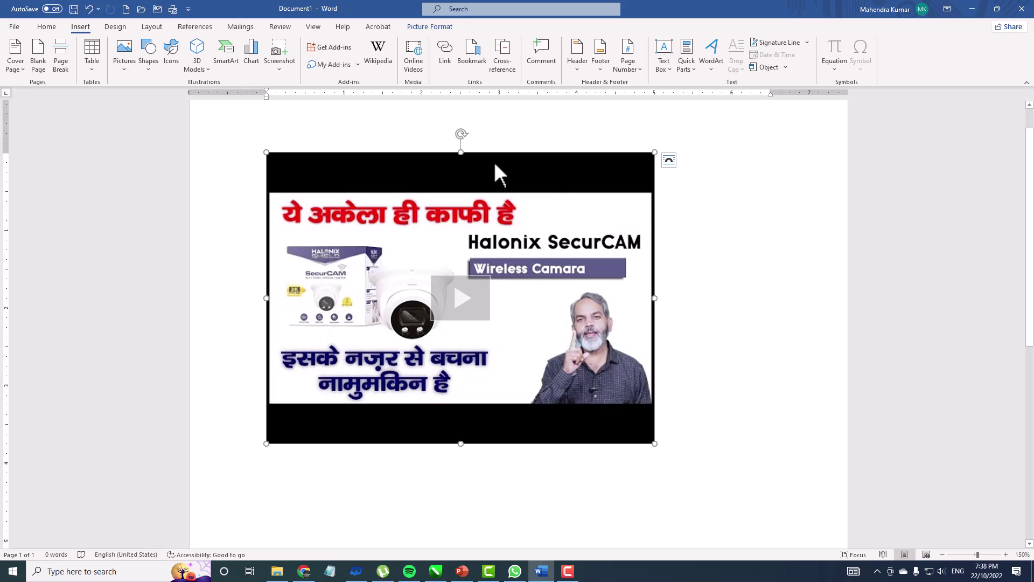
{"action": "key", "text": "Delete"}
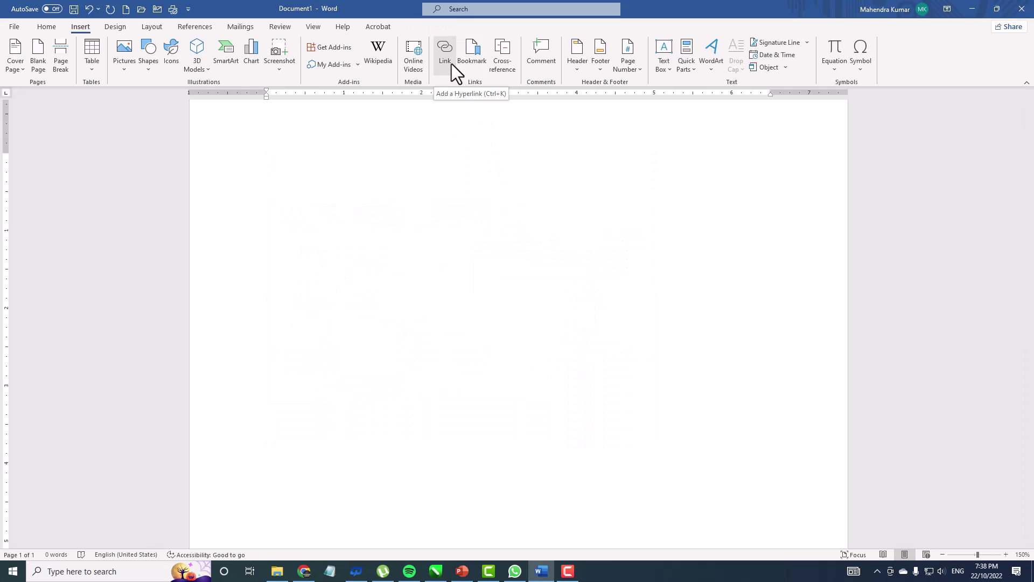
- Fill the empty page with sample paragraphs using =rand()
{"action": "type", "text": "=ran"}
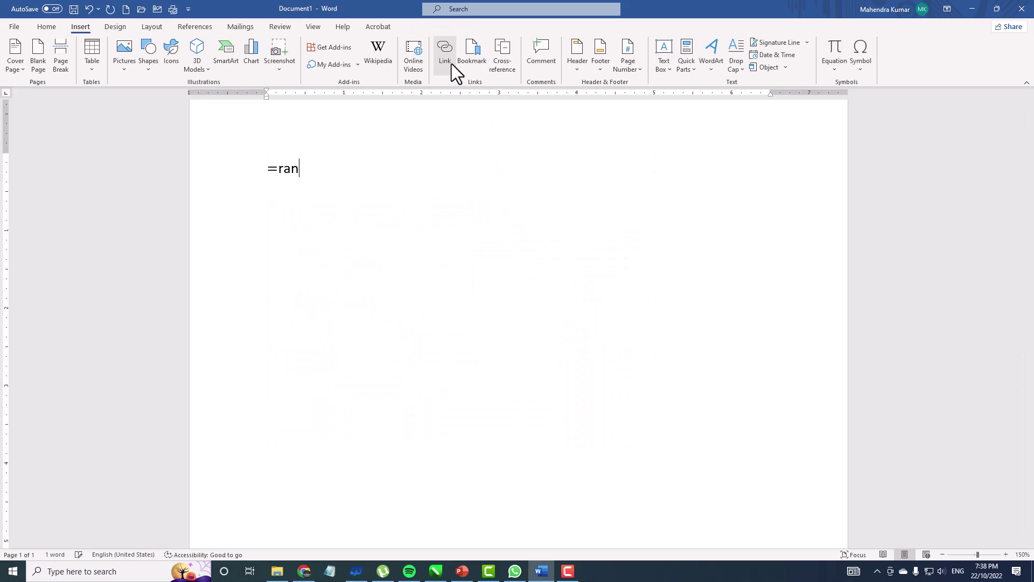
{"action": "type", "text": "()"}
{"action": "key", "text": "Return"}
{"action": "key", "text": "ctrl+a"}
{"action": "type", "text": "=rand()"}
{"action": "key", "text": "Return"}
{"action": "scroll", "coordinate": [449, 156], "scroll_direction": "up", "scroll_amount": 3}
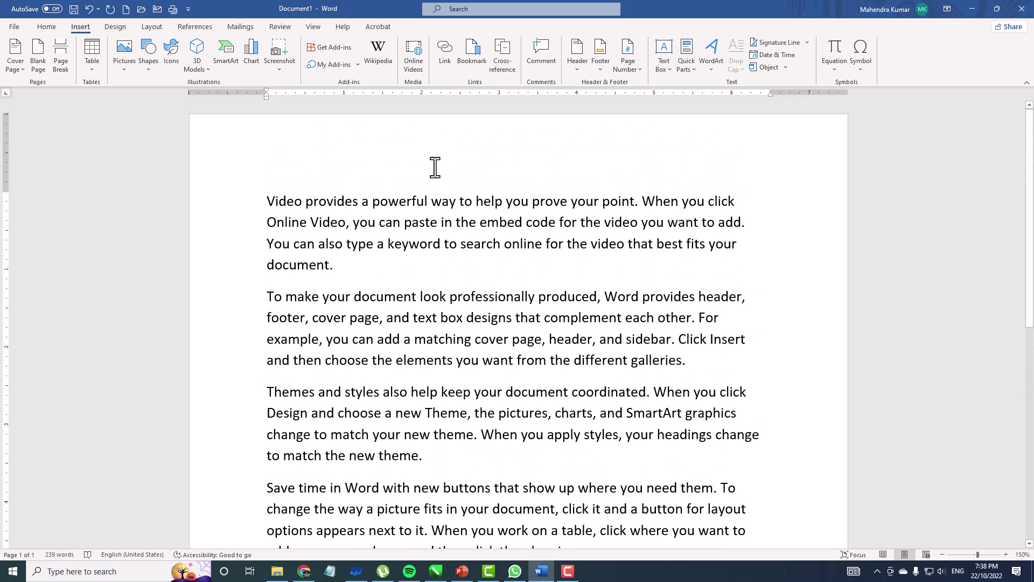
- Hyperlink the whole first paragraph to the existing New photo file in the Desktop folder
{"action": "left_click_drag", "start_coordinate": [365, 263], "coordinate": [278, 203]}
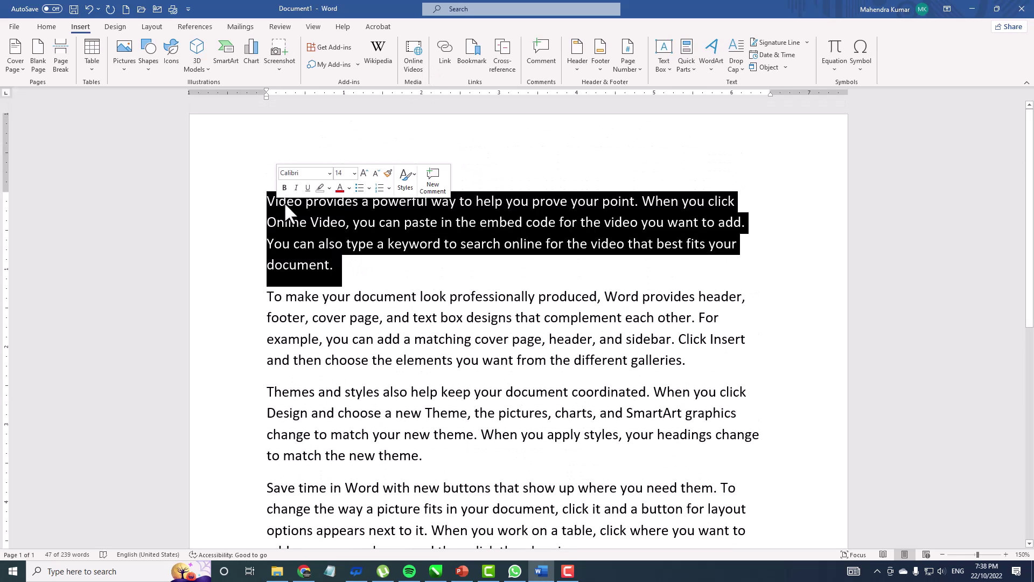
{"action": "left_click", "coordinate": [445, 54]}
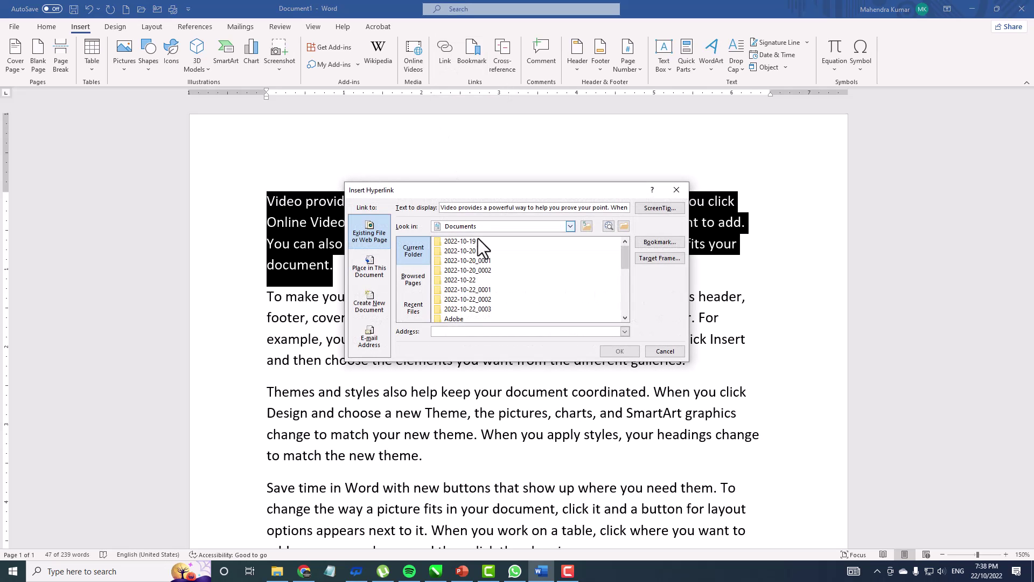
{"action": "left_click", "coordinate": [570, 227]}
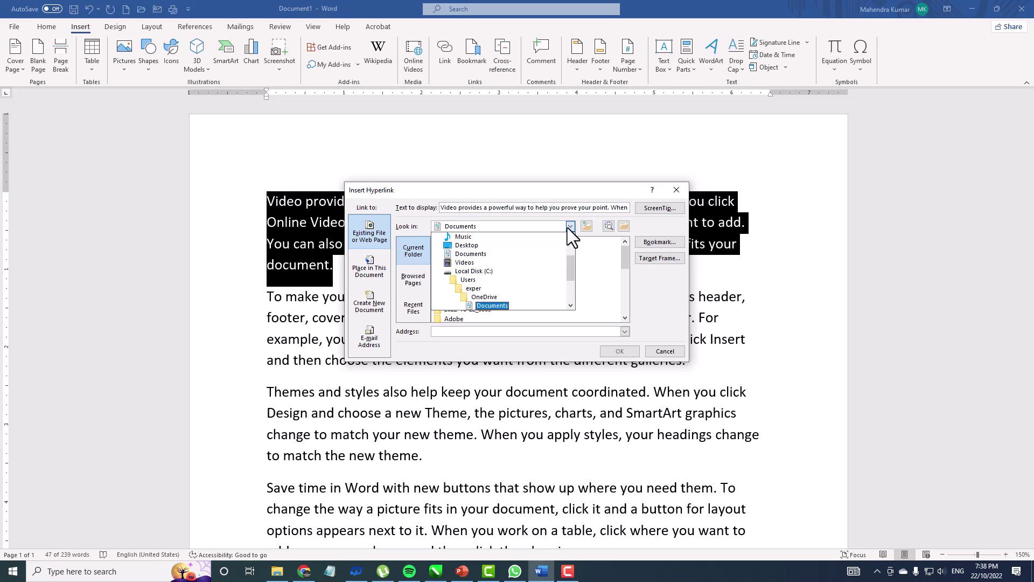
{"action": "left_click", "coordinate": [503, 247]}
{"action": "scroll", "coordinate": [501, 250], "scroll_direction": "down", "scroll_amount": 3}
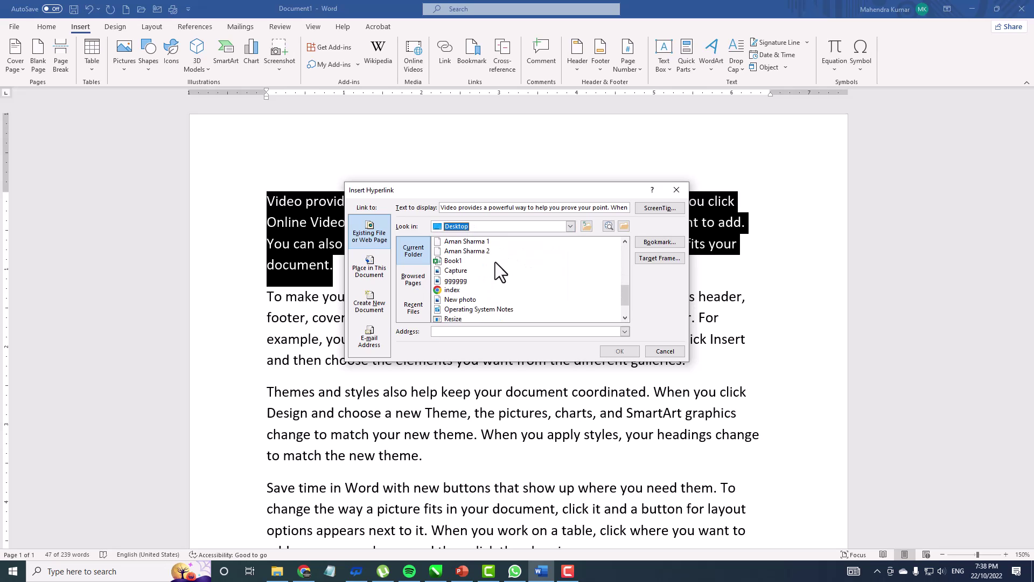
{"action": "scroll", "coordinate": [480, 279], "scroll_direction": "down", "scroll_amount": 1}
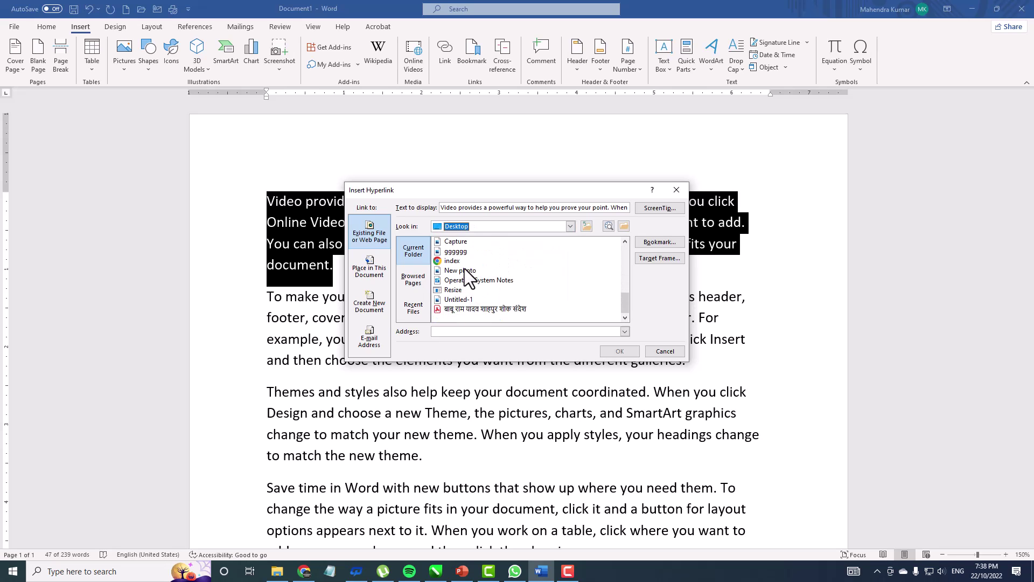
{"action": "left_click", "coordinate": [464, 270]}
{"action": "left_click", "coordinate": [620, 352]}
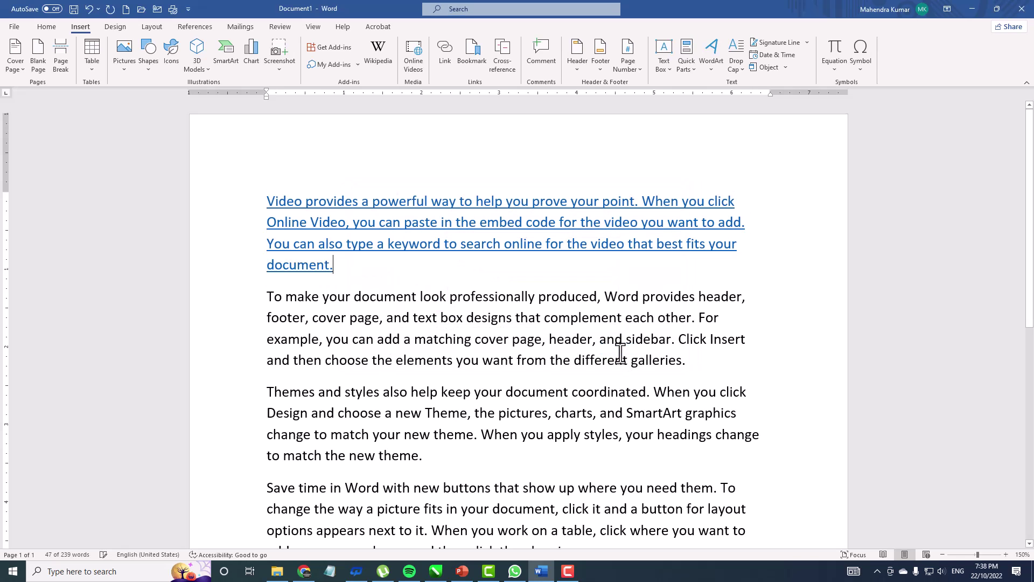
- Follow the first paragraph's hyperlink, allow the linked picture to open, and close the picture viewer
{"action": "left_click", "coordinate": [447, 248], "text": "ctrl"}
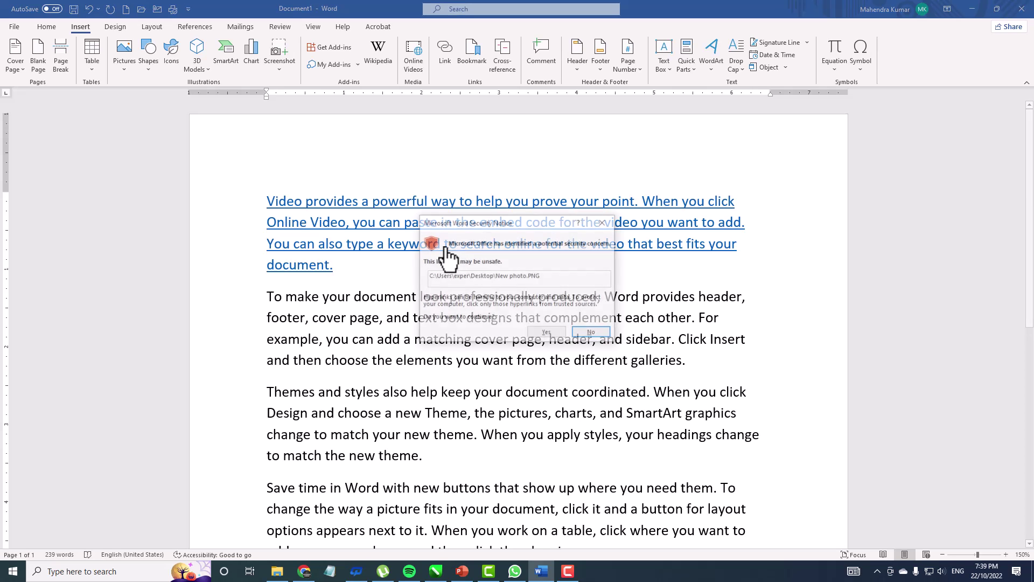
{"action": "left_click", "coordinate": [545, 333]}
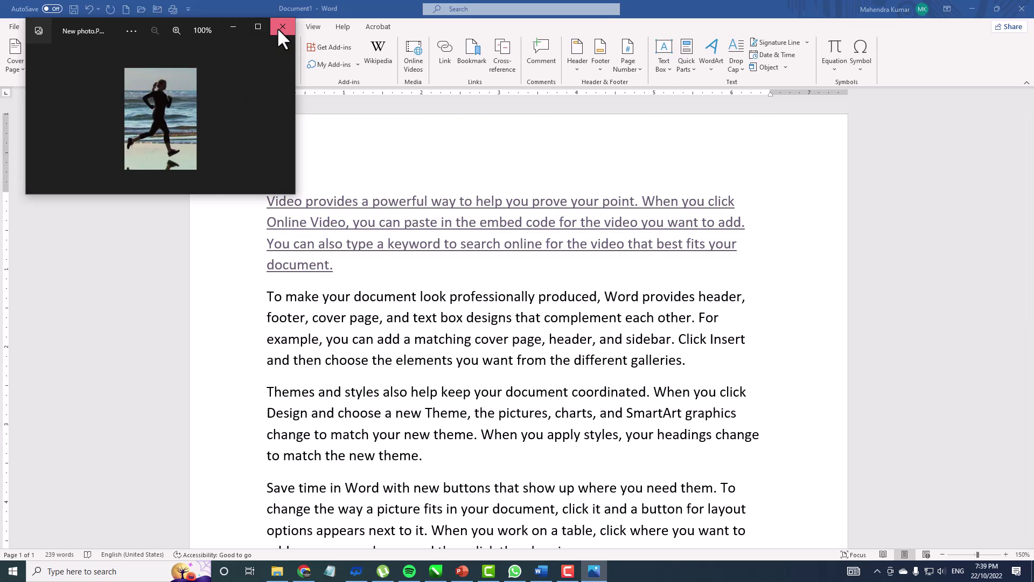
{"action": "left_click", "coordinate": [278, 30]}
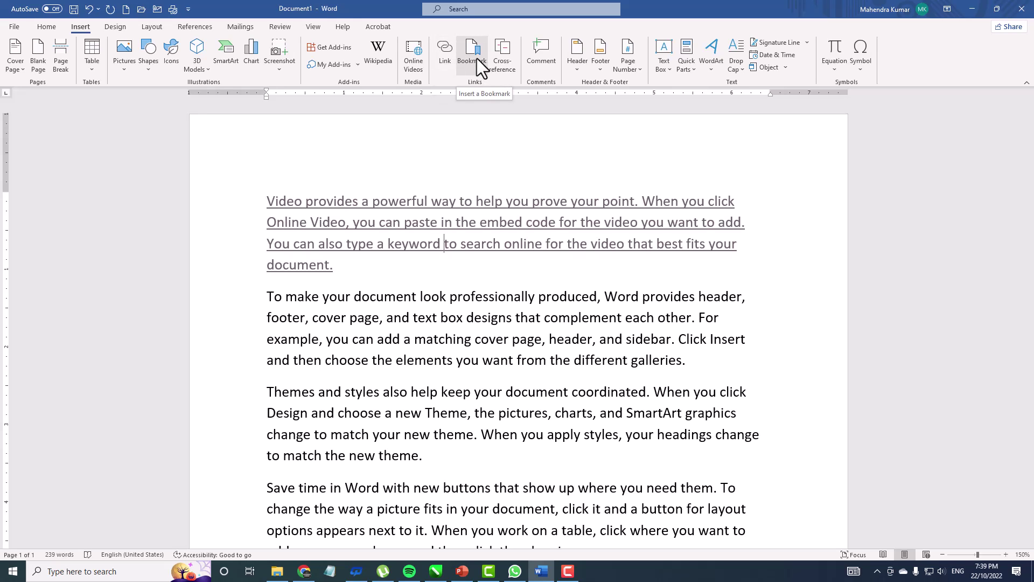
- Add a bookmark named MyBookmark to the word "look" in the second paragraph
{"action": "scroll", "coordinate": [513, 262], "scroll_direction": "down", "scroll_amount": 4}
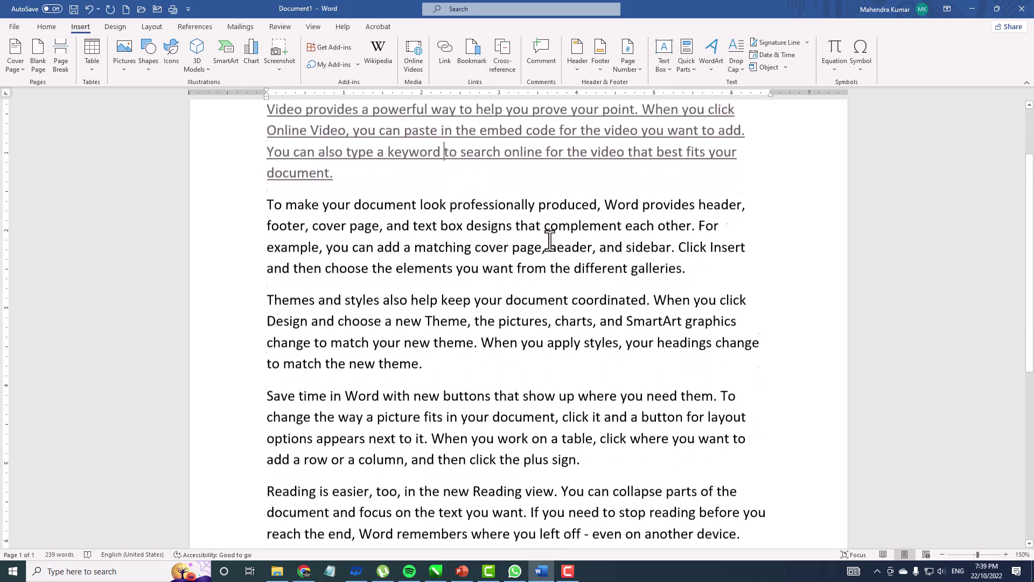
{"action": "scroll", "coordinate": [513, 263], "scroll_direction": "up", "scroll_amount": 3}
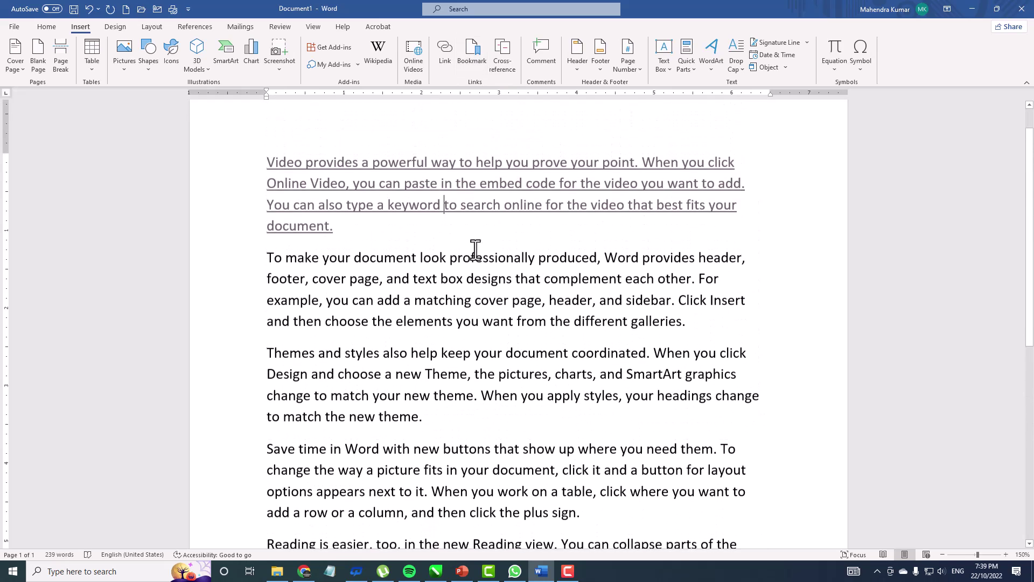
{"action": "double_click", "coordinate": [422, 257]}
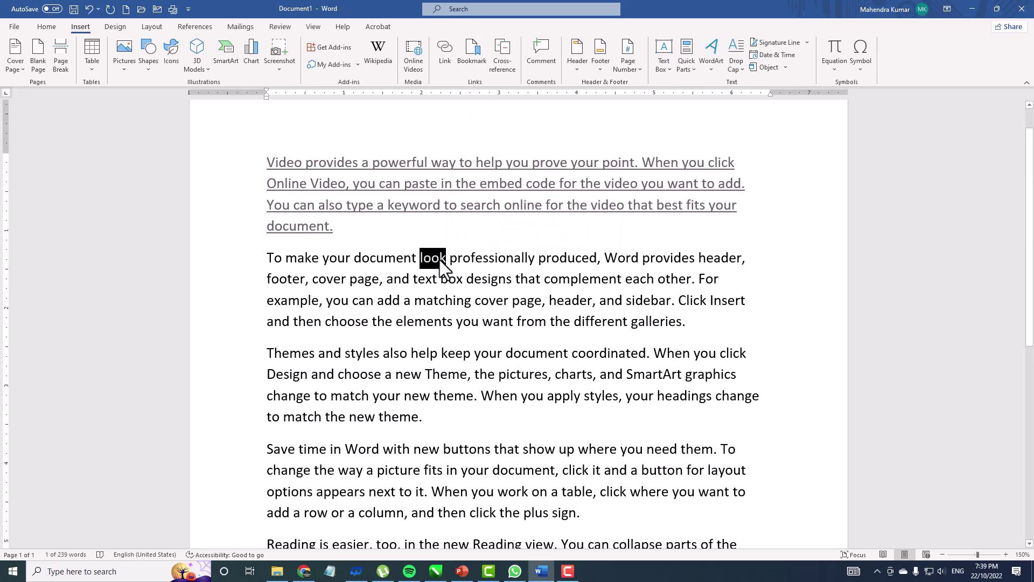
{"action": "left_click", "coordinate": [476, 56]}
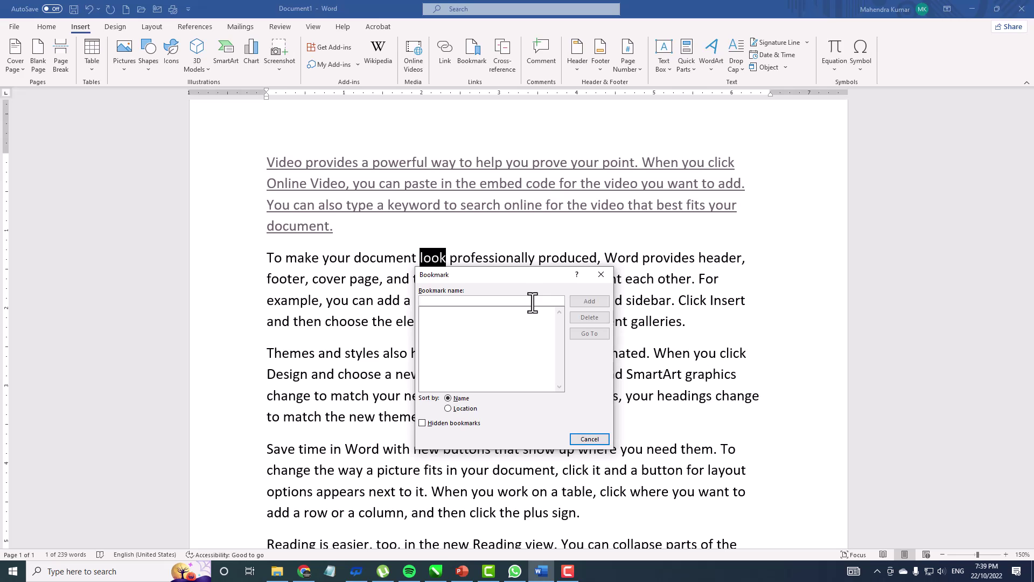
{"action": "type", "text": "MyBookmark"}
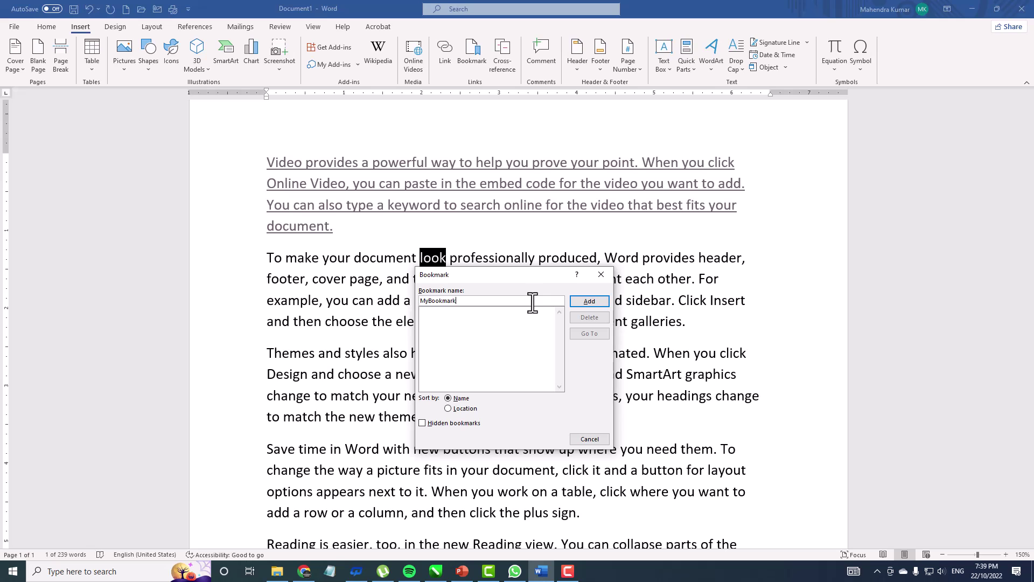
{"action": "left_click", "coordinate": [591, 301]}
{"action": "left_click", "coordinate": [569, 350]}
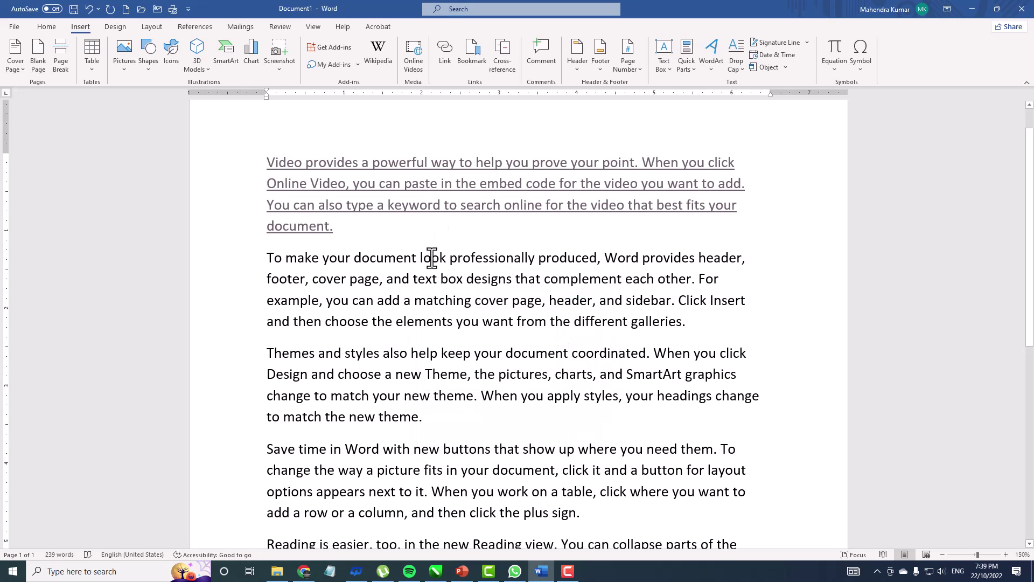
- From the end of the document, go to the MyBookmark bookmark, uncover its text and close the Bookmark dialog
{"action": "scroll", "coordinate": [439, 269], "scroll_direction": "down", "scroll_amount": 3}
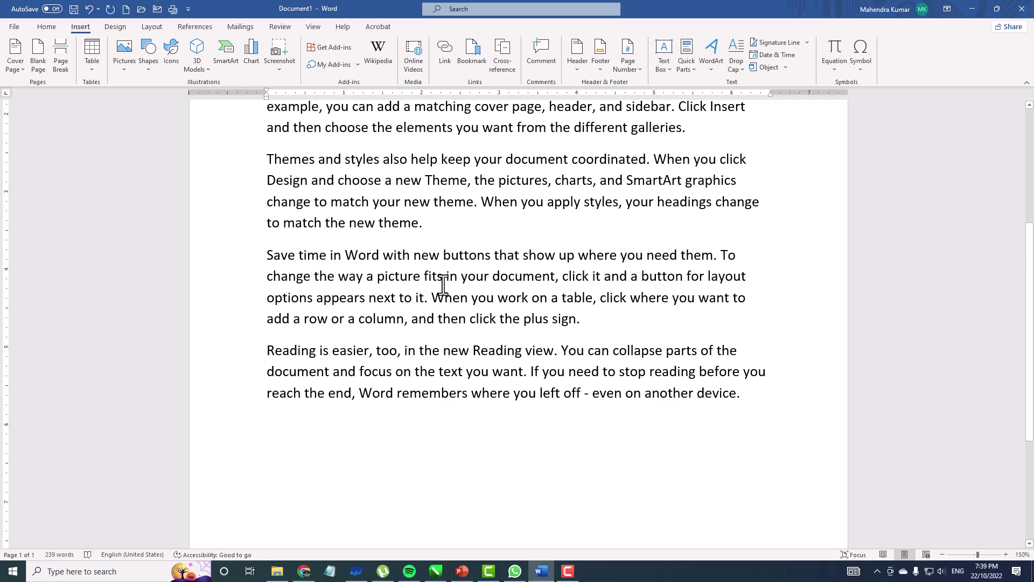
{"action": "scroll", "coordinate": [443, 286], "scroll_direction": "down", "scroll_amount": 1}
{"action": "key", "text": "ctrl+End"}
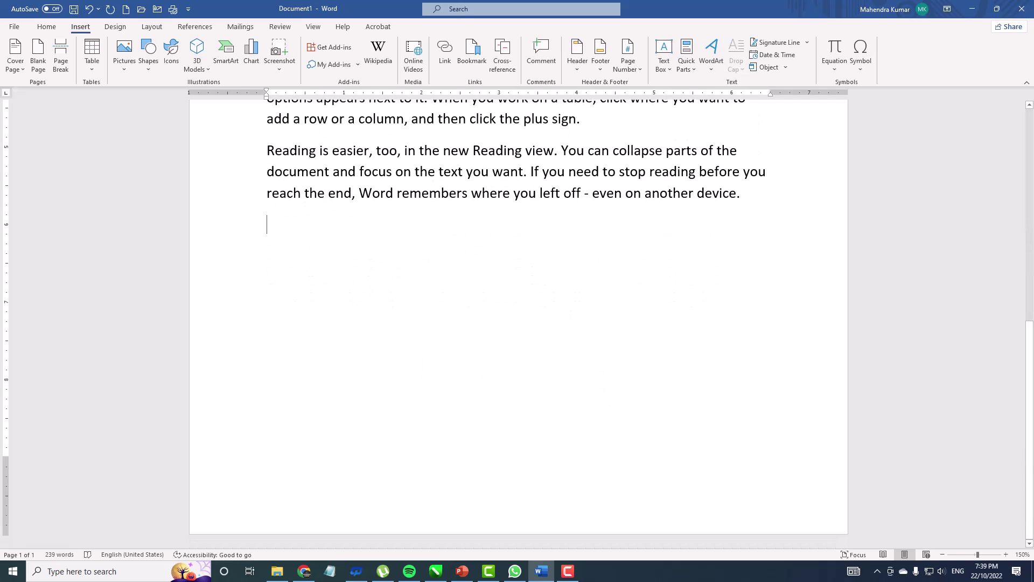
{"action": "left_click", "coordinate": [473, 54]}
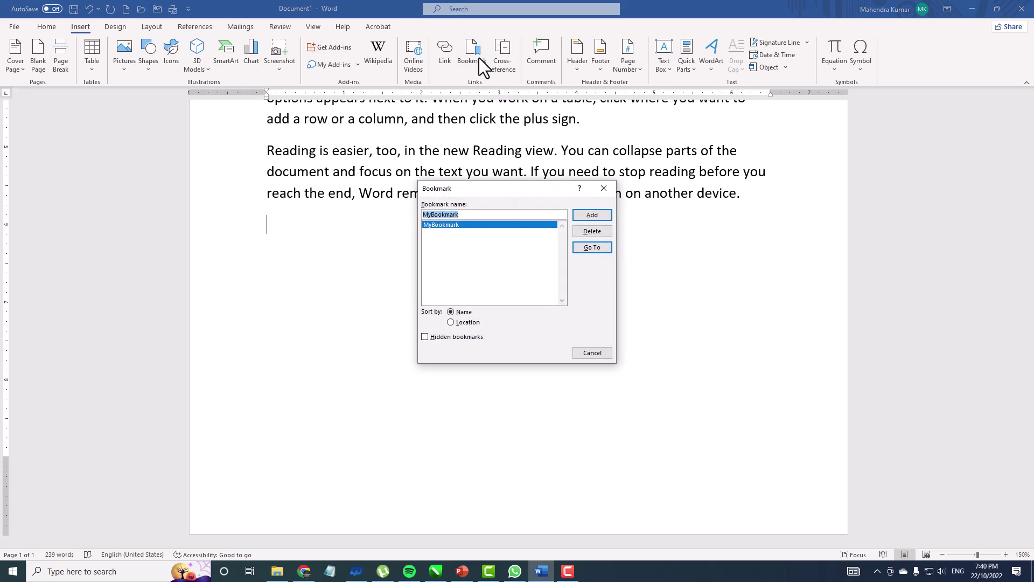
{"action": "left_click", "coordinate": [596, 246]}
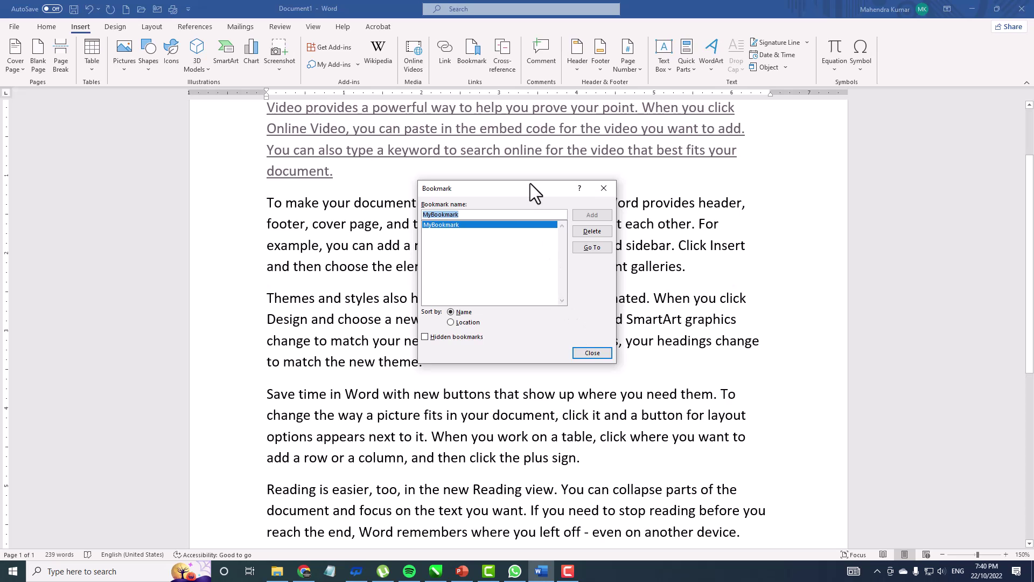
{"action": "left_click_drag", "start_coordinate": [526, 192], "coordinate": [715, 192]}
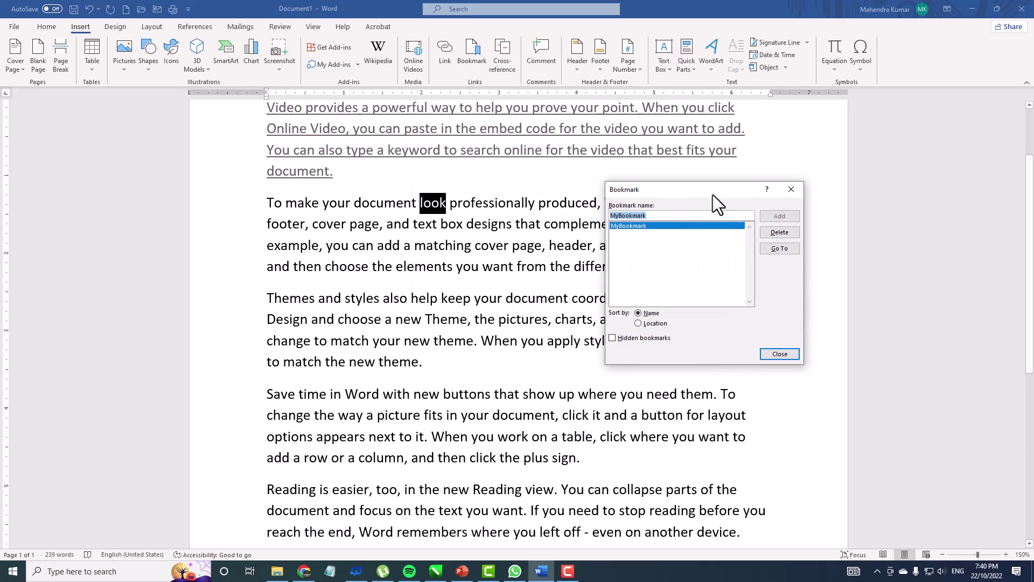
{"action": "left_click", "coordinate": [780, 354]}
- From the empty last line, sort the bookmarks by location and go to MyBookmark again
{"action": "scroll", "coordinate": [632, 326], "scroll_direction": "down", "scroll_amount": 4}
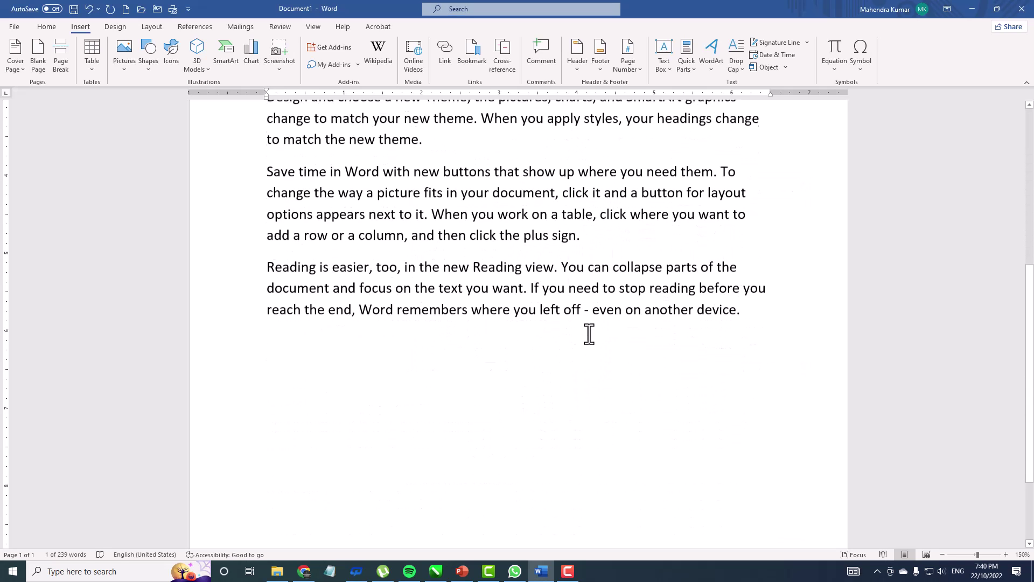
{"action": "left_click", "coordinate": [329, 333]}
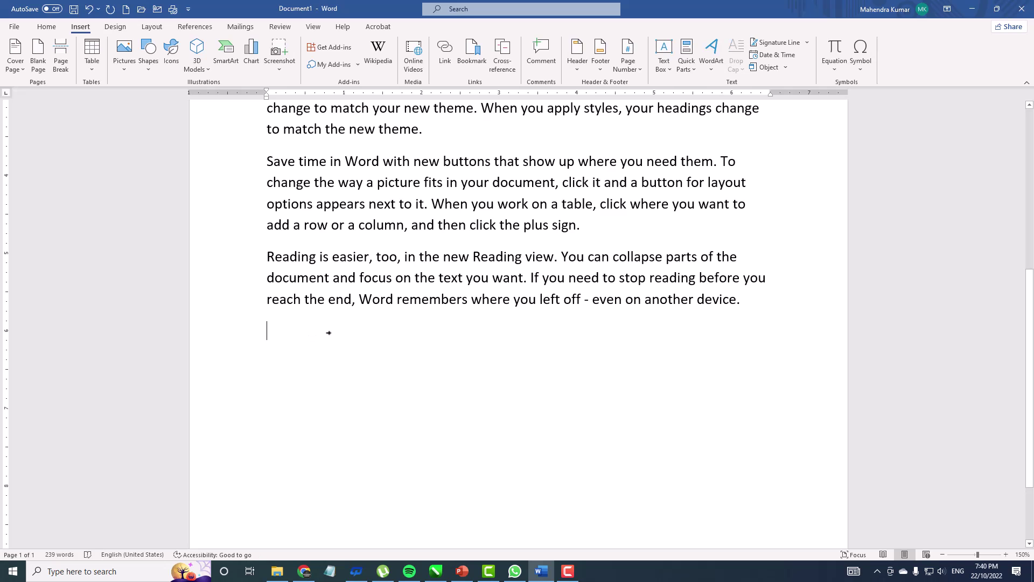
{"action": "left_click", "coordinate": [477, 63]}
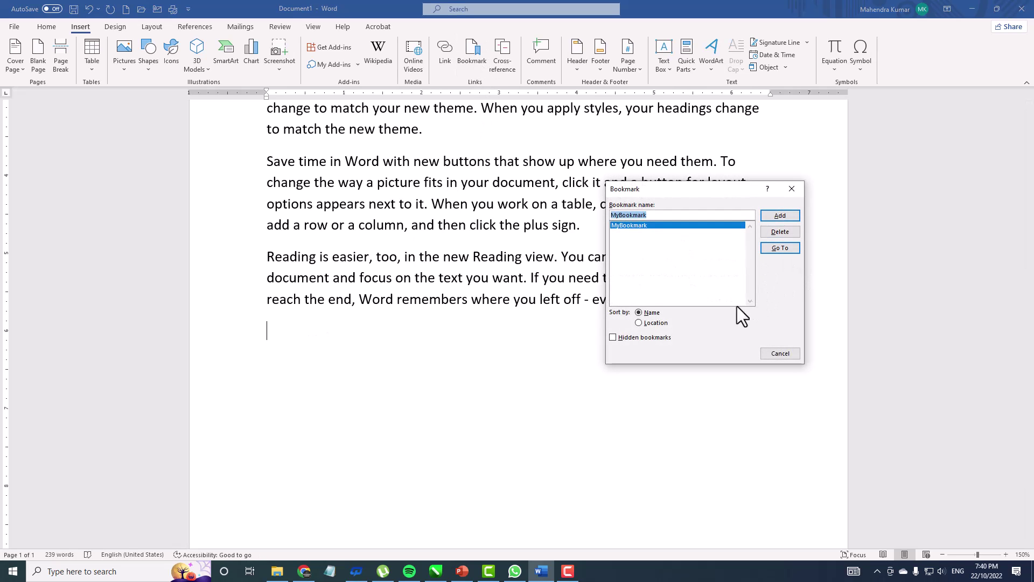
{"action": "left_click", "coordinate": [657, 323]}
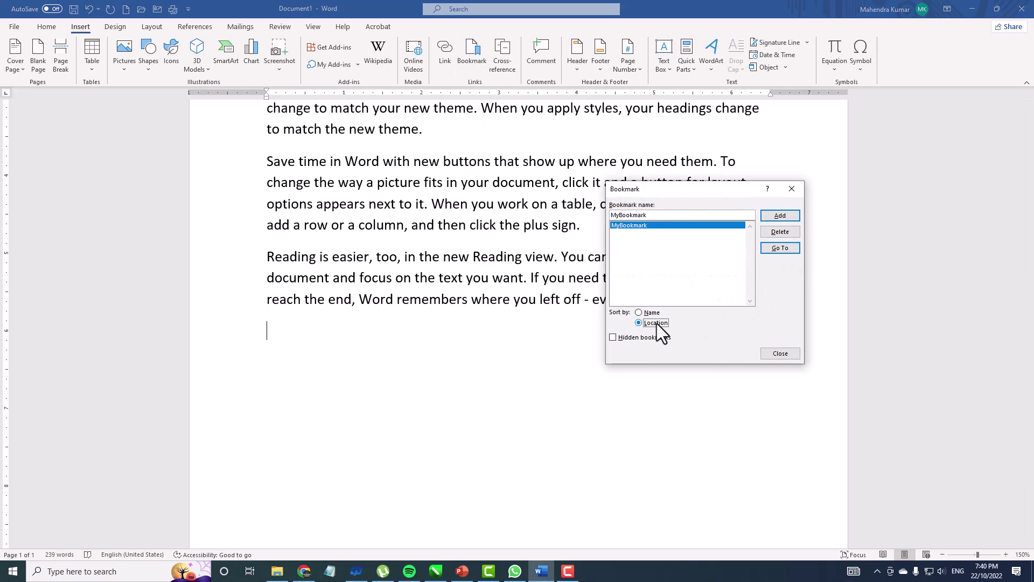
{"action": "left_click", "coordinate": [789, 249]}
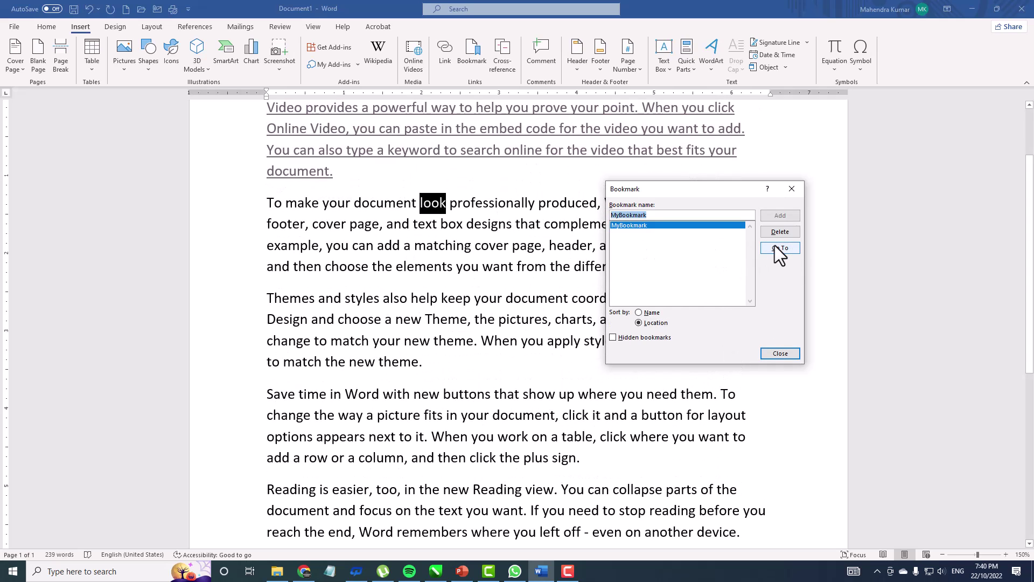
{"action": "left_click", "coordinate": [658, 321]}
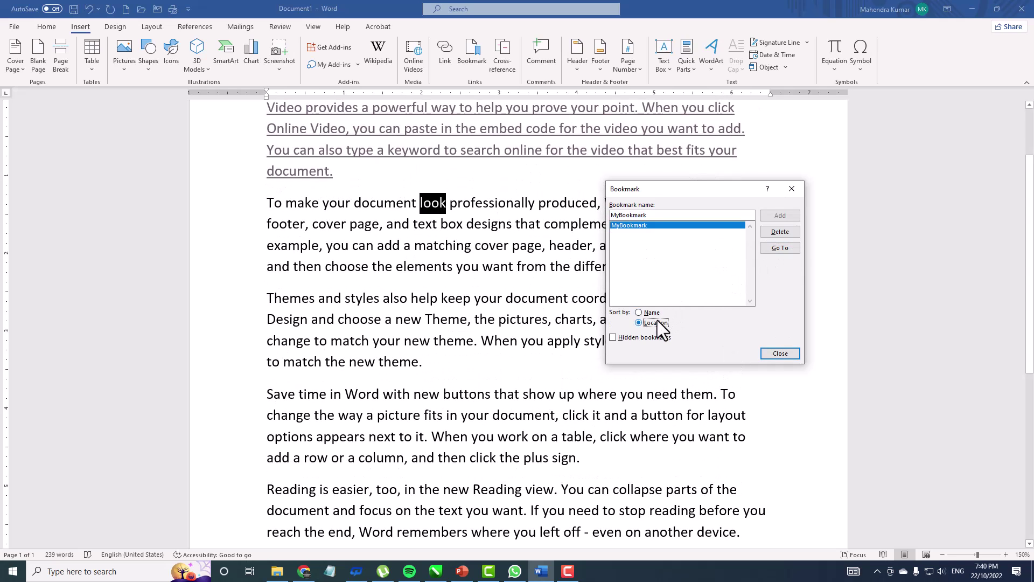
{"action": "left_click", "coordinate": [790, 357]}
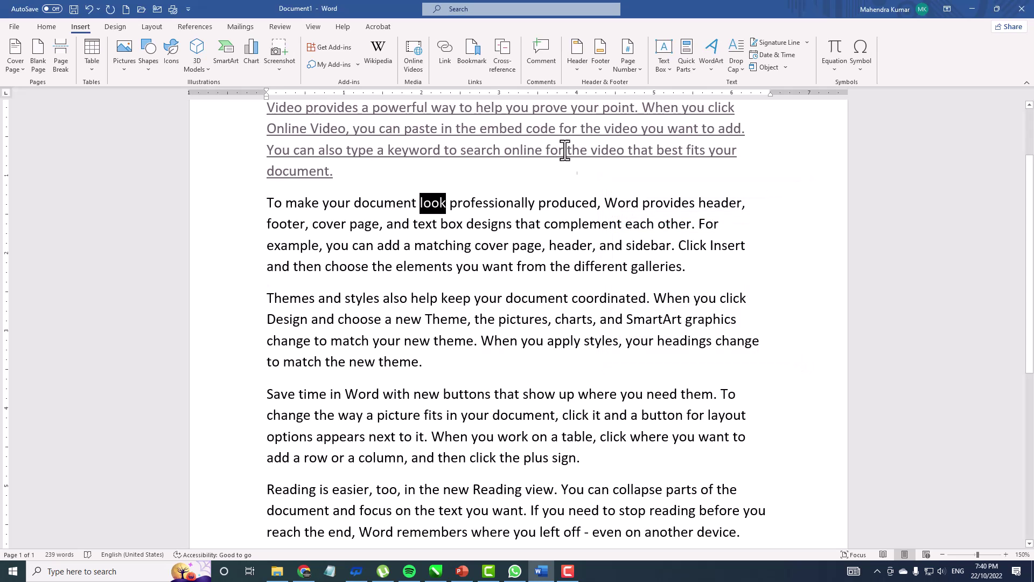
- Insert a hyperlinked cross-reference to the MyBookmark bookmark text on the empty last line, and follow it to test the jump
{"action": "scroll", "coordinate": [515, 194], "scroll_direction": "down", "scroll_amount": 3}
{"action": "left_click", "coordinate": [296, 364]}
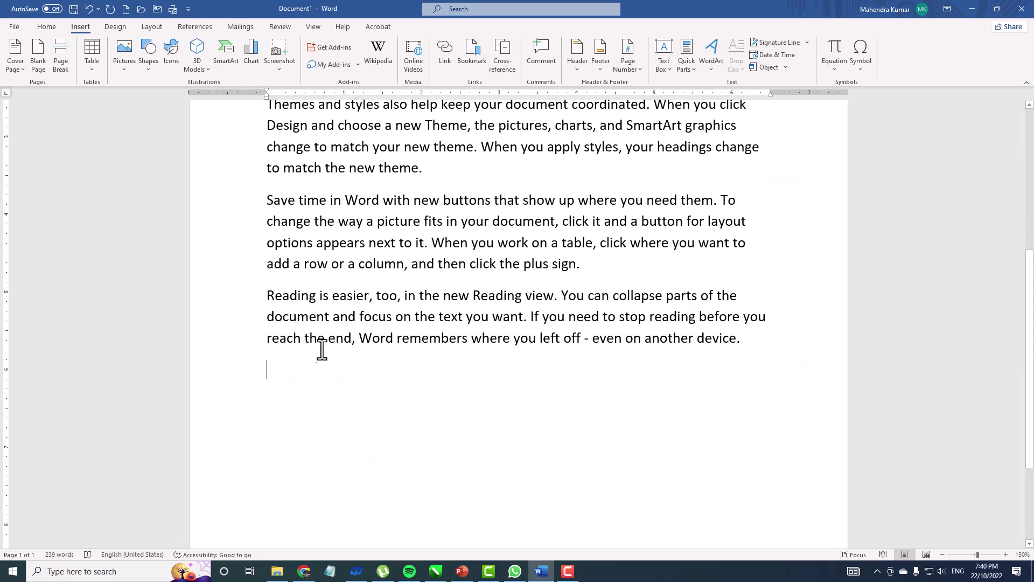
{"action": "left_click", "coordinate": [504, 60]}
{"action": "left_click", "coordinate": [491, 215]}
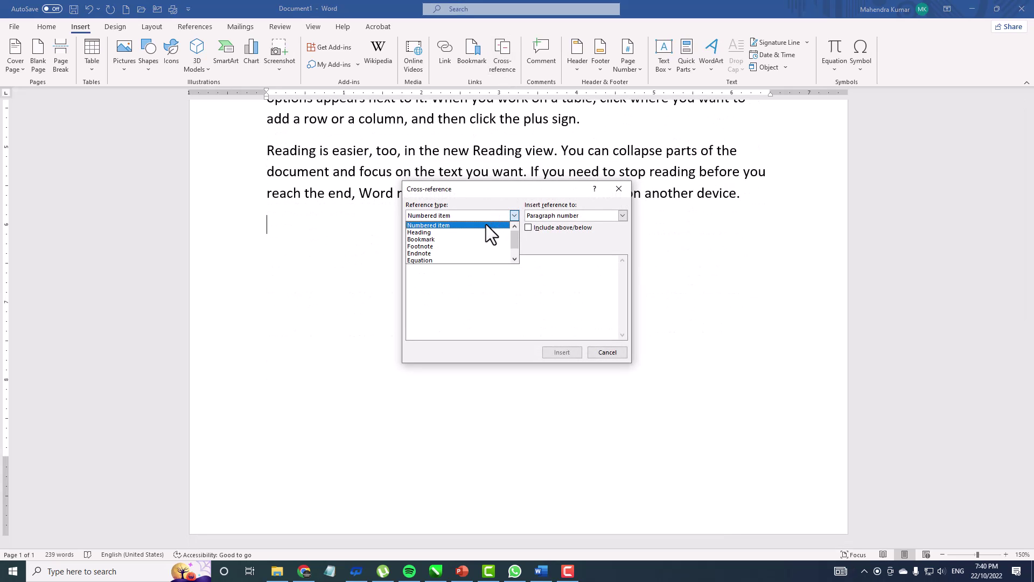
{"action": "left_click", "coordinate": [483, 232]}
{"action": "left_click", "coordinate": [485, 220]}
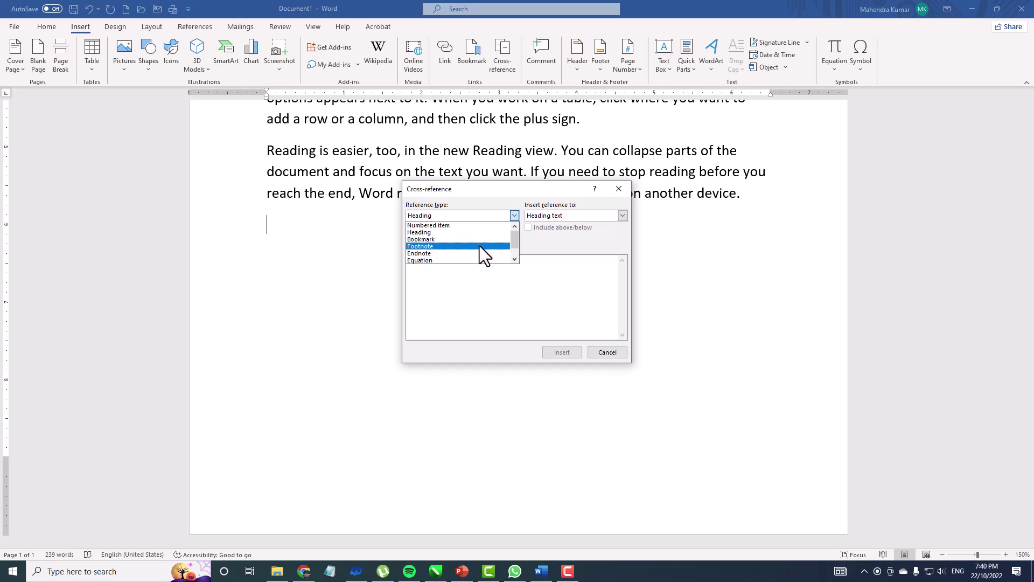
{"action": "left_click", "coordinate": [479, 238]}
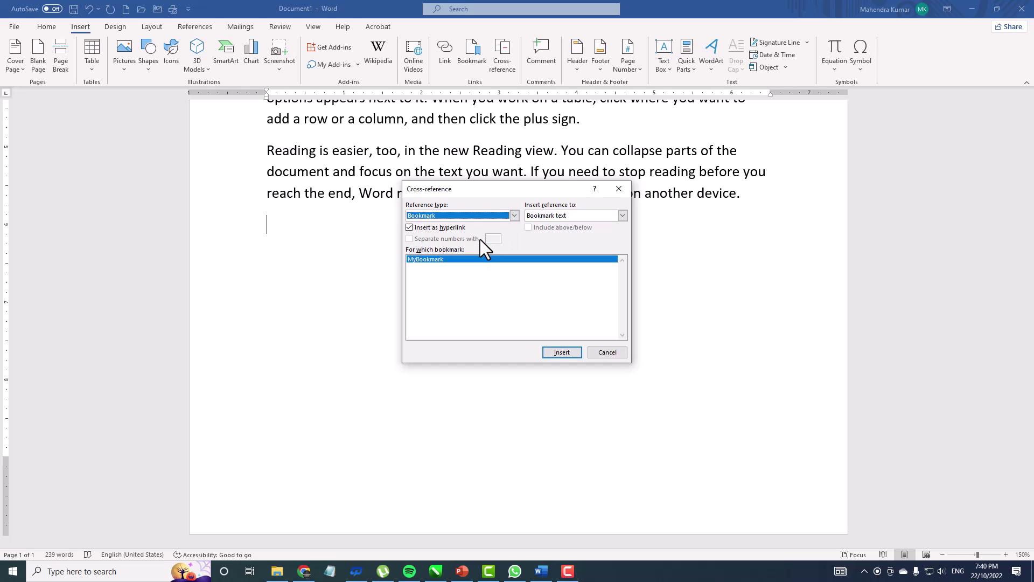
{"action": "left_click", "coordinate": [562, 351]}
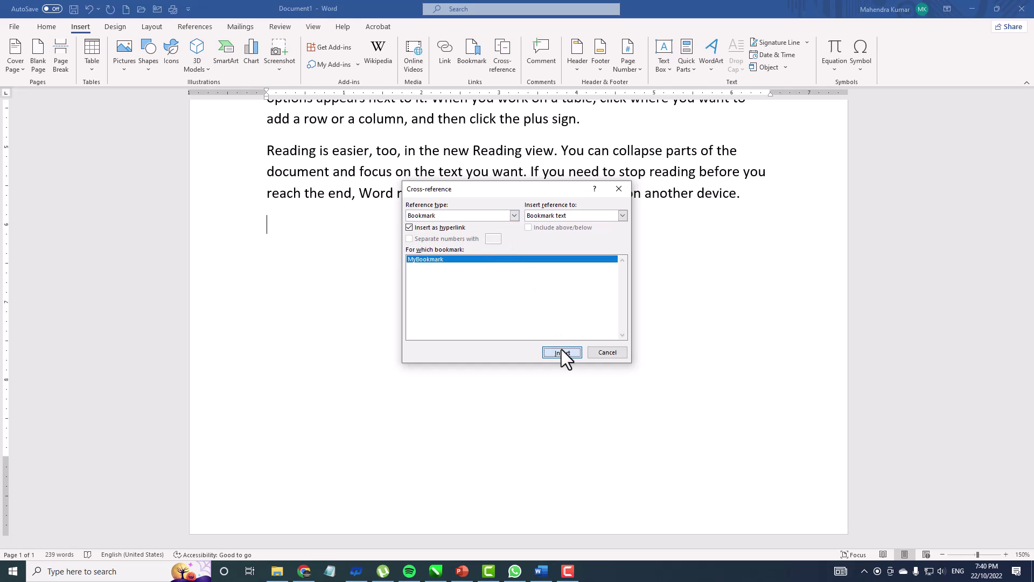
{"action": "left_click", "coordinate": [612, 353]}
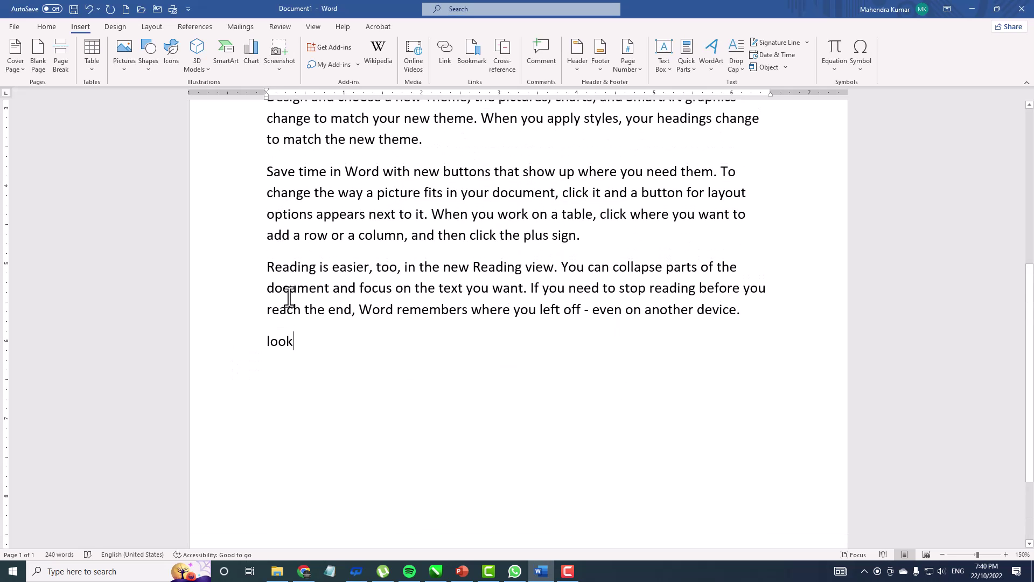
{"action": "left_click", "coordinate": [287, 343], "text": "ctrl"}
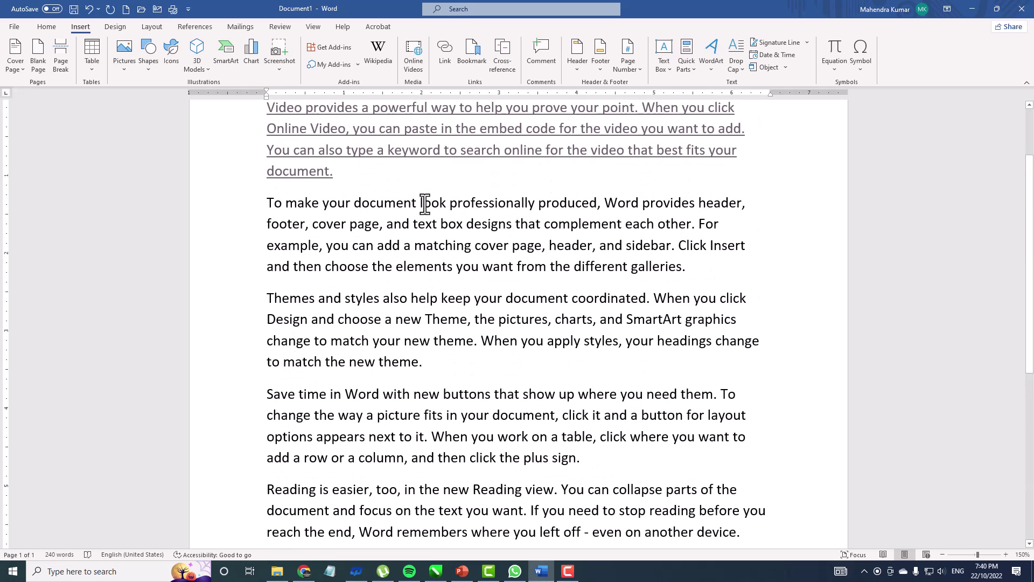
{"action": "scroll", "coordinate": [424, 203], "scroll_direction": "down", "scroll_amount": 5}
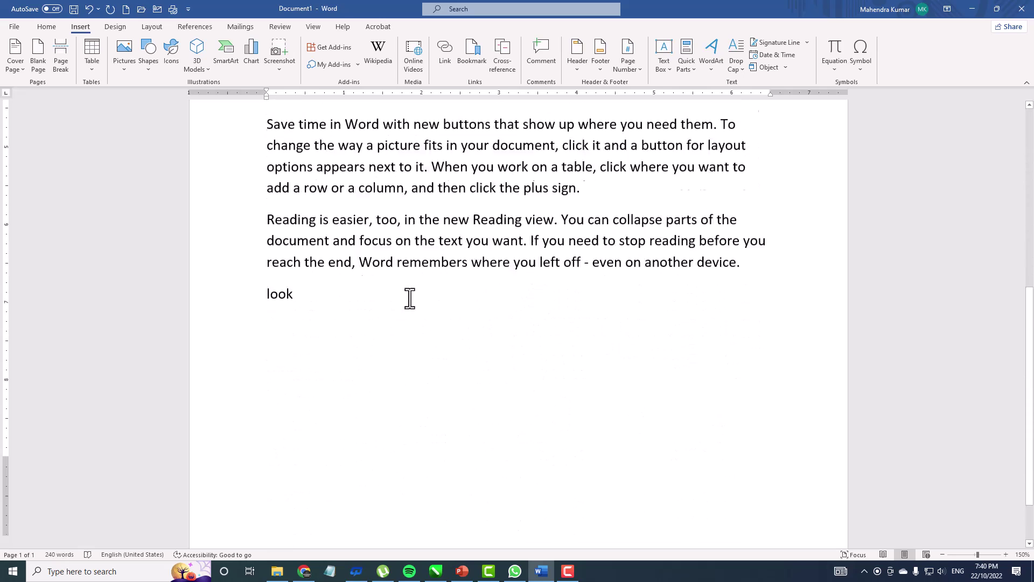
- Follow the "look" cross-reference on the last line to its bookmark in the second paragraph once more
{"action": "left_click", "coordinate": [289, 227], "text": "ctrl"}
{"action": "scroll", "coordinate": [434, 264], "scroll_direction": "up", "scroll_amount": 2}
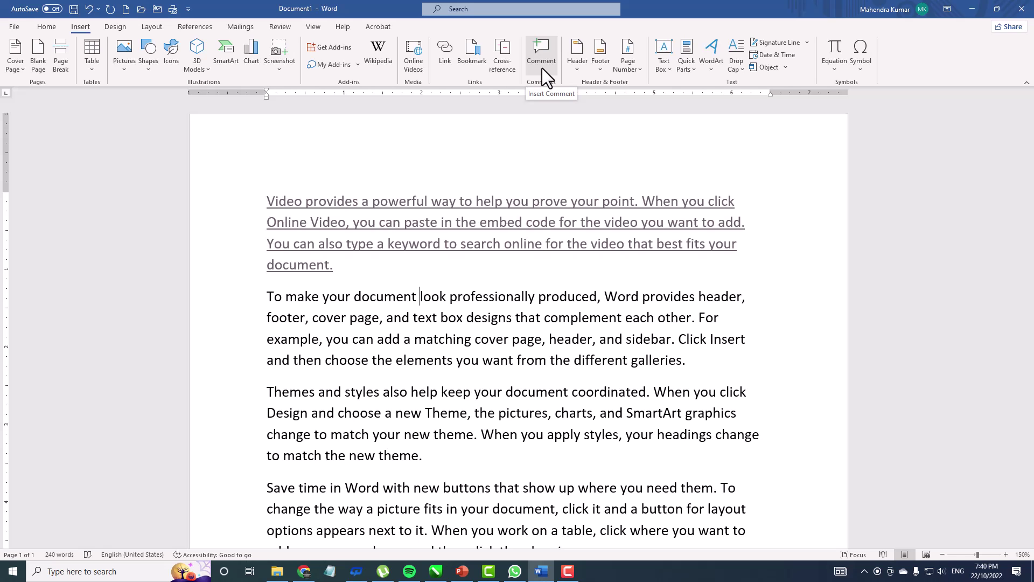
{"action": "scroll", "coordinate": [503, 190], "scroll_direction": "down", "scroll_amount": 5}
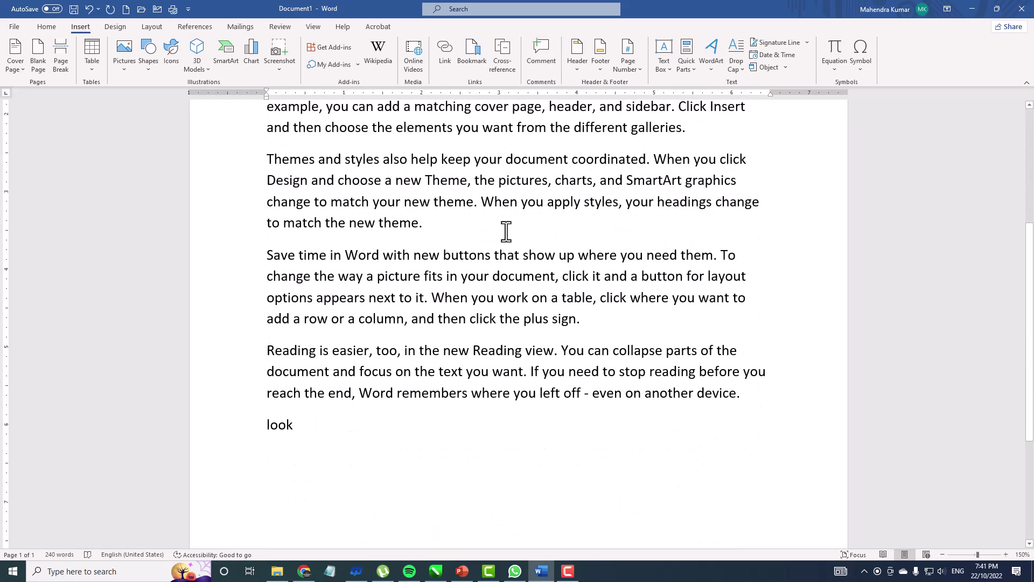
- Select the paragraph beginning "Themes and styles" and decline the incoming video call
{"action": "left_click_drag", "start_coordinate": [418, 224], "coordinate": [310, 173]}
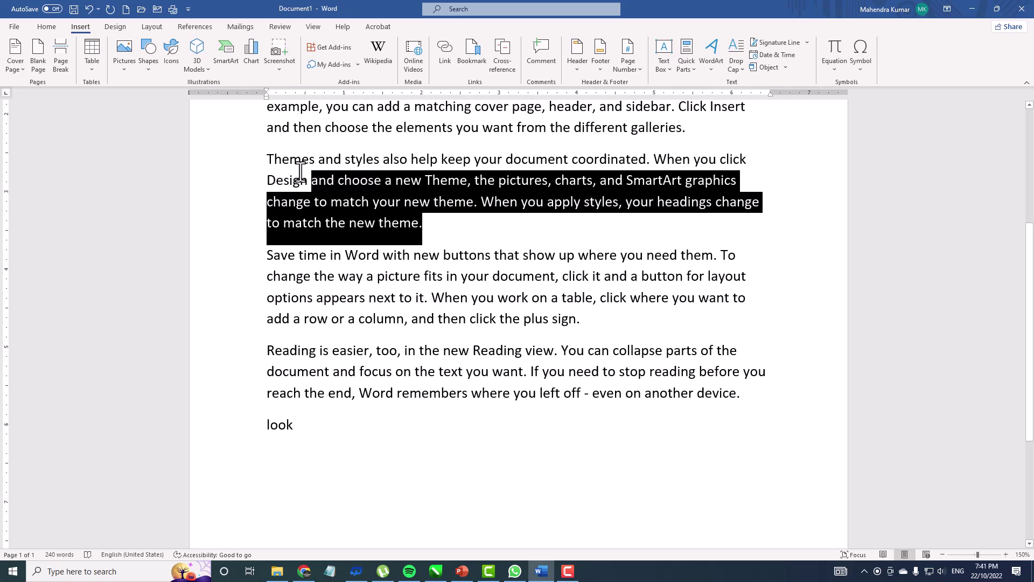
{"action": "triple_click", "coordinate": [309, 173]}
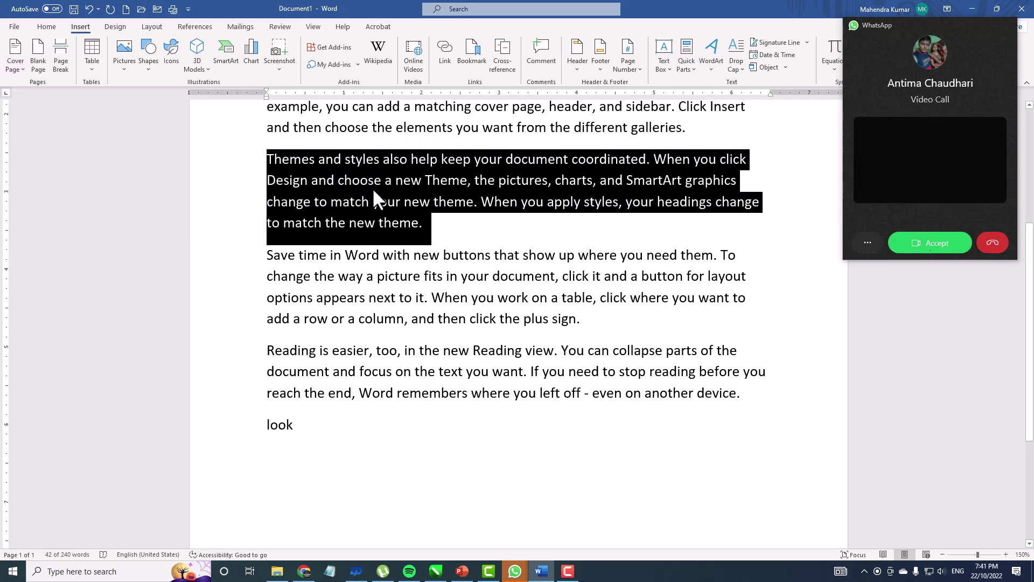
{"action": "left_click", "coordinate": [991, 238]}
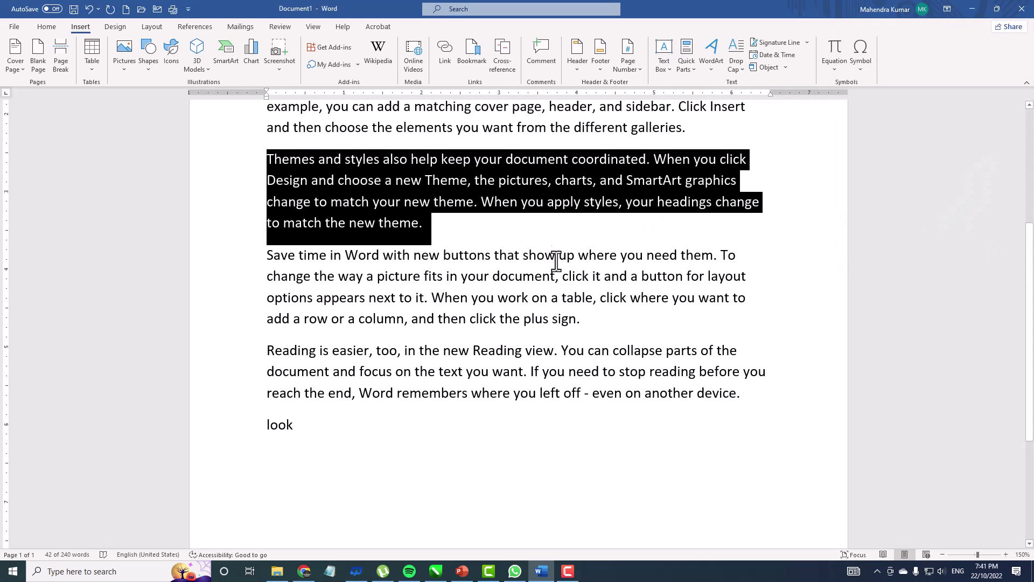
{"action": "left_click", "coordinate": [936, 535]}
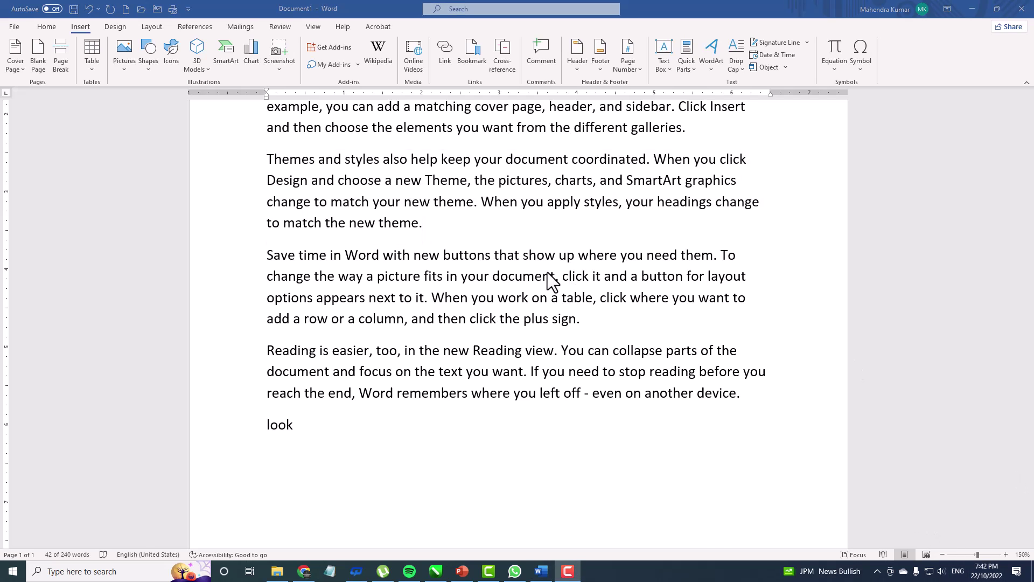
- Add a comment reading "Any Comment Type Here" to the whole "Themes and styles" paragraph
{"action": "scroll", "coordinate": [550, 280], "scroll_direction": "up", "scroll_amount": 3}
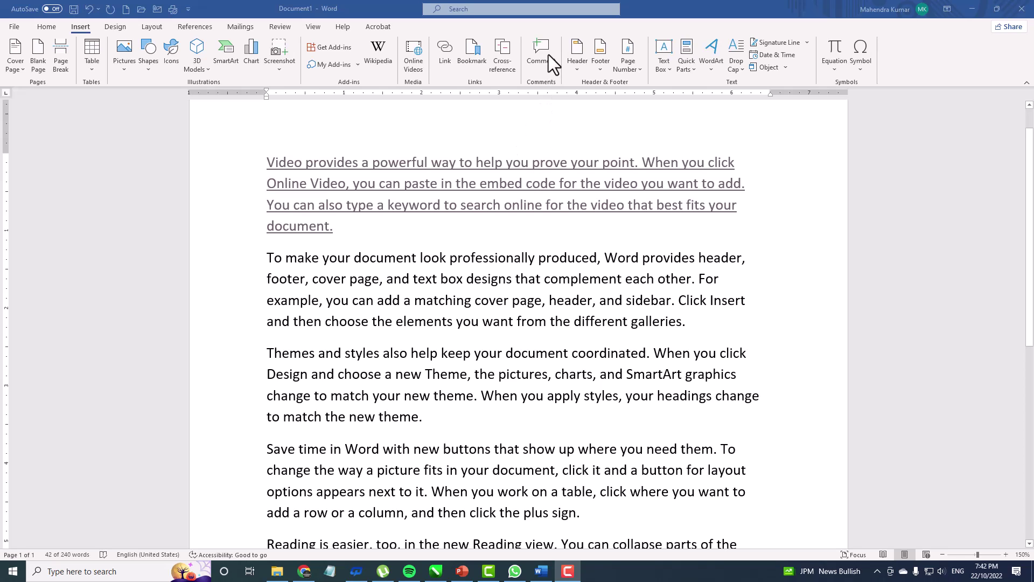
{"action": "scroll", "coordinate": [538, 307], "scroll_direction": "down", "scroll_amount": 1}
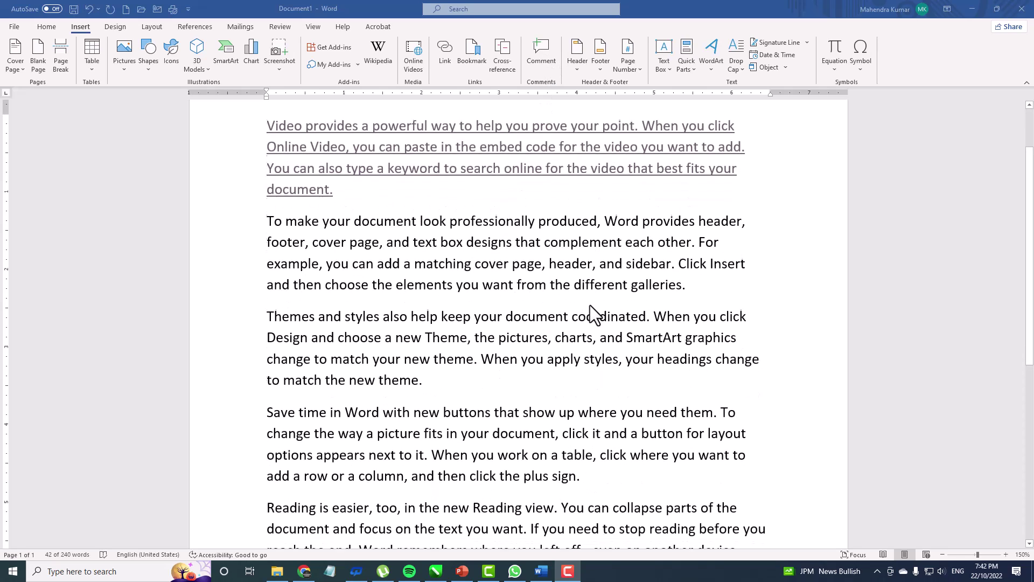
{"action": "key", "text": "ctrl+shift+Down"}
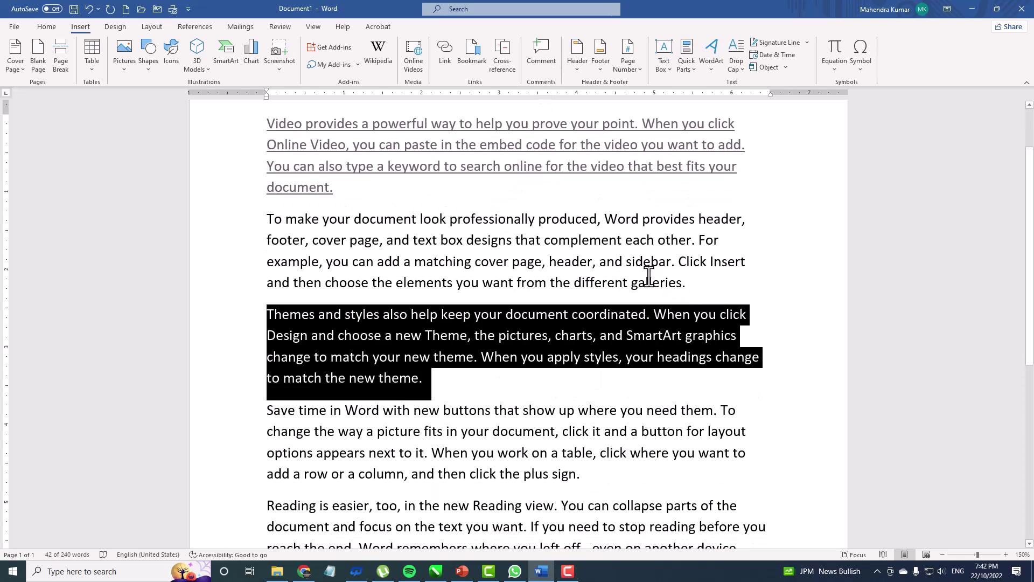
{"action": "left_click", "coordinate": [441, 380]}
{"action": "left_click_drag", "start_coordinate": [440, 380], "coordinate": [268, 314]}
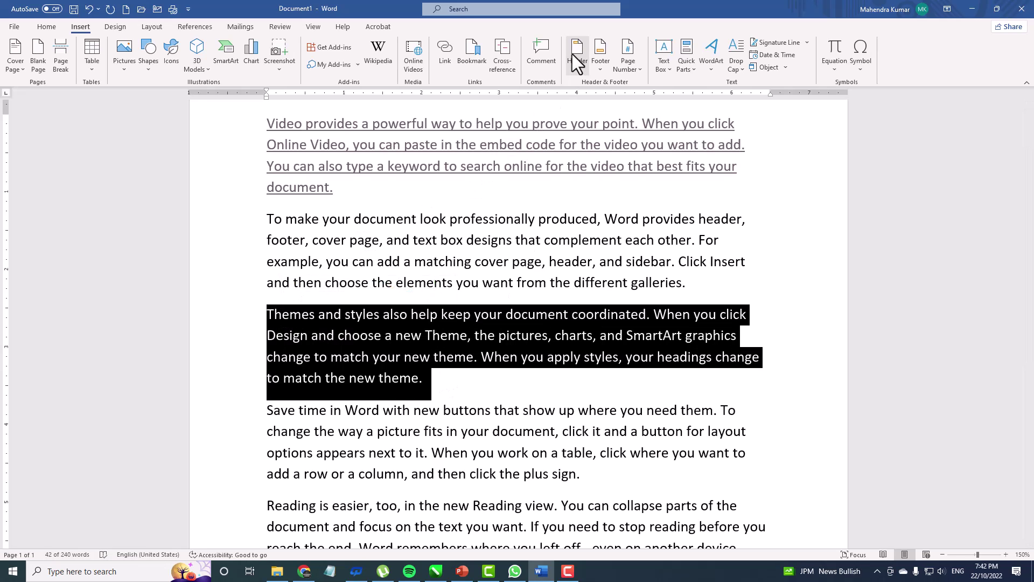
{"action": "left_click", "coordinate": [537, 54]}
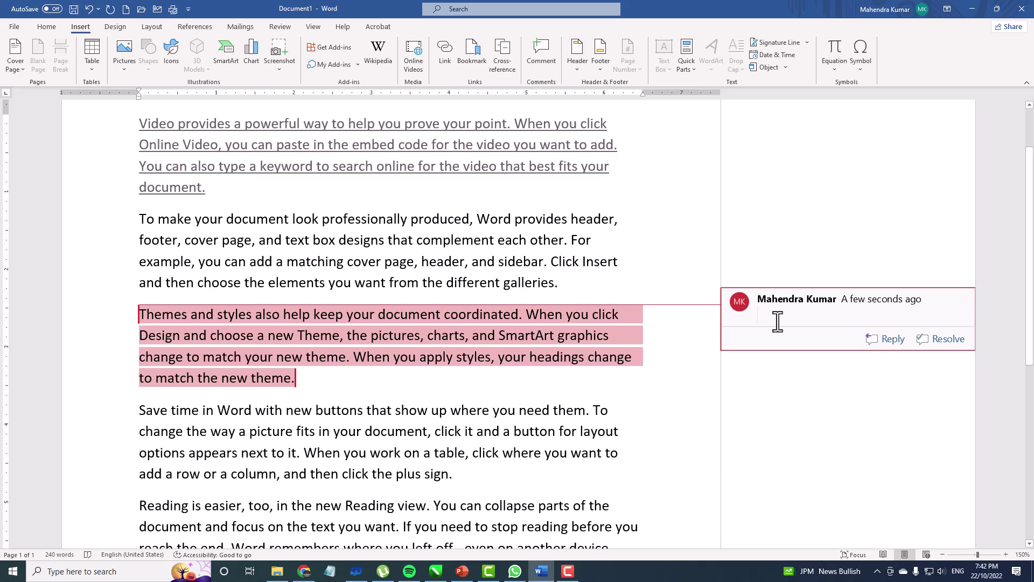
{"action": "type", "text": "A"}
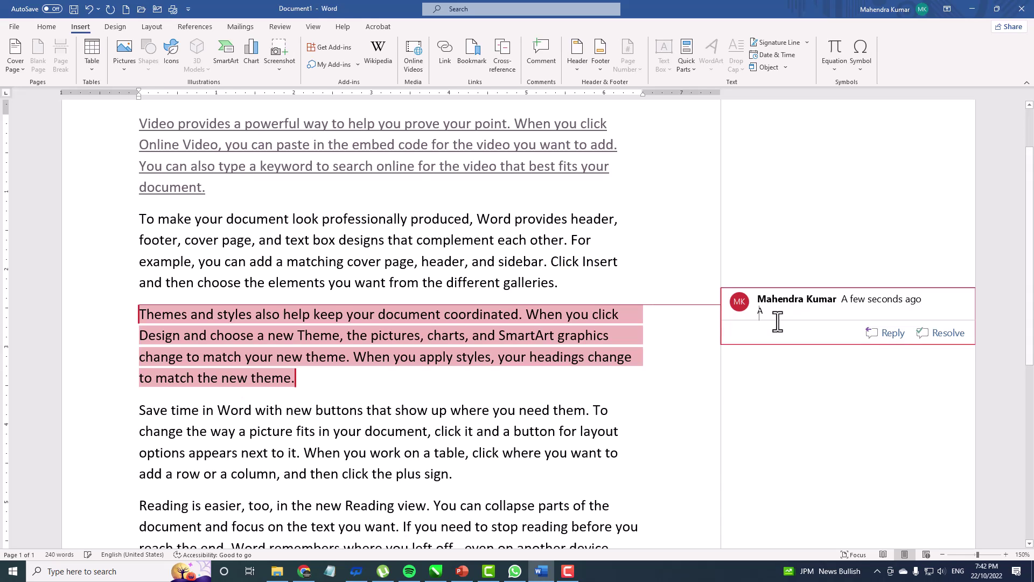
{"action": "type", "text": "ny Commen"}
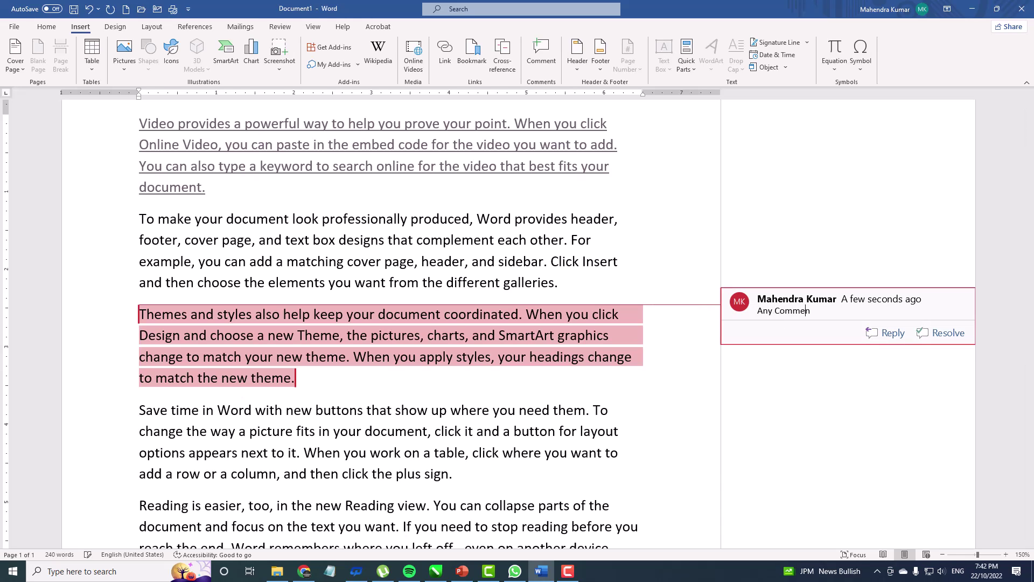
{"action": "type", "text": "t Type Here"}
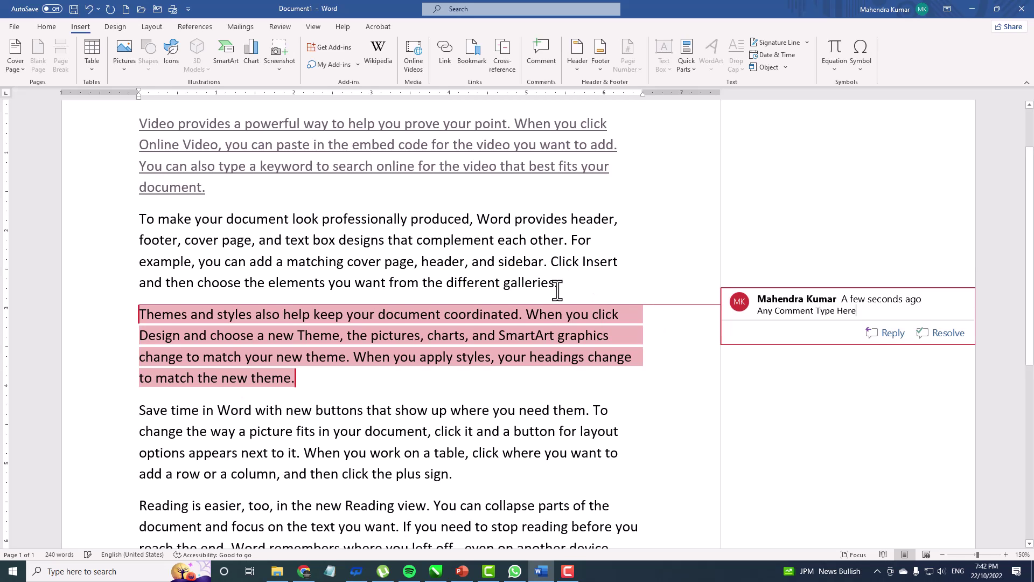
- Check in the print preview how the commented paragraph and its comment will print, and return to the document
{"action": "scroll", "coordinate": [539, 313], "scroll_direction": "down", "scroll_amount": 4}
{"action": "scroll", "coordinate": [418, 343], "scroll_direction": "up", "scroll_amount": 3}
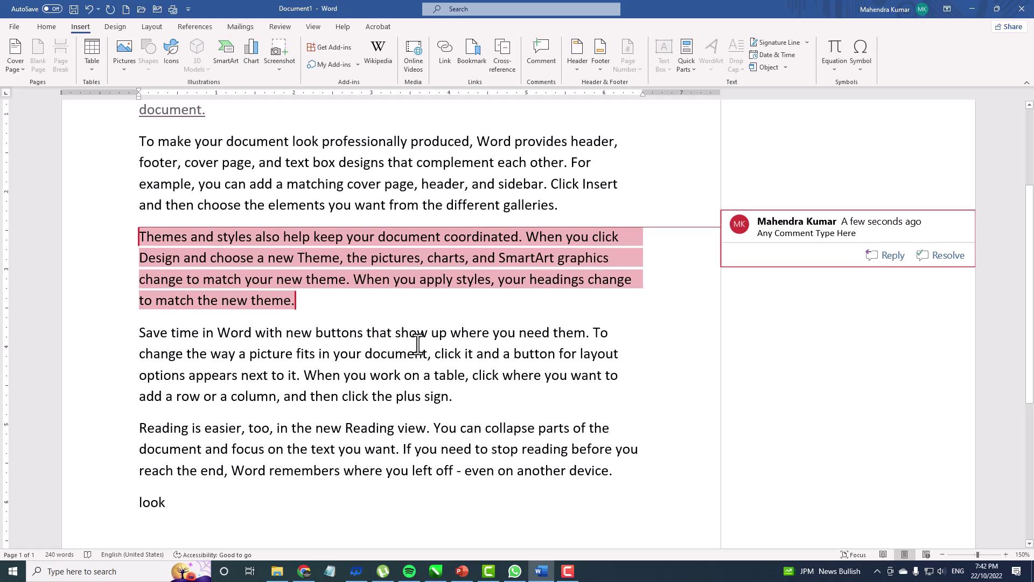
{"action": "key", "text": "ctrl+p"}
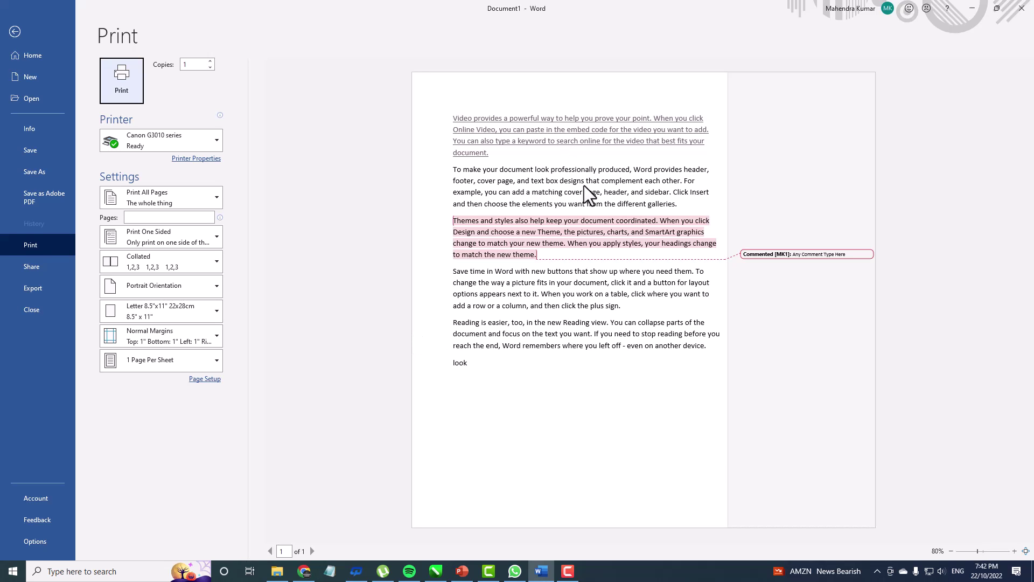
{"action": "key", "text": "Escape"}
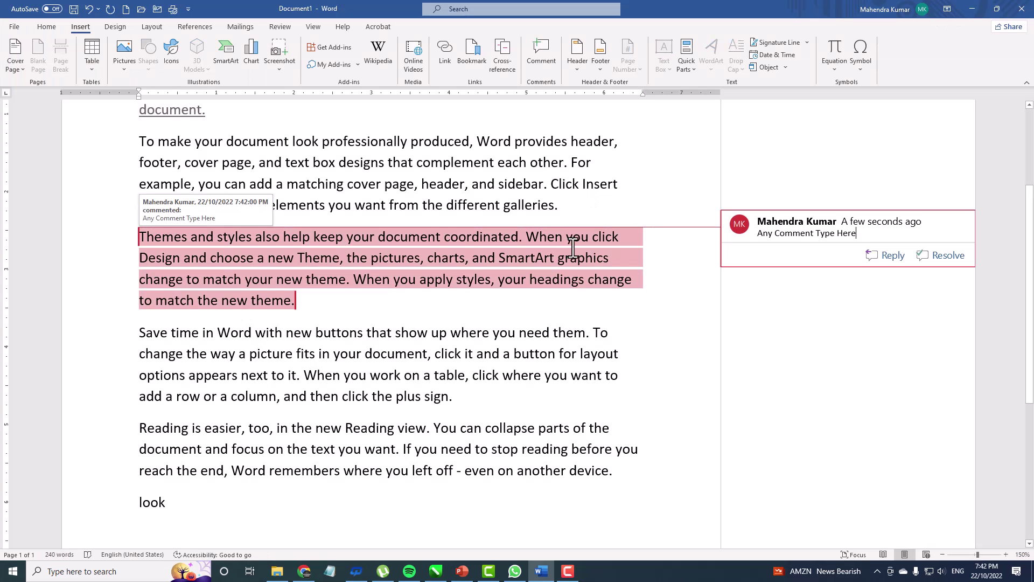
{"action": "key", "text": "ctrl+p"}
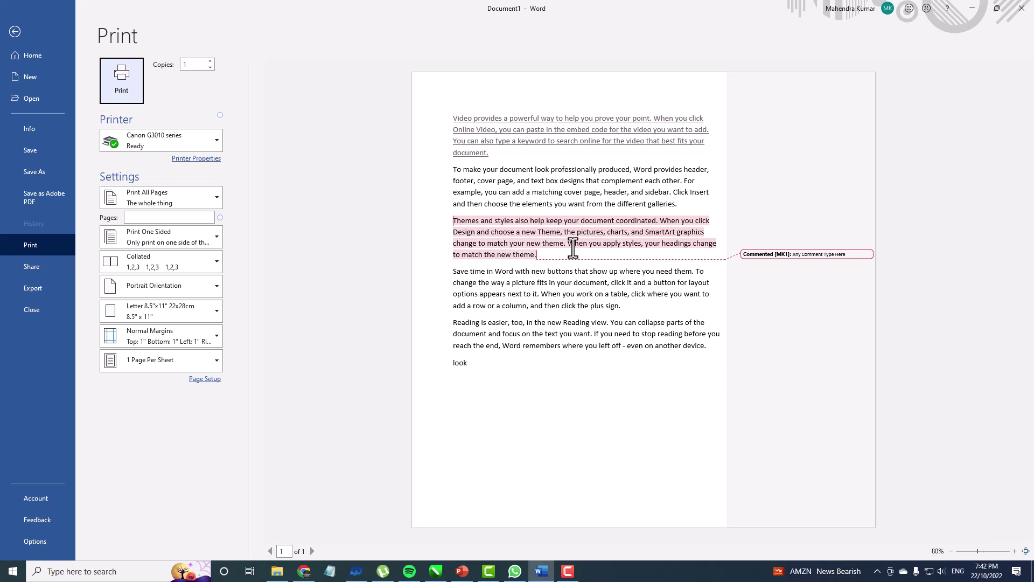
{"action": "key", "text": "Escape"}
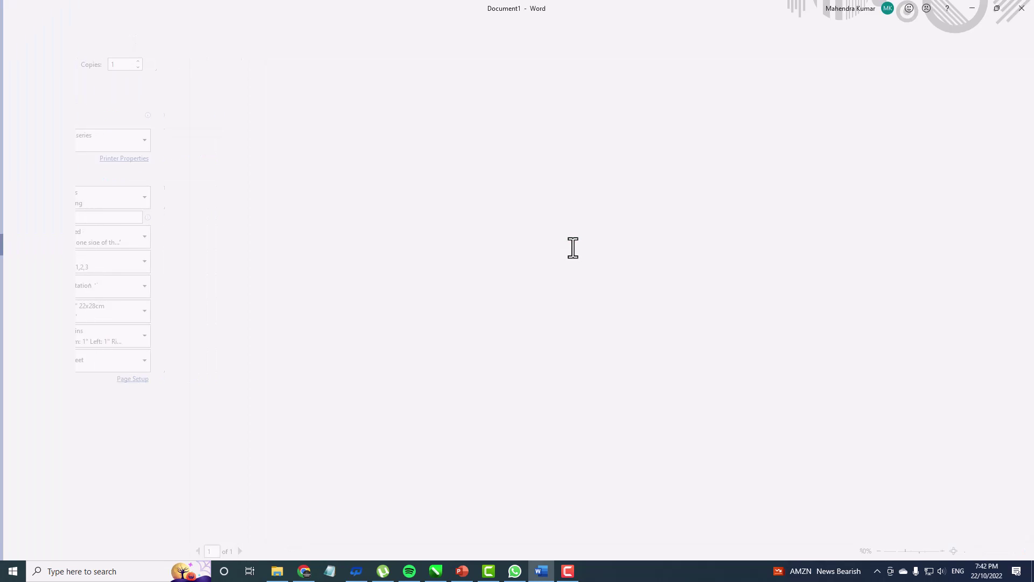
{"action": "scroll", "coordinate": [573, 248], "scroll_direction": "down", "scroll_amount": 1}
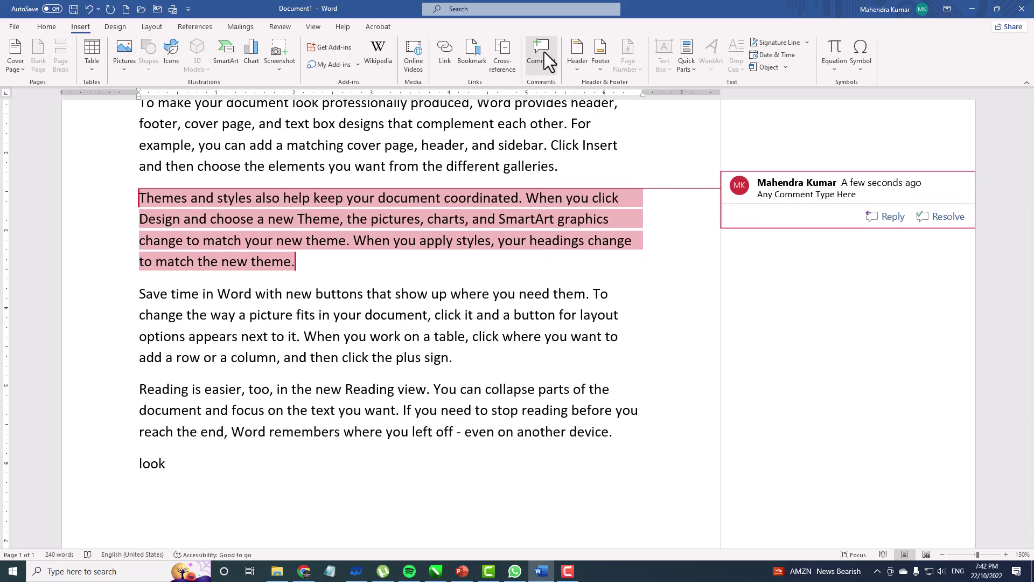
- Delete the comment from the "Themes and styles" paragraph and deselect the text
{"action": "right_click", "coordinate": [919, 198]}
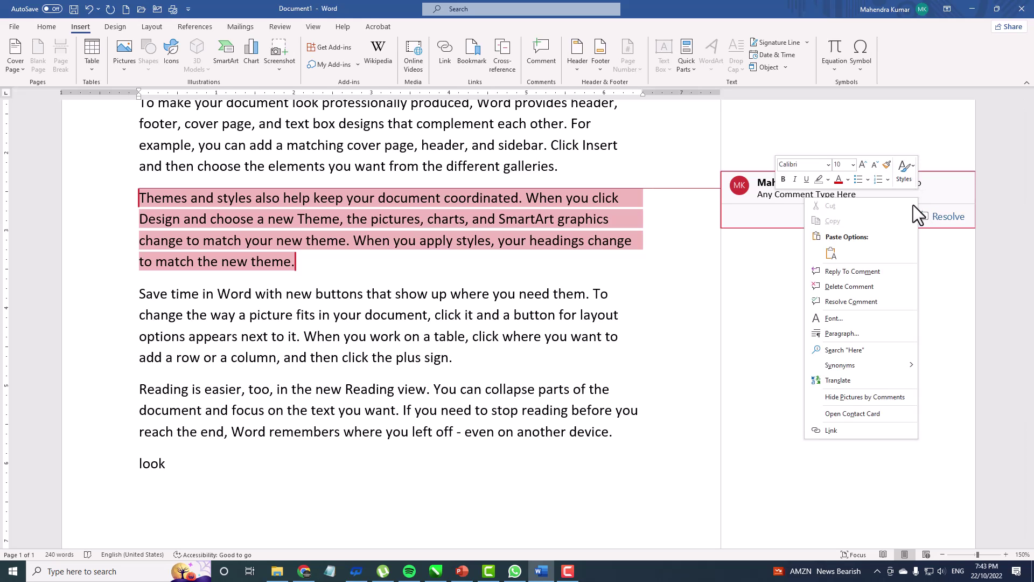
{"action": "left_click", "coordinate": [858, 289]}
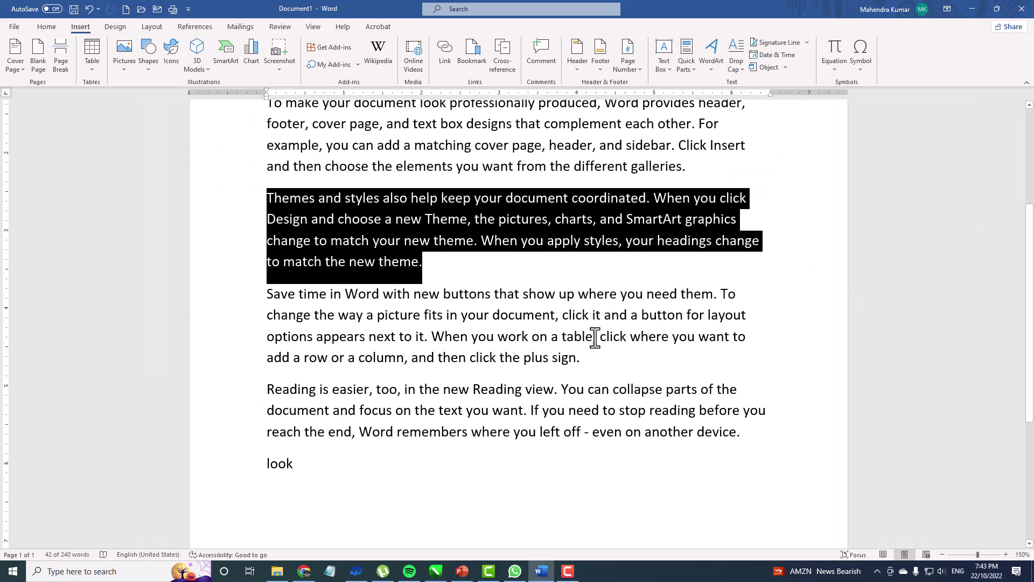
{"action": "left_click", "coordinate": [571, 312]}
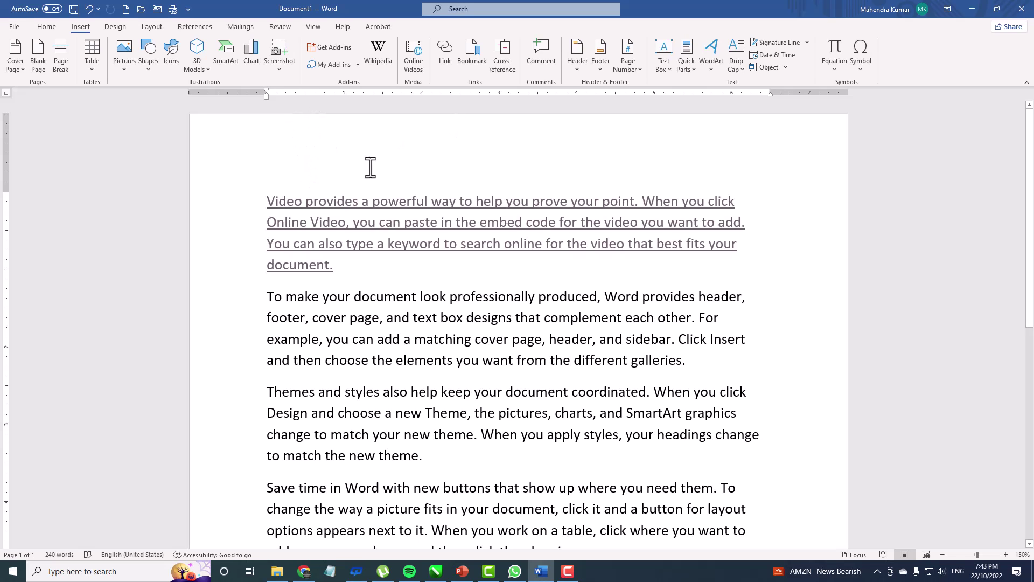
- Look through the built-in header designs and insert the Blank header
{"action": "scroll", "coordinate": [520, 209], "scroll_direction": "down", "scroll_amount": 7}
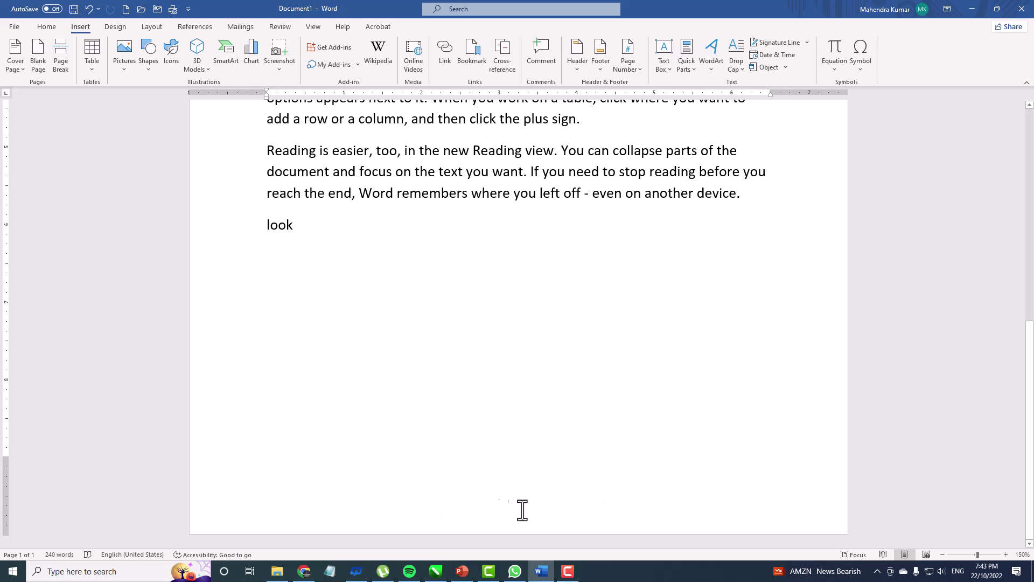
{"action": "scroll", "coordinate": [593, 416], "scroll_direction": "up", "scroll_amount": 5}
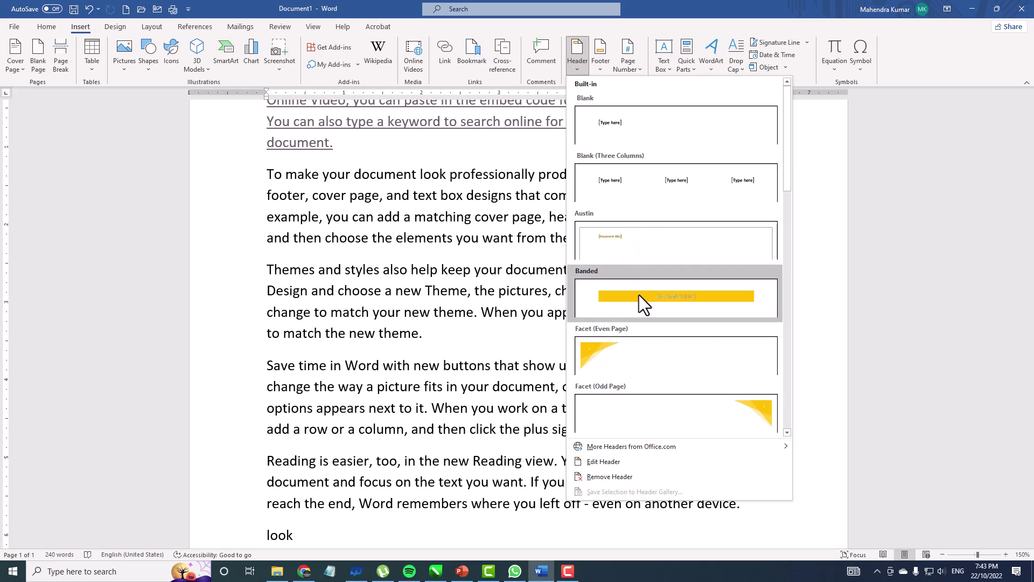
{"action": "scroll", "coordinate": [639, 295], "scroll_direction": "down", "scroll_amount": 6}
{"action": "scroll", "coordinate": [648, 271], "scroll_direction": "down", "scroll_amount": 2}
{"action": "scroll", "coordinate": [647, 270], "scroll_direction": "up", "scroll_amount": 8}
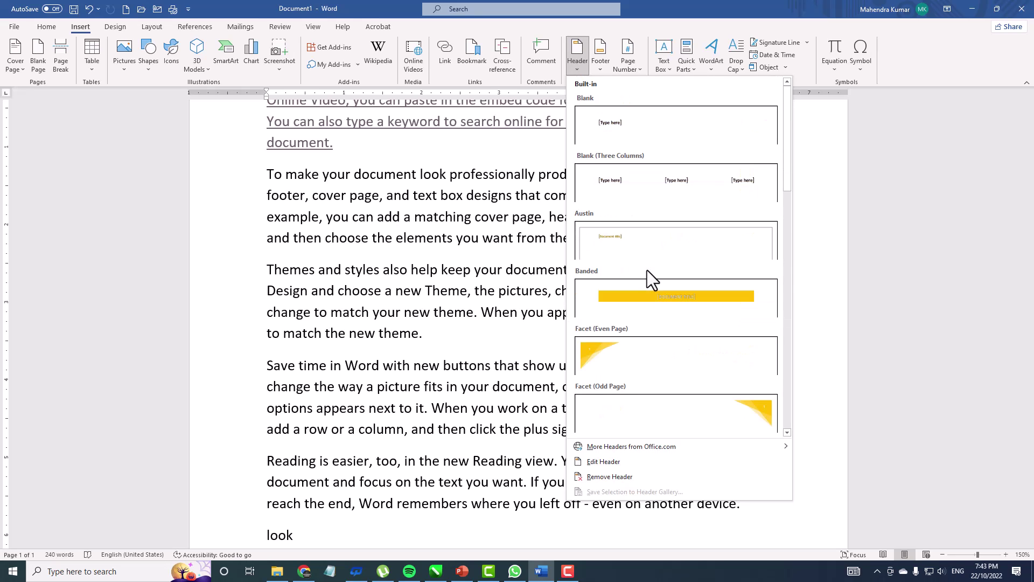
{"action": "left_click", "coordinate": [642, 132]}
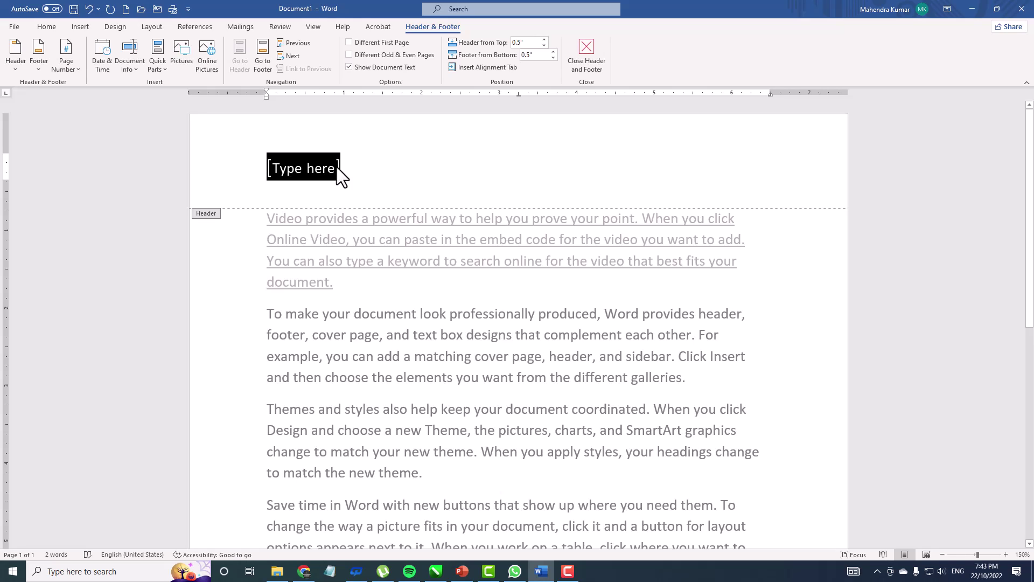
{"action": "type", "text": "Su"}
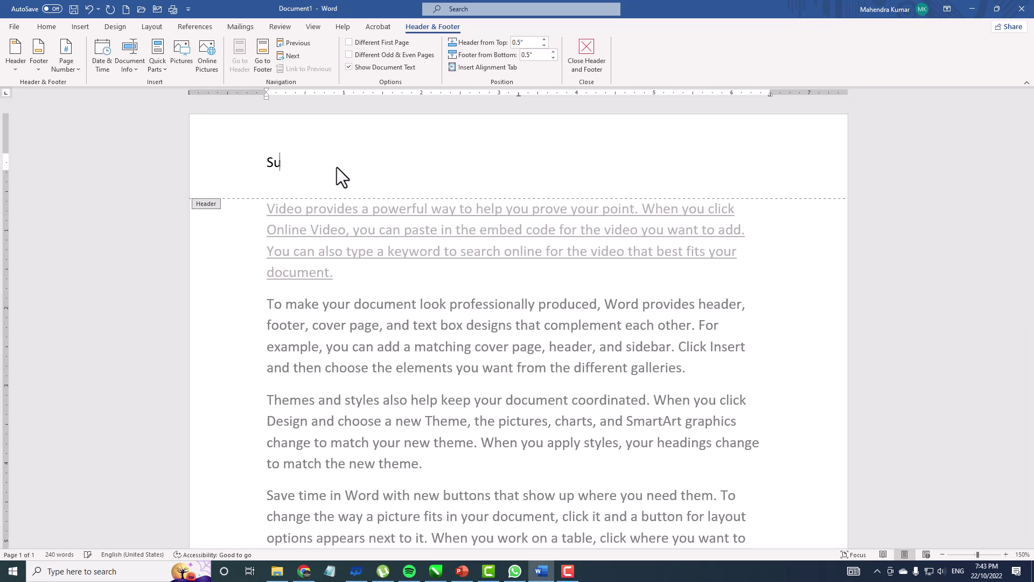
{"action": "type", "text": "bc"}
{"action": "key", "text": "BackSpace"}
{"action": "key", "text": "BackSpace"}
{"action": "key", "text": "BackSpace"}
{"action": "key", "text": "BackSpace"}
{"action": "key", "text": "BackSpace"}
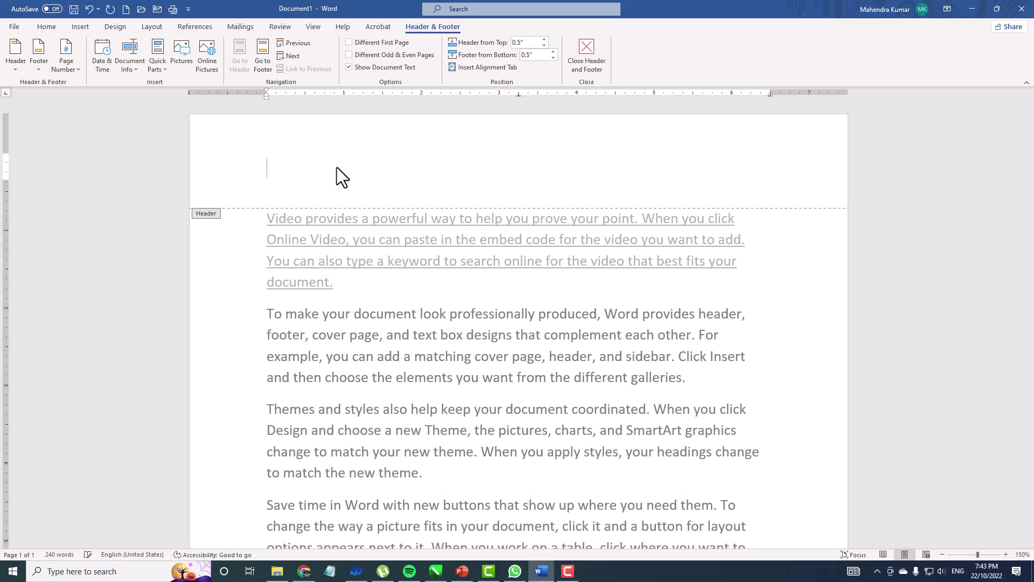
- Enter the header text "Follow my YouTube Channel" followed by the channel's name in square brackets, correcting the spelling of "YouTube"
{"action": "type", "text": "Follow my Y"}
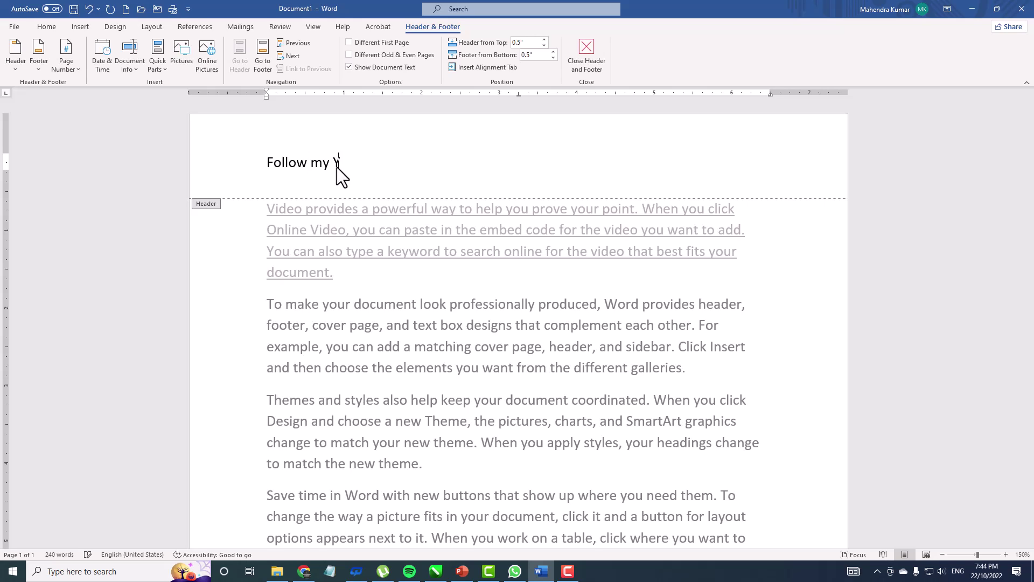
{"action": "type", "text": "outube Channel"}
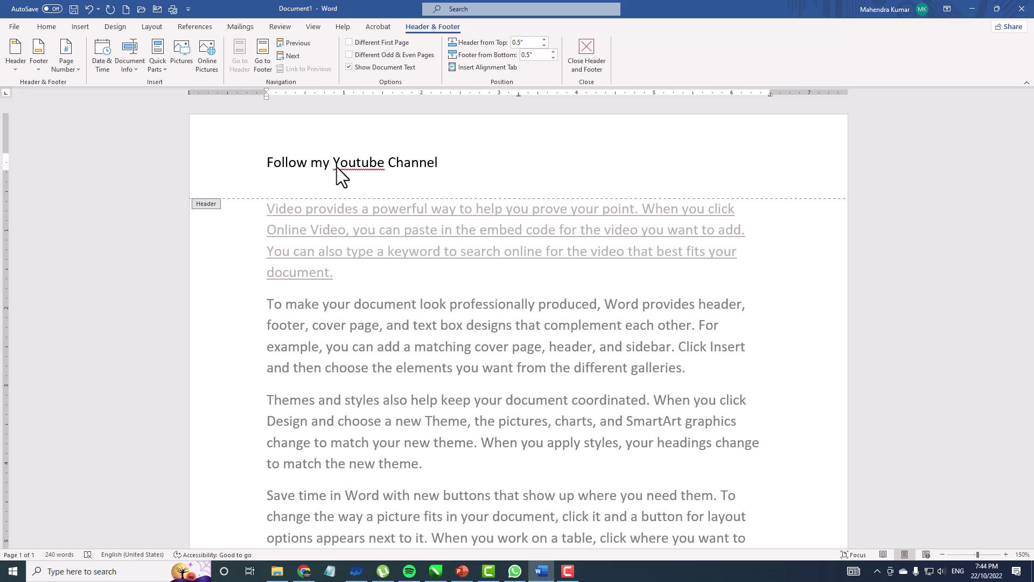
{"action": "type", "text": " [Mahendra Computer]"}
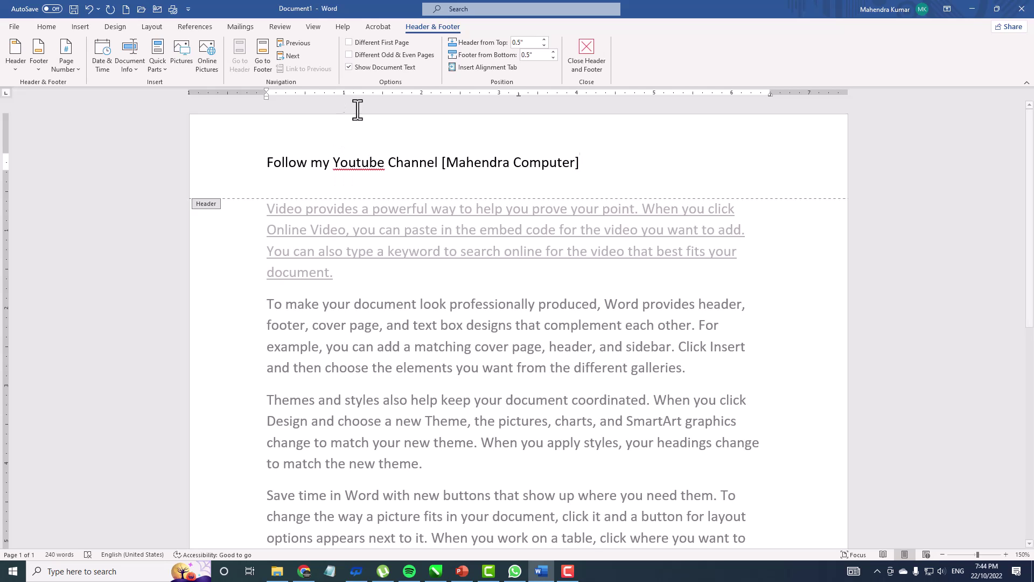
{"action": "right_click", "coordinate": [356, 164]}
{"action": "left_click", "coordinate": [354, 183]}
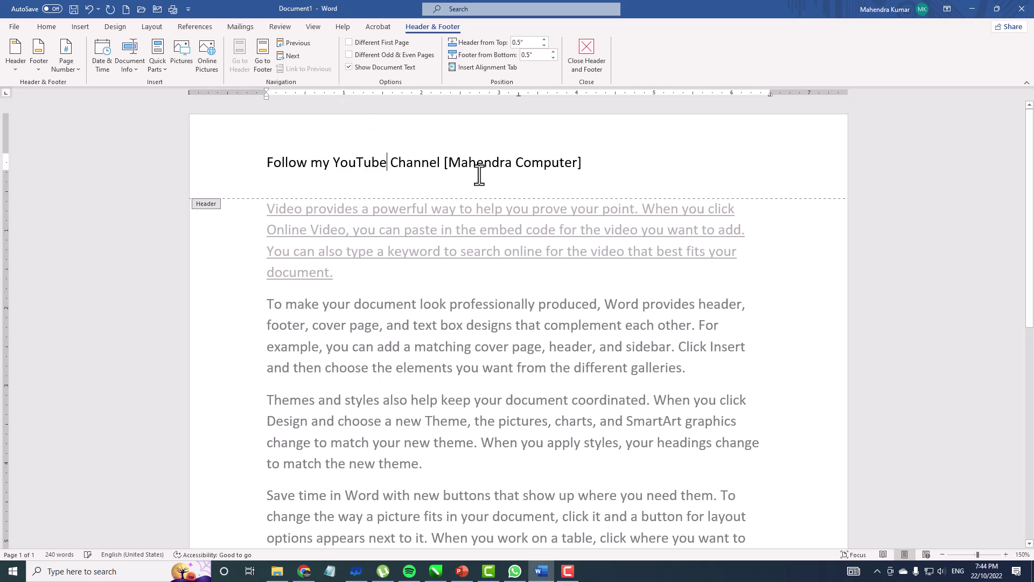
- Make the header text bold and increase its font size to 16, leaving the text deselected
{"action": "left_click_drag", "start_coordinate": [595, 164], "coordinate": [268, 158]}
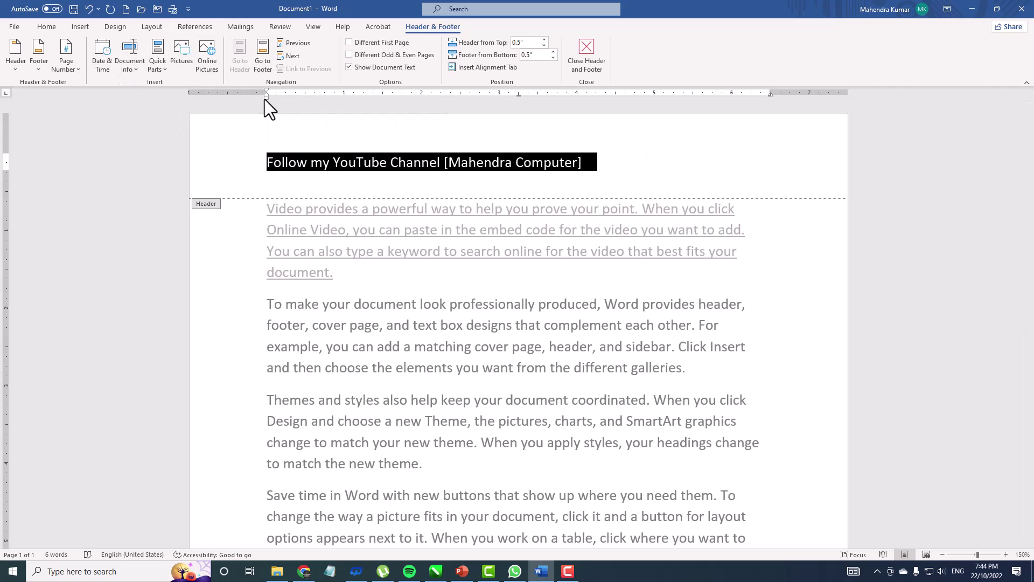
{"action": "left_click", "coordinate": [54, 27]}
{"action": "left_click", "coordinate": [100, 63]}
{"action": "left_click", "coordinate": [182, 47]}
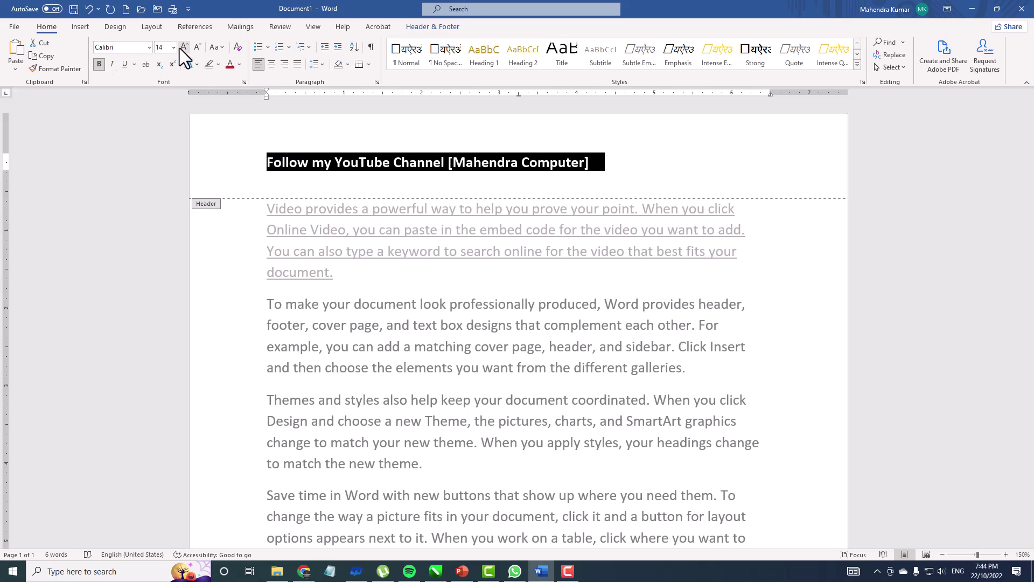
{"action": "left_click", "coordinate": [381, 162]}
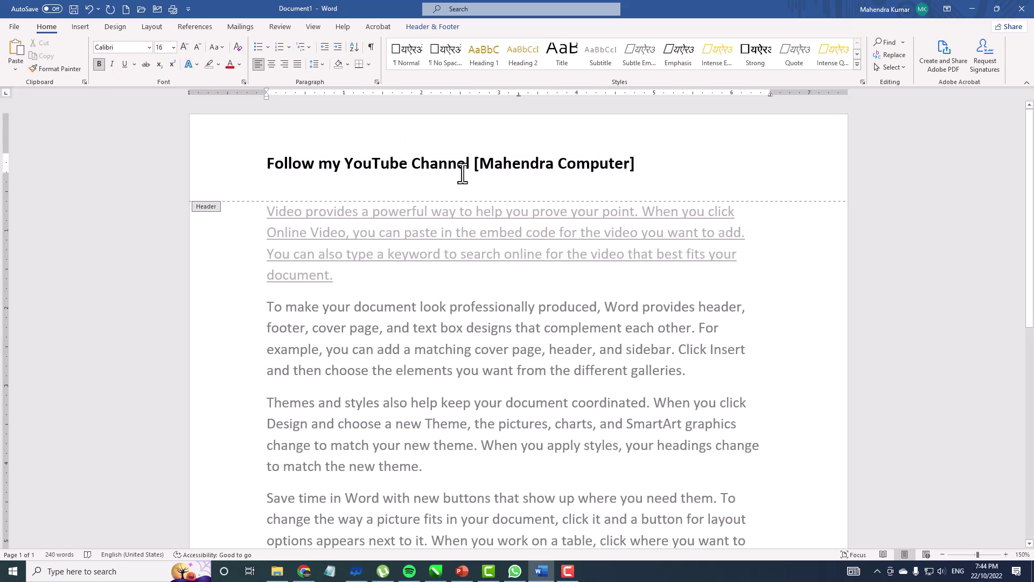
{"action": "left_click_drag", "start_coordinate": [617, 163], "coordinate": [266, 163]}
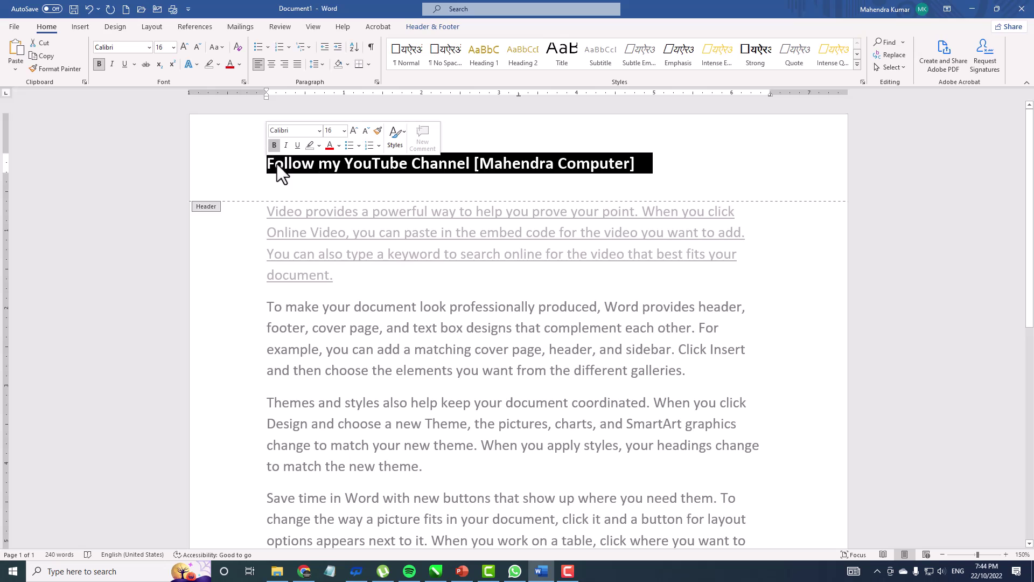
{"action": "left_click", "coordinate": [429, 167]}
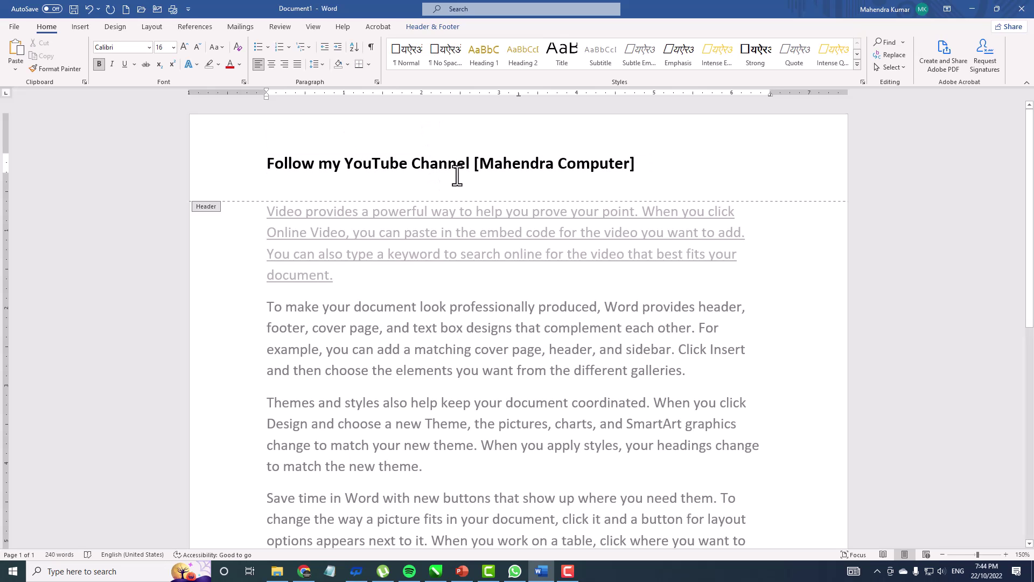
- Open the picture insertion dialog at the end of the header text, cancel it, and close header editing
{"action": "left_click", "coordinate": [449, 25]}
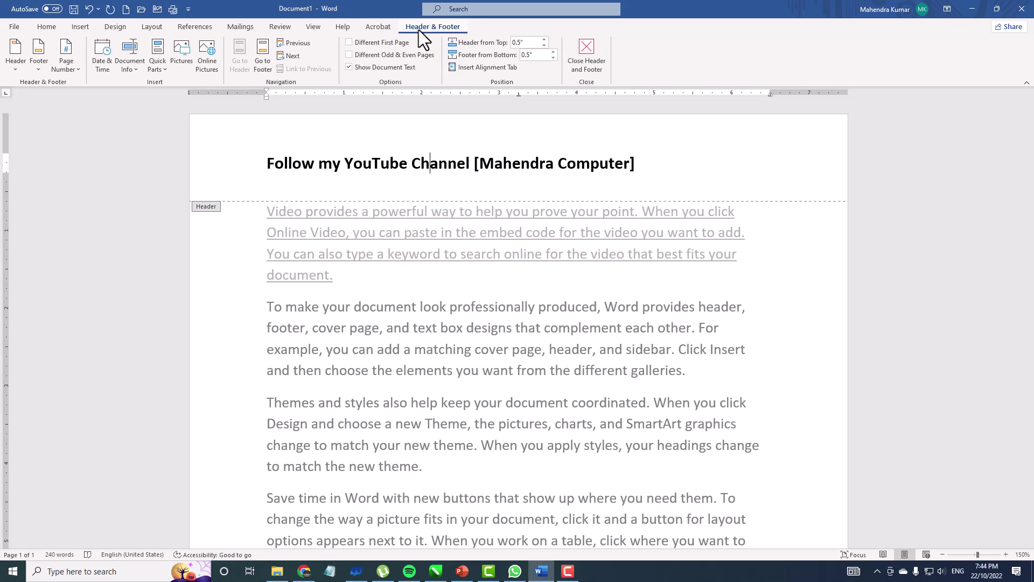
{"action": "left_click", "coordinate": [639, 164]}
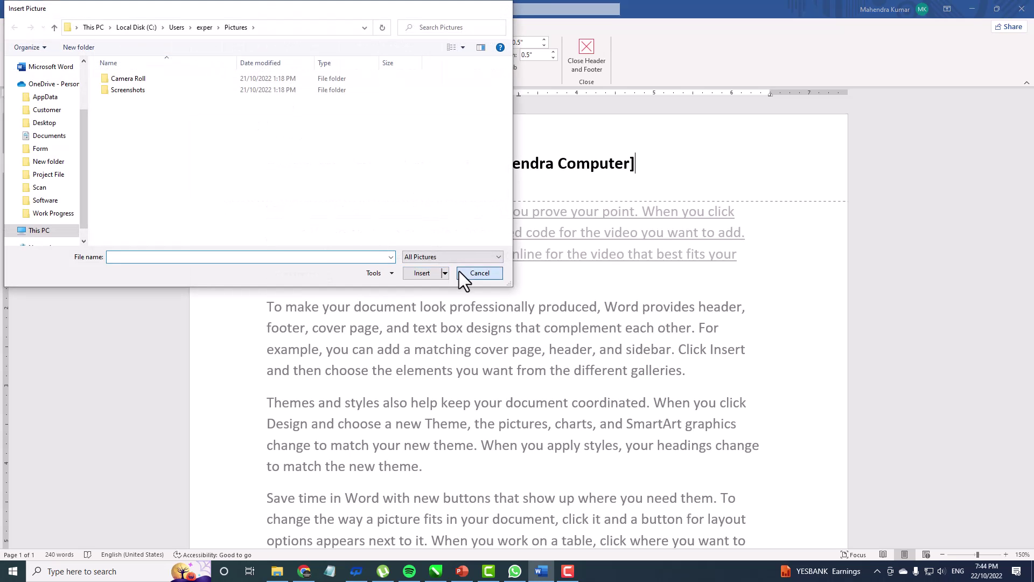
{"action": "left_click", "coordinate": [460, 272]}
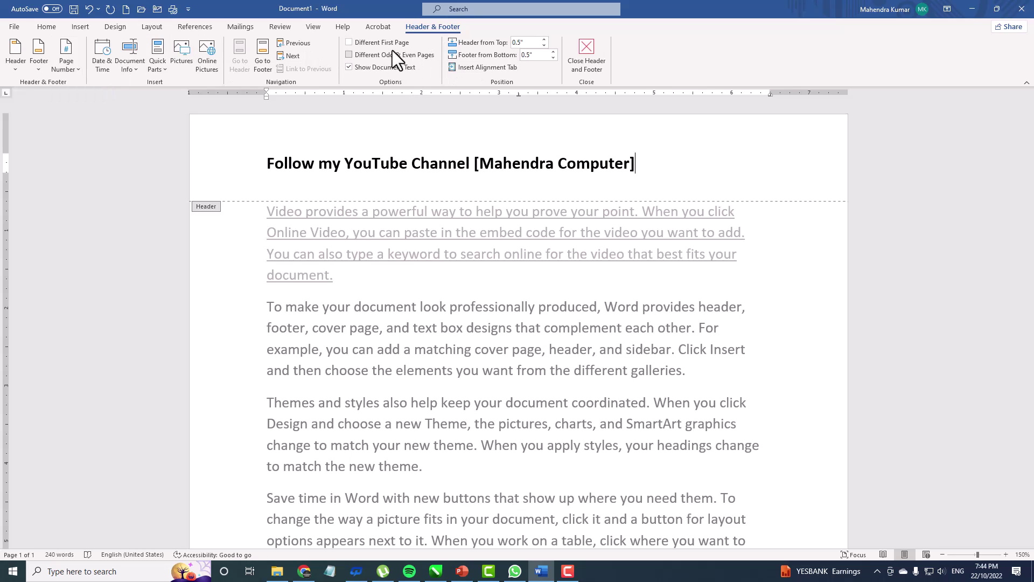
{"action": "left_click", "coordinate": [585, 57]}
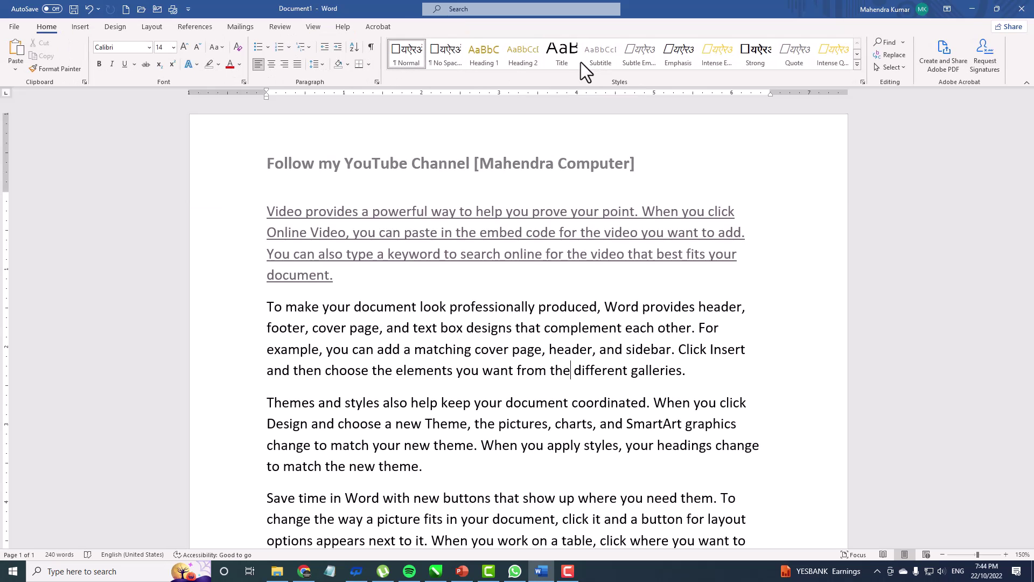
- Insert page breaks after the word "look" to extend the document to four pages, and check the header on the new pages
{"action": "scroll", "coordinate": [437, 154], "scroll_direction": "down", "scroll_amount": 5}
{"action": "scroll", "coordinate": [445, 166], "scroll_direction": "down", "scroll_amount": 3}
{"action": "scroll", "coordinate": [445, 166], "scroll_direction": "up", "scroll_amount": 7}
{"action": "scroll", "coordinate": [444, 166], "scroll_direction": "down", "scroll_amount": 7}
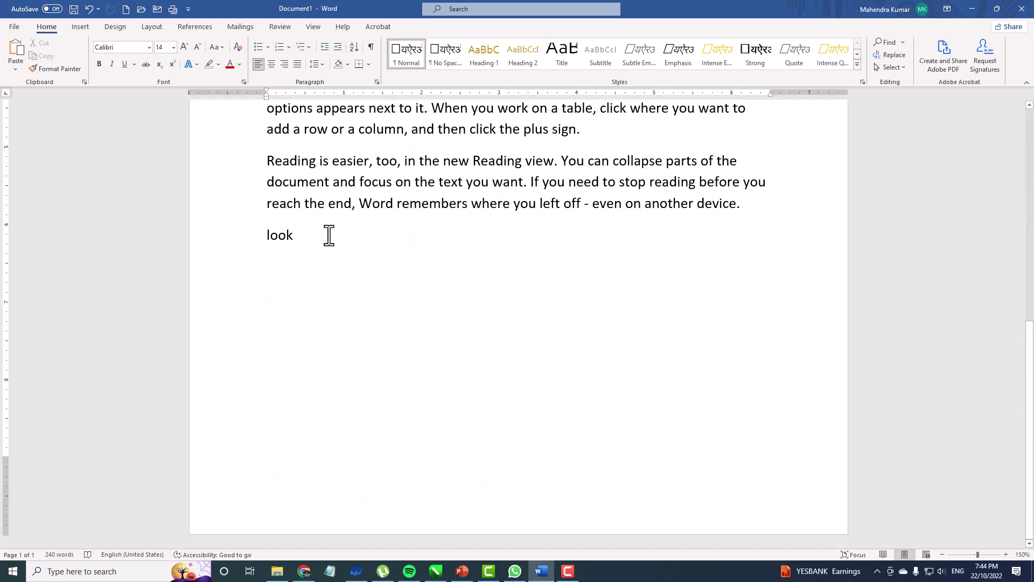
{"action": "key", "text": "ctrl+Return"}
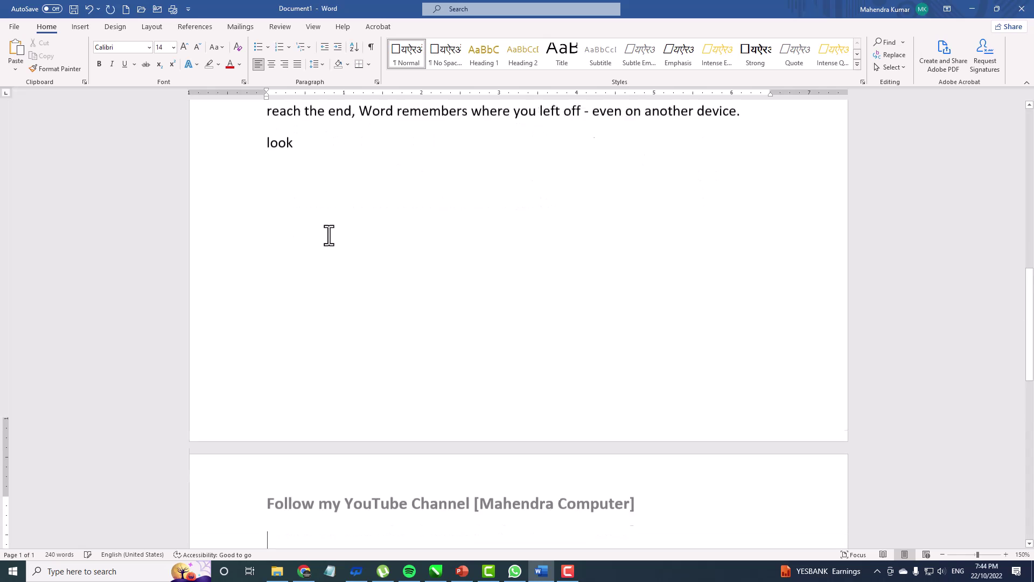
{"action": "key", "text": "ctrl+z"}
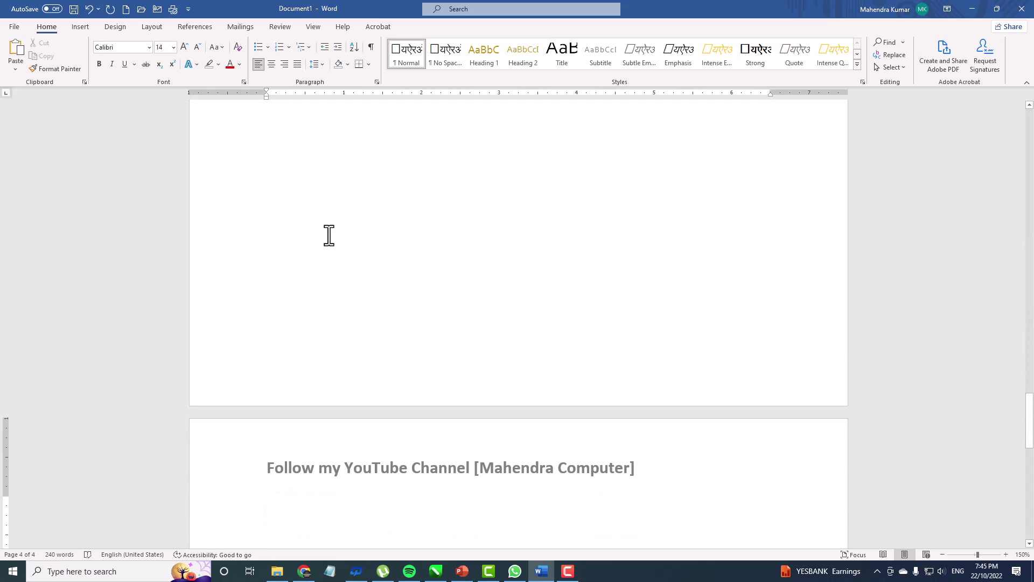
{"action": "key", "text": "ctrl+Return"}
{"action": "scroll", "coordinate": [327, 234], "scroll_direction": "up", "scroll_amount": 15}
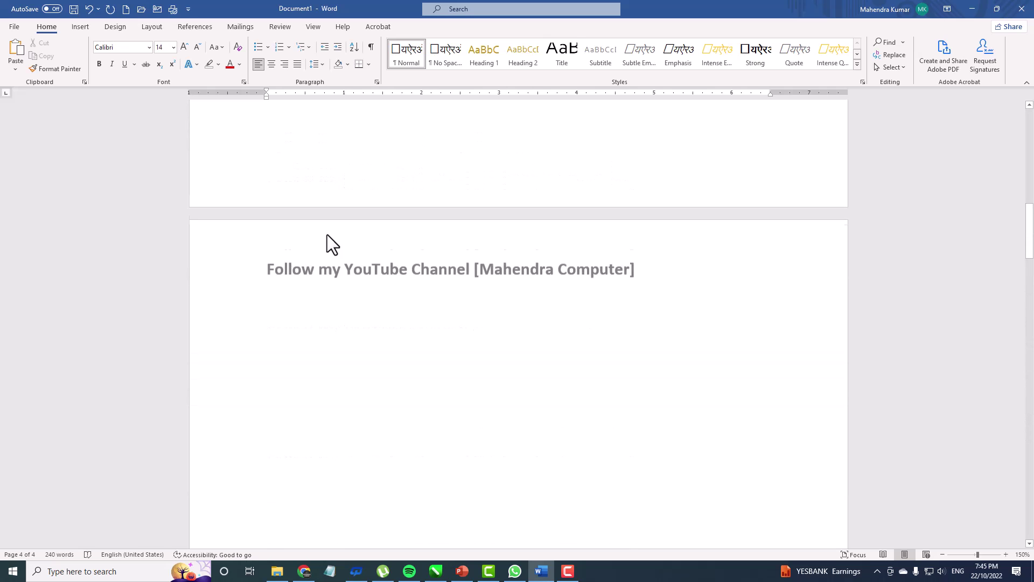
- Return to the first paragraph and remove the header from the document
{"action": "left_click", "coordinate": [389, 160]}
{"action": "key", "text": "ctrl+Right"}
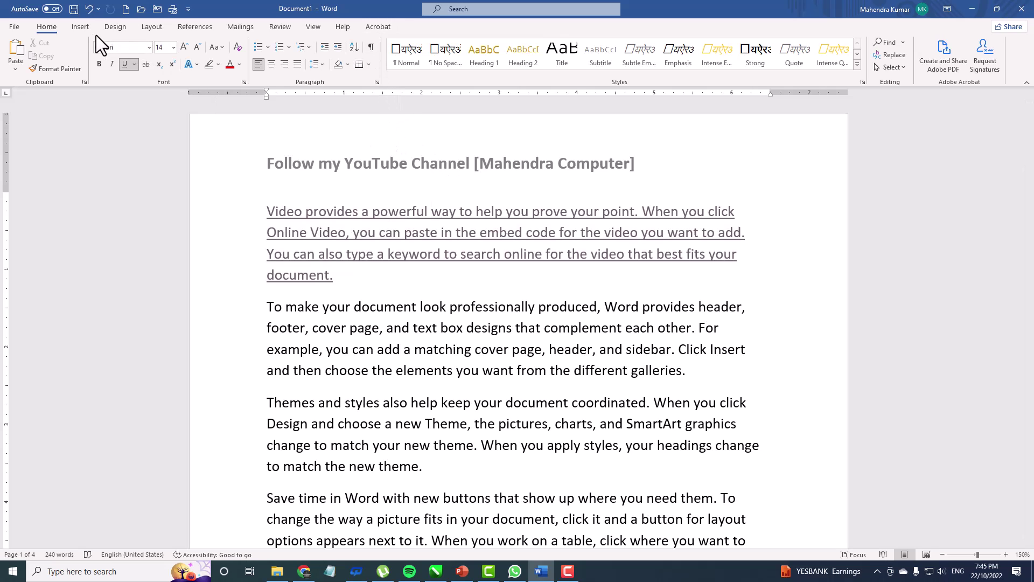
{"action": "left_click", "coordinate": [80, 26]}
{"action": "left_click", "coordinate": [583, 67]}
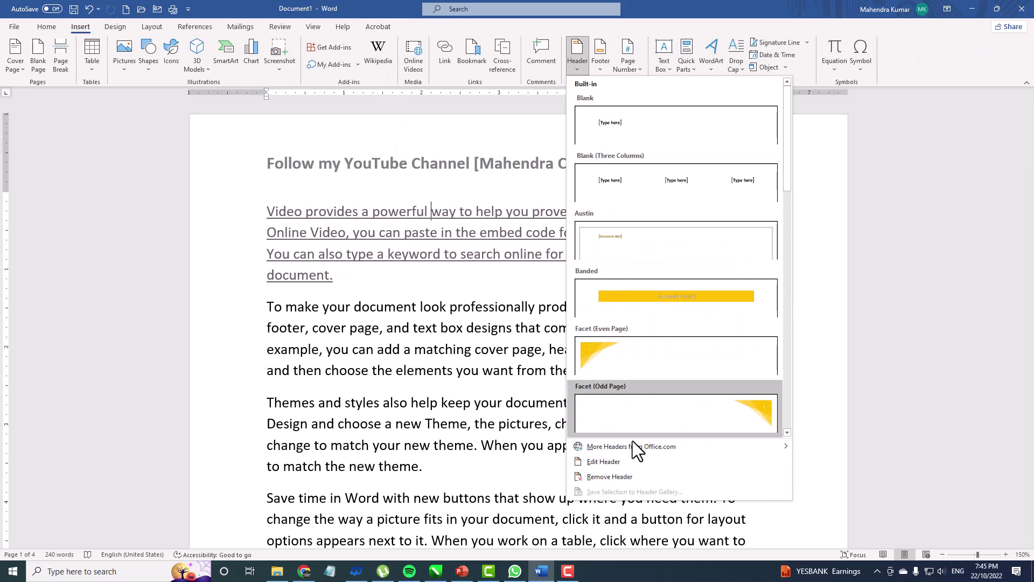
{"action": "left_click", "coordinate": [608, 477]}
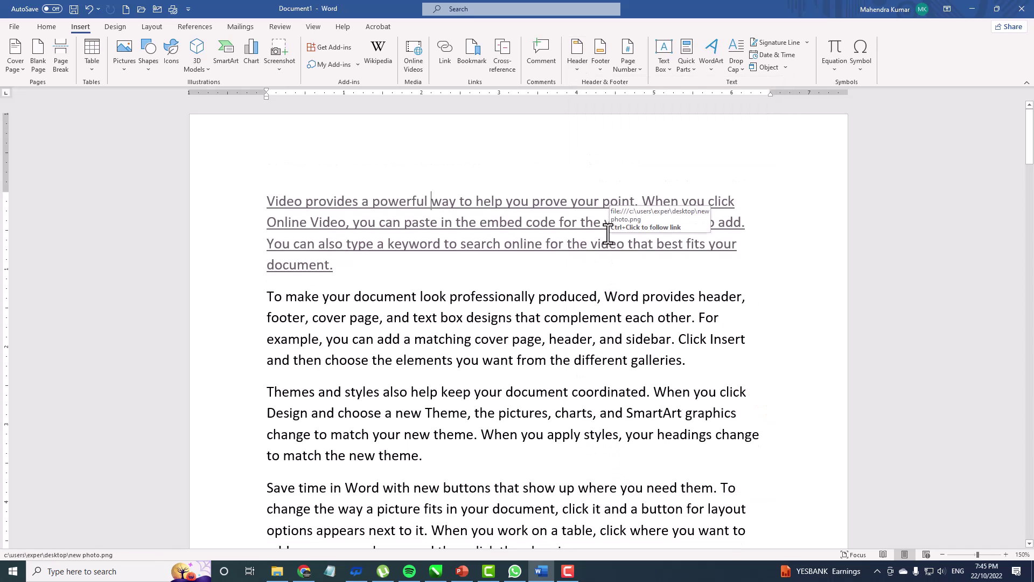
- Insert the Blank footer with the text "This notes design by" followed by the channel's name, and close footer editing
{"action": "left_click", "coordinate": [600, 68]}
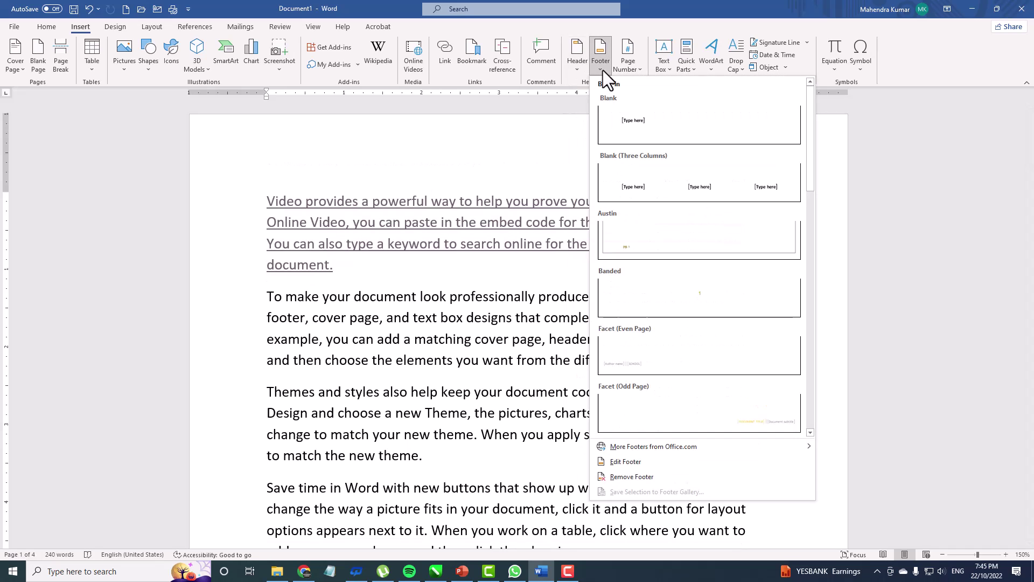
{"action": "left_click", "coordinate": [639, 126]}
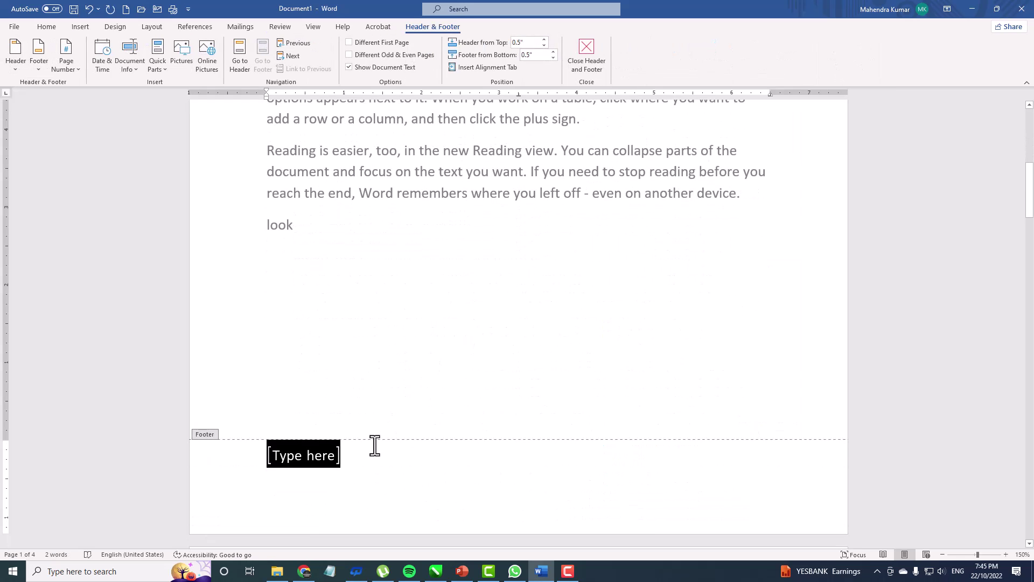
{"action": "type", "text": "This notes de"}
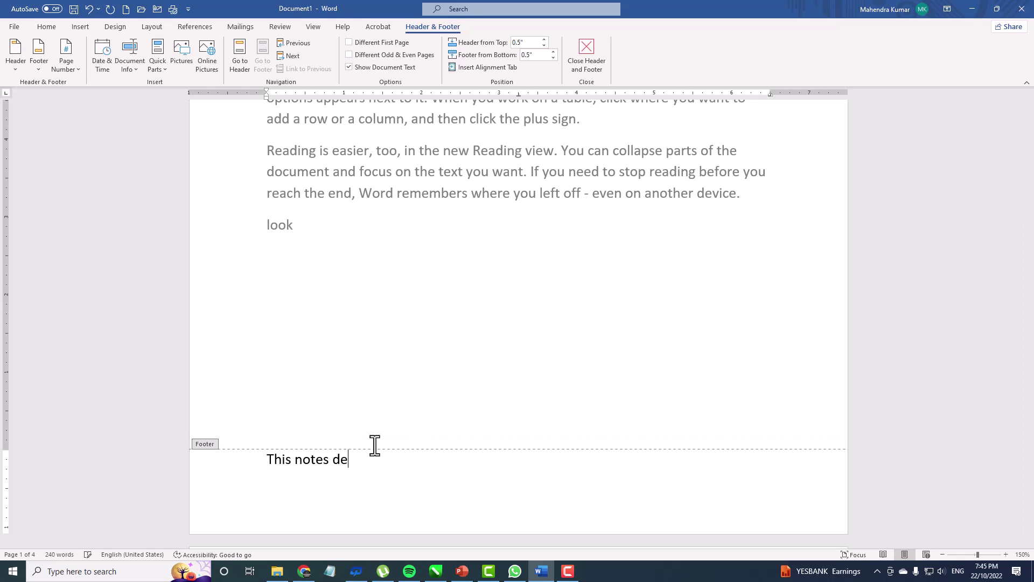
{"action": "type", "text": "sign by Mahendra Comput"}
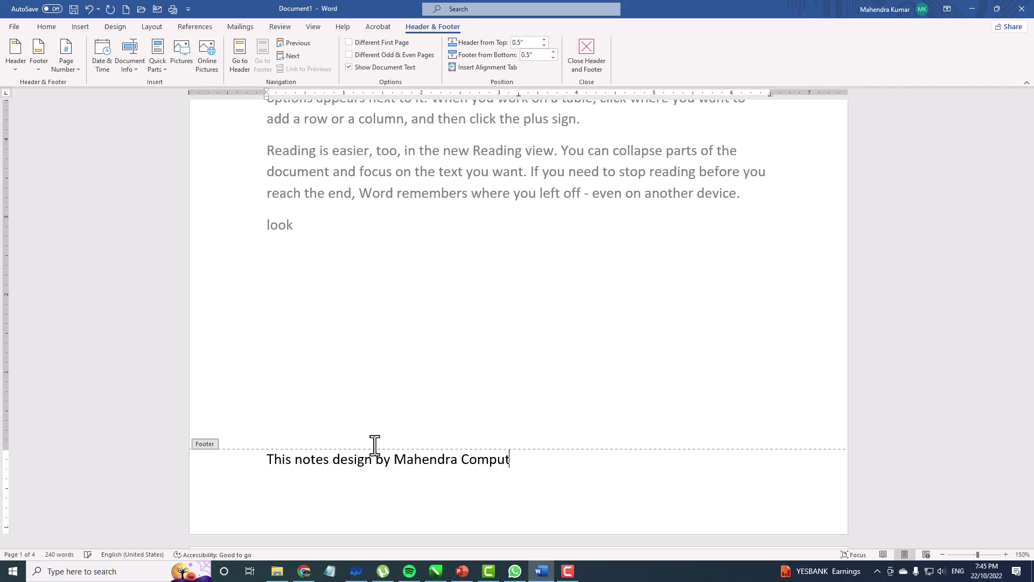
{"action": "type", "text": "er"}
{"action": "left_click_drag", "start_coordinate": [538, 462], "coordinate": [252, 464]}
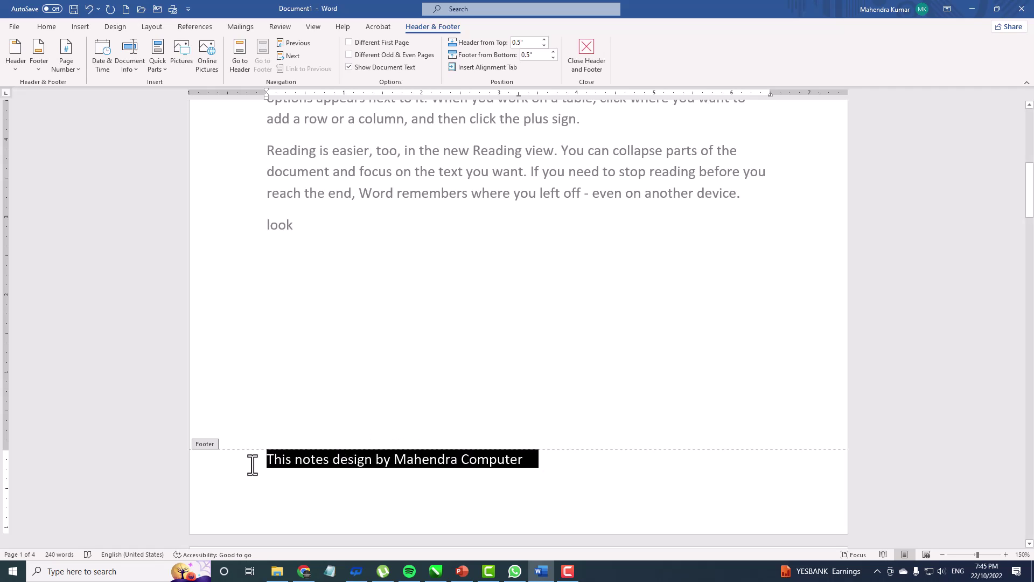
{"action": "left_click", "coordinate": [596, 50]}
- Examine the footer at the end of each page and return to the beginning of the document
{"action": "scroll", "coordinate": [555, 323], "scroll_direction": "down", "scroll_amount": 9}
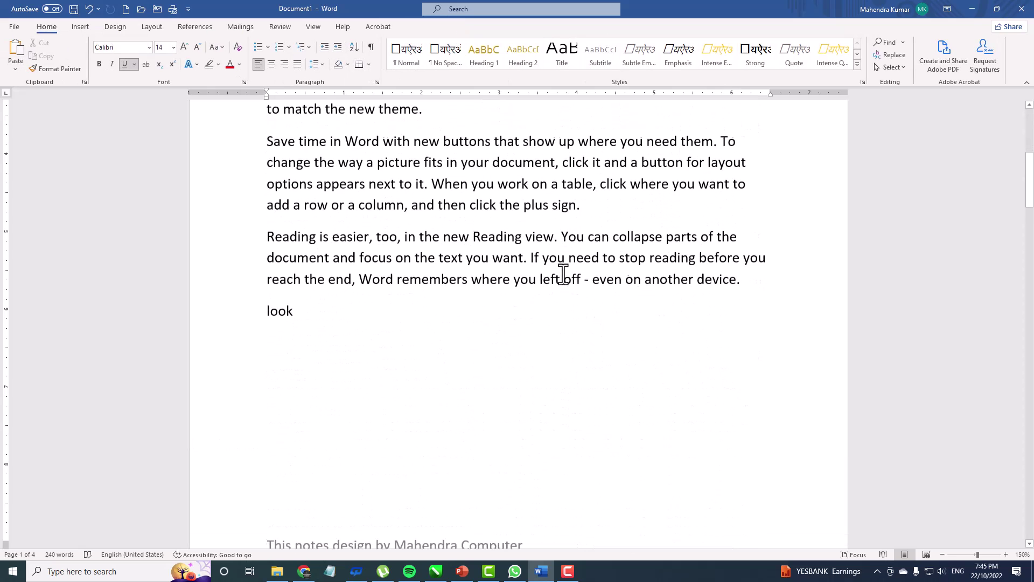
{"action": "scroll", "coordinate": [562, 282], "scroll_direction": "down", "scroll_amount": 20}
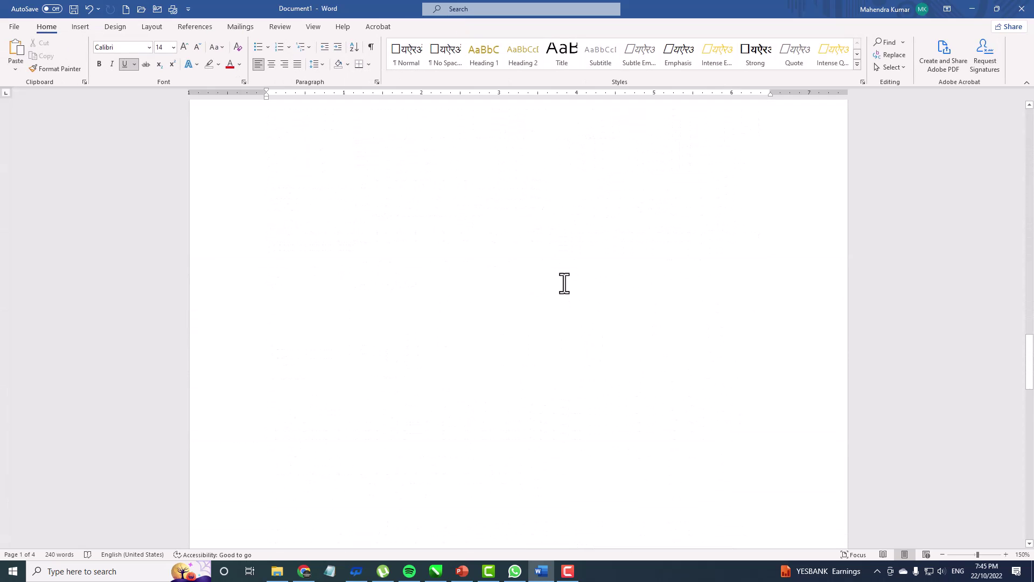
{"action": "scroll", "coordinate": [563, 282], "scroll_direction": "down", "scroll_amount": 10}
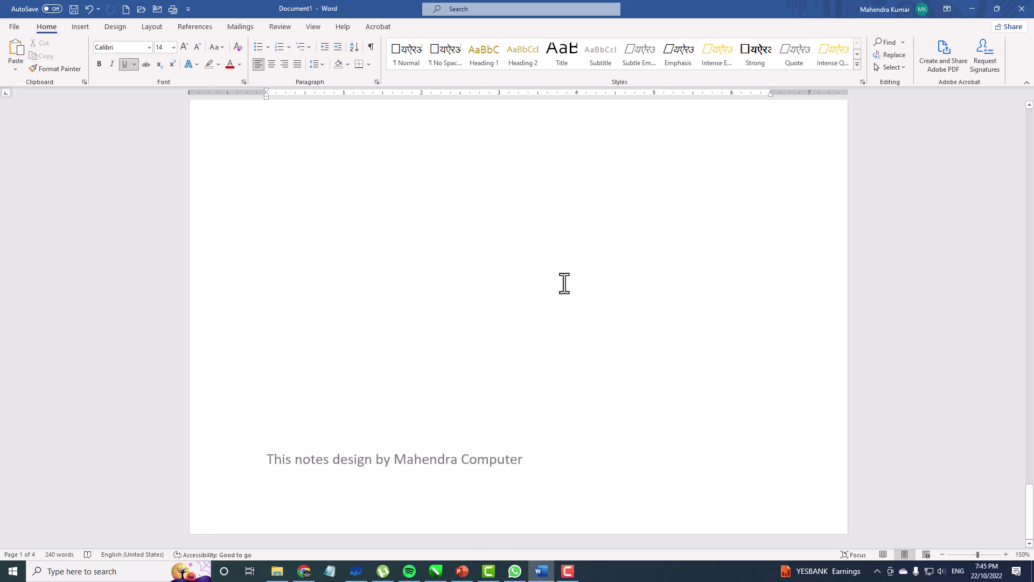
{"action": "scroll", "coordinate": [562, 283], "scroll_direction": "up", "scroll_amount": 20}
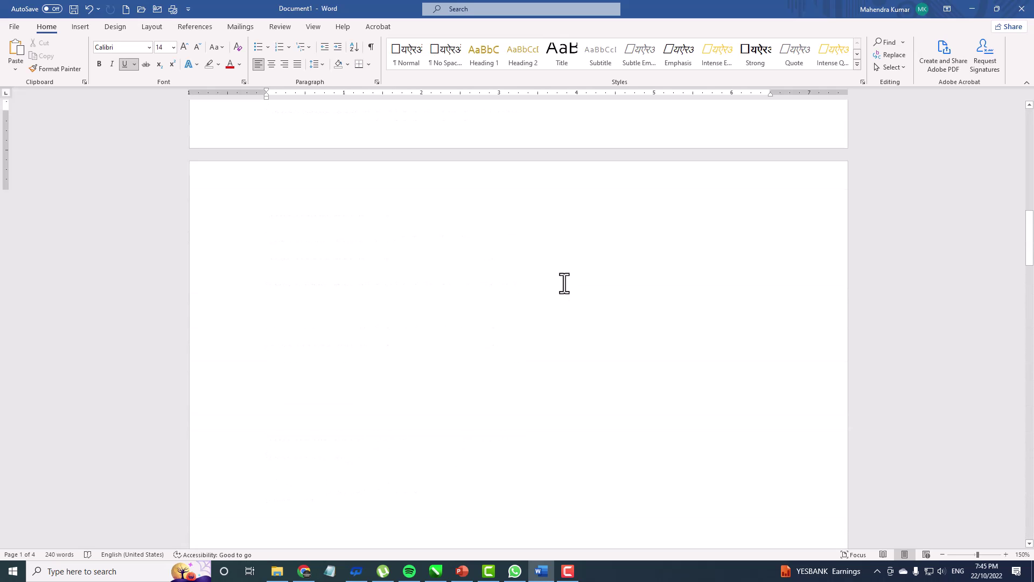
{"action": "scroll", "coordinate": [564, 284], "scroll_direction": "up", "scroll_amount": 10}
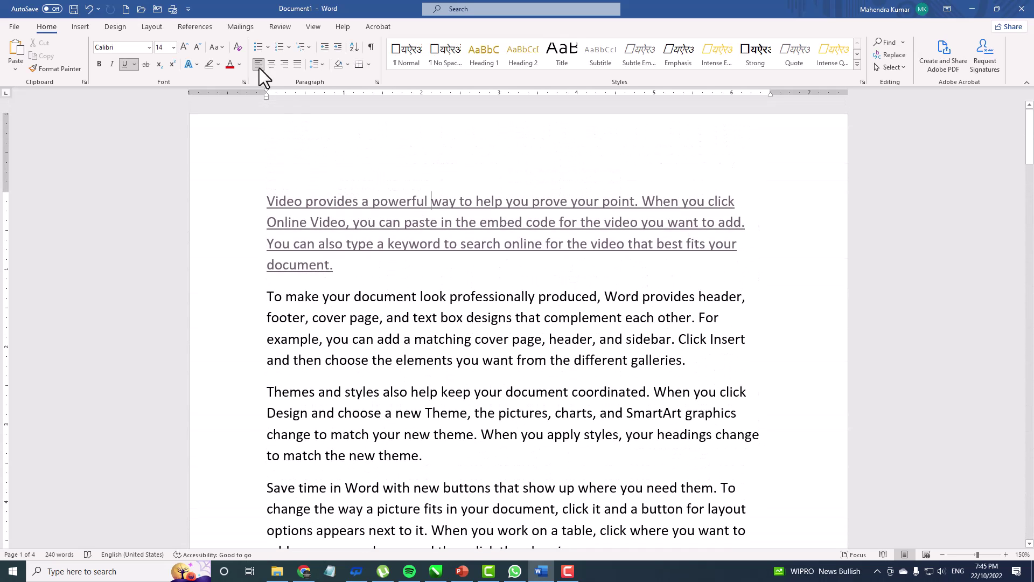
{"action": "left_click", "coordinate": [84, 26]}
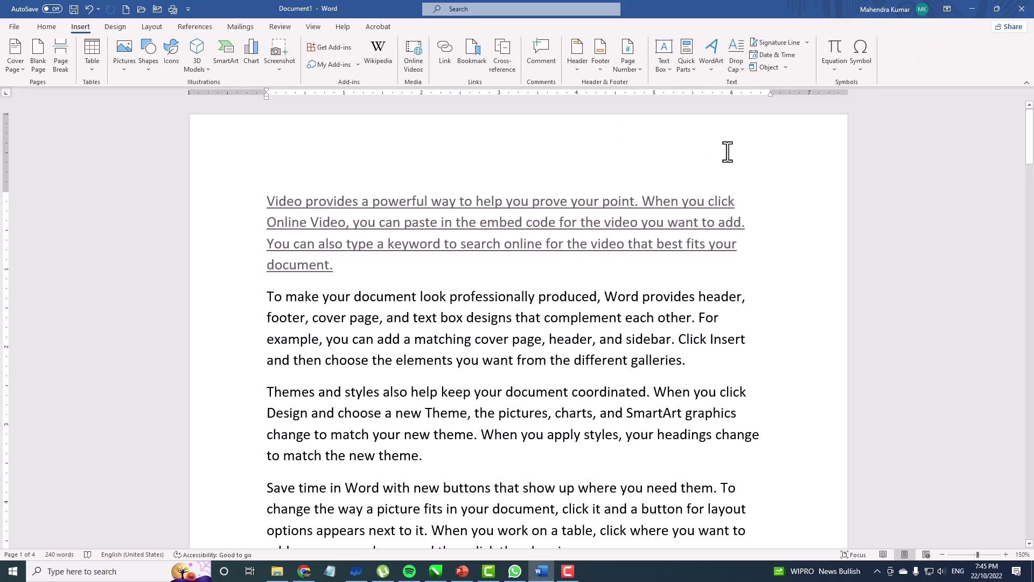
{"action": "scroll", "coordinate": [607, 224], "scroll_direction": "down", "scroll_amount": 5}
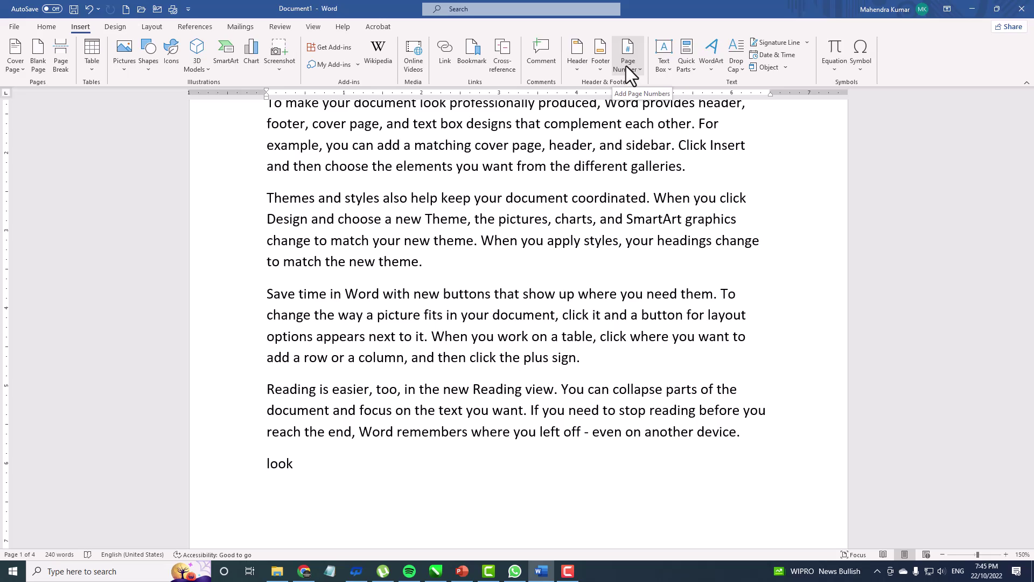
{"action": "scroll", "coordinate": [545, 171], "scroll_direction": "up", "scroll_amount": 5}
{"action": "left_click", "coordinate": [396, 176]}
{"action": "scroll", "coordinate": [260, 194], "scroll_direction": "down", "scroll_amount": 10}
{"action": "scroll", "coordinate": [291, 363], "scroll_direction": "up", "scroll_amount": 10}
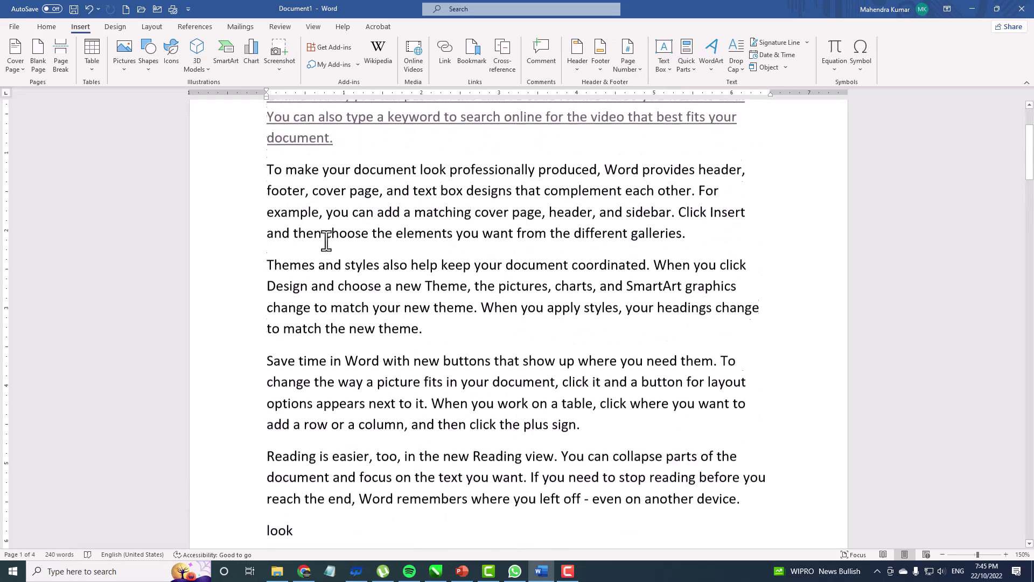
- Open the footer for editing and delete its whole line of text
{"action": "left_click", "coordinate": [578, 60]}
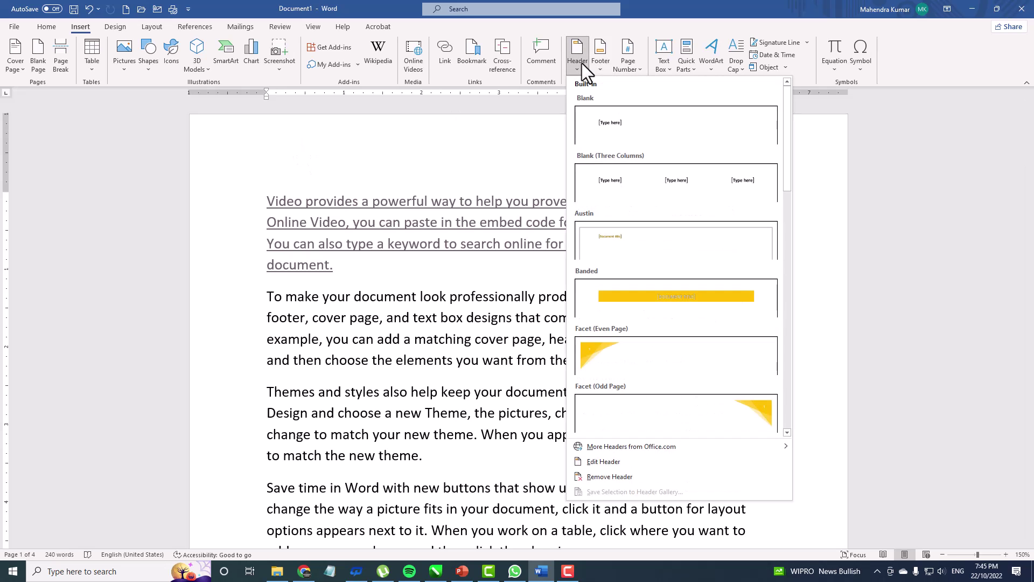
{"action": "left_click", "coordinate": [603, 61]}
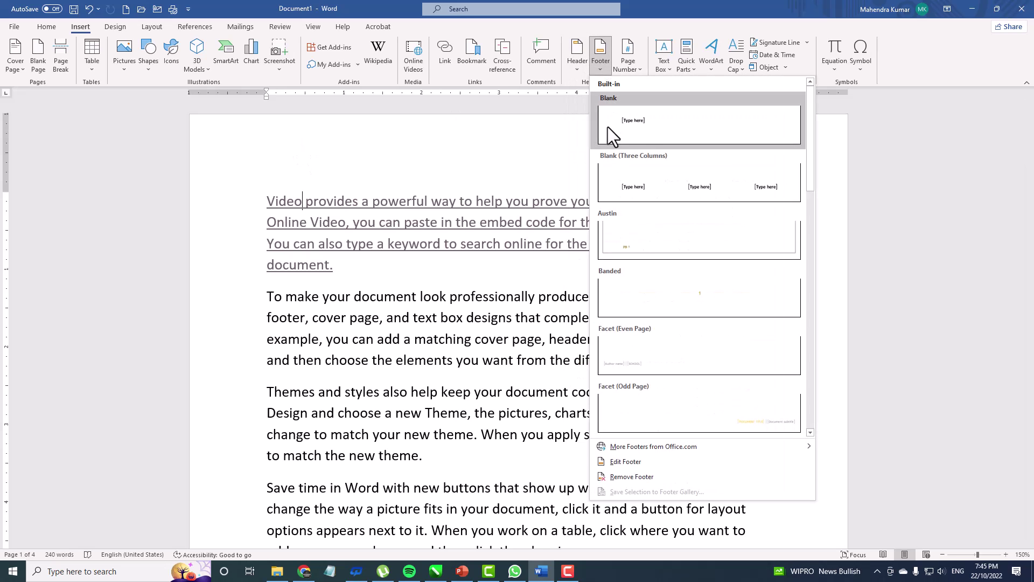
{"action": "left_click", "coordinate": [655, 465]}
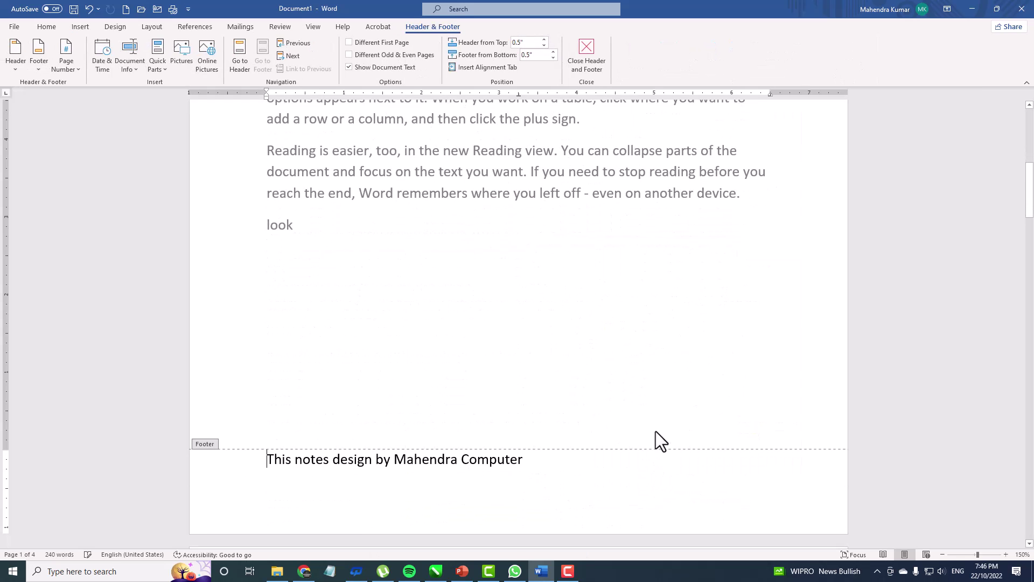
{"action": "left_click", "coordinate": [217, 469]}
{"action": "key", "text": "BackSpace"}
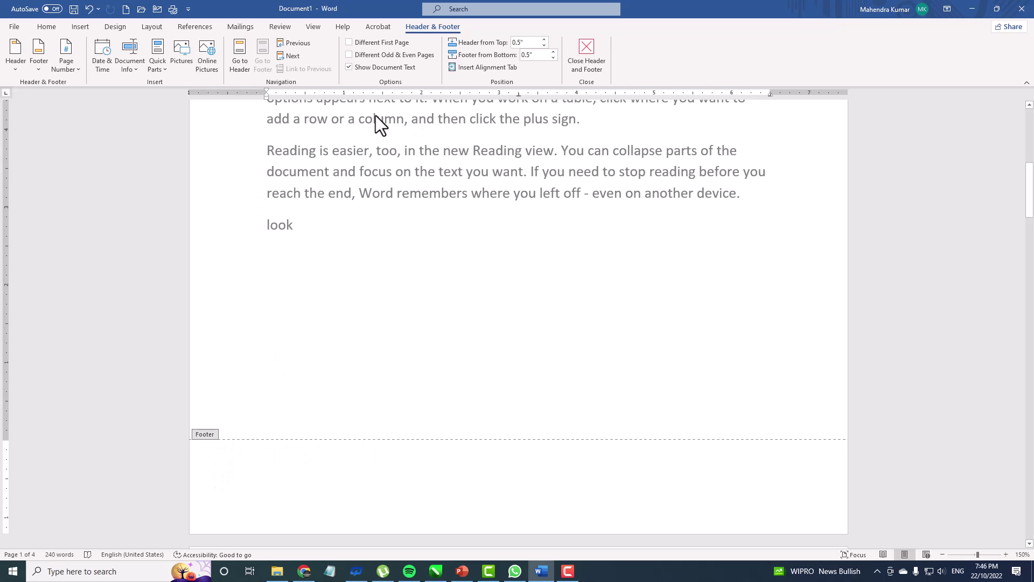
- Insert the gggggg picture from the Desktop into the footer, shrink it to a small thumbnail, and close footer editing
{"action": "left_click", "coordinate": [184, 54]}
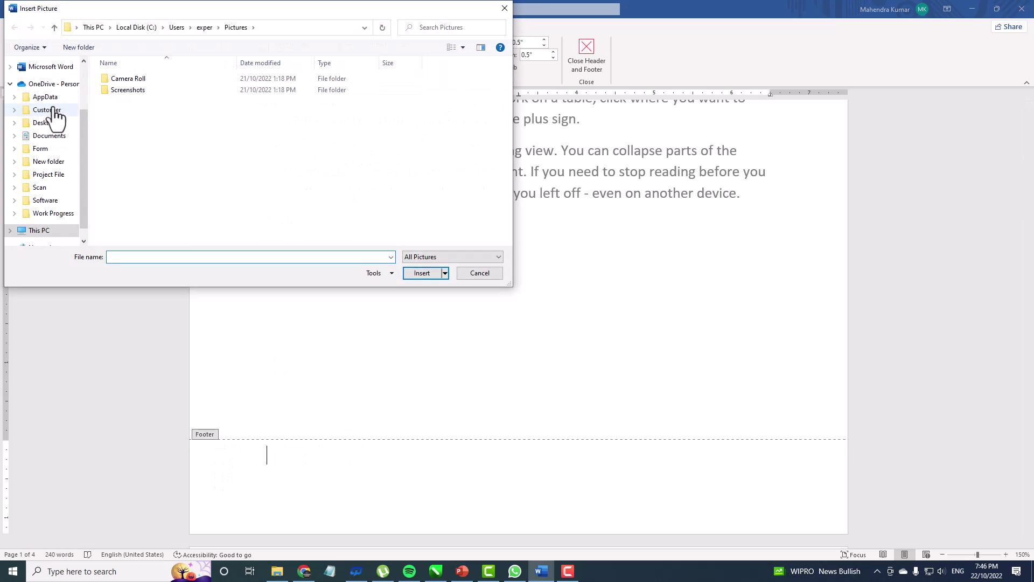
{"action": "scroll", "coordinate": [54, 116], "scroll_direction": "up", "scroll_amount": 3}
{"action": "left_click", "coordinate": [52, 84]}
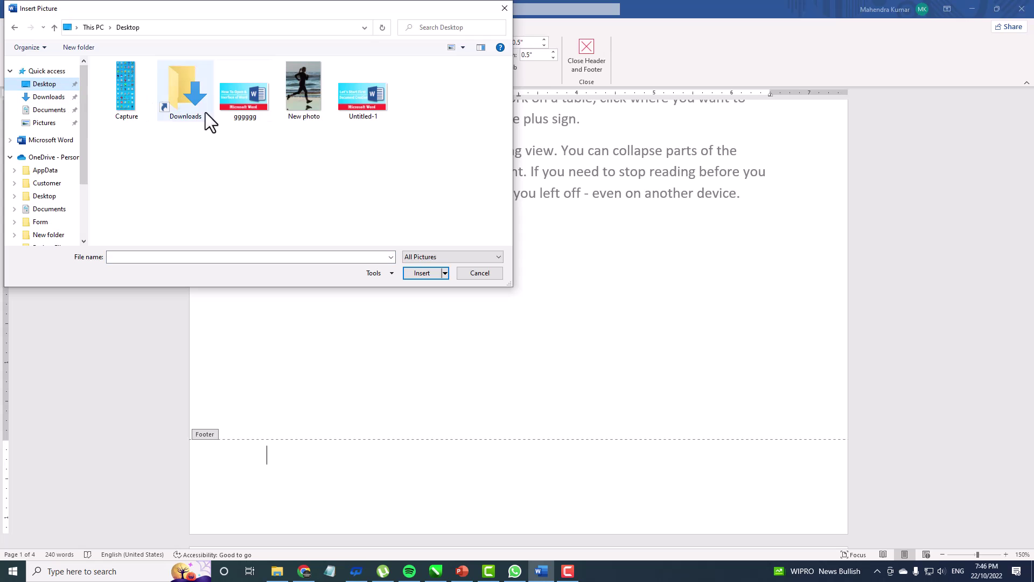
{"action": "double_click", "coordinate": [235, 104]}
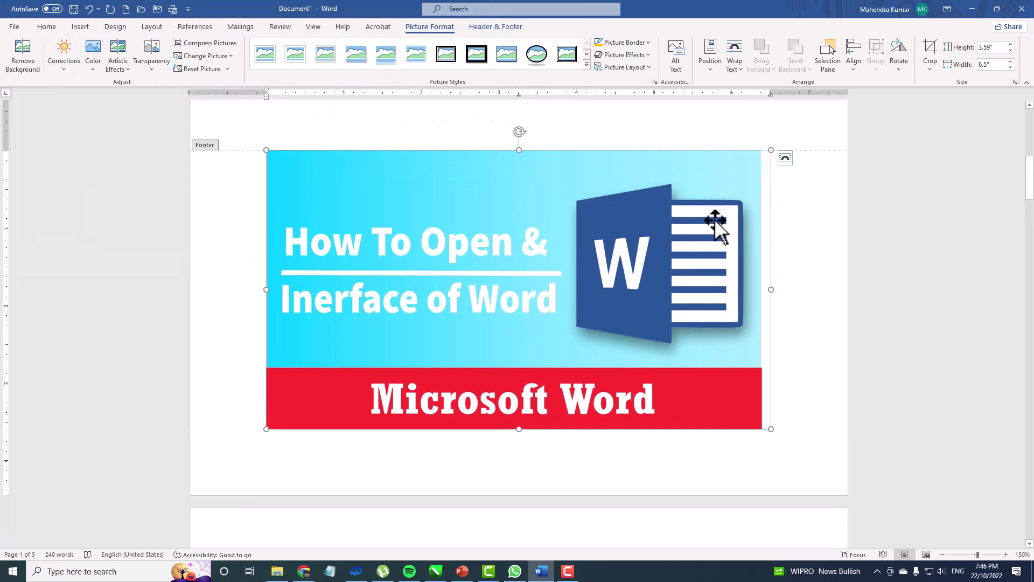
{"action": "left_click_drag", "start_coordinate": [770, 149], "coordinate": [321, 400]}
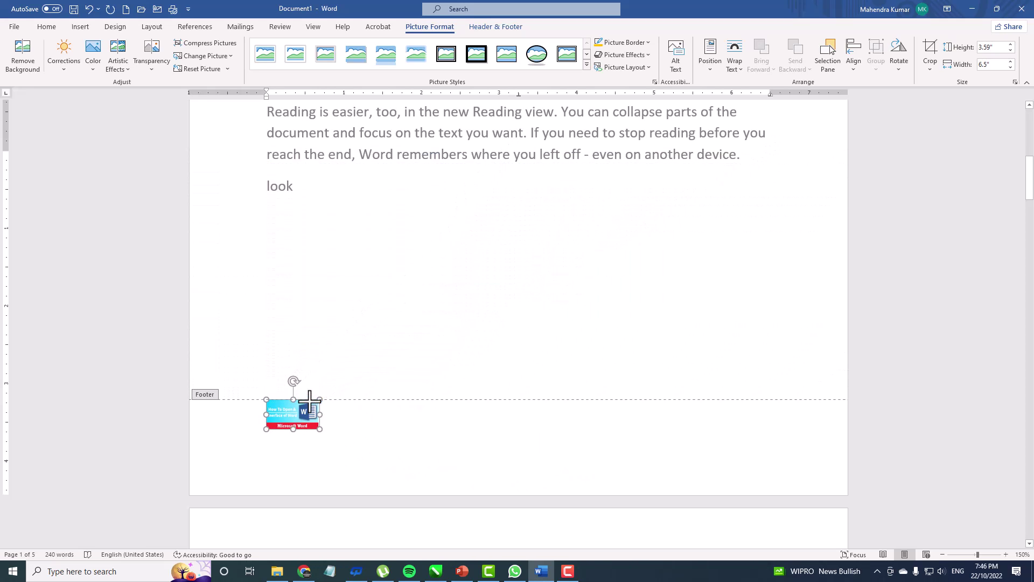
{"action": "double_click", "coordinate": [392, 315]}
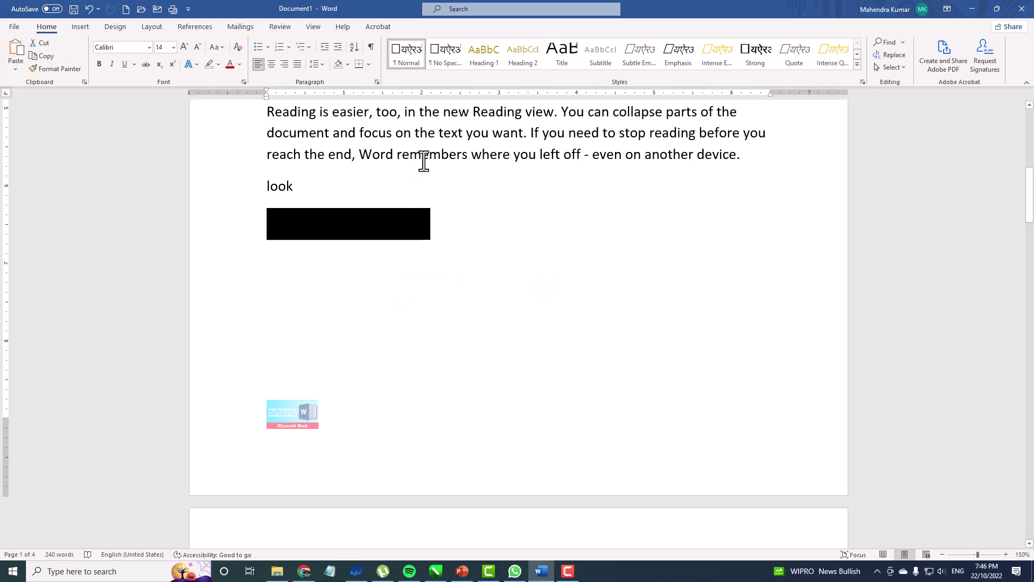
- Examine the picture footer at the end of the document's pages
{"action": "scroll", "coordinate": [418, 216], "scroll_direction": "down", "scroll_amount": 5}
{"action": "scroll", "coordinate": [416, 235], "scroll_direction": "up", "scroll_amount": 5}
{"action": "scroll", "coordinate": [413, 238], "scroll_direction": "down", "scroll_amount": 12}
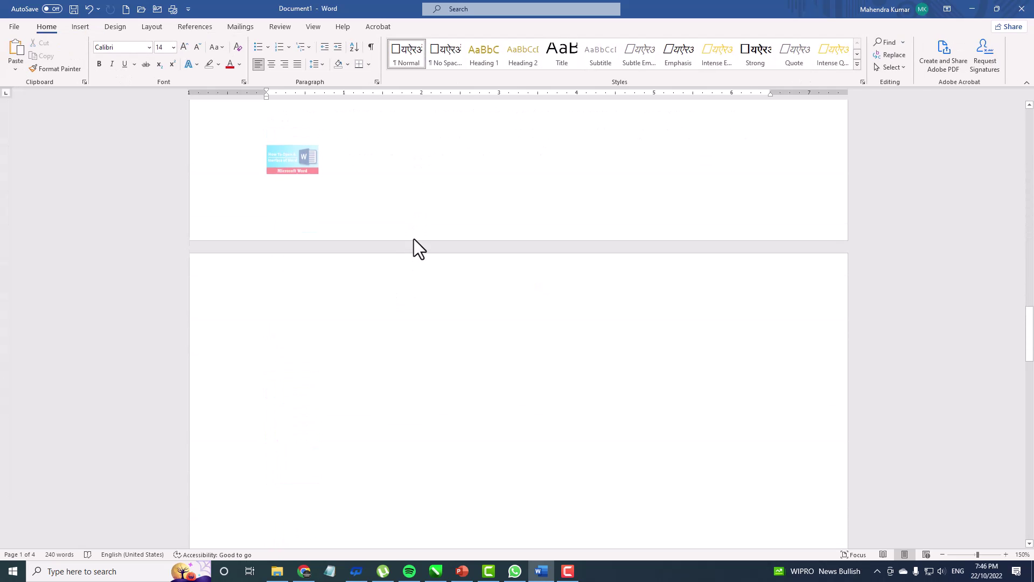
{"action": "scroll", "coordinate": [412, 253], "scroll_direction": "down", "scroll_amount": 5}
{"action": "scroll", "coordinate": [414, 266], "scroll_direction": "up", "scroll_amount": 6}
{"action": "scroll", "coordinate": [414, 269], "scroll_direction": "down", "scroll_amount": 8}
{"action": "scroll", "coordinate": [407, 271], "scroll_direction": "up", "scroll_amount": 10}
{"action": "scroll", "coordinate": [408, 270], "scroll_direction": "down", "scroll_amount": 6}
{"action": "scroll", "coordinate": [407, 270], "scroll_direction": "down", "scroll_amount": 5}
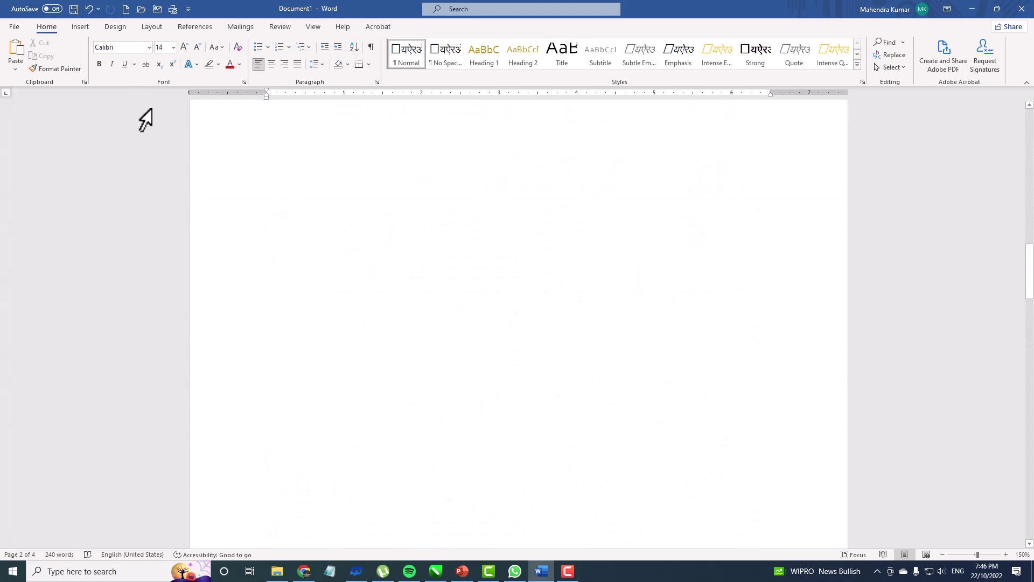
- Add page numbers at the bottom of the page in the Accent Bar 2 style and close footer editing
{"action": "left_click", "coordinate": [79, 25]}
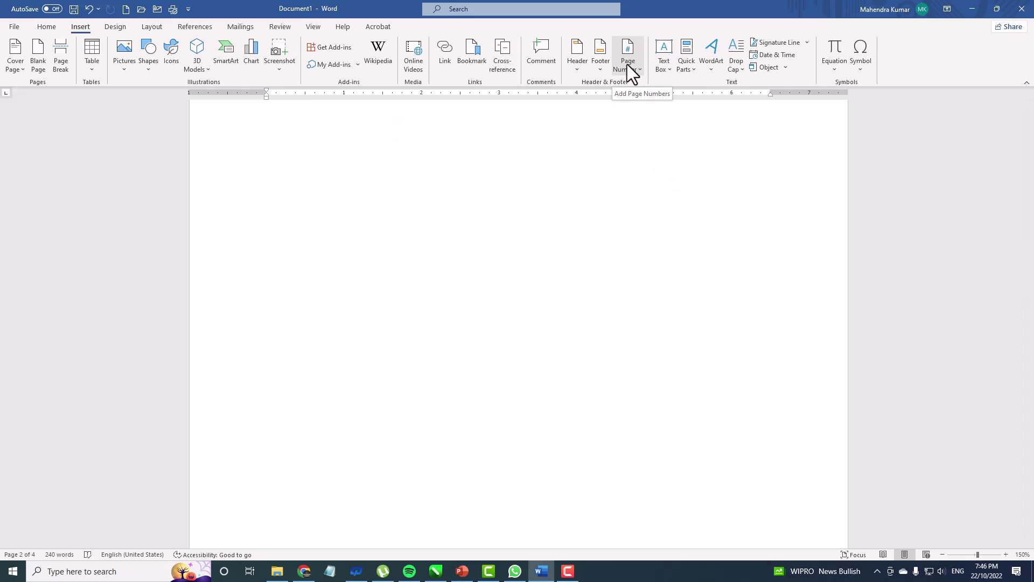
{"action": "scroll", "coordinate": [595, 211], "scroll_direction": "up", "scroll_amount": 10}
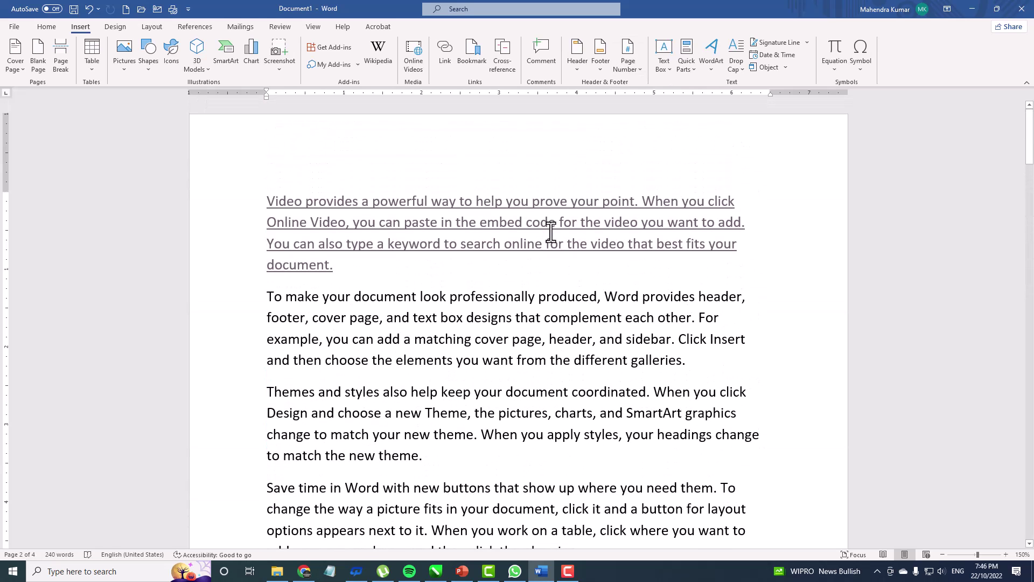
{"action": "left_click", "coordinate": [634, 69]}
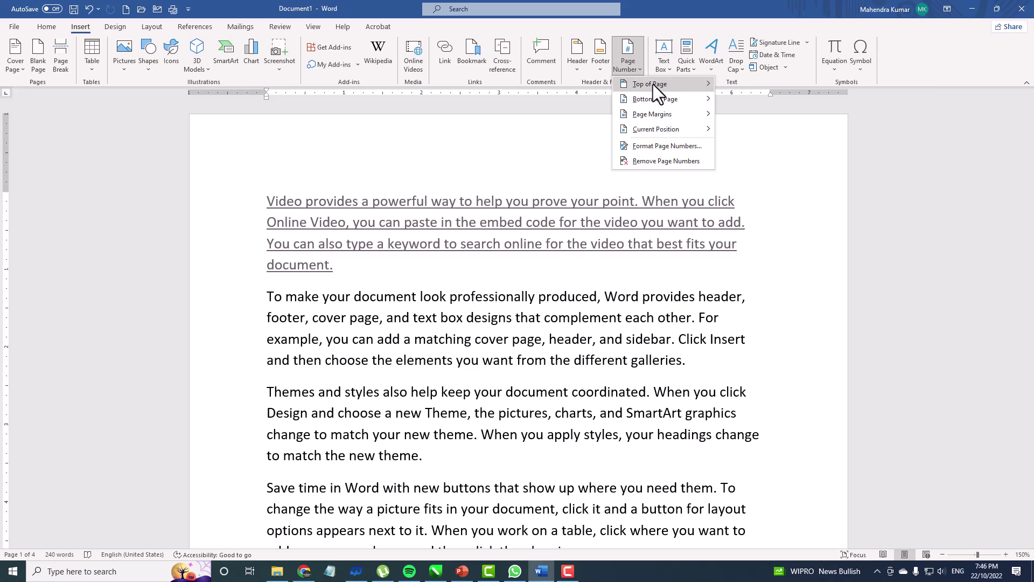
{"action": "mouse_move", "coordinate": [654, 85]}
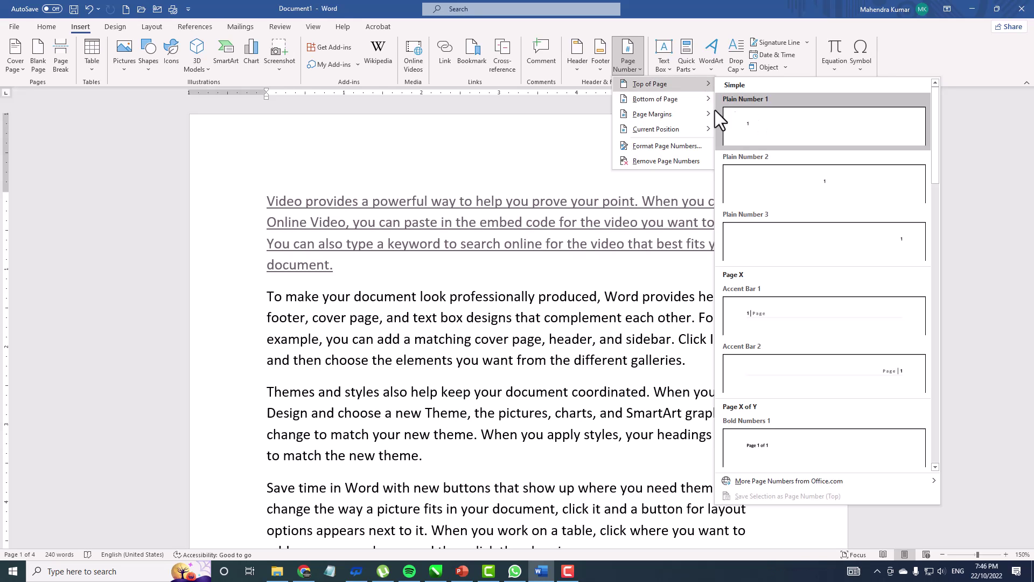
{"action": "mouse_move", "coordinate": [682, 102]}
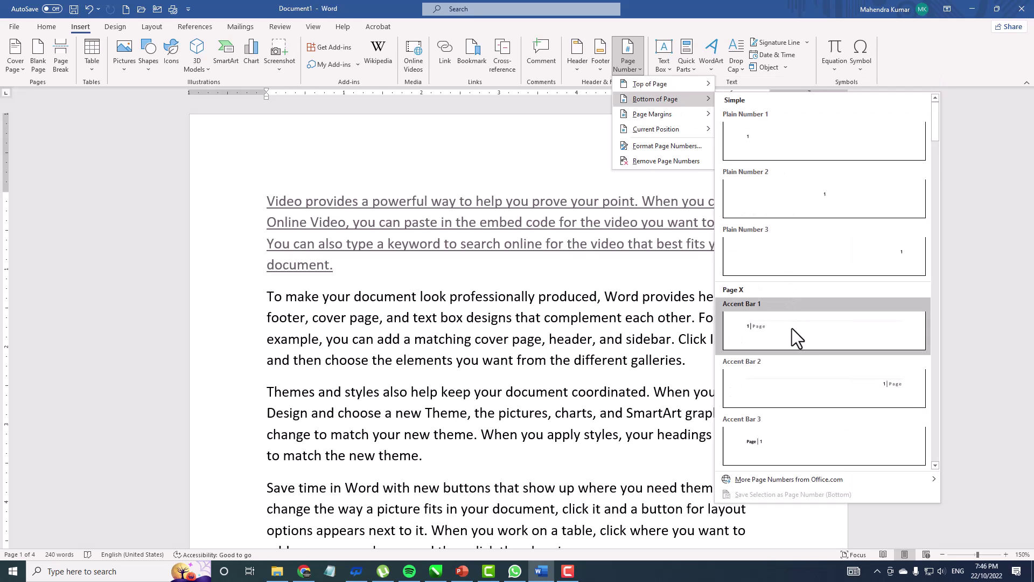
{"action": "left_click", "coordinate": [865, 382]}
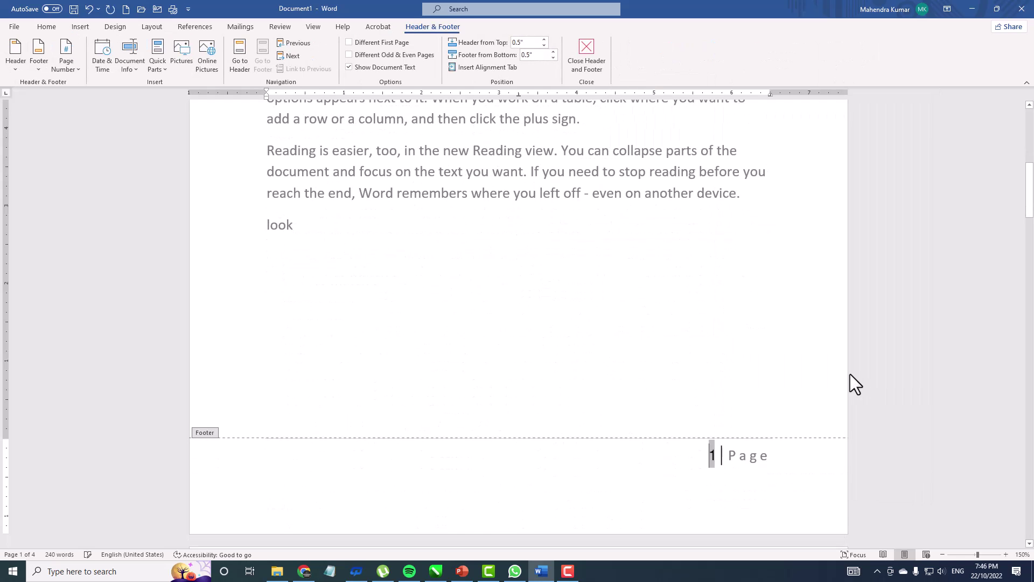
{"action": "left_click", "coordinate": [586, 54]}
- Check the page numbers at the bottom of the pages and return to the beginning of the document
{"action": "scroll", "coordinate": [699, 231], "scroll_direction": "down", "scroll_amount": 10}
{"action": "scroll", "coordinate": [700, 253], "scroll_direction": "down", "scroll_amount": 15}
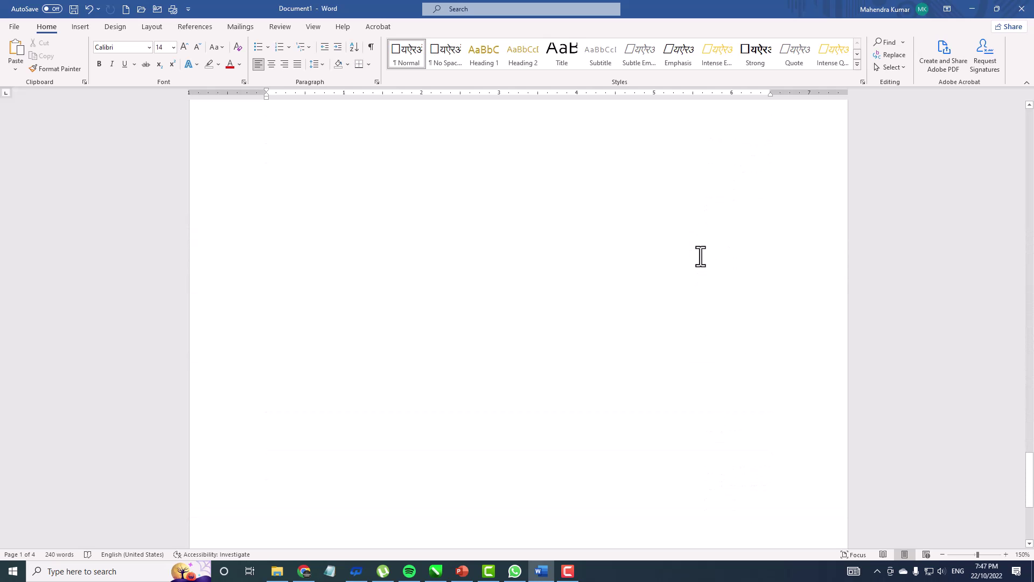
{"action": "scroll", "coordinate": [701, 257], "scroll_direction": "down", "scroll_amount": 3}
{"action": "scroll", "coordinate": [700, 257], "scroll_direction": "up", "scroll_amount": 15}
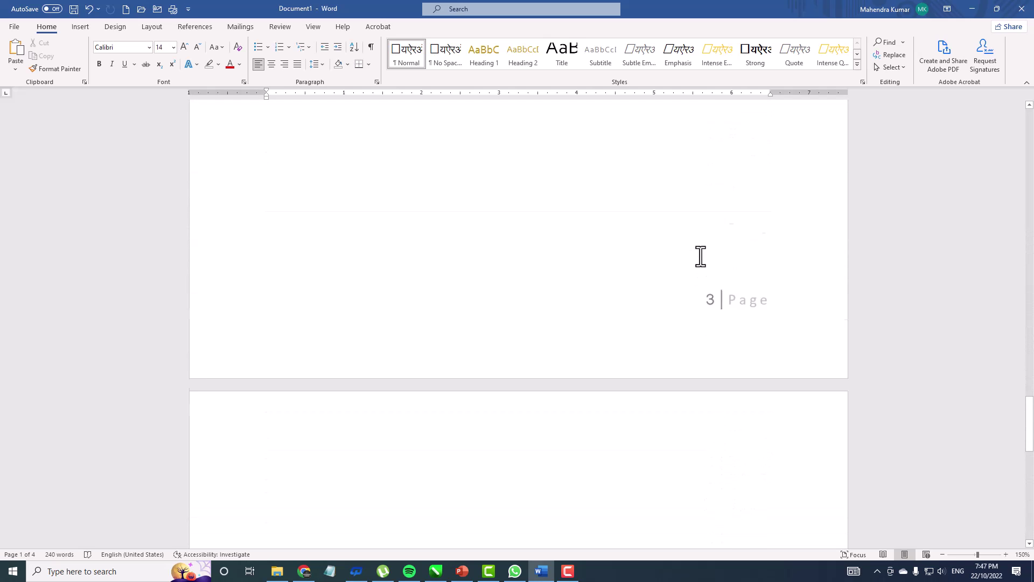
{"action": "scroll", "coordinate": [701, 257], "scroll_direction": "up", "scroll_amount": 15}
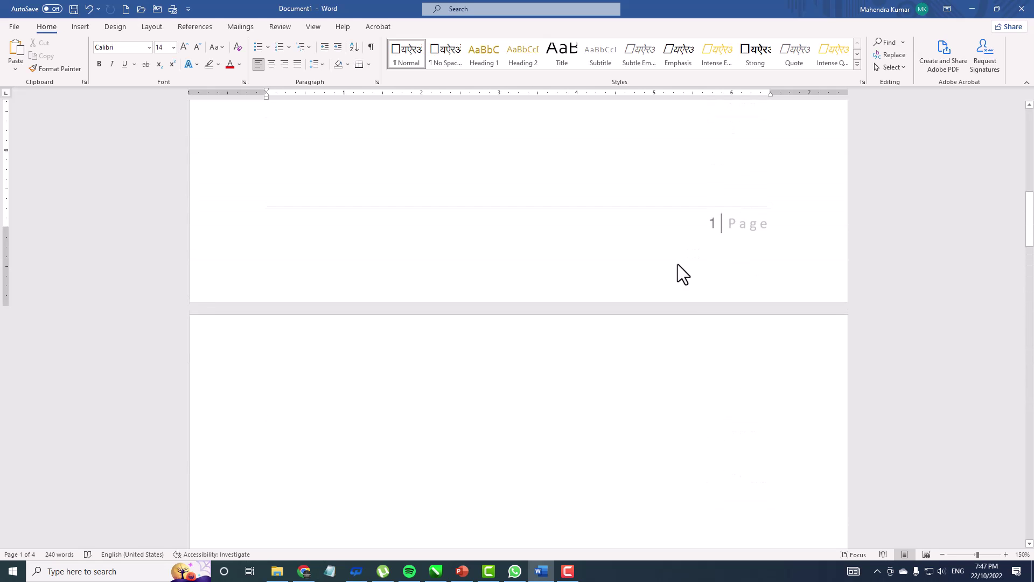
{"action": "scroll", "coordinate": [687, 264], "scroll_direction": "up", "scroll_amount": 2}
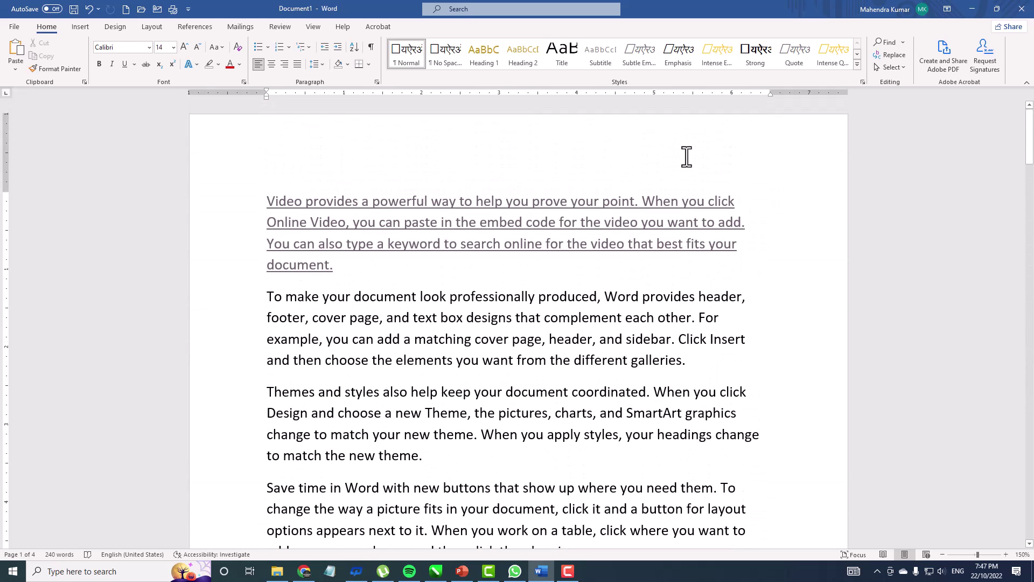
- Delete the word "look" below the last paragraph on the first page
{"action": "left_click", "coordinate": [81, 26]}
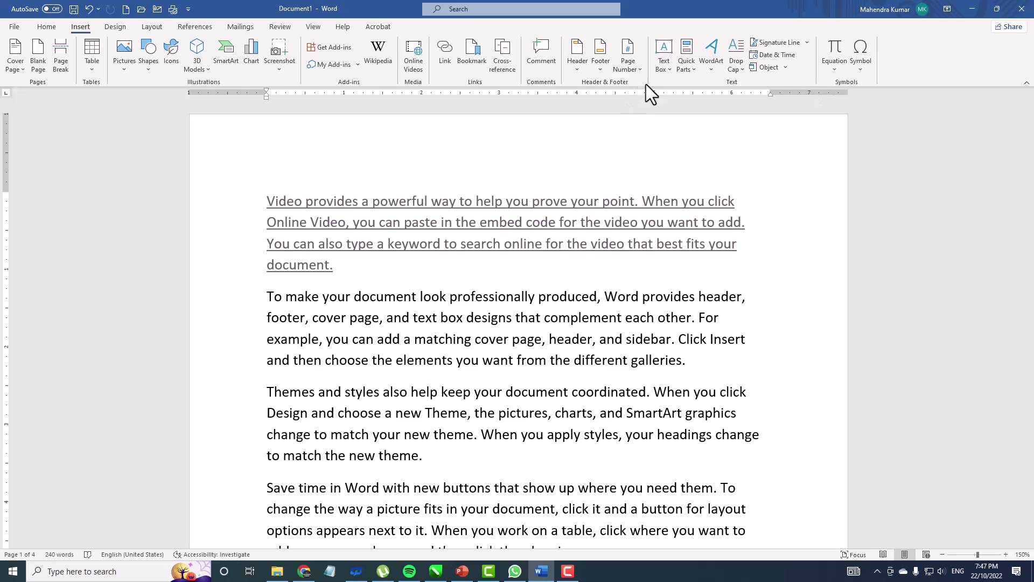
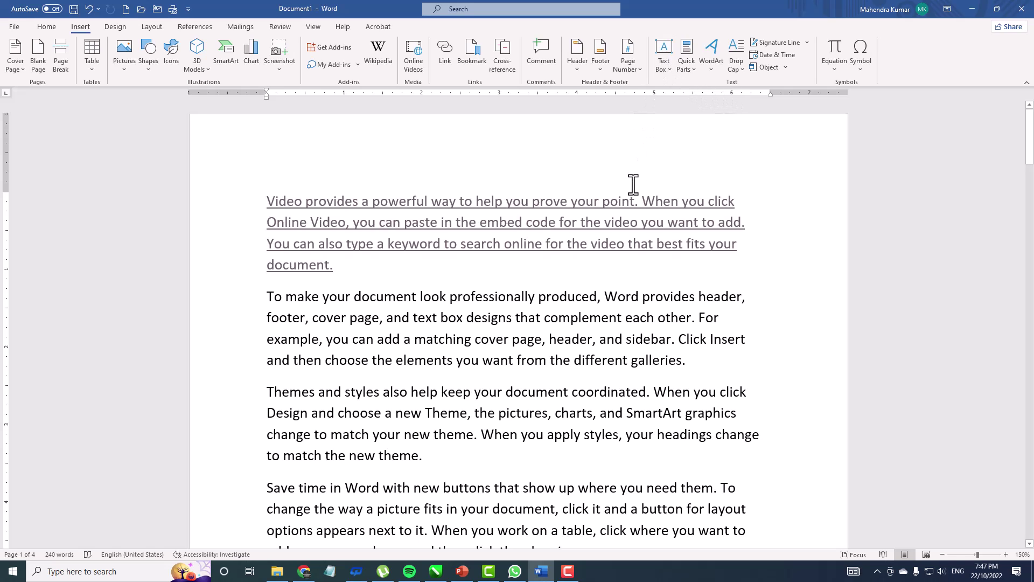
{"action": "scroll", "coordinate": [630, 183], "scroll_direction": "down", "scroll_amount": 8}
{"action": "left_click_drag", "start_coordinate": [311, 203], "coordinate": [260, 189]}
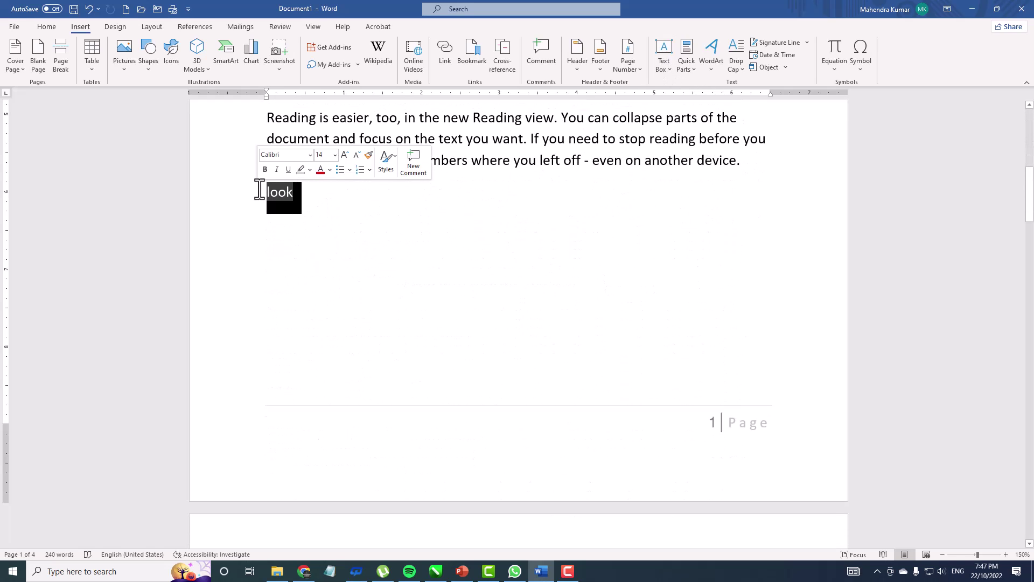
{"action": "key", "text": "Delete"}
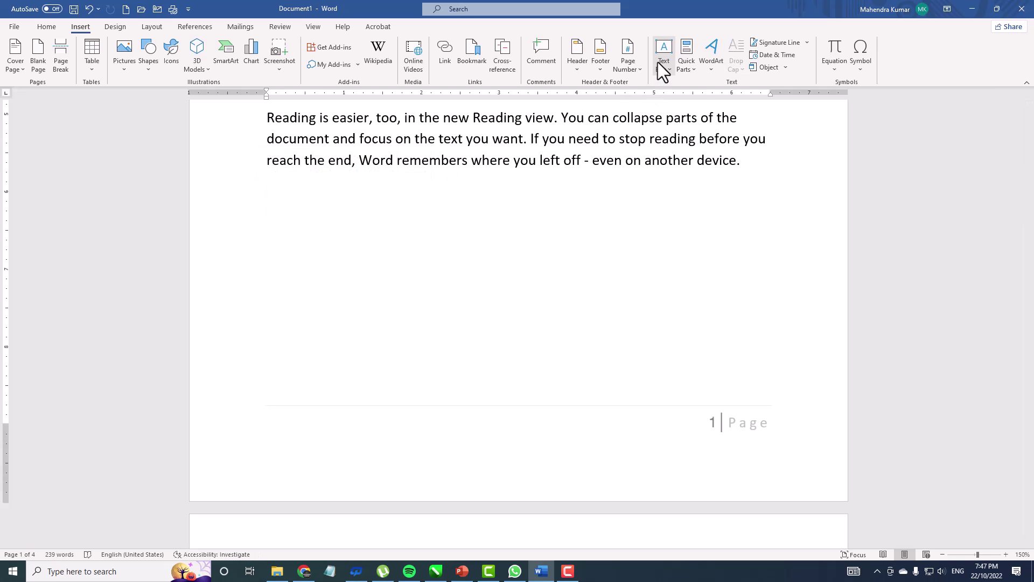
- Insert a Simple Text Box and place it directly below the last paragraph on the first page
{"action": "left_click", "coordinate": [662, 60]}
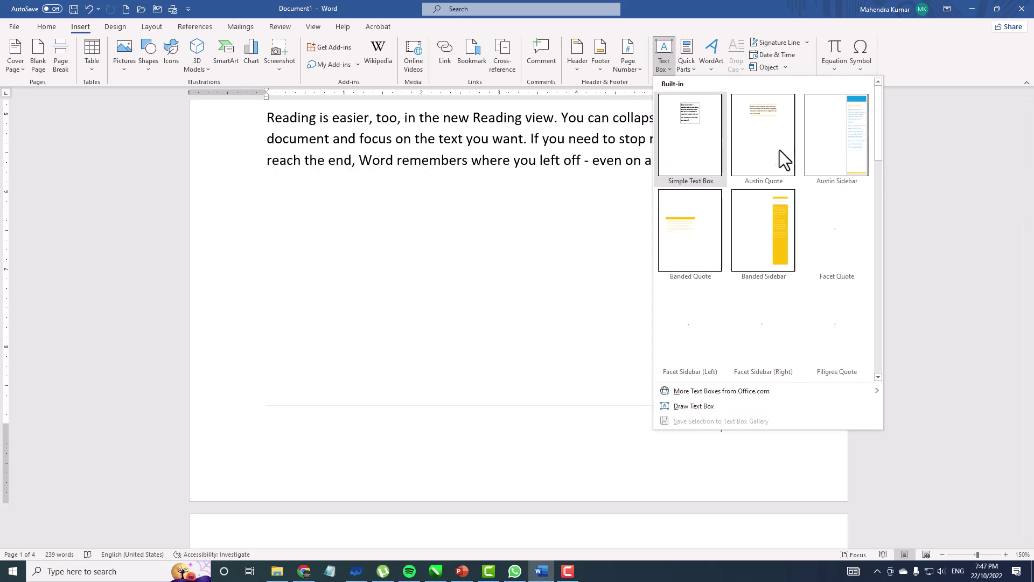
{"action": "left_click_drag", "start_coordinate": [879, 146], "coordinate": [874, 276]}
{"action": "scroll", "coordinate": [829, 213], "scroll_direction": "down", "scroll_amount": 4}
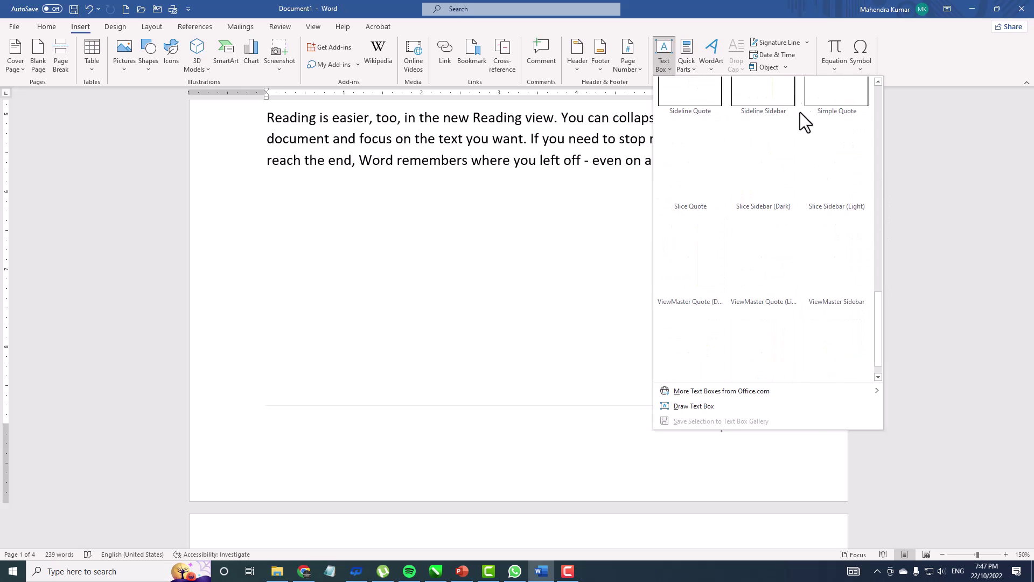
{"action": "scroll", "coordinate": [783, 225], "scroll_direction": "up", "scroll_amount": 10}
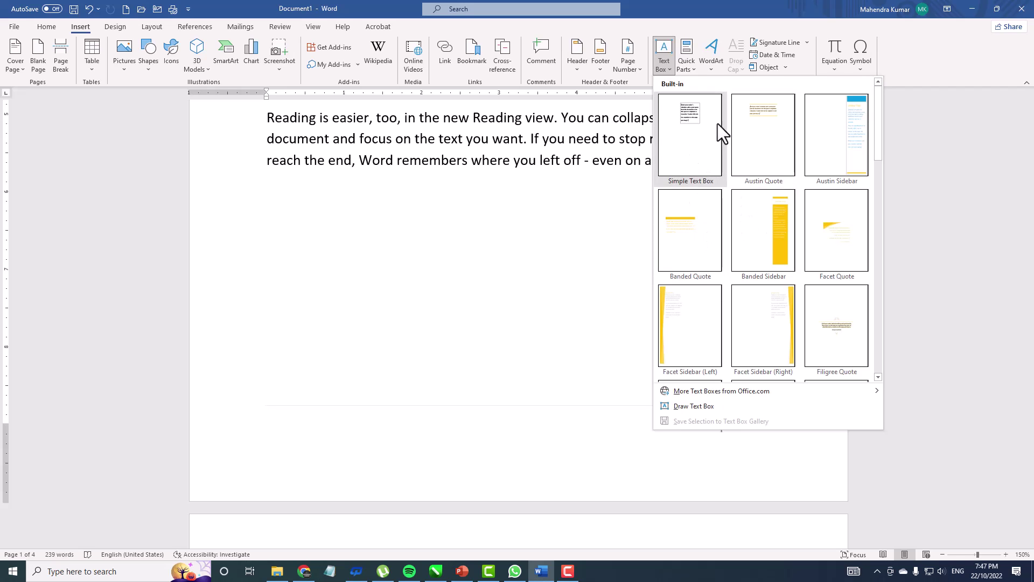
{"action": "left_click", "coordinate": [700, 151]}
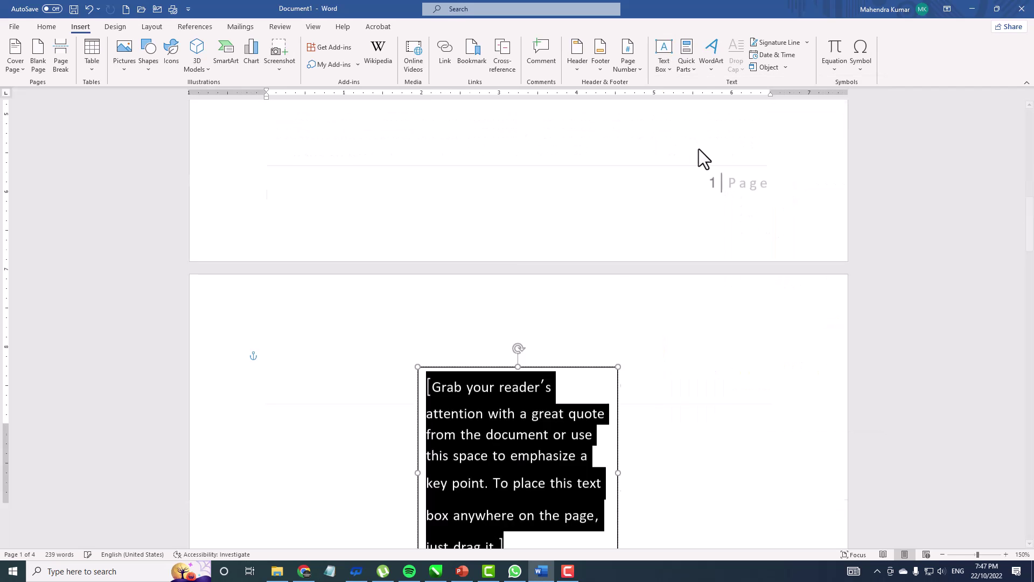
{"action": "scroll", "coordinate": [544, 233], "scroll_direction": "down", "scroll_amount": 5}
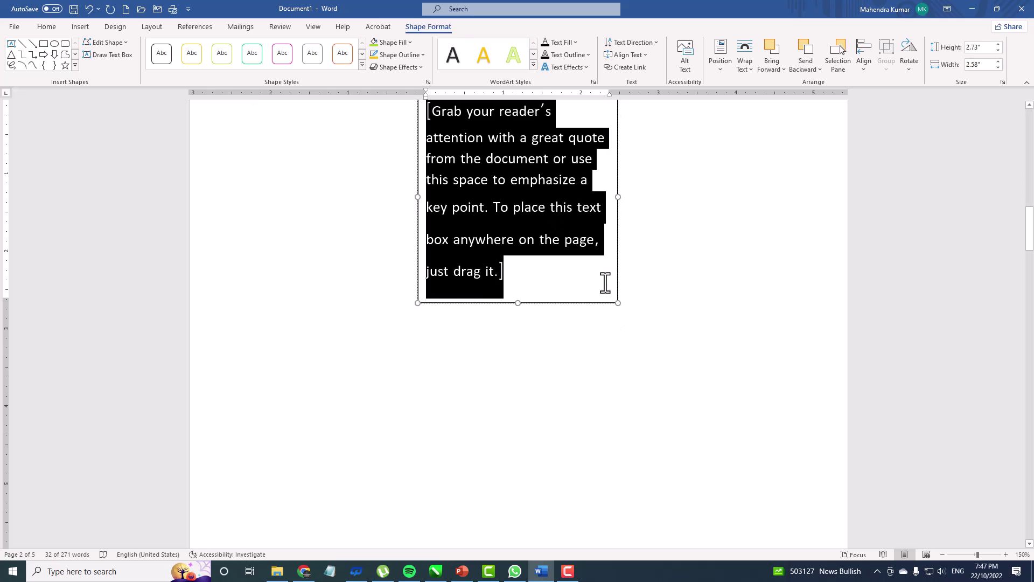
{"action": "scroll", "coordinate": [554, 274], "scroll_direction": "up", "scroll_amount": 3}
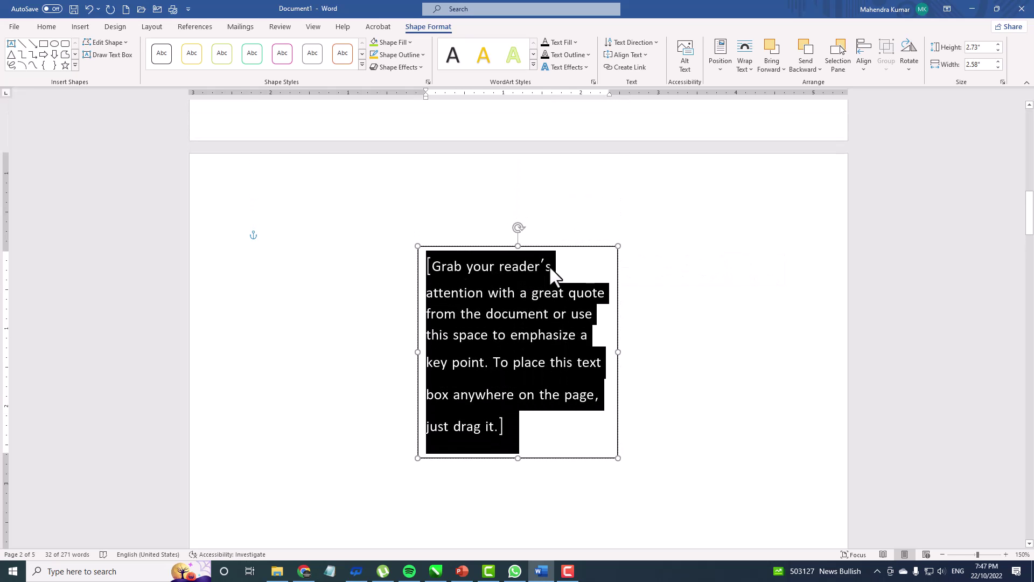
{"action": "left_click_drag", "start_coordinate": [549, 243], "coordinate": [404, 203]}
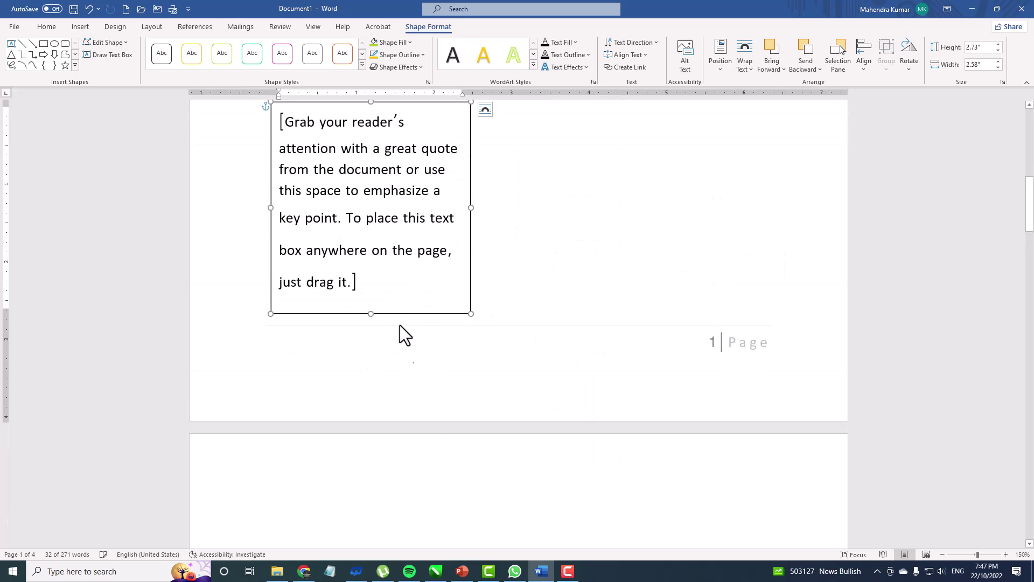
- Replace the text box's placeholder with "Any Text type here"
{"action": "left_click", "coordinate": [303, 177]}
{"action": "key", "text": "Delete"}
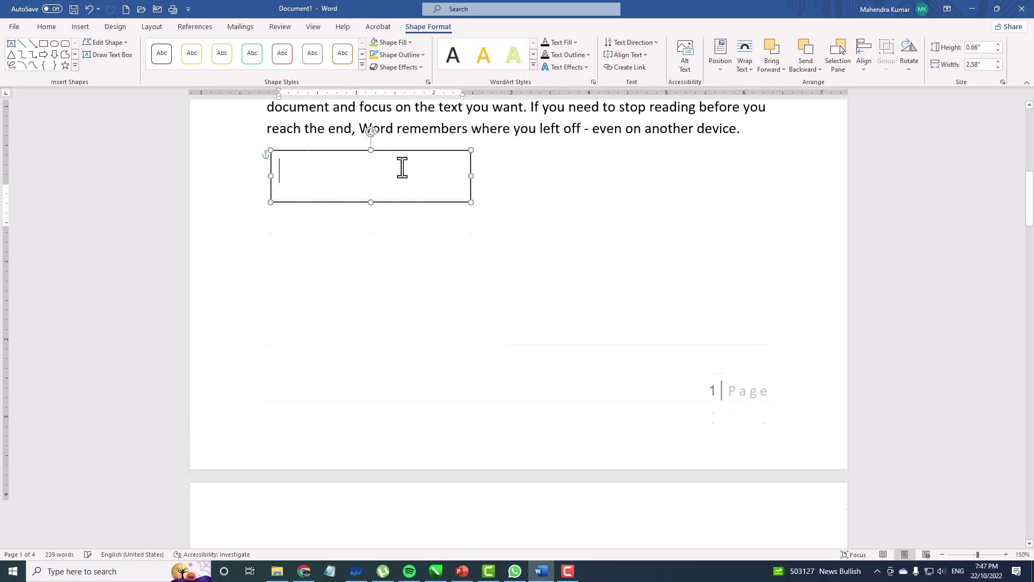
{"action": "scroll", "coordinate": [378, 226], "scroll_direction": "up", "scroll_amount": 4}
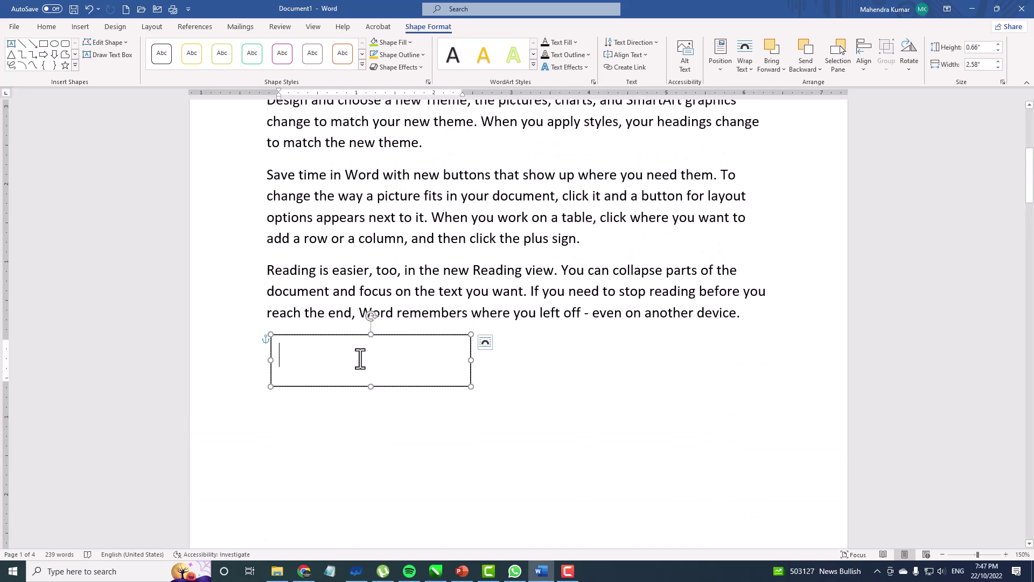
{"action": "type", "text": "Any TExt "}
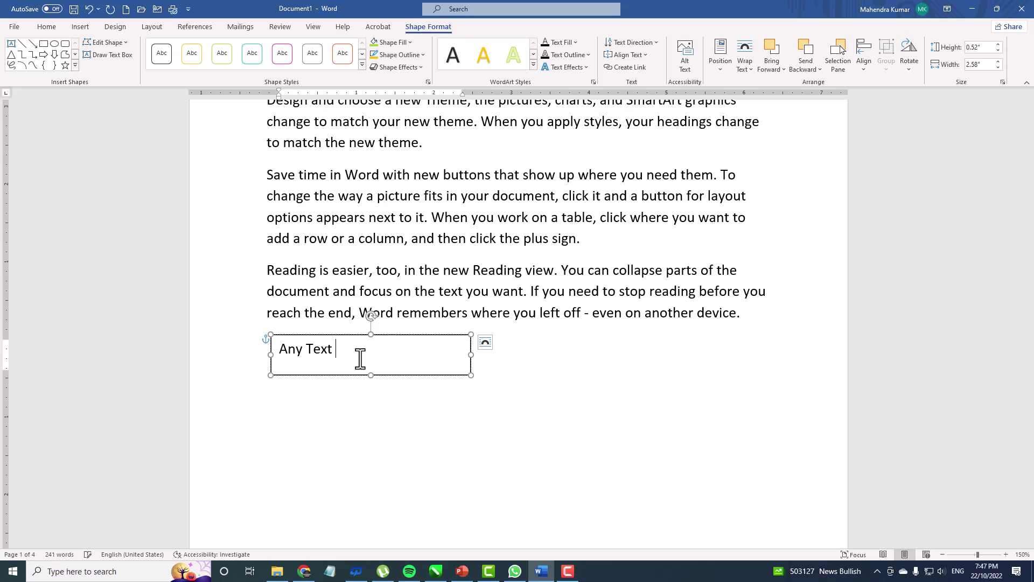
{"action": "type", "text": "type here"}
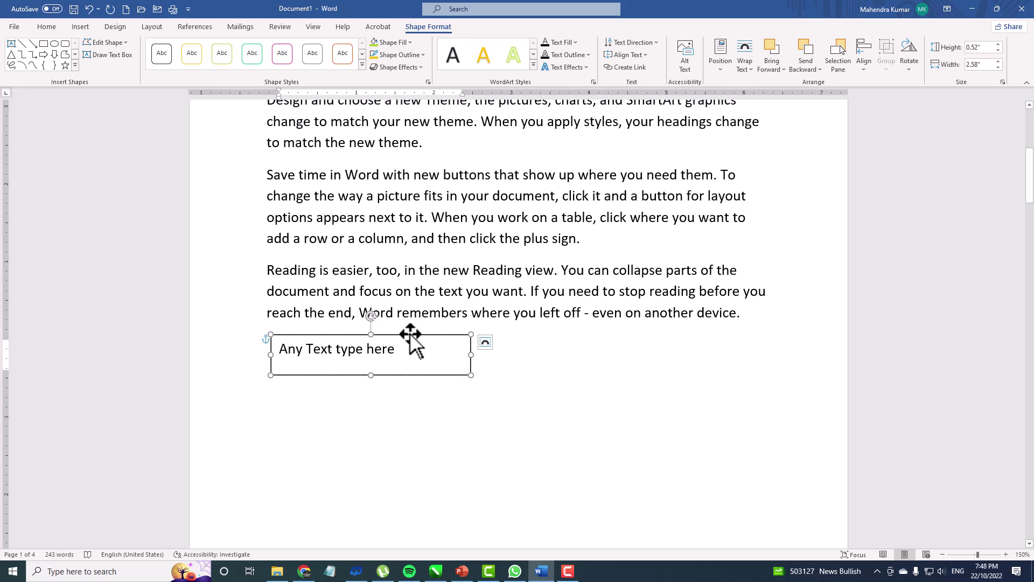
- Try the text box at different places among the paragraphs, ending within the first lines of the "To make your document" paragraph
{"action": "left_click_drag", "start_coordinate": [410, 335], "coordinate": [504, 165]}
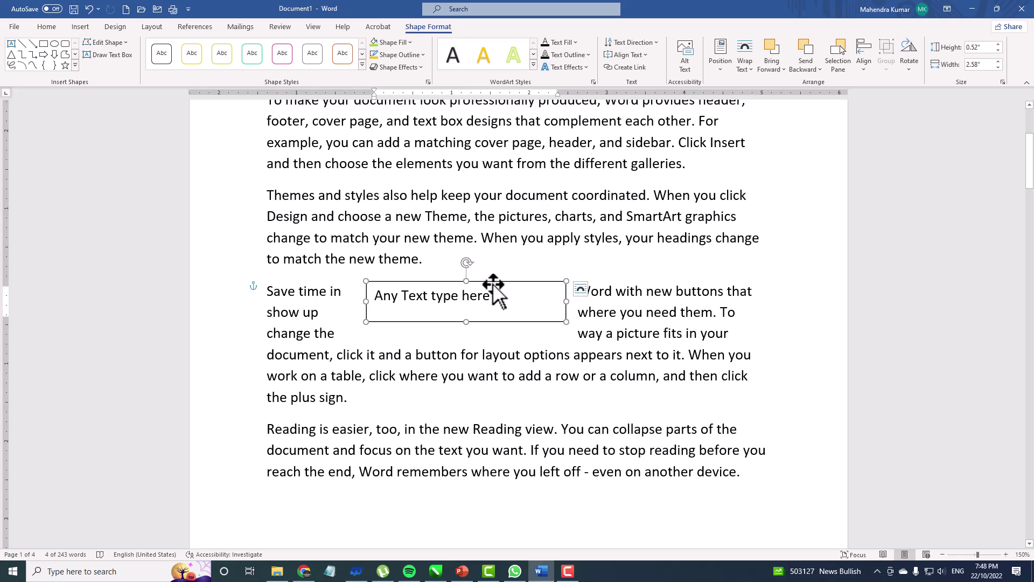
{"action": "scroll", "coordinate": [499, 283], "scroll_direction": "up", "scroll_amount": 3}
{"action": "left_click_drag", "start_coordinate": [491, 432], "coordinate": [376, 115]}
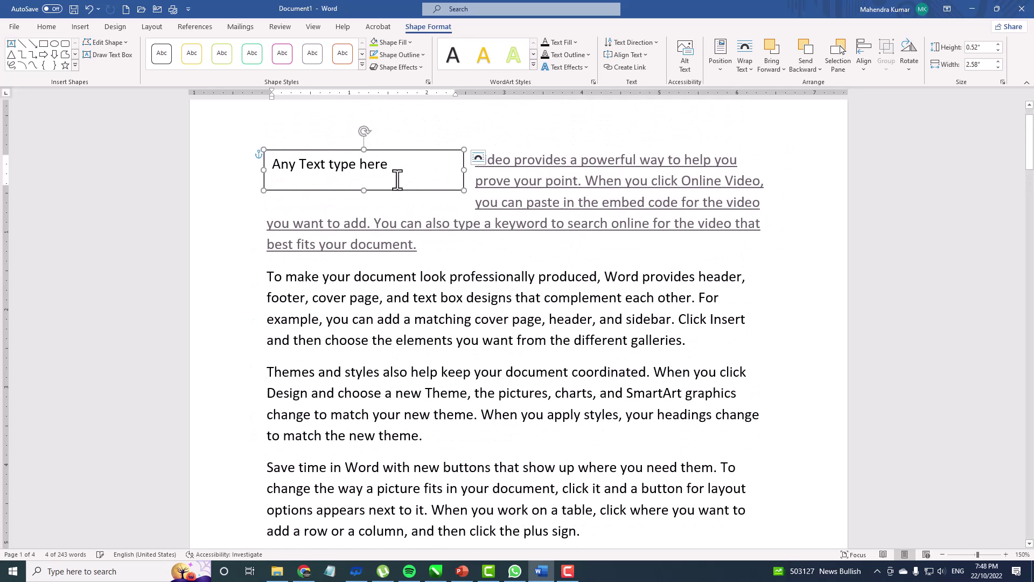
{"action": "scroll", "coordinate": [395, 183], "scroll_direction": "up", "scroll_amount": 1}
{"action": "left_click_drag", "start_coordinate": [354, 172], "coordinate": [558, 269]}
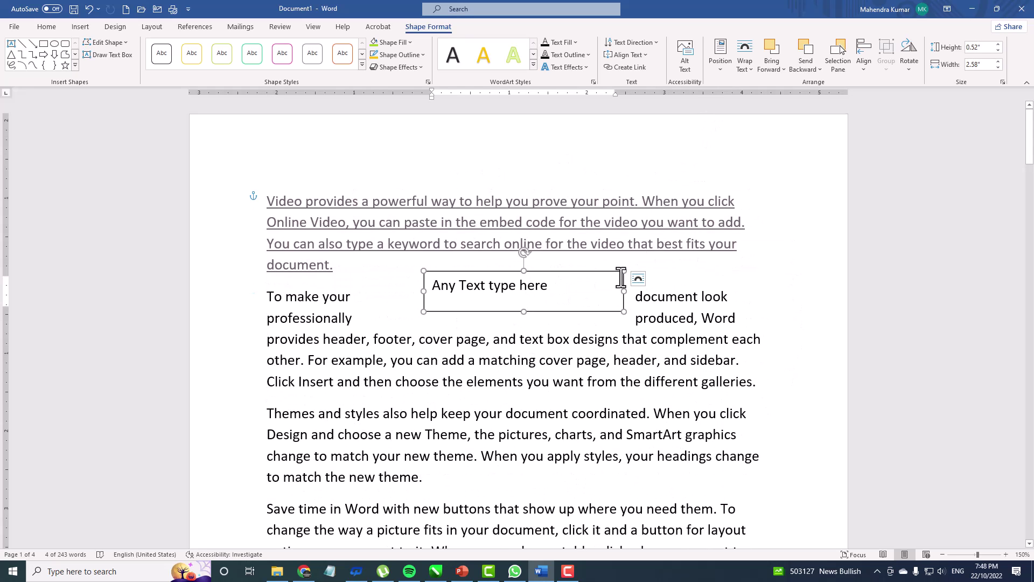
- Move the text box to the start of the first paragraph, wrap it In Front of Text, and place it over that paragraph's third line
{"action": "left_click_drag", "start_coordinate": [615, 275], "coordinate": [430, 147]}
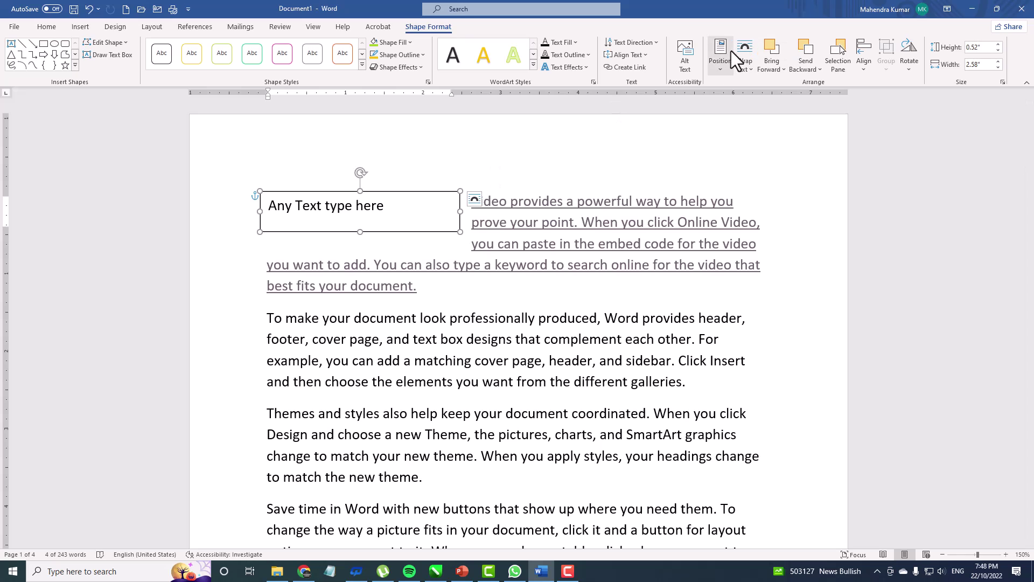
{"action": "left_click", "coordinate": [744, 60]}
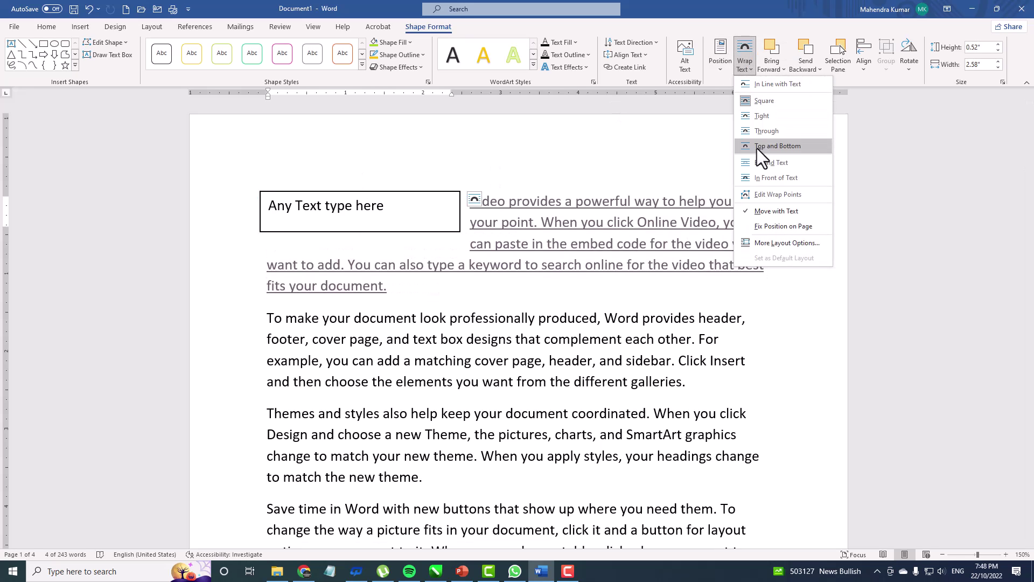
{"action": "left_click", "coordinate": [762, 176]}
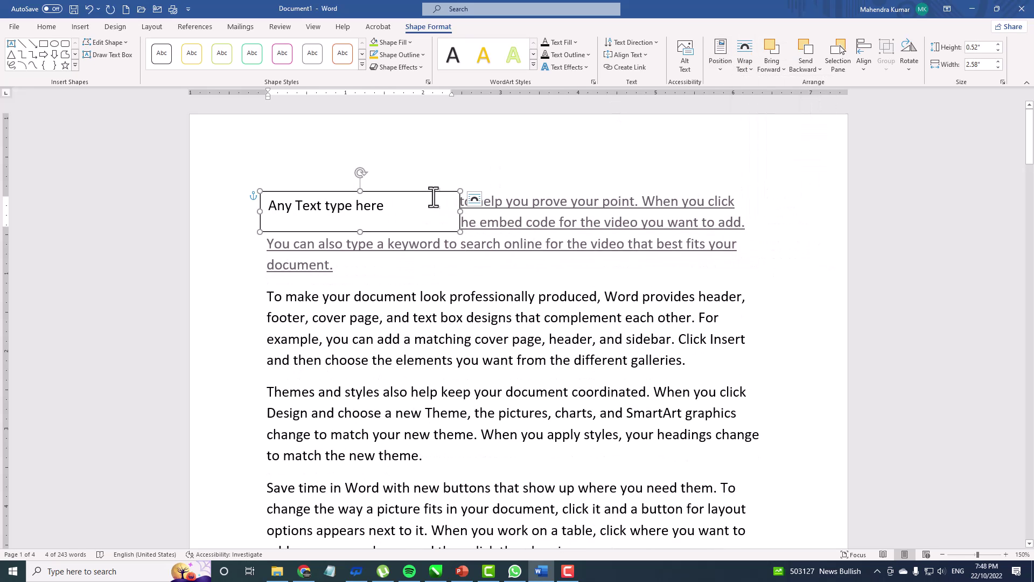
{"action": "left_click_drag", "start_coordinate": [425, 192], "coordinate": [691, 232]}
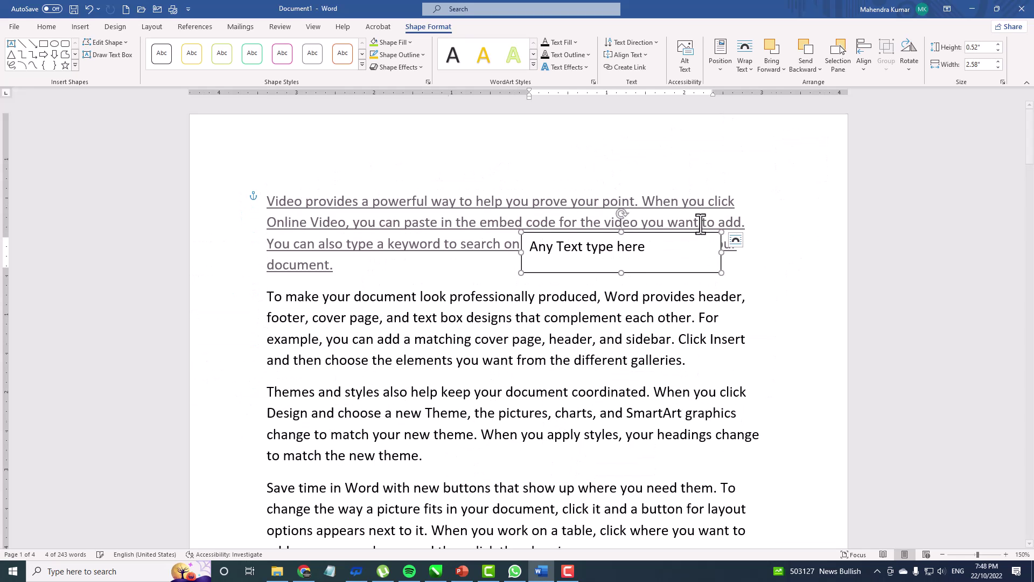
- Set the text box's wrapping to Behind Text and move it directly below the last paragraph on the first page
{"action": "left_click", "coordinate": [747, 65]}
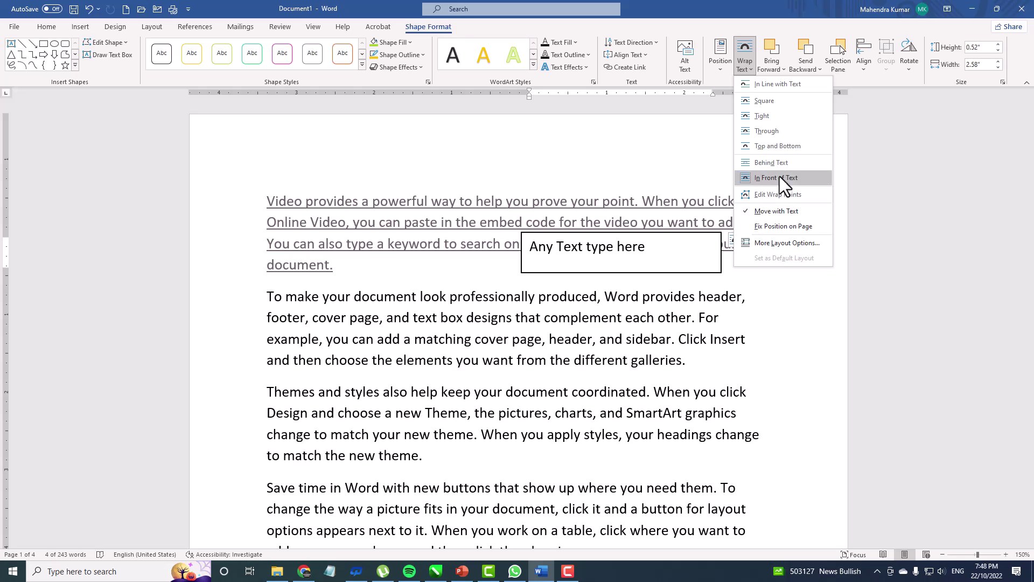
{"action": "left_click", "coordinate": [776, 177]}
{"action": "left_click_drag", "start_coordinate": [685, 234], "coordinate": [585, 310]}
{"action": "scroll", "coordinate": [594, 288], "scroll_direction": "down", "scroll_amount": 3}
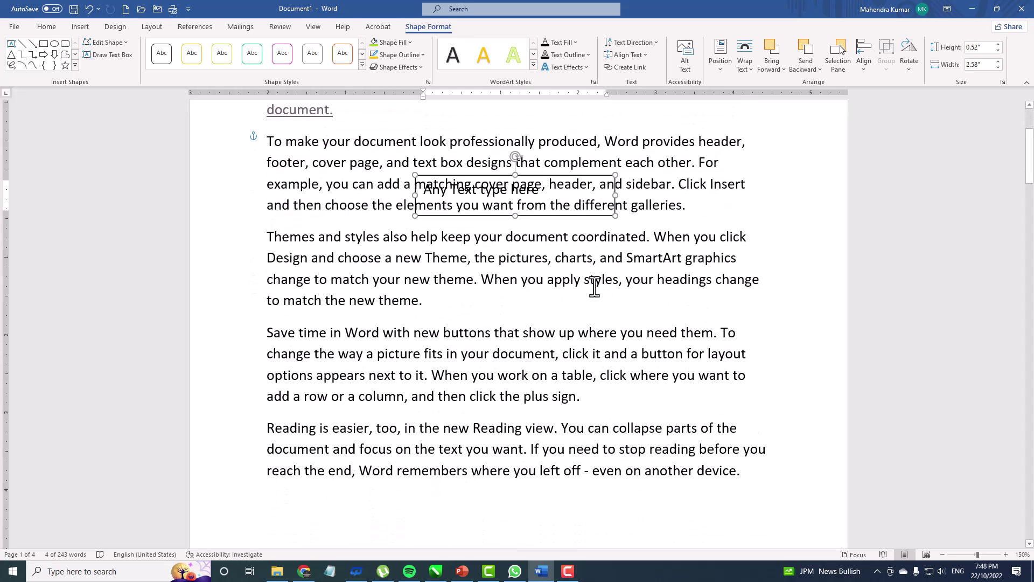
{"action": "left_click_drag", "start_coordinate": [588, 217], "coordinate": [548, 499]}
{"action": "scroll", "coordinate": [555, 431], "scroll_direction": "down", "scroll_amount": 3}
{"action": "left_click_drag", "start_coordinate": [540, 347], "coordinate": [418, 378]}
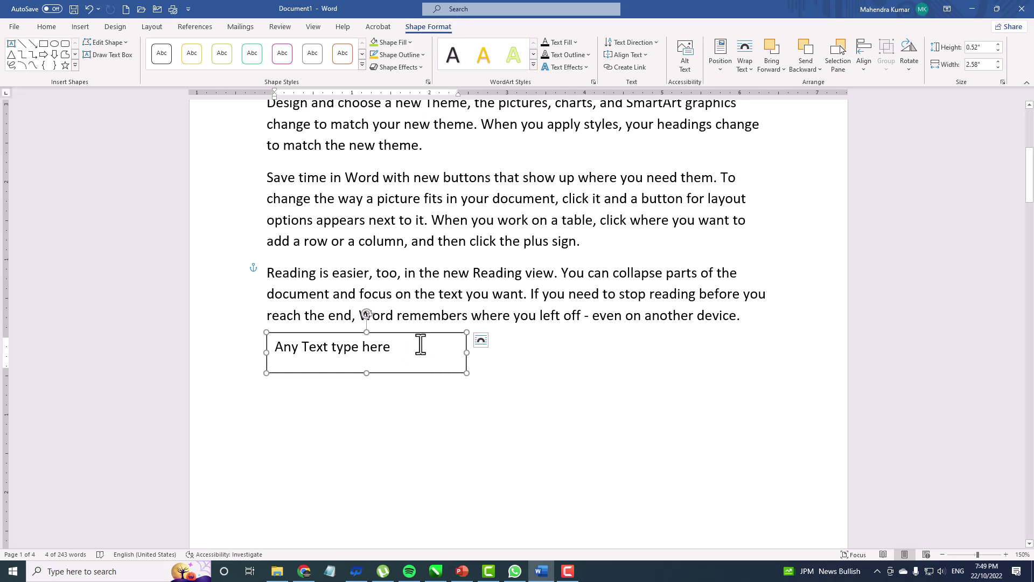
- Remove the outline from the text box below the last paragraph
{"action": "left_click", "coordinate": [406, 55]}
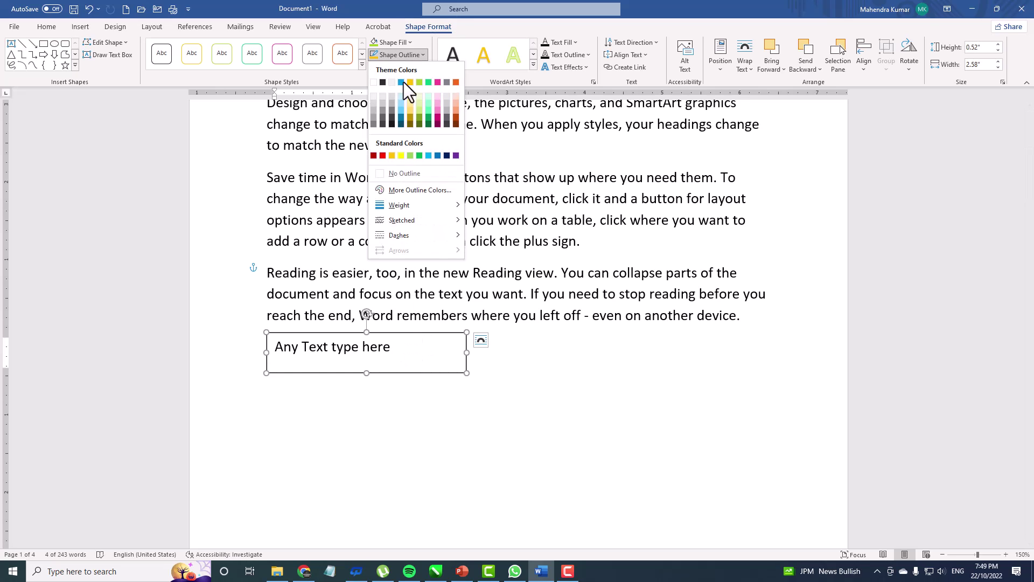
{"action": "left_click", "coordinate": [406, 174]}
{"action": "left_click", "coordinate": [445, 221]}
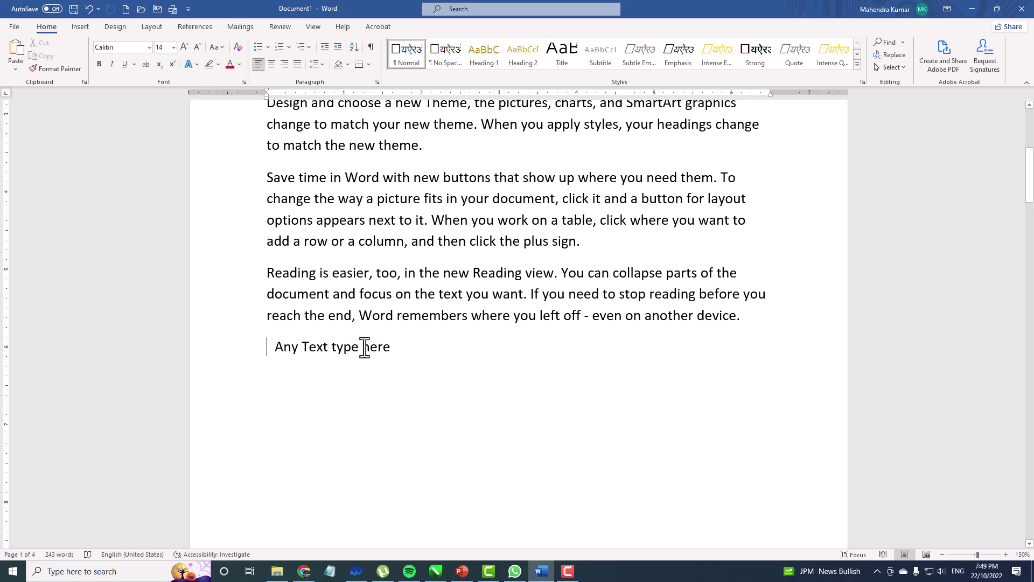
{"action": "left_click", "coordinate": [238, 350]}
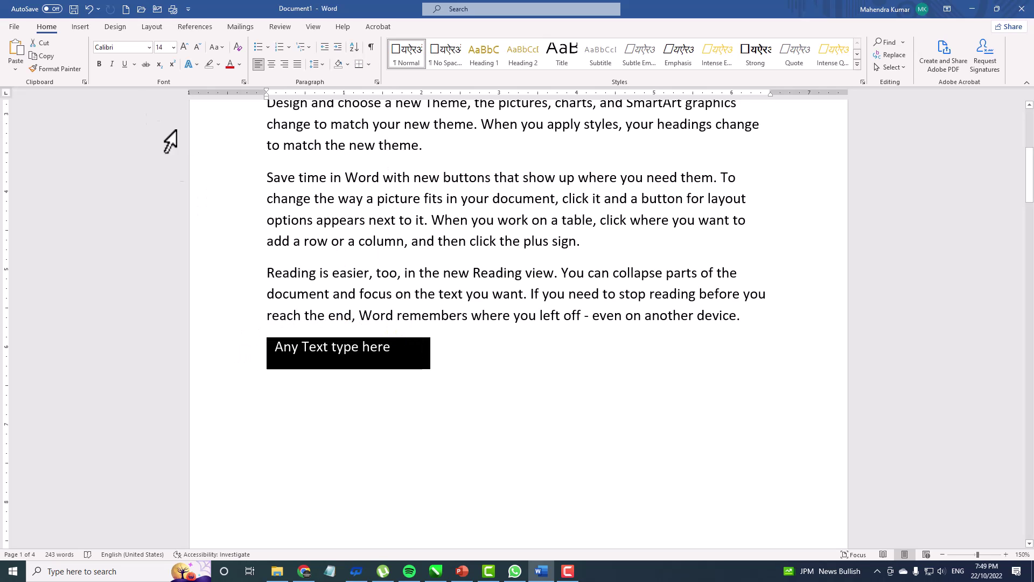
{"action": "left_click", "coordinate": [389, 343]}
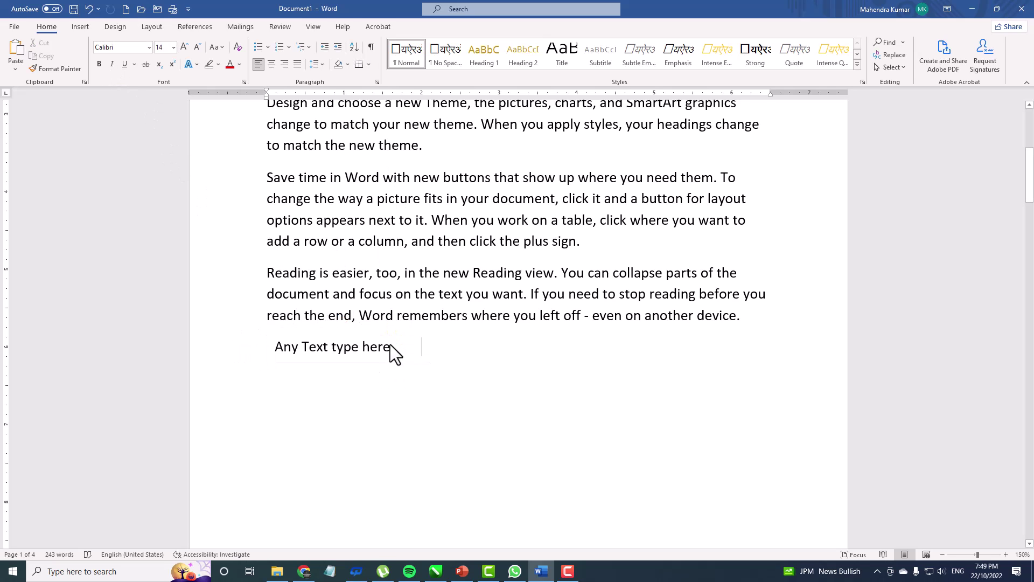
{"action": "triple_click", "coordinate": [317, 346]}
{"action": "left_click", "coordinate": [418, 347]}
{"action": "left_click", "coordinate": [247, 347]}
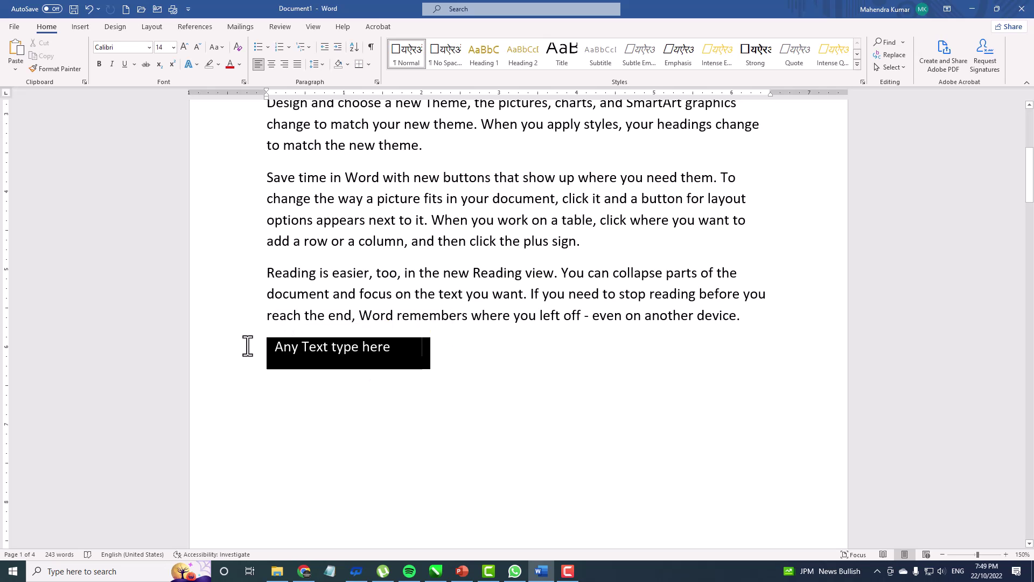
{"action": "left_click", "coordinate": [404, 344]}
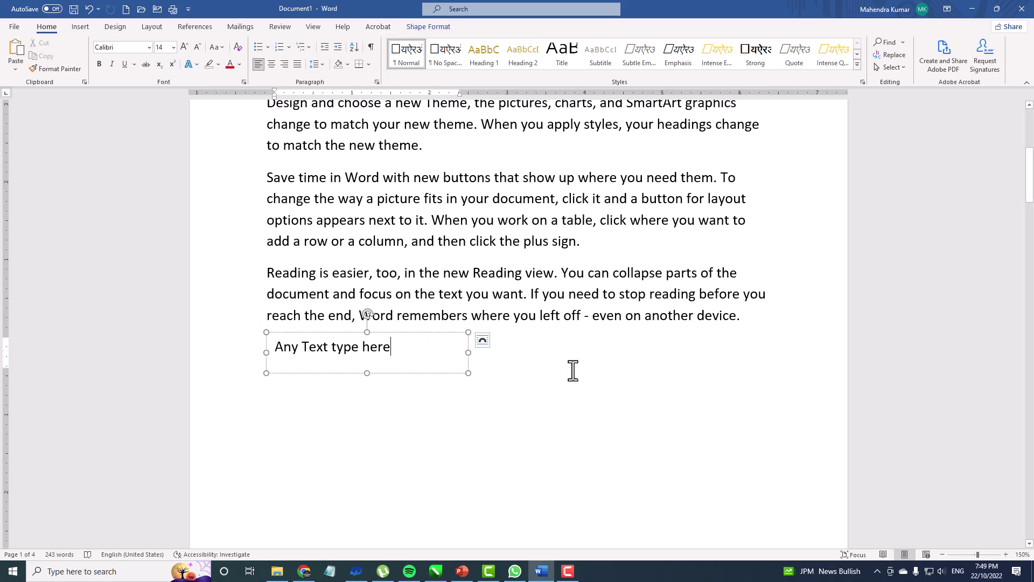
{"action": "left_click", "coordinate": [432, 365]}
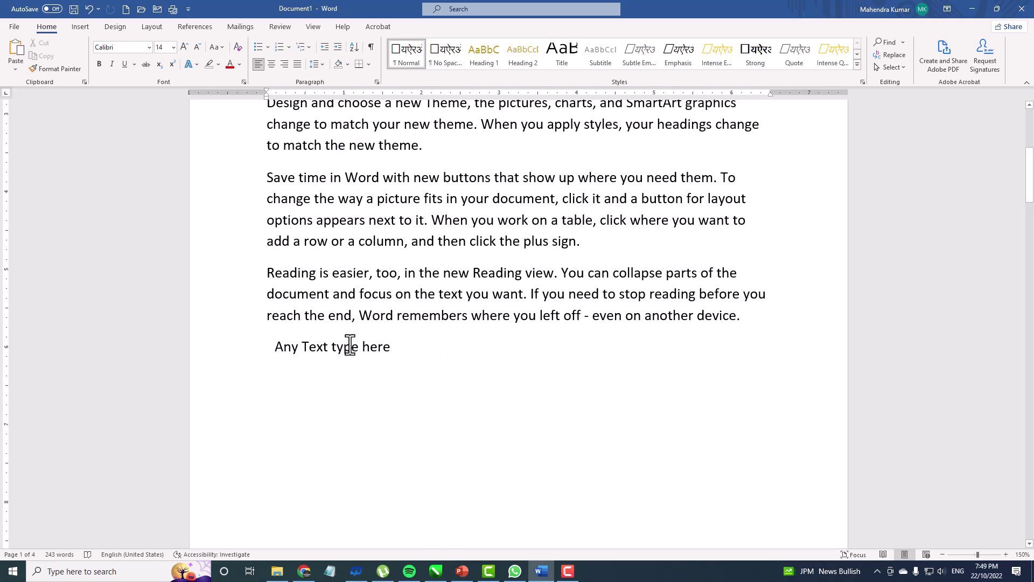
- Fill the text box below the last paragraph with a dark pink theme color
{"action": "left_click", "coordinate": [466, 347]}
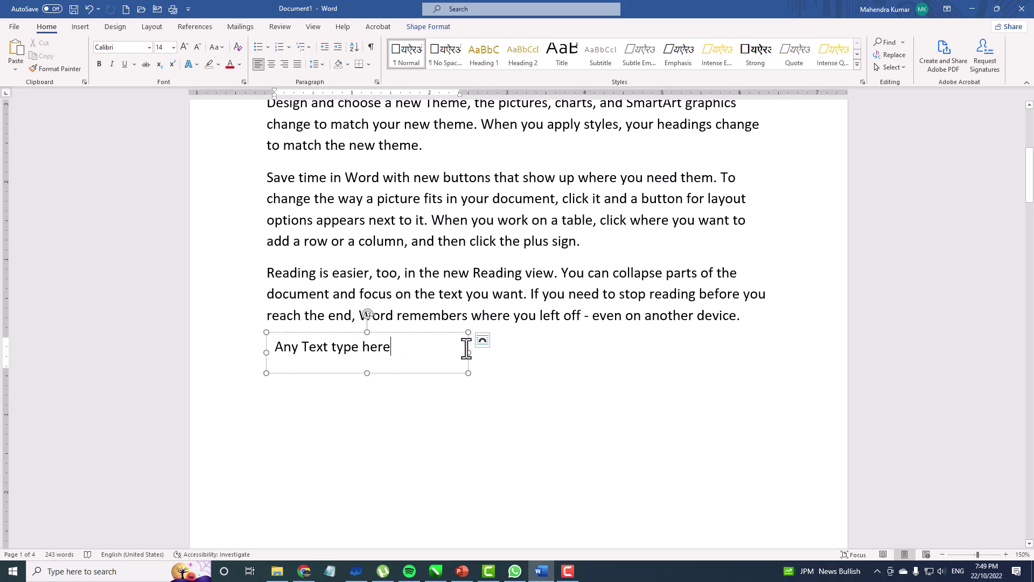
{"action": "left_click", "coordinate": [466, 334]}
{"action": "left_click", "coordinate": [425, 27]}
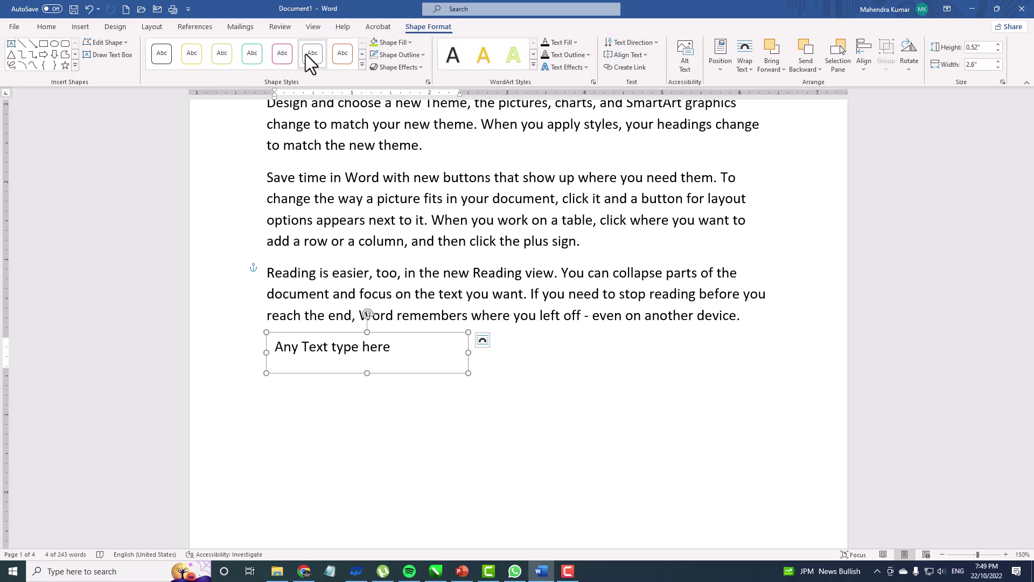
{"action": "left_click", "coordinate": [400, 42]}
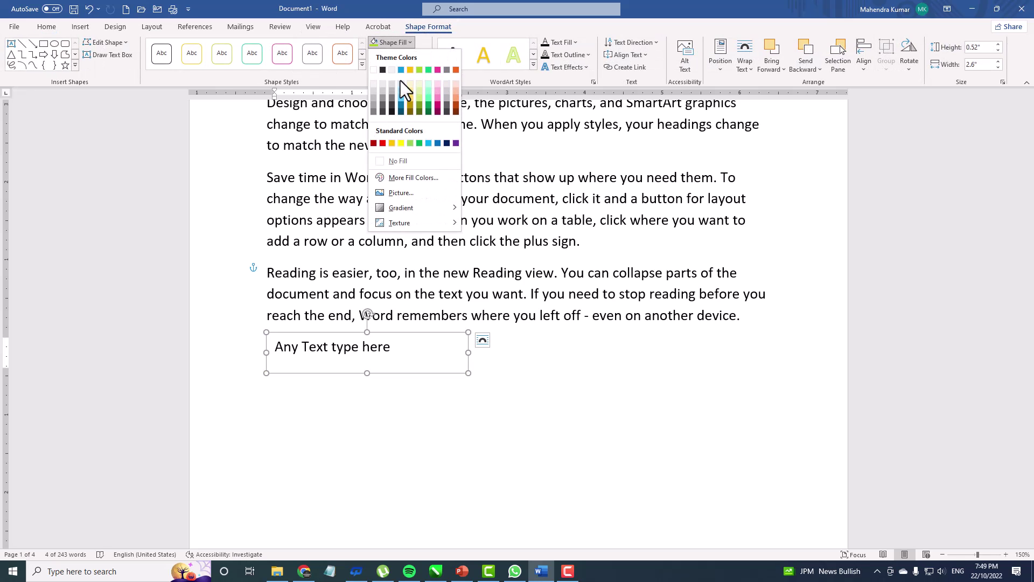
{"action": "left_click", "coordinate": [435, 102]}
- Delete the filled text box below the last paragraph
{"action": "mouse_move", "coordinate": [449, 332]}
{"action": "left_mouse_down"}
{"action": "mouse_move", "coordinate": [564, 300]}
{"action": "mouse_move", "coordinate": [469, 241]}
{"action": "mouse_move", "coordinate": [492, 362]}
{"action": "mouse_move", "coordinate": [450, 336]}
{"action": "left_mouse_up"}
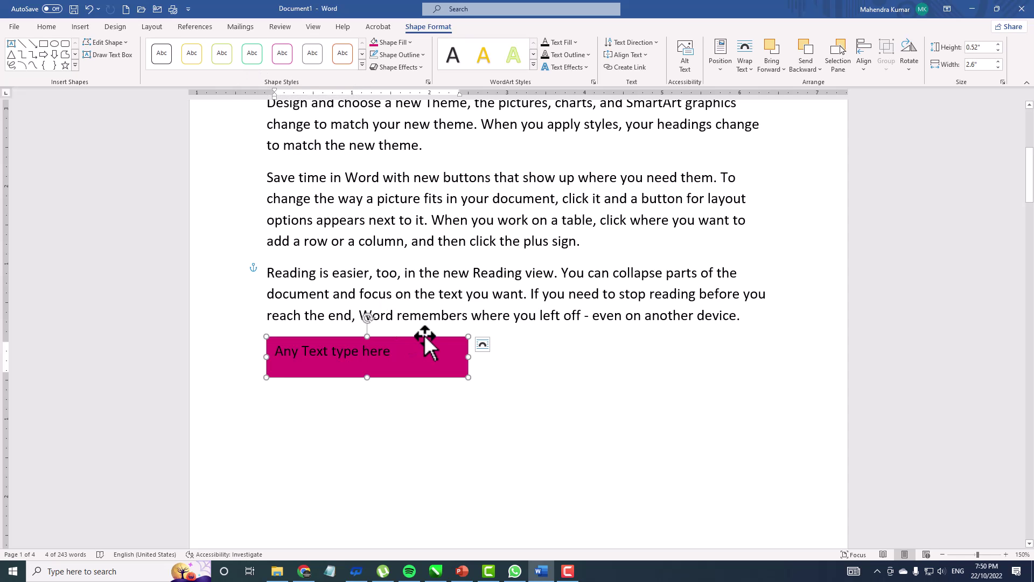
{"action": "key", "text": "Delete"}
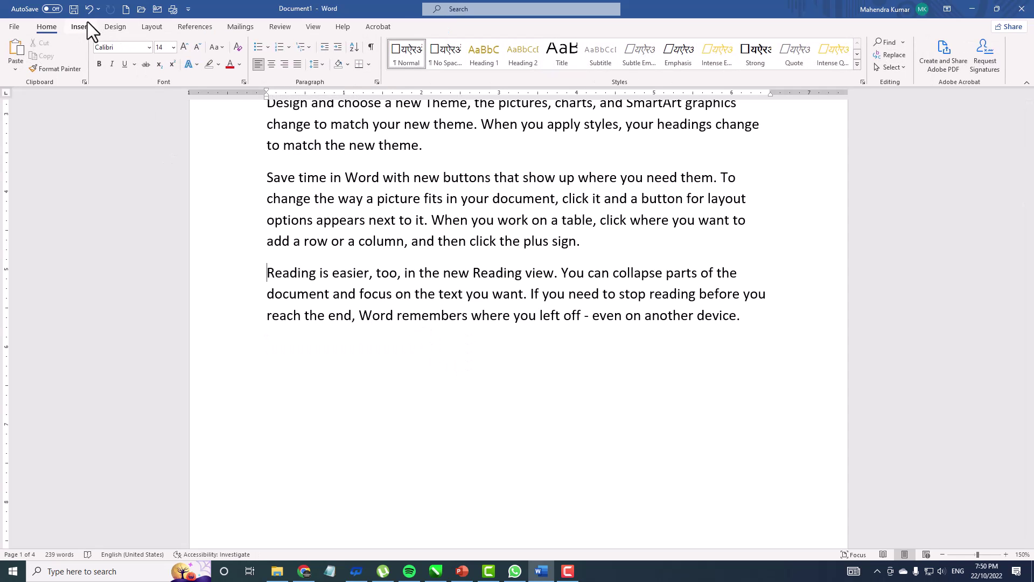
- Insert WordArt in the light pink style with a pink outline and place it directly below the last paragraph
{"action": "left_click", "coordinate": [82, 25]}
{"action": "left_click", "coordinate": [713, 62]}
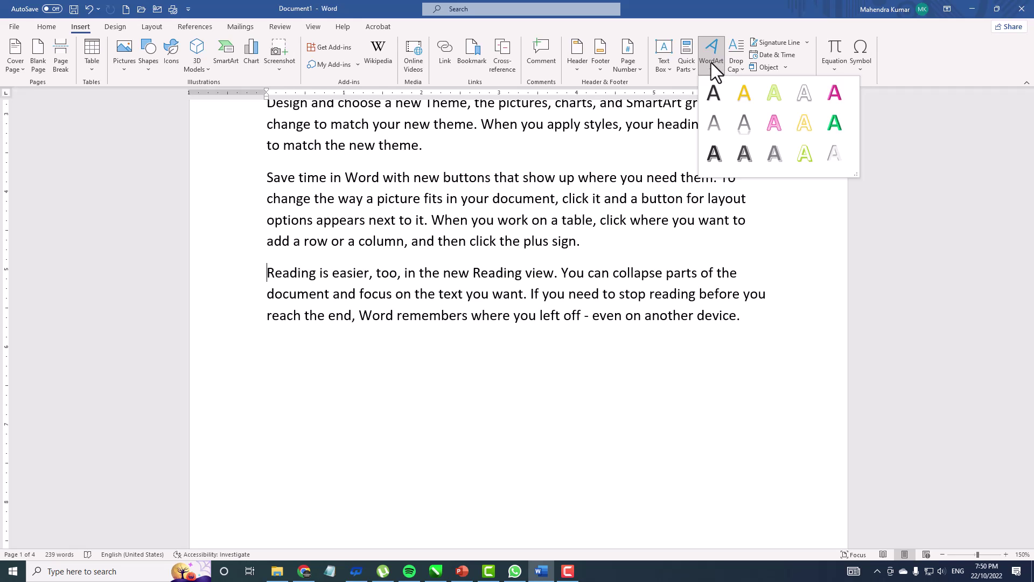
{"action": "left_click", "coordinate": [775, 125]}
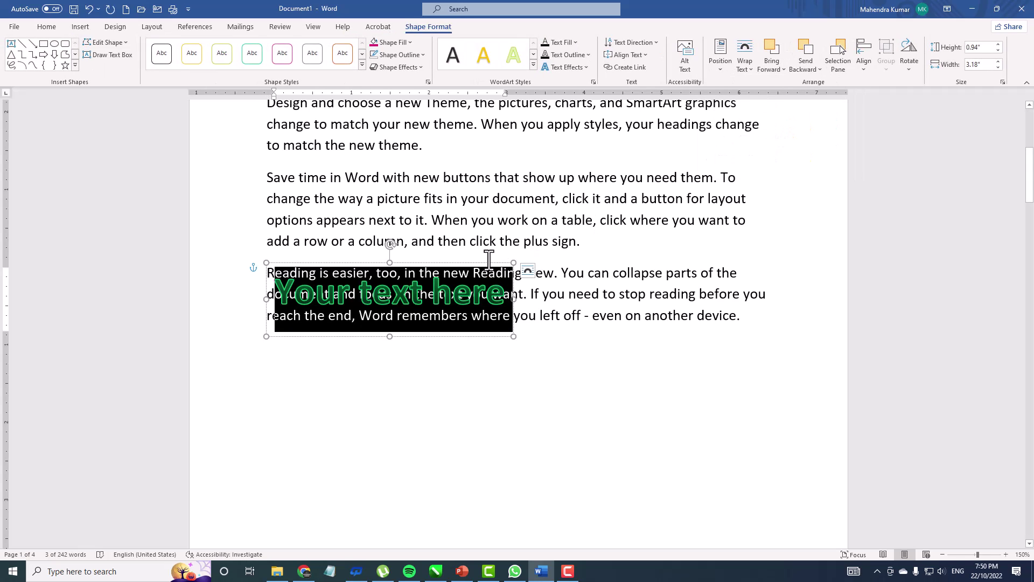
{"action": "left_click_drag", "start_coordinate": [488, 272], "coordinate": [480, 322]}
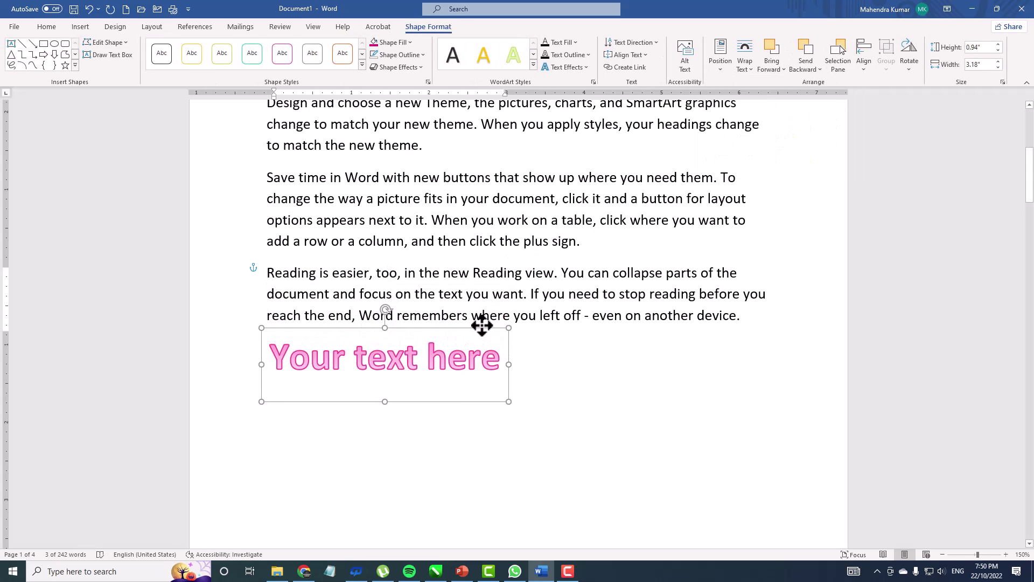
{"action": "left_click", "coordinate": [457, 353]}
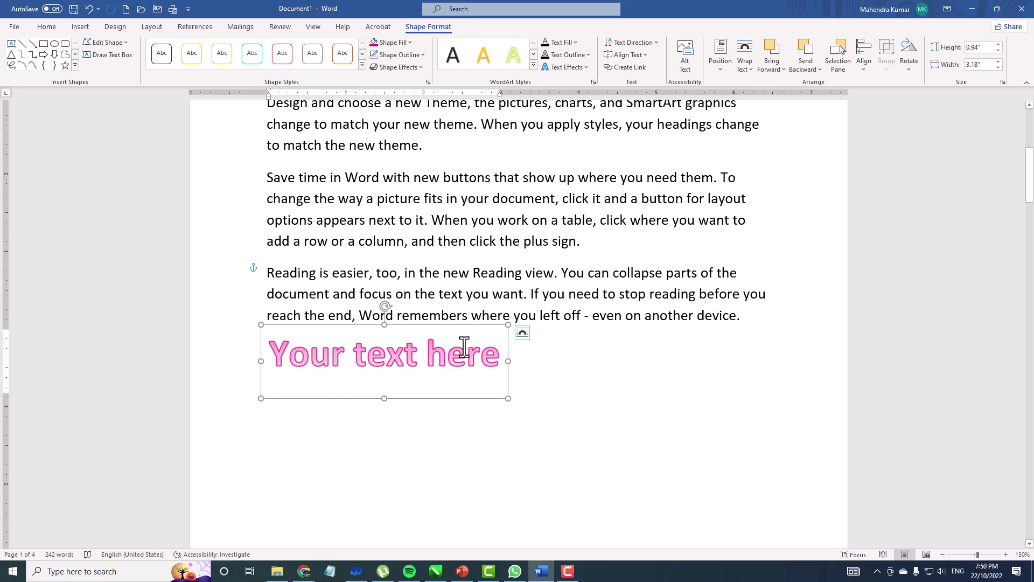
{"action": "triple_click", "coordinate": [484, 345]}
- Delete the entire body content of the document, including the WordArt
{"action": "left_click", "coordinate": [507, 265]}
{"action": "key", "text": "ctrl+a"}
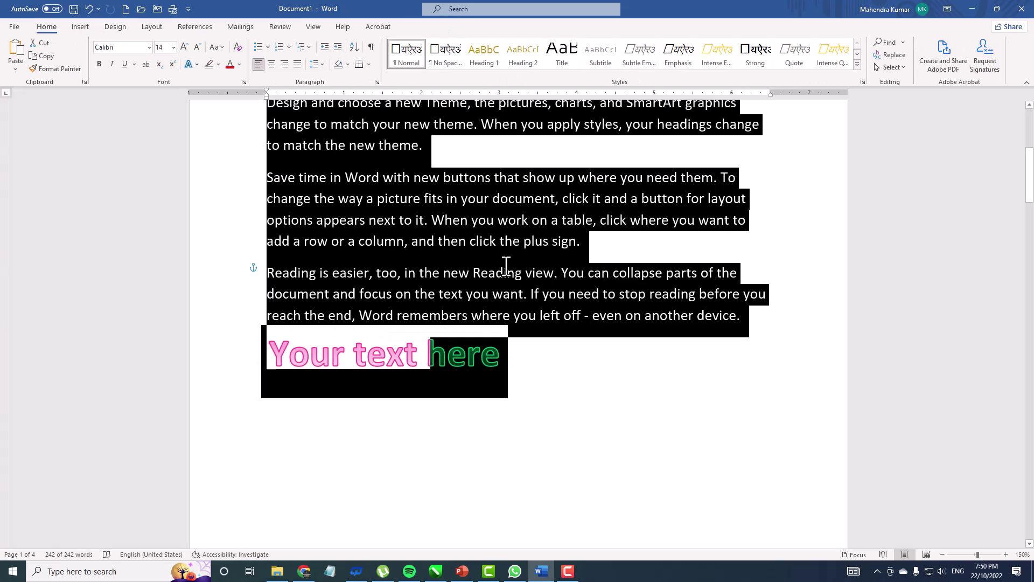
{"action": "key", "text": "Delete"}
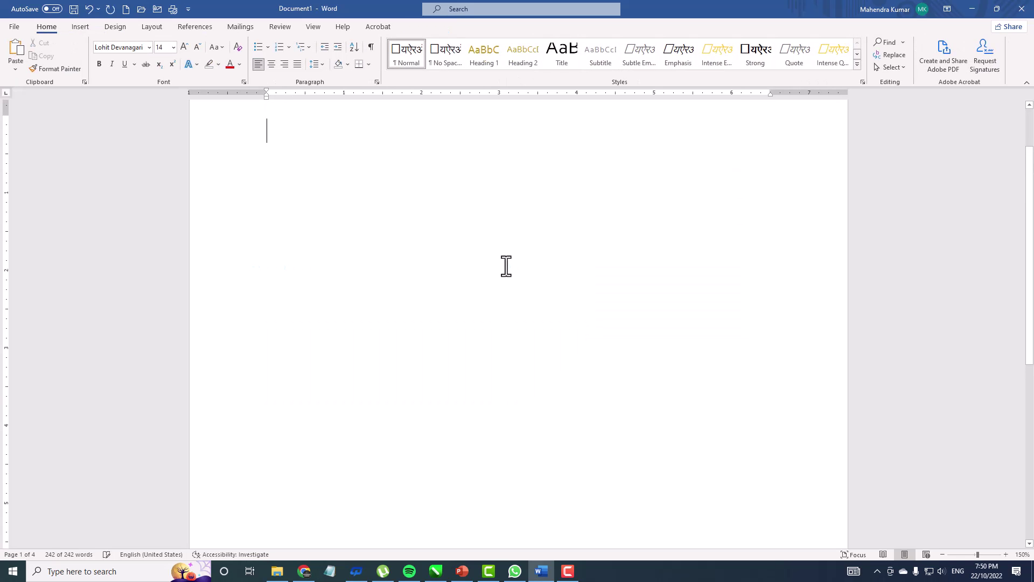
- Insert WordArt in the light pink style with a pink outline on the empty page
{"action": "left_click", "coordinate": [85, 30]}
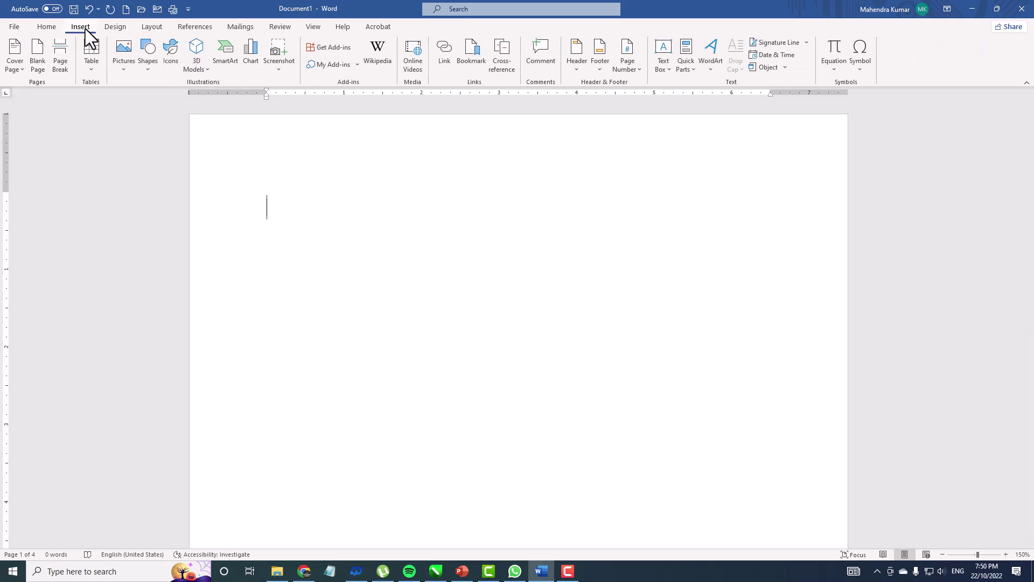
{"action": "left_click", "coordinate": [712, 59]}
{"action": "left_click", "coordinate": [775, 120]}
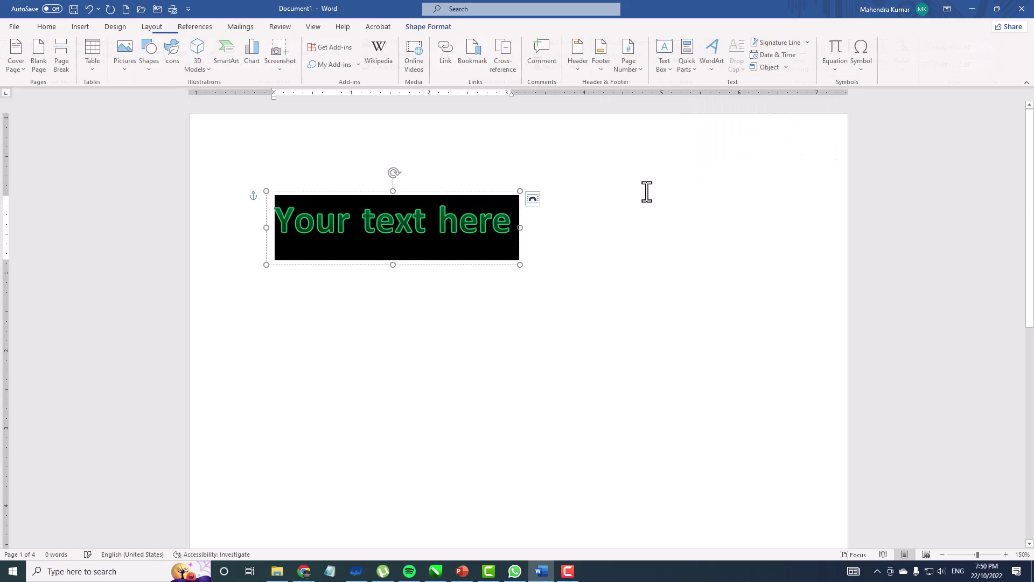
- Replace the WordArt placeholder with the presenter's first name followed by "Computer", and center it near the top of the page
{"action": "type", "text": "Mahendr"}
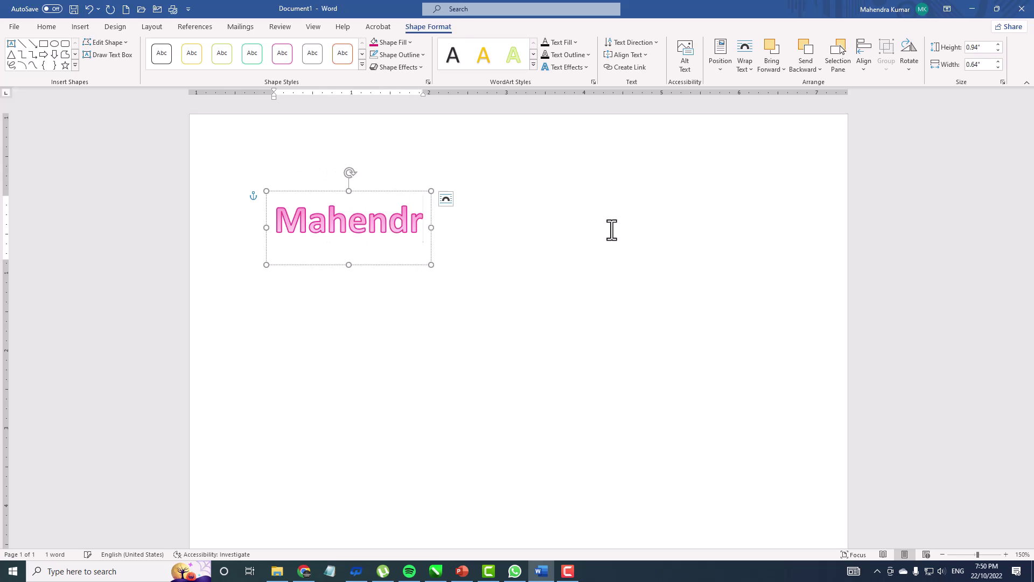
{"action": "type", "text": "a Computer"}
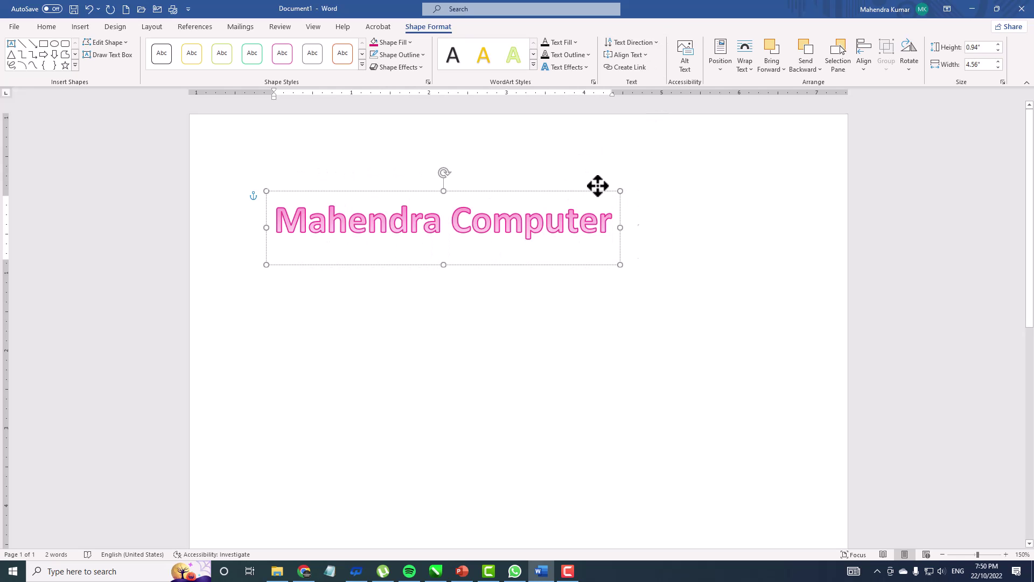
{"action": "left_click_drag", "start_coordinate": [593, 189], "coordinate": [631, 180]}
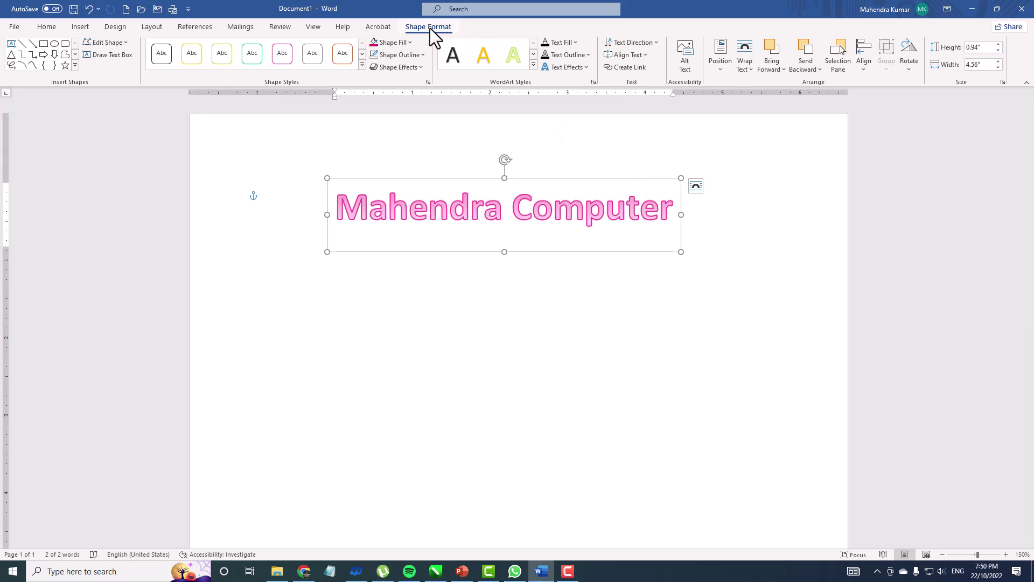
{"action": "left_click", "coordinate": [386, 42]}
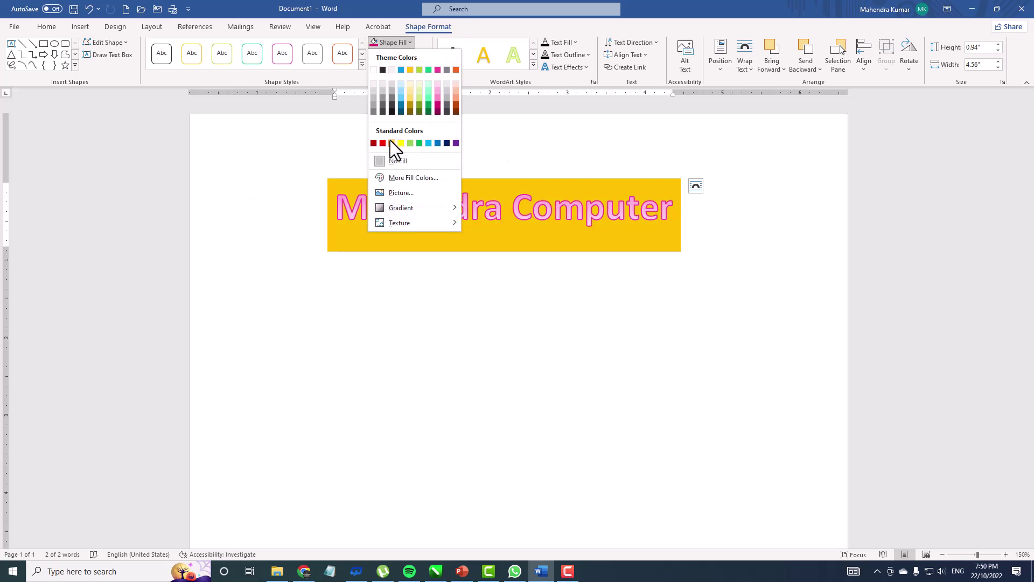
{"action": "left_click", "coordinate": [392, 161]}
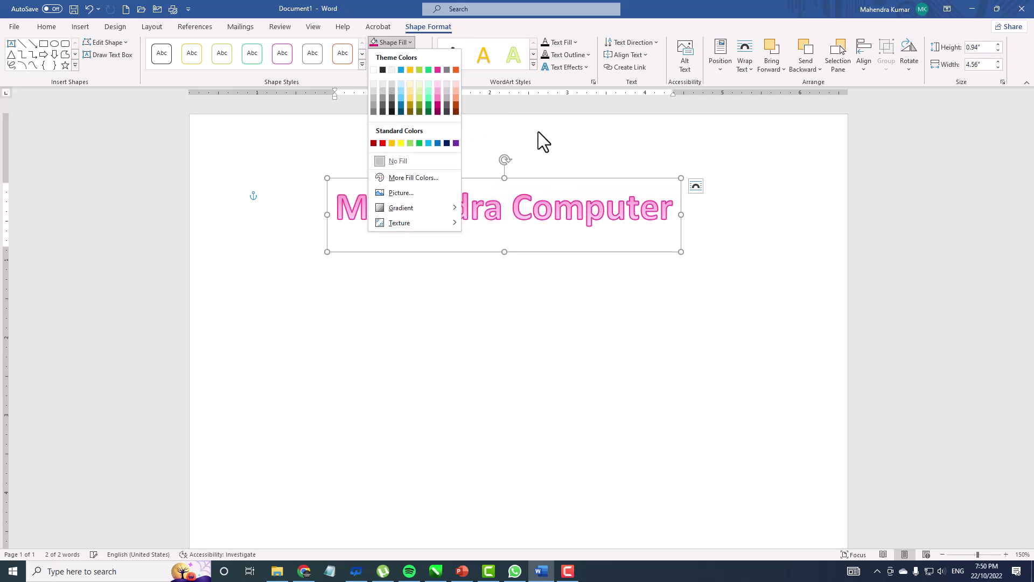
{"action": "left_click", "coordinate": [560, 215]}
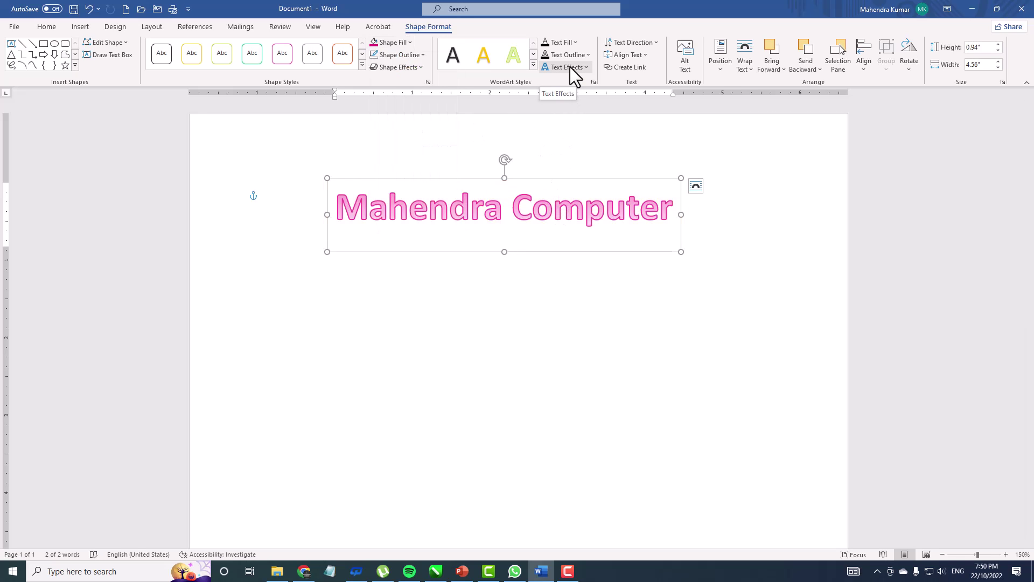
{"action": "left_click", "coordinate": [568, 42]}
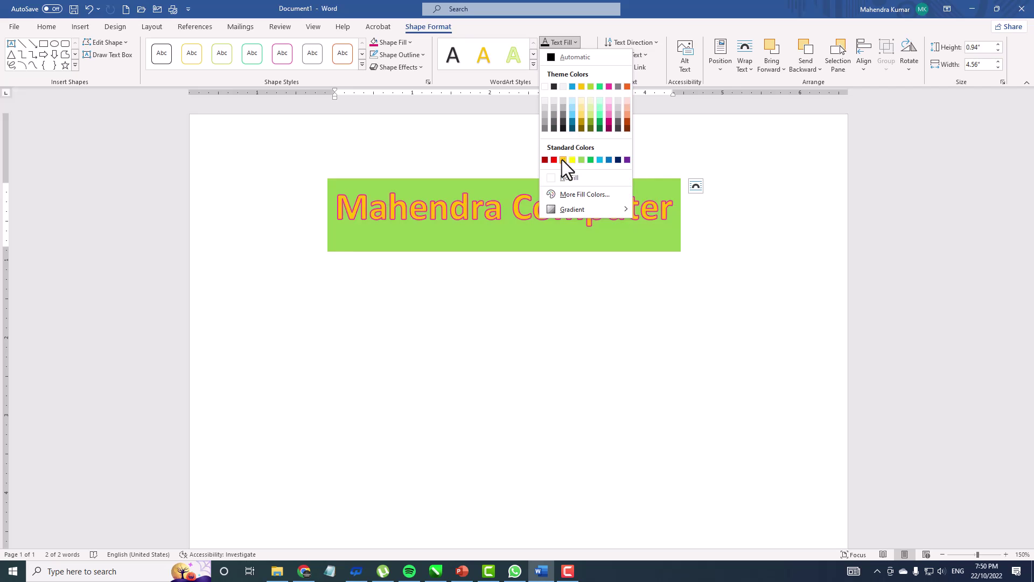
{"action": "left_click", "coordinate": [571, 38]}
- Outline the WordArt text in standard green and add an outer shadow to it
{"action": "left_click", "coordinate": [571, 56]}
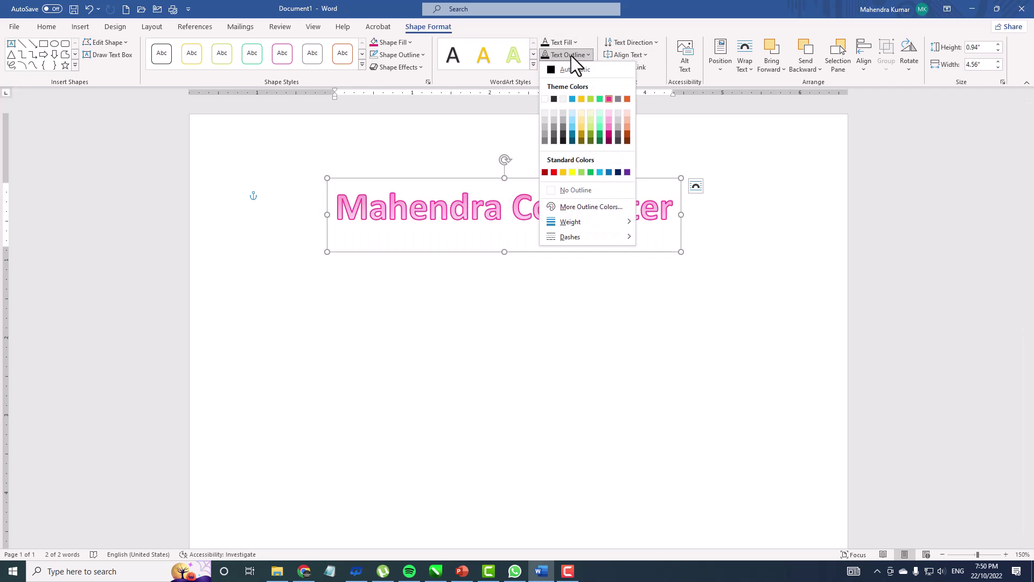
{"action": "left_click", "coordinate": [591, 171]}
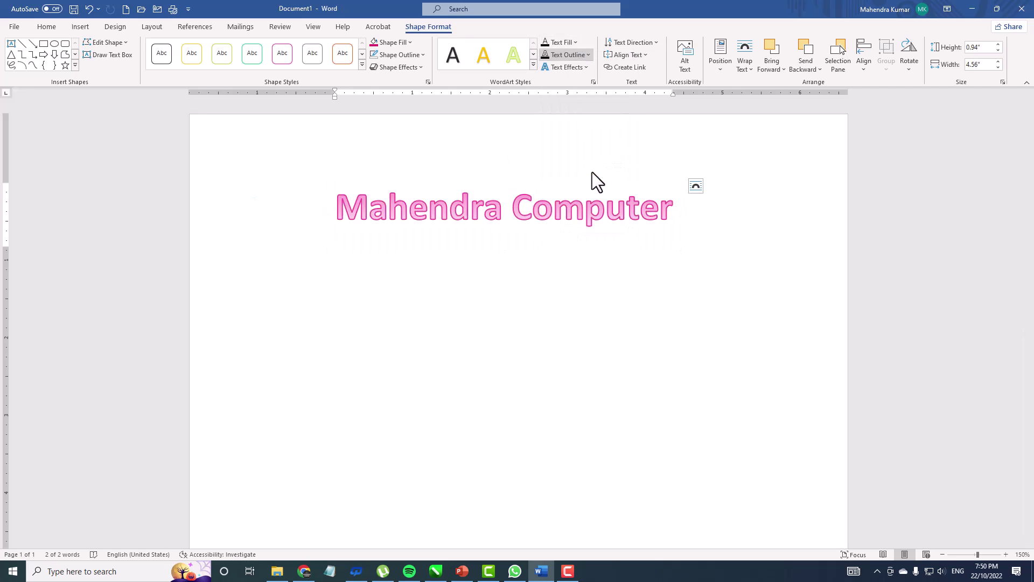
{"action": "left_click", "coordinate": [573, 67]}
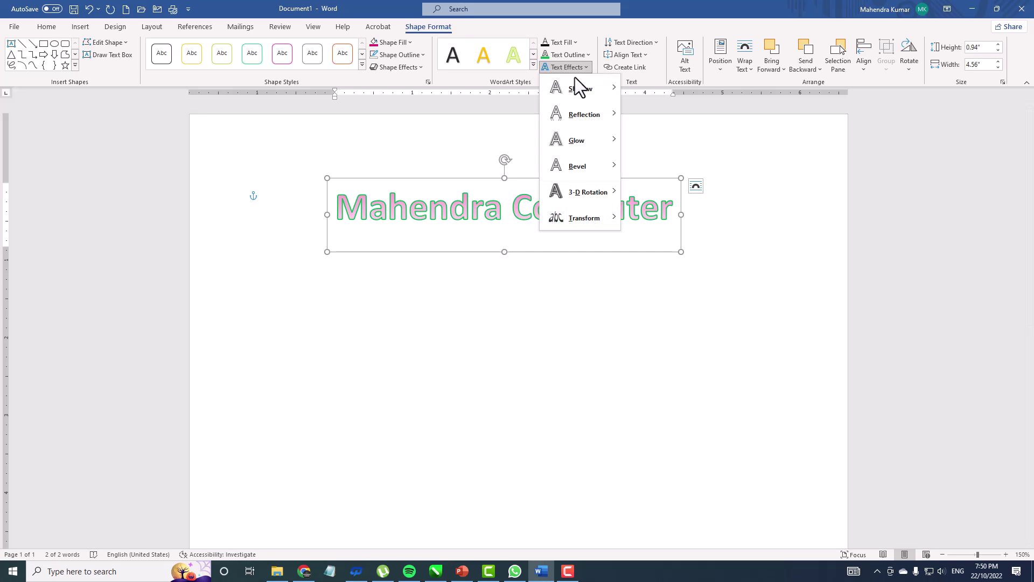
{"action": "mouse_move", "coordinate": [583, 96]}
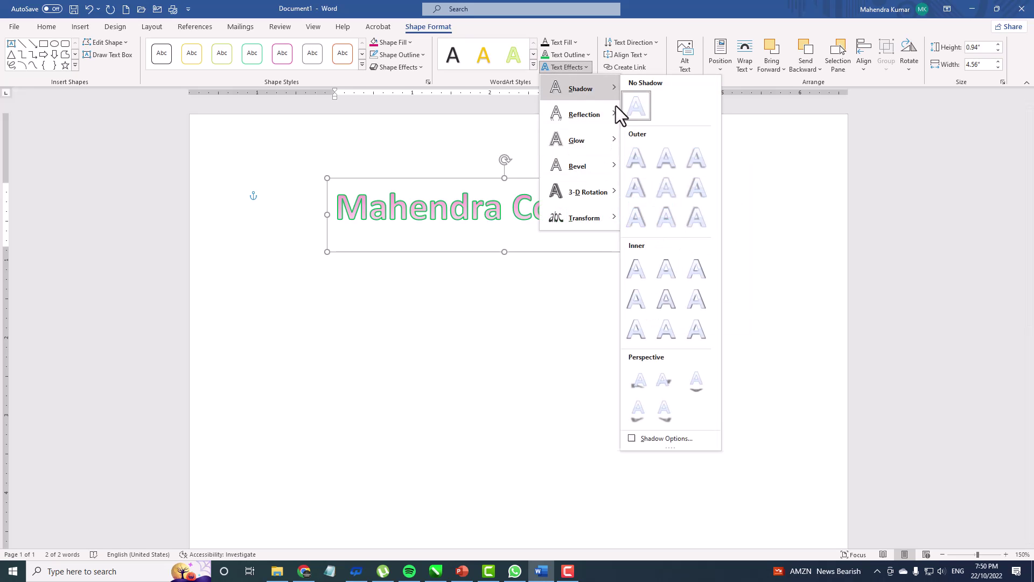
{"action": "left_click", "coordinate": [665, 203]}
- Change the WordArt text outline color to standard blue
{"action": "left_click", "coordinate": [570, 43]}
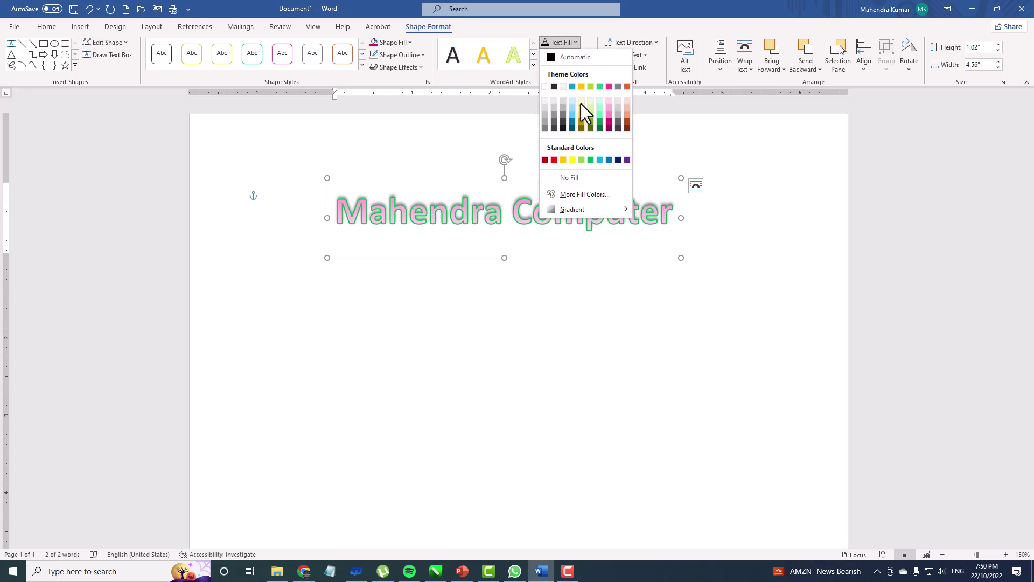
{"action": "left_click", "coordinate": [554, 42]}
{"action": "left_click", "coordinate": [568, 55]}
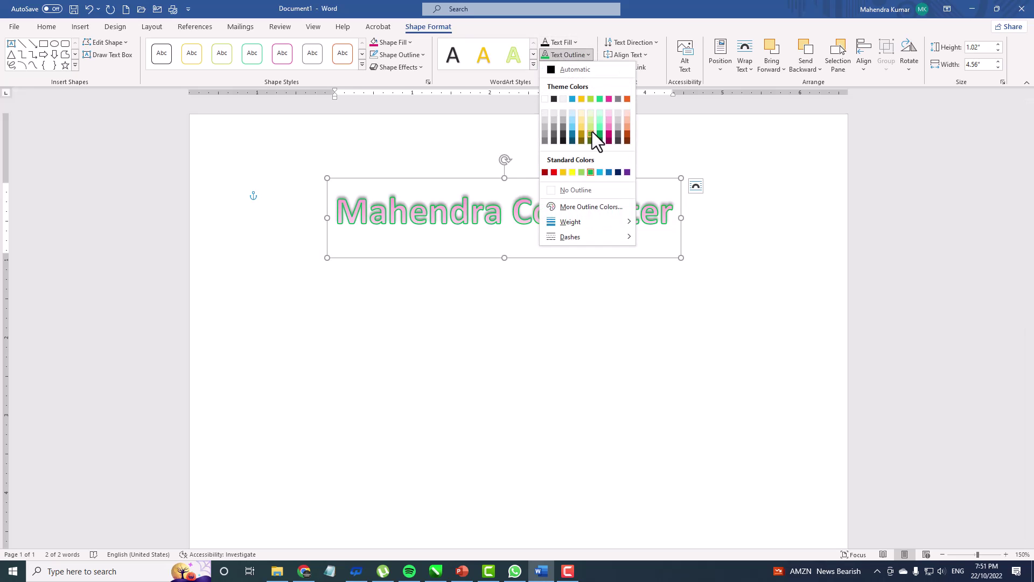
{"action": "left_click", "coordinate": [607, 171]}
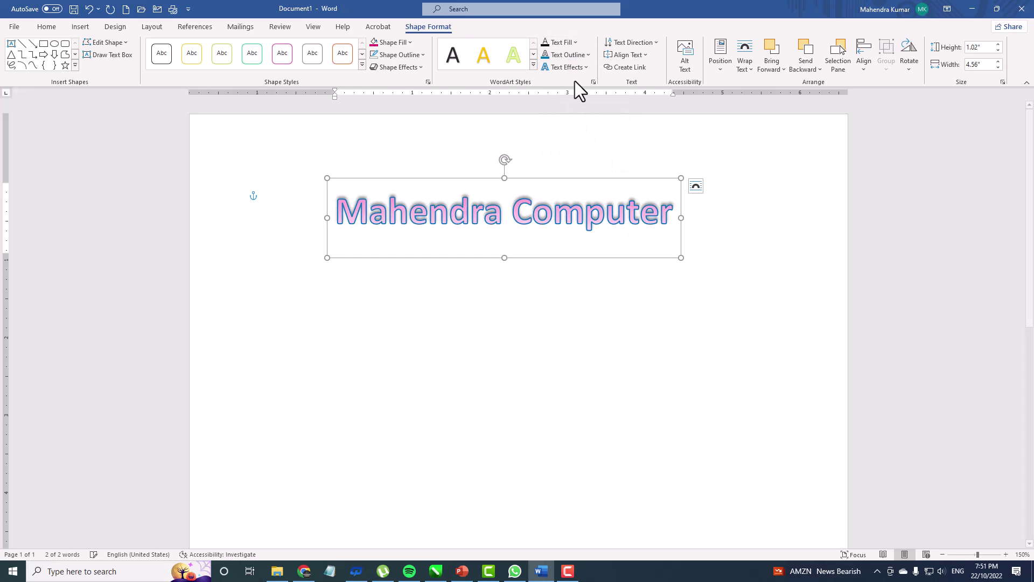
- Add a pink glow and the first bevel preset of the second row to the WordArt text
{"action": "left_click", "coordinate": [574, 69]}
{"action": "mouse_move", "coordinate": [578, 115]}
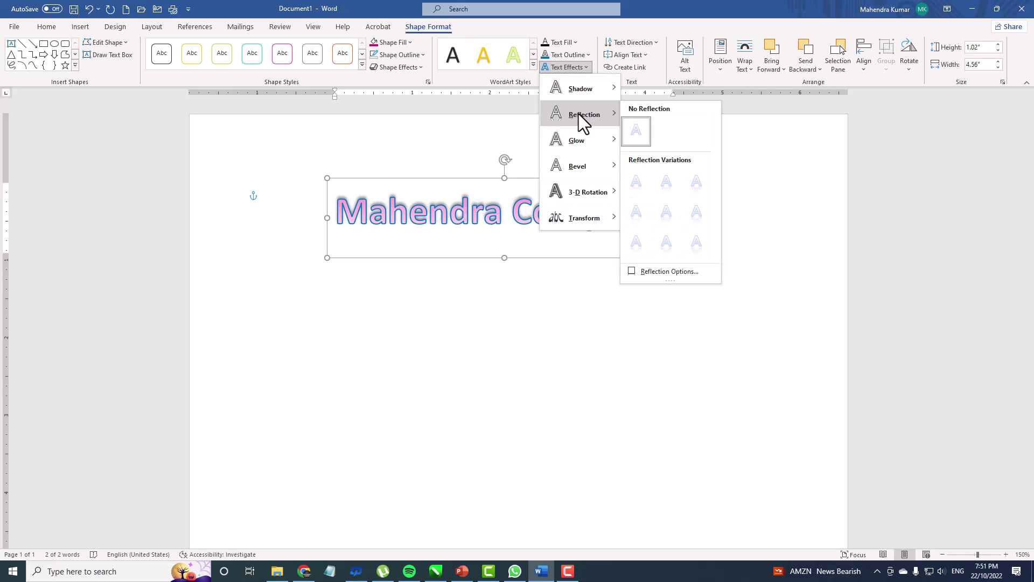
{"action": "mouse_move", "coordinate": [591, 141]}
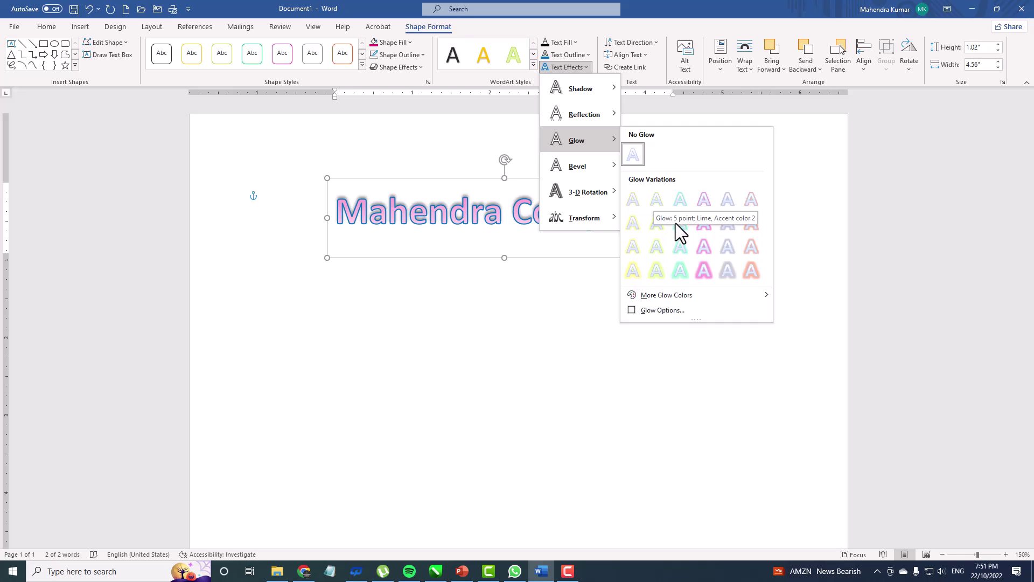
{"action": "left_click", "coordinate": [696, 225]}
{"action": "left_click", "coordinate": [567, 68]}
{"action": "mouse_move", "coordinate": [589, 169]}
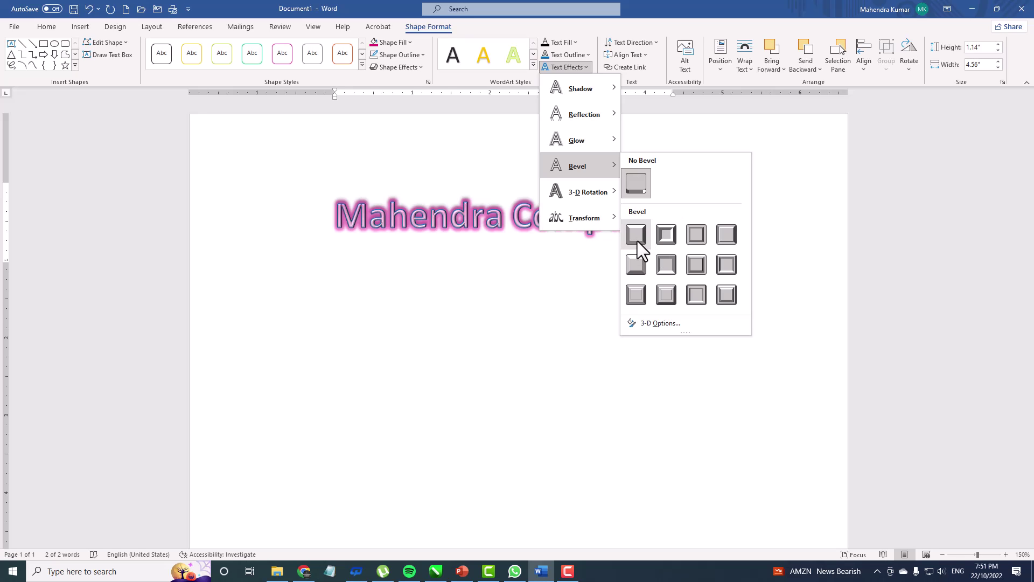
{"action": "left_click", "coordinate": [636, 265]}
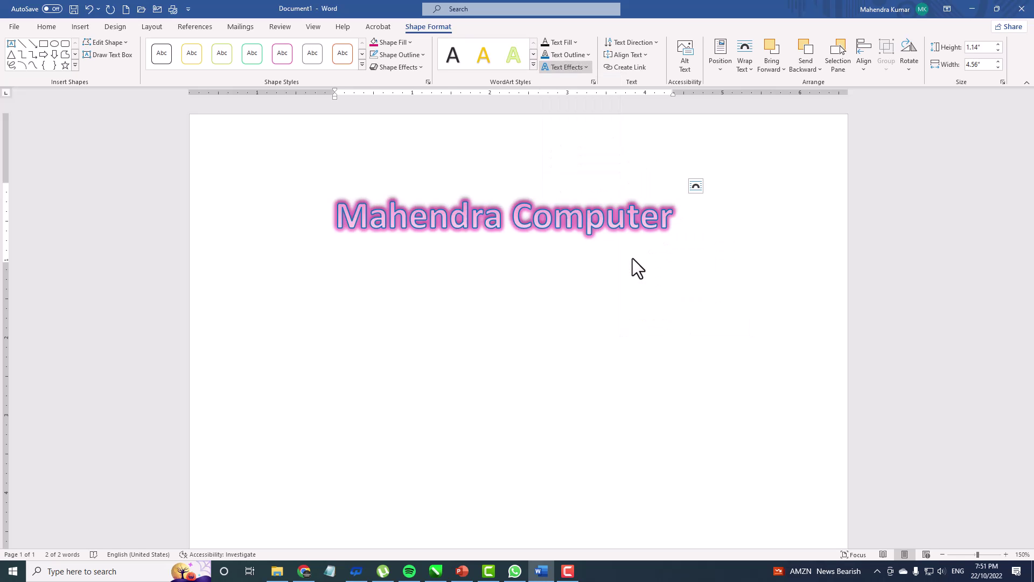
- Transform the WordArt text so that it follows an upward arch path
{"action": "left_click", "coordinate": [567, 67]}
{"action": "mouse_move", "coordinate": [595, 225]}
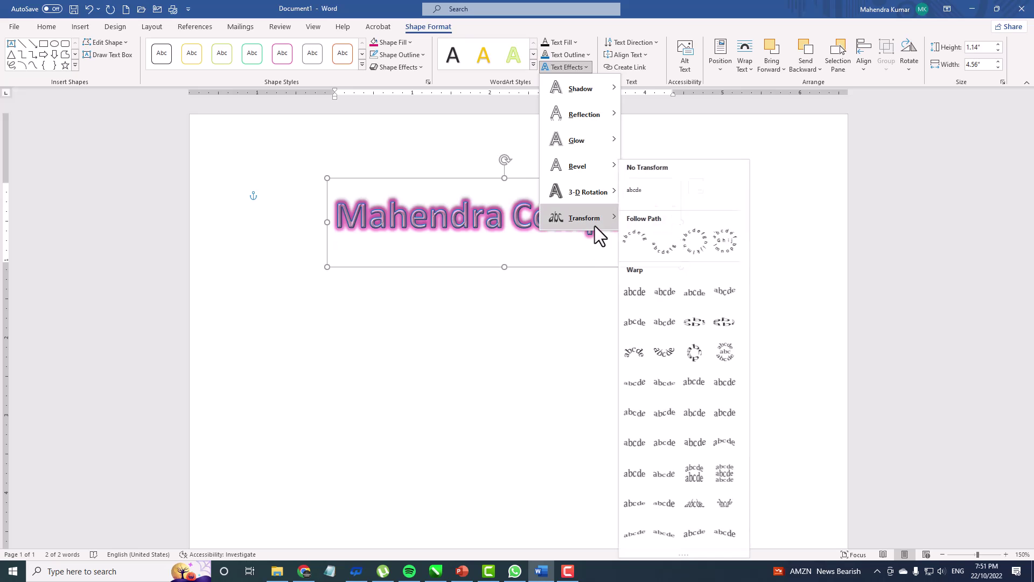
{"action": "left_click", "coordinate": [644, 239]}
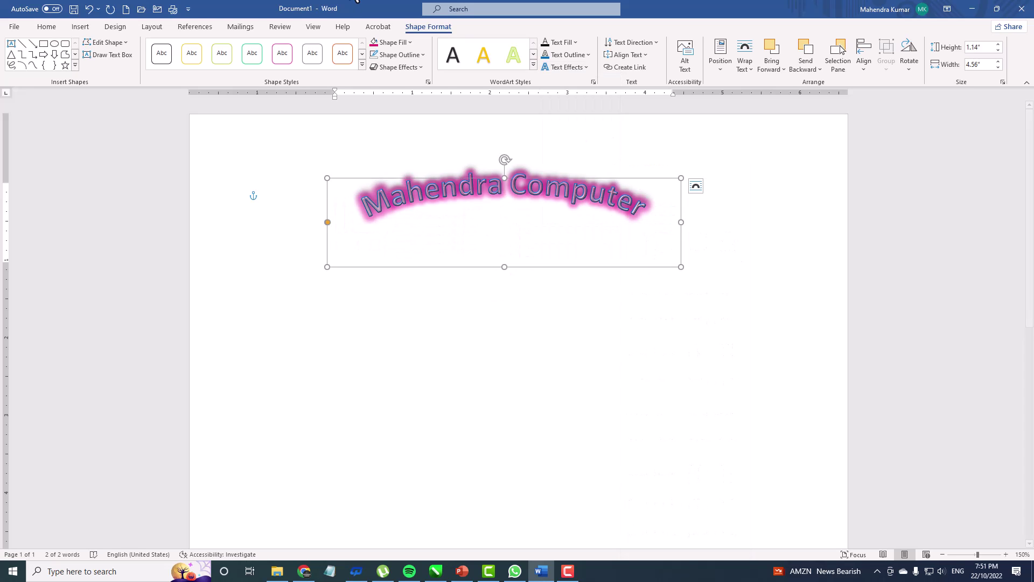
- Increase the font size of the arched WordArt text to 72 points
{"action": "left_click", "coordinate": [56, 28]}
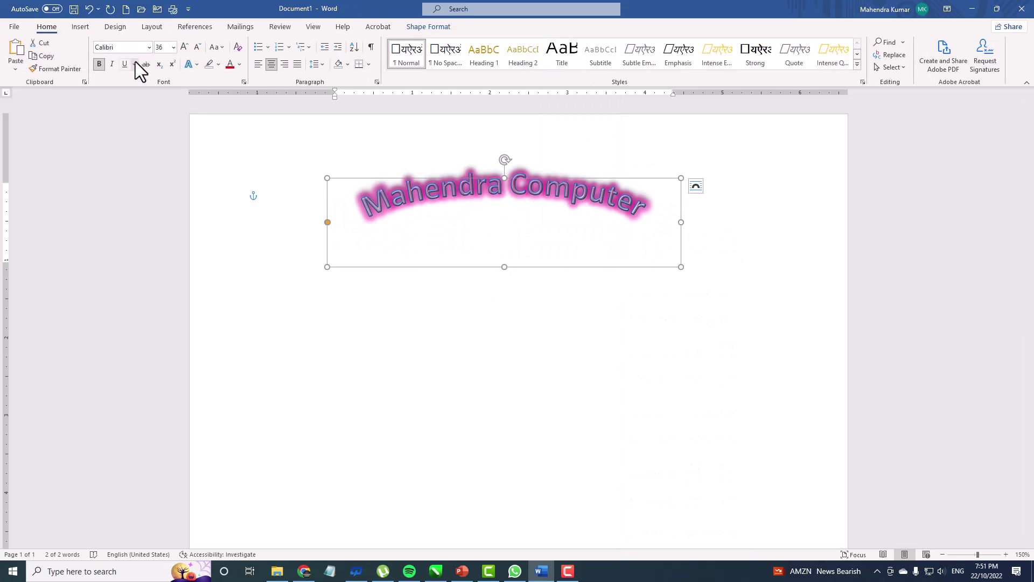
{"action": "left_click", "coordinate": [184, 47]}
{"action": "left_click", "coordinate": [183, 47]}
{"action": "left_click", "coordinate": [184, 47]}
{"action": "left_click", "coordinate": [184, 47]}
{"action": "left_click", "coordinate": [183, 47]}
{"action": "left_click", "coordinate": [184, 47]}
{"action": "left_click", "coordinate": [183, 47]}
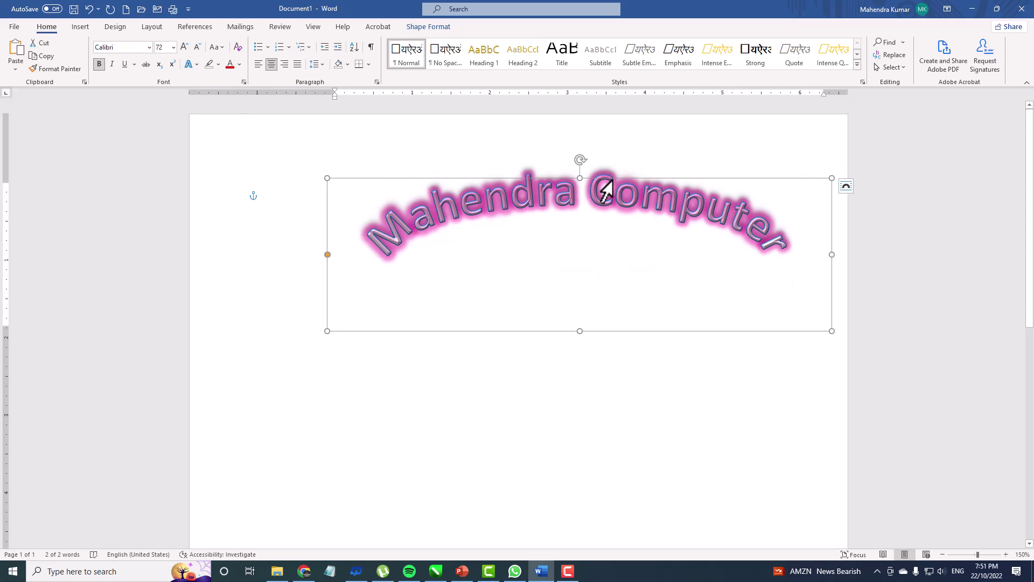
- Center the WordArt frame horizontally on the page and enlarge it, extending it far down, slightly up and wider
{"action": "left_click_drag", "start_coordinate": [568, 175], "coordinate": [535, 180]}
{"action": "scroll", "coordinate": [527, 322], "scroll_direction": "down", "scroll_amount": 3}
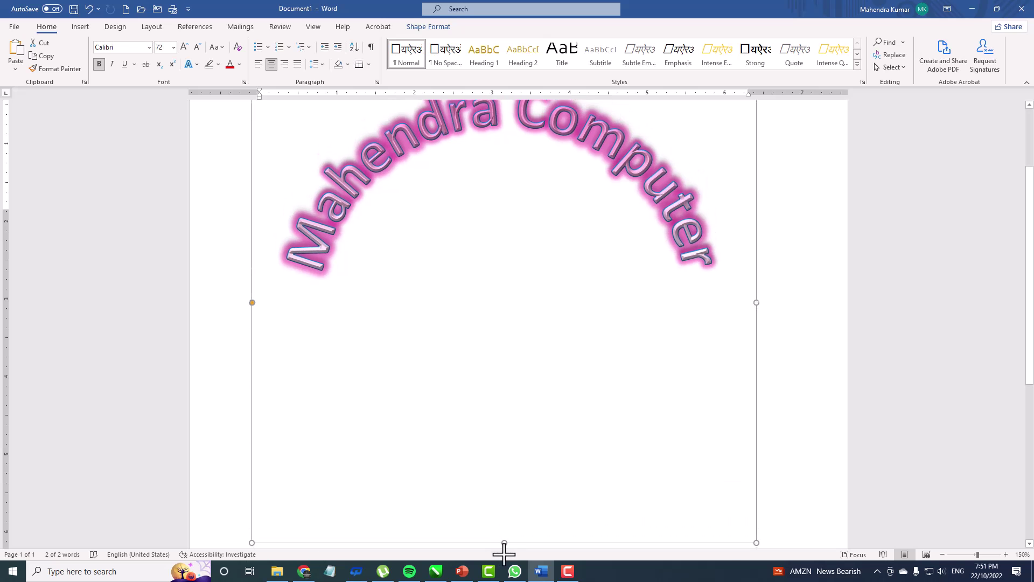
{"action": "scroll", "coordinate": [543, 437], "scroll_direction": "up", "scroll_amount": 3}
{"action": "left_click_drag", "start_coordinate": [756, 178], "coordinate": [809, 157]}
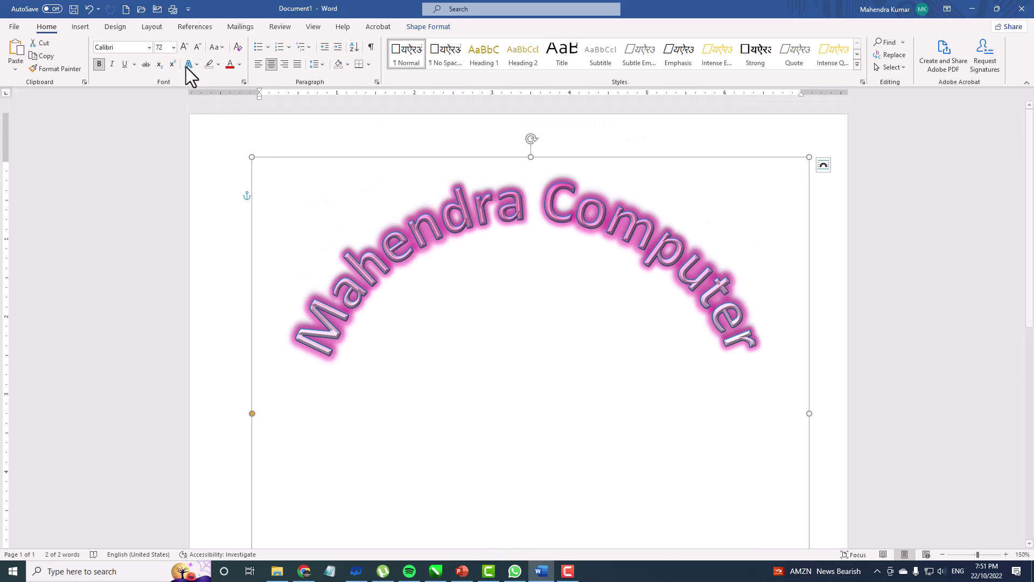
- Set the WordArt text to Arial Black at a font size of 100 points
{"action": "left_click", "coordinate": [184, 46]}
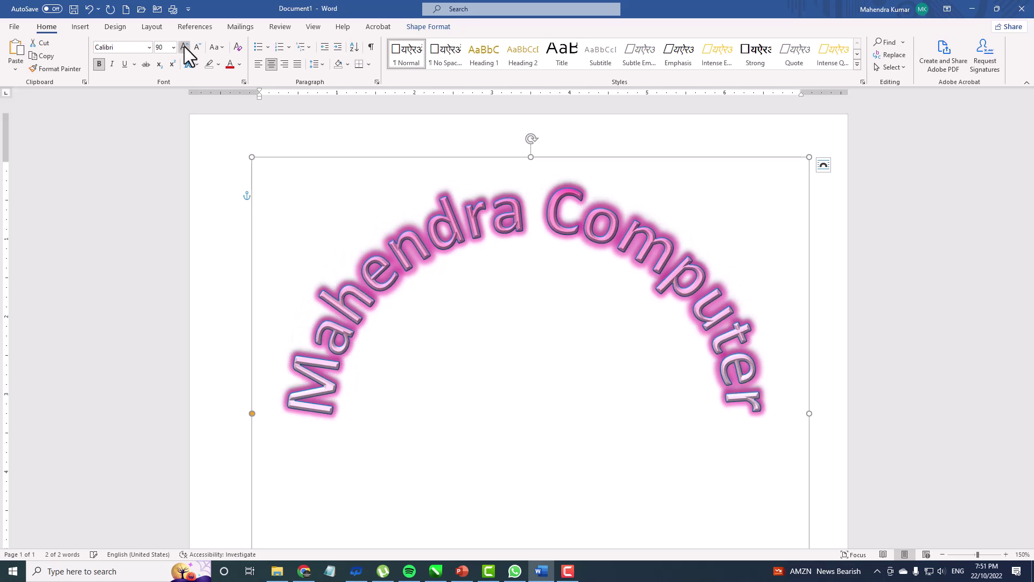
{"action": "left_click", "coordinate": [184, 47]}
{"action": "left_click", "coordinate": [149, 47]}
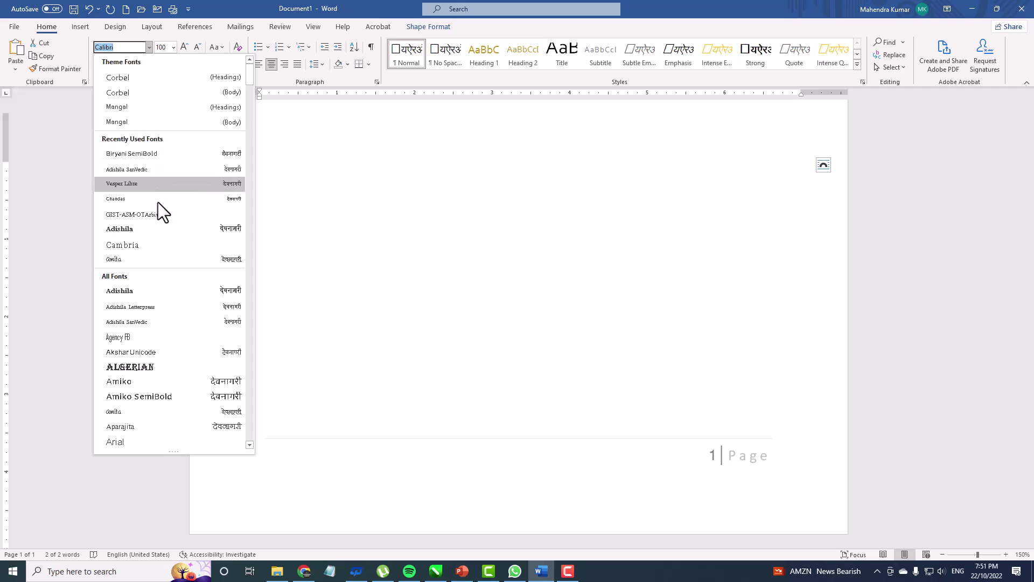
{"action": "scroll", "coordinate": [154, 269], "scroll_direction": "down", "scroll_amount": 4}
{"action": "scroll", "coordinate": [161, 231], "scroll_direction": "down", "scroll_amount": 3}
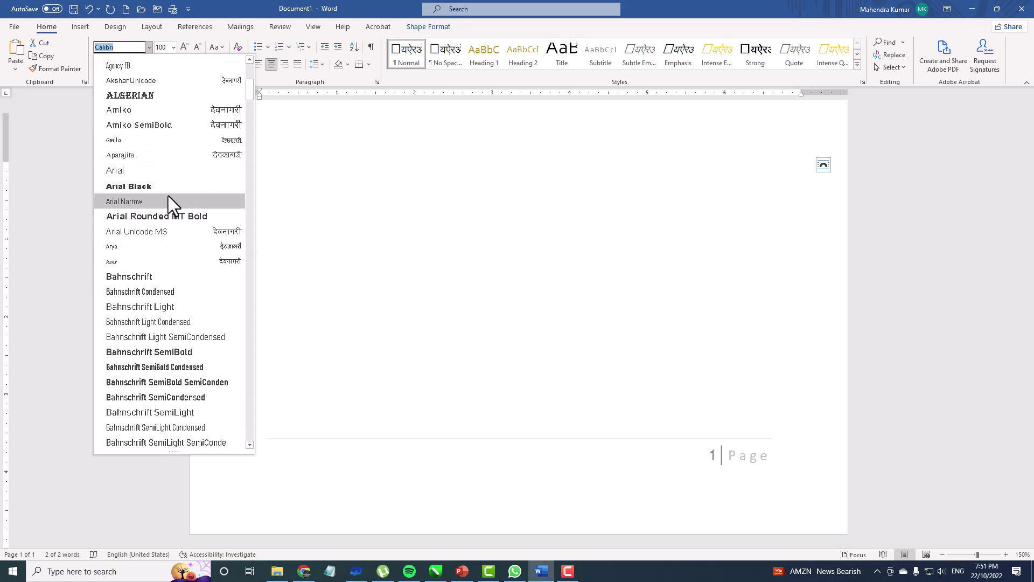
{"action": "left_click", "coordinate": [170, 187]}
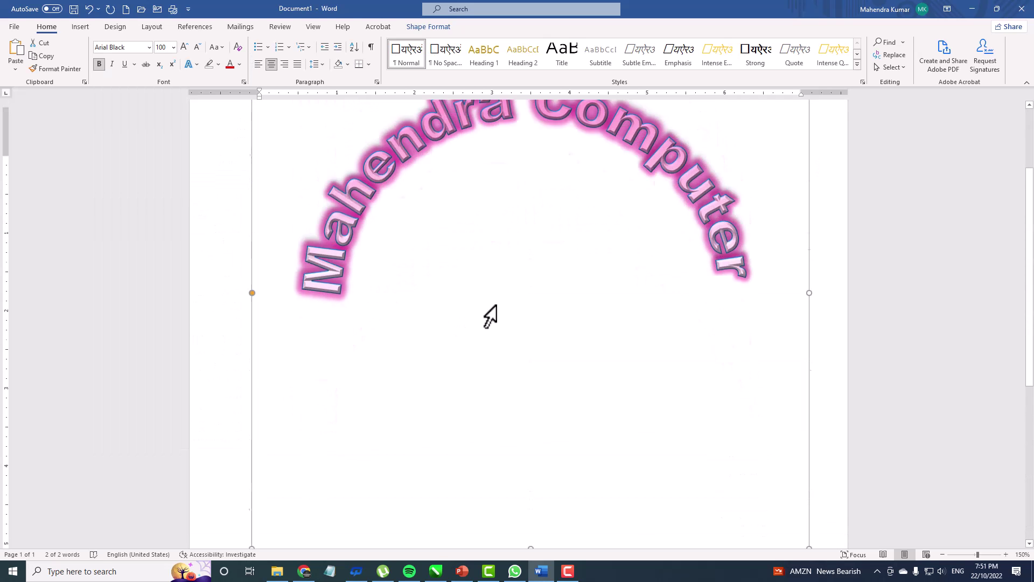
- Stretch the WordArt frame to about 9.1" high and 7.64" wide so it fills most of the page above the footer
{"action": "scroll", "coordinate": [490, 317], "scroll_direction": "down", "scroll_amount": 3}
{"action": "left_click_drag", "start_coordinate": [529, 238], "coordinate": [524, 427]}
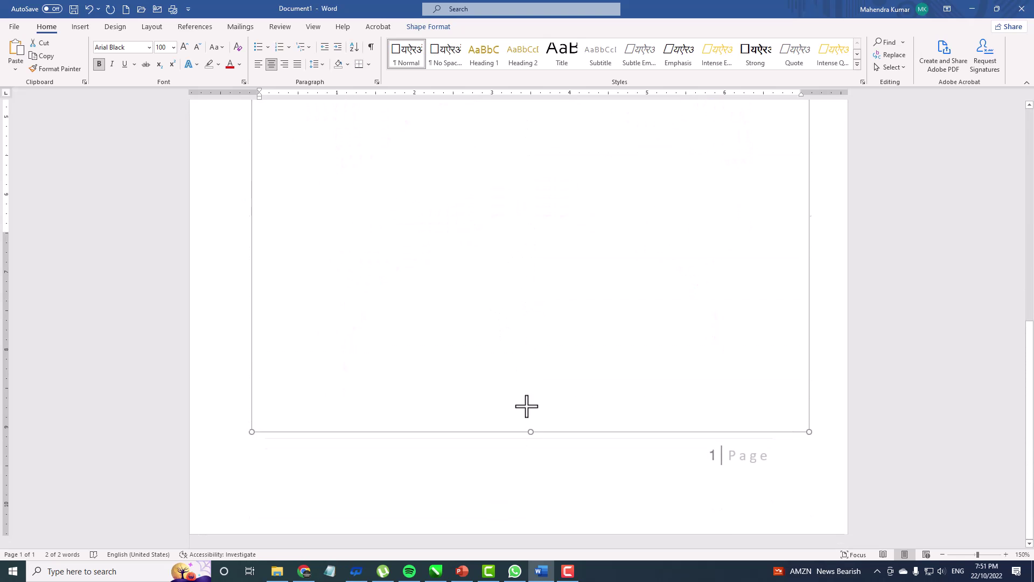
{"action": "left_click_drag", "start_coordinate": [558, 162], "coordinate": [556, 134]}
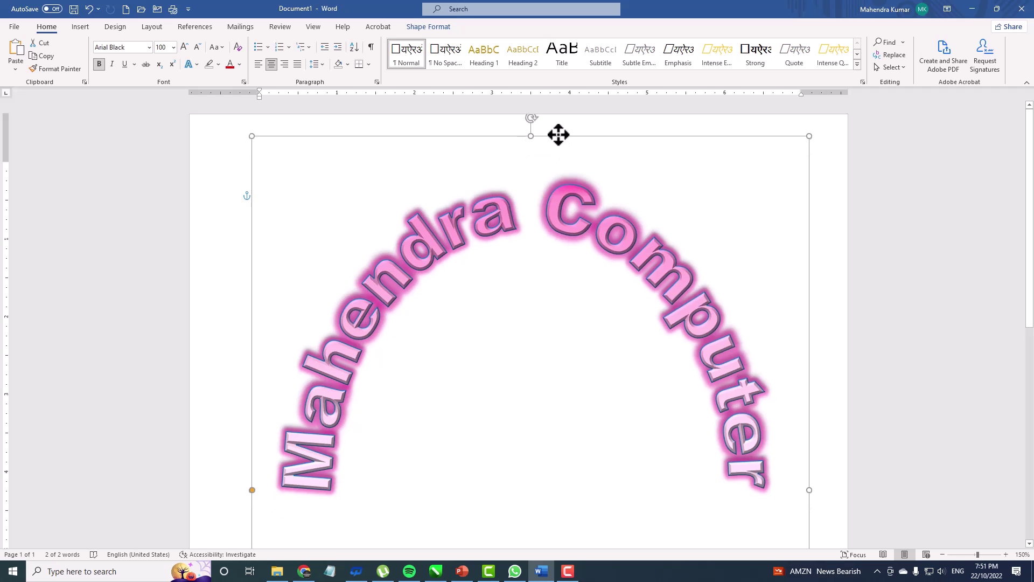
{"action": "scroll", "coordinate": [393, 351], "scroll_direction": "down", "scroll_amount": 3}
{"action": "scroll", "coordinate": [251, 437], "scroll_direction": "down", "scroll_amount": 3}
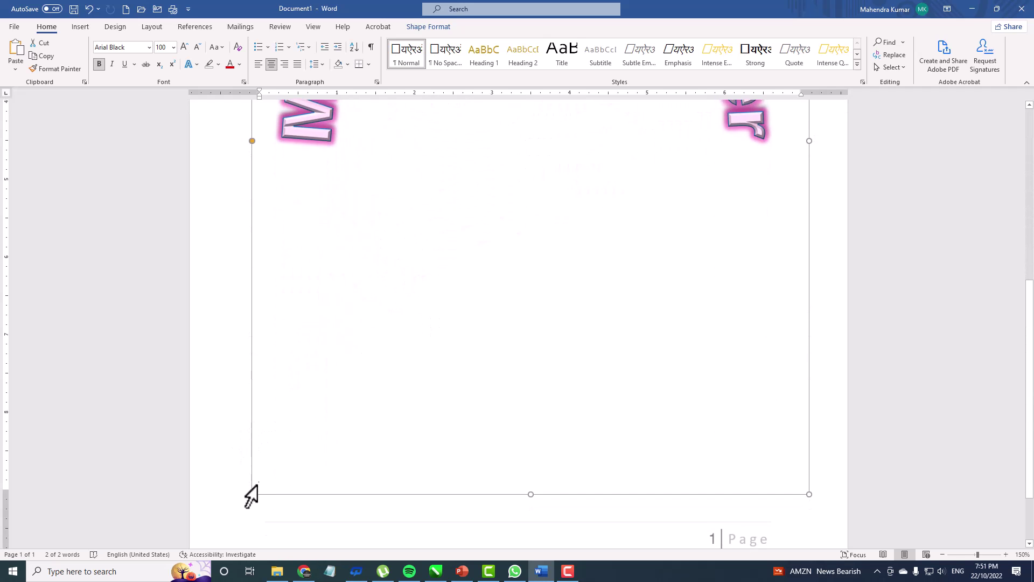
{"action": "left_click_drag", "start_coordinate": [238, 488], "coordinate": [221, 487]}
{"action": "mouse_move", "coordinate": [809, 487]}
{"action": "left_mouse_down"}
{"action": "mouse_move", "coordinate": [827, 492]}
{"action": "mouse_move", "coordinate": [814, 493]}
{"action": "left_mouse_up"}
- Reshape the arch of the WordArt text into a slightly flatter curve
{"action": "scroll", "coordinate": [629, 429], "scroll_direction": "up", "scroll_amount": 3}
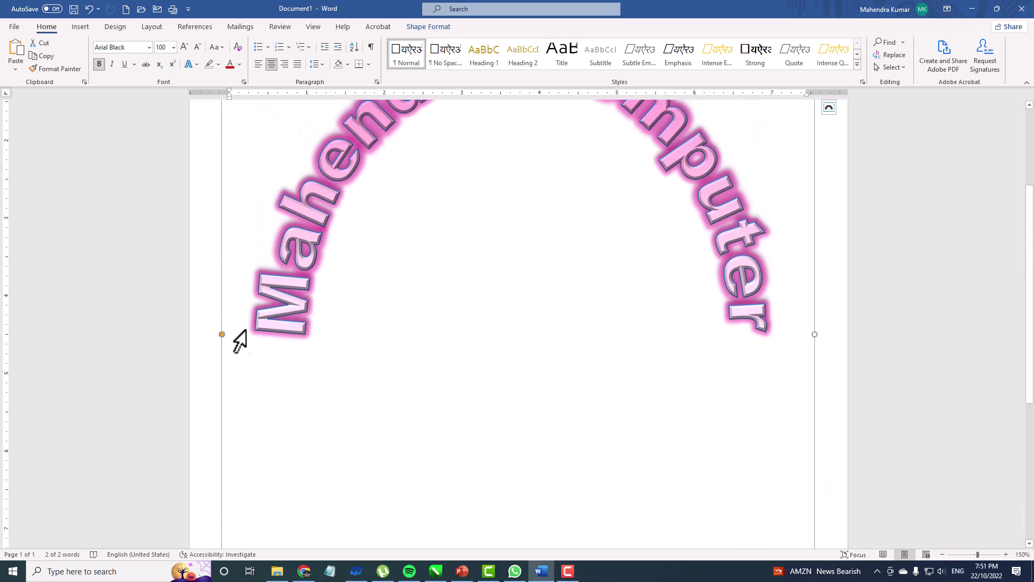
{"action": "left_click_drag", "start_coordinate": [223, 334], "coordinate": [225, 257]}
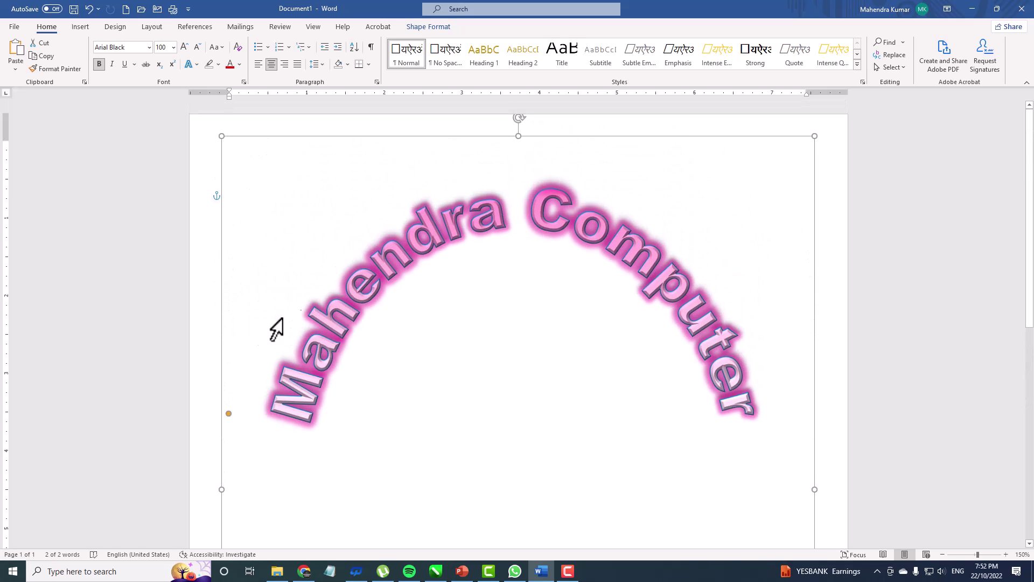
{"action": "left_click_drag", "start_coordinate": [229, 259], "coordinate": [222, 299]}
{"action": "scroll", "coordinate": [457, 330], "scroll_direction": "up", "scroll_amount": 3}
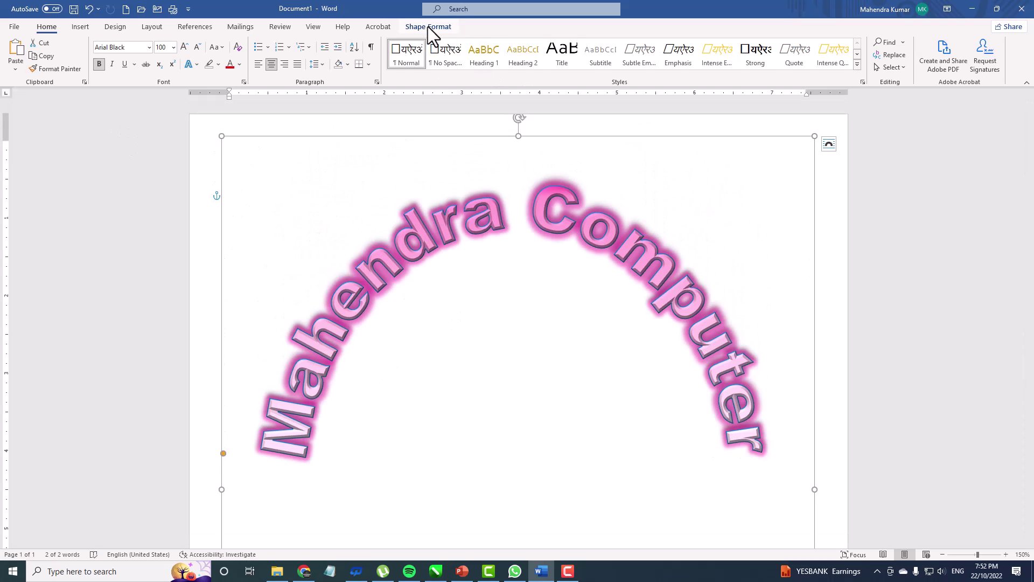
- Remove the arch transform from the WordArt text
{"action": "left_click", "coordinate": [428, 27]}
{"action": "left_click", "coordinate": [564, 68]}
{"action": "mouse_move", "coordinate": [597, 212]}
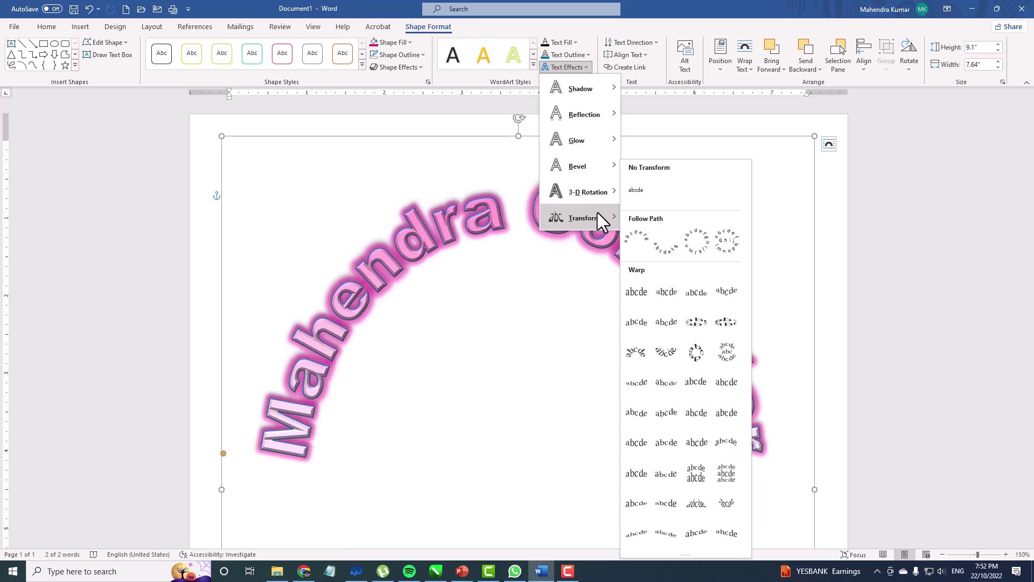
{"action": "left_click", "coordinate": [641, 197]}
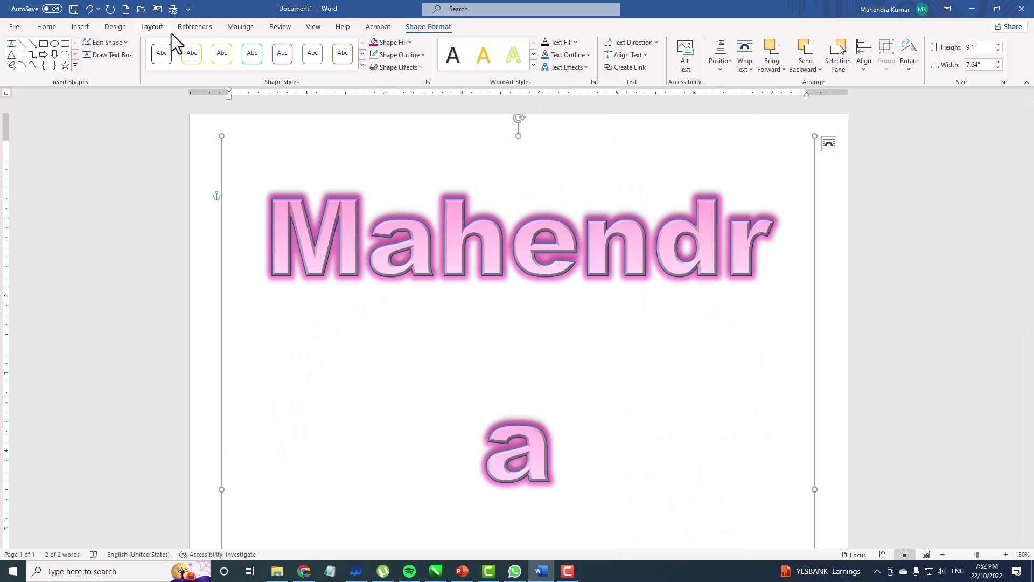
- Reduce the WordArt text's font size to 28 points
{"action": "left_click", "coordinate": [47, 26]}
{"action": "left_click", "coordinate": [202, 46]}
{"action": "left_click", "coordinate": [202, 46]}
{"action": "left_click", "coordinate": [201, 47]}
{"action": "left_click", "coordinate": [201, 46]}
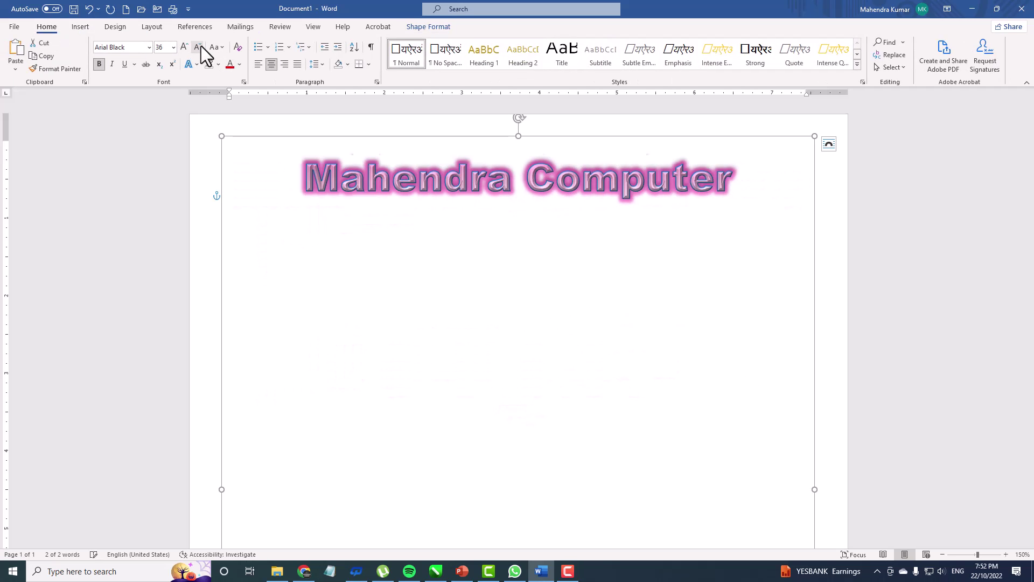
{"action": "left_click", "coordinate": [201, 46]}
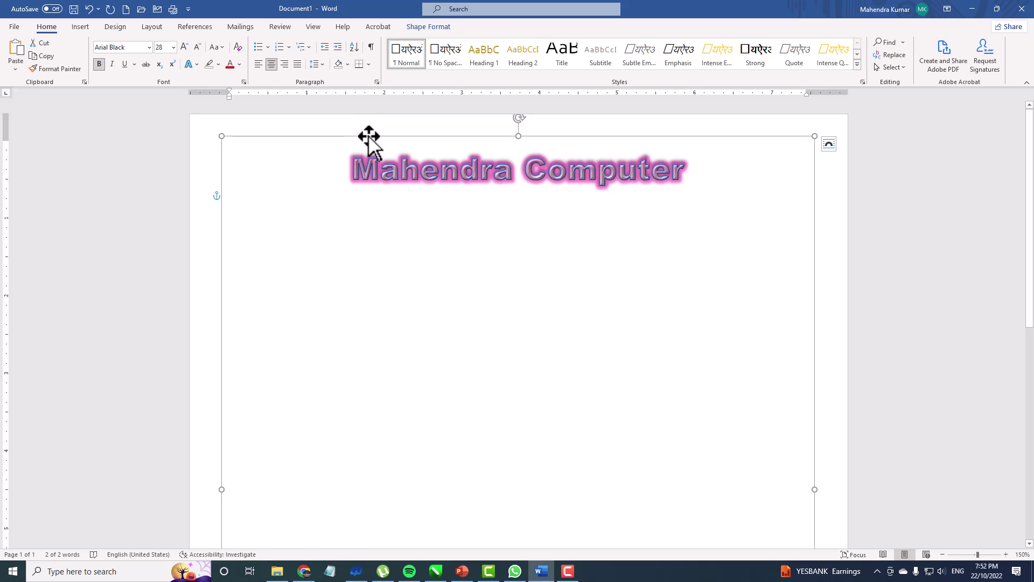
- Delete the WordArt from the page and generate one paragraph of sample text with =rand(1)
{"action": "key", "text": "Delete"}
{"action": "left_click", "coordinate": [81, 26]}
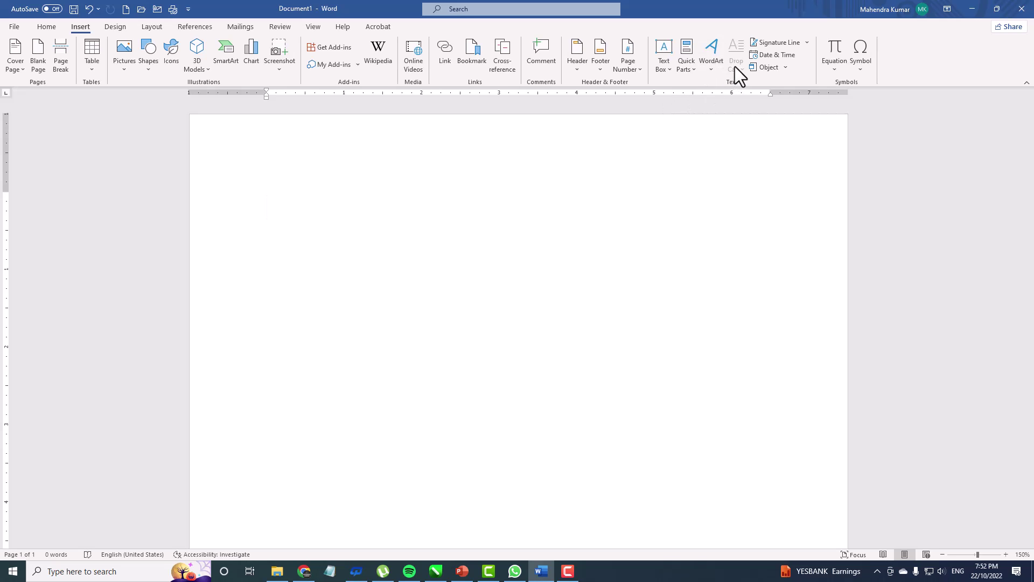
{"action": "type", "text": "=rand(1)"}
{"action": "key", "text": "Return"}
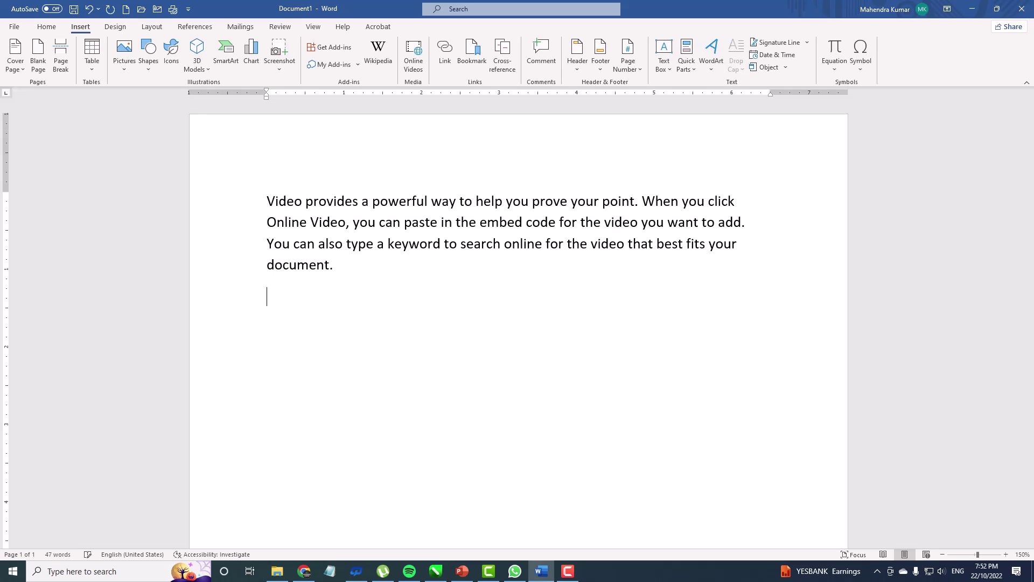
- Apply a Dropped drop cap to the first letter of the sample paragraph
{"action": "left_click_drag", "start_coordinate": [468, 276], "coordinate": [273, 201]}
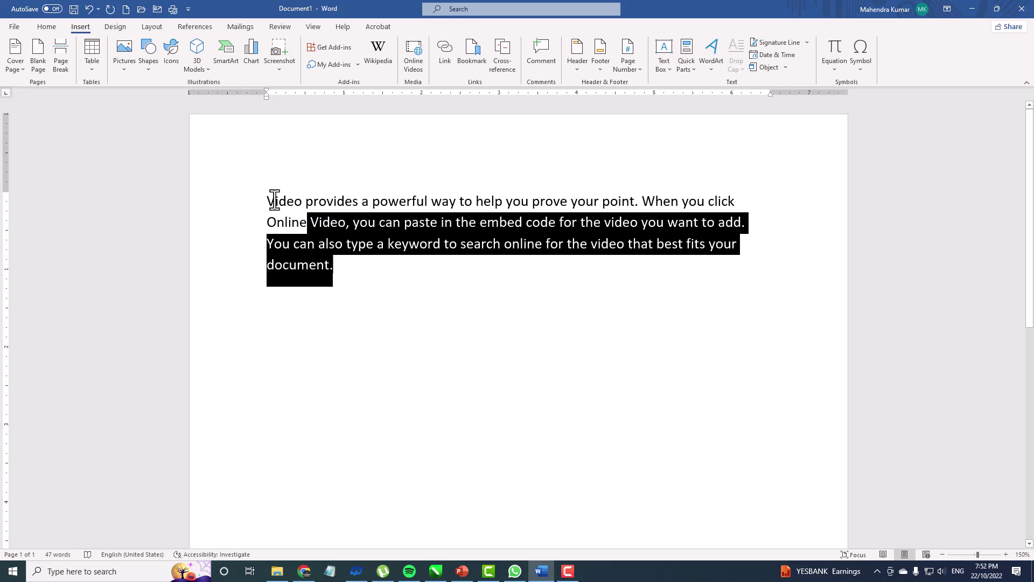
{"action": "left_click", "coordinate": [729, 66]}
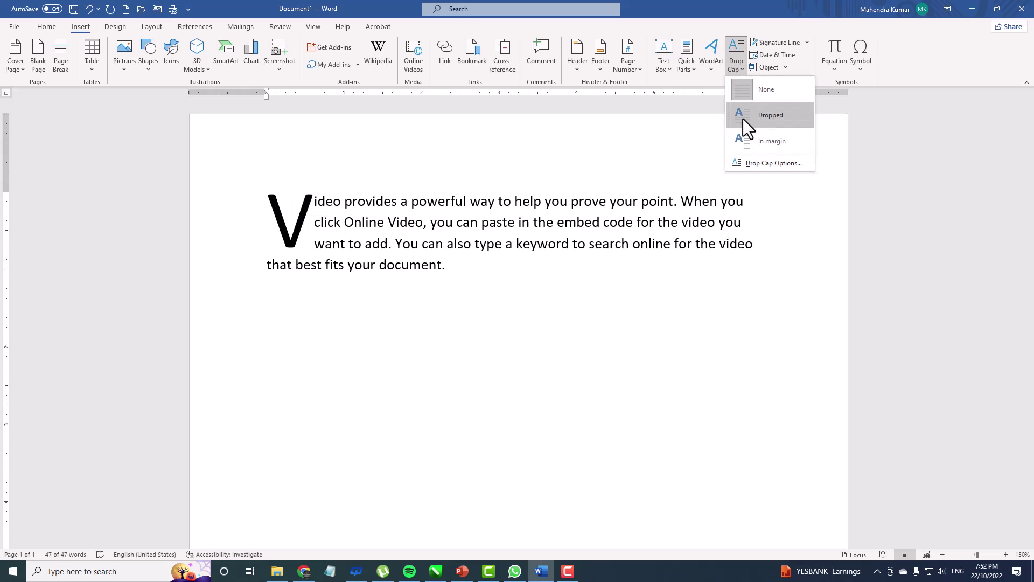
{"action": "left_click", "coordinate": [758, 123]}
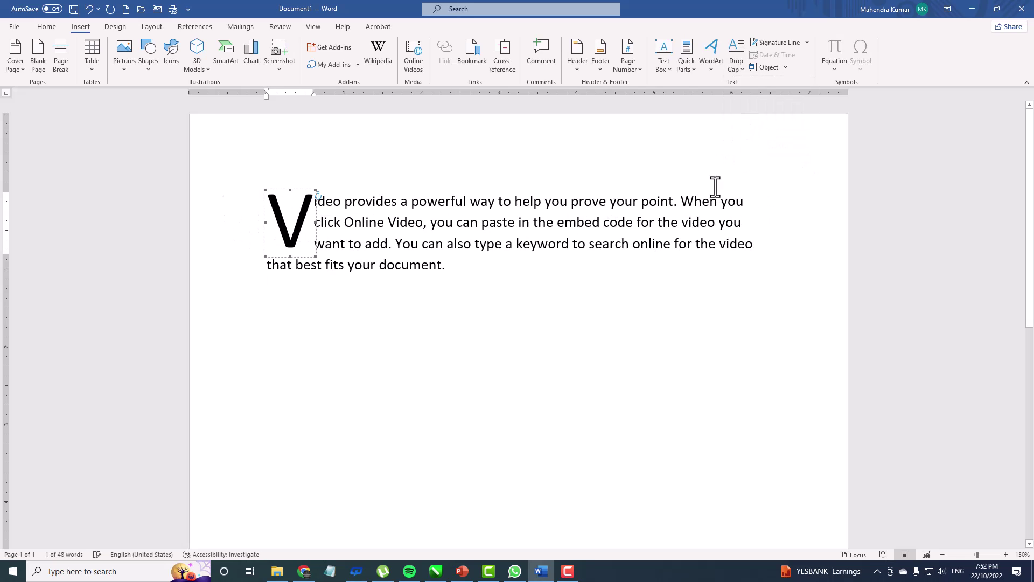
{"action": "left_click", "coordinate": [664, 295]}
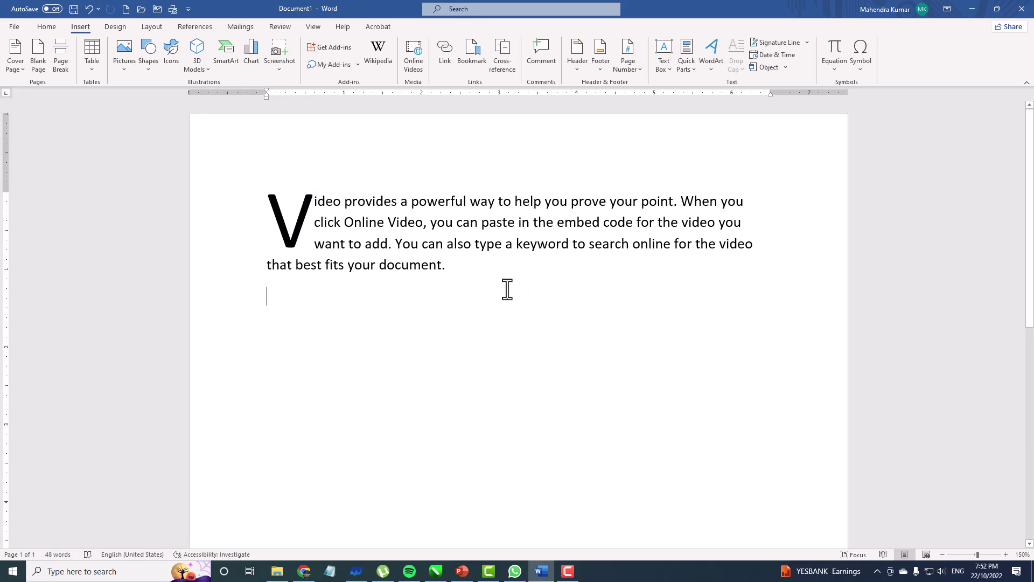
- Insert a signature line below the paragraph with the suggested signer's name filled in
{"action": "left_click", "coordinate": [779, 43]}
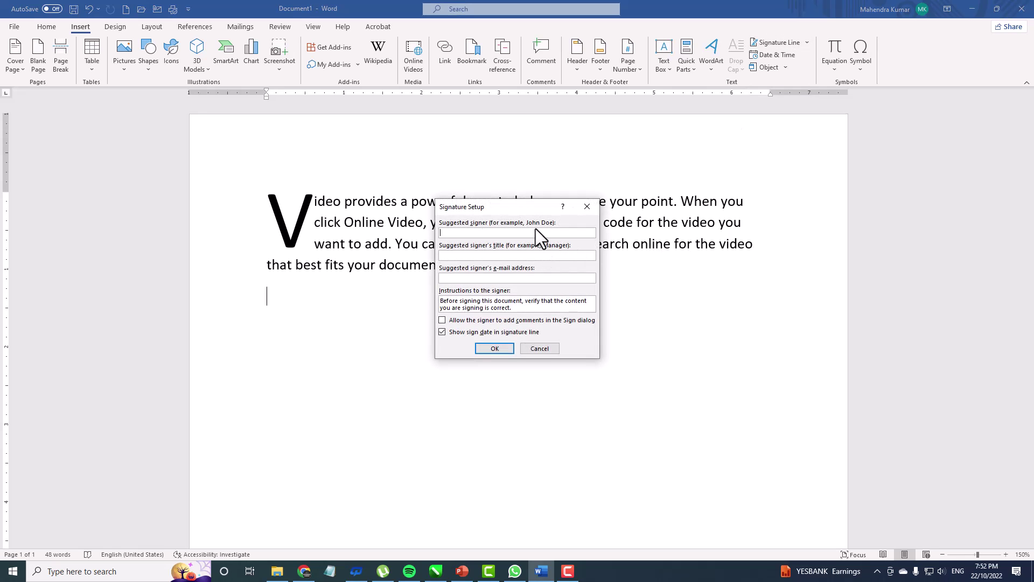
{"action": "type", "text": "Mahendra Kumar"}
{"action": "left_click", "coordinate": [487, 350]}
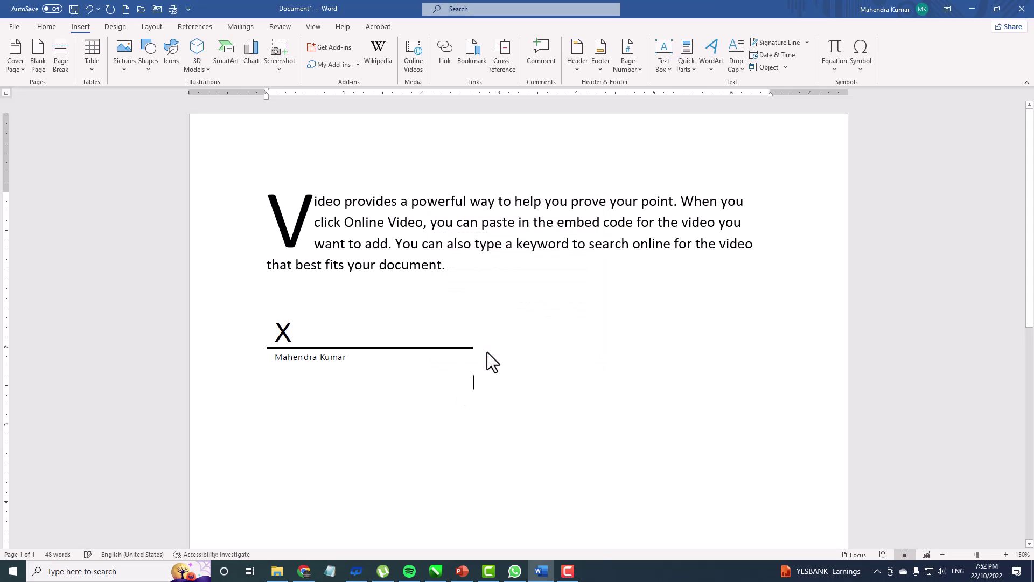
- Set the signature line's text wrapping to Square and move it to the right side of the page below the paragraph
{"action": "left_click", "coordinate": [377, 351]}
{"action": "left_click", "coordinate": [371, 344]}
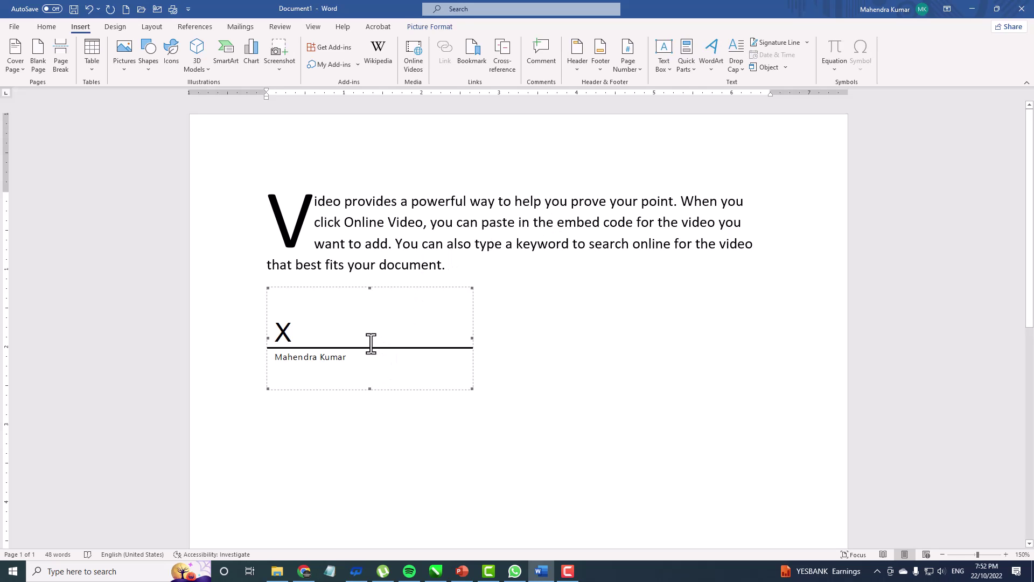
{"action": "left_click", "coordinate": [444, 26]}
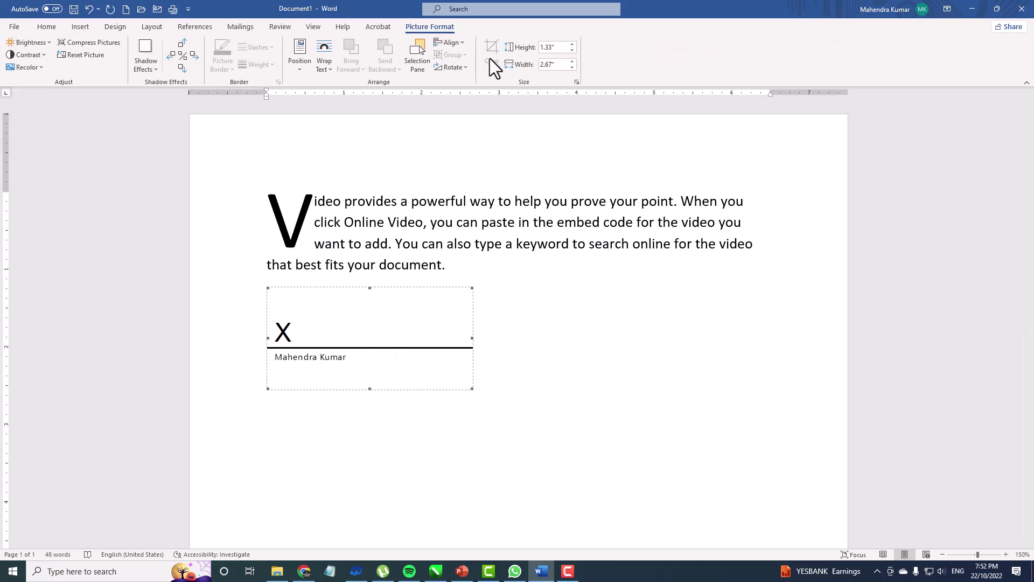
{"action": "left_click", "coordinate": [328, 65]}
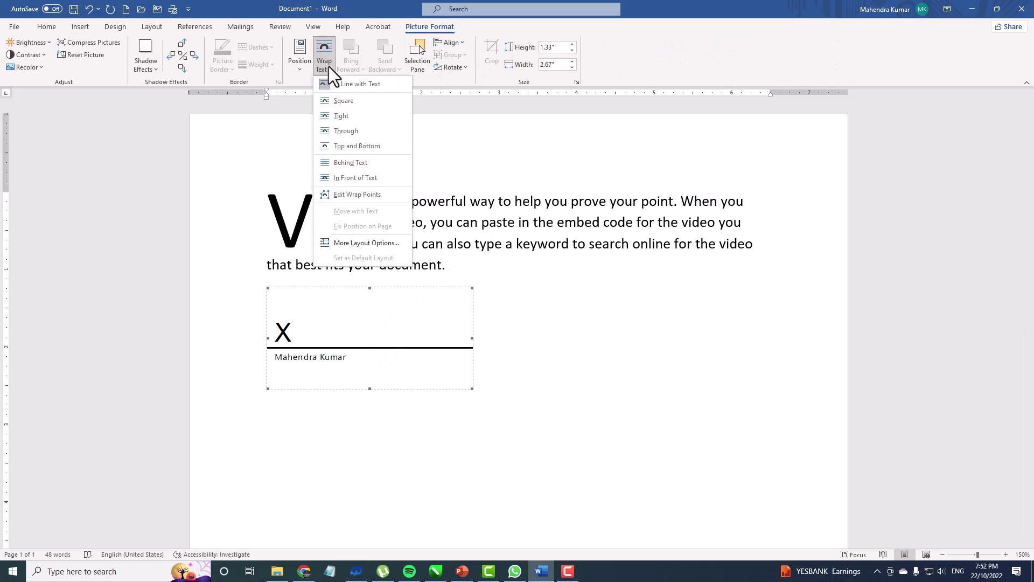
{"action": "left_click", "coordinate": [340, 100]}
{"action": "left_click_drag", "start_coordinate": [351, 337], "coordinate": [630, 349]}
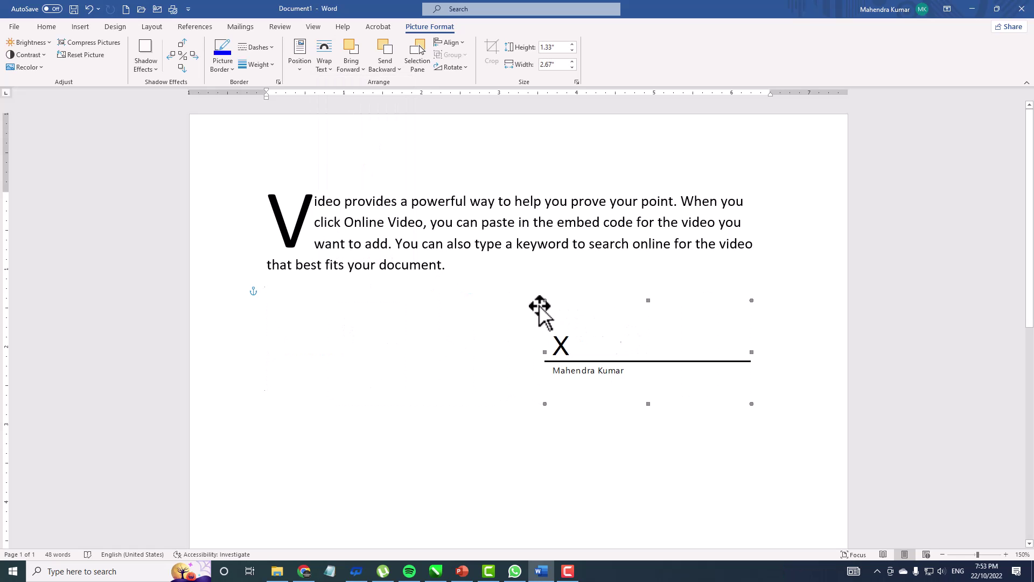
- Delete the signature line from the page
{"action": "left_click", "coordinate": [87, 26]}
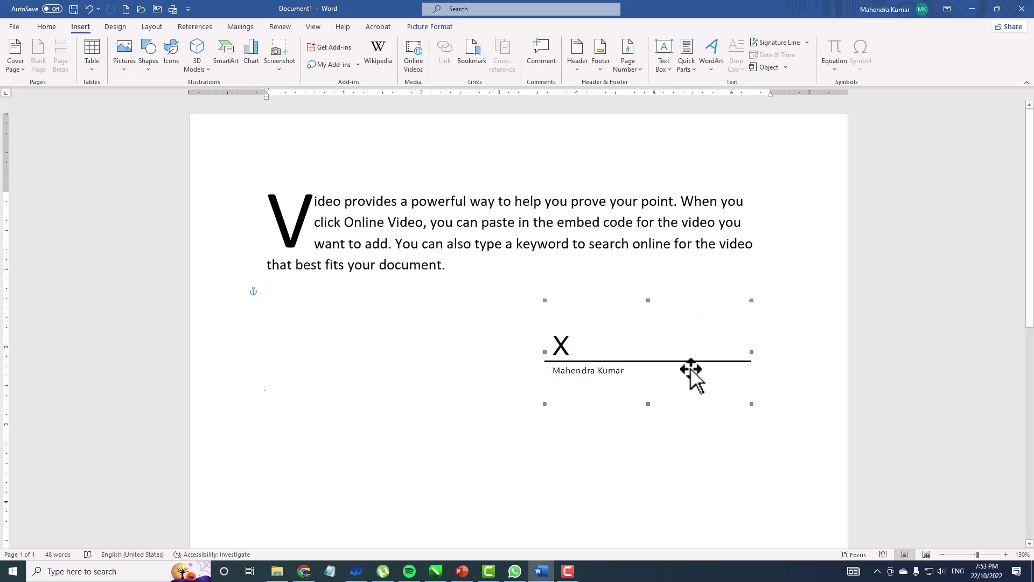
{"action": "key", "text": "Delete"}
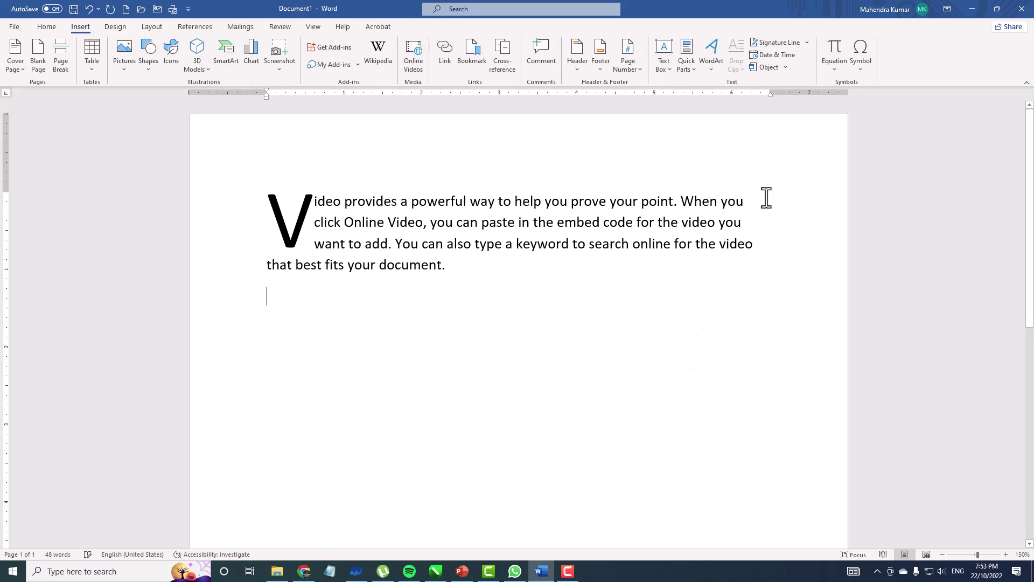
- Insert the current date below the paragraph in the format "Saturday, October 22, 2022"
{"action": "left_click", "coordinate": [778, 54]}
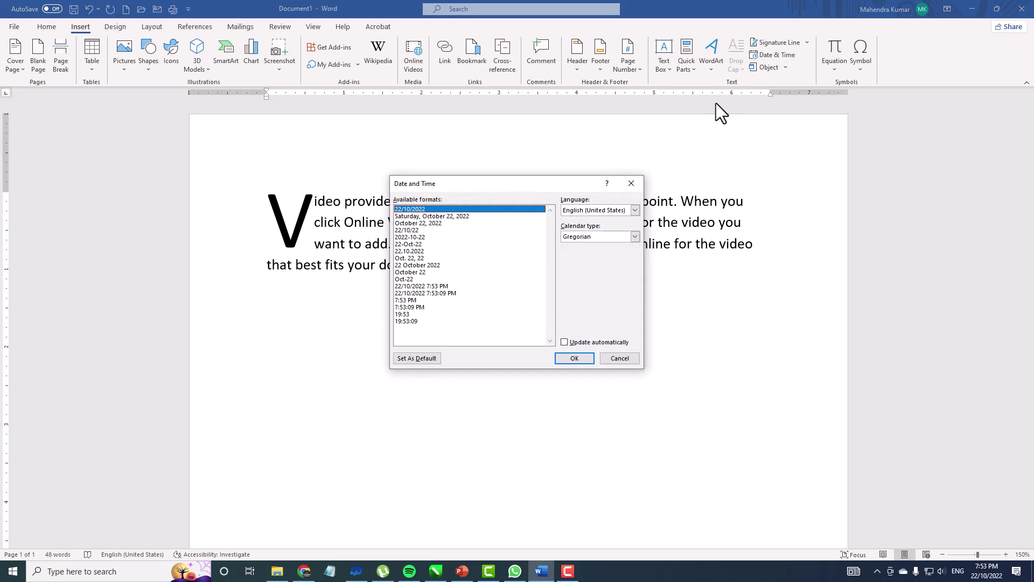
{"action": "left_click", "coordinate": [457, 216]}
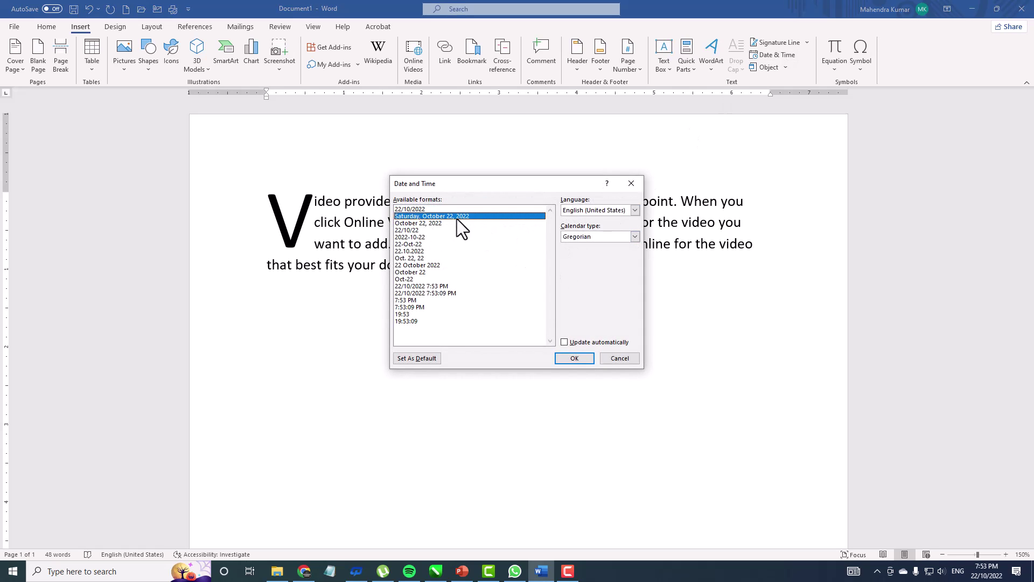
{"action": "left_click", "coordinate": [573, 359]}
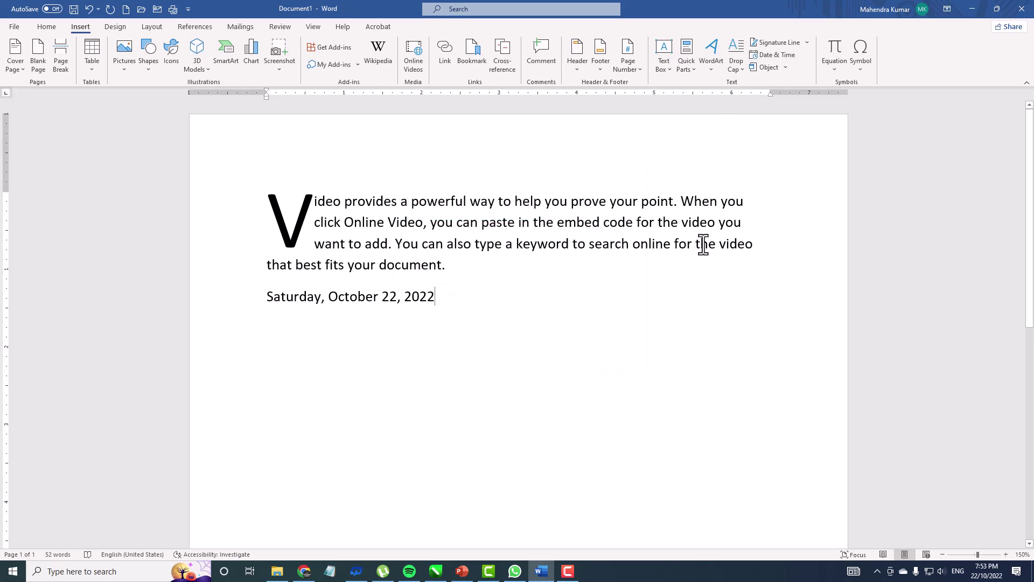
- Insert a new Bitmap Image object below the date, scribble a freehand black drawing in Paint, and return to the Word document
{"action": "left_click", "coordinate": [772, 70]}
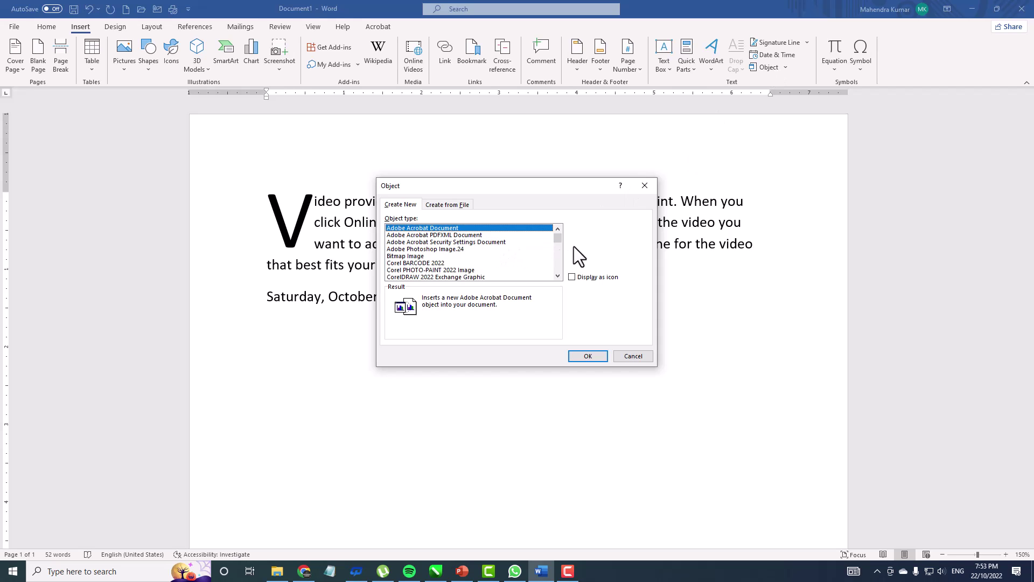
{"action": "left_click", "coordinate": [415, 255]}
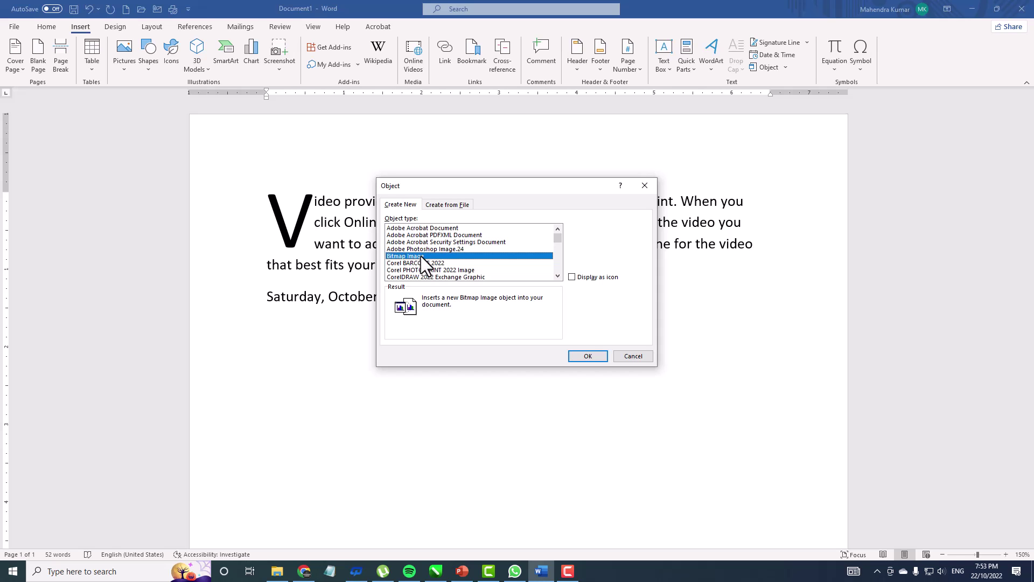
{"action": "left_click", "coordinate": [588, 356]}
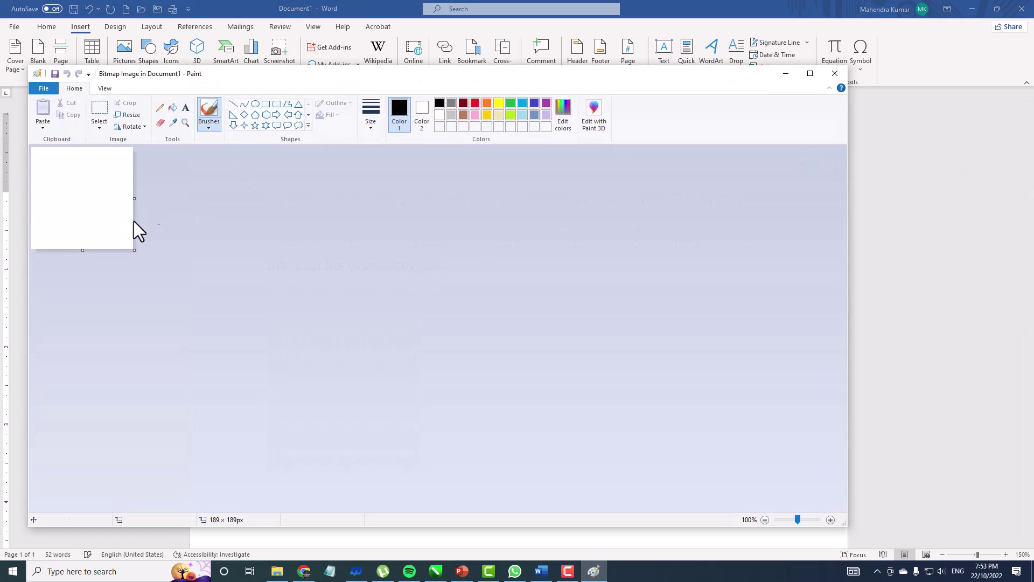
{"action": "mouse_move", "coordinate": [58, 185]}
{"action": "left_mouse_down"}
{"action": "mouse_move", "coordinate": [86, 191]}
{"action": "mouse_move", "coordinate": [108, 231]}
{"action": "mouse_move", "coordinate": [116, 156]}
{"action": "mouse_move", "coordinate": [127, 212]}
{"action": "mouse_move", "coordinate": [140, 223]}
{"action": "left_mouse_up"}
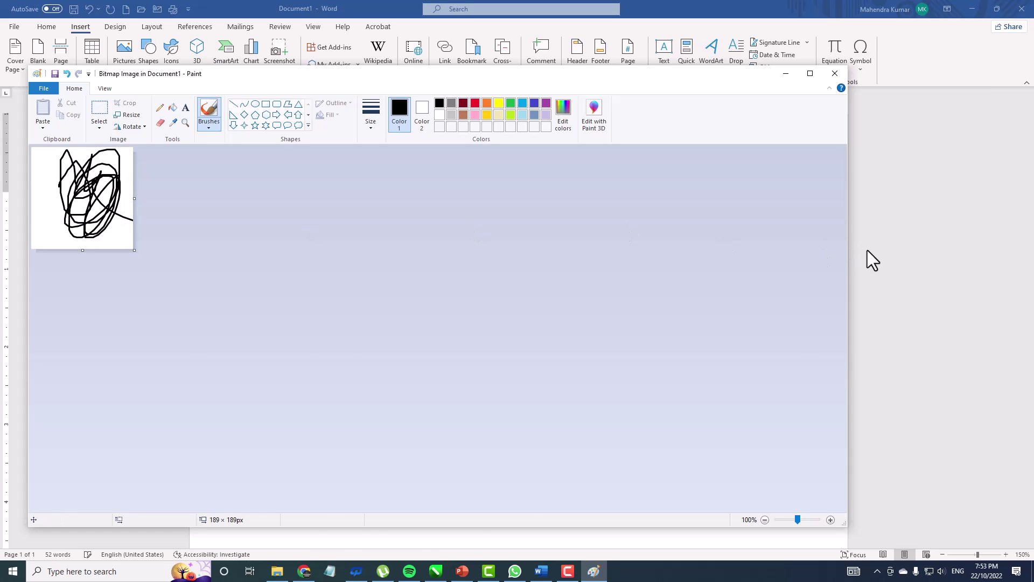
{"action": "left_click", "coordinate": [868, 250]}
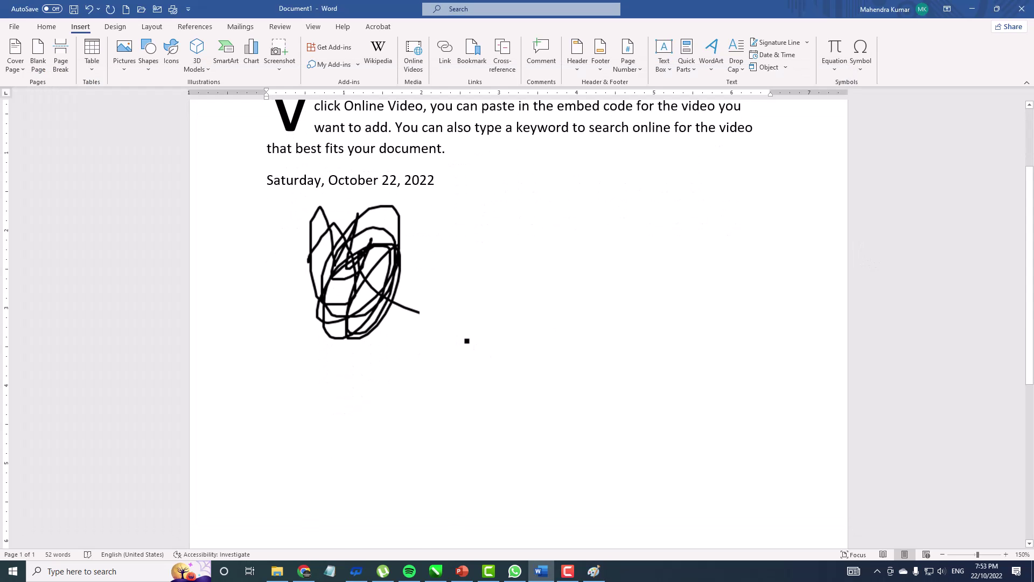
{"action": "scroll", "coordinate": [467, 341], "scroll_direction": "up", "scroll_amount": 2}
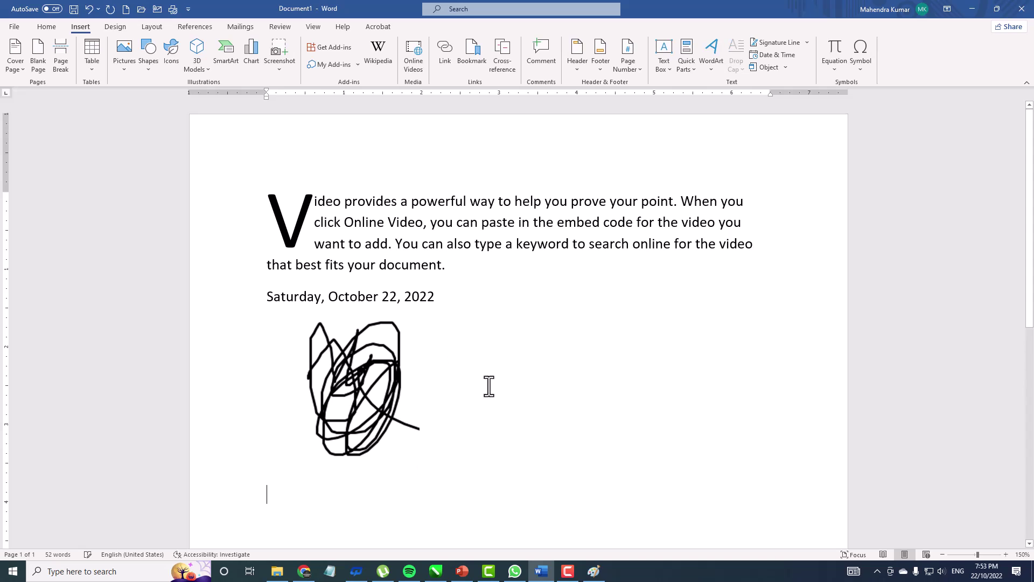
- Browse the built-in equations and insert the Area of Circle equation below the scribbled drawing
{"action": "scroll", "coordinate": [669, 247], "scroll_direction": "down", "scroll_amount": 2}
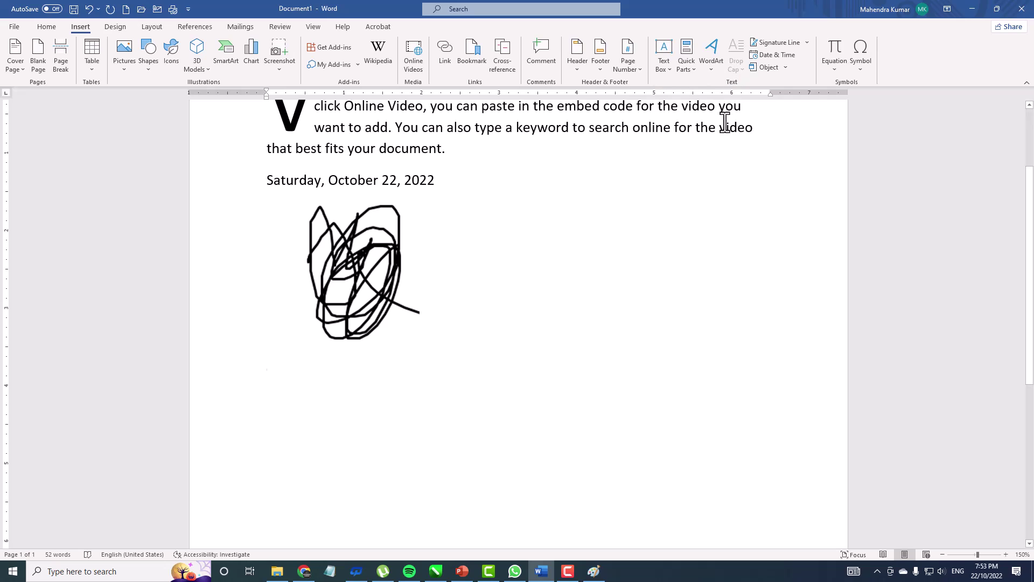
{"action": "left_click", "coordinate": [839, 72]}
{"action": "scroll", "coordinate": [845, 160], "scroll_direction": "down", "scroll_amount": 3}
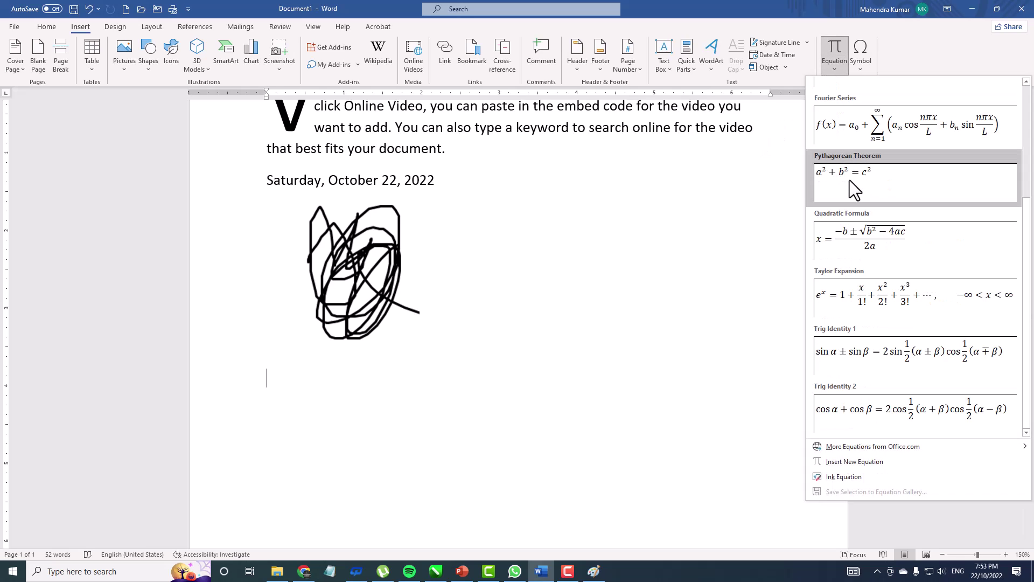
{"action": "scroll", "coordinate": [850, 181], "scroll_direction": "up", "scroll_amount": 3}
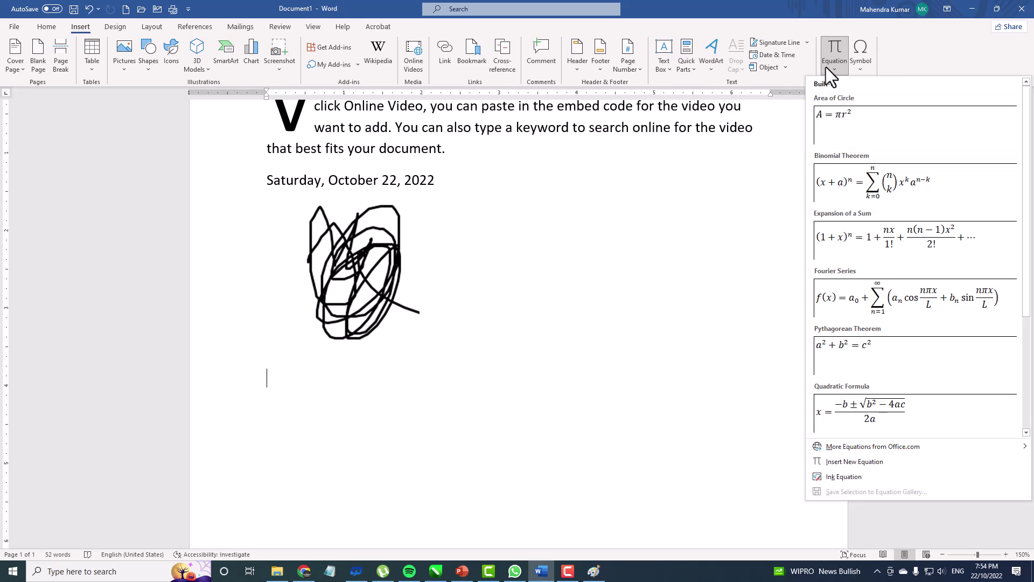
{"action": "scroll", "coordinate": [841, 134], "scroll_direction": "down", "scroll_amount": 3}
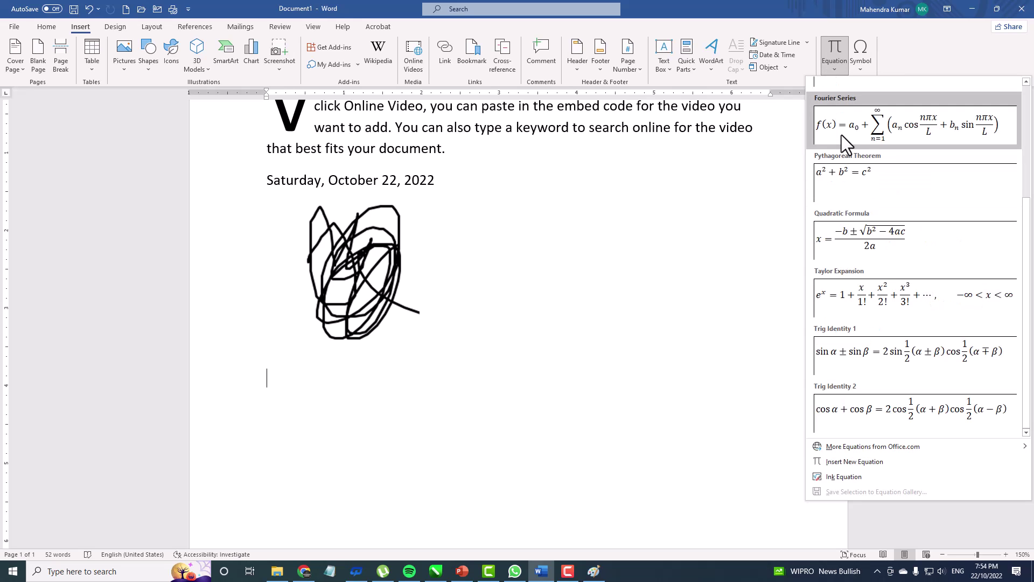
{"action": "scroll", "coordinate": [871, 209], "scroll_direction": "up", "scroll_amount": 3}
{"action": "scroll", "coordinate": [878, 244], "scroll_direction": "down", "scroll_amount": 3}
{"action": "scroll", "coordinate": [868, 215], "scroll_direction": "up", "scroll_amount": 3}
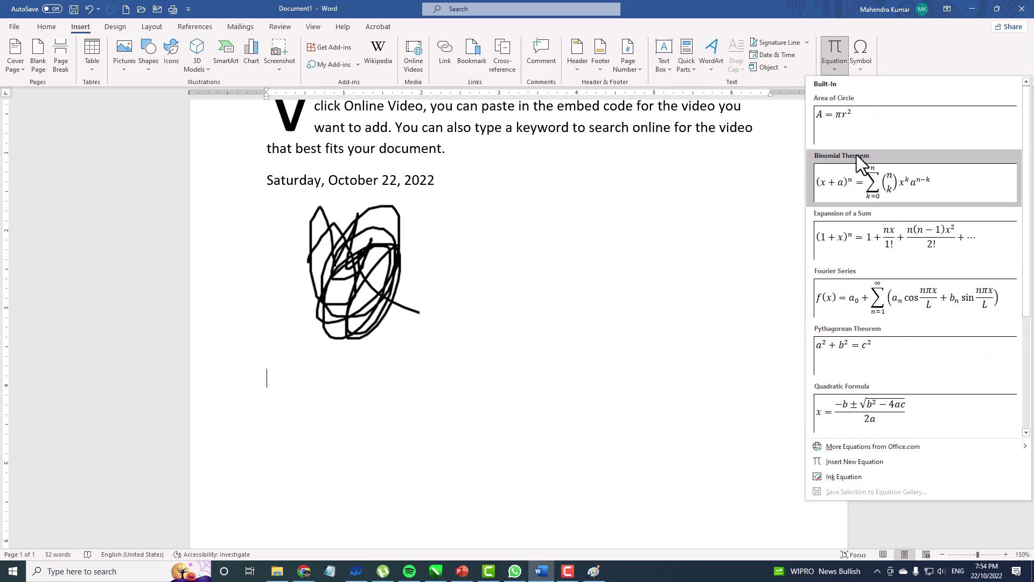
{"action": "left_click", "coordinate": [859, 123]}
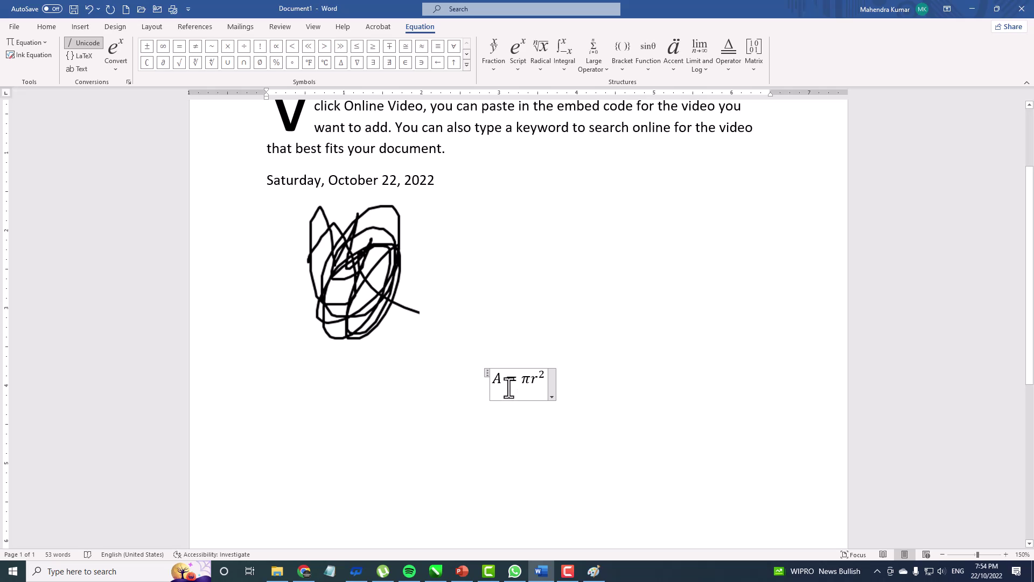
- Add an empty stacked fraction in front of the Area of Circle equation, and delete the whole equation
{"action": "left_click", "coordinate": [496, 63]}
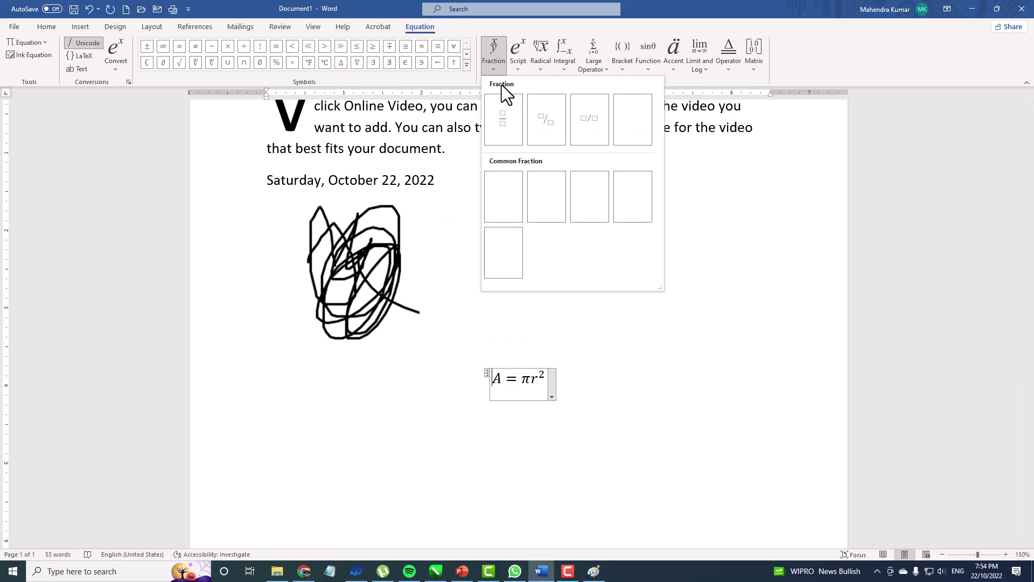
{"action": "left_click", "coordinate": [499, 111]}
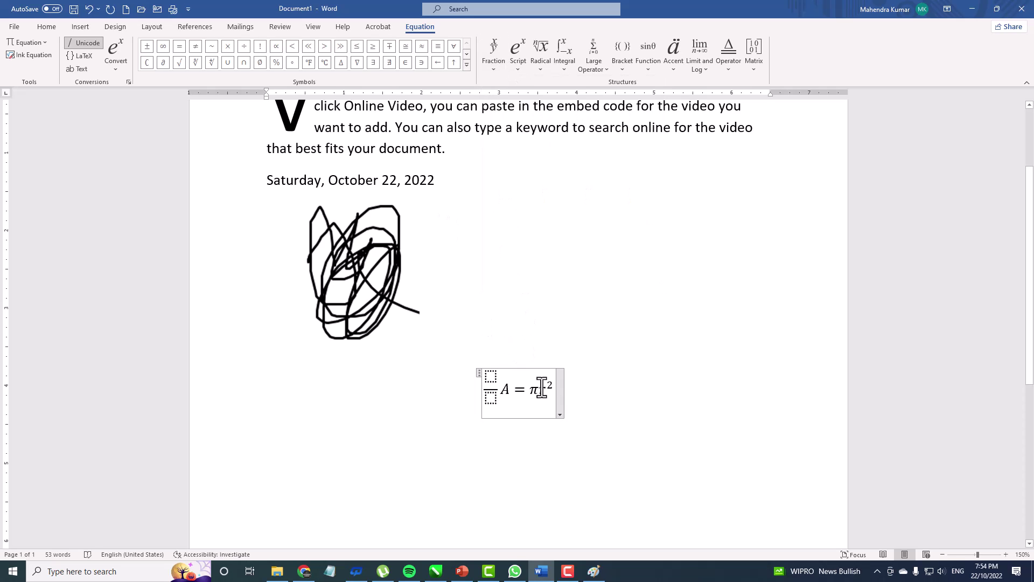
{"action": "left_click_drag", "start_coordinate": [554, 388], "coordinate": [485, 375]}
{"action": "key", "text": "Delete"}
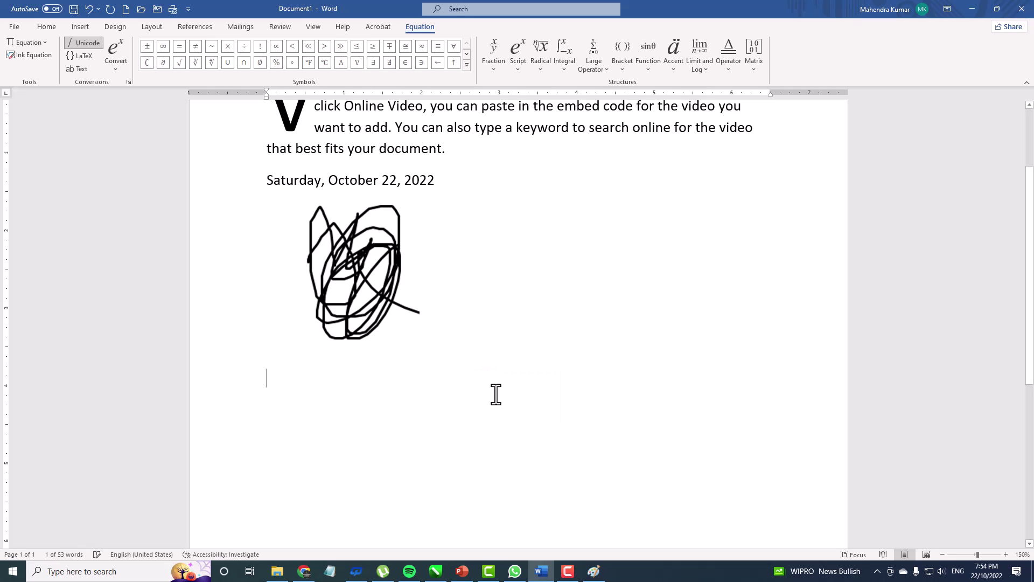
{"action": "key", "text": "BackSpace"}
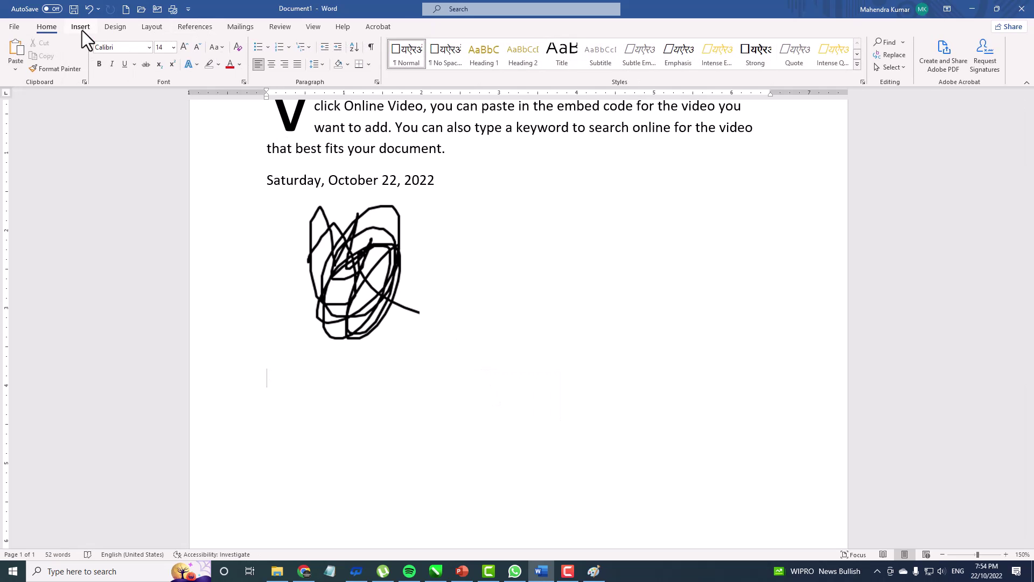
- Insert the built-in Area of Circle equation on the empty line below the drawing
{"action": "left_click", "coordinate": [82, 30]}
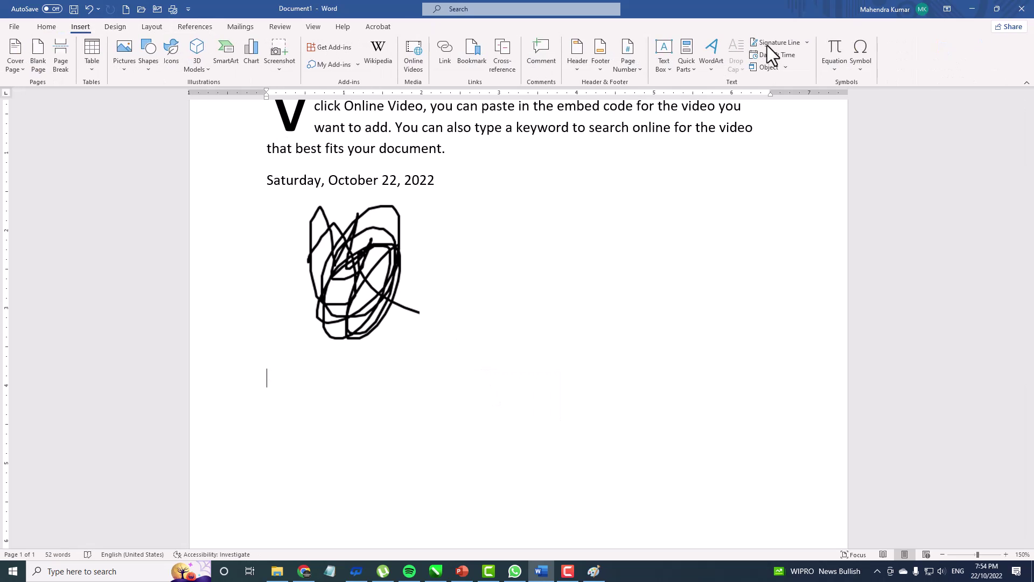
{"action": "left_click", "coordinate": [828, 64]}
{"action": "left_click", "coordinate": [858, 119]}
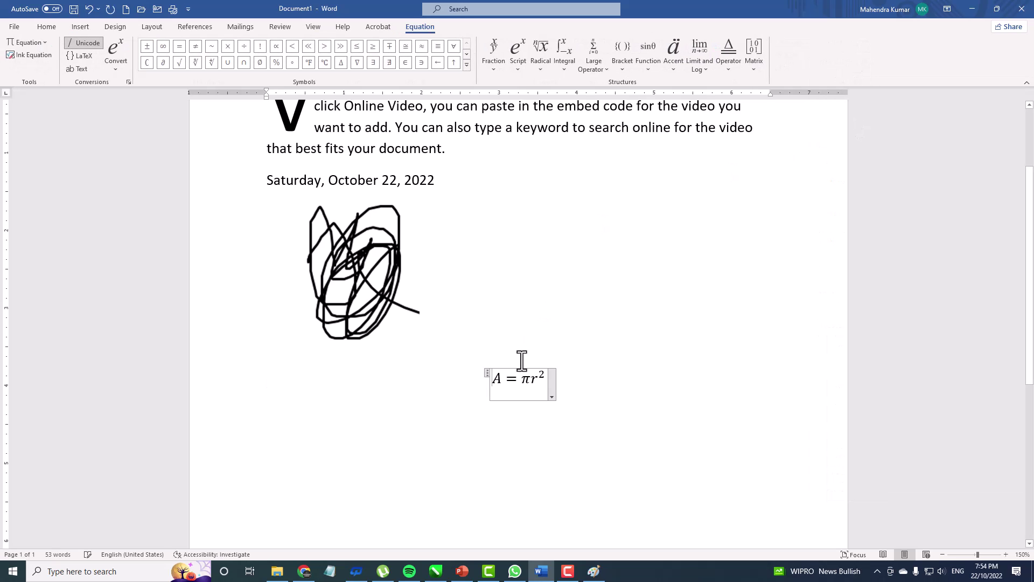
- Erase everything after the letter A in the Area of Circle equation below the drawing
{"action": "left_click", "coordinate": [538, 379]}
{"action": "key", "text": "BackSpace"}
{"action": "key", "text": "BackSpace"}
{"action": "key", "text": "BackSpace"}
{"action": "key", "text": "BackSpace"}
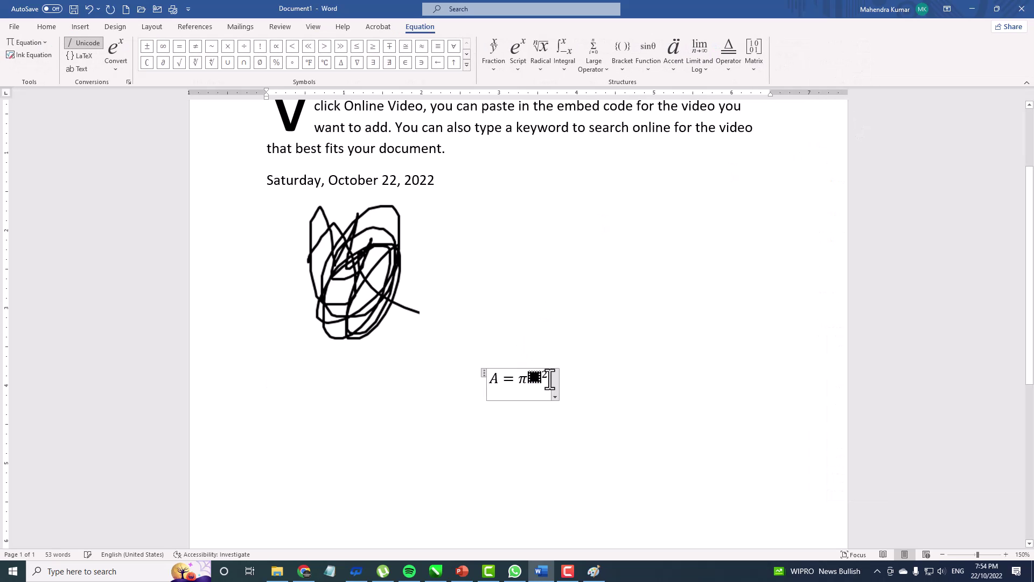
{"action": "key", "text": "BackSpace"}
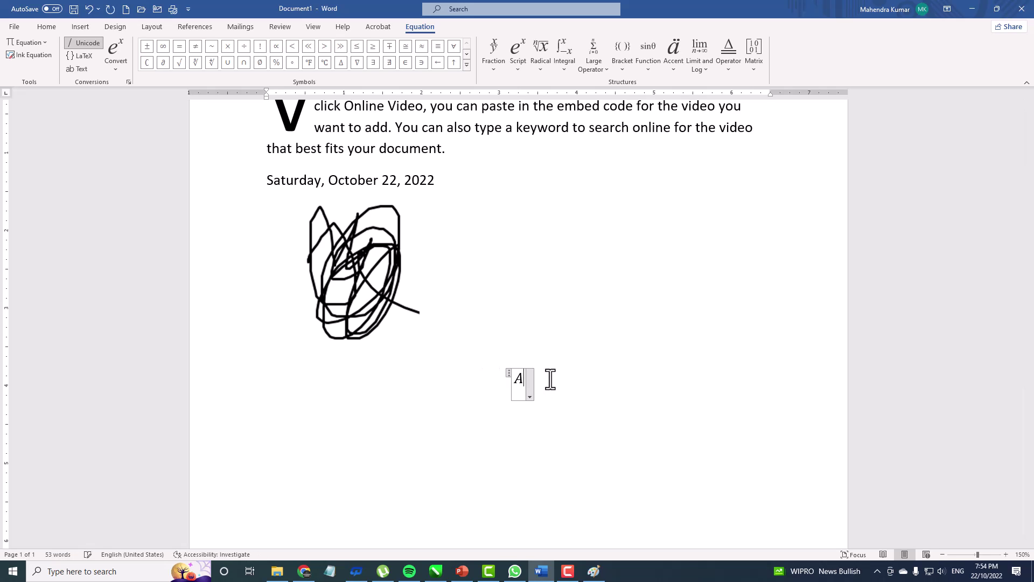
- Add a stacked fraction with g over f to the equation, and remove the leading A
{"action": "left_click", "coordinate": [491, 67]}
{"action": "left_click", "coordinate": [511, 111]}
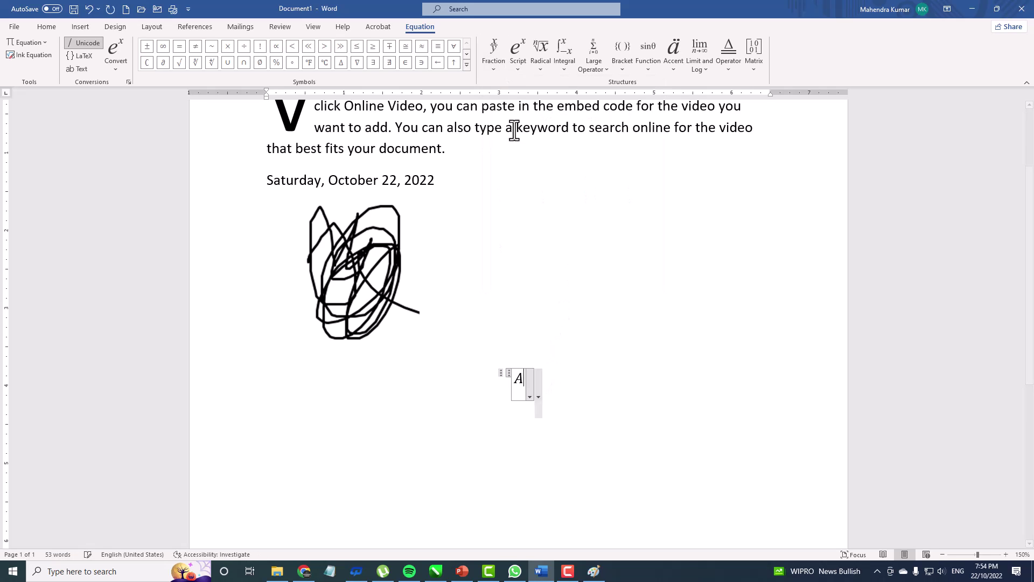
{"action": "left_click", "coordinate": [528, 397]}
{"action": "type", "text": "f"}
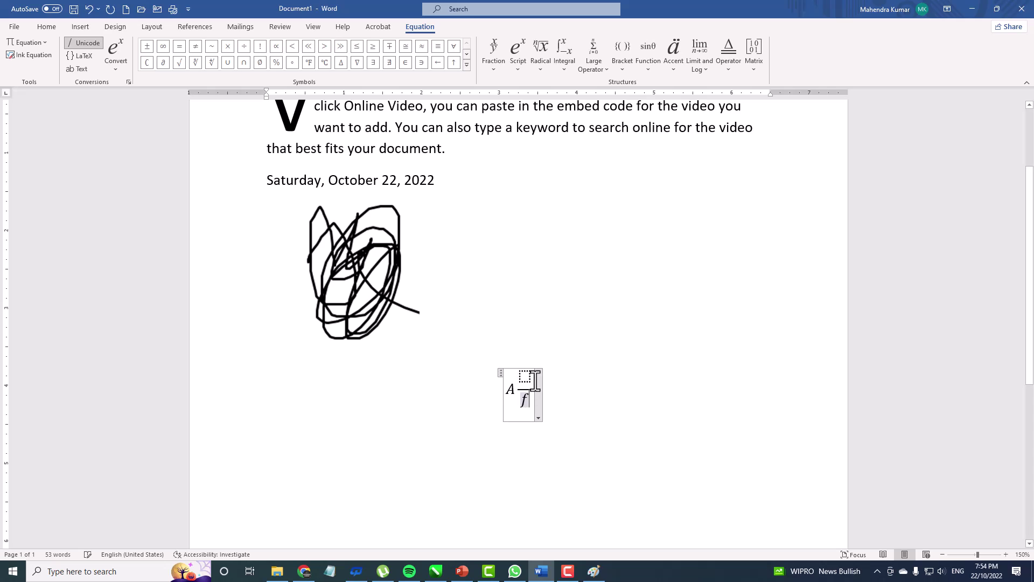
{"action": "type", "text": "g"}
{"action": "left_click", "coordinate": [518, 393]}
{"action": "key", "text": "BackSpace"}
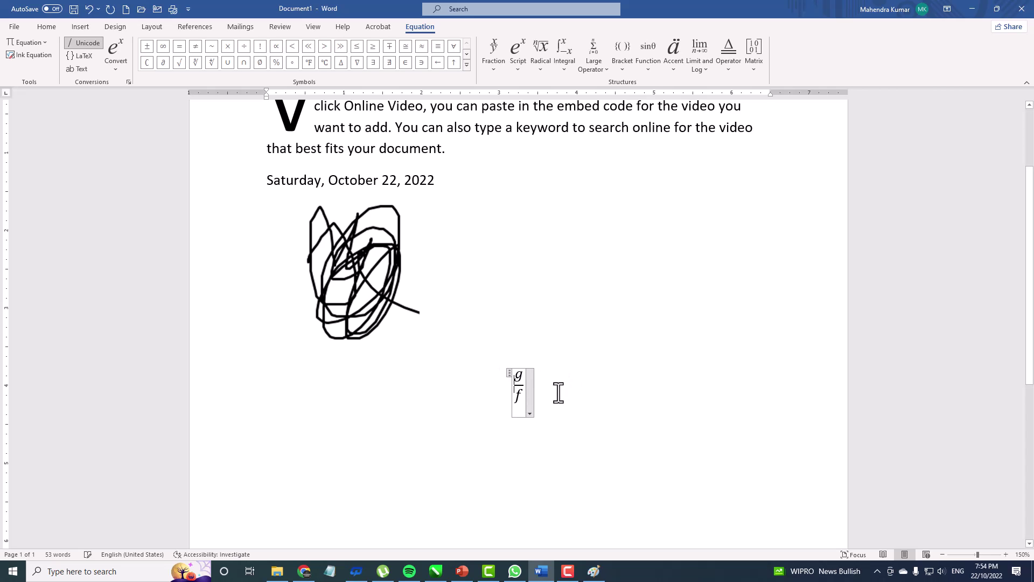
- Append x to the fraction, followed by a superscript structure with base f and exponent 3
{"action": "type", "text": "x"}
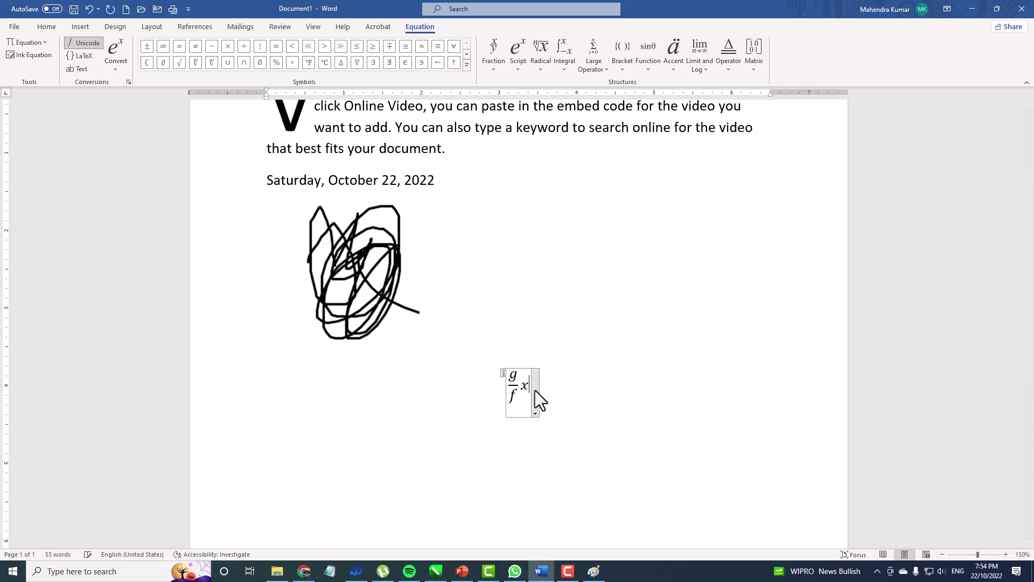
{"action": "left_click", "coordinate": [516, 53]}
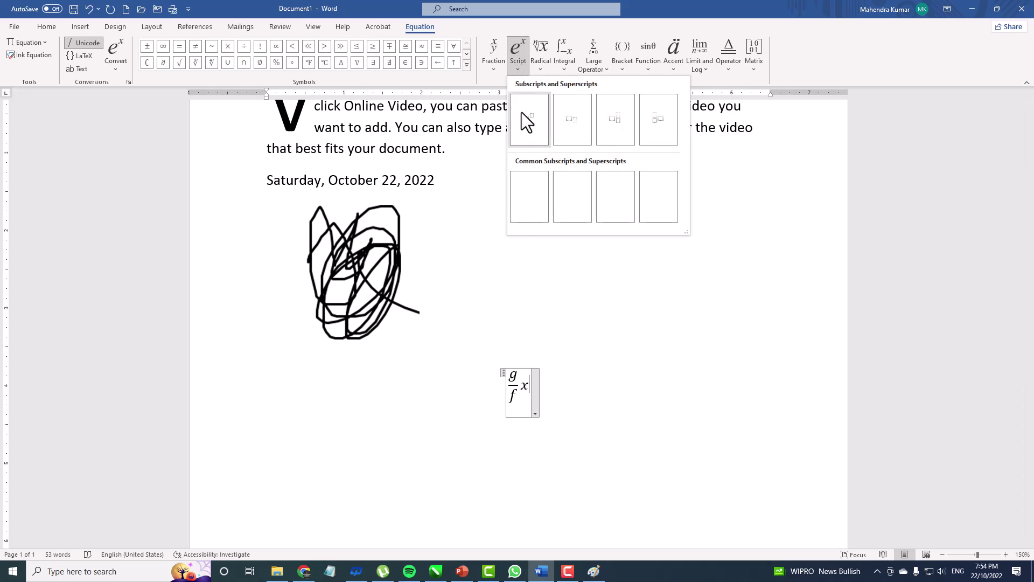
{"action": "left_click", "coordinate": [523, 115]}
{"action": "type", "text": "f"}
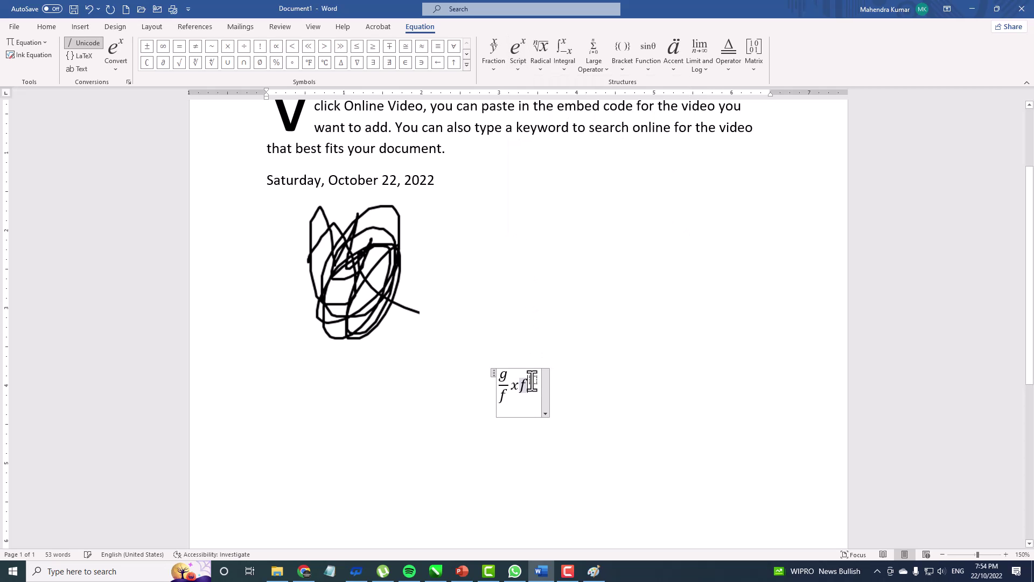
{"action": "type", "text": "2"}
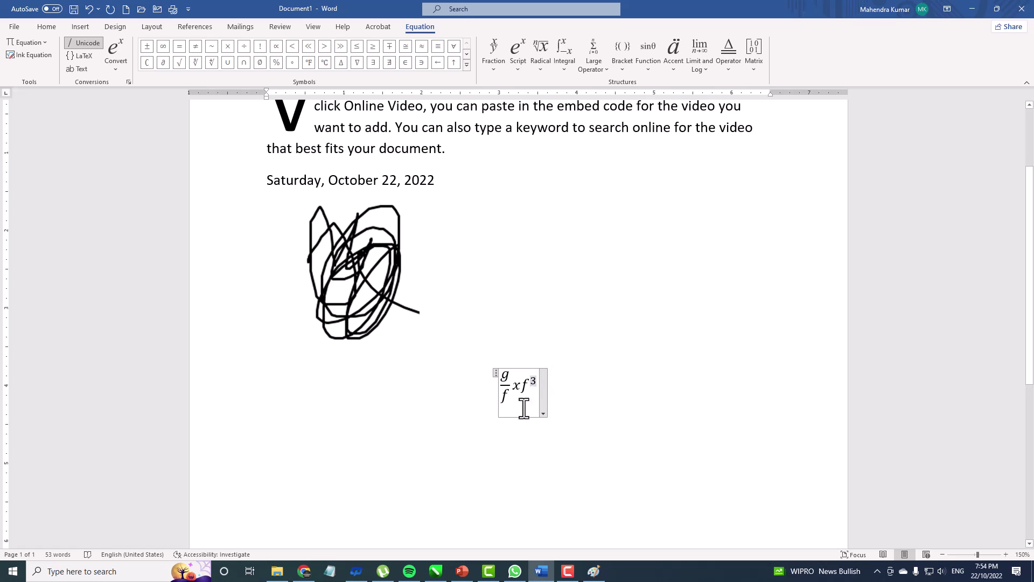
- Append the almost-equal symbol (≈) to the end of the equation
{"action": "left_click", "coordinate": [536, 72]}
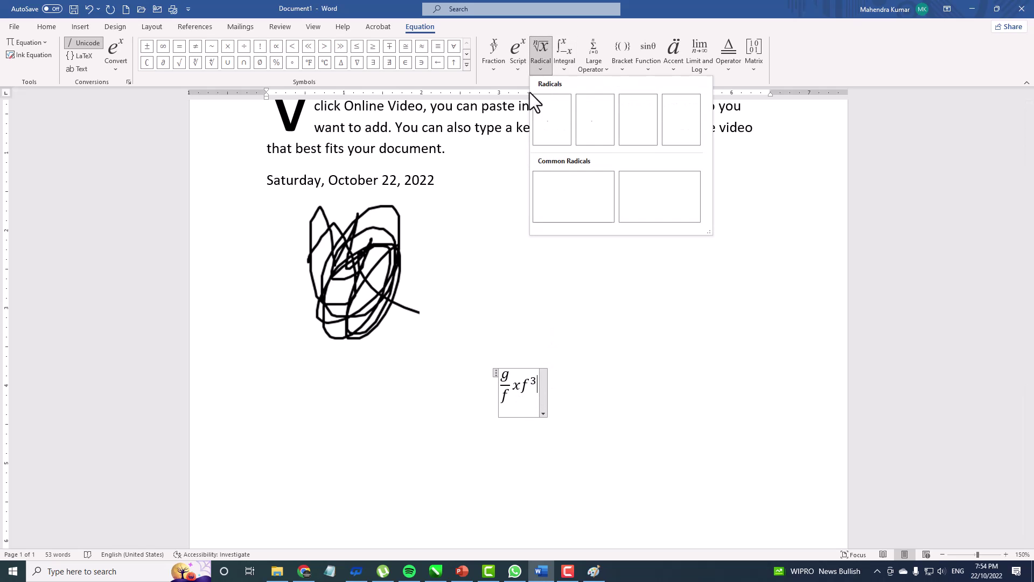
{"action": "left_click", "coordinate": [466, 64]}
{"action": "left_click", "coordinate": [422, 76]}
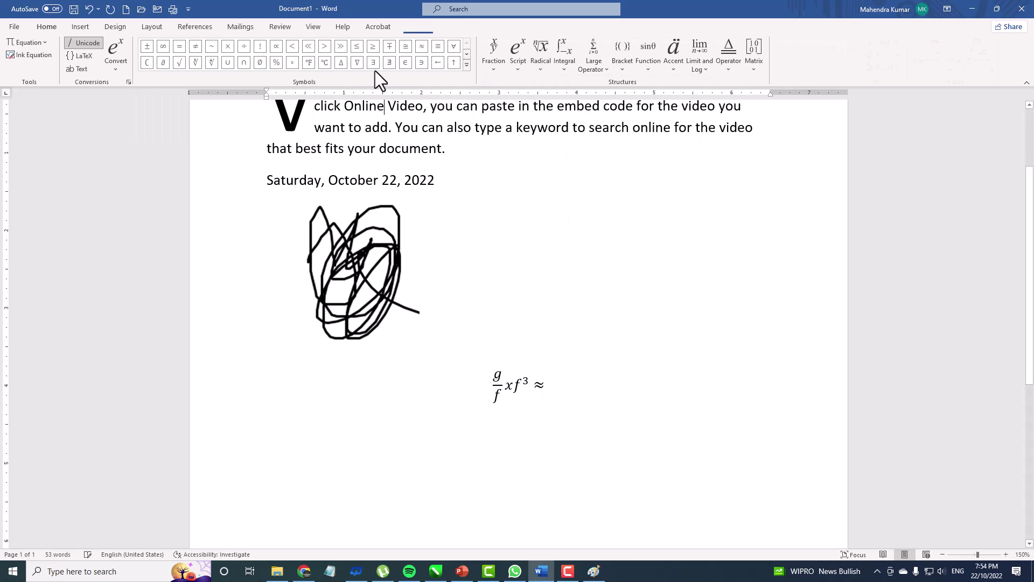
{"action": "left_click", "coordinate": [384, 106]}
{"action": "left_click", "coordinate": [368, 64]}
- Insert the symbols °F, !, ~, ≠ and ≈ between x and f³ in the equation
{"action": "left_click", "coordinate": [522, 396]}
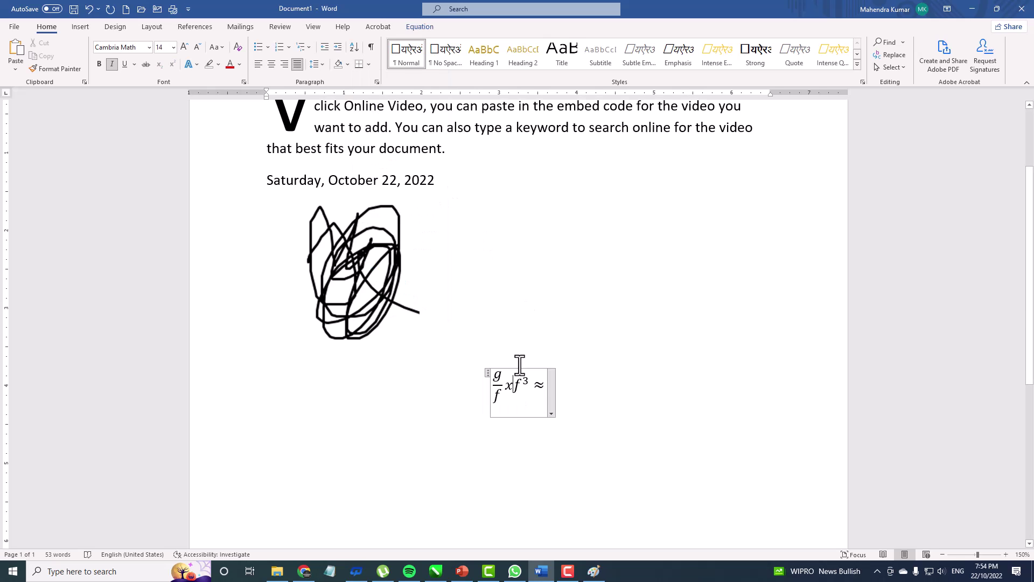
{"action": "left_click", "coordinate": [413, 26]}
{"action": "left_click", "coordinate": [309, 63]}
{"action": "left_click", "coordinate": [260, 46]}
{"action": "left_click", "coordinate": [212, 47]}
{"action": "left_click", "coordinate": [195, 46]}
{"action": "left_click", "coordinate": [422, 47]}
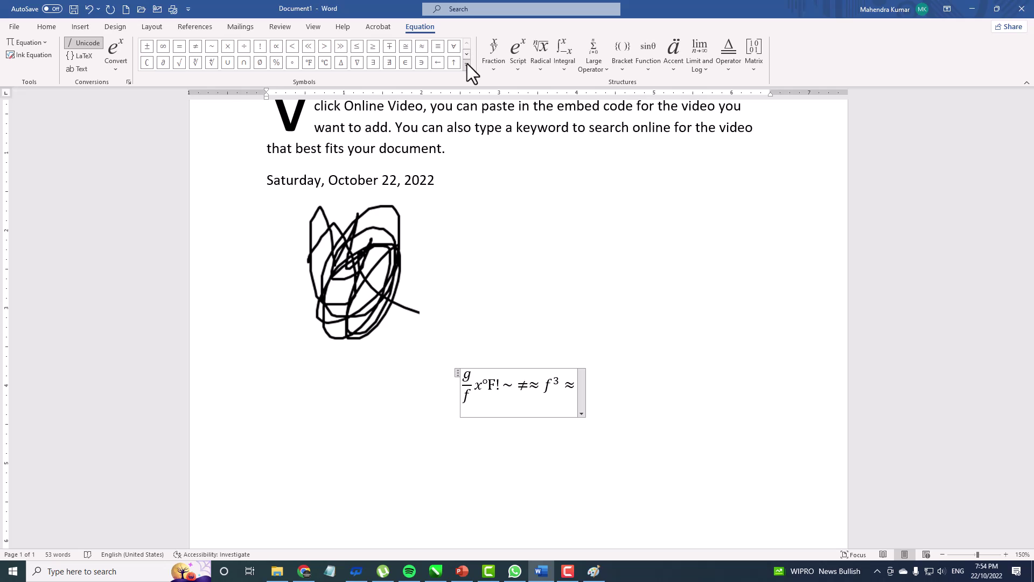
- Look through the equation symbol categories, including Greek Letters, Operators, Arrows, Negated Relations, Scripts and Geometry, and return to Basic Math
{"action": "left_click", "coordinate": [467, 64]}
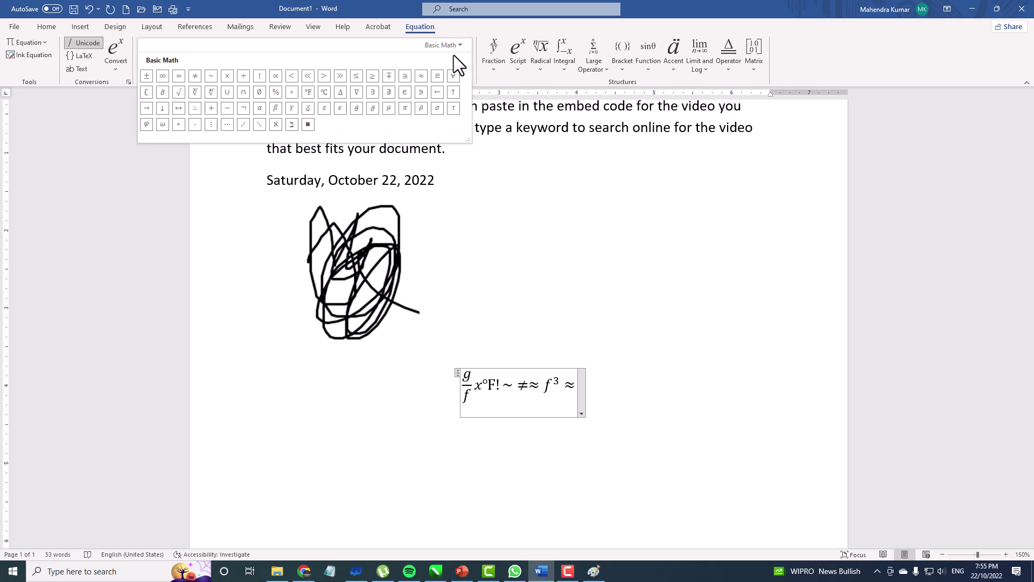
{"action": "left_click", "coordinate": [454, 45]}
{"action": "left_click", "coordinate": [452, 82]}
{"action": "left_click", "coordinate": [449, 46]}
{"action": "left_click", "coordinate": [448, 103]}
{"action": "left_click", "coordinate": [451, 47]}
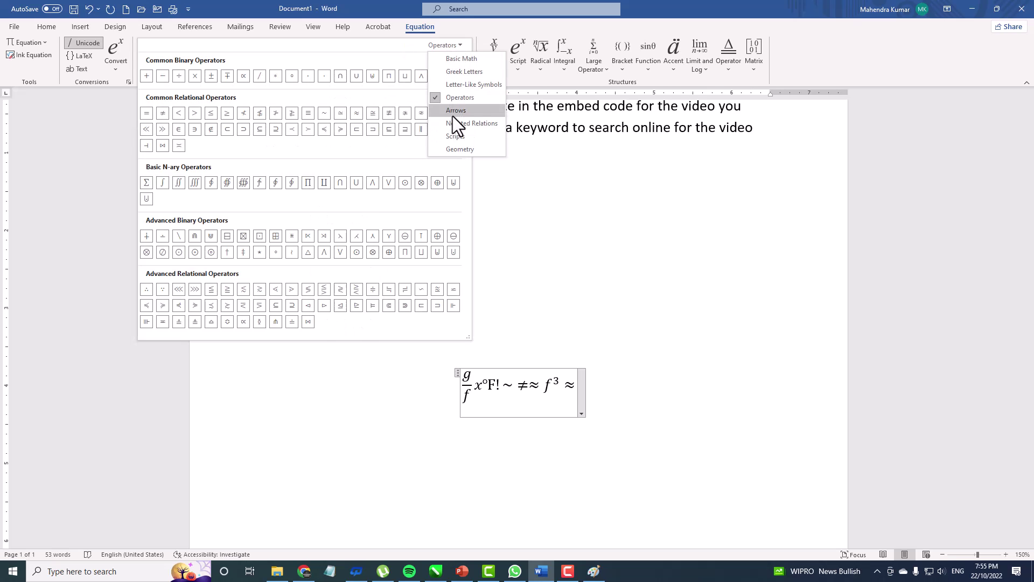
{"action": "left_click", "coordinate": [452, 115]}
{"action": "left_click", "coordinate": [459, 49]}
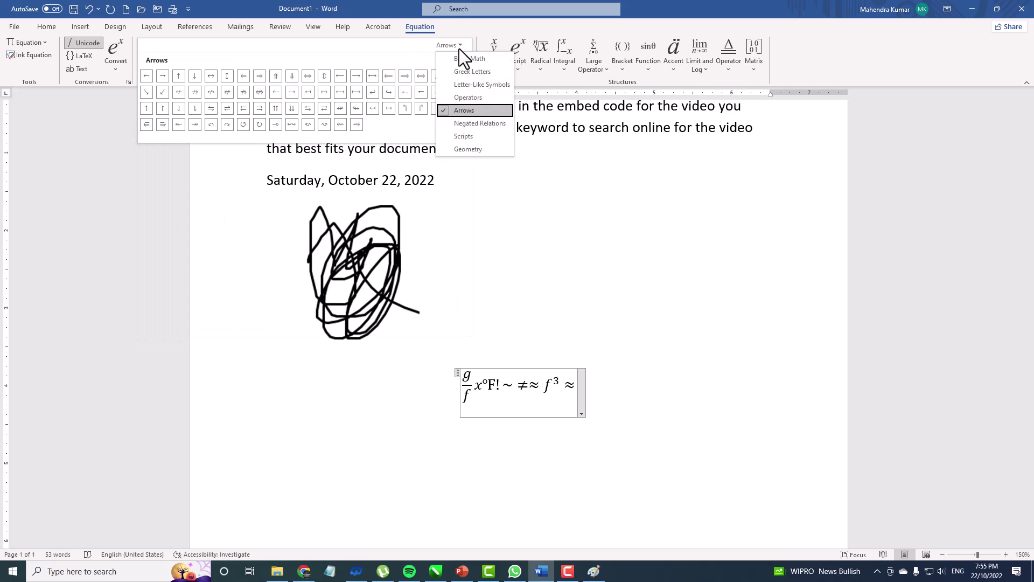
{"action": "left_click", "coordinate": [471, 124]}
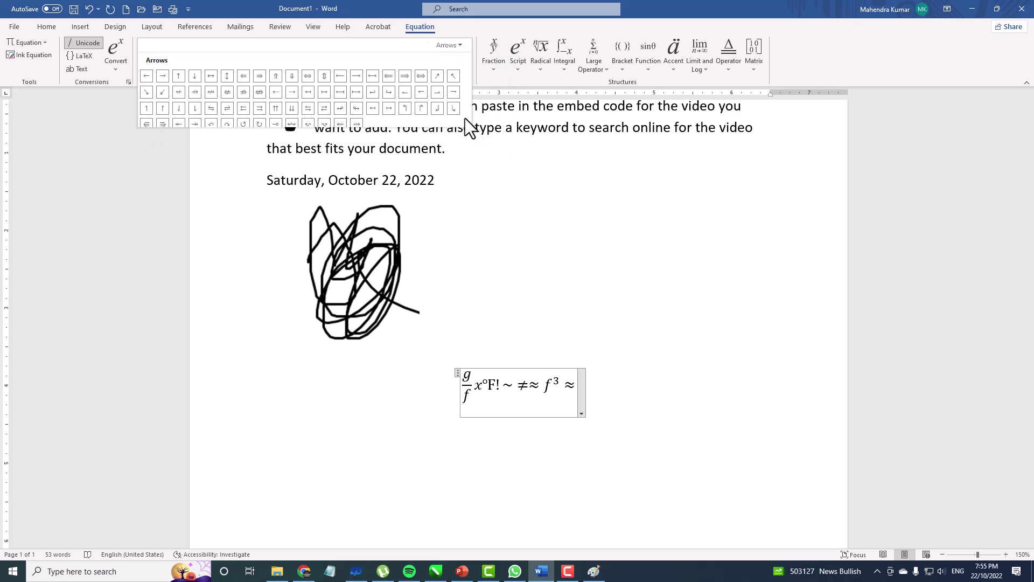
{"action": "left_click", "coordinate": [459, 48]}
{"action": "left_click", "coordinate": [454, 134]}
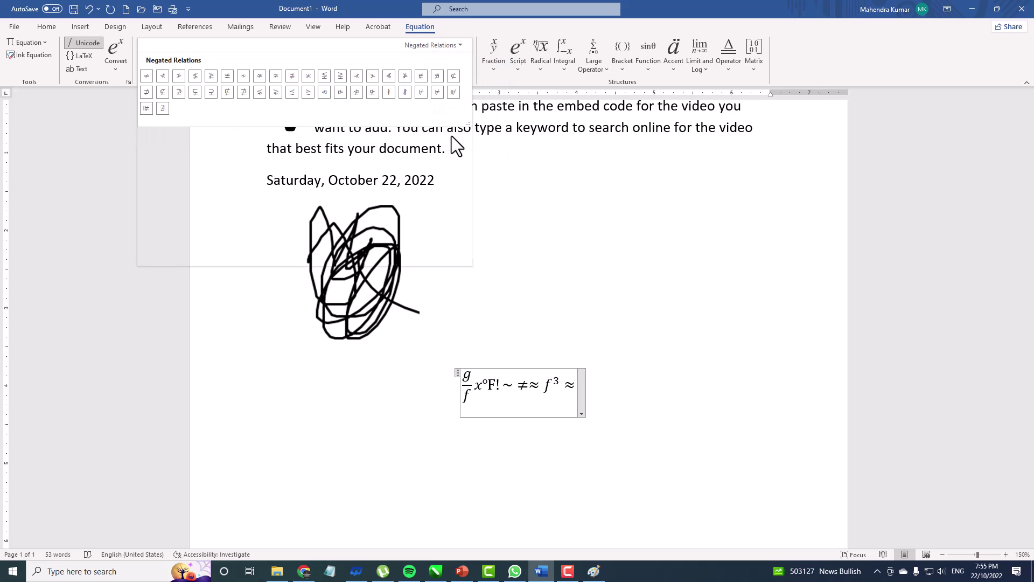
{"action": "left_click", "coordinate": [454, 48]}
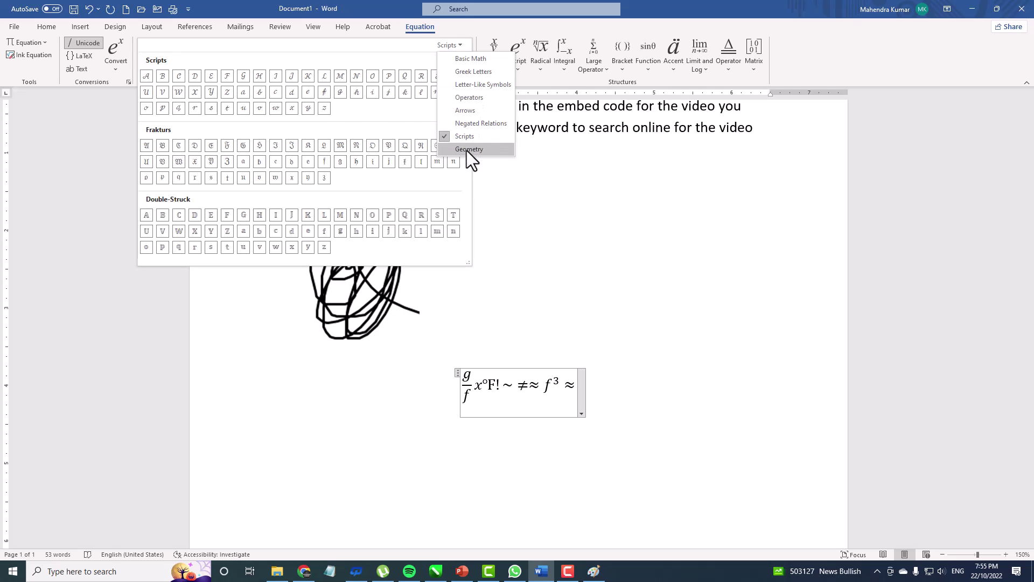
{"action": "left_click", "coordinate": [466, 150]}
{"action": "left_click", "coordinate": [450, 44]}
{"action": "left_click", "coordinate": [455, 72]}
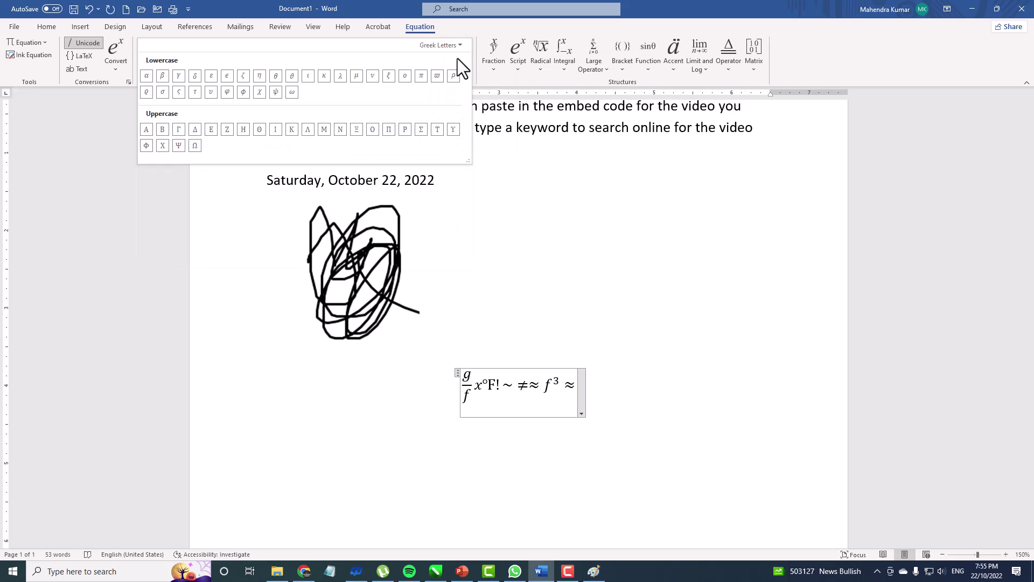
{"action": "left_click", "coordinate": [457, 49]}
{"action": "left_click", "coordinate": [455, 59]}
{"action": "left_click", "coordinate": [455, 46]}
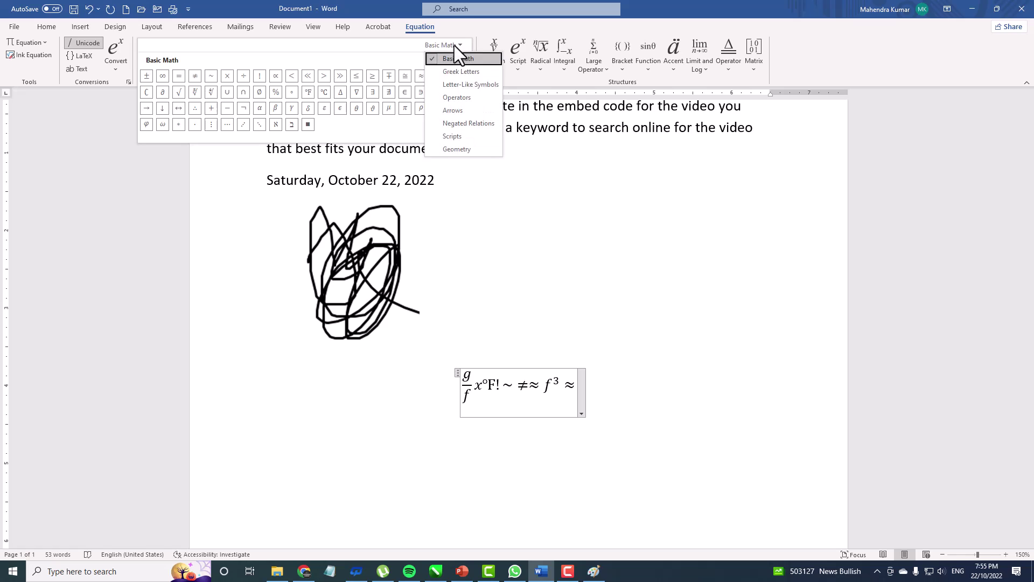
- Insert the Basic Math symbols ∄, ∇, ∄, ≤, ∇, ∆, ∃, ∓, ≈ and ≡ just before f³
{"action": "left_click", "coordinate": [388, 92]}
{"action": "left_click", "coordinate": [358, 62]}
{"action": "left_click", "coordinate": [390, 60]}
{"action": "left_click", "coordinate": [356, 47]}
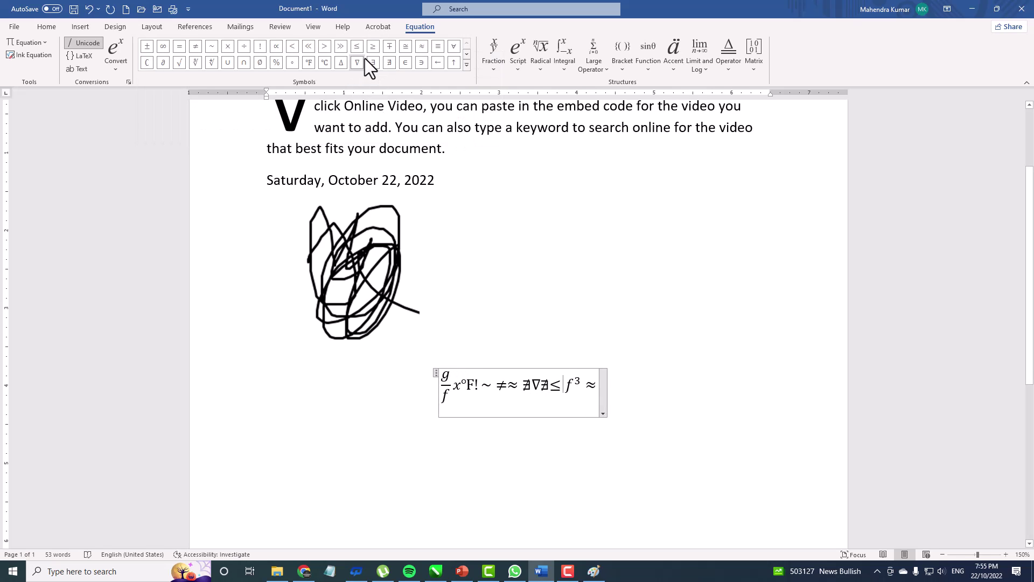
{"action": "left_click", "coordinate": [364, 59]}
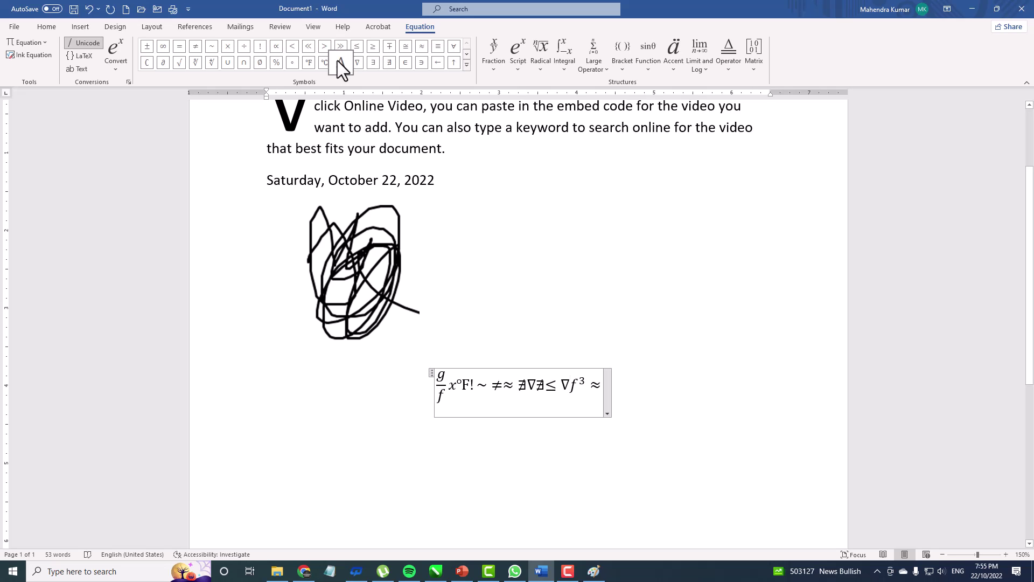
{"action": "left_click", "coordinate": [341, 62]}
{"action": "left_click", "coordinate": [373, 62]}
{"action": "left_click", "coordinate": [390, 46]}
{"action": "left_click", "coordinate": [422, 47]}
{"action": "left_click", "coordinate": [438, 49]}
- Insert parentheses containing 6 before f³, and delete the whole equation
{"action": "left_click", "coordinate": [626, 64]}
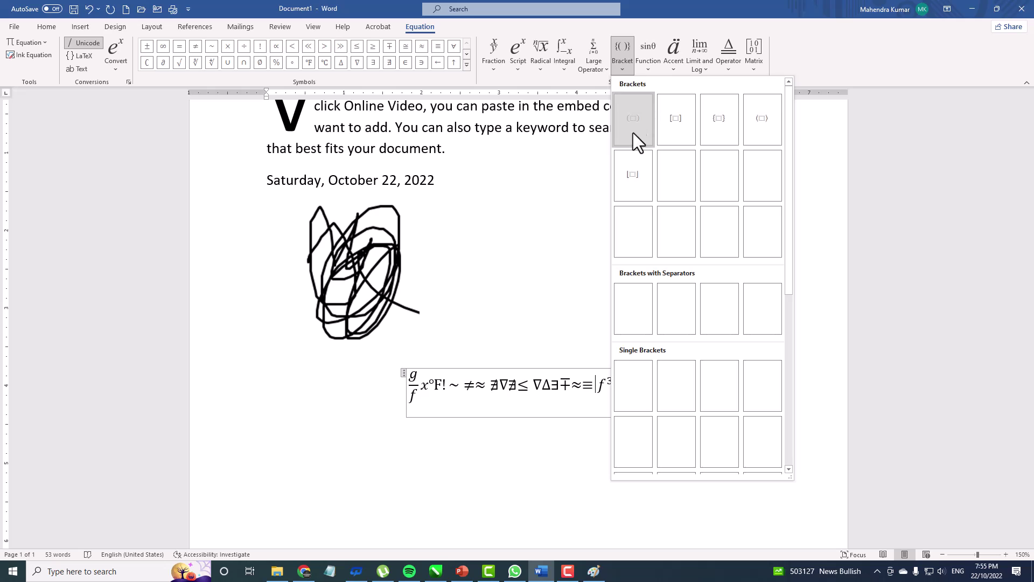
{"action": "left_click", "coordinate": [633, 122]}
{"action": "left_click", "coordinate": [596, 385]}
{"action": "type", "text": "6"}
{"action": "left_click_drag", "start_coordinate": [639, 388], "coordinate": [367, 387]}
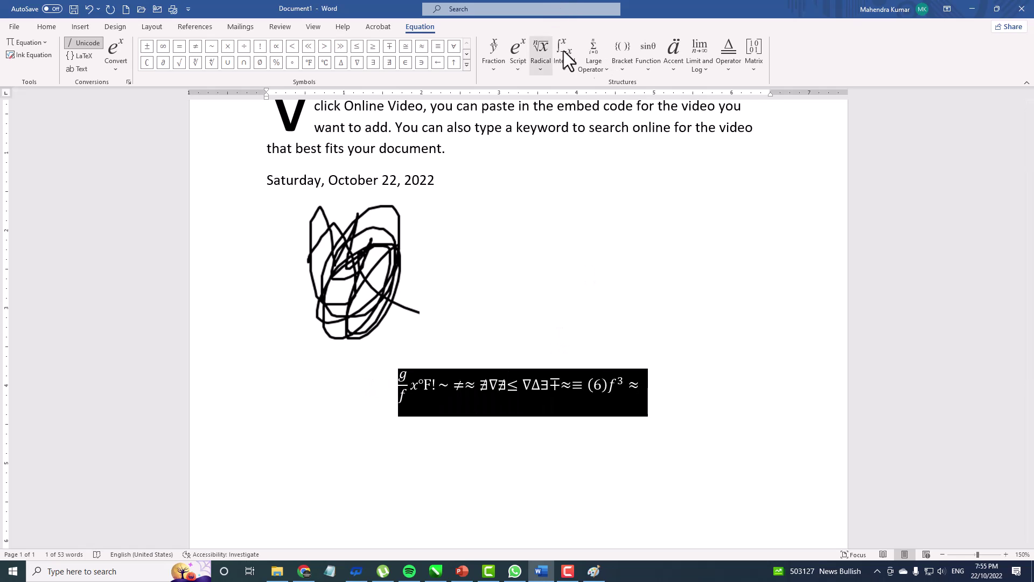
{"action": "key", "text": "Delete"}
- Insert the Taurus, Aries, yin-yang and open hand symbols one after another beside the drawing
{"action": "left_click", "coordinate": [82, 28]}
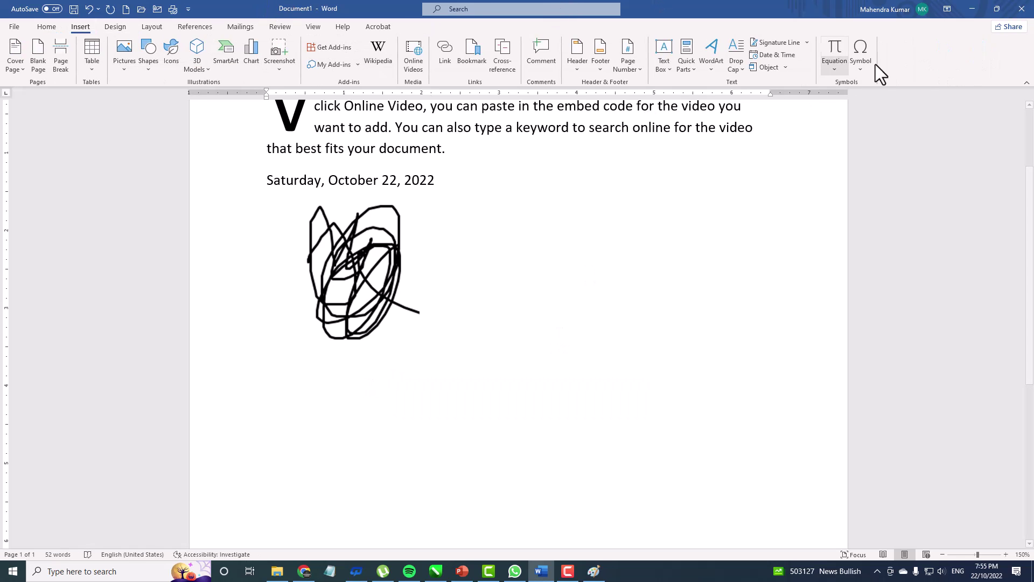
{"action": "left_click", "coordinate": [864, 71]}
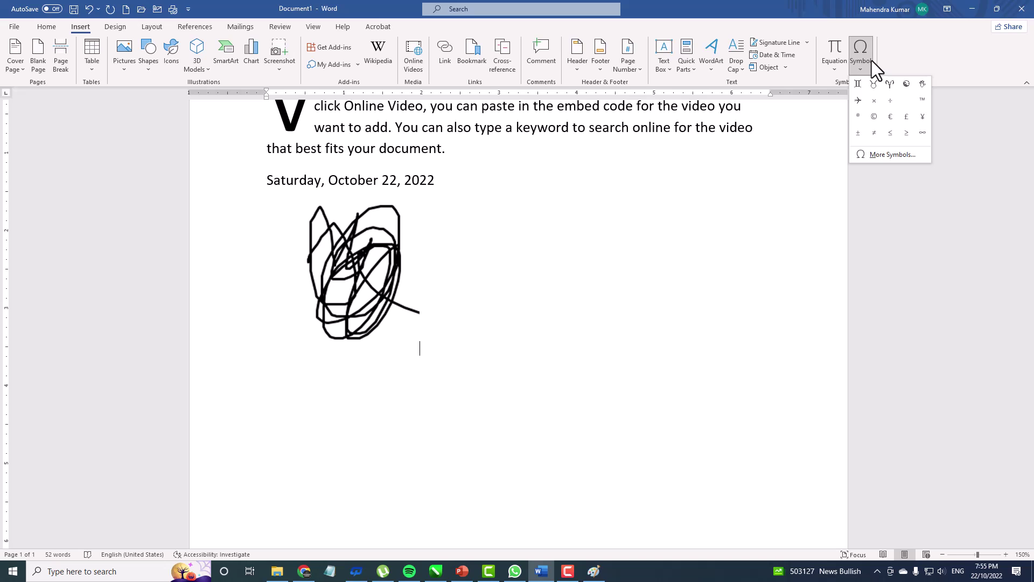
{"action": "left_click", "coordinate": [871, 90]}
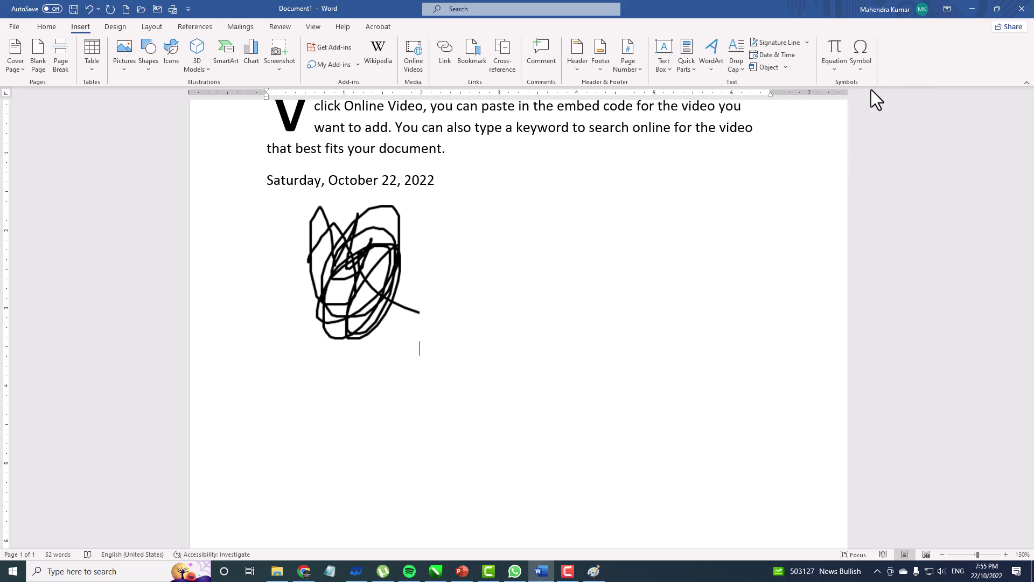
{"action": "left_click", "coordinate": [853, 65]}
{"action": "left_click", "coordinate": [890, 85]}
{"action": "left_click", "coordinate": [860, 64]}
{"action": "left_click", "coordinate": [905, 85]}
{"action": "left_click", "coordinate": [862, 66]}
{"action": "left_click", "coordinate": [922, 85]}
- Open the full symbol collection and insert the Wingdings mailbox symbol with character code 45 after the hand
{"action": "left_click", "coordinate": [861, 67]}
{"action": "left_click", "coordinate": [894, 153]}
{"action": "left_click", "coordinate": [608, 241]}
{"action": "left_click", "coordinate": [561, 239]}
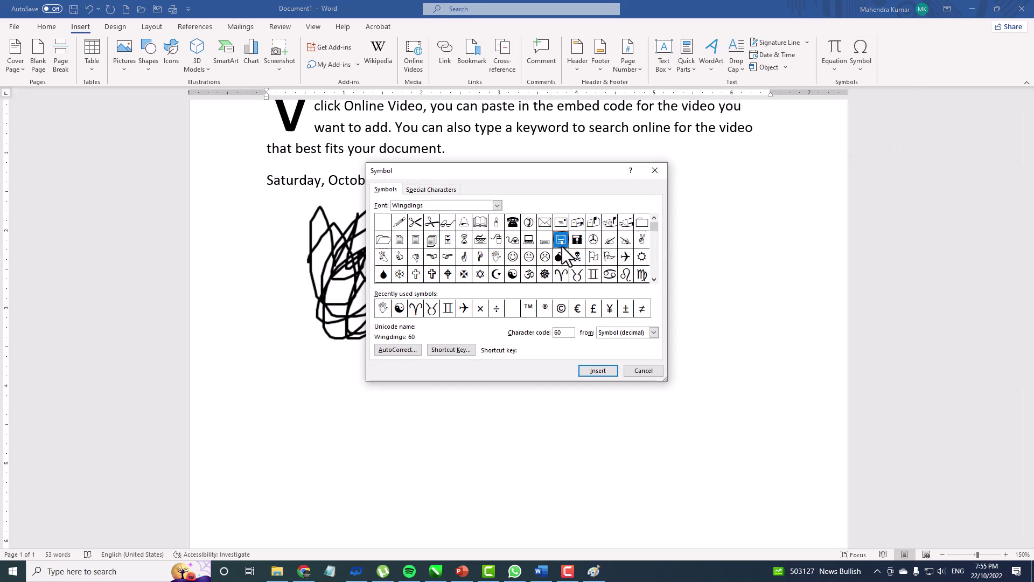
{"action": "left_click", "coordinate": [577, 239]}
{"action": "left_click", "coordinate": [593, 222]}
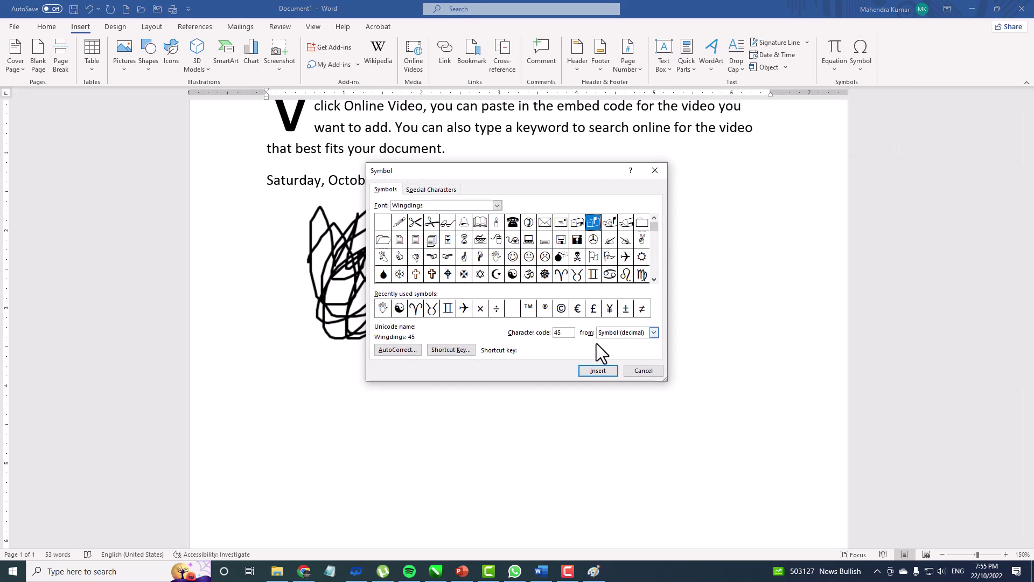
{"action": "left_click", "coordinate": [596, 371]}
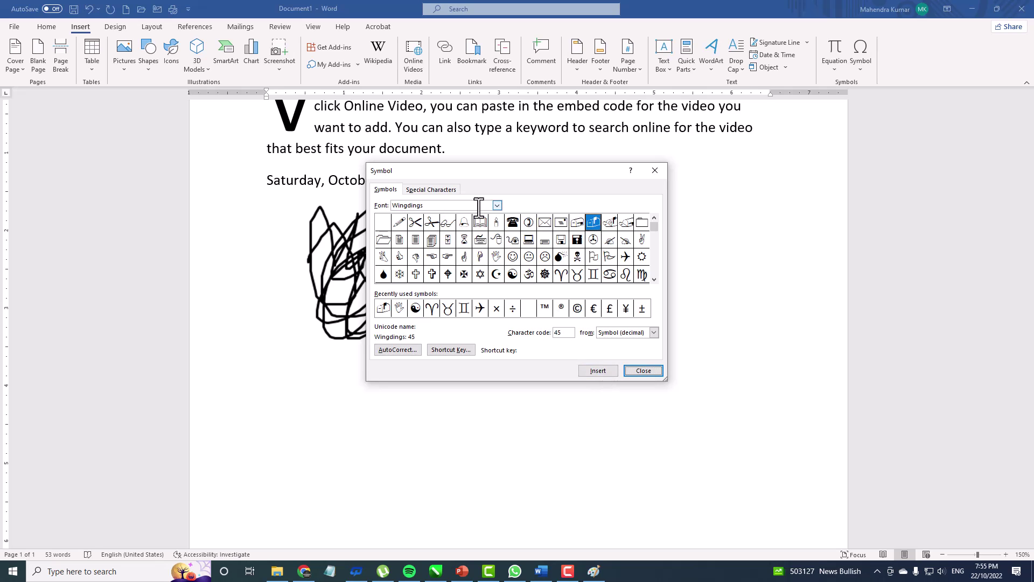
- Insert a space character in Yu Gothic Medium and another in Yu Gothic UI Light, and select the inserted symbols beside the drawing
{"action": "left_click", "coordinate": [497, 205]}
{"action": "left_click", "coordinate": [461, 231]}
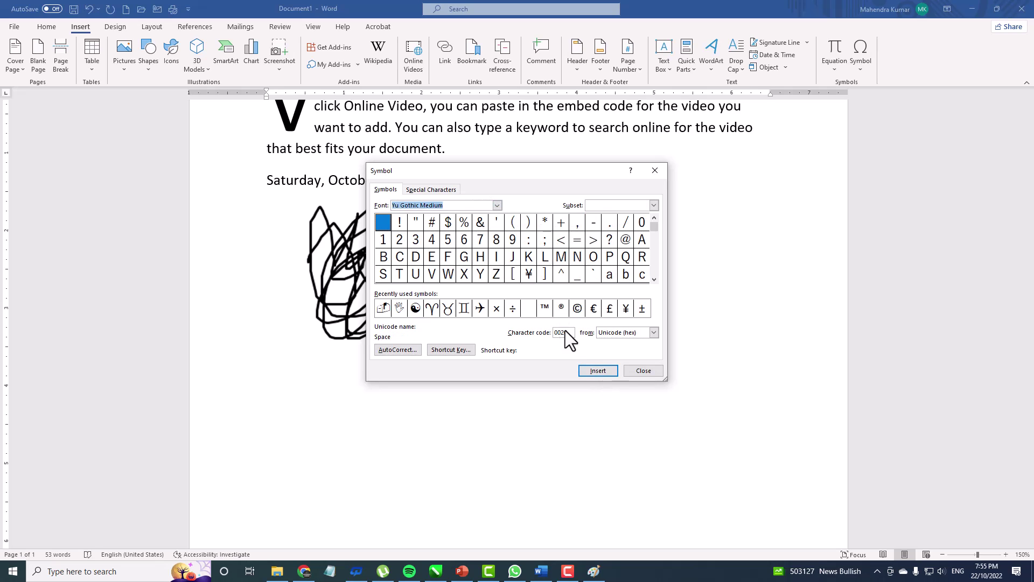
{"action": "left_click", "coordinate": [587, 369]}
{"action": "left_click", "coordinate": [497, 205]}
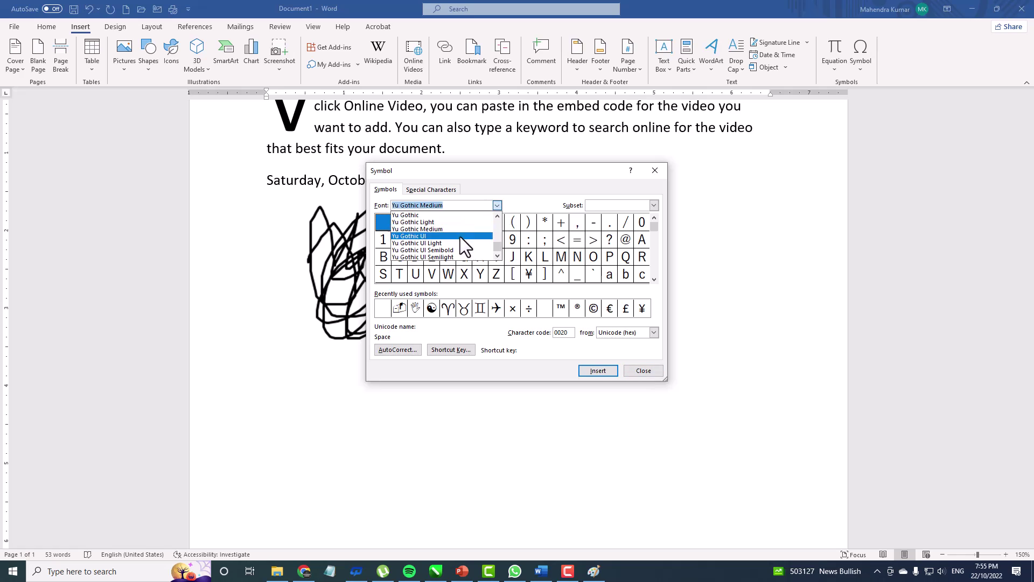
{"action": "left_click", "coordinate": [467, 233]}
{"action": "left_click", "coordinate": [593, 367]}
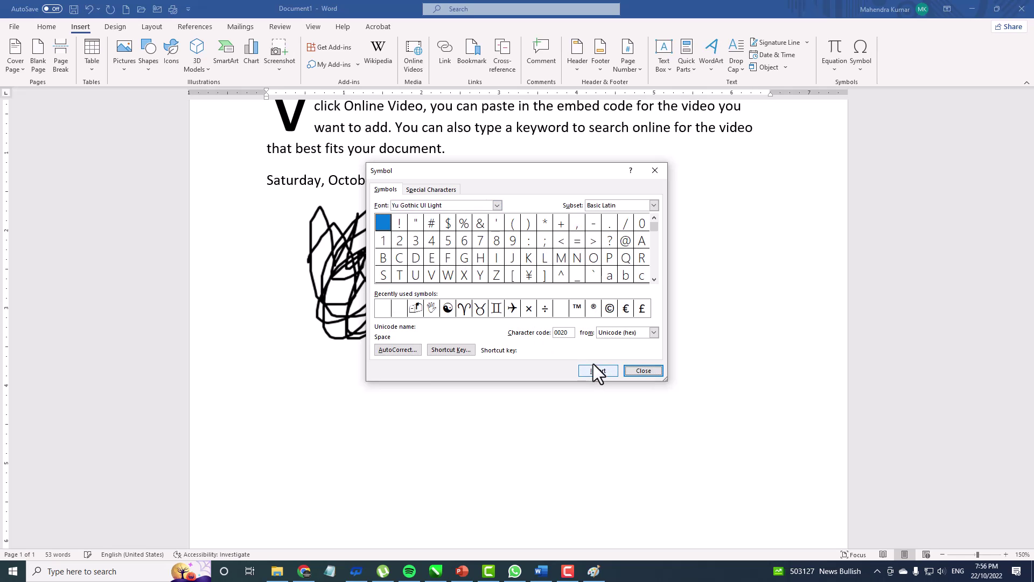
{"action": "left_click", "coordinate": [631, 370]}
{"action": "double_click", "coordinate": [486, 354]}
{"action": "scroll", "coordinate": [83, 27], "scroll_direction": "up", "scroll_amount": 1}
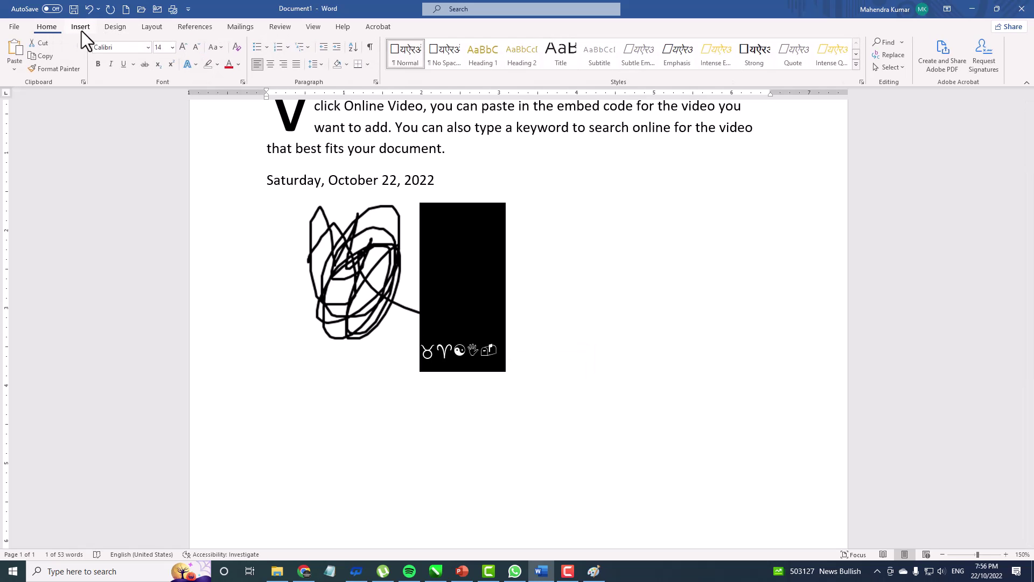
- Enlarge the selected symbols beside the drawing to 22 pt and make them bold and red
{"action": "left_click", "coordinate": [183, 46]}
{"action": "left_click", "coordinate": [183, 46]}
{"action": "left_click", "coordinate": [183, 46]}
{"action": "left_click", "coordinate": [184, 46]}
{"action": "left_click", "coordinate": [230, 65]}
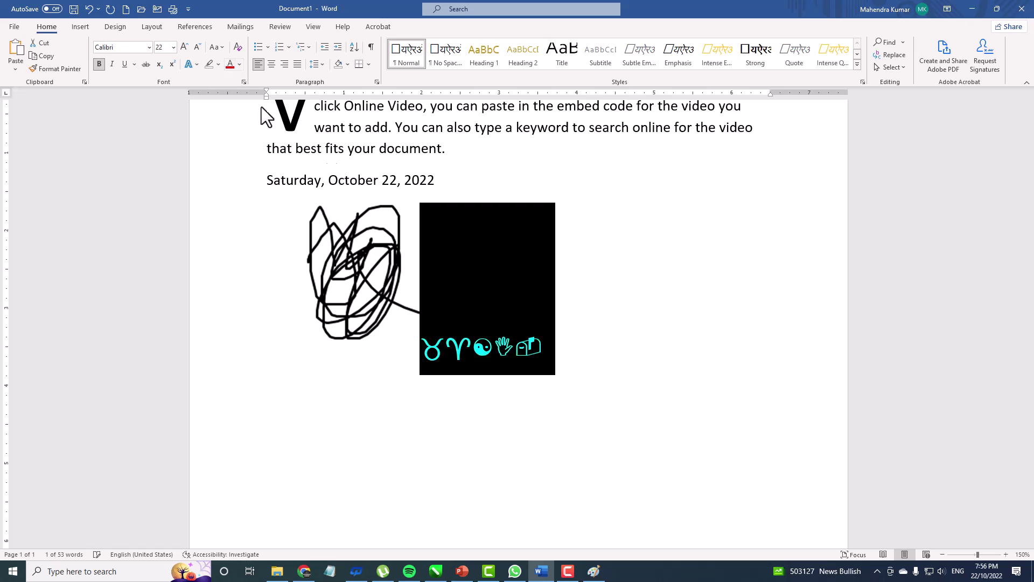
{"action": "left_click", "coordinate": [559, 323]}
- Delete the scribble drawing together with the row of symbols beside it
{"action": "scroll", "coordinate": [596, 351], "scroll_direction": "up", "scroll_amount": 2}
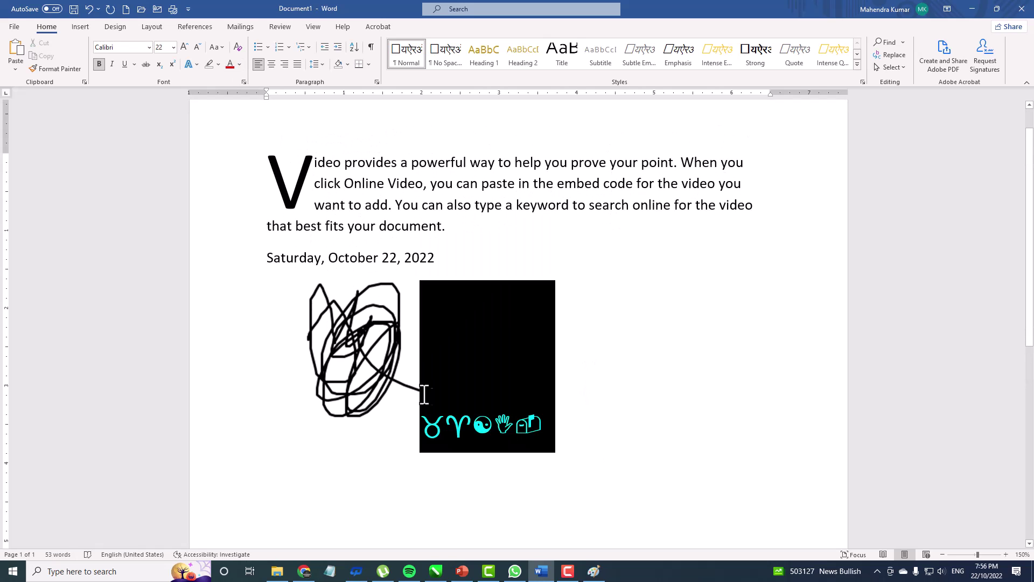
{"action": "left_click_drag", "start_coordinate": [429, 396], "coordinate": [383, 380]}
{"action": "key", "text": "Delete"}
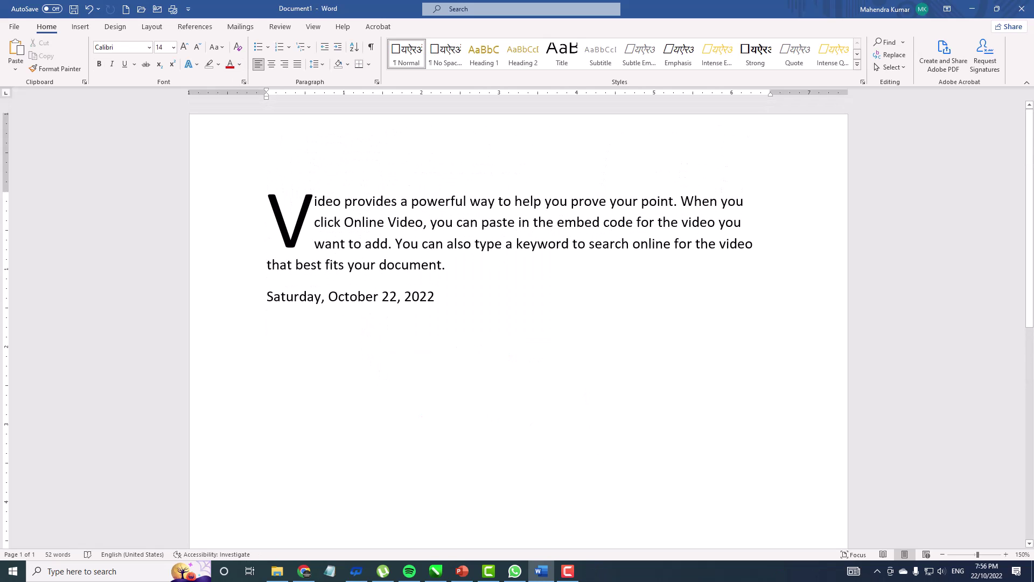
{"action": "left_click", "coordinate": [76, 30]}
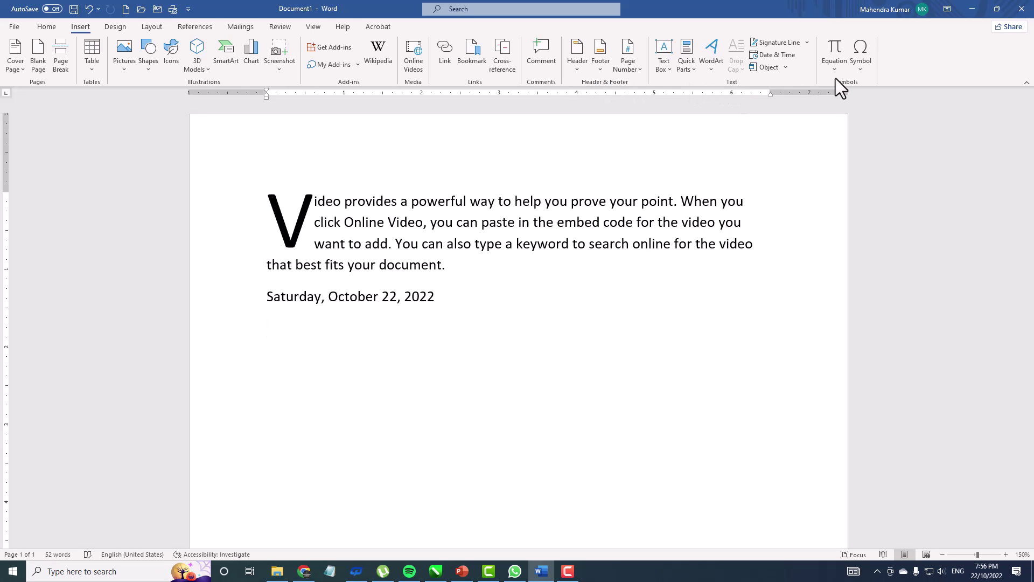
{"action": "scroll", "coordinate": [527, 305], "scroll_direction": "down", "scroll_amount": 2}
{"action": "scroll", "coordinate": [516, 305], "scroll_direction": "up", "scroll_amount": 2}
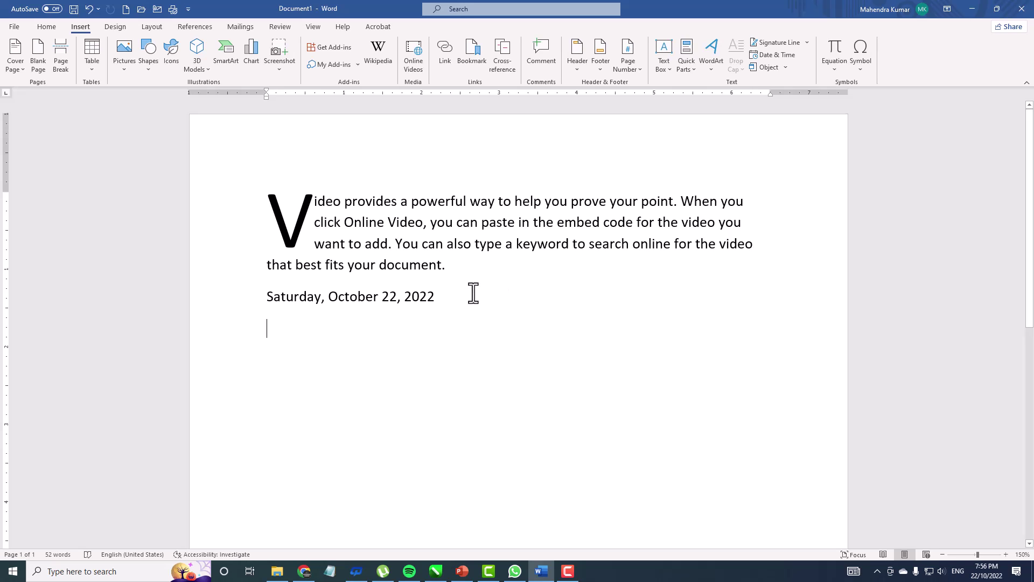
- Bring up the document design options and select the text from after the drop cap through the date line
{"action": "left_click", "coordinate": [115, 27]}
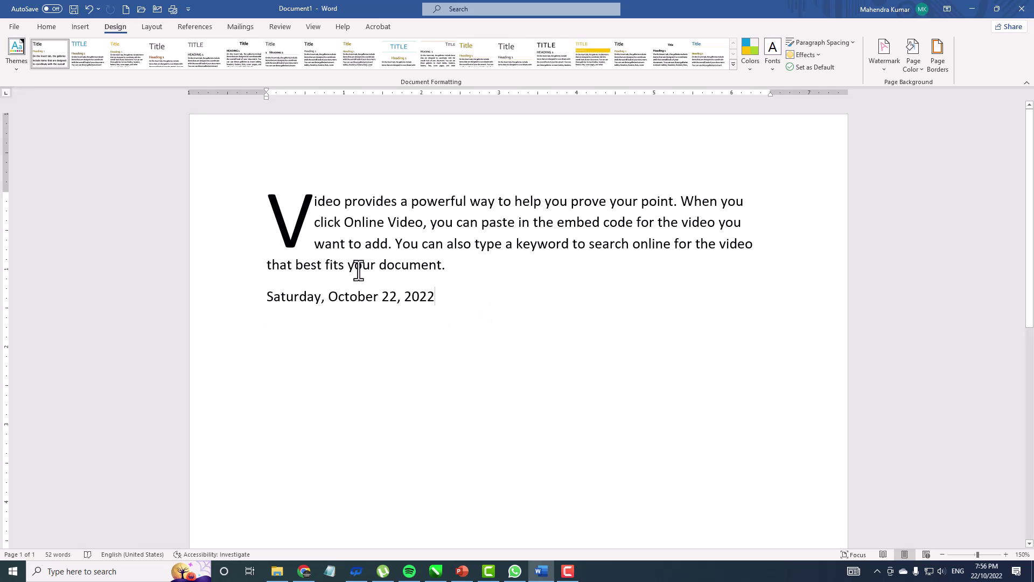
{"action": "left_click", "coordinate": [302, 222], "text": "shift"}
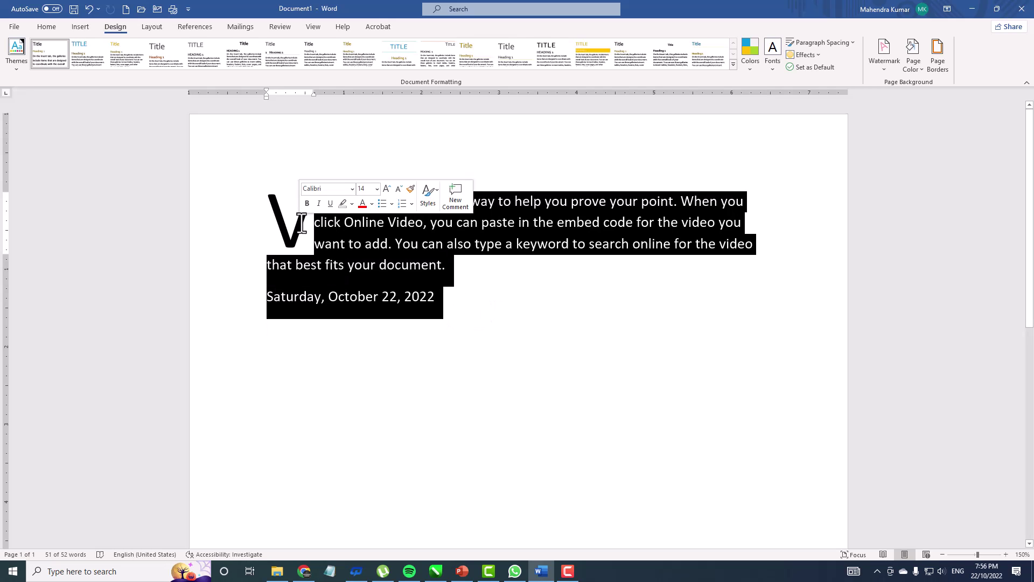